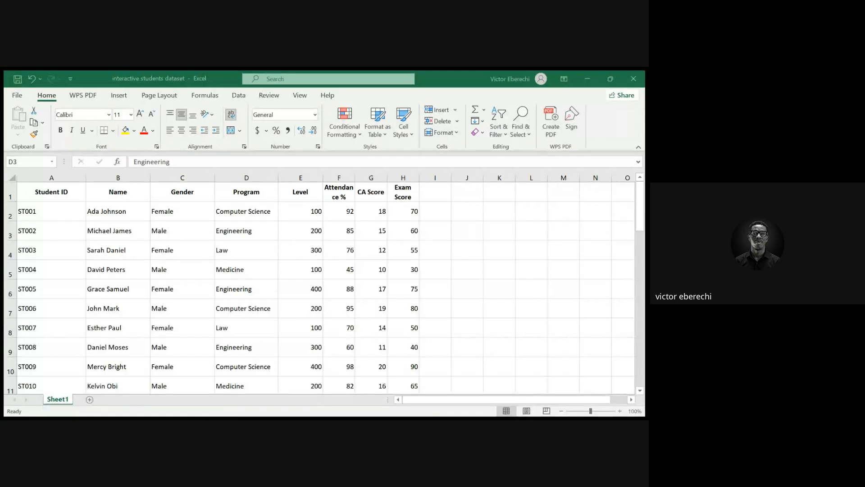
# Scroll through the whole student dataset to review its records
pyautogui.hotkey('alt', 'Tab')
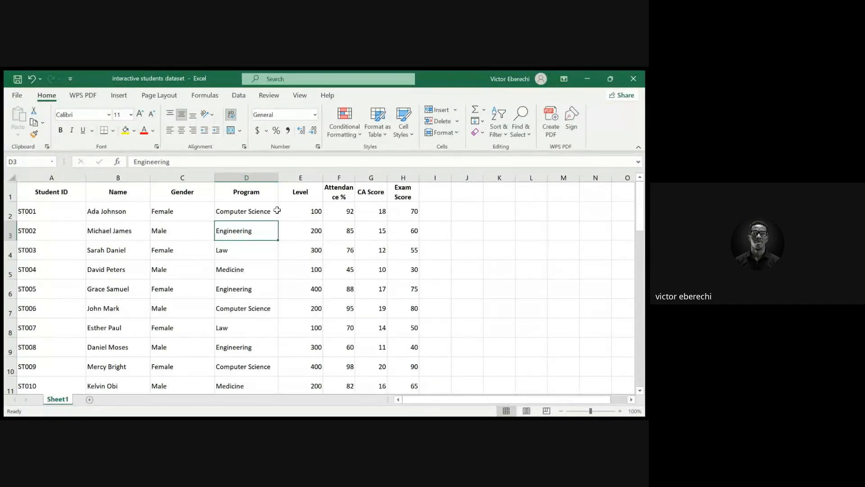
pyautogui.scroll(-5, 235, 278)
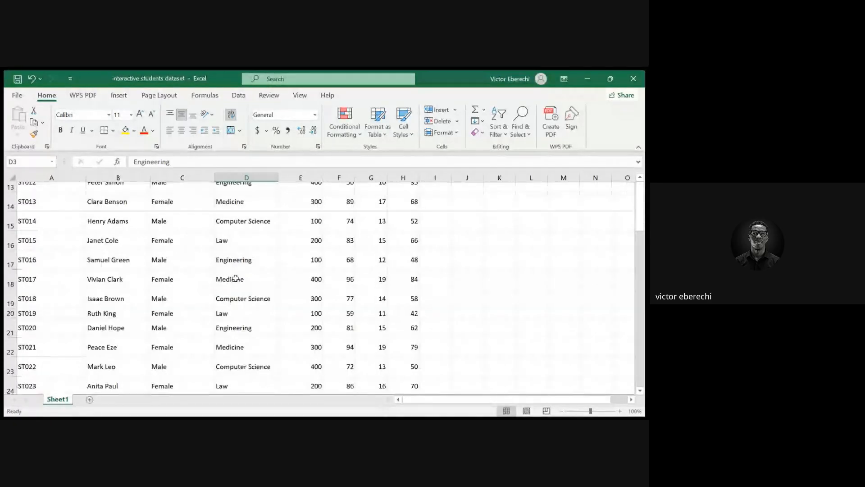
pyautogui.scroll(5, 235, 278)
pyautogui.scroll(-11, 236, 278)
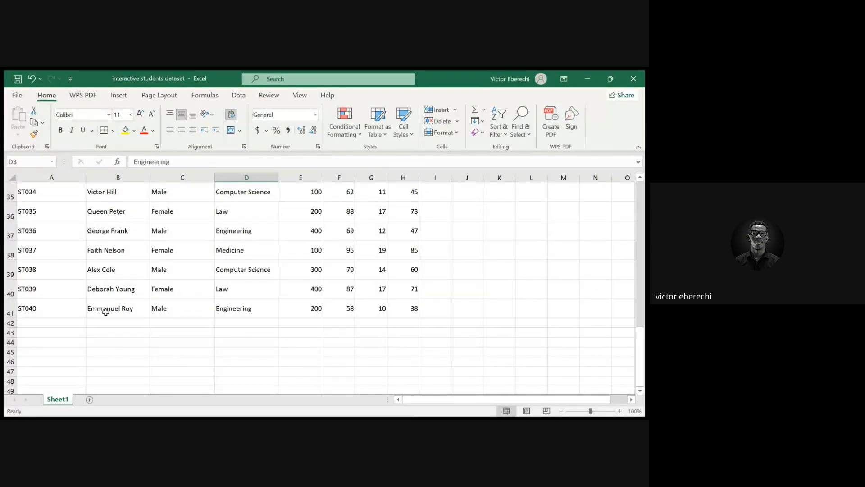
pyautogui.scroll(11, 108, 311)
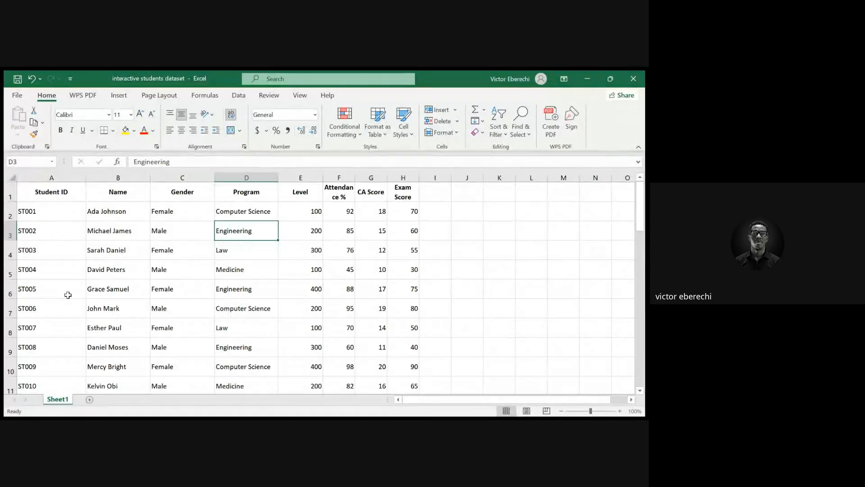
pyautogui.scroll(-4, 104, 353)
pyautogui.scroll(4, 103, 351)
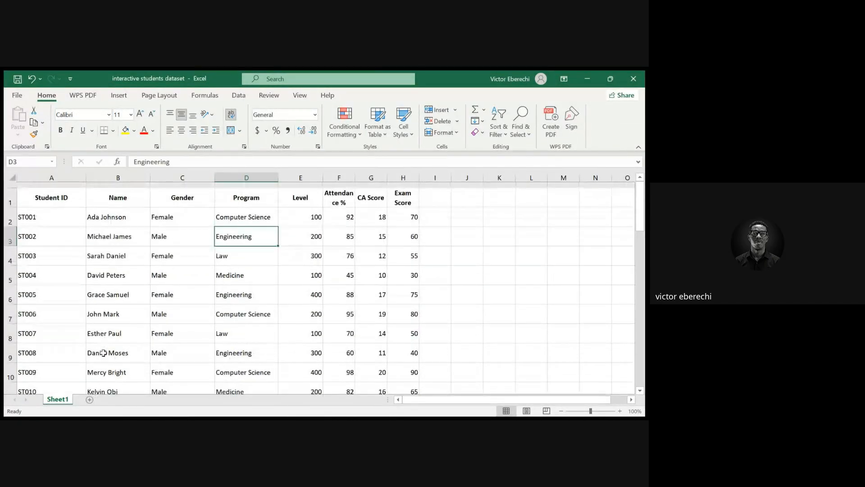
# Widen the Attendance % column so its header text fits
pyautogui.click(50, 191)
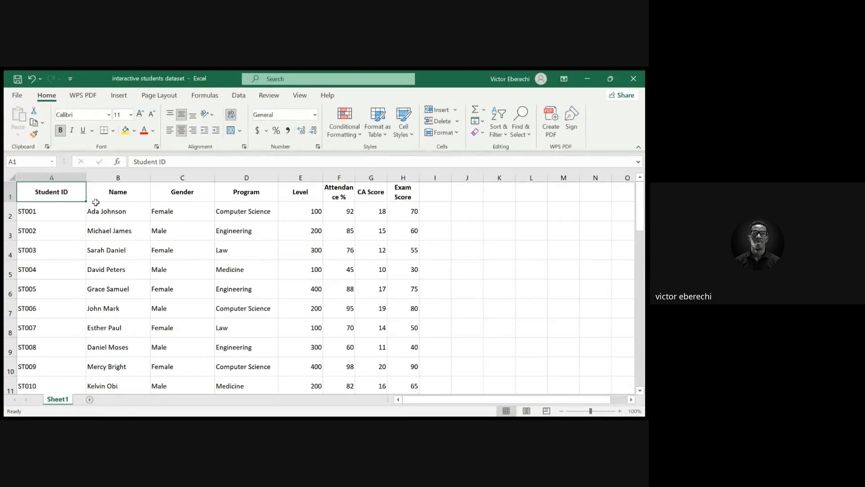
pyautogui.click(141, 188)
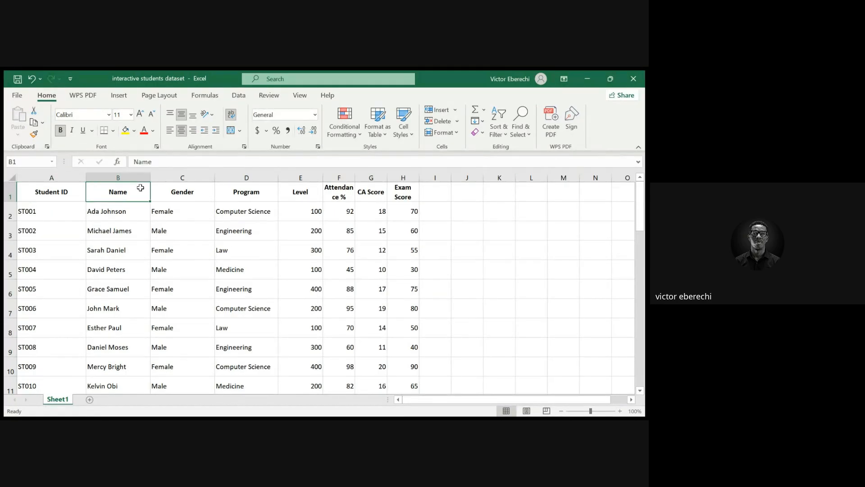
pyautogui.click(199, 192)
pyautogui.click(247, 195)
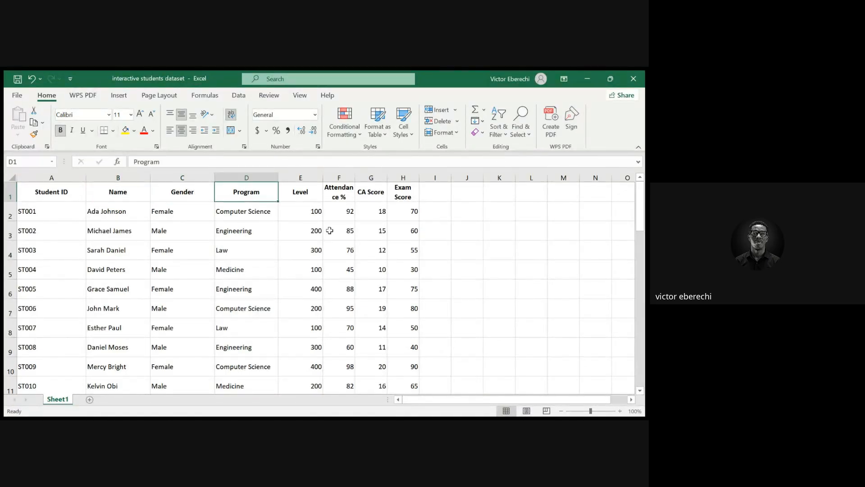
pyautogui.click(302, 195)
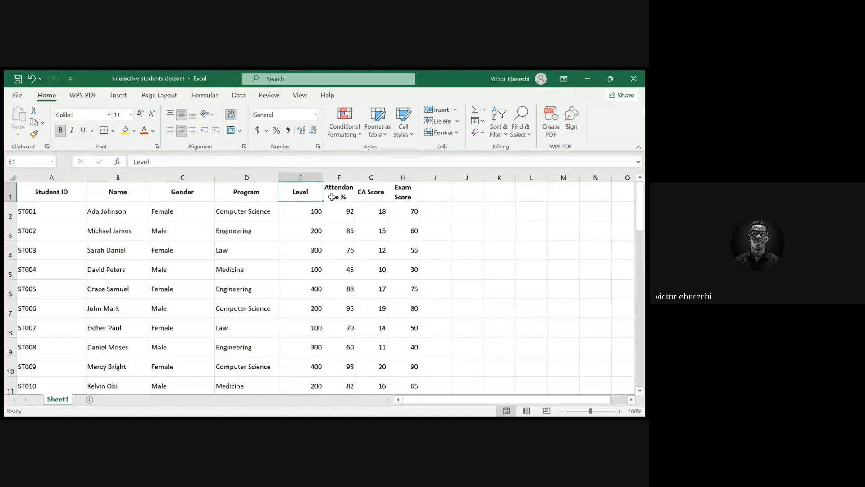
pyautogui.click(331, 196)
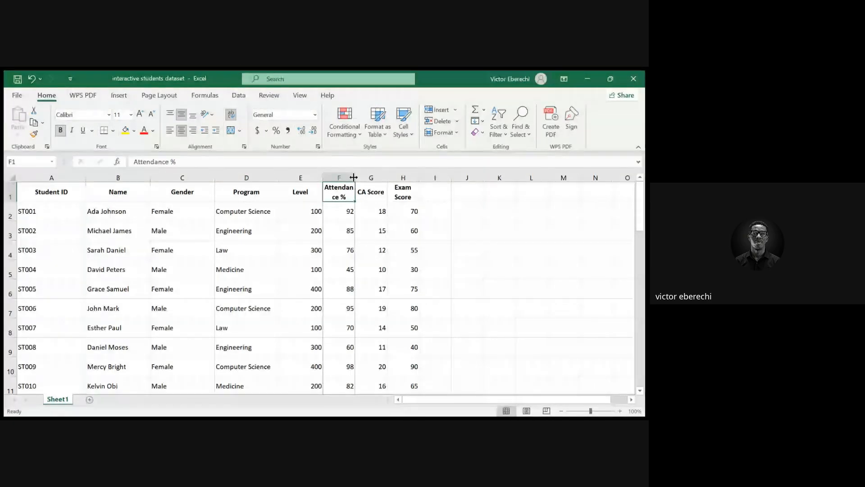
pyautogui.moveTo(354, 178); pyautogui.dragTo(365, 178)
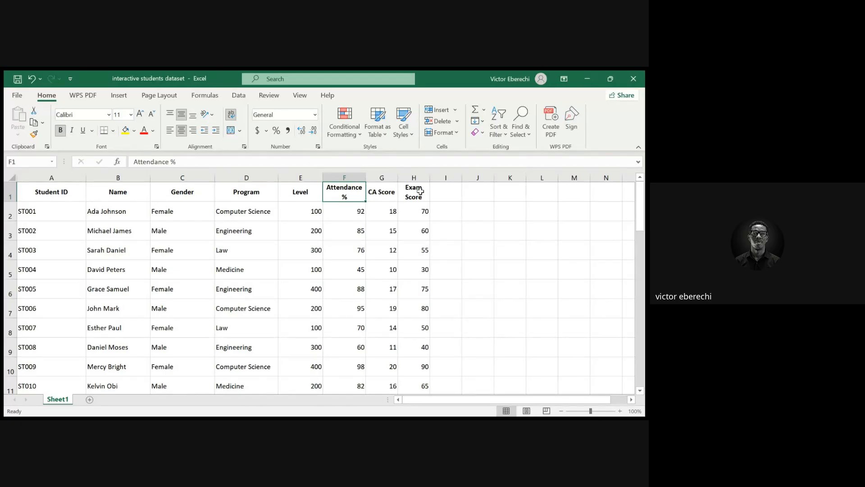
# Shorten the Program entry in row 3 to Eng
pyautogui.click(248, 228)
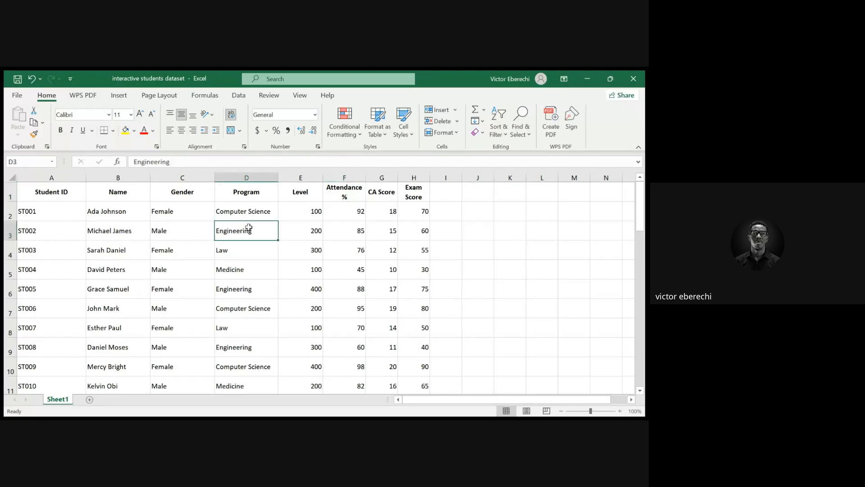
pyautogui.click(173, 163)
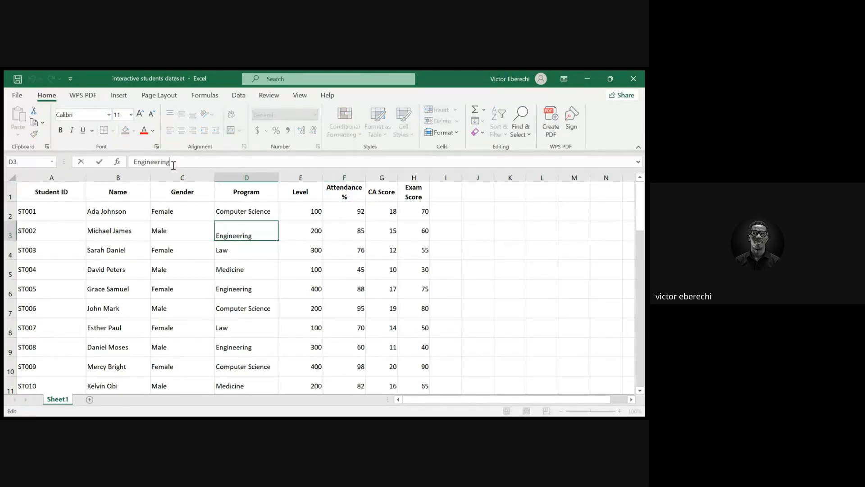
pyautogui.press('BackSpace')
pyautogui.press('BackSpace')
pyautogui.press('BackSpace')
pyautogui.press('BackSpace')
pyautogui.press('BackSpace')
pyautogui.press('BackSpace')
pyautogui.press('BackSpace')
pyautogui.press('BackSpace')
pyautogui.moveTo(242, 254); pyautogui.dragTo(245, 262)
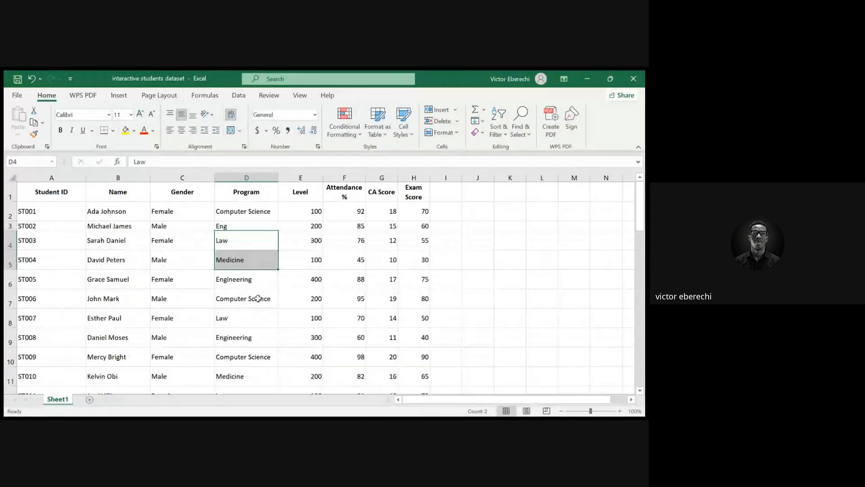
# Shorten the Program entry in row 9 to Eng as well
pyautogui.click(245, 336)
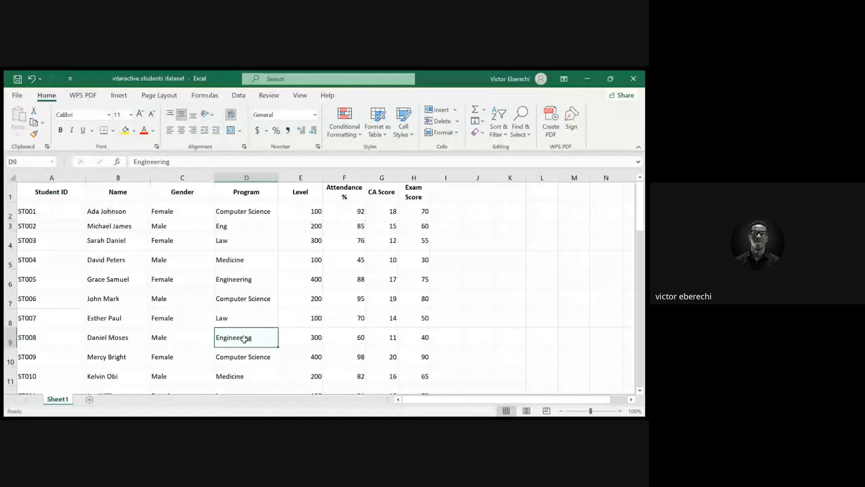
pyautogui.click(180, 163)
pyautogui.press('BackSpace')
pyautogui.press('BackSpace')
pyautogui.press('BackSpace')
pyautogui.press('BackSpace')
pyautogui.press('BackSpace')
pyautogui.press('BackSpace')
pyautogui.press('BackSpace')
pyautogui.press('BackSpace')
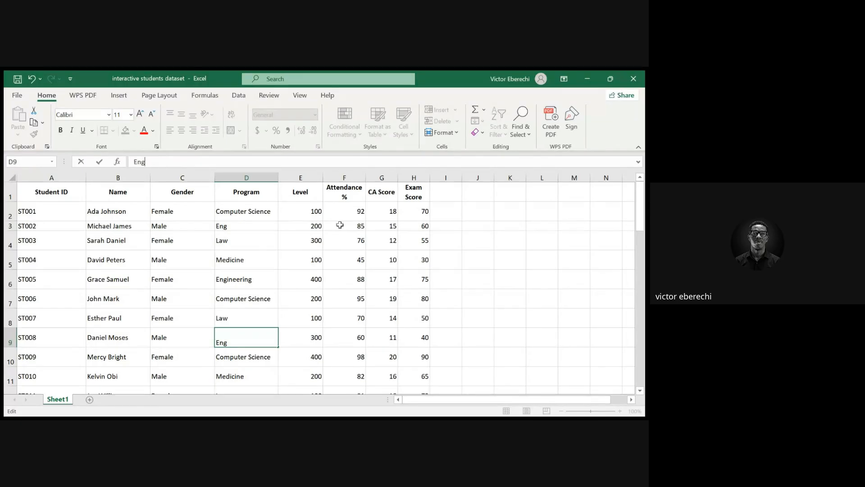
pyautogui.click(354, 258)
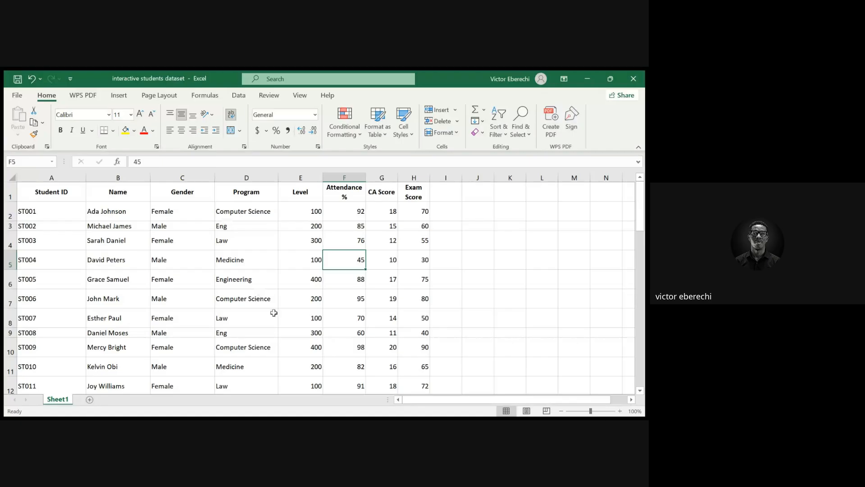
# Scroll through the dataset and select the abbreviated Program cell in row 3
pyautogui.scroll(-9, 277, 317)
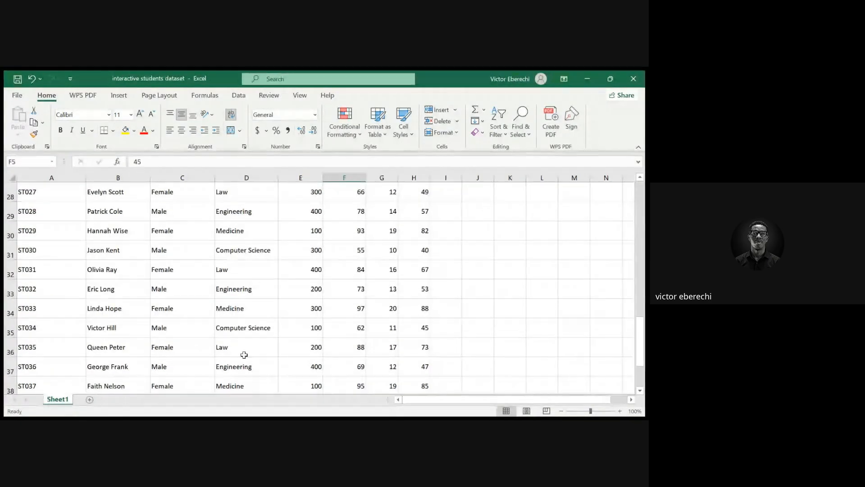
pyautogui.scroll(-3, 238, 282)
pyautogui.scroll(2, 238, 282)
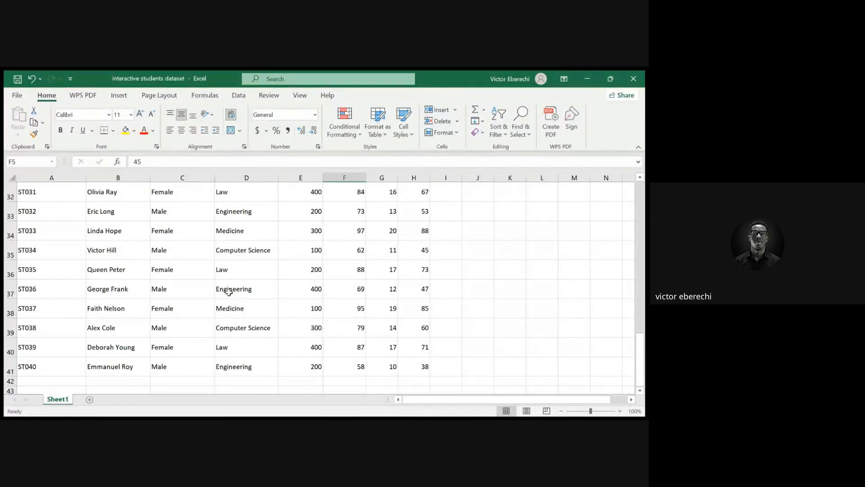
pyautogui.scroll(10, 229, 292)
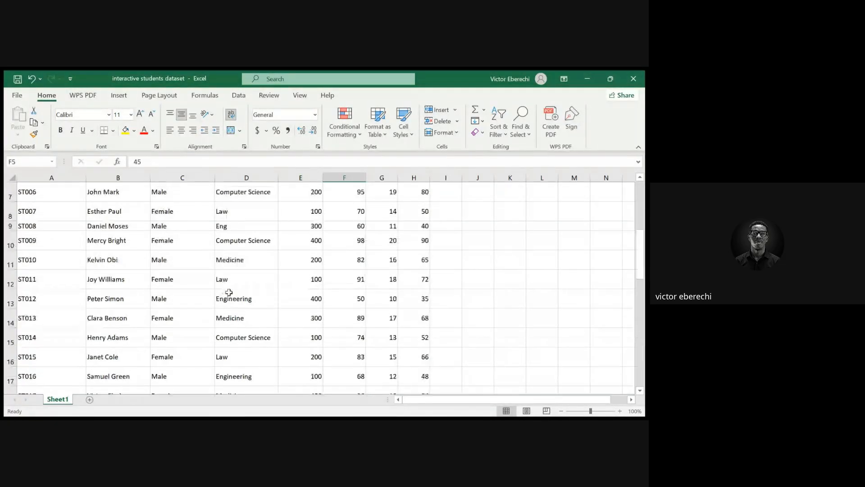
pyautogui.click(226, 224)
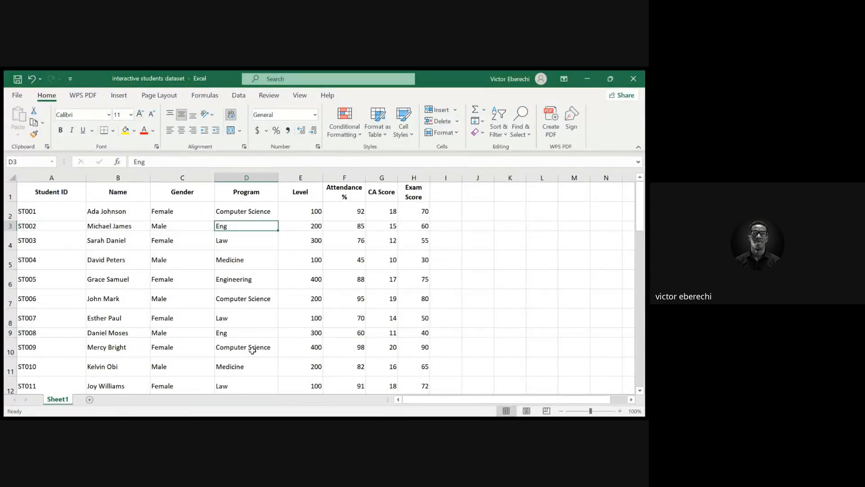
pyautogui.hotkey('alt', 'Tab')
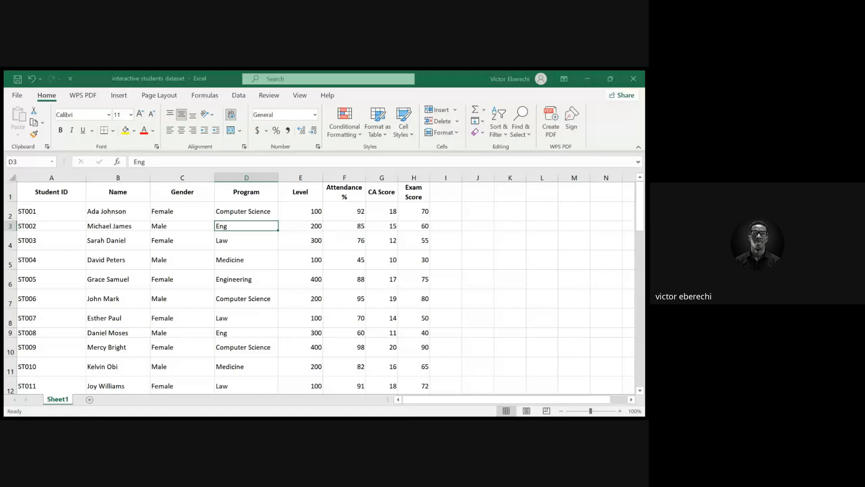
pyautogui.hotkey('alt', 'Tab')
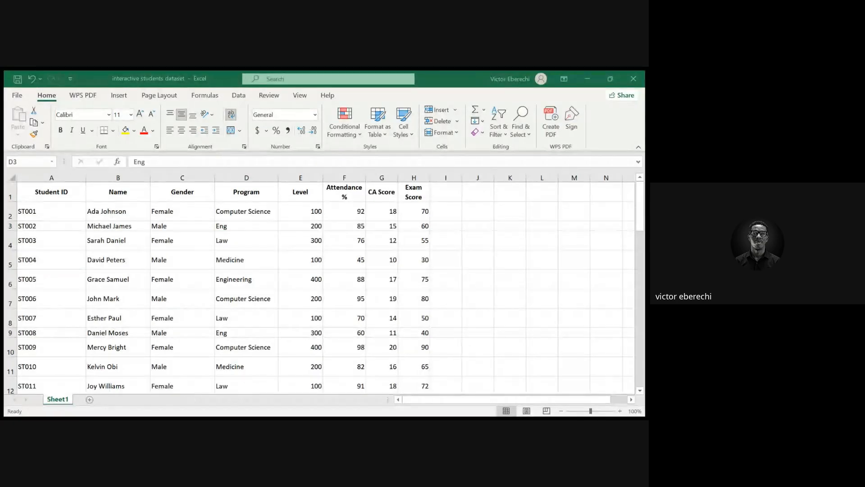
pyautogui.hotkey('alt', 'Tab')
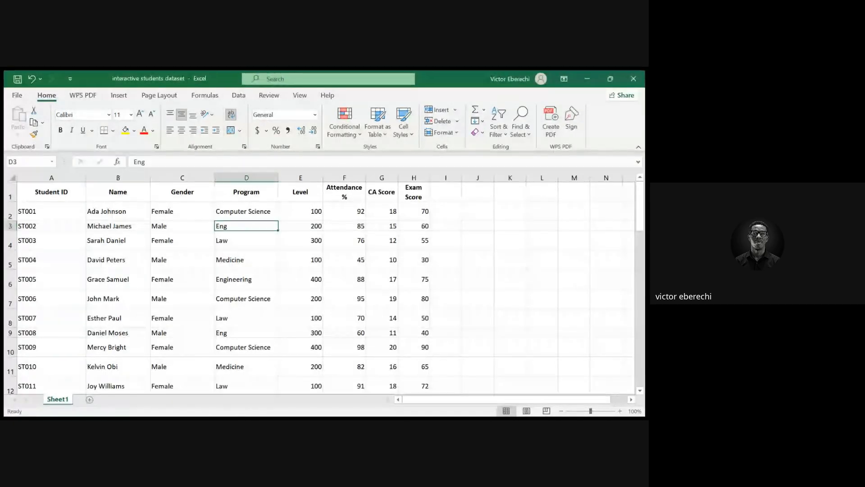
pyautogui.hotkey('alt', 'Tab')
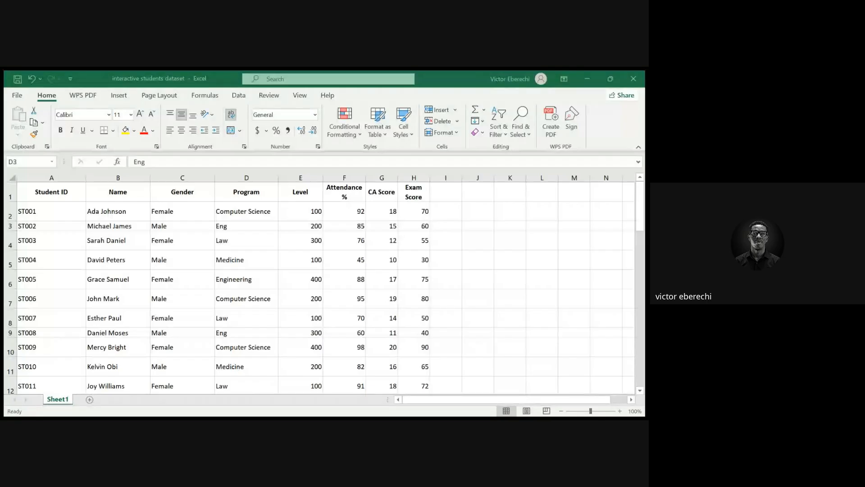
pyautogui.hotkey('alt', 'Tab')
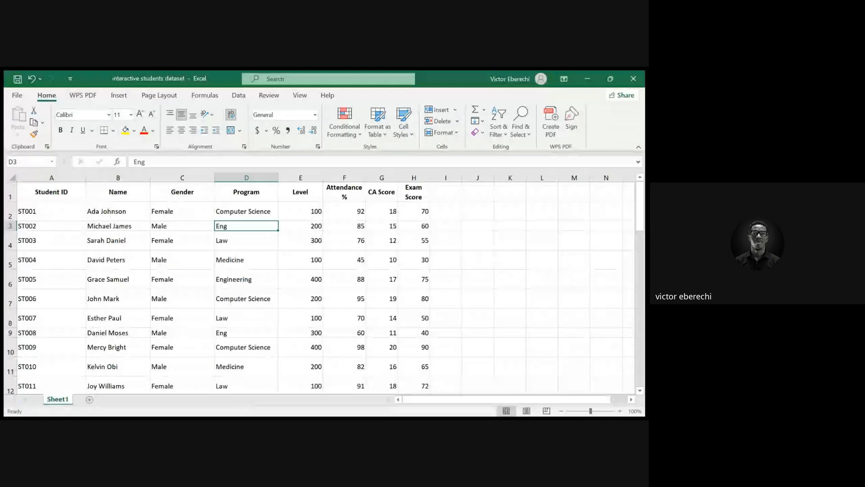
pyautogui.hotkey('alt', 'Tab')
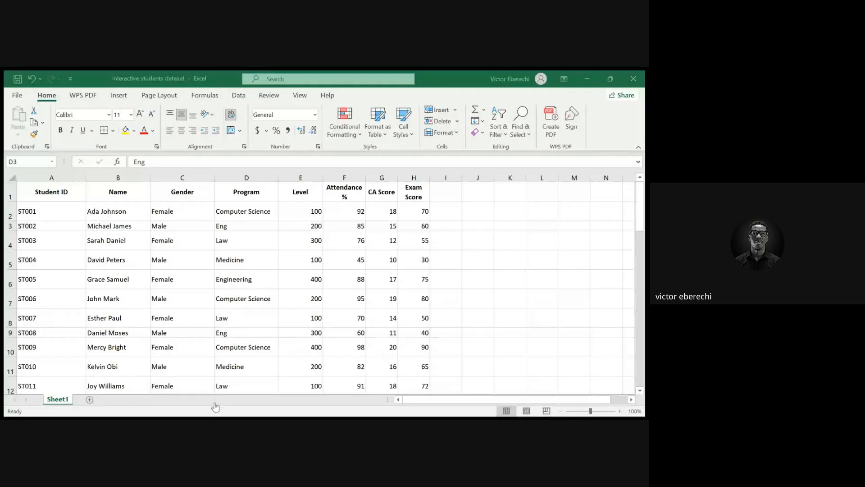
pyautogui.click(206, 417)
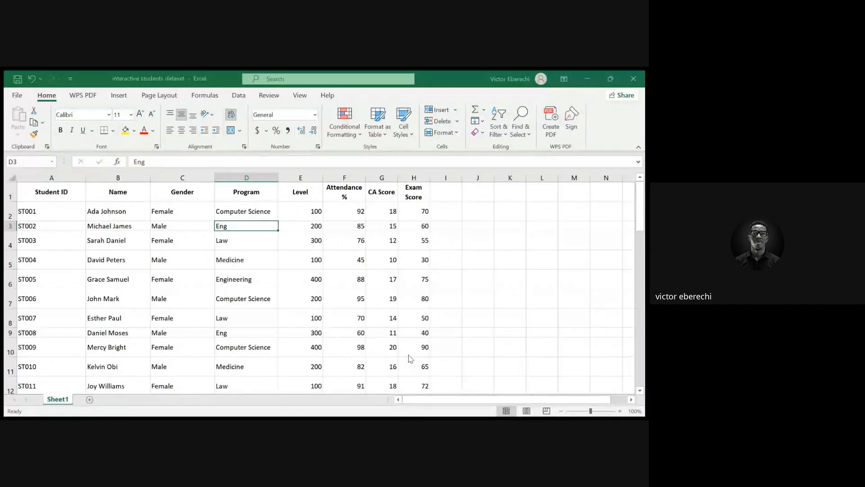
pyautogui.click(364, 360)
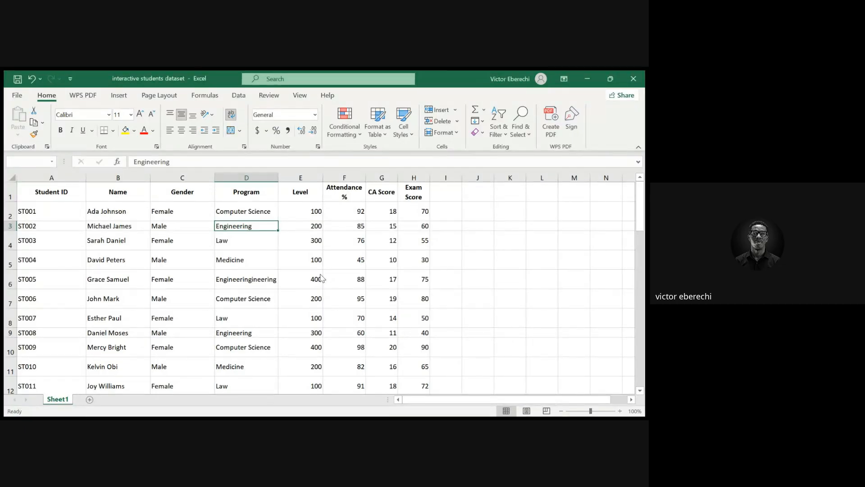
# Scroll through the Program column to check the replaced entries
pyautogui.scroll(-6, 232, 298)
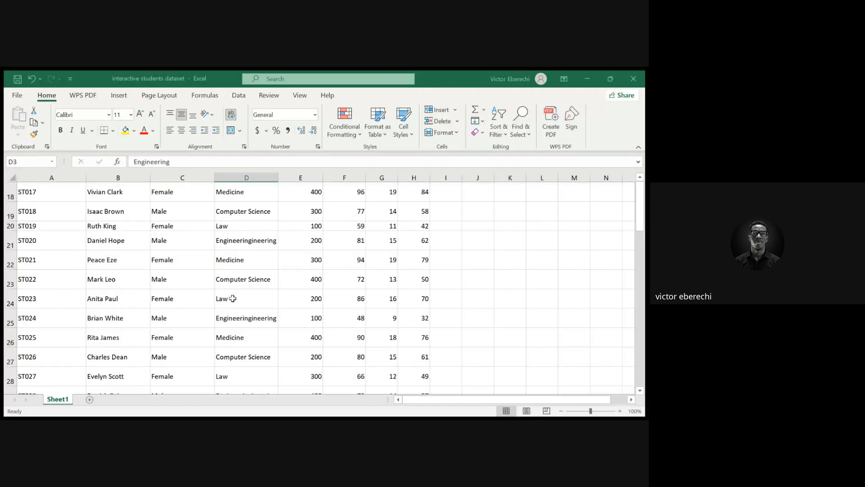
pyautogui.scroll(-4, 232, 299)
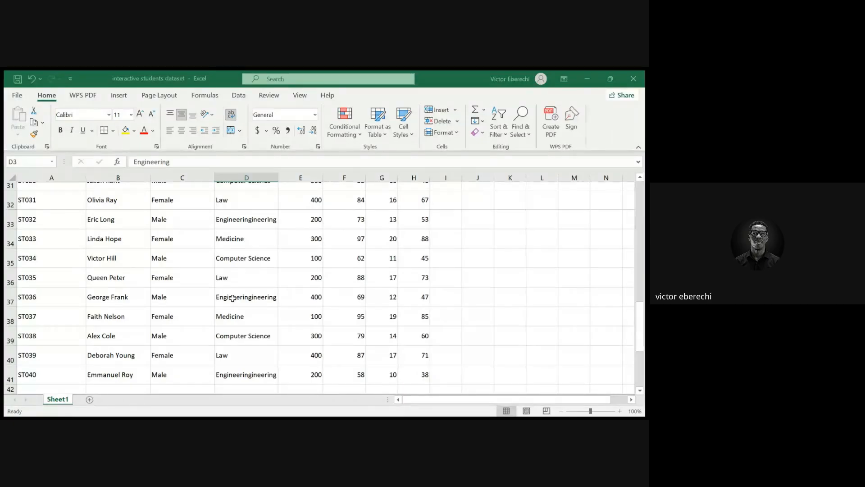
pyautogui.scroll(1, 233, 298)
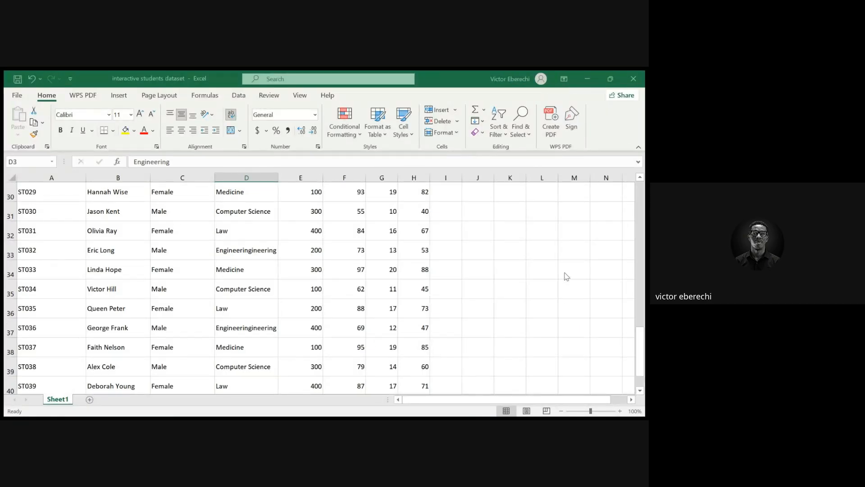
pyautogui.scroll(10, 278, 304)
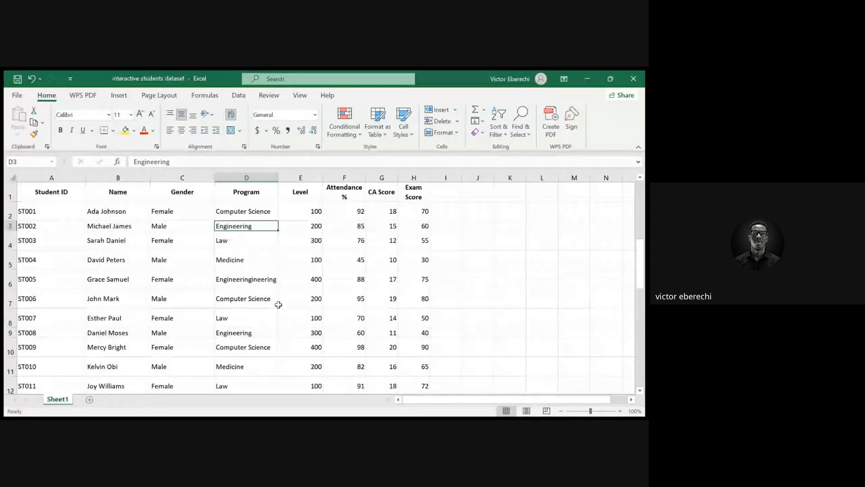
# Undo the last change, then redo the recent edits
pyautogui.hotkey('ctrl', 'z')
pyautogui.hotkey('ctrl', 'y')
pyautogui.hotkey('ctrl', 'y')
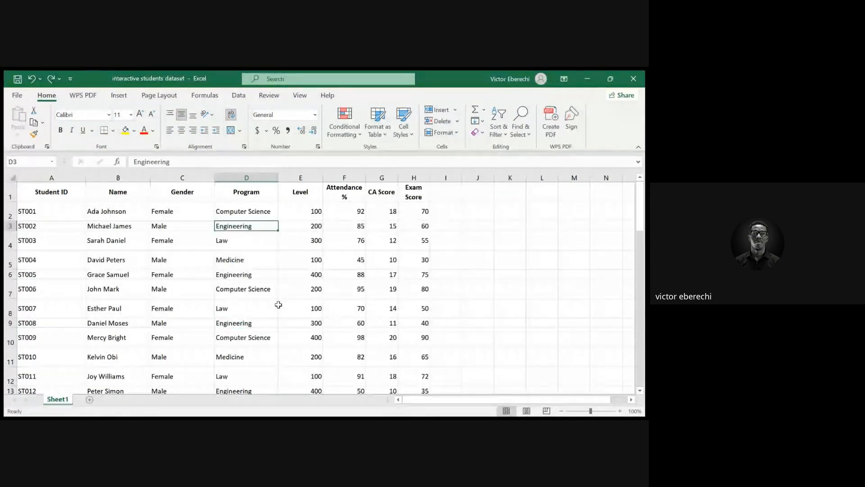
pyautogui.hotkey('ctrl', 'y')
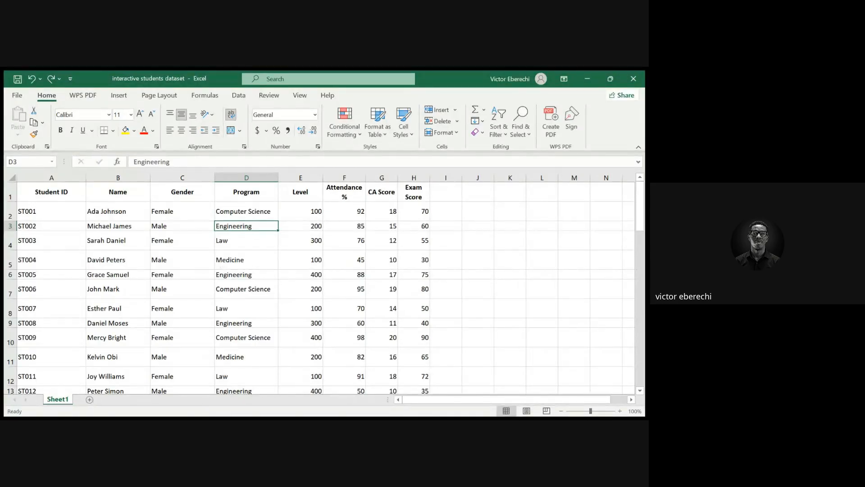
# Add the column headers Total Score in I1 and Grade in J1
pyautogui.click(170, 389)
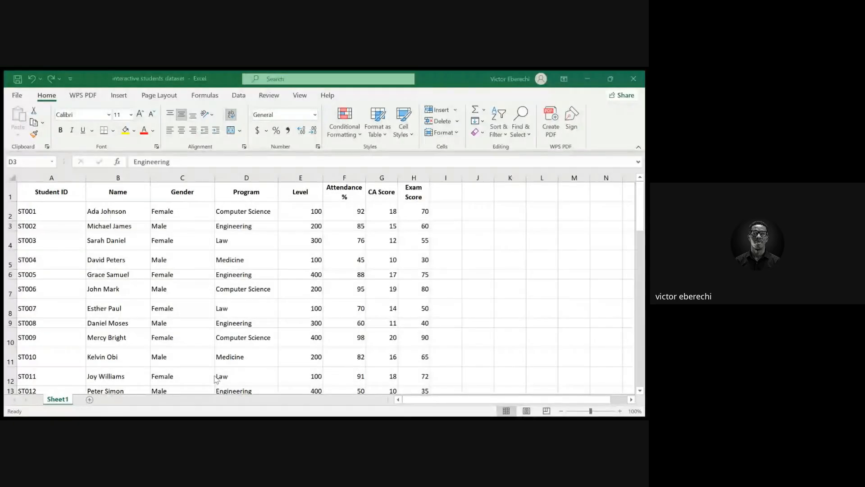
pyautogui.click(448, 192)
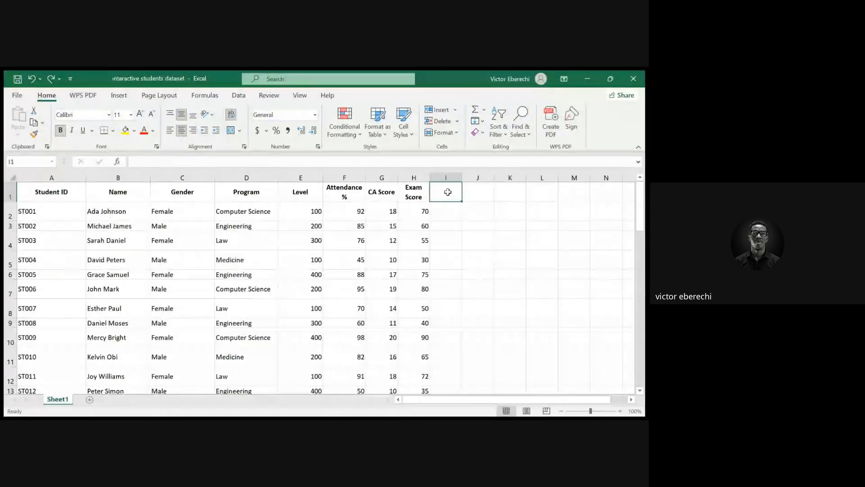
pyautogui.write('To')
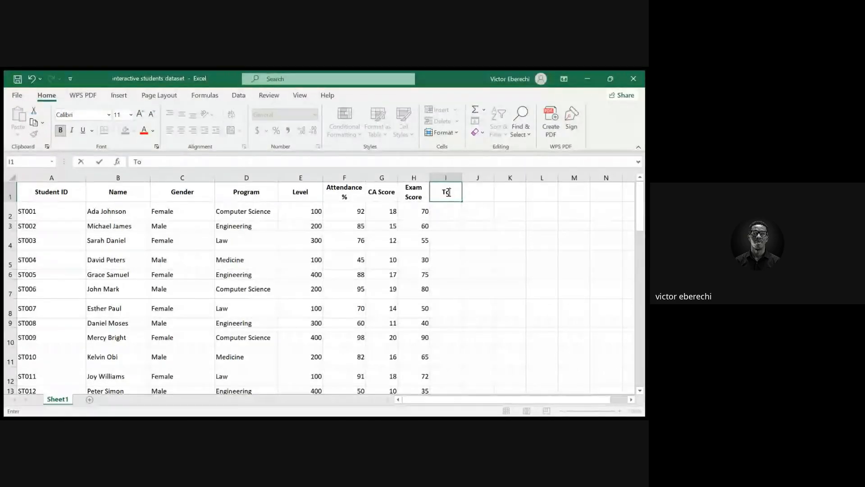
pyautogui.write('tal Score')
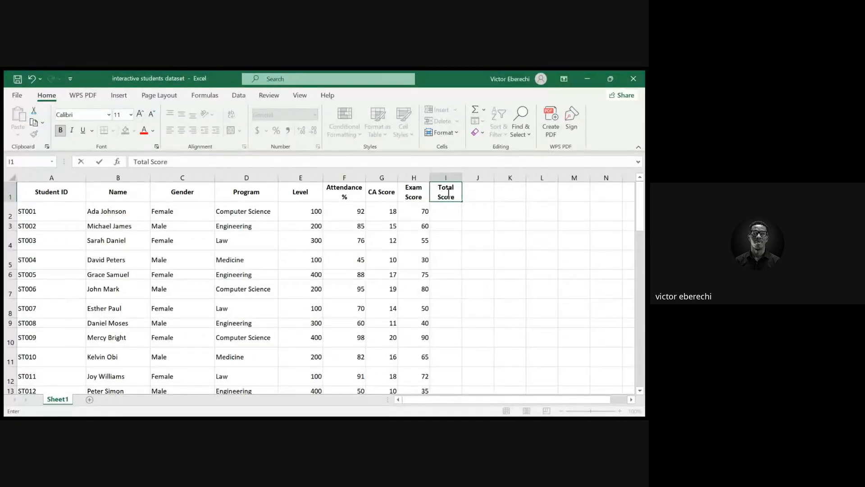
pyautogui.click(478, 191)
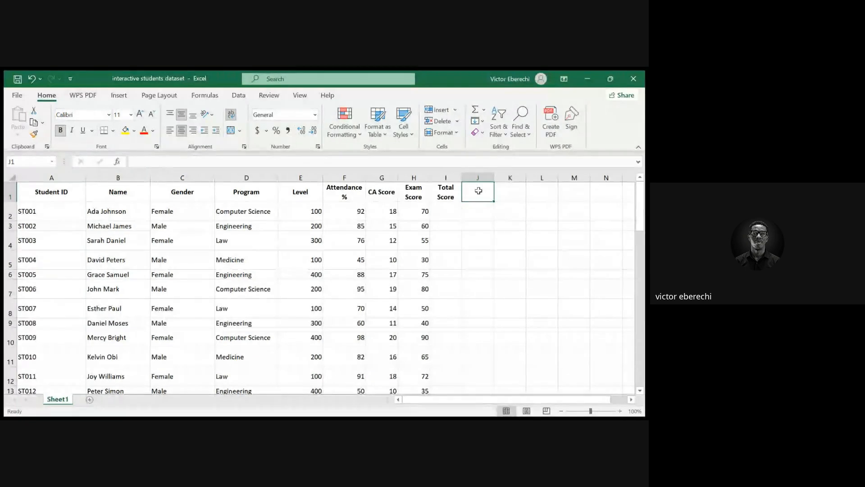
pyautogui.write('Grade')
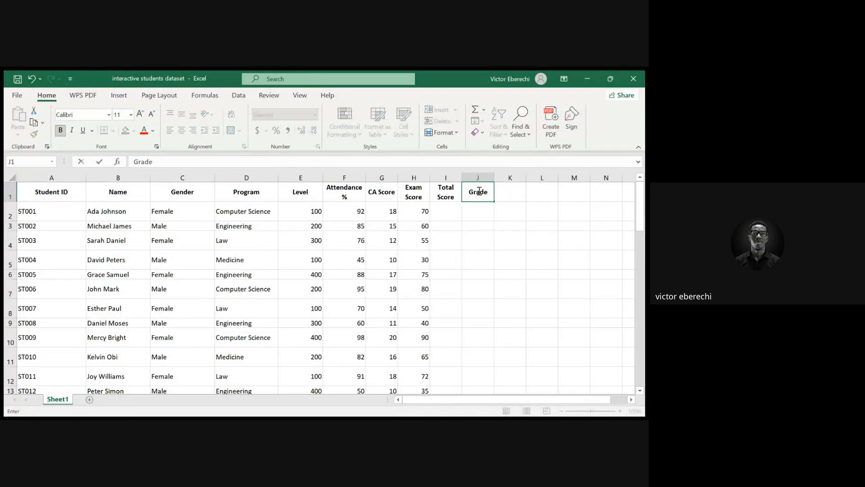
# Add the column headers Status in K1 and Eligibility in L1
pyautogui.click(510, 193)
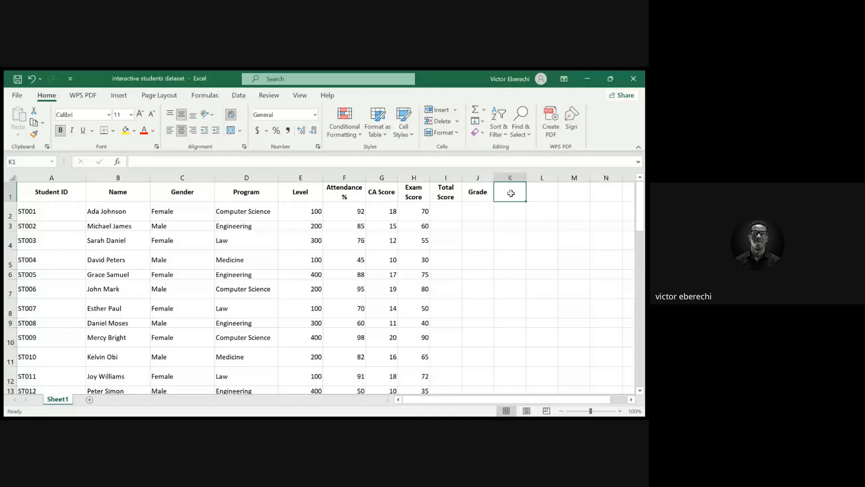
pyautogui.write('Status')
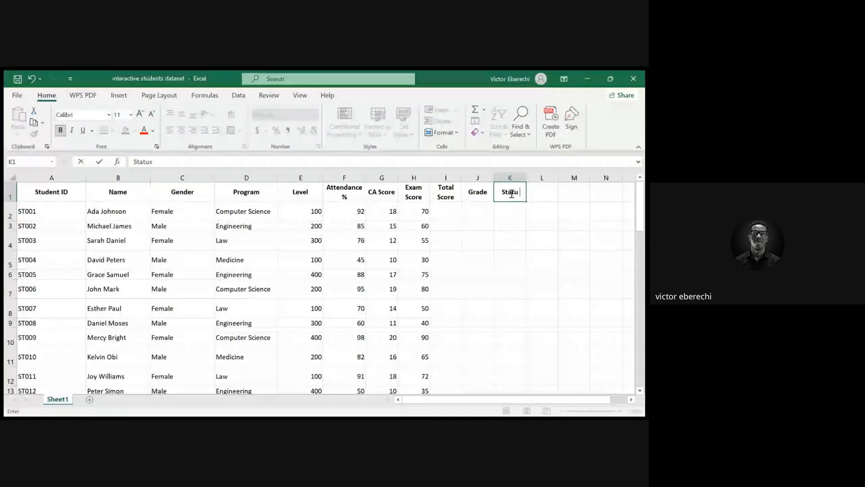
pyautogui.click(537, 191)
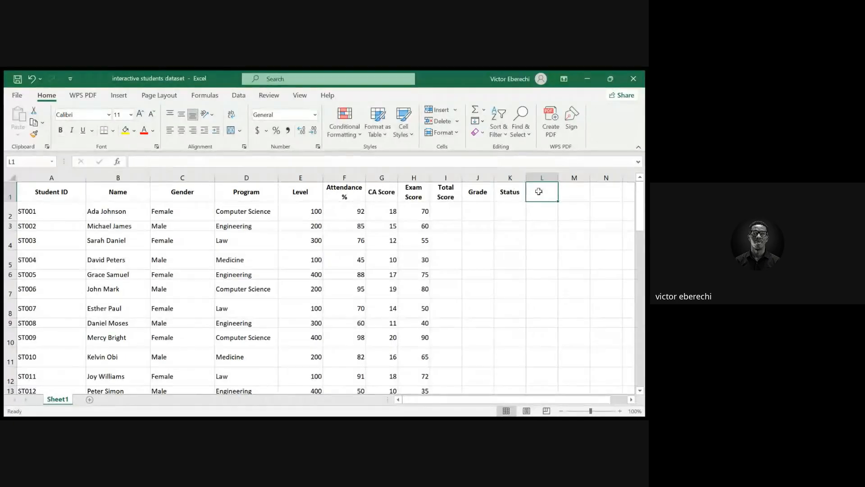
pyautogui.write('E')
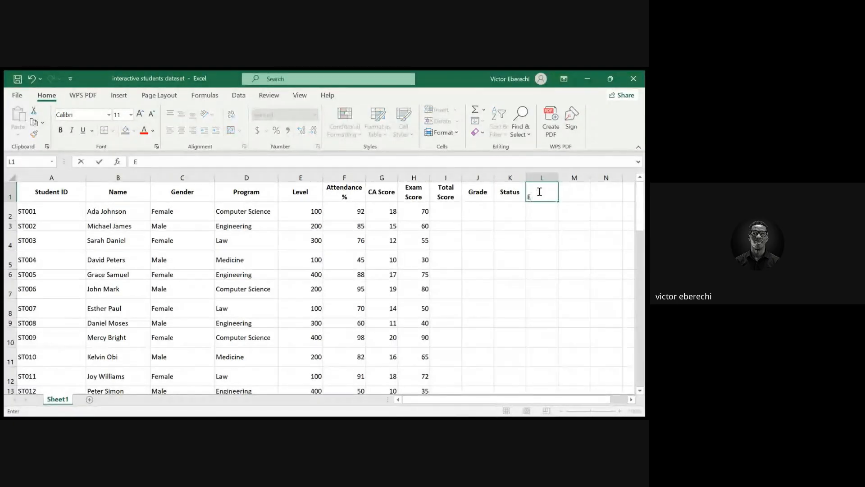
pyautogui.write('ligibi')
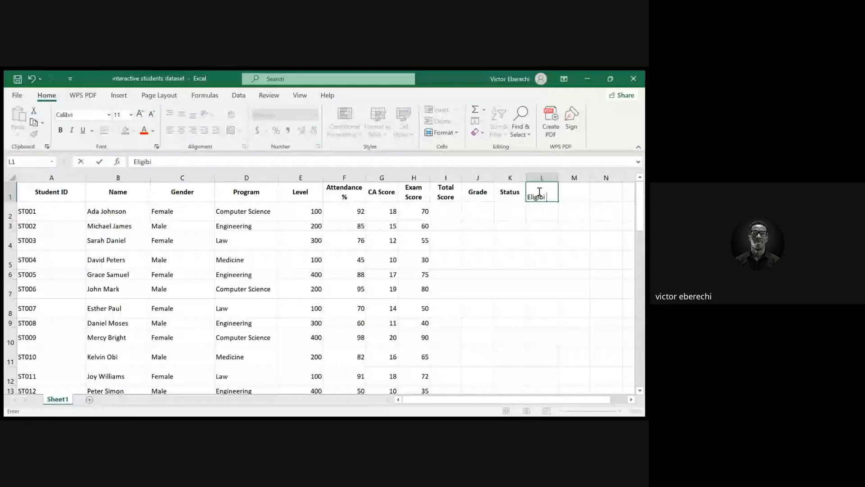
pyautogui.write('lity')
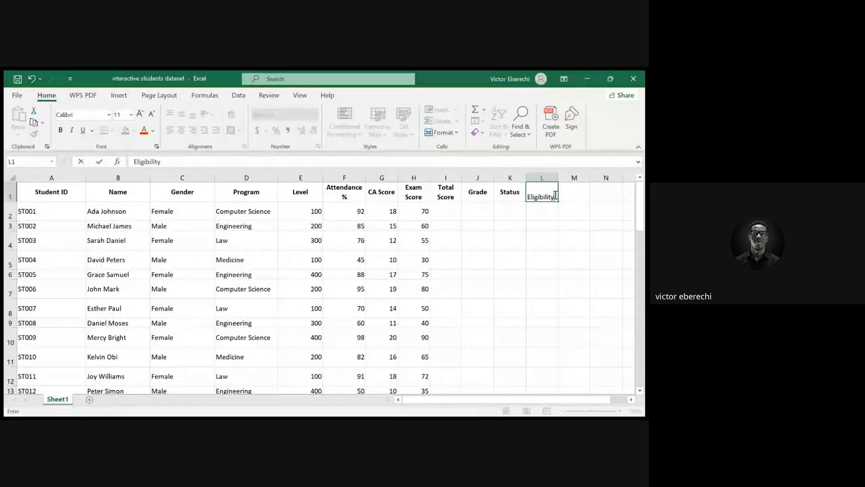
pyautogui.moveTo(556, 195); pyautogui.dragTo(523, 196)
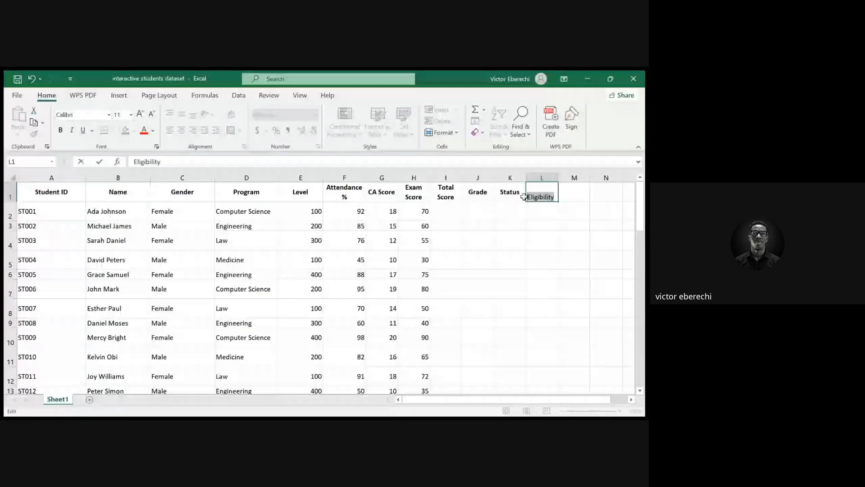
pyautogui.write('E')
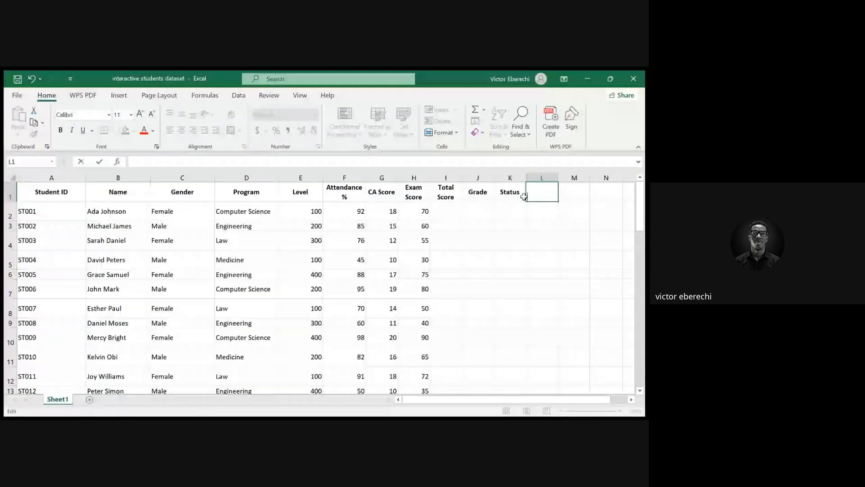
pyautogui.write('ligi')
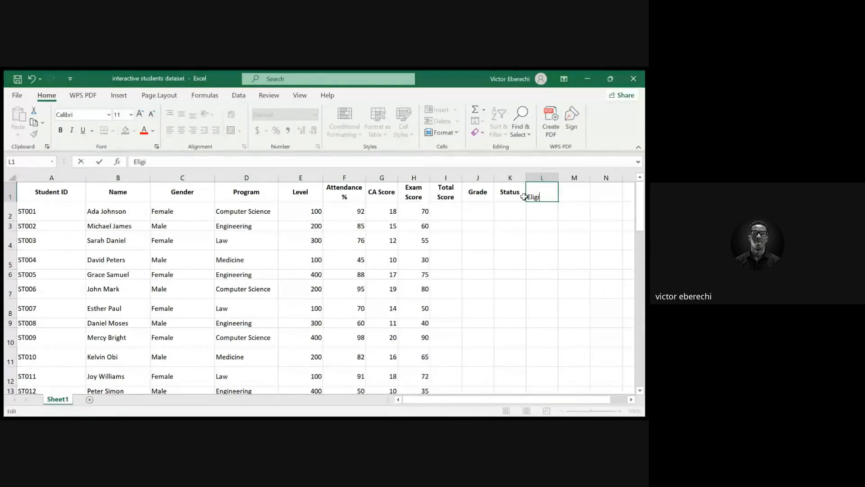
pyautogui.write('bility')
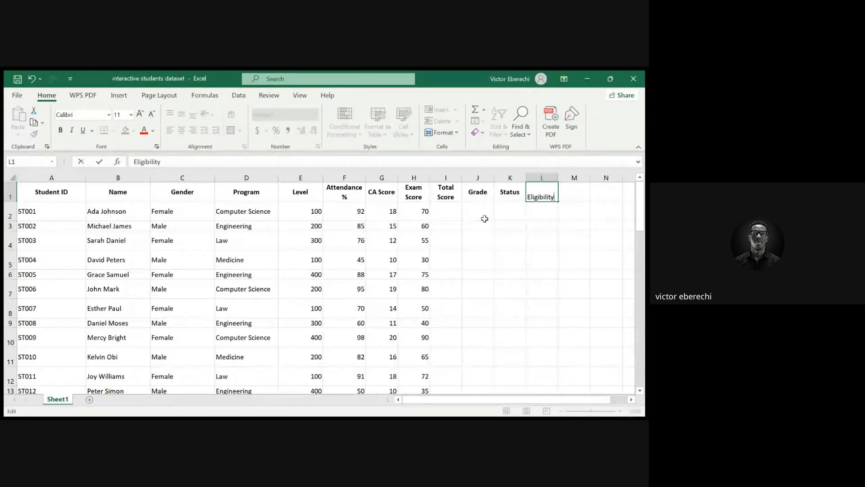
pyautogui.click(449, 209)
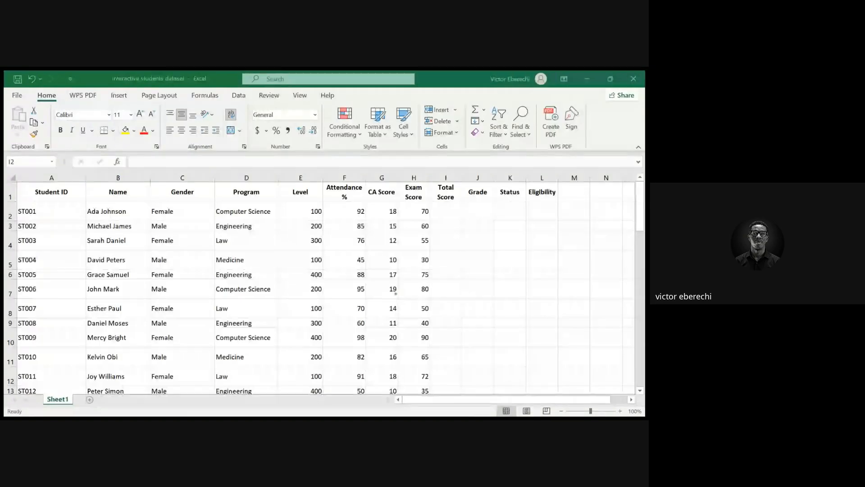
# Enter the formula =G2+H2 in I2 to add the CA Score and Exam Score
pyautogui.click(344, 245)
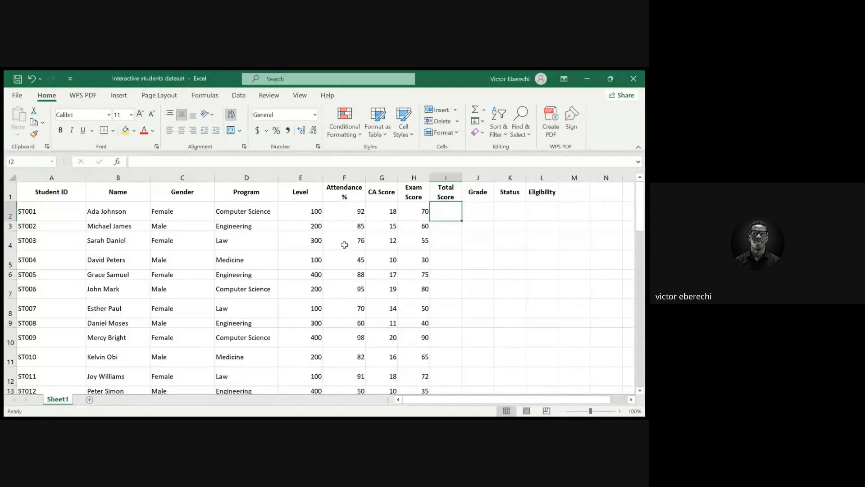
pyautogui.click(433, 163)
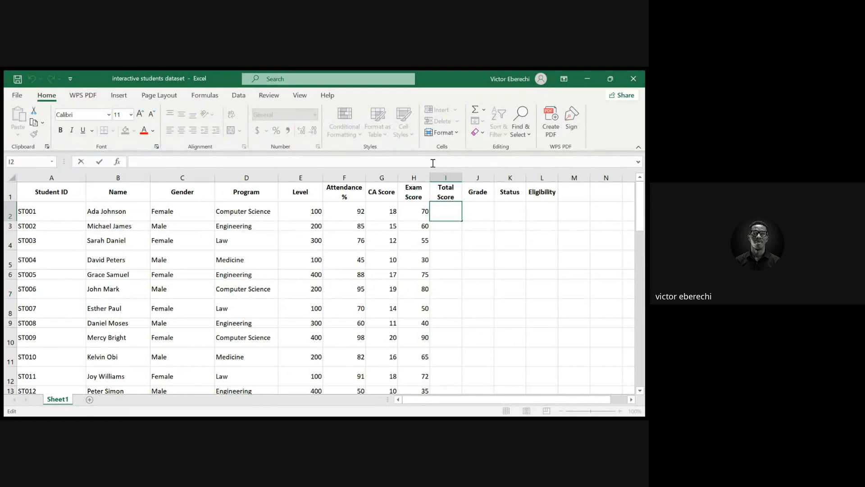
pyautogui.write('=')
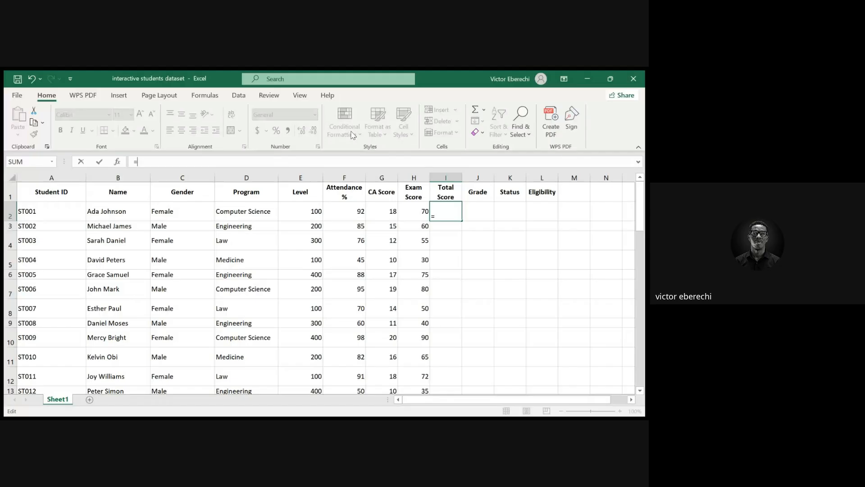
pyautogui.write('G2')
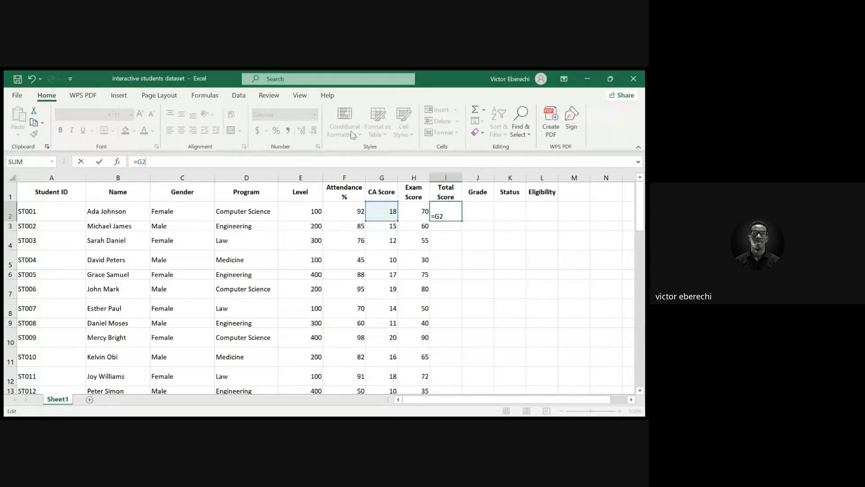
pyautogui.write('+H2')
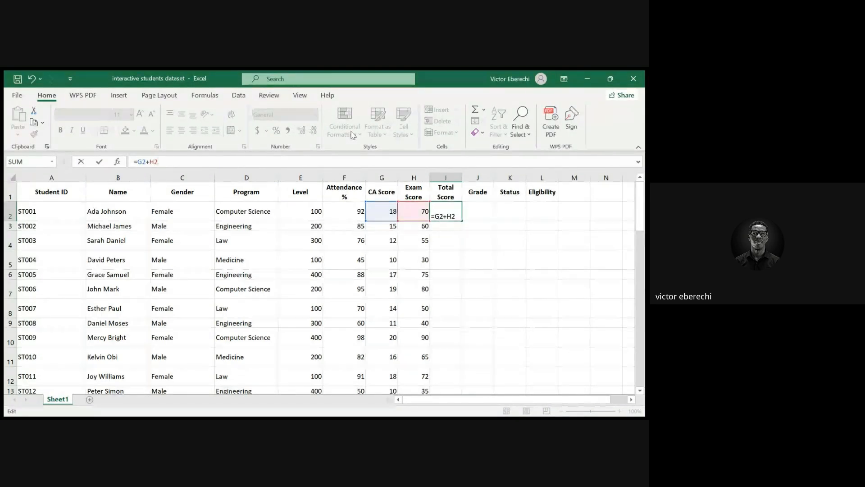
pyautogui.press('Return')
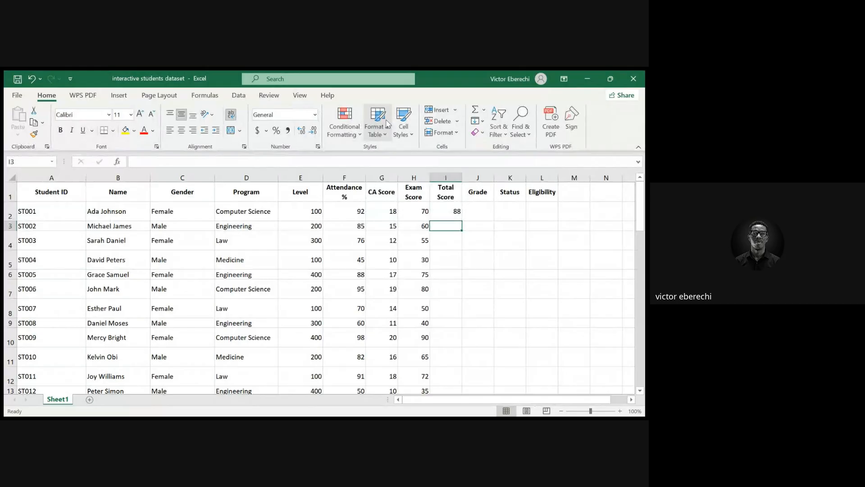
# Fill the Total Score formula from I2 down to row 41
pyautogui.click(455, 217)
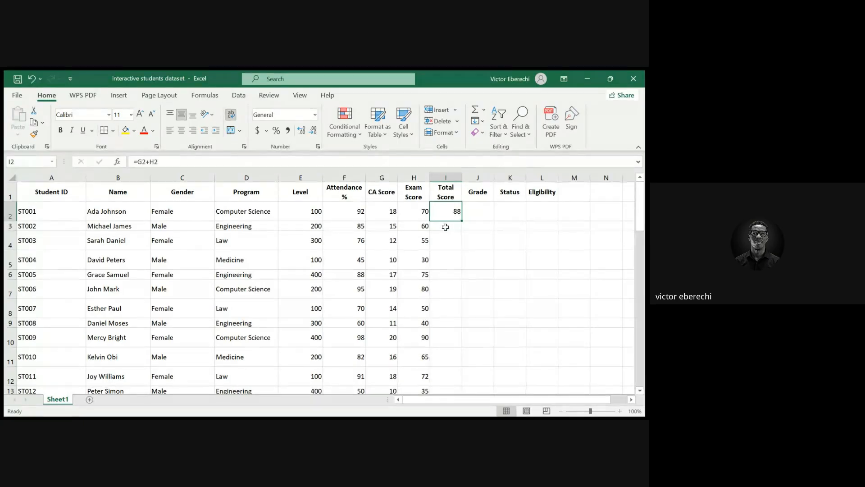
pyautogui.click(446, 227)
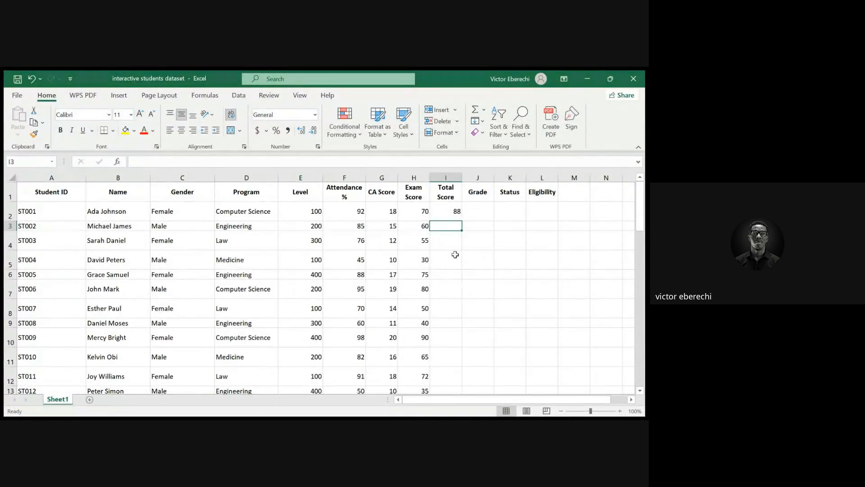
pyautogui.click(452, 210)
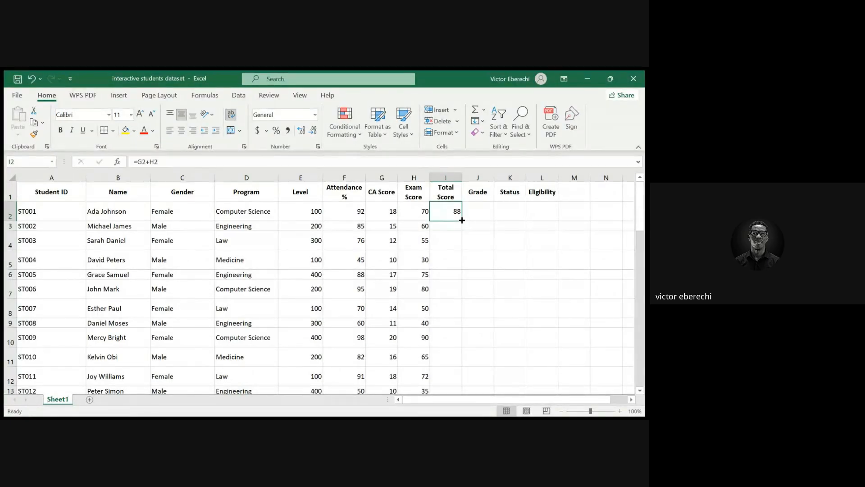
pyautogui.moveTo(462, 220); pyautogui.dragTo(454, 298)
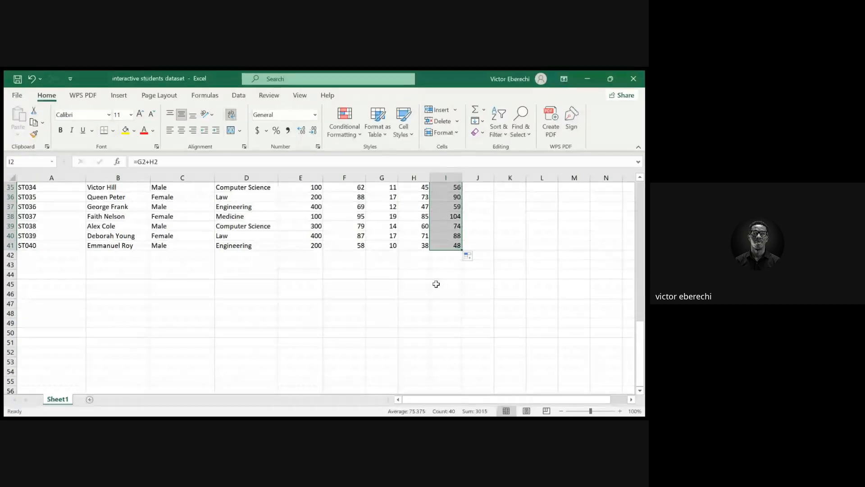
# Undo the Total Score fill-down and the formula in I2
pyautogui.scroll(7, 436, 284)
pyautogui.scroll(5, 436, 284)
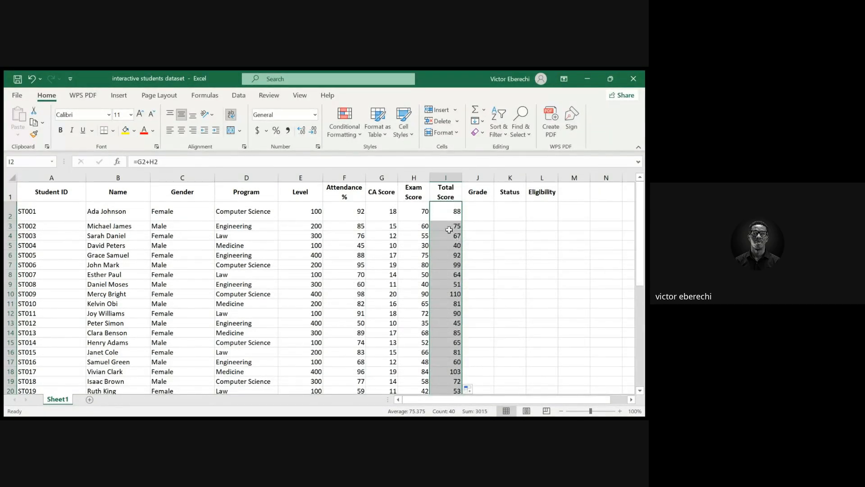
pyautogui.scroll(-7, 447, 230)
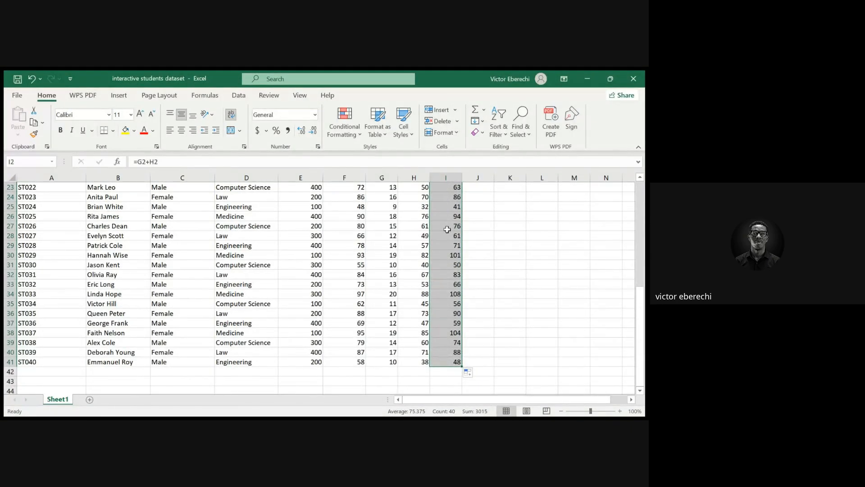
pyautogui.scroll(7, 447, 230)
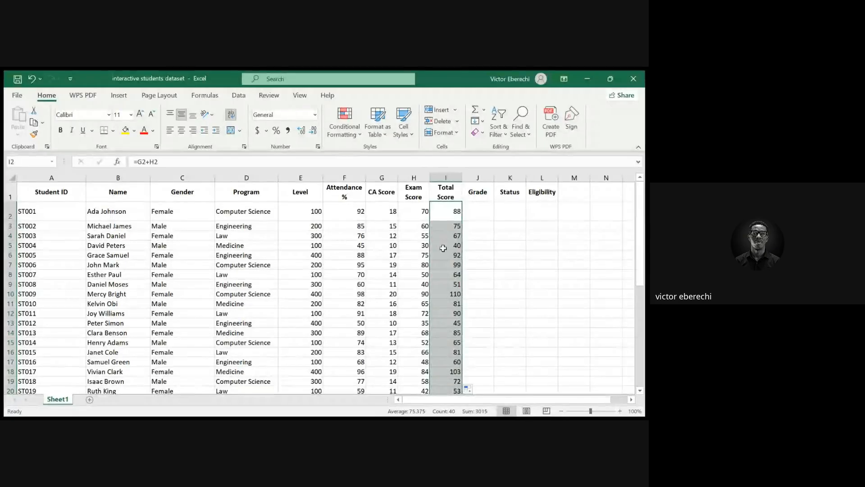
pyautogui.scroll(-11, 447, 264)
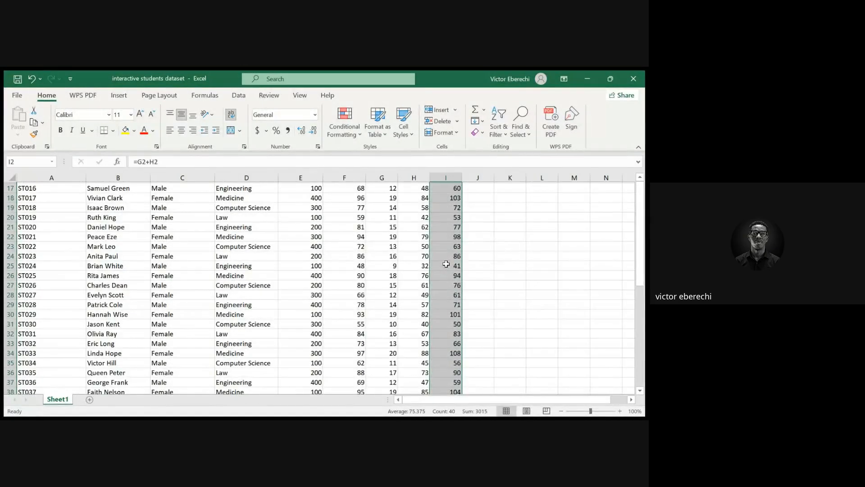
pyautogui.scroll(11, 447, 264)
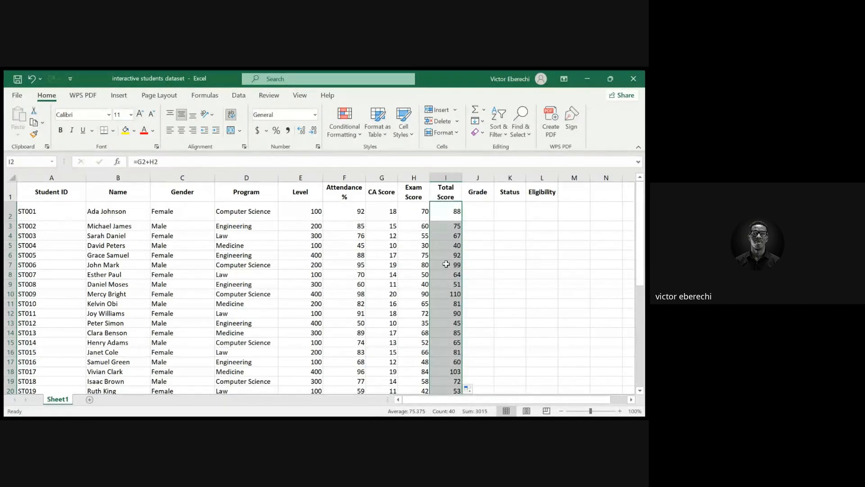
pyautogui.hotkey('ctrl', 'z')
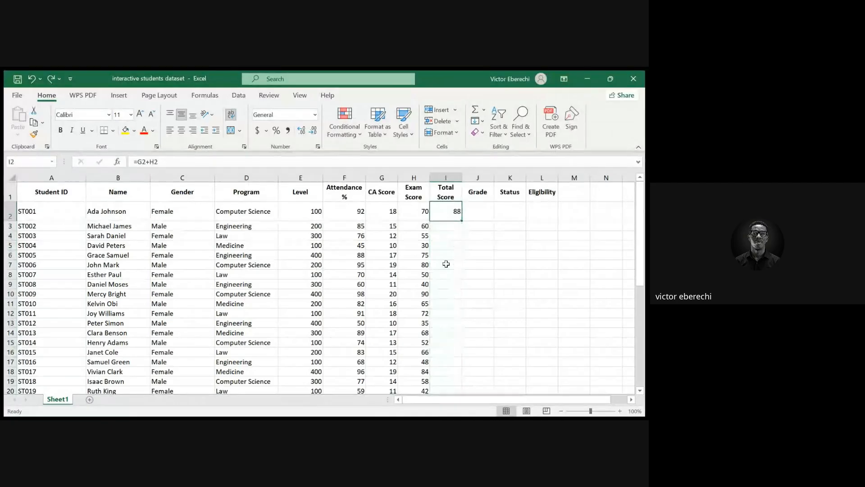
pyautogui.hotkey('ctrl', 'z')
# Enter the formula =SUM(G2,H2) in I2 to total the CA Score and Exam Score
pyautogui.keyDown('ctrl'); pyautogui.click(446, 264); pyautogui.keyUp('ctrl')
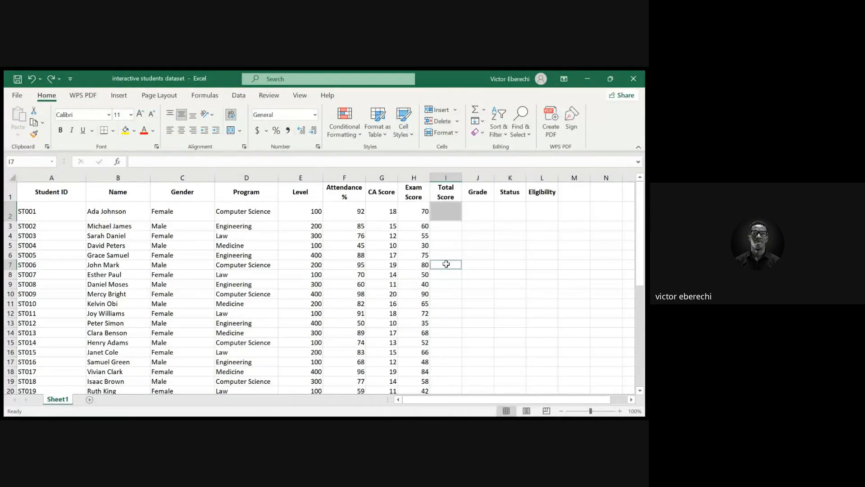
pyautogui.click(451, 213)
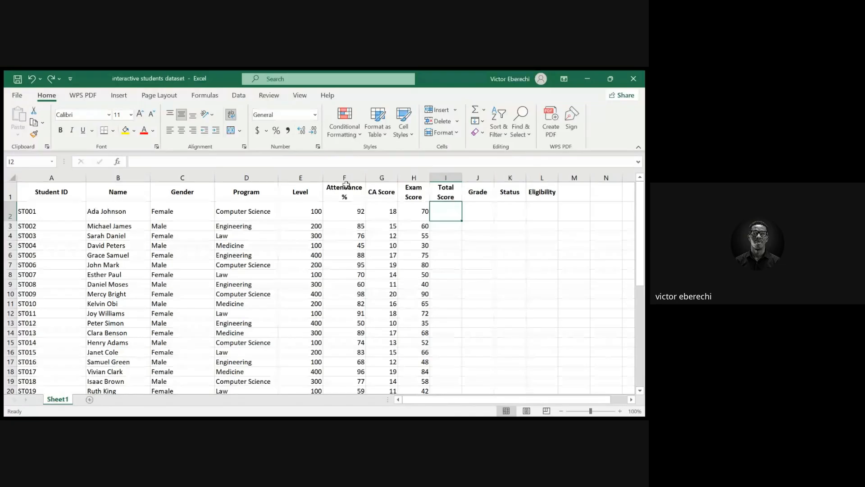
pyautogui.click(293, 166)
pyautogui.write('=')
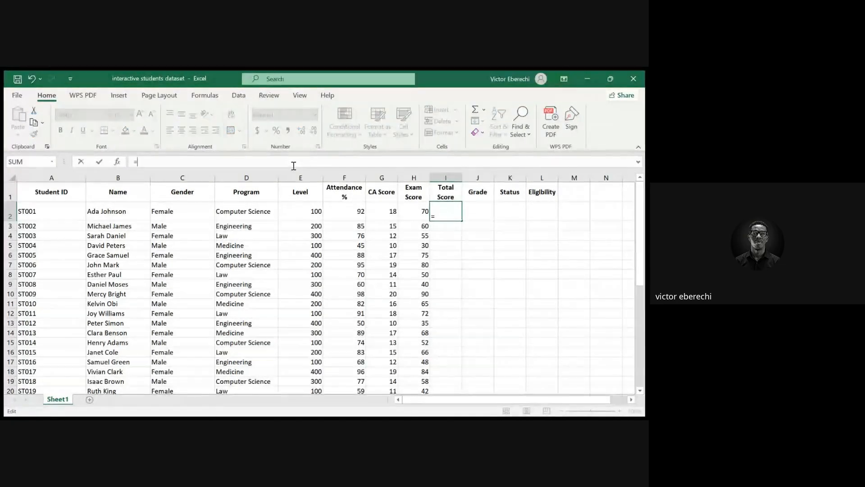
pyautogui.write('SUM')
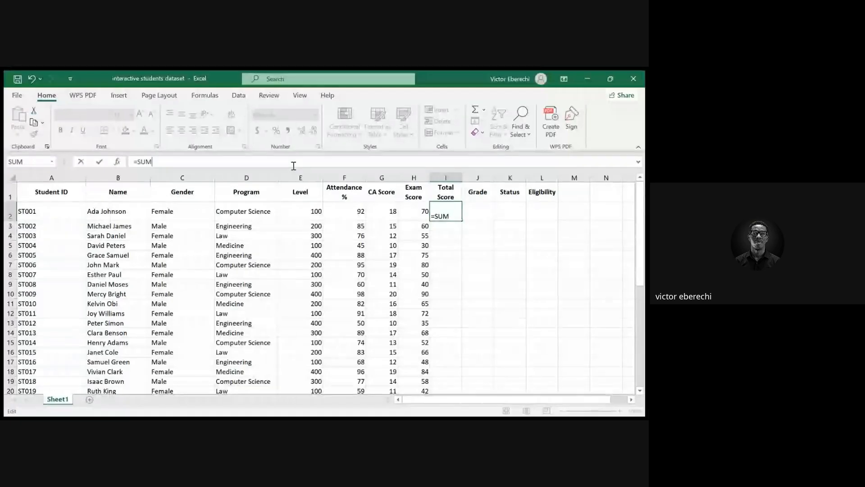
pyautogui.write('(')
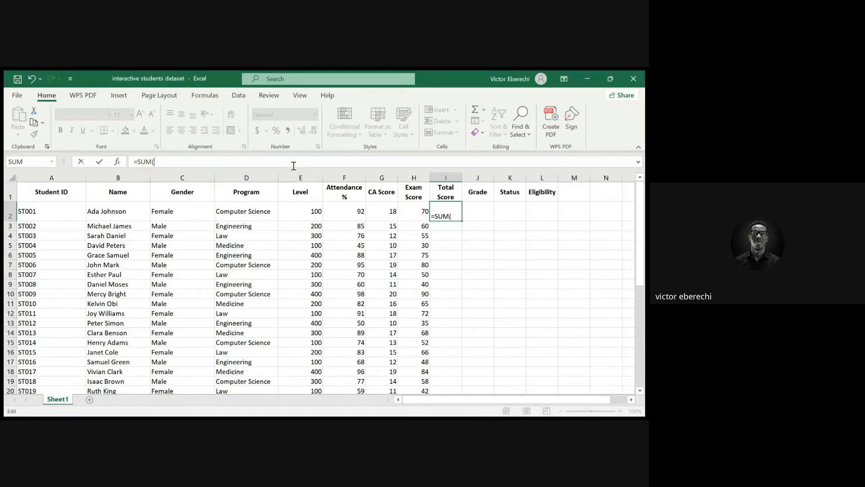
pyautogui.write('G2')
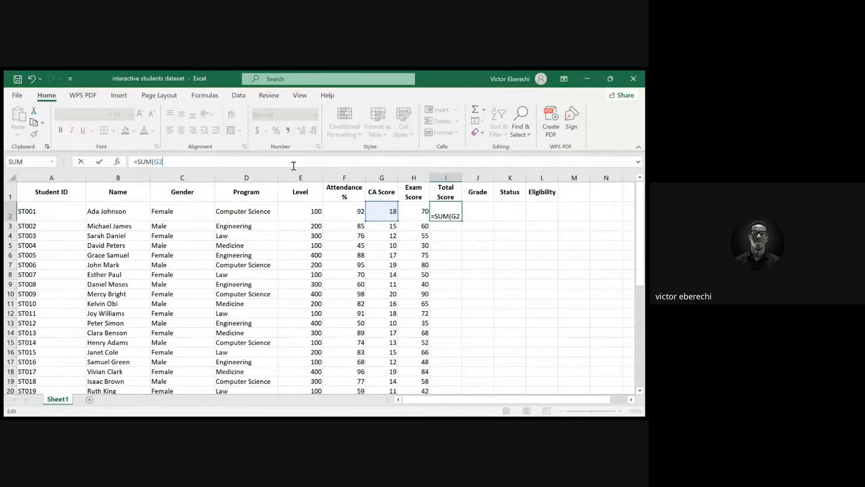
pyautogui.write(',')
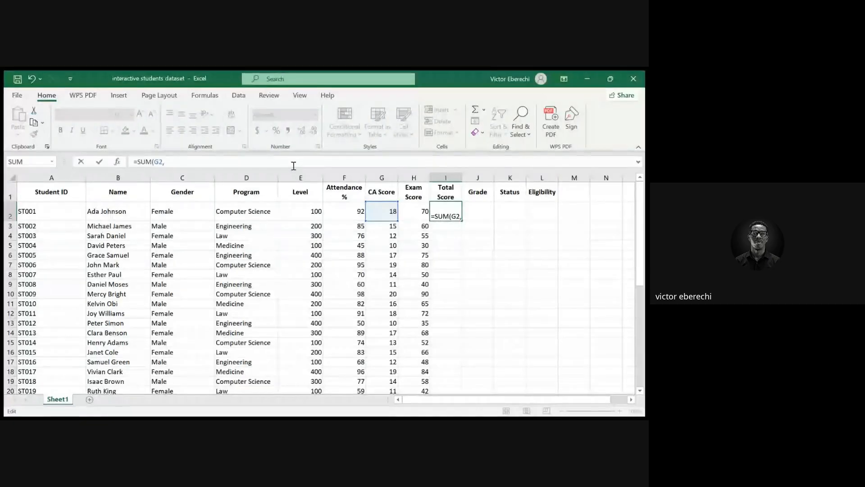
pyautogui.write('H2')
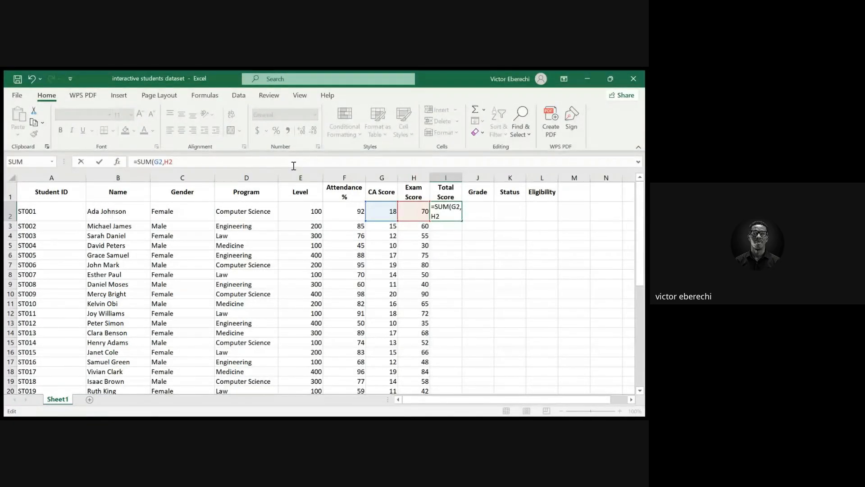
pyautogui.write(')')
pyautogui.press('Return')
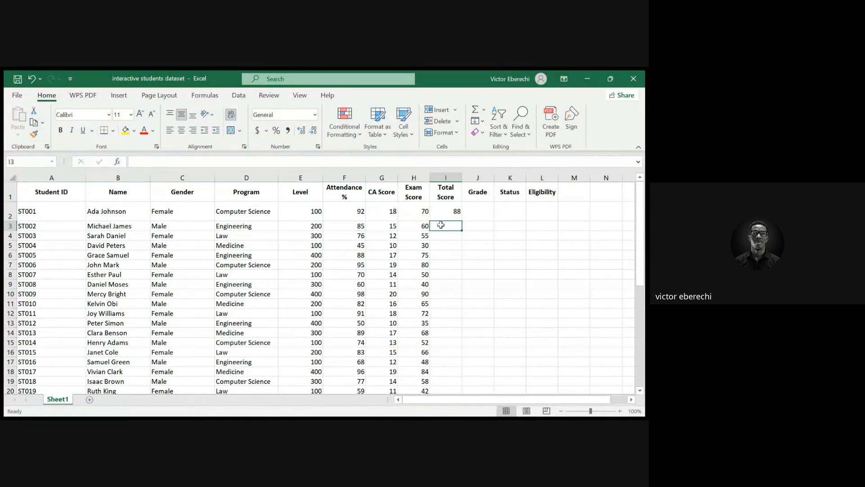
# Fill the Total Score SUM formula from I2 down to row 41
pyautogui.click(454, 215)
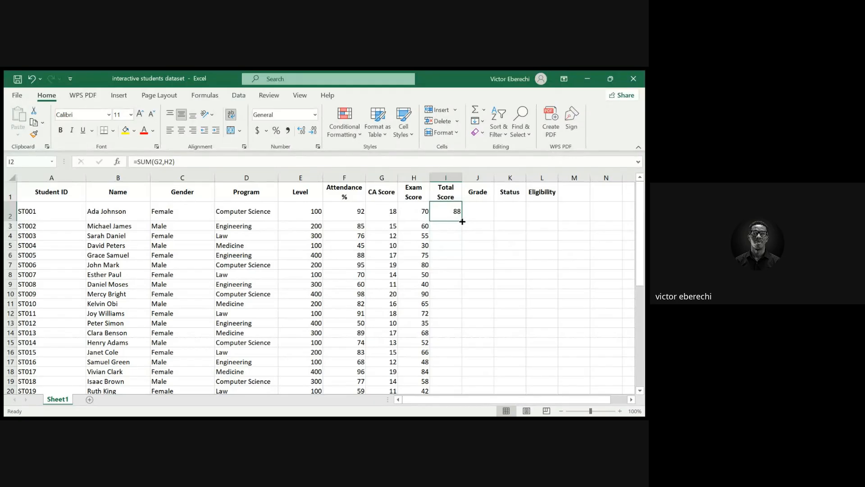
pyautogui.moveTo(463, 221); pyautogui.dragTo(455, 348)
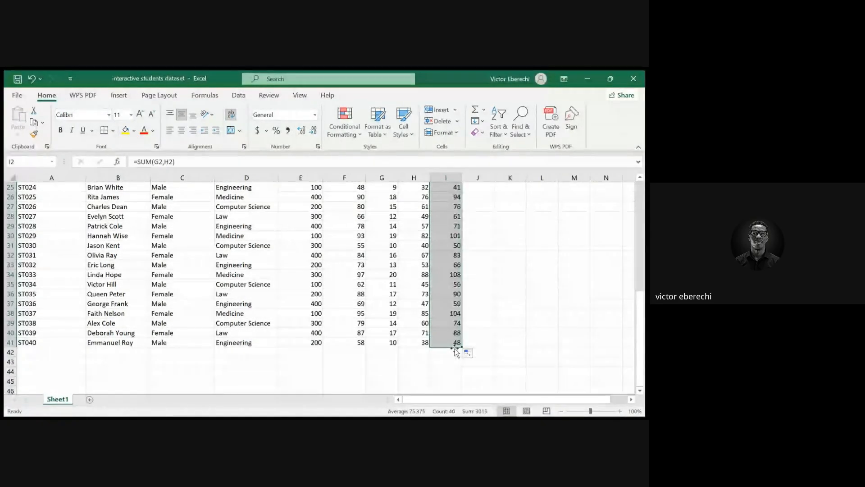
pyautogui.scroll(8, 443, 296)
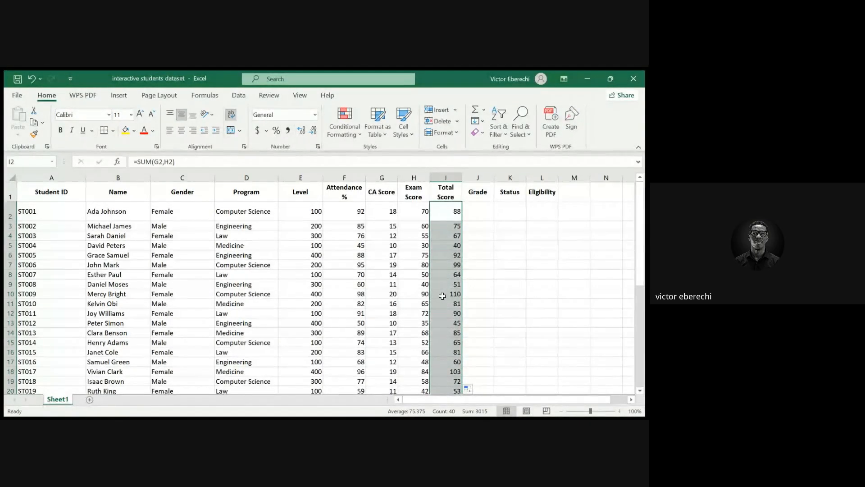
# Enter a nested IF grade formula in J2: A for Total Score >=70, B for >=60, C for >=50, then another IF
pyautogui.click(480, 208)
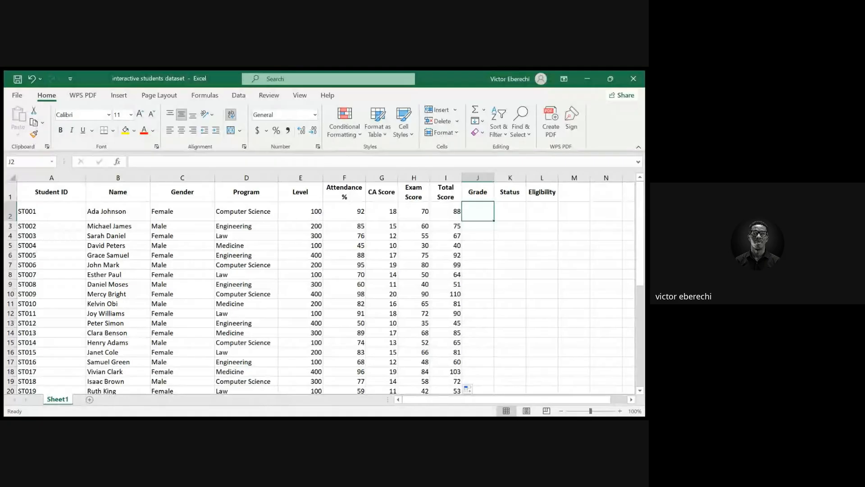
pyautogui.hotkey('alt', 'Tab')
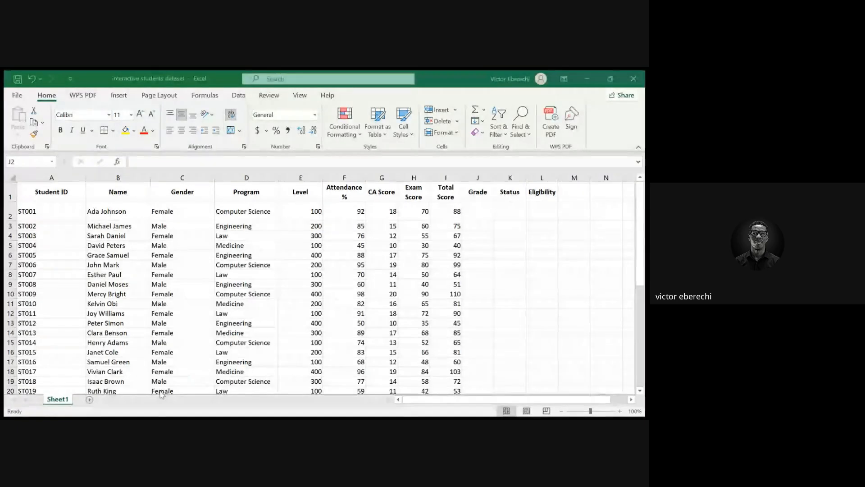
pyautogui.hotkey('alt', 'Tab')
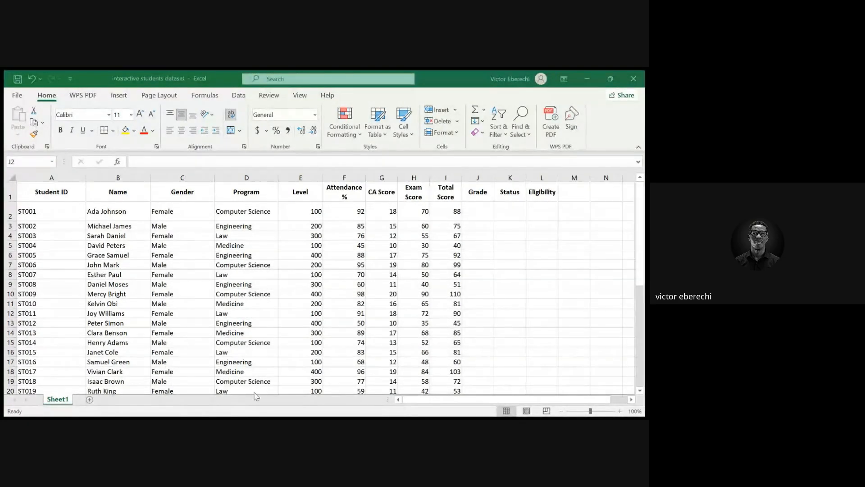
pyautogui.hotkey('alt', 'Tab')
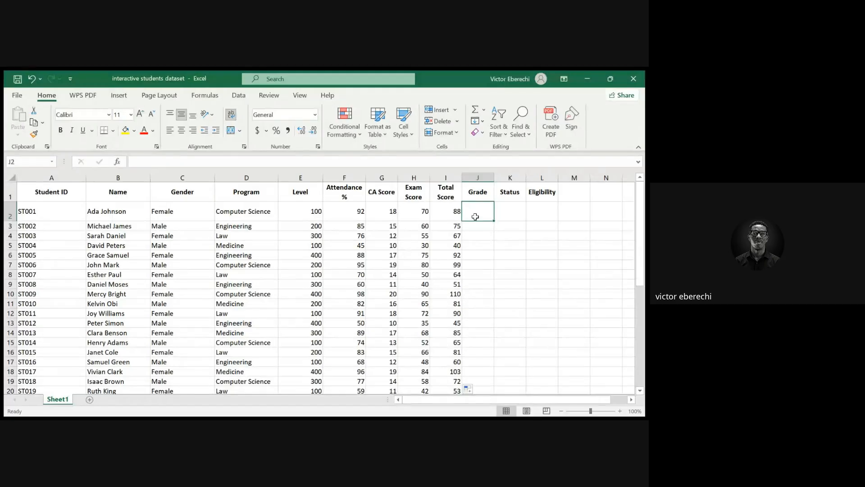
pyautogui.click(151, 160)
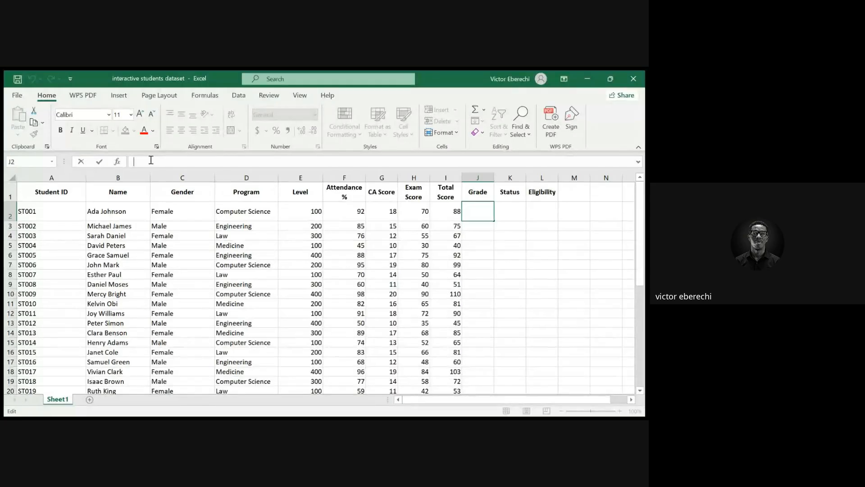
pyautogui.write('=')
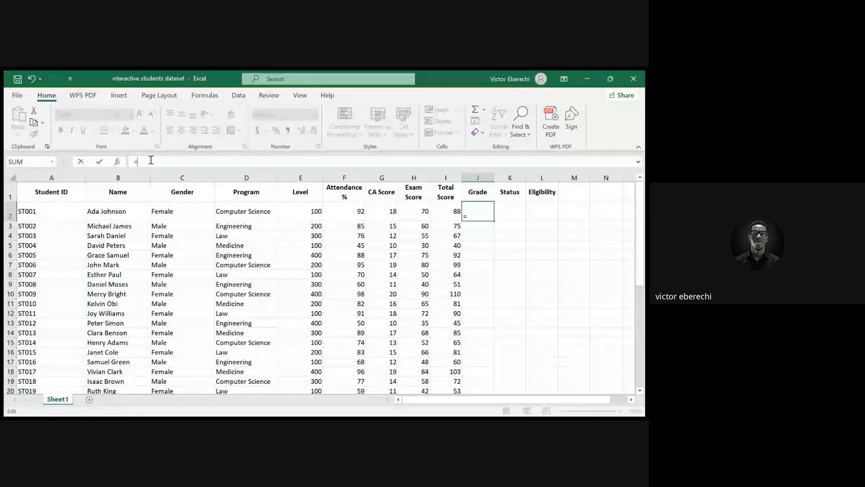
pyautogui.write('IF(')
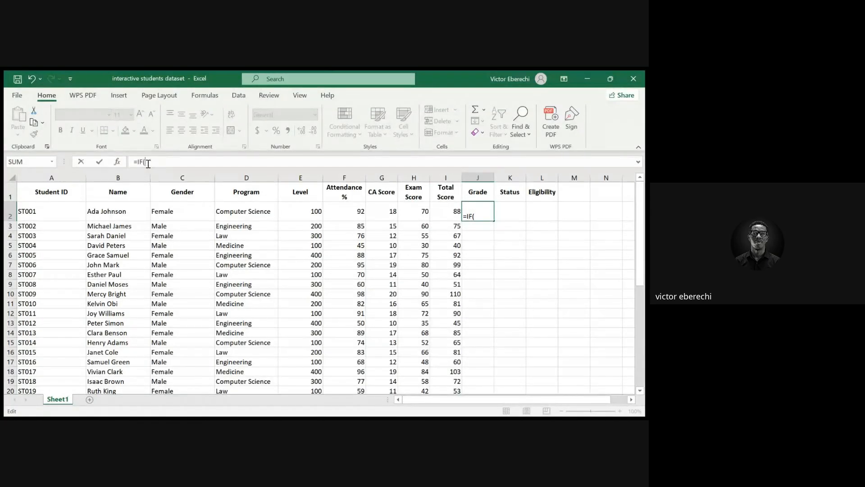
pyautogui.write('I2')
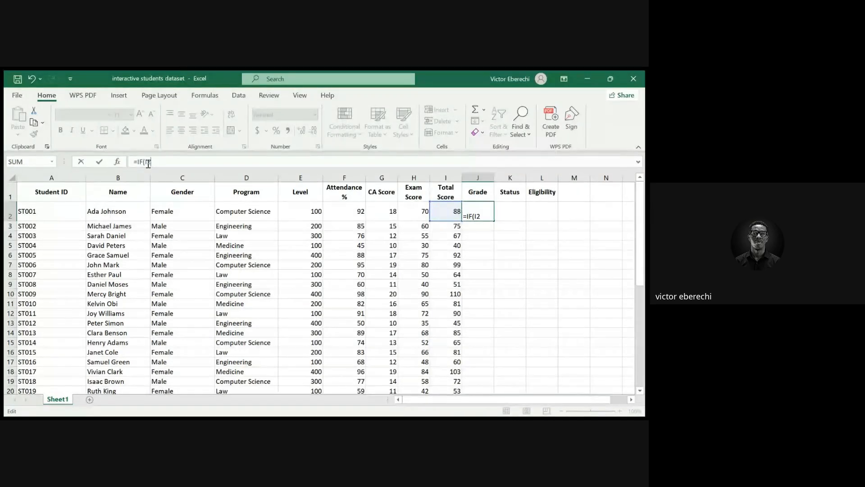
pyautogui.write('>=')
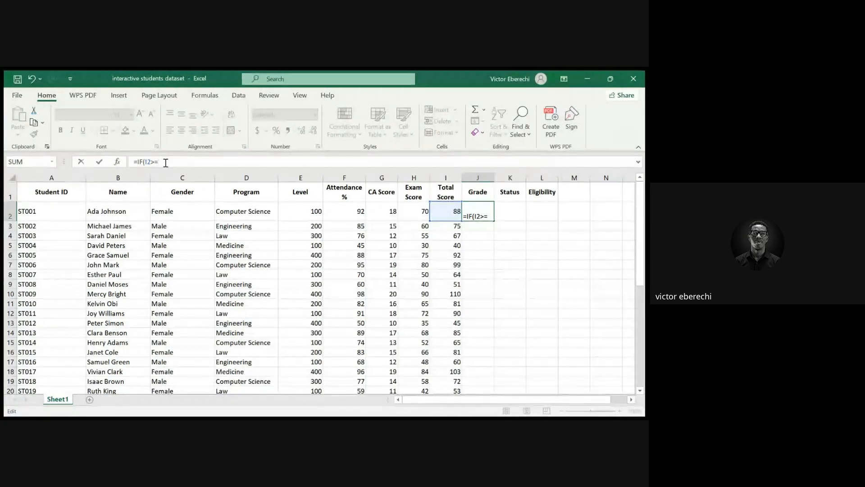
pyautogui.write('70,')
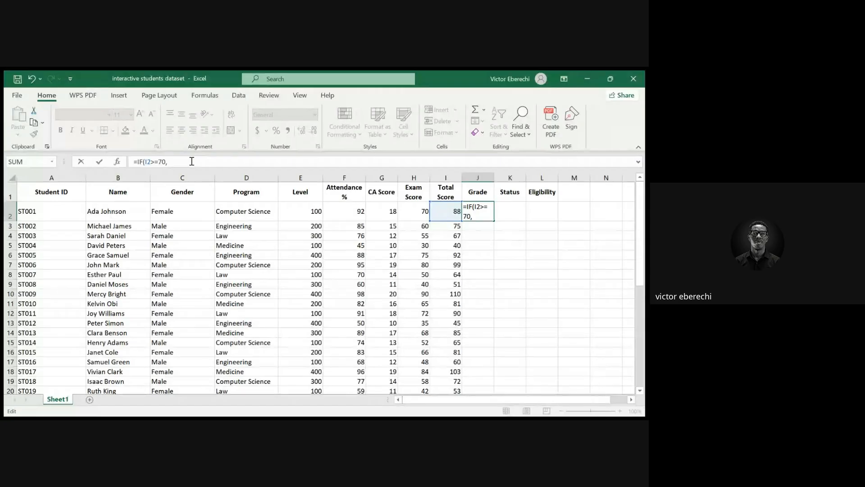
pyautogui.write('"A')
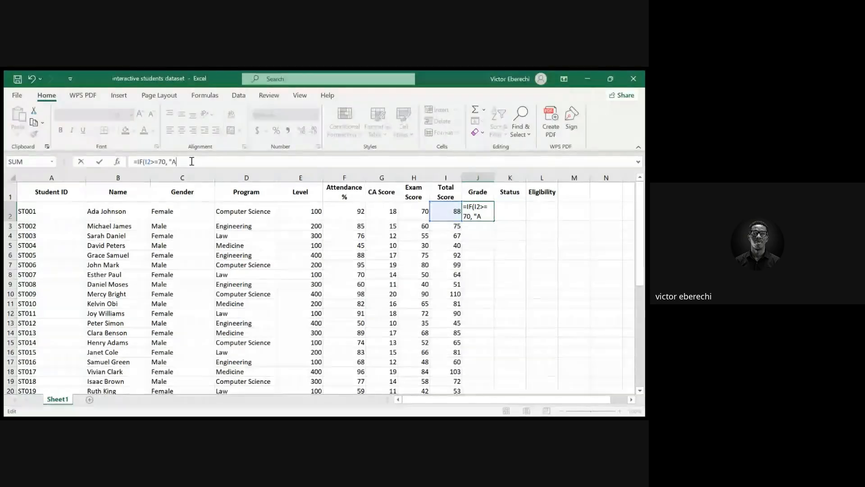
pyautogui.write('"')
pyautogui.write(',')
pyautogui.write('I')
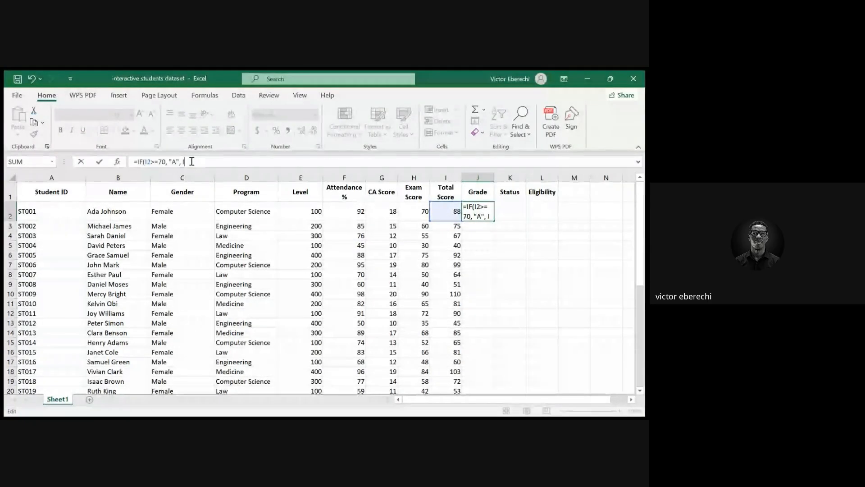
pyautogui.write('F')
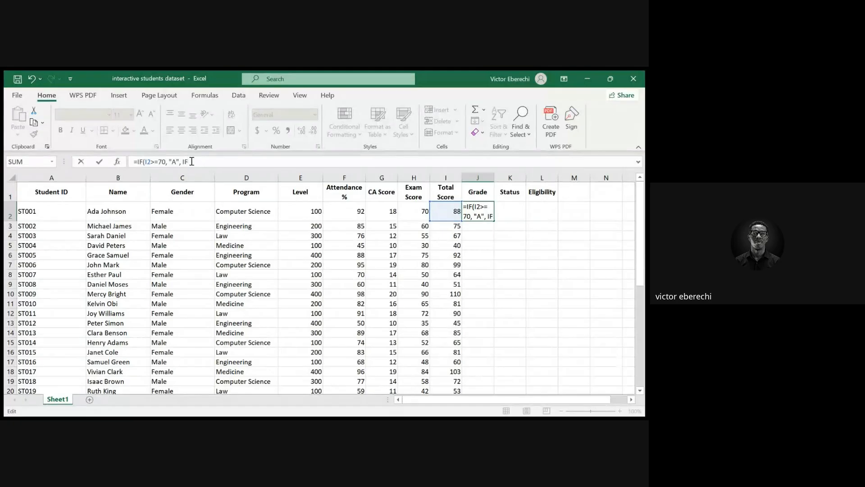
pyautogui.write('(I')
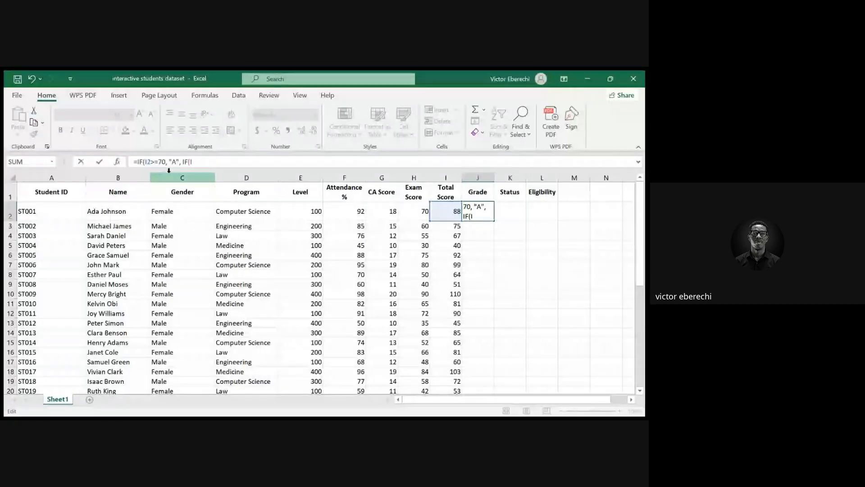
pyautogui.write('2')
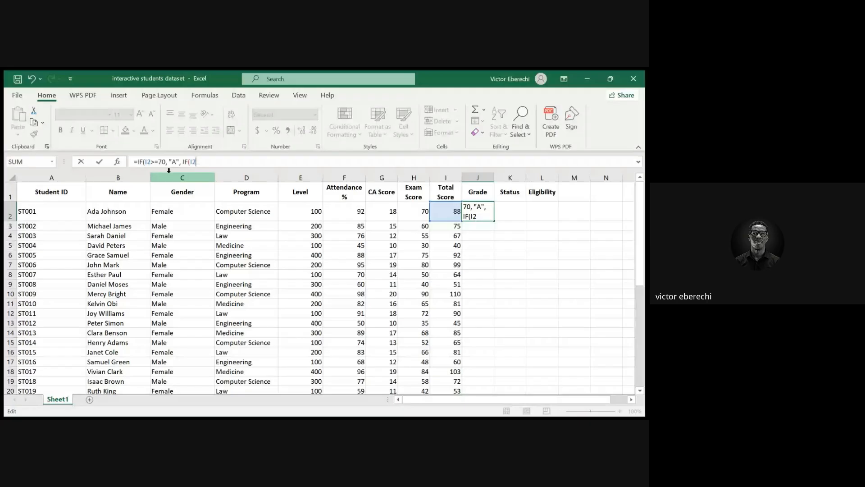
pyautogui.write('>')
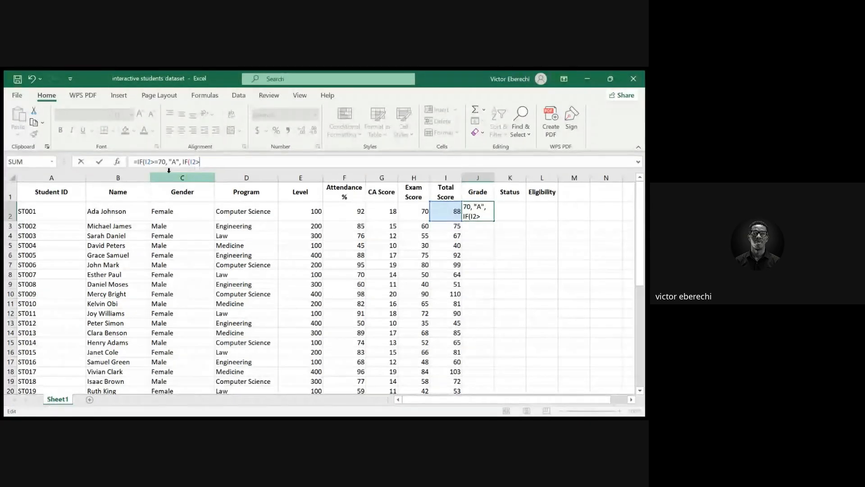
pyautogui.write('=60')
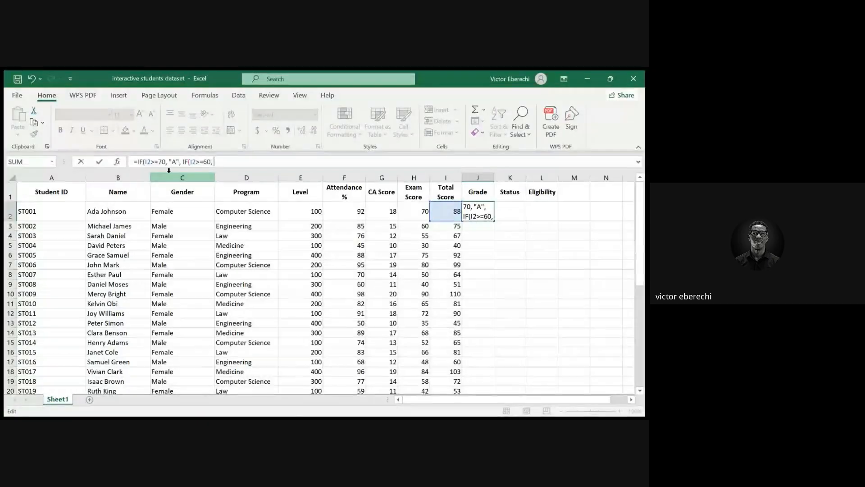
pyautogui.write(', "')
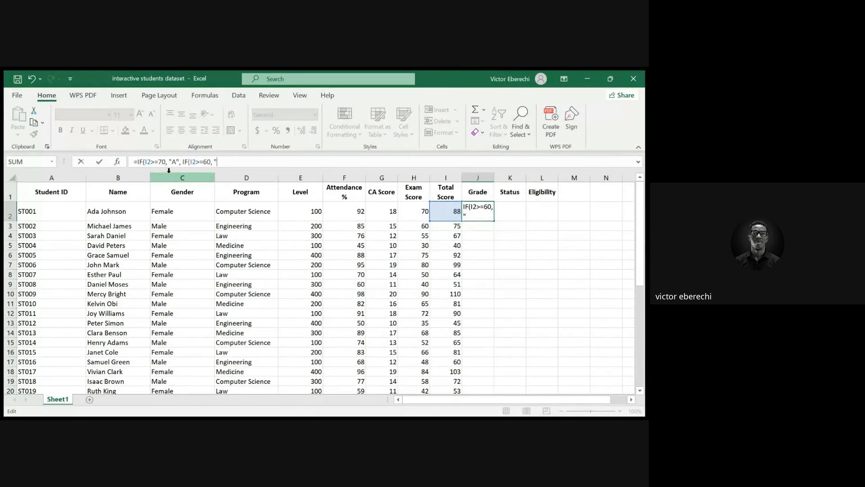
pyautogui.write('B", IF')
pyautogui.write('(I2')
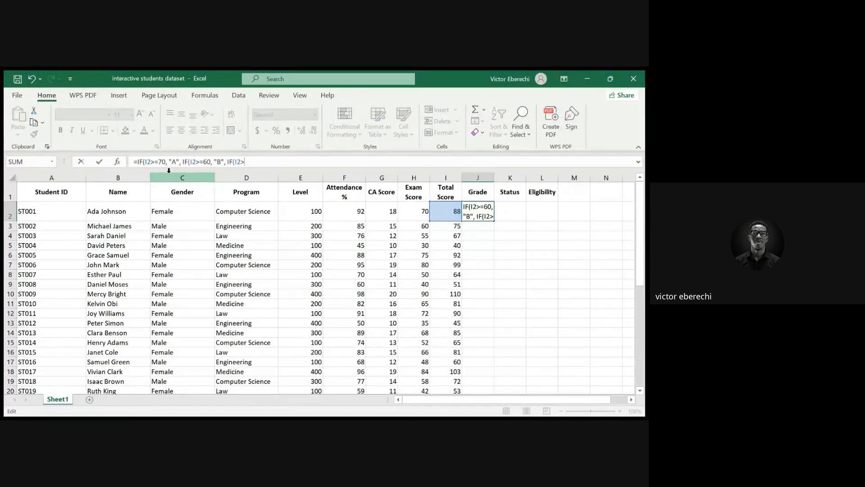
pyautogui.write('>=50')
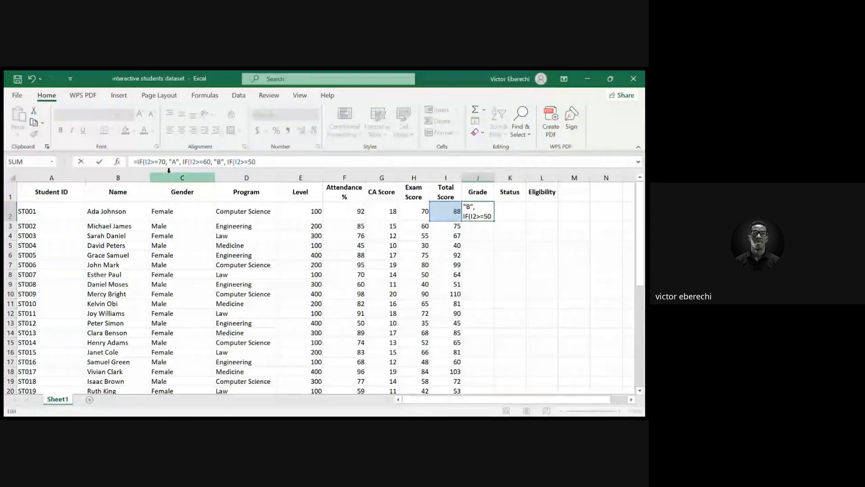
pyautogui.write(', "C",')
pyautogui.write('IF(')
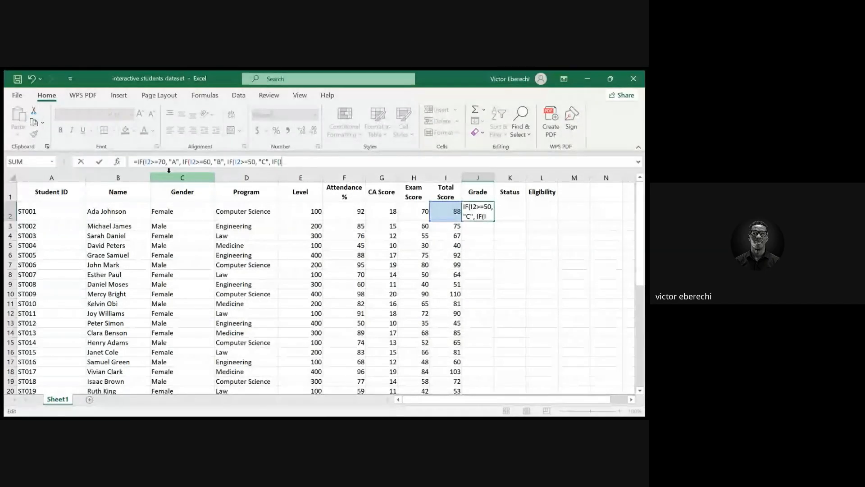
pyautogui.write('I2')
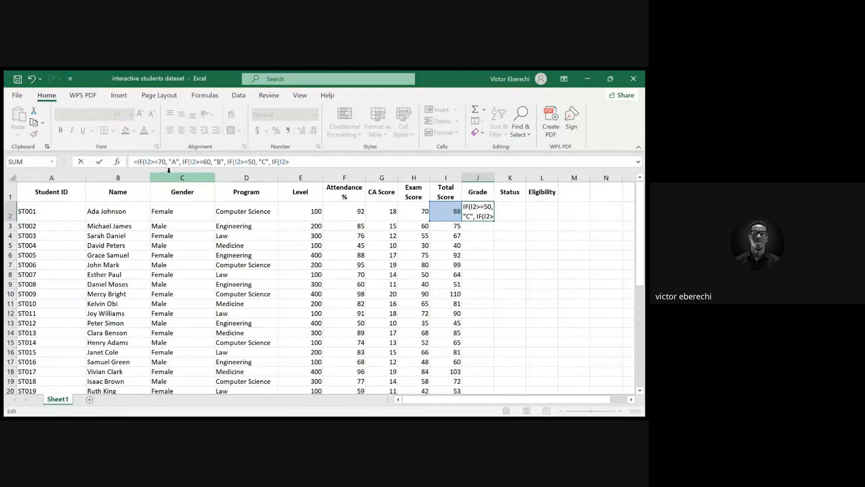
pyautogui.write('>=')
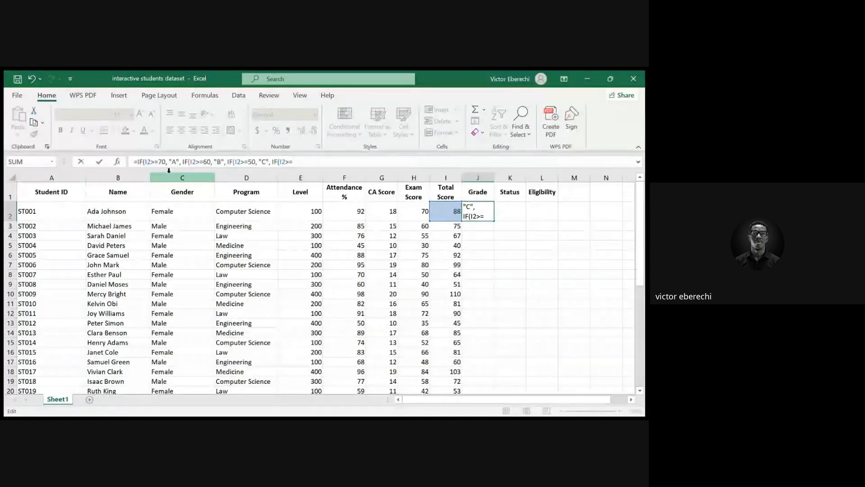
pyautogui.write('4')
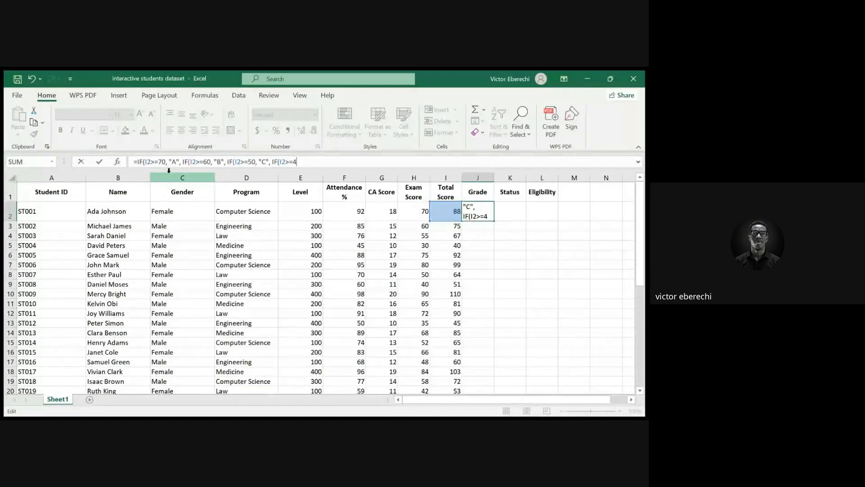
pyautogui.write('0,')
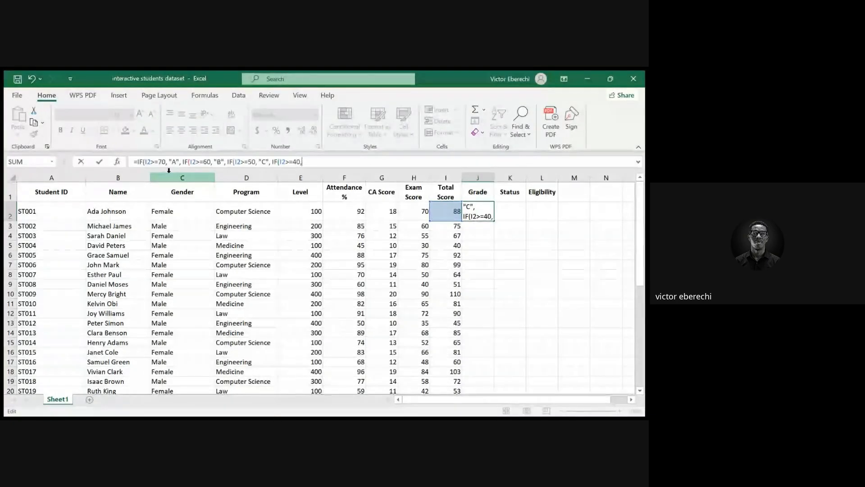
pyautogui.write(' "')
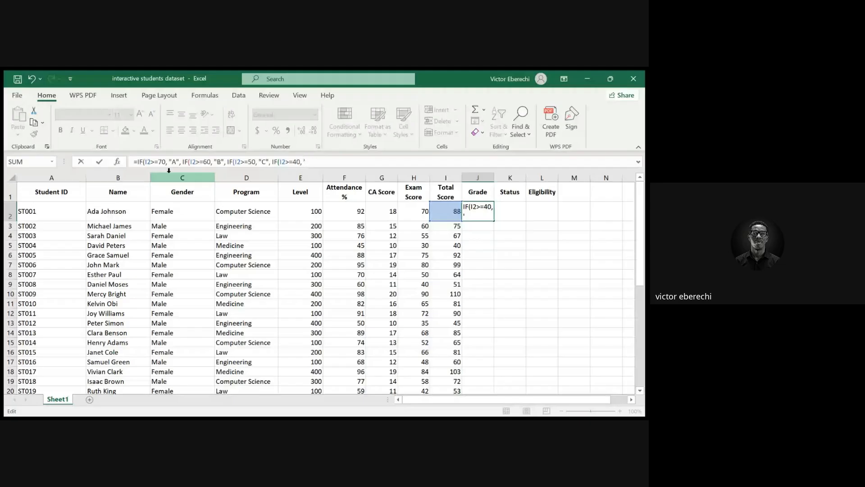
pyautogui.write(' "')
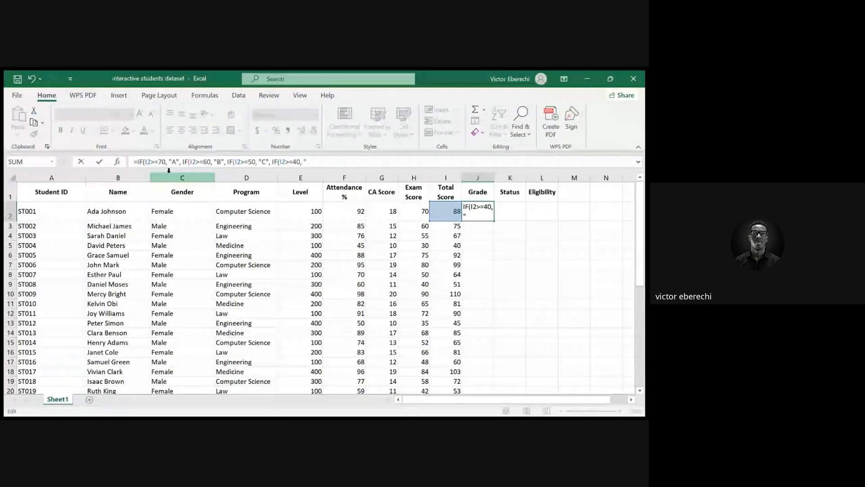
pyautogui.write('D"')
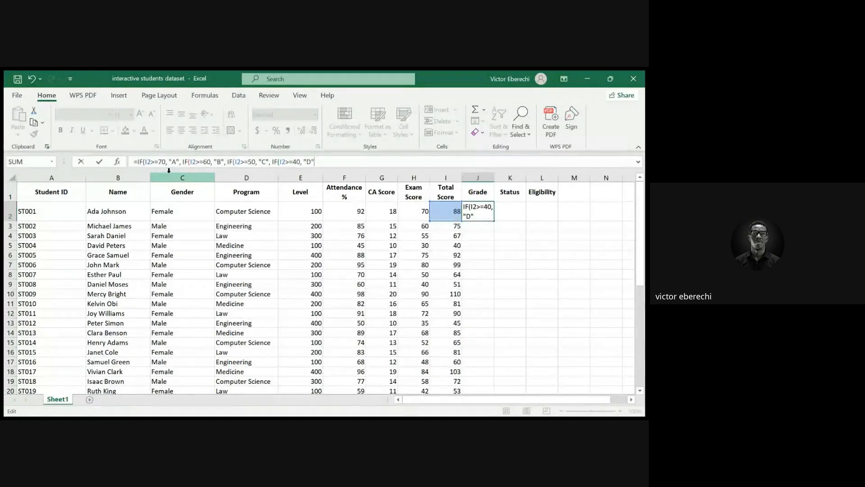
pyautogui.write(',')
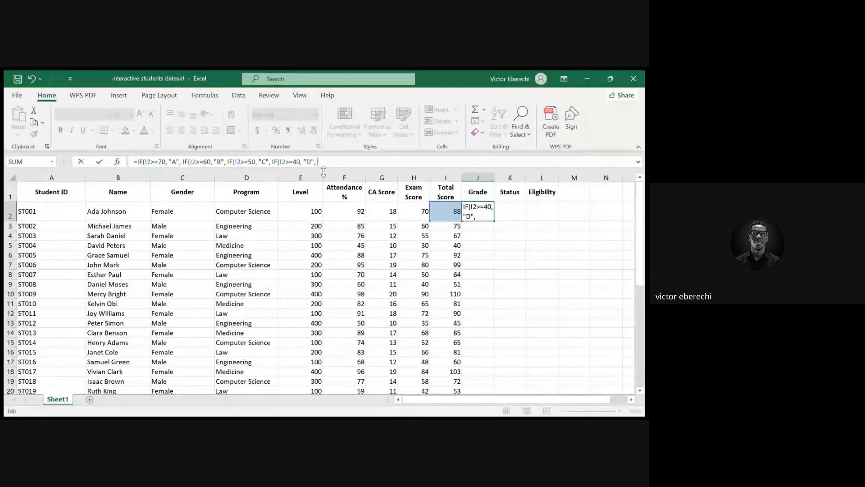
# Complete the J2 grade formula with D for Total Score >=40 and F otherwise, closing all brackets and confirming
pyautogui.write('"F"')
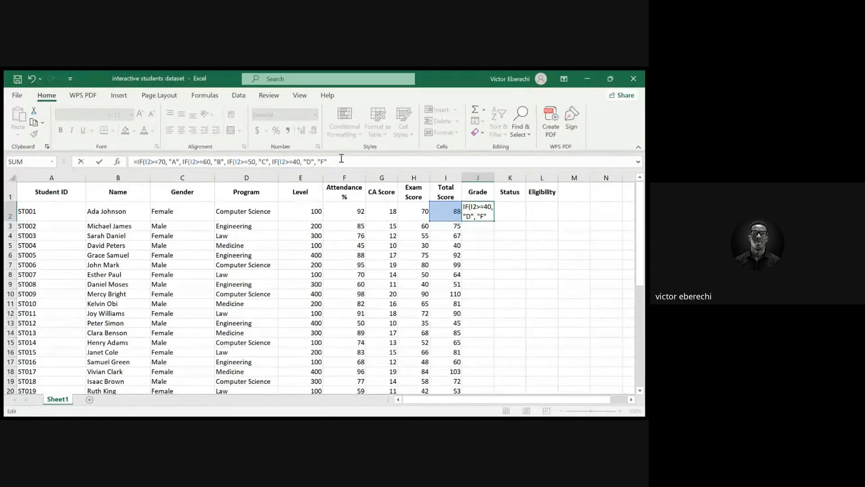
pyautogui.write('))))')
pyautogui.press('Return')
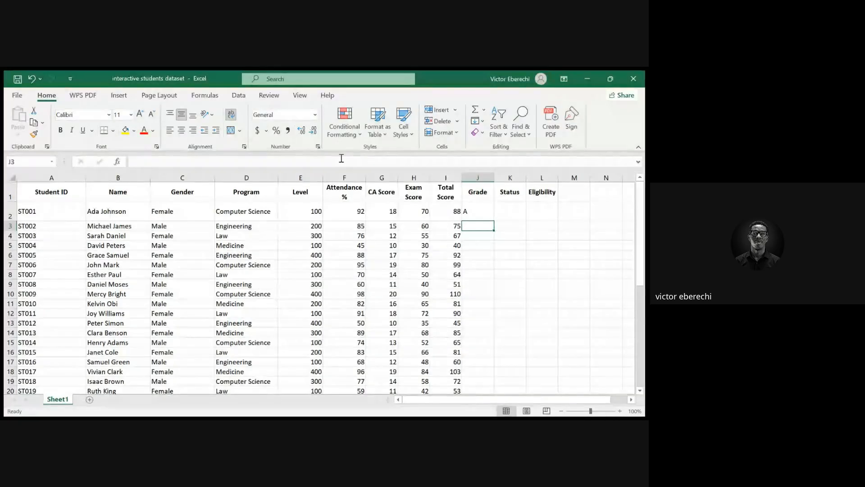
# Fill the Grade formula from J2 down to row 41
pyautogui.click(468, 215)
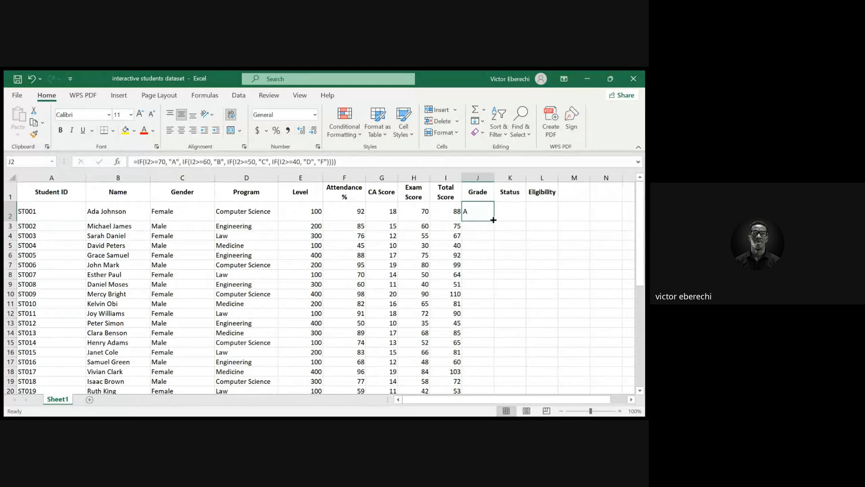
pyautogui.moveTo(493, 220); pyautogui.dragTo(493, 220)
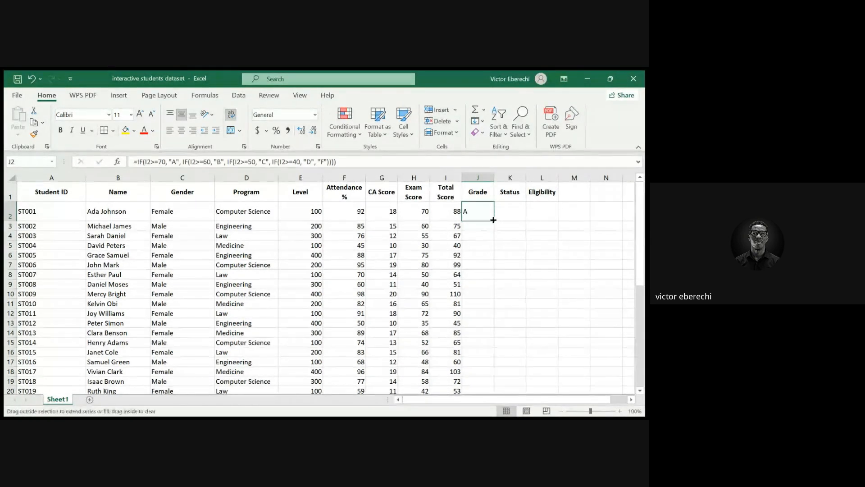
pyautogui.moveTo(494, 220); pyautogui.dragTo(491, 356)
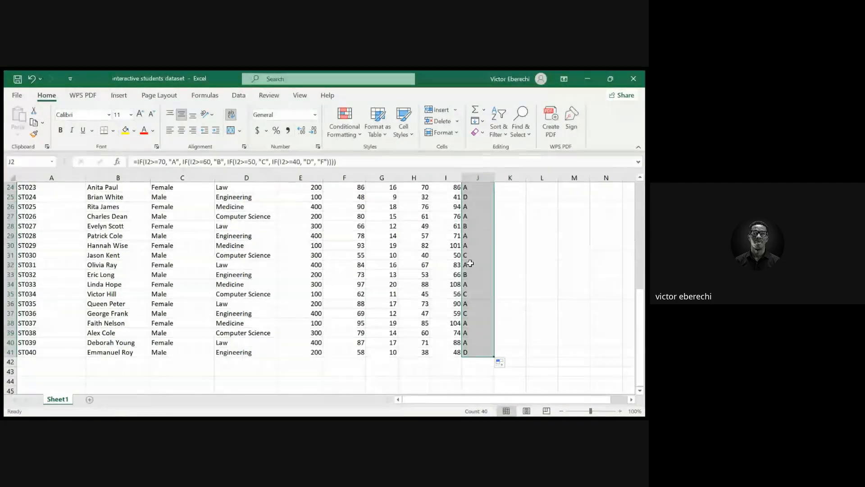
# Inspect the Grade formulas in J2, J3 and J4 to check the relative references
pyautogui.scroll(8, 517, 240)
pyautogui.click(517, 243)
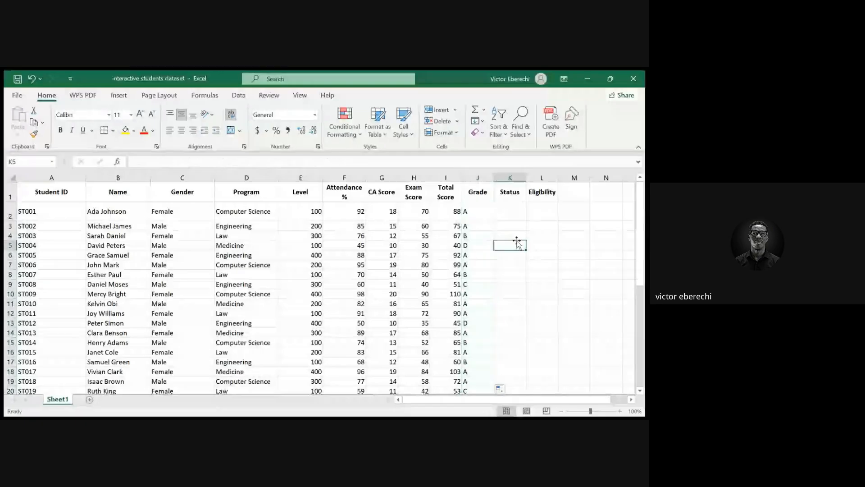
pyautogui.click(479, 206)
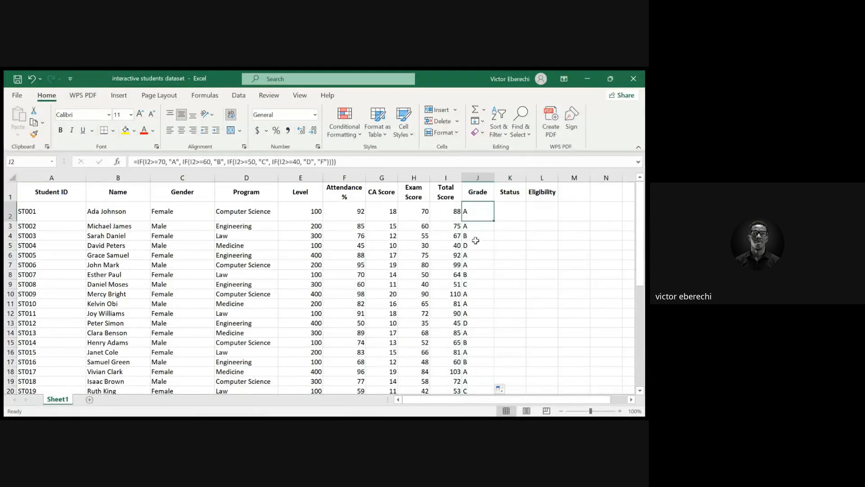
pyautogui.click(481, 227)
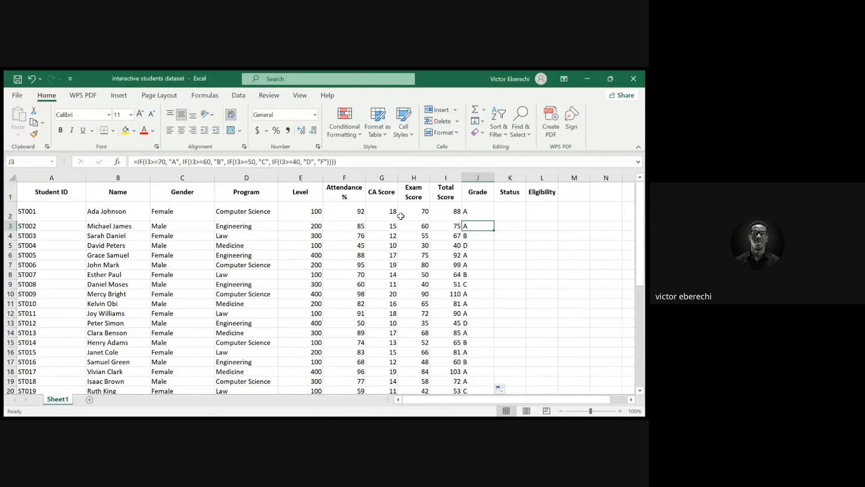
pyautogui.click(471, 237)
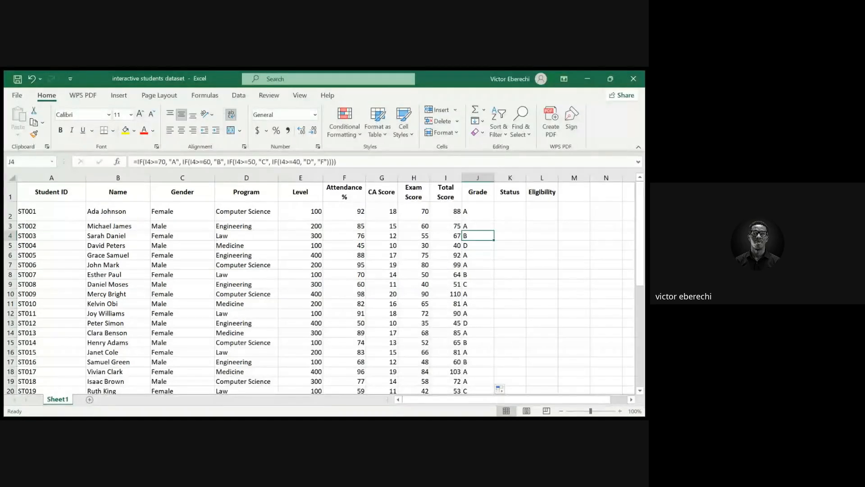
pyautogui.hotkey('alt', 'Tab')
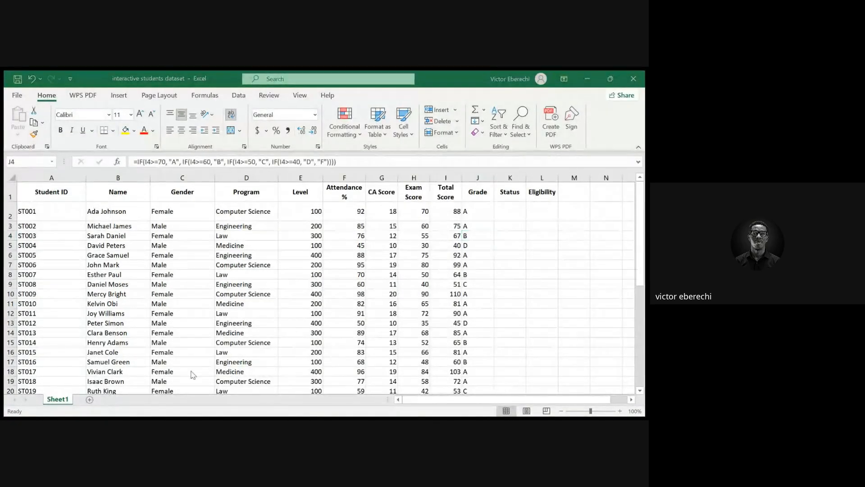
pyautogui.hotkey('alt', 'Tab')
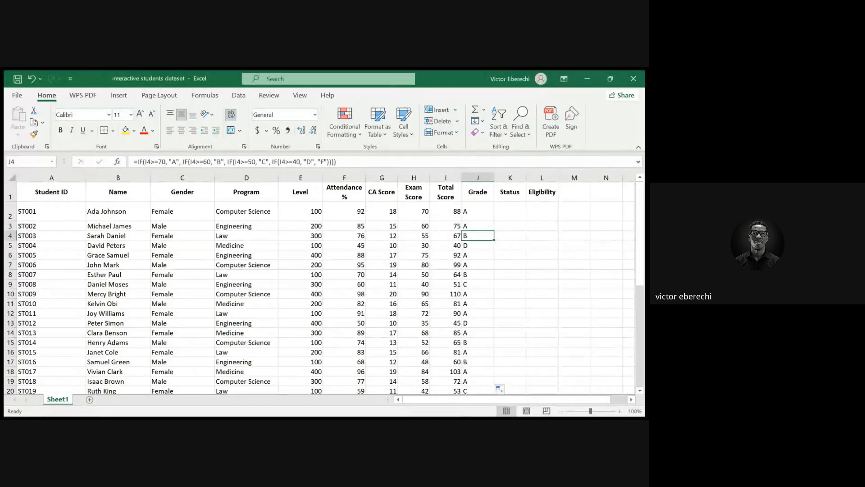
# Enter =IF(I2>=50, "PASS", "FAIL") in K2 to set the Status from the Total Score
pyautogui.click(511, 217)
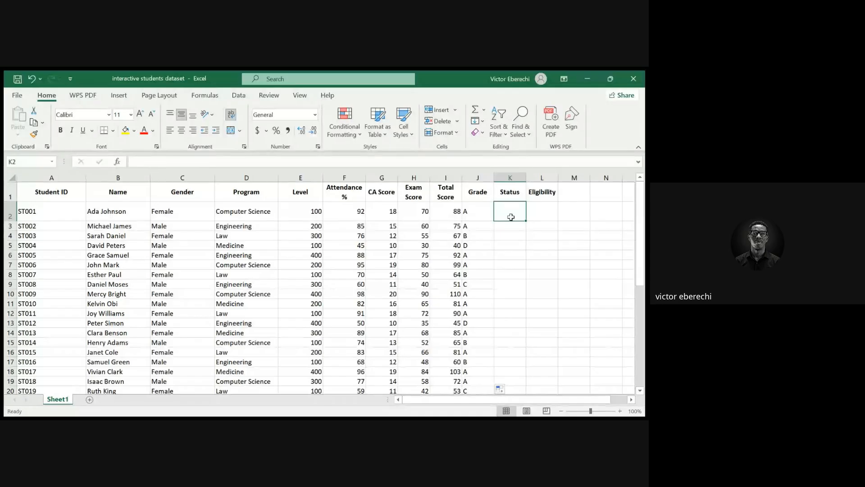
pyautogui.click(256, 162)
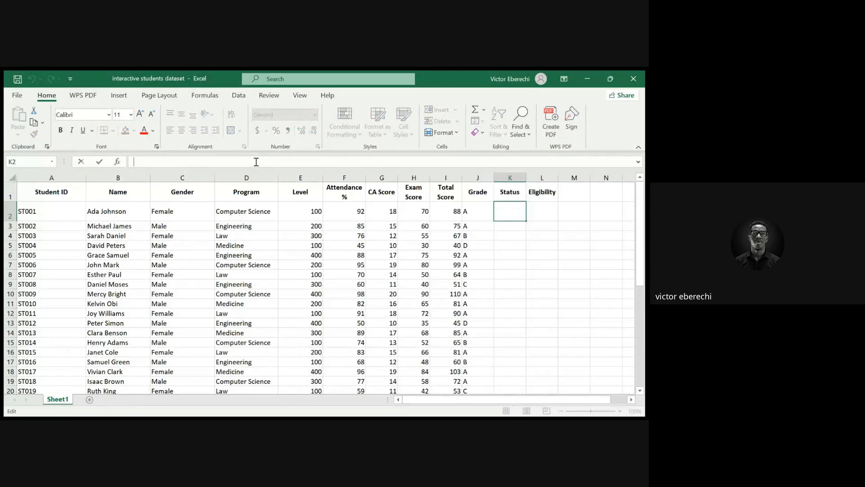
pyautogui.write('=')
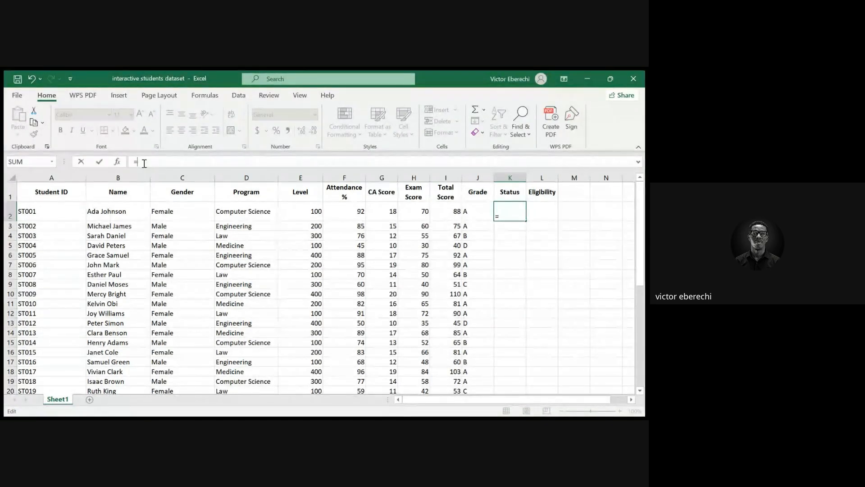
pyautogui.write('IF(')
pyautogui.write('I')
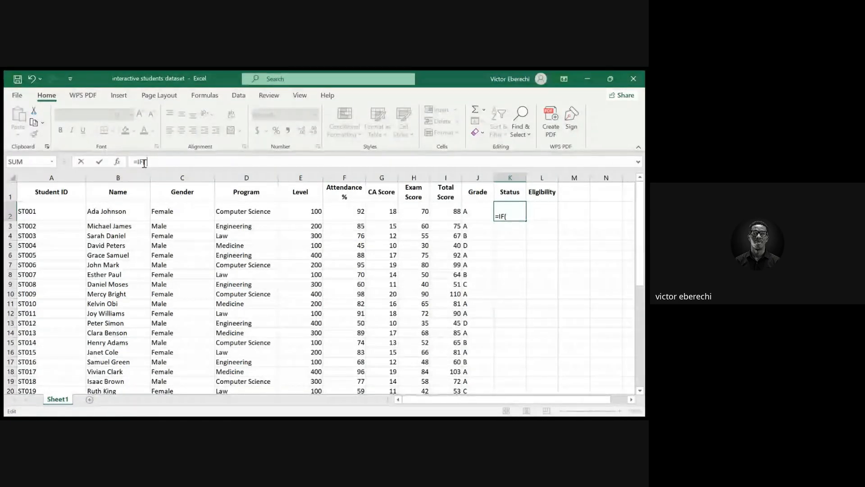
pyautogui.write('2>=')
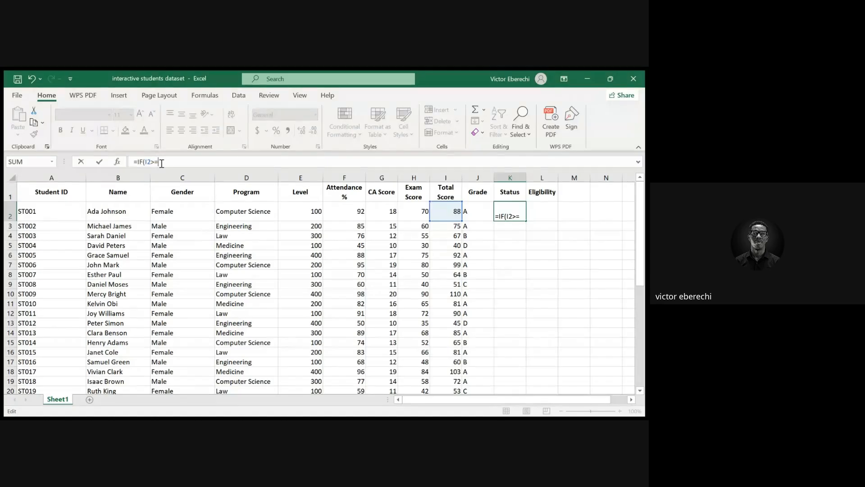
pyautogui.write('50, "')
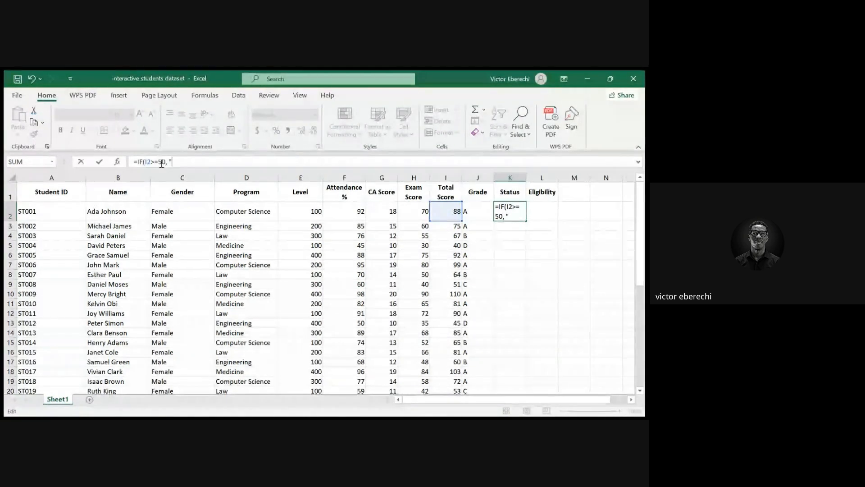
pyautogui.write('PASS",')
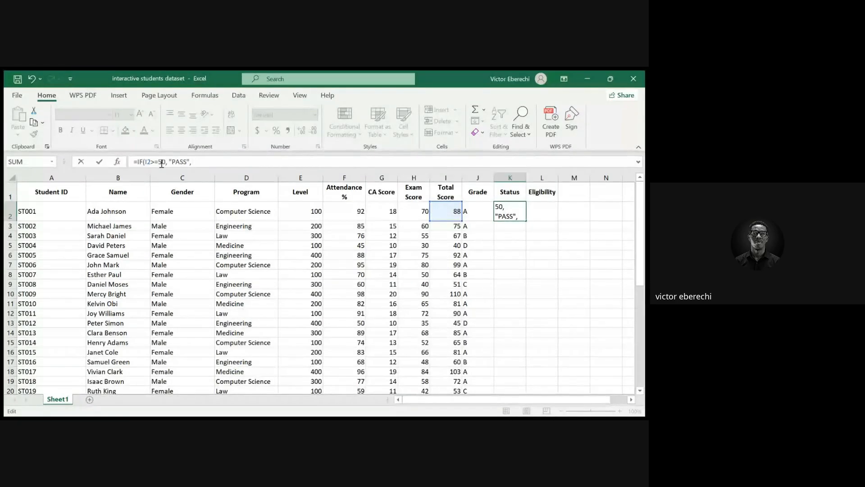
pyautogui.write('"')
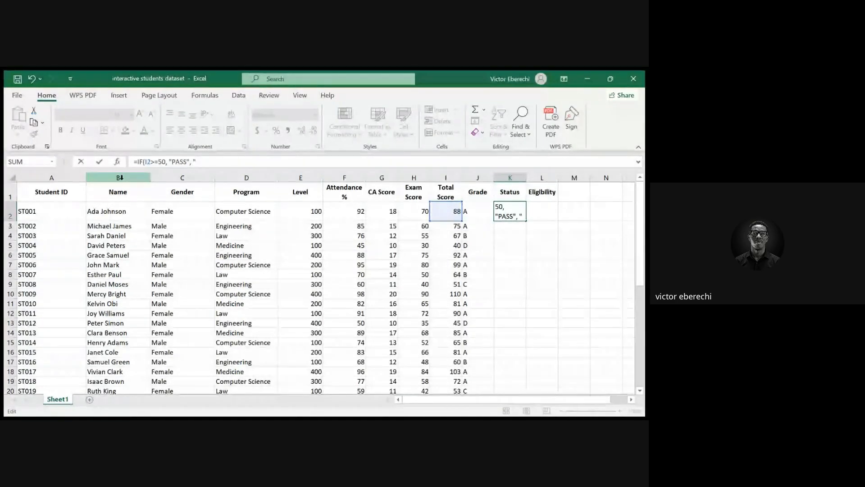
pyautogui.write('FAIL')
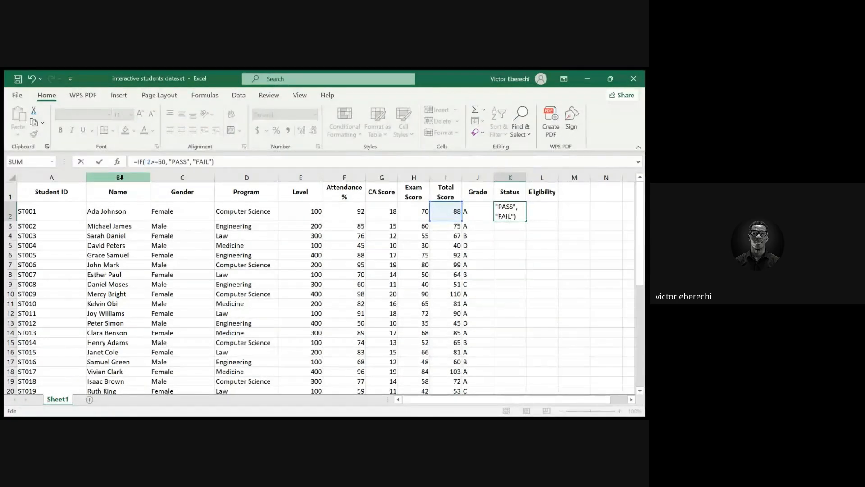
pyautogui.write('")')
pyautogui.press('Return')
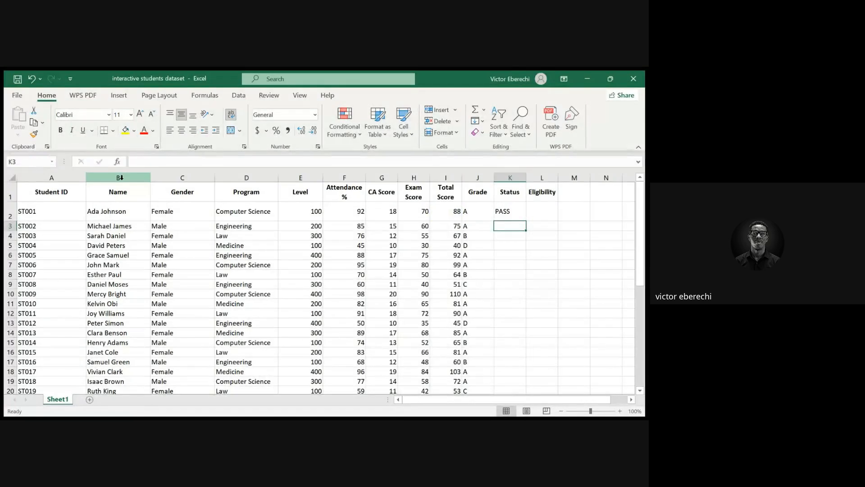
# Fill the Status formula from K2 down to row 41
pyautogui.click(505, 214)
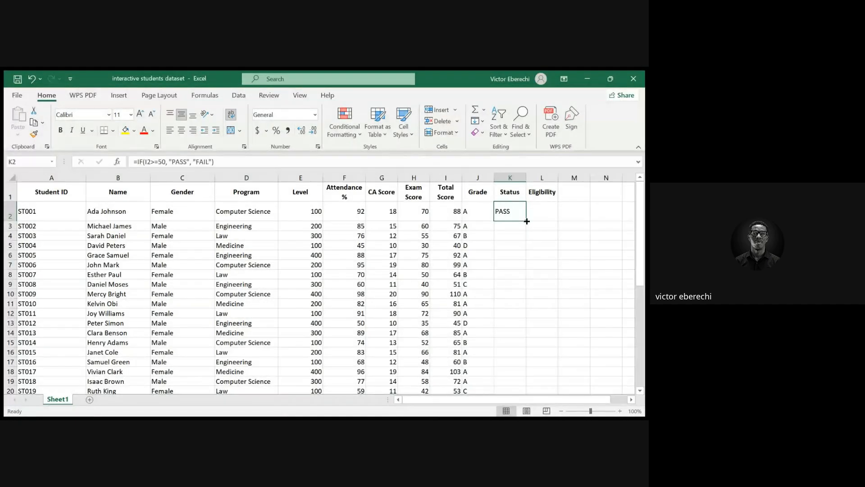
pyautogui.moveTo(527, 222); pyautogui.dragTo(521, 372)
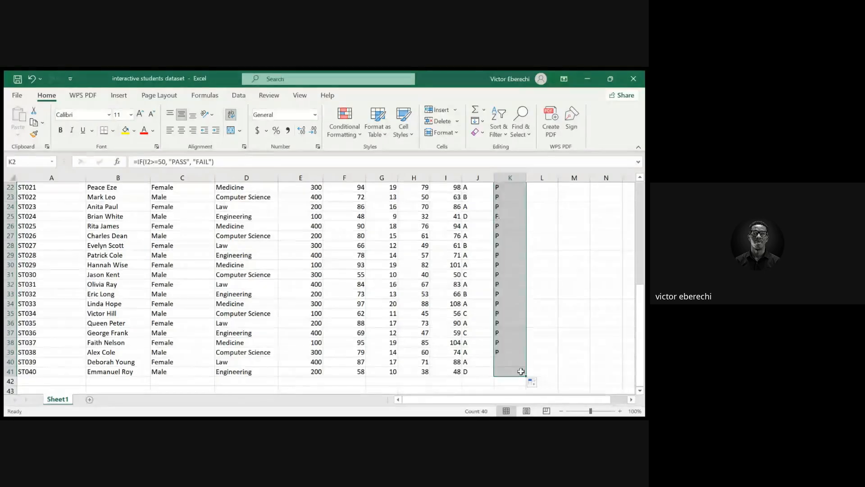
pyautogui.scroll(7, 518, 325)
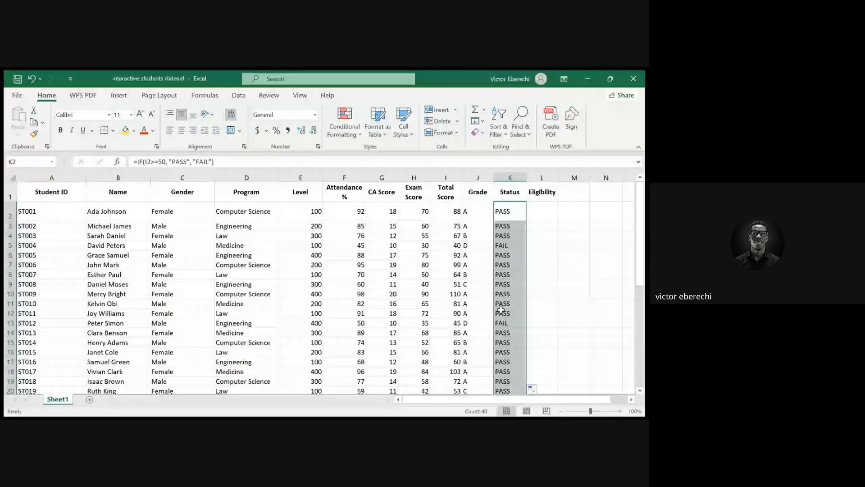
# Enter =IF(F2>=75, "ELIGIBLE", "NOT ELIGIBLE") in L2 to set Eligibility from the Attendance %
pyautogui.click(546, 214)
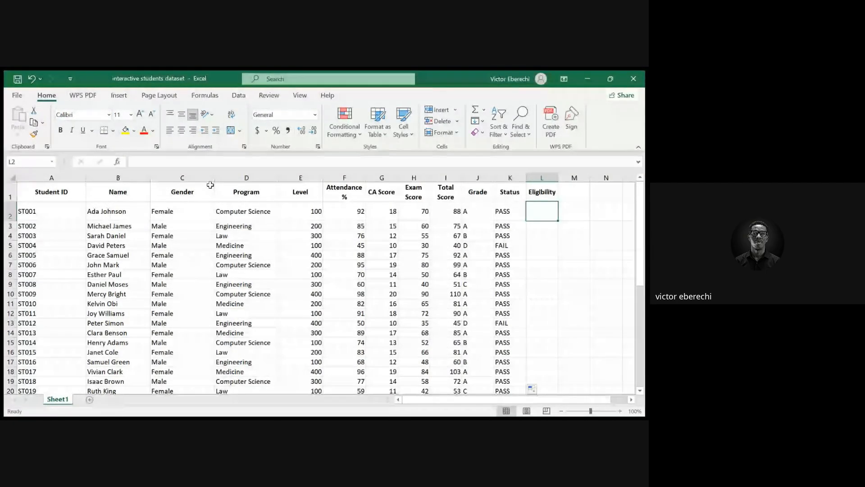
pyautogui.click(150, 162)
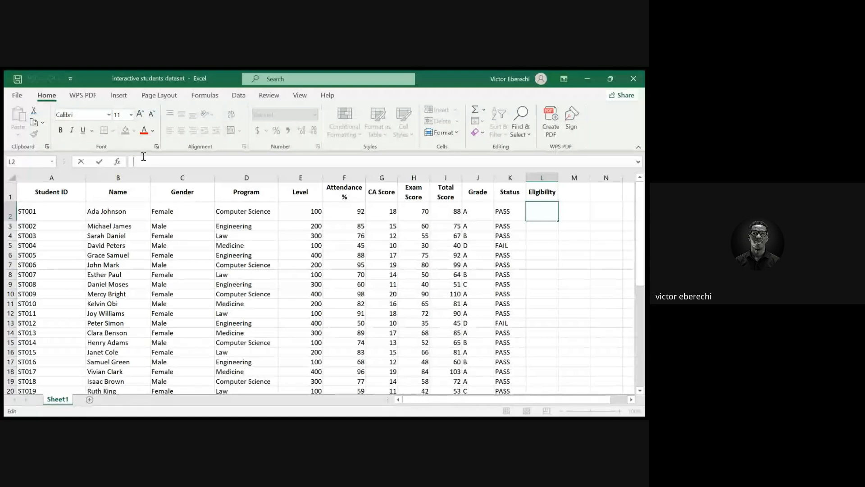
pyautogui.write('=IF')
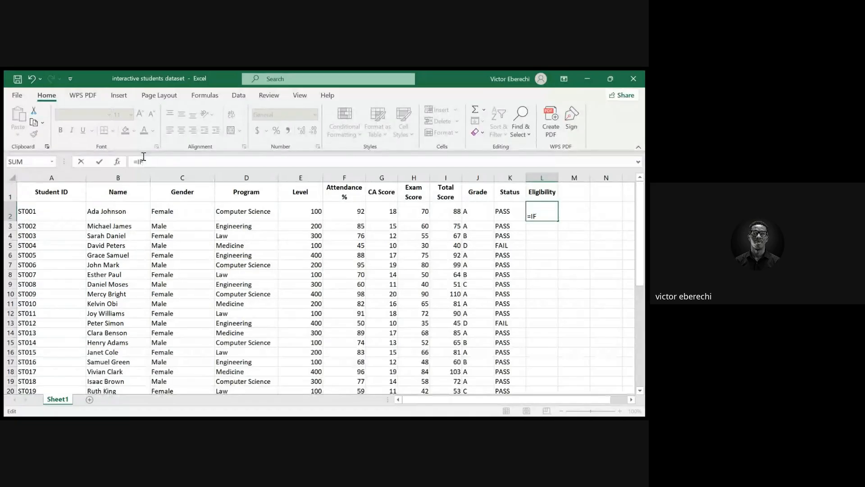
pyautogui.write('(')
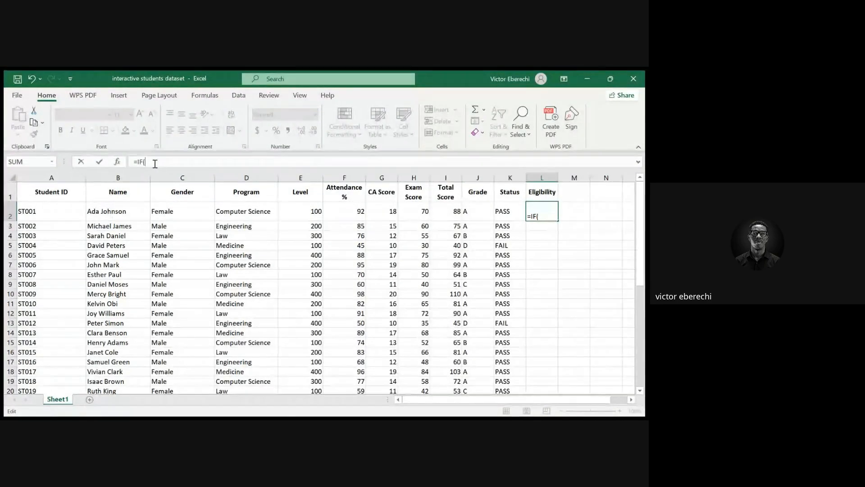
pyautogui.write('F2')
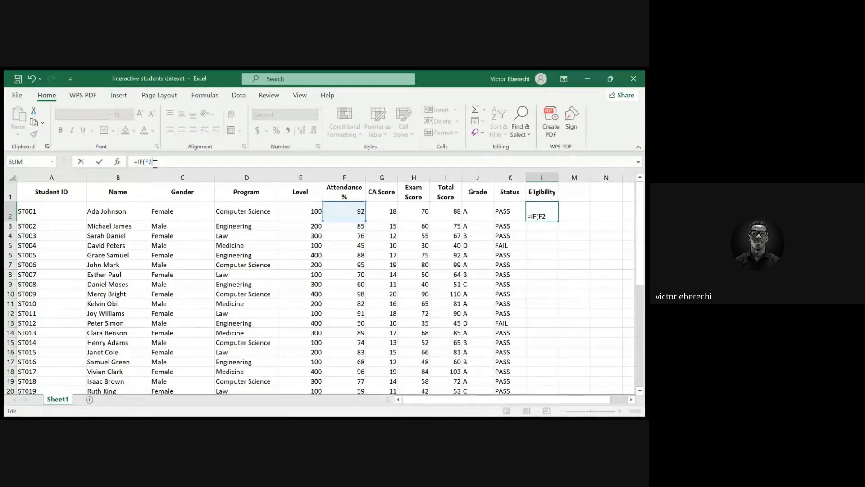
pyautogui.write('>')
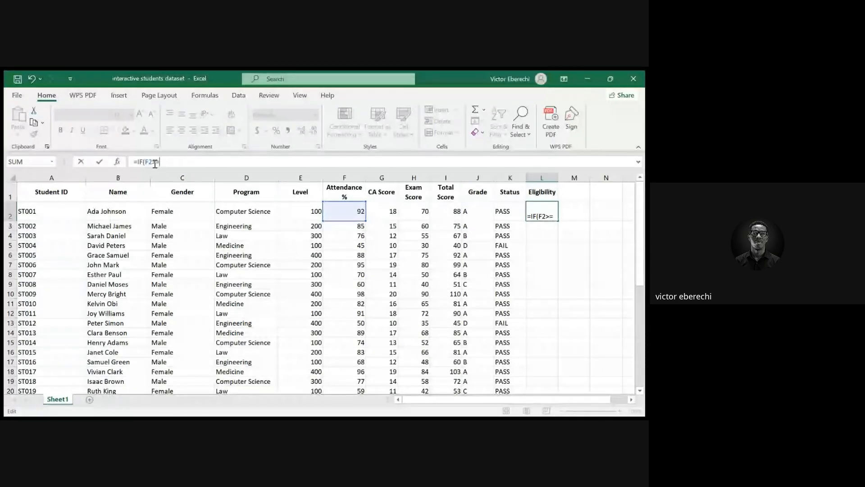
pyautogui.write('=75,')
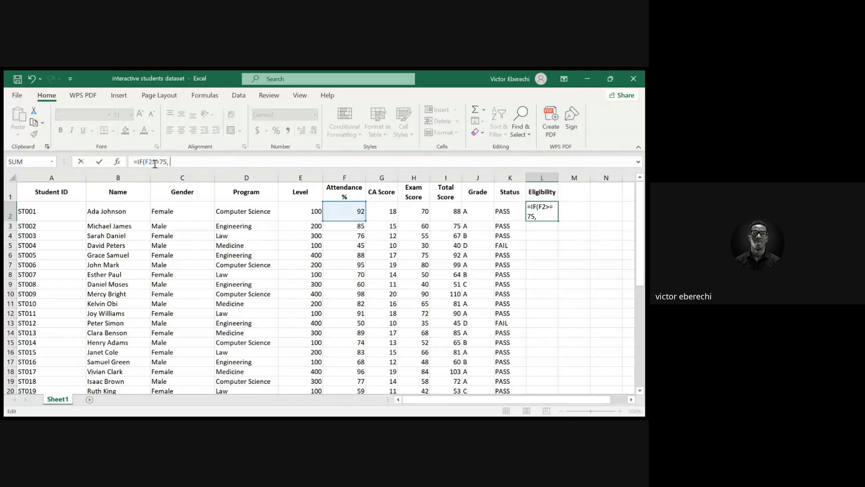
pyautogui.write(' "ELIGIBLE')
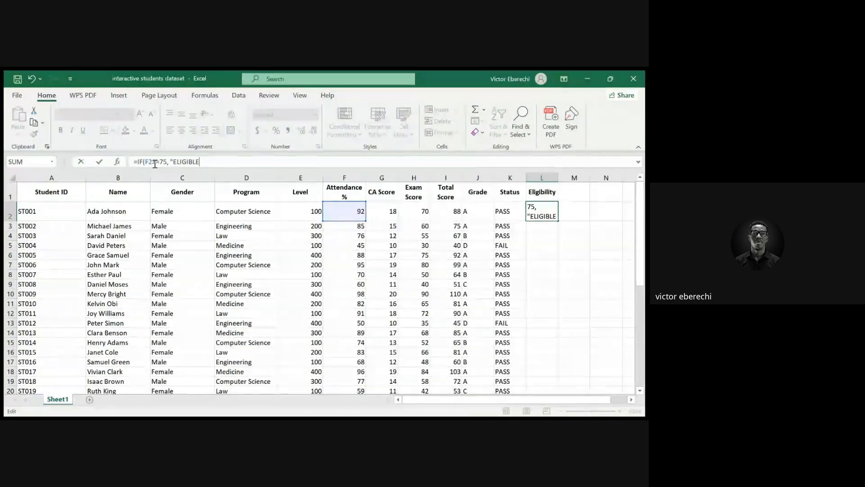
pyautogui.write('"')
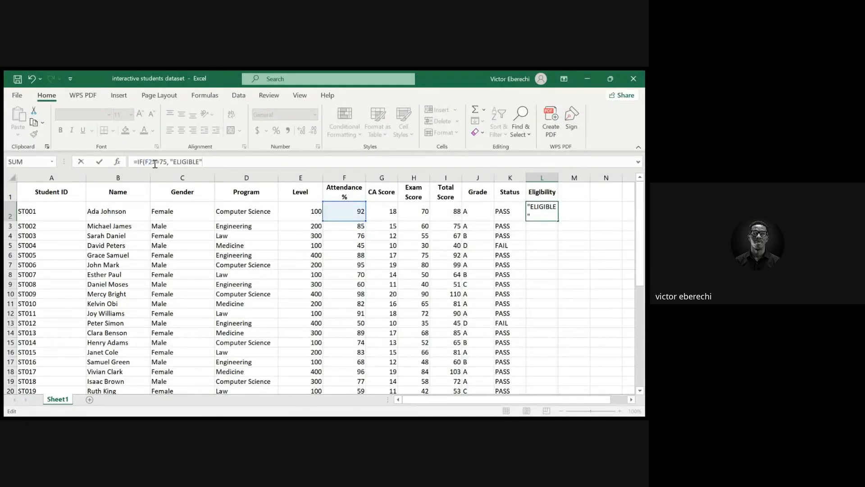
pyautogui.write(', "N')
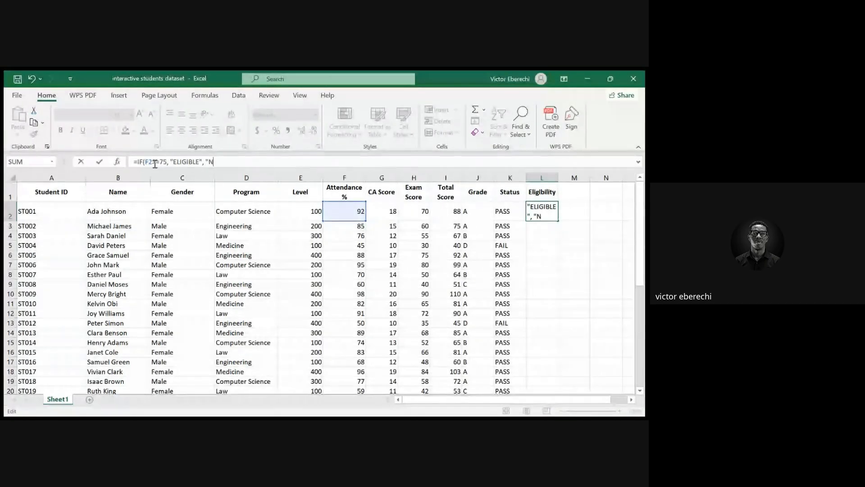
pyautogui.write('ON')
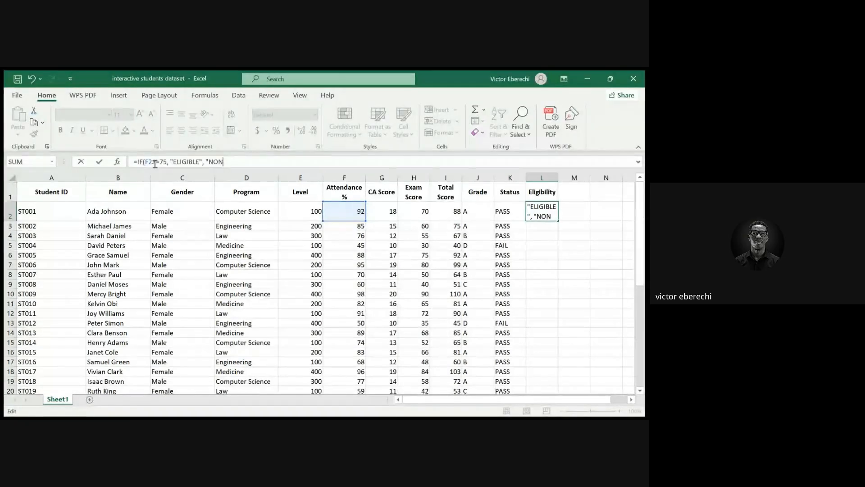
pyautogui.press('BackSpace')
pyautogui.write('T EL')
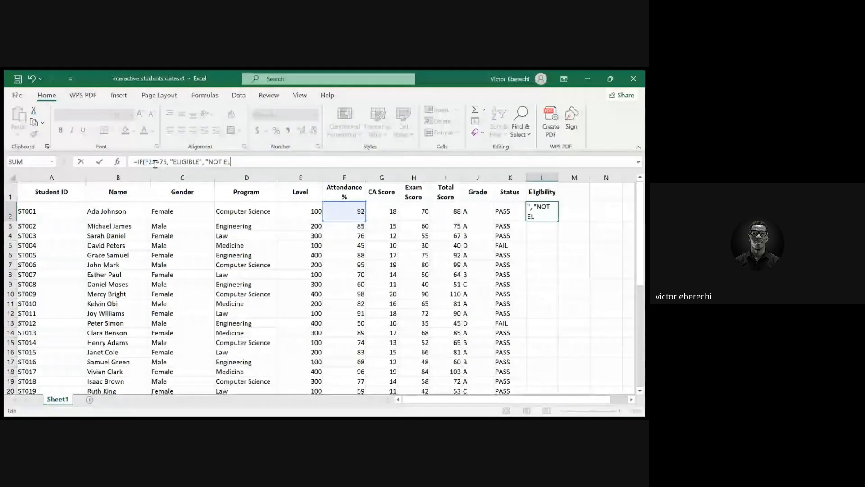
pyautogui.write('IGIB')
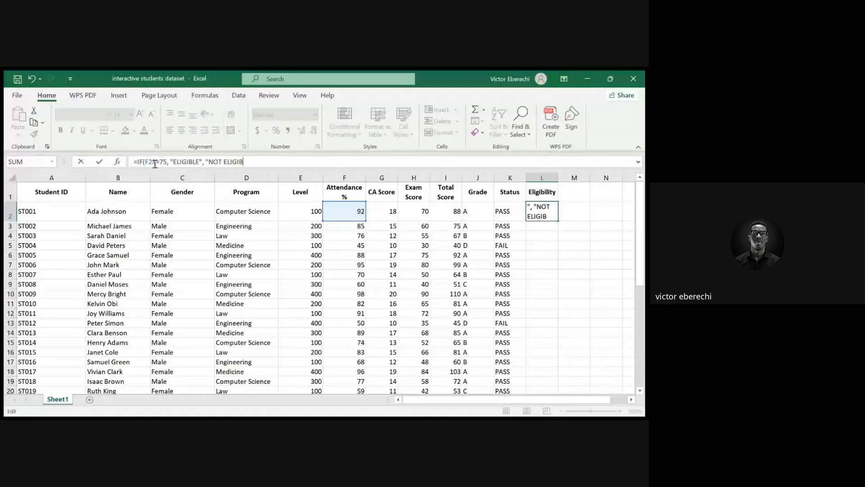
pyautogui.write('LE')
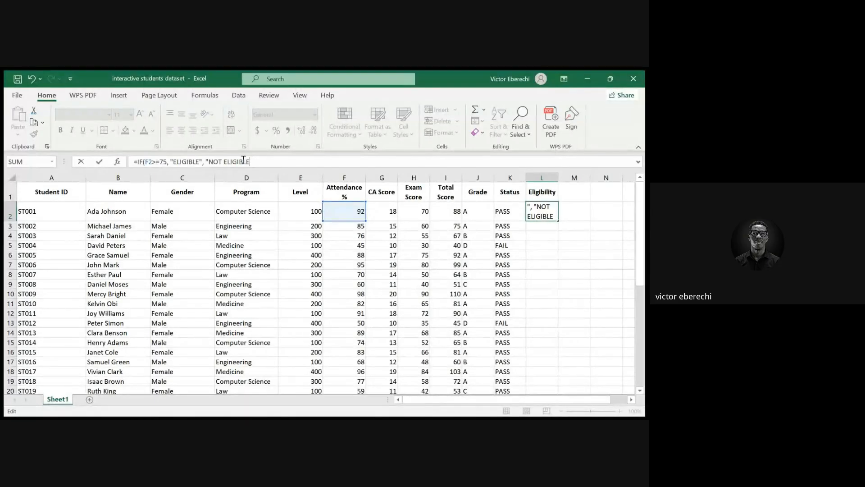
pyautogui.write('")')
pyautogui.press('Return')
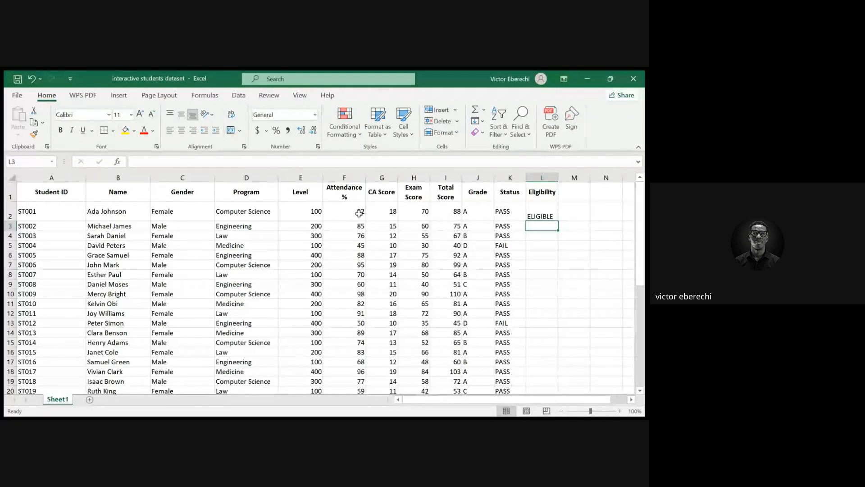
# Fill the Eligibility formula from L2 down to row 41
pyautogui.click(554, 216)
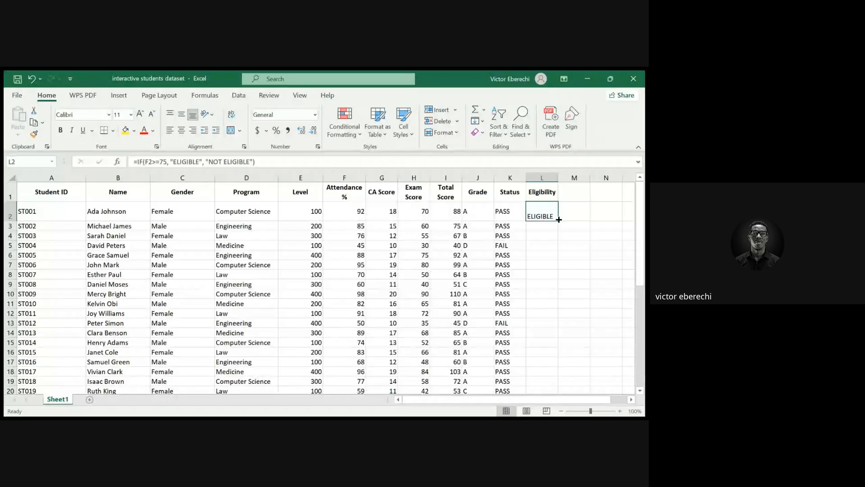
pyautogui.moveTo(559, 219); pyautogui.dragTo(553, 378)
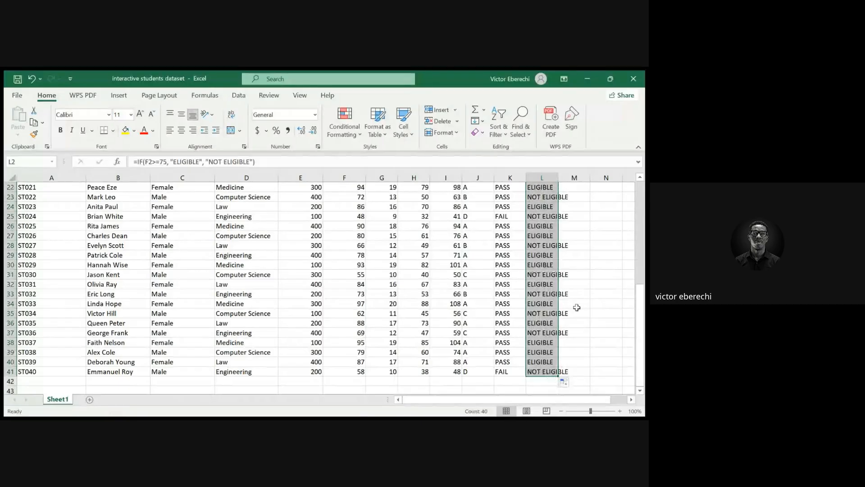
pyautogui.scroll(5, 542, 277)
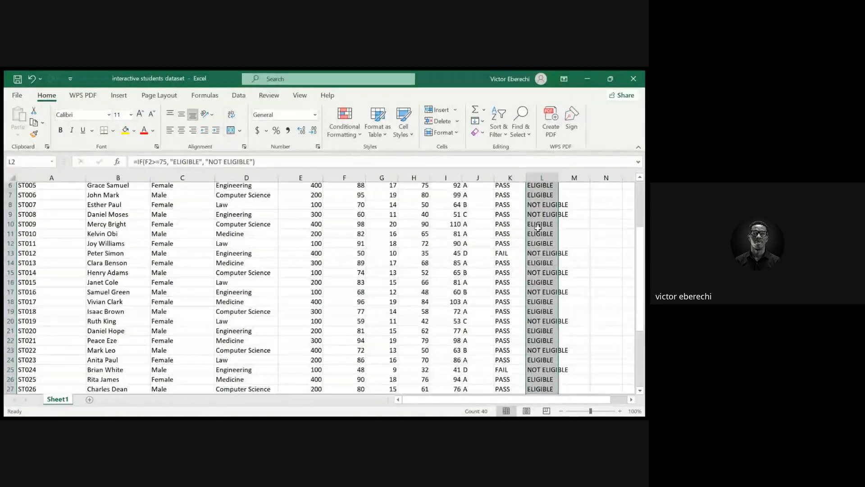
pyautogui.scroll(2, 542, 277)
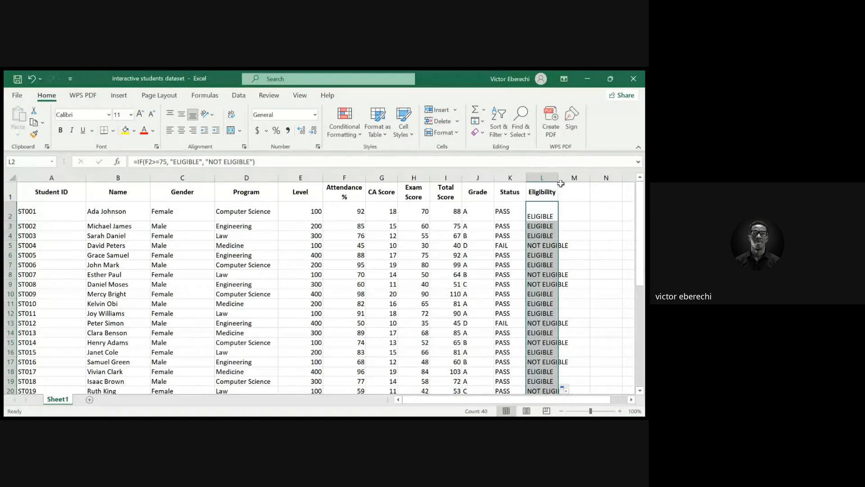
# Widen the Eligibility column so the NOT ELIGIBLE entries fit
pyautogui.moveTo(559, 178); pyautogui.dragTo(578, 180)
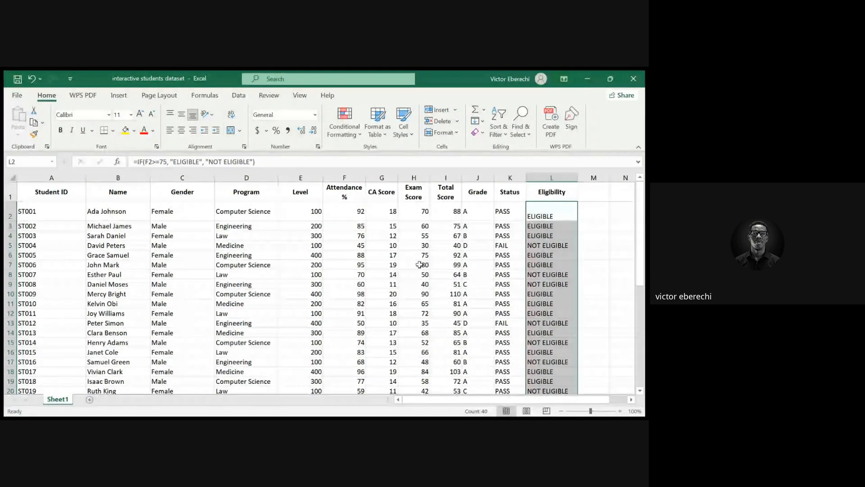
pyautogui.scroll(-18, 419, 265)
pyautogui.scroll(10, 419, 265)
pyautogui.scroll(8, 419, 265)
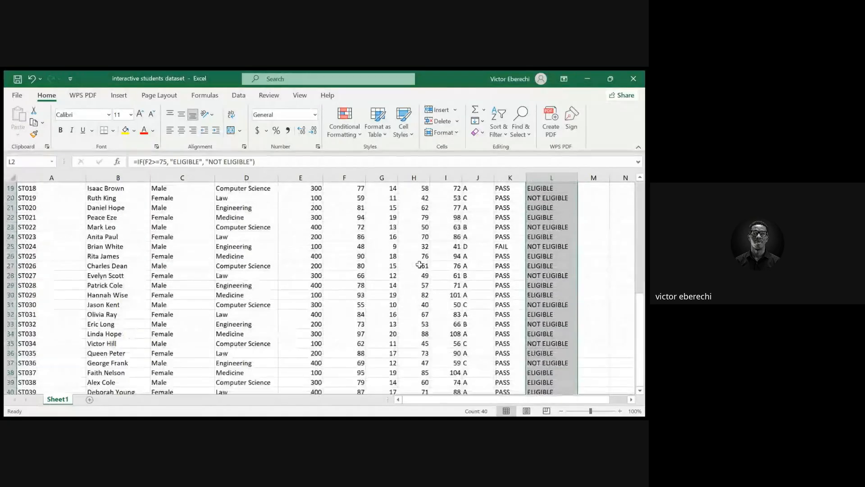
pyautogui.scroll(1, 420, 265)
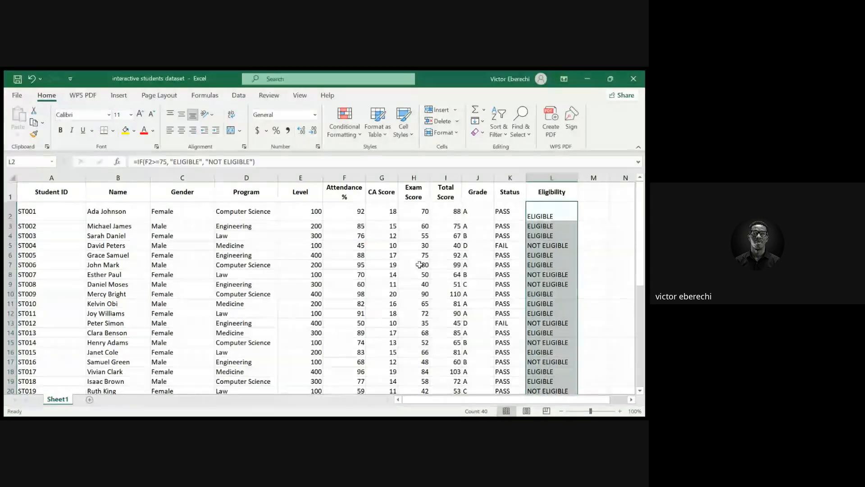
pyautogui.click(419, 265)
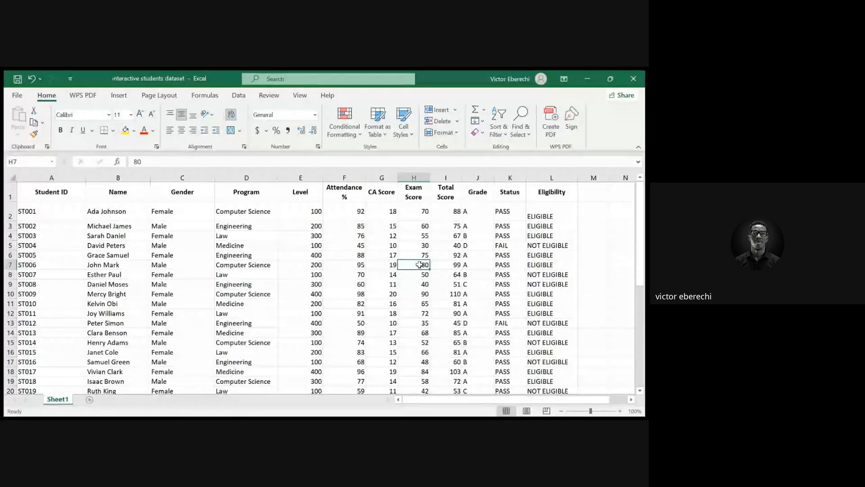
# Select the whole student dataset from A1 to L41
pyautogui.hotkey('ctrl', 'a')
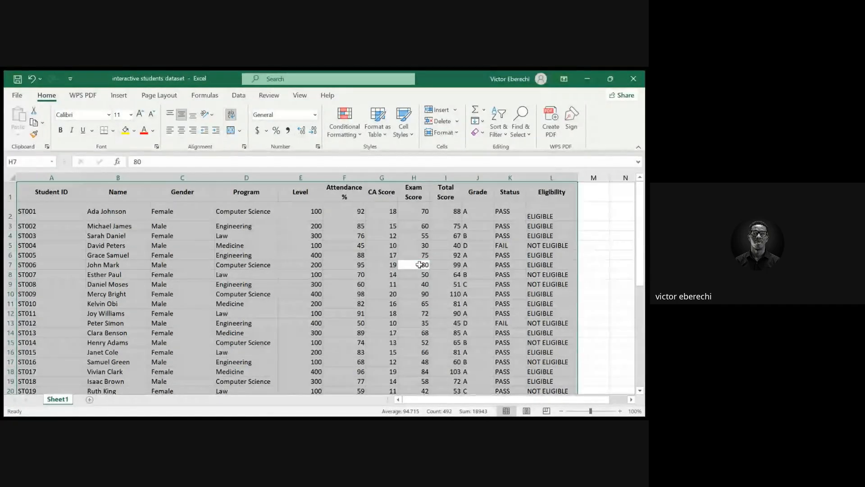
pyautogui.scroll(-13, 337, 305)
pyautogui.scroll(-1, 337, 305)
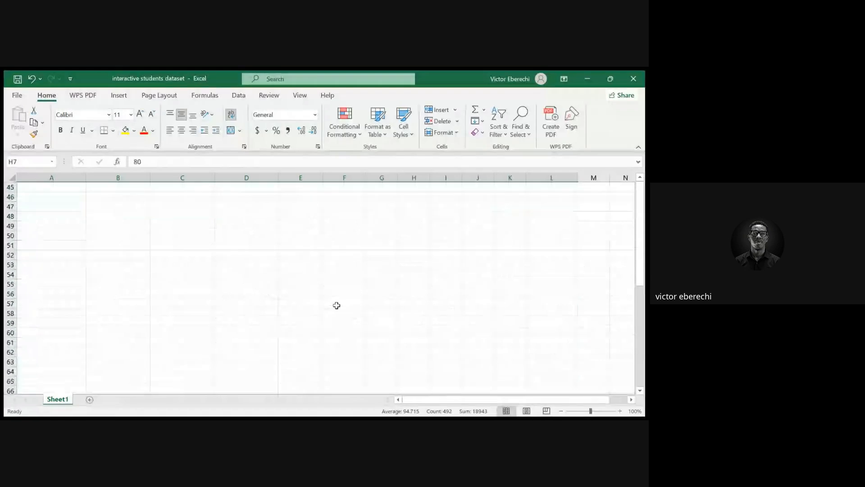
pyautogui.scroll(6, 337, 306)
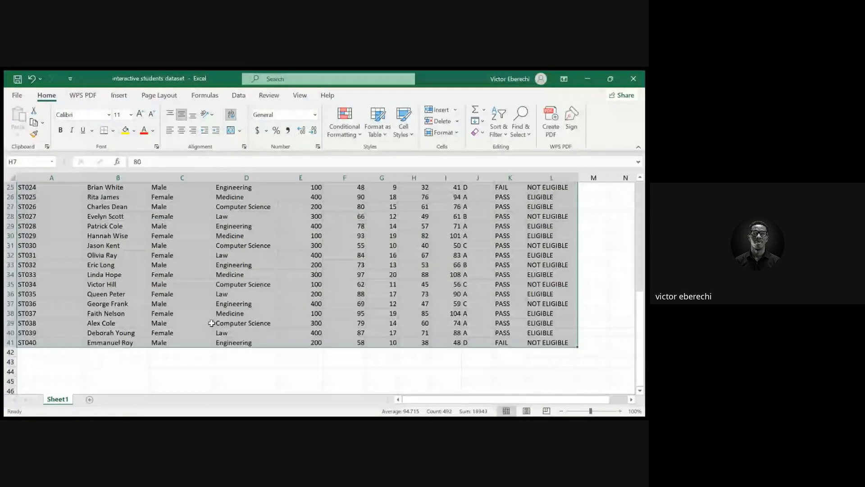
pyautogui.scroll(8, 378, 331)
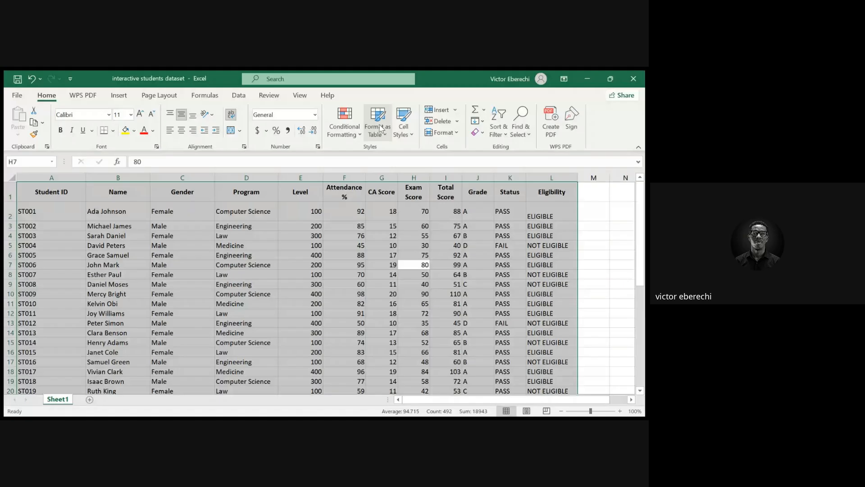
pyautogui.click(223, 418)
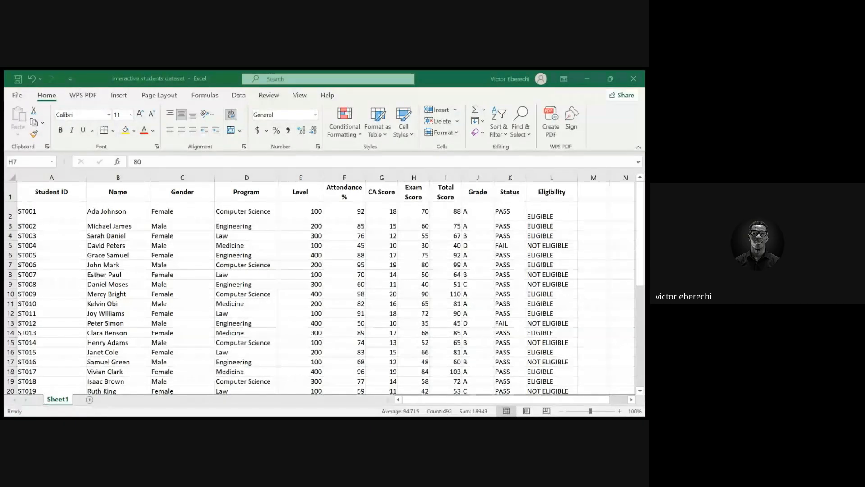
pyautogui.click(392, 146)
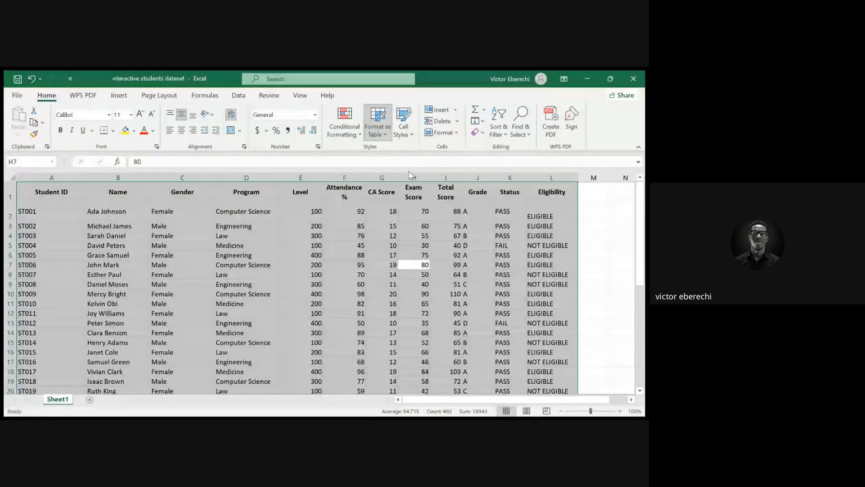
pyautogui.click(591, 171)
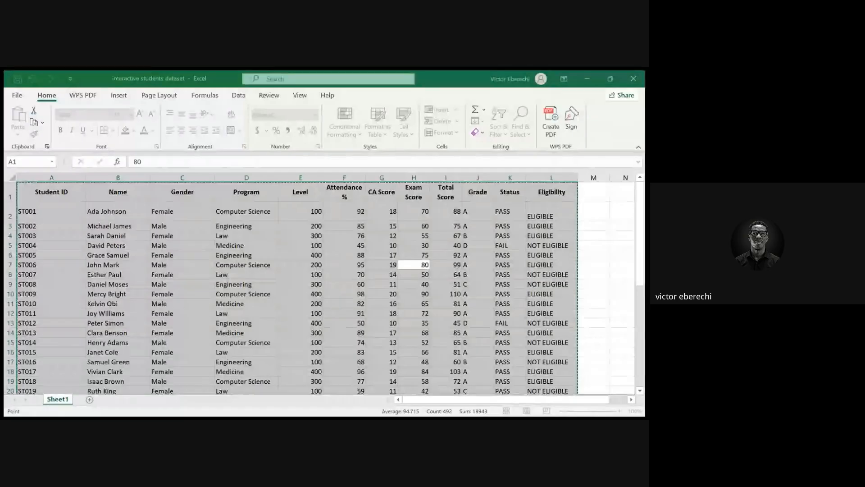
pyautogui.click(165, 393)
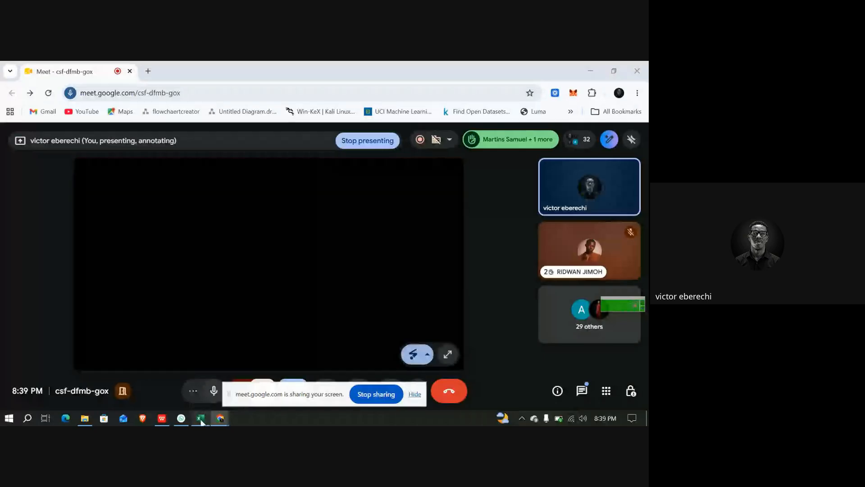
pyautogui.click(201, 419)
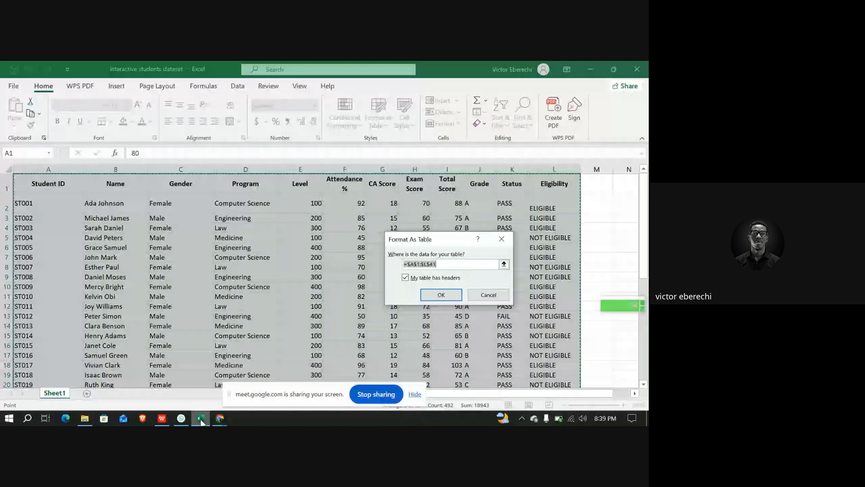
pyautogui.click(220, 417)
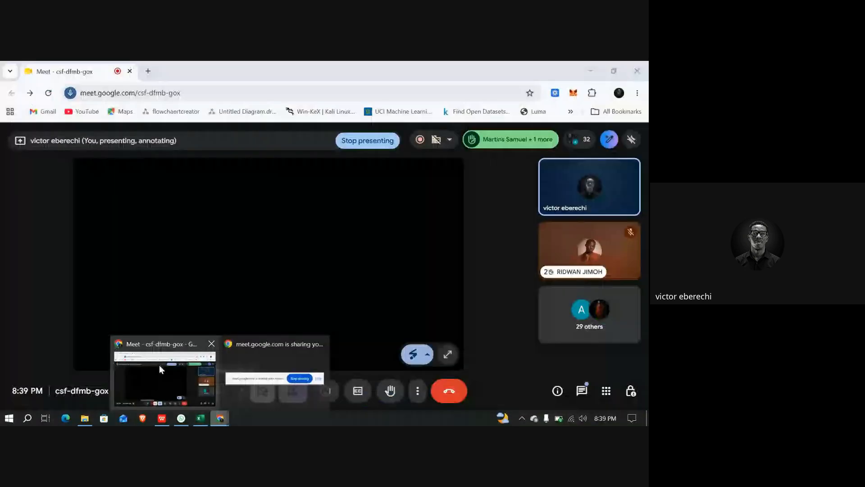
pyautogui.click(159, 366)
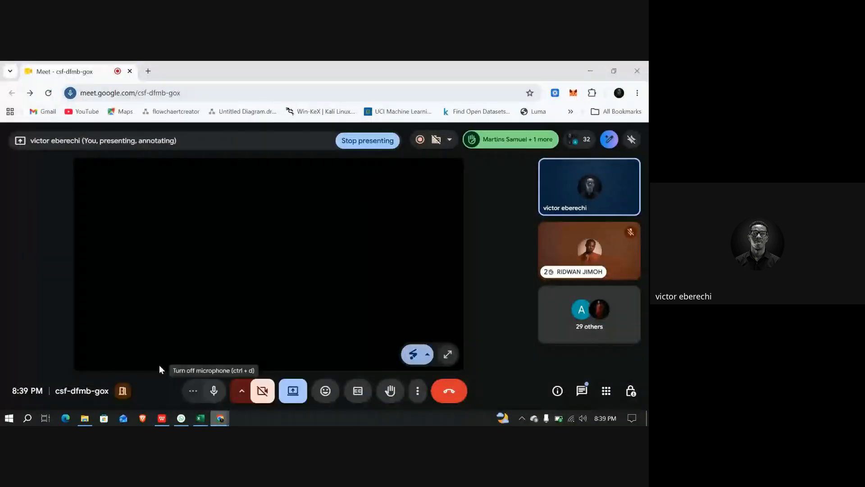
pyautogui.click(200, 419)
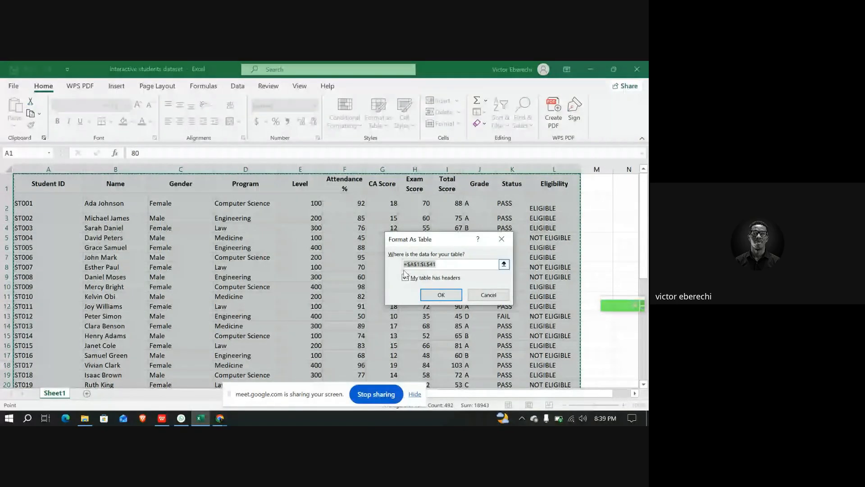
pyautogui.click(502, 239)
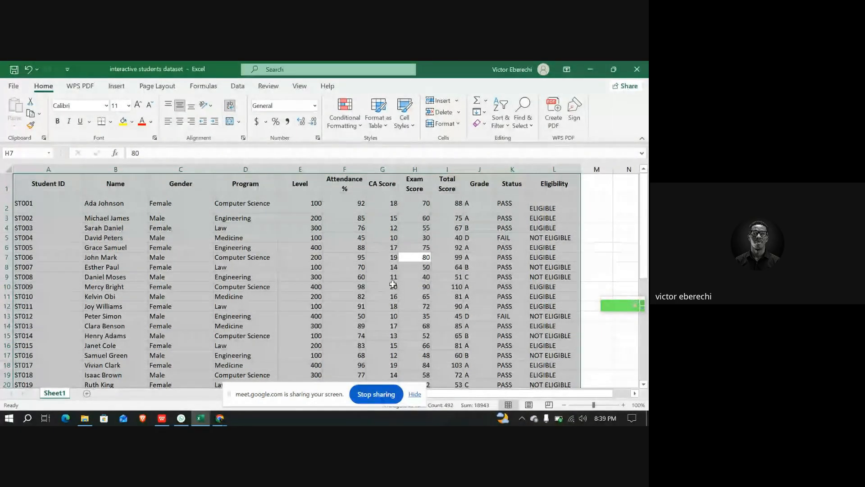
# Format the selected data as a table with a light green style, keeping the first row as headers
pyautogui.click(375, 118)
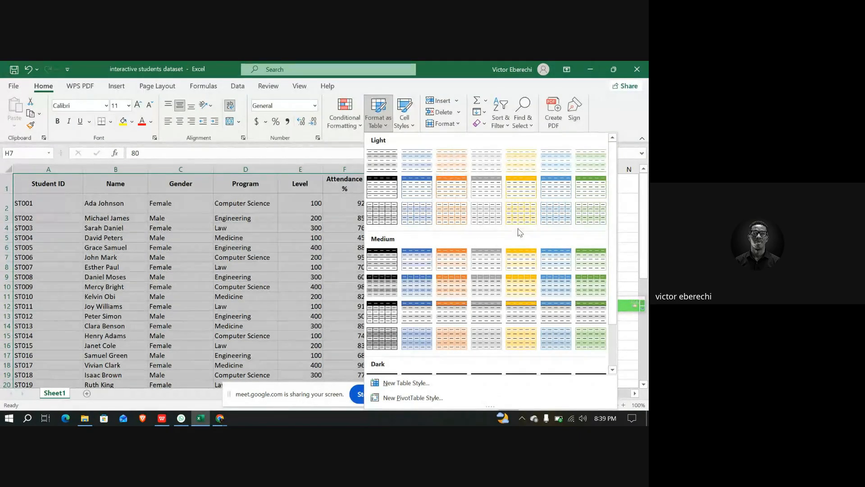
pyautogui.scroll(-3, 519, 229)
pyautogui.scroll(3, 519, 231)
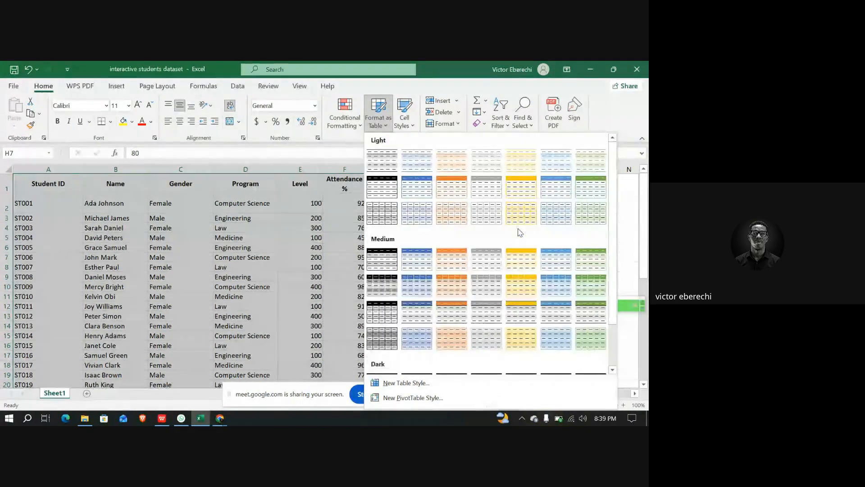
pyautogui.click(591, 165)
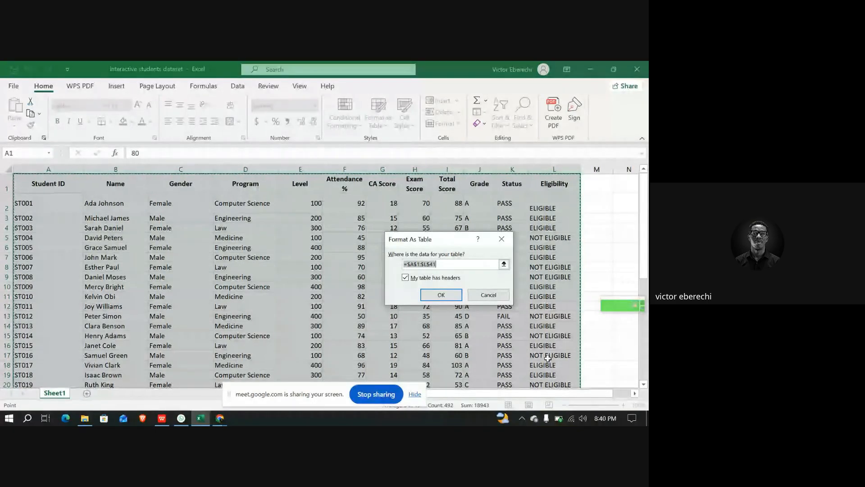
pyautogui.click(405, 278)
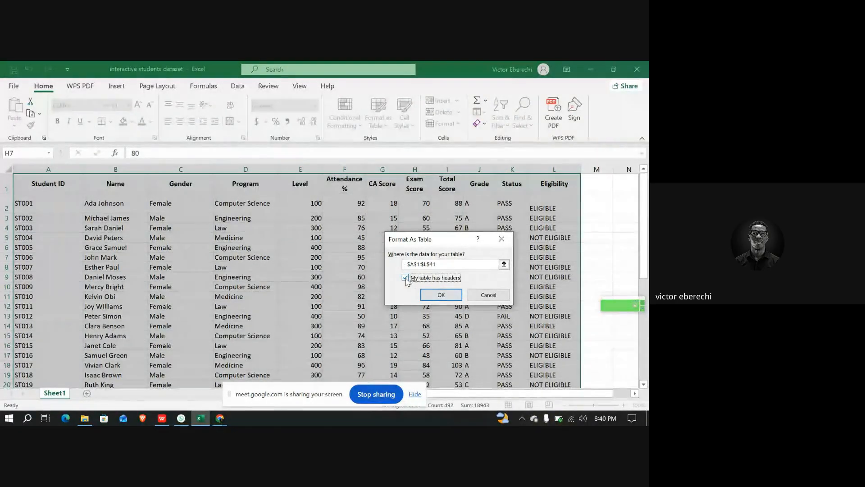
pyautogui.click(441, 296)
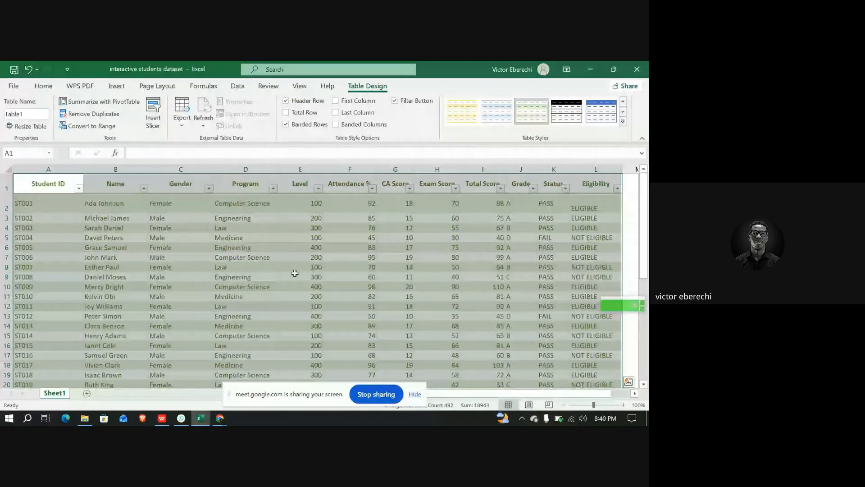
# Examine the filter dropdowns on the Student ID and Program column headers
pyautogui.click(268, 249)
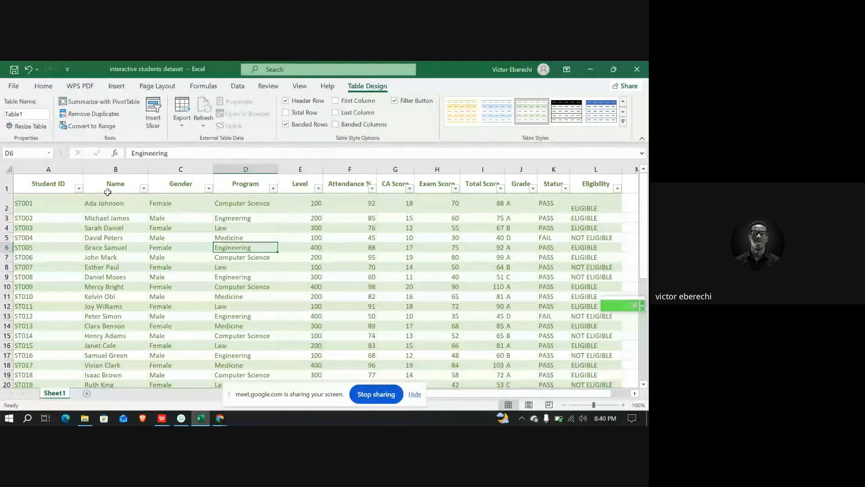
pyautogui.click(80, 189)
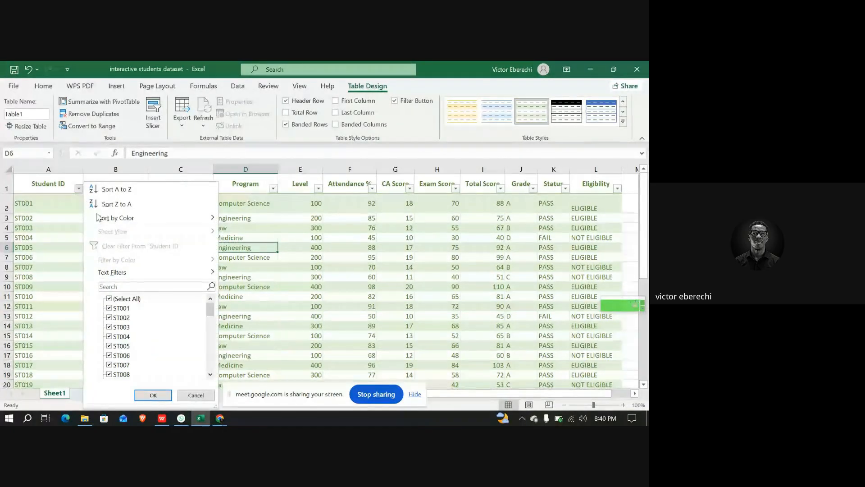
pyautogui.scroll(-5, 141, 324)
pyautogui.scroll(3, 140, 323)
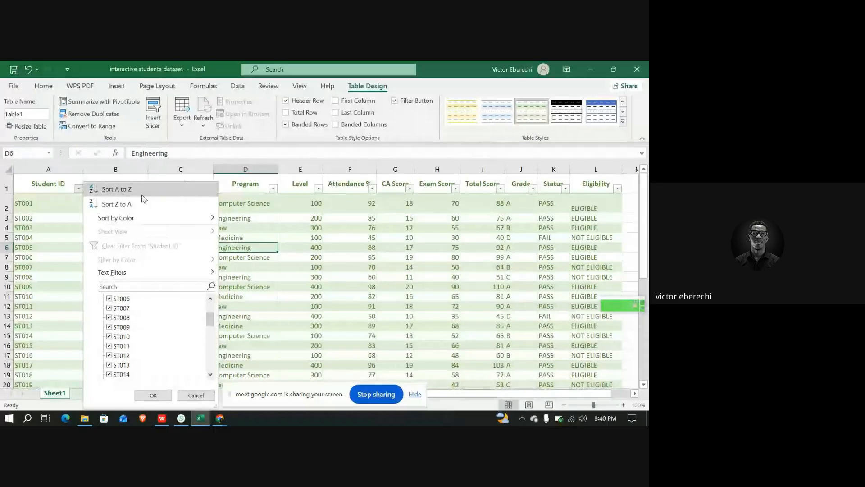
pyautogui.click(274, 190)
pyautogui.click(274, 189)
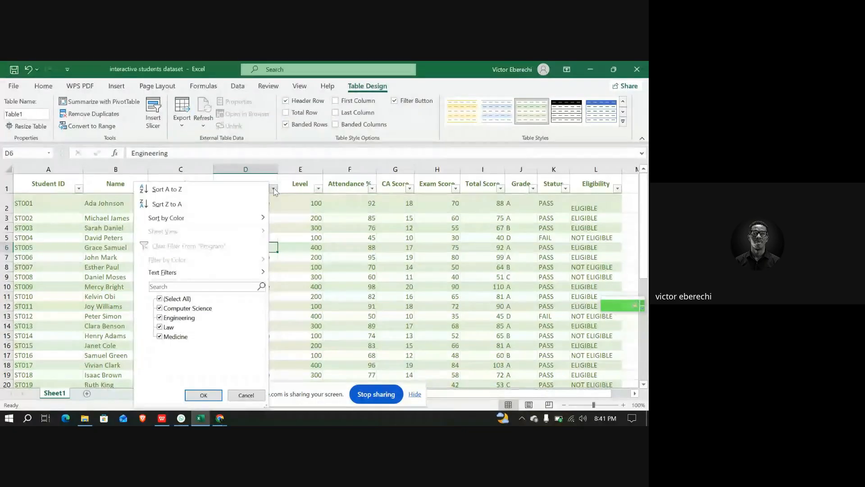
pyautogui.click(273, 189)
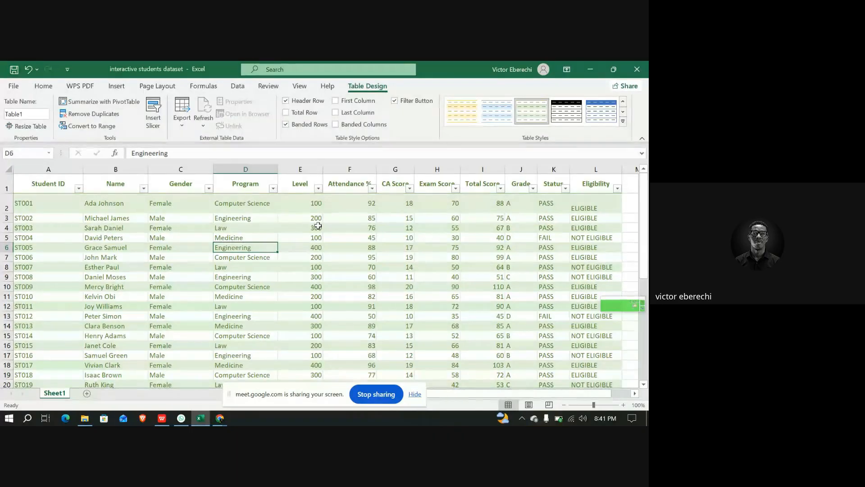
pyautogui.scroll(-10, 318, 226)
pyautogui.scroll(10, 319, 226)
pyautogui.click(224, 418)
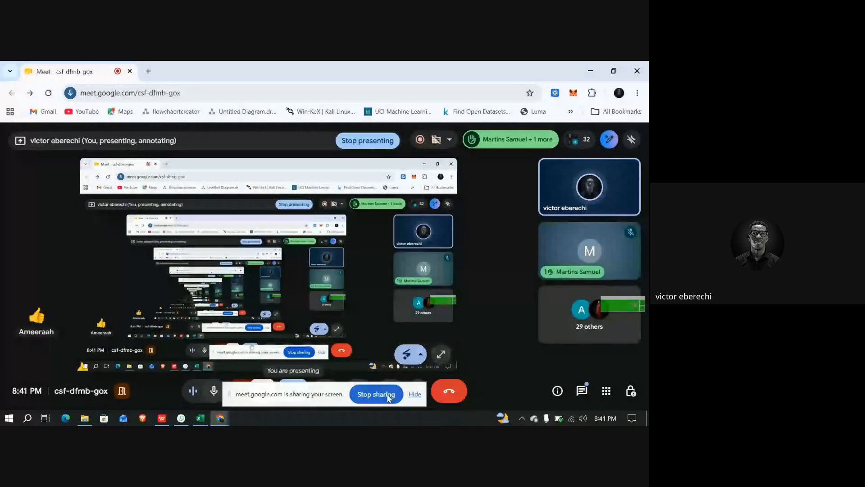
pyautogui.click(388, 397)
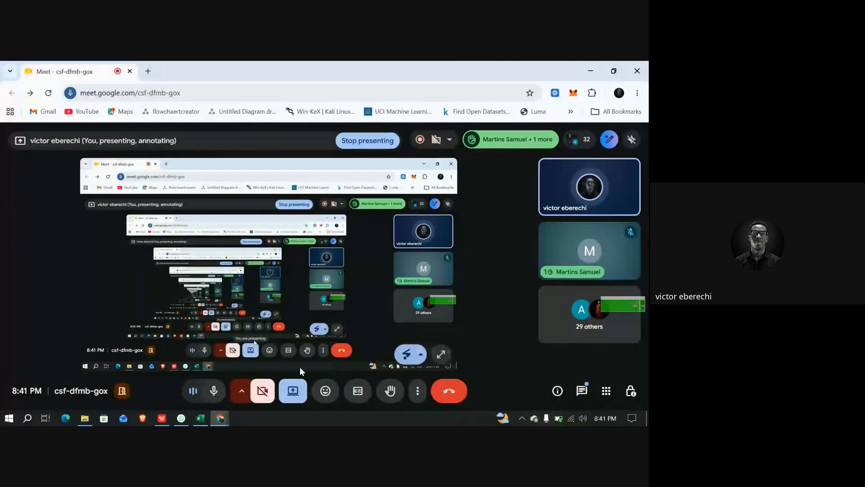
pyautogui.click(295, 387)
pyautogui.click(314, 335)
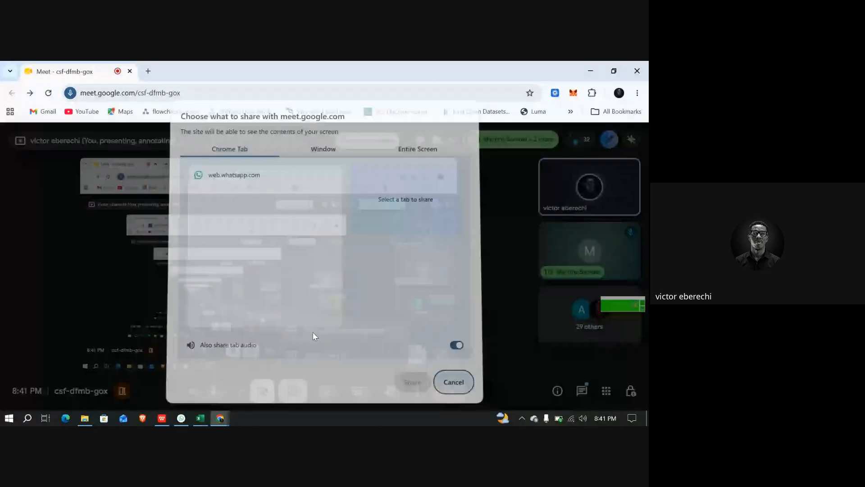
pyautogui.click(323, 152)
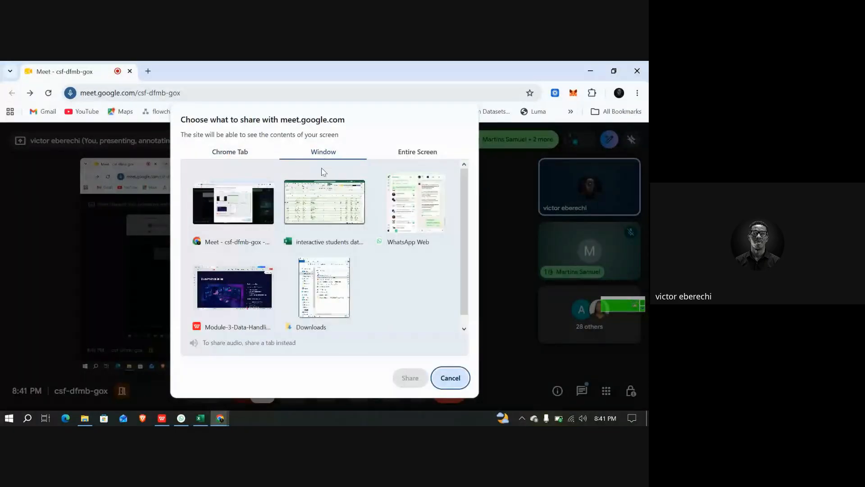
pyautogui.click(320, 208)
pyautogui.click(410, 377)
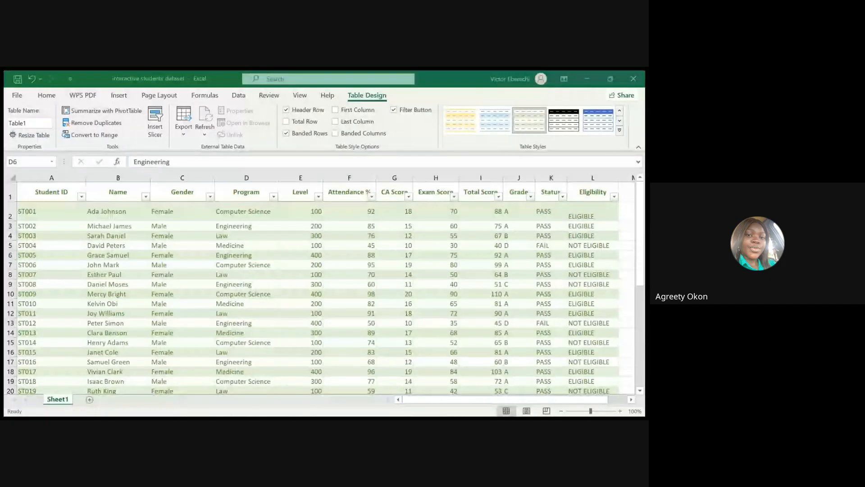
pyautogui.click(224, 420)
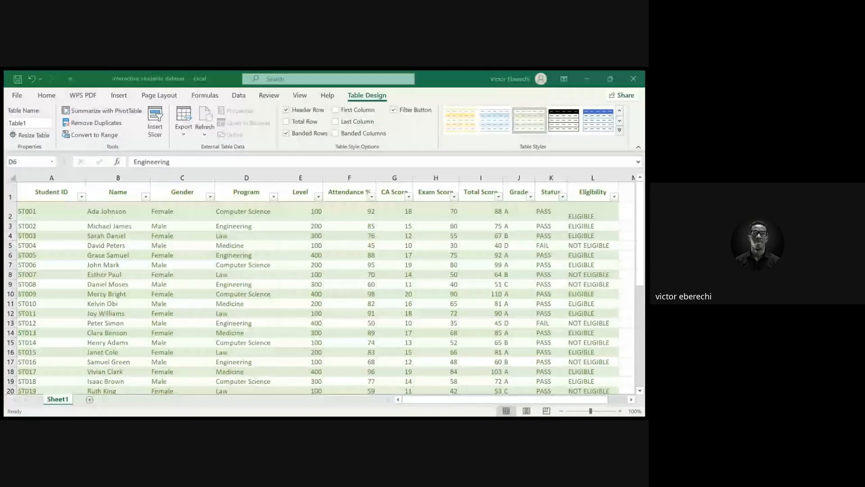
pyautogui.hotkey('alt', 'Tab')
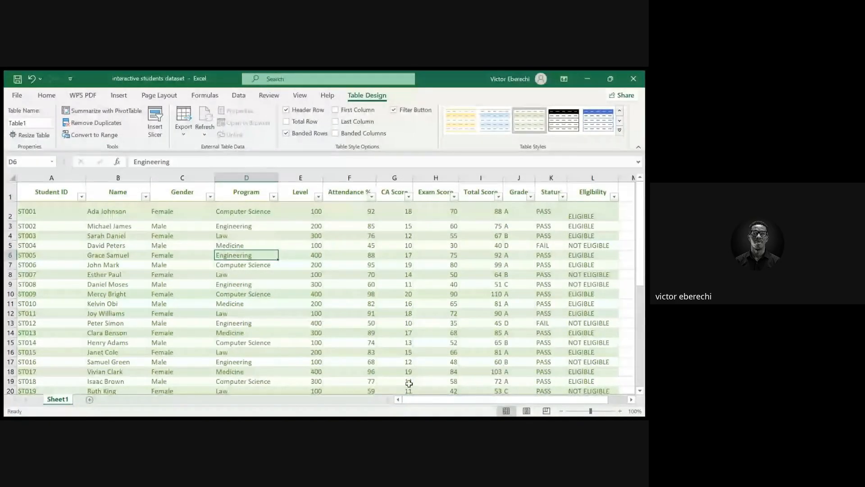
# Enter 1 in cell Z1 and fill it down to Z13
pyautogui.hscroll(4, 423, 303)
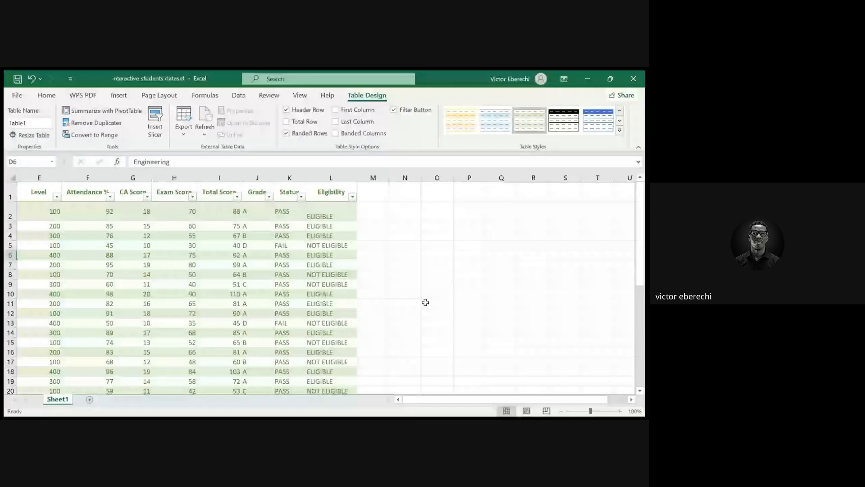
pyautogui.hscroll(4, 426, 302)
pyautogui.click(450, 191)
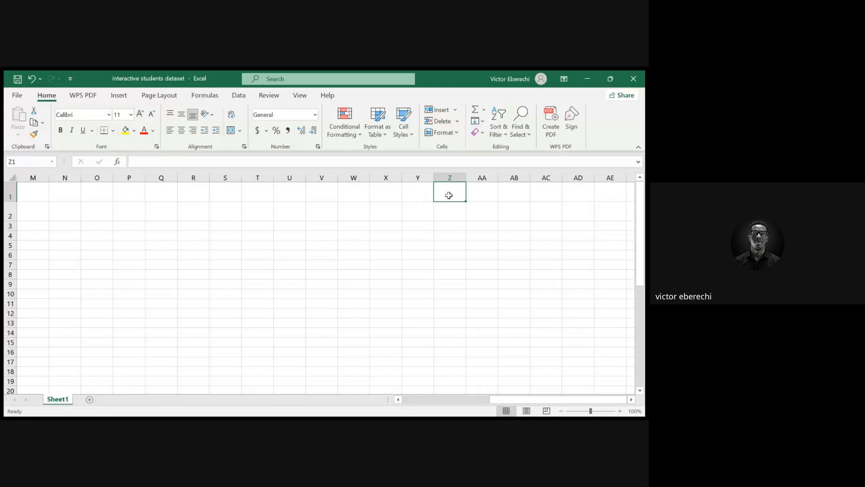
pyautogui.write('1')
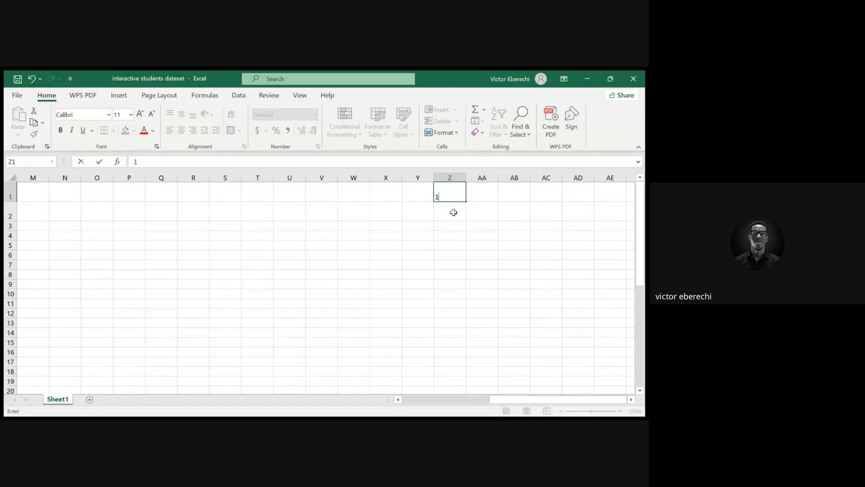
pyautogui.click(454, 212)
pyautogui.click(458, 196)
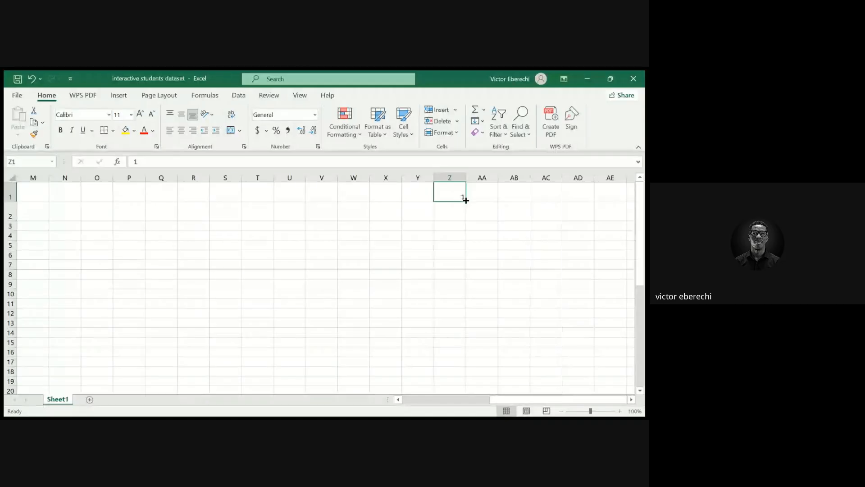
pyautogui.moveTo(466, 202); pyautogui.dragTo(465, 329)
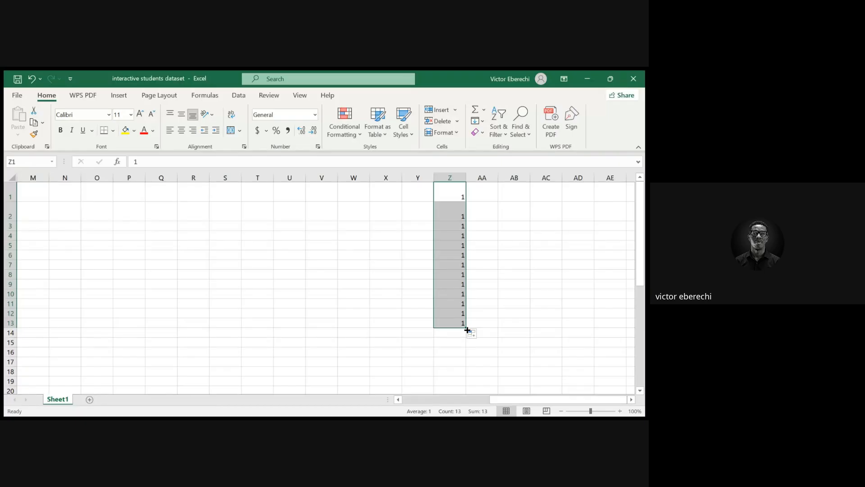
# Undo the column Z fill and try refilling the 1 from Z1 down to Z5, then undo it
pyautogui.hotkey('ctrl', 'z')
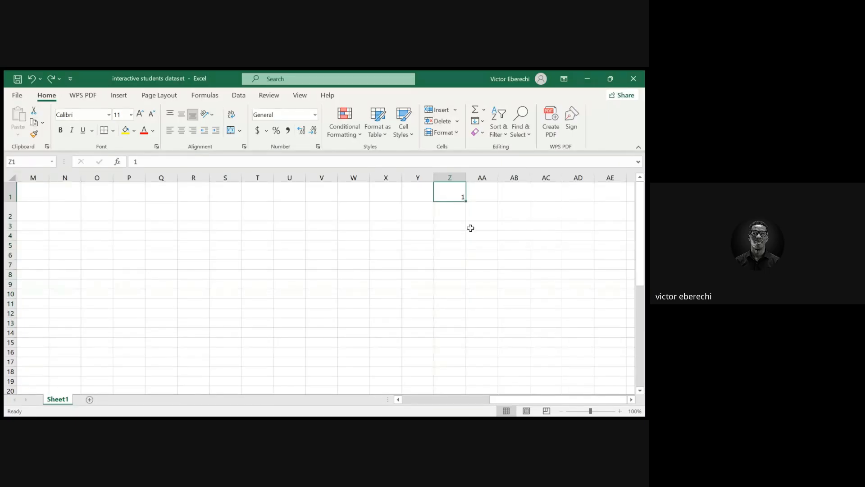
pyautogui.click(459, 208)
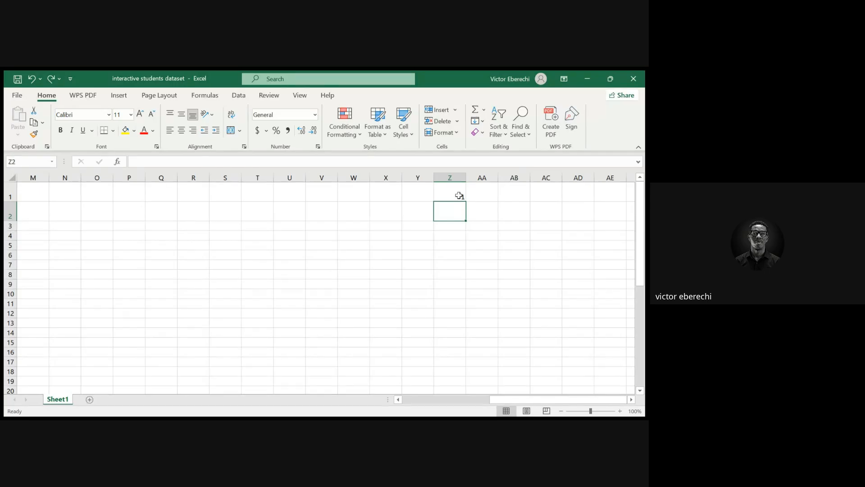
pyautogui.click(460, 195)
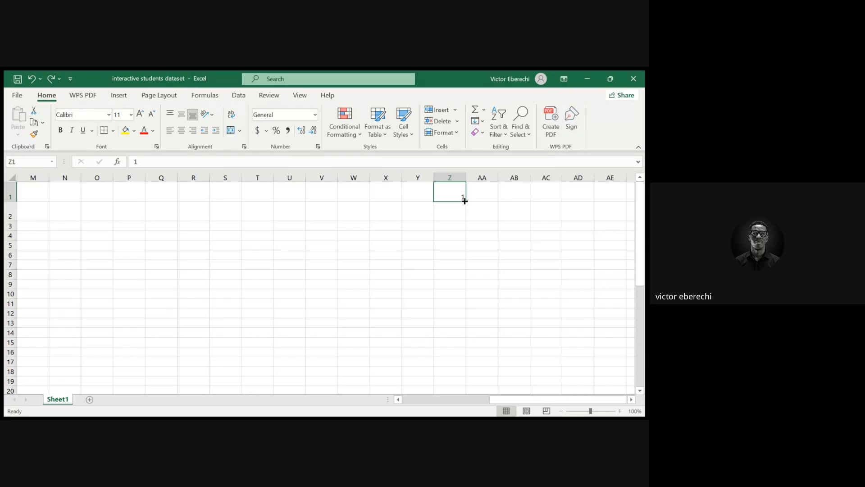
pyautogui.moveTo(465, 201); pyautogui.dragTo(466, 250)
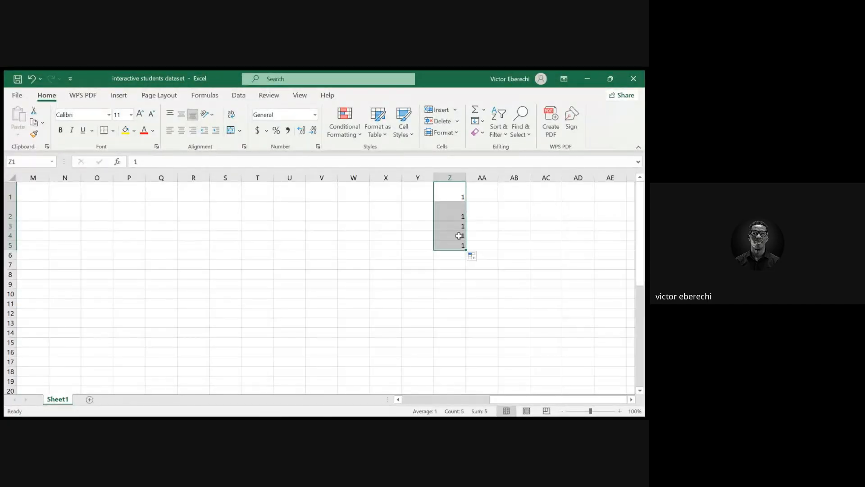
pyautogui.hotkey('ctrl', 'z')
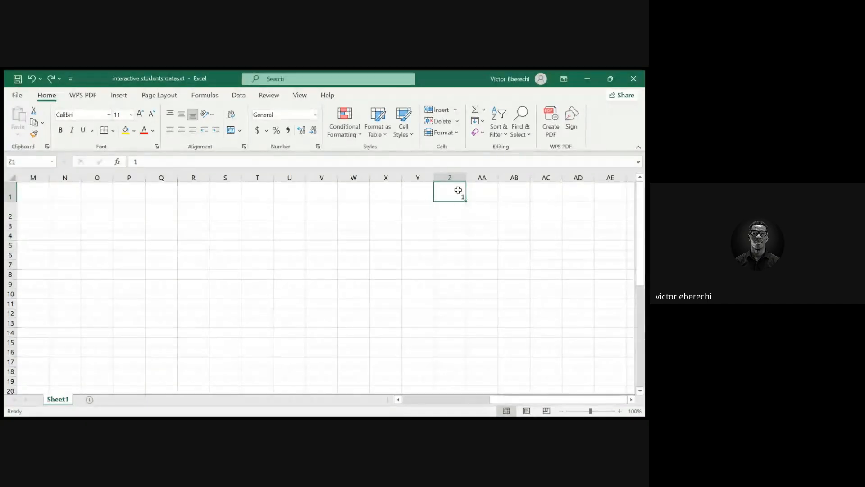
# Enter 2 in Z2, then fill the 1–2 series from Z1 down to Z13
pyautogui.click(456, 214)
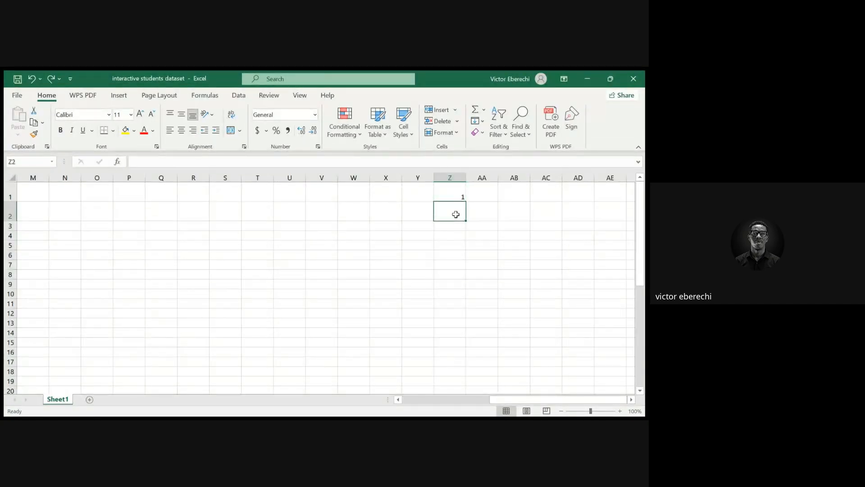
pyautogui.write('2')
pyautogui.press('Return')
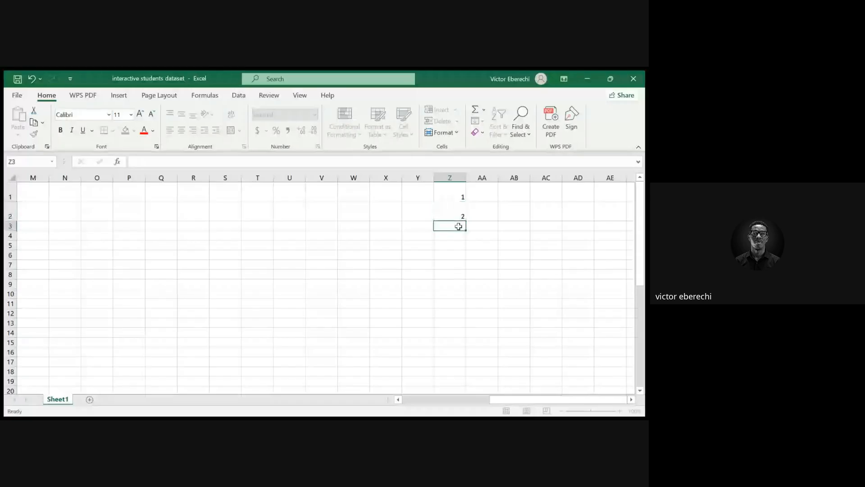
pyautogui.moveTo(450, 195); pyautogui.dragTo(466, 221)
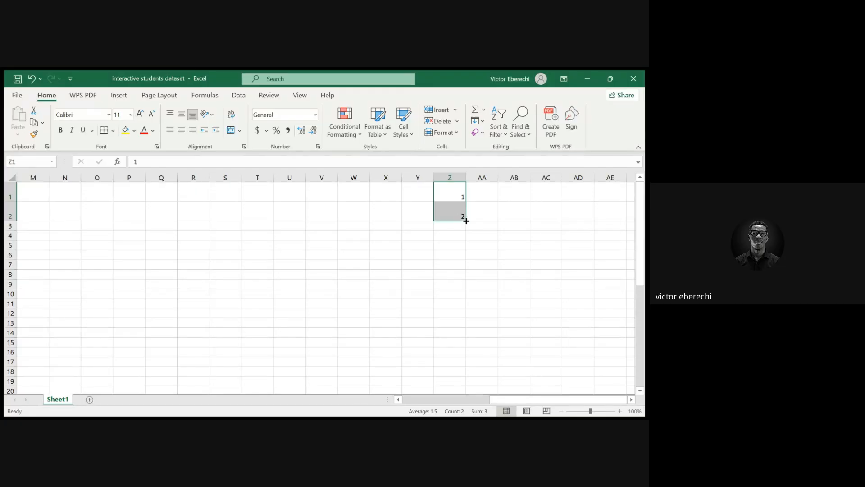
pyautogui.click(459, 215)
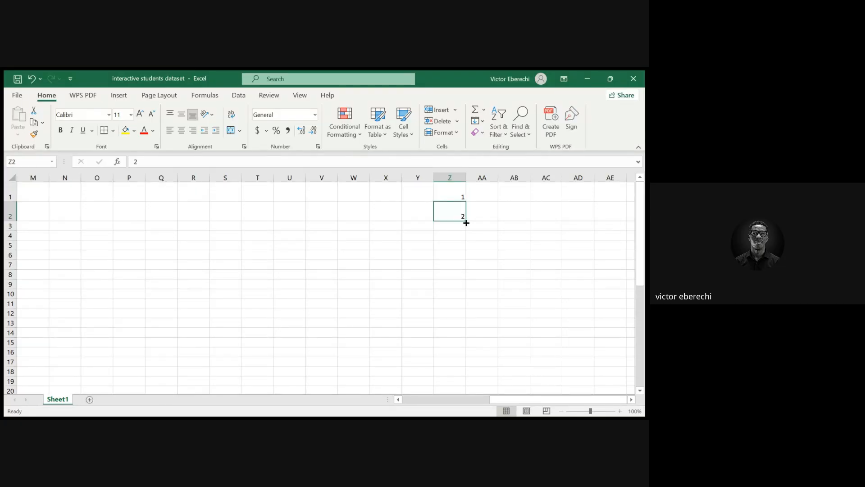
pyautogui.moveTo(466, 222)
pyautogui.mouseDown()
pyautogui.moveTo(465, 233)
pyautogui.moveTo(457, 216)
pyautogui.mouseUp()
pyautogui.click(450, 194)
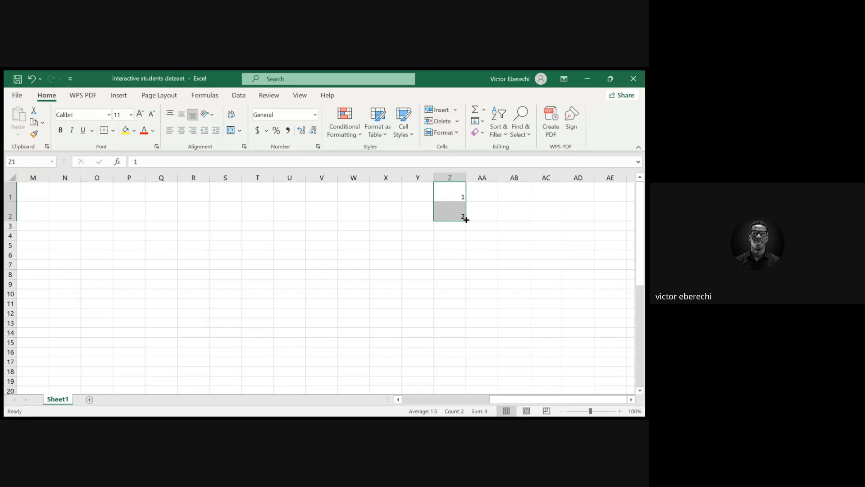
pyautogui.moveTo(466, 219); pyautogui.dragTo(462, 328)
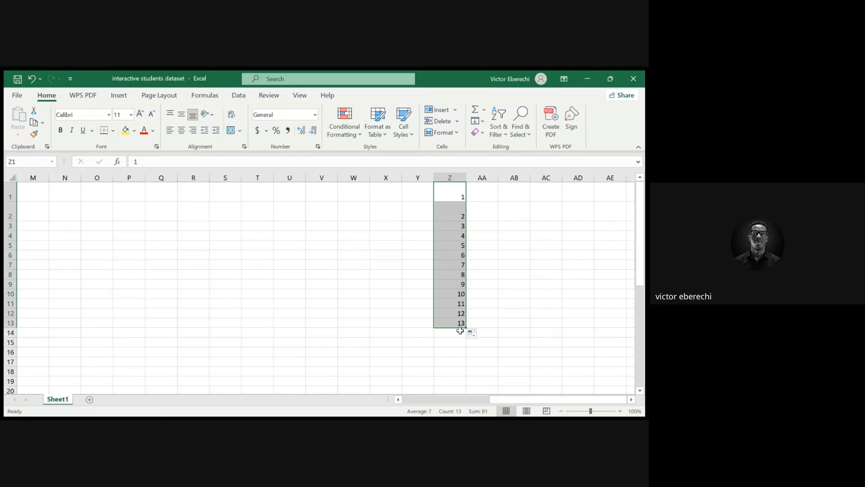
# Undo all the fill demonstration entries in column Z
pyautogui.hotkey('ctrl', 'z')
pyautogui.keyDown('ctrl'); pyautogui.doubleClick(460, 331); pyautogui.keyUp('ctrl')
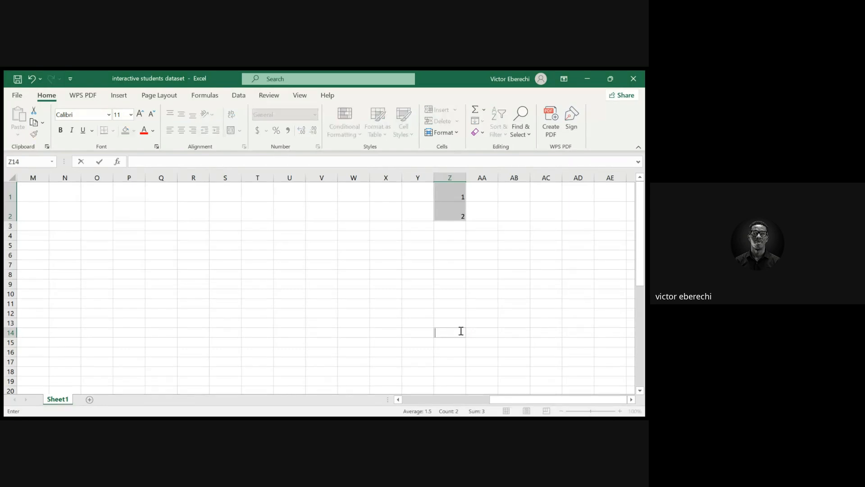
pyautogui.hotkey('ctrl', 'z')
pyautogui.hotkey('ctrl', 'z')
pyautogui.hotkey('ctrl', 'z')
pyautogui.click(408, 294)
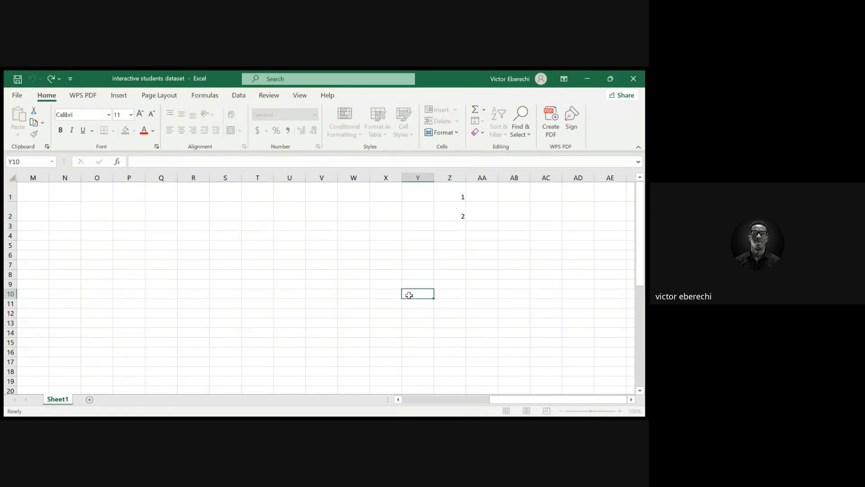
pyautogui.hotkey('ctrl', 'z')
pyautogui.hotkey('ctrl', 'z')
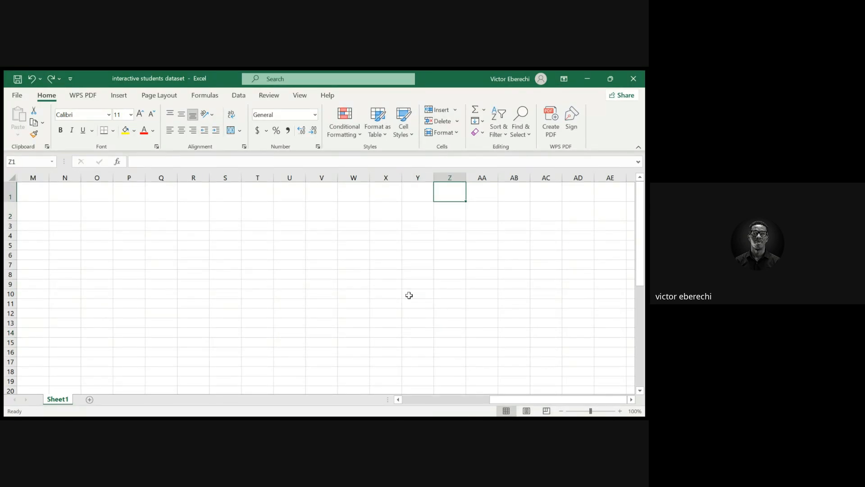
pyautogui.hotkey('ctrl', 'z')
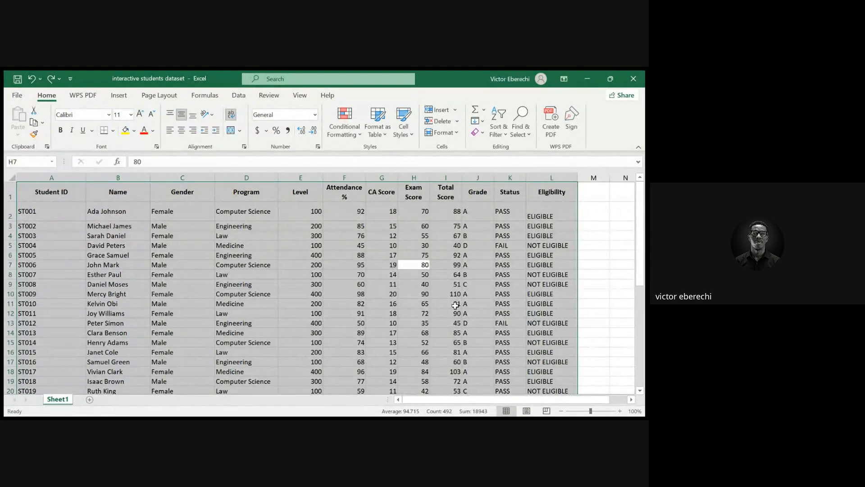
pyautogui.hotkey('ctrl', 'z')
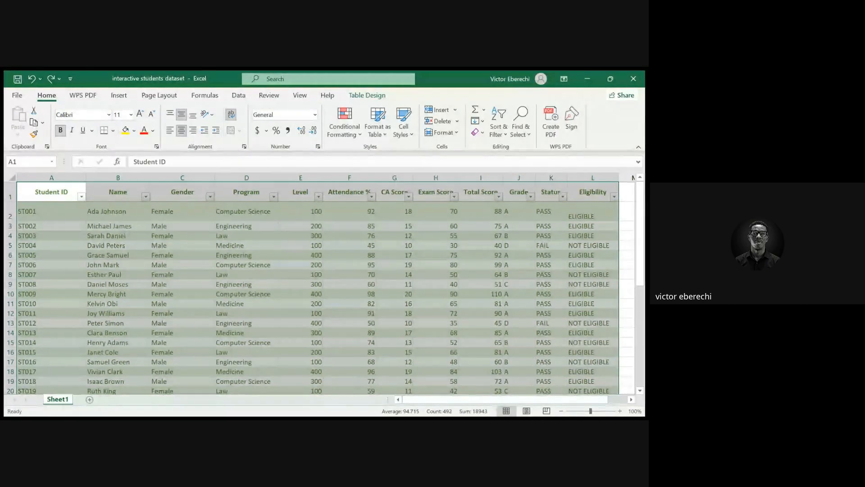
pyautogui.click(181, 426)
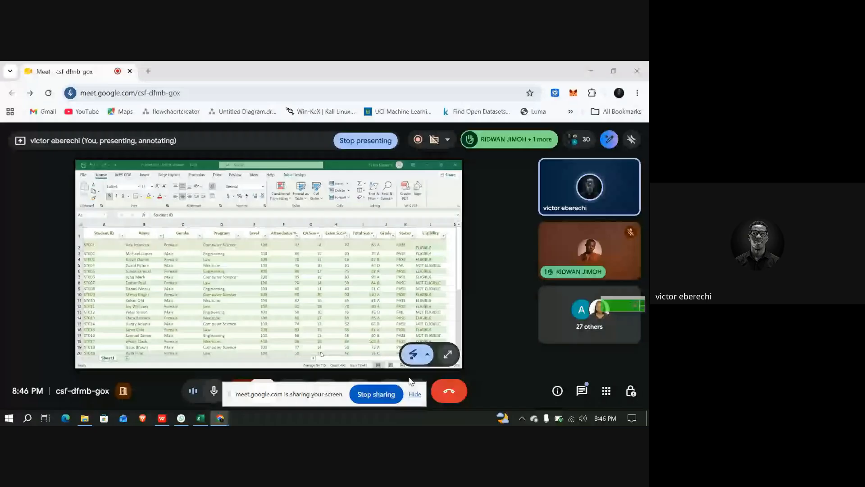
pyautogui.click(202, 419)
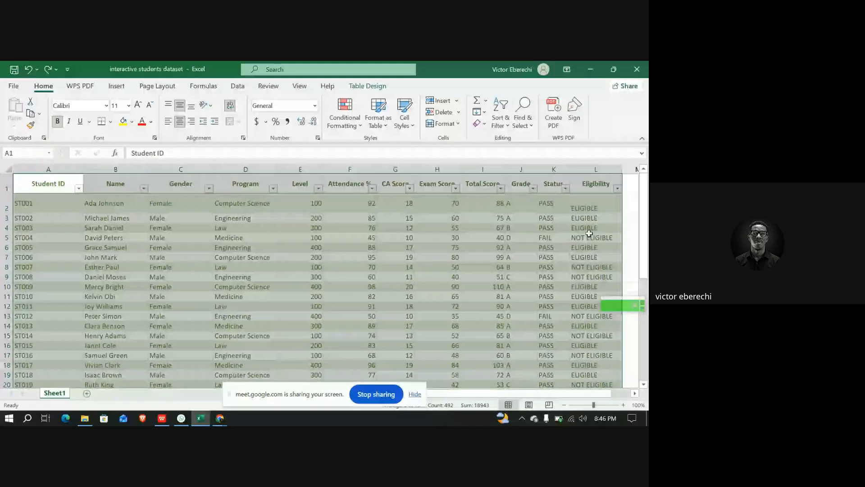
# Enter ABUJA in cell T1 and LAGOS in cell T2
pyautogui.hscroll(5, 451, 218)
pyautogui.click(469, 199)
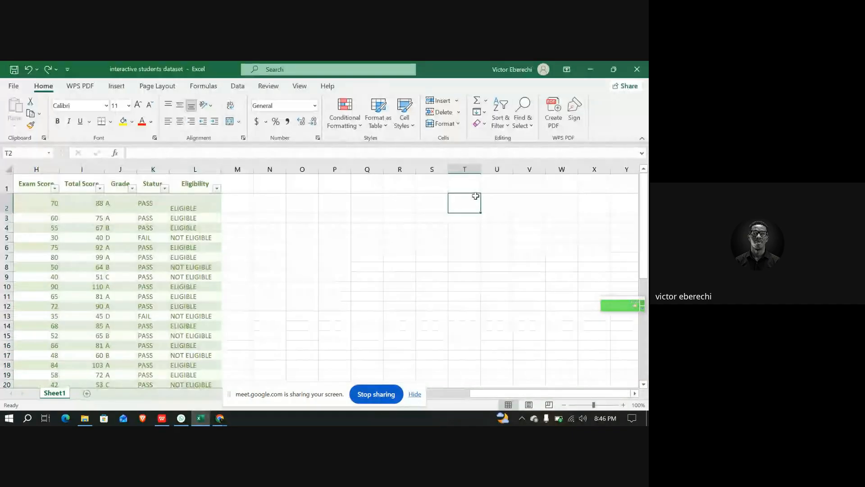
pyautogui.click(471, 187)
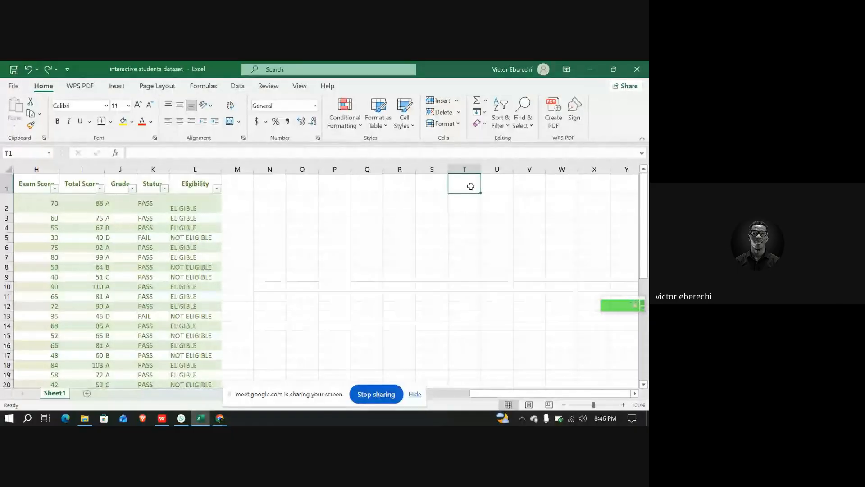
pyautogui.write('ABUJA')
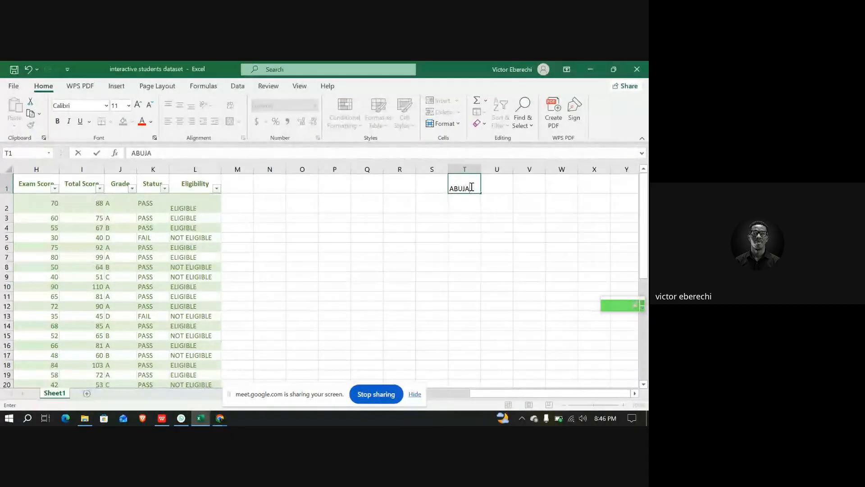
pyautogui.click(473, 202)
pyautogui.write('LA')
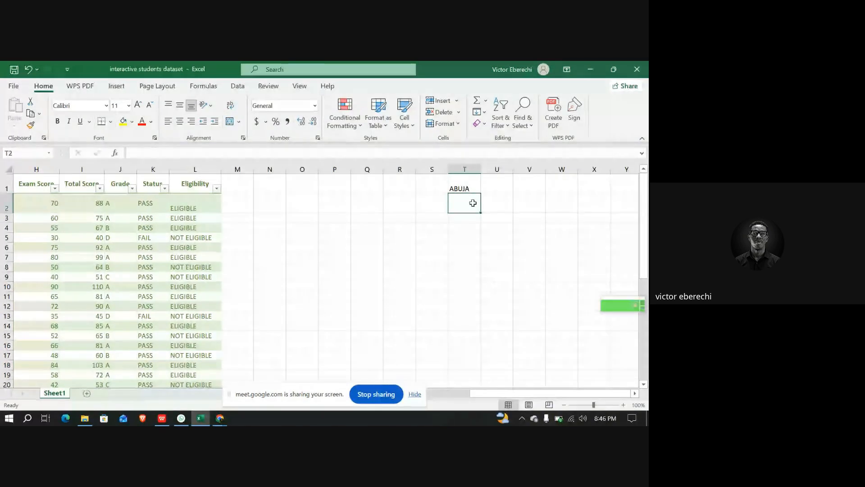
pyautogui.write('G')
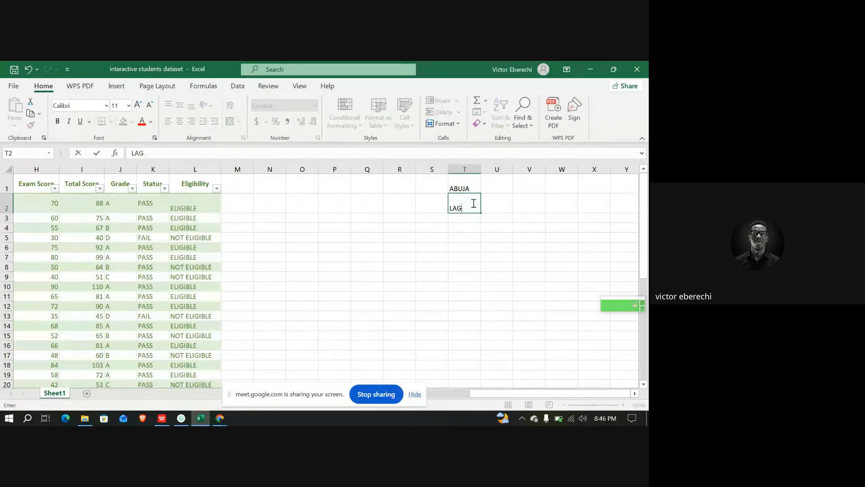
pyautogui.write('OS')
pyautogui.click(463, 217)
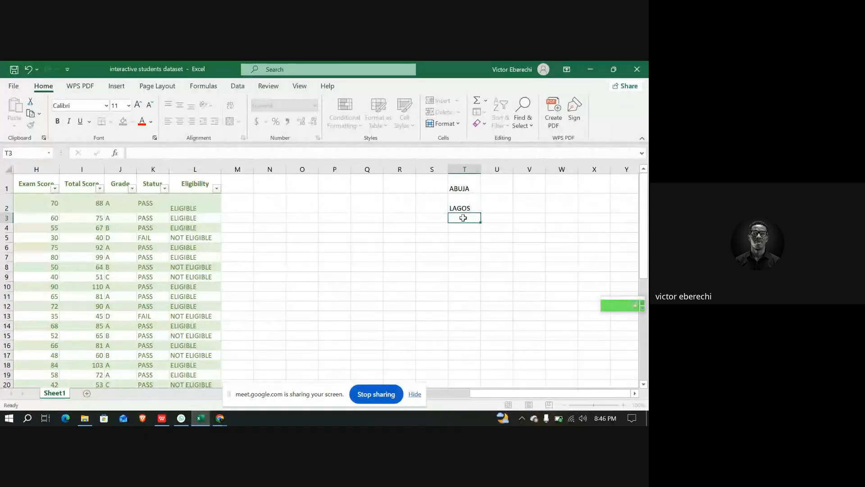
# Enter ABUJA in cell T3 and LAGOS in cell T4
pyautogui.write('ABUJA')
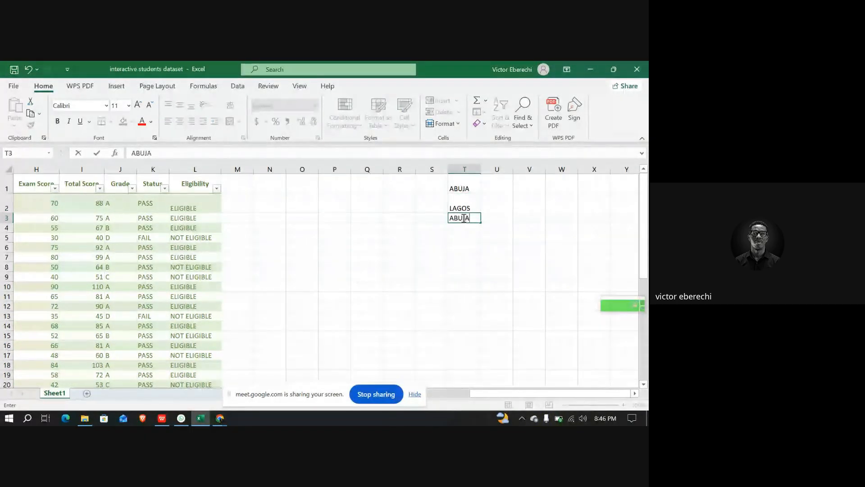
pyautogui.click(469, 225)
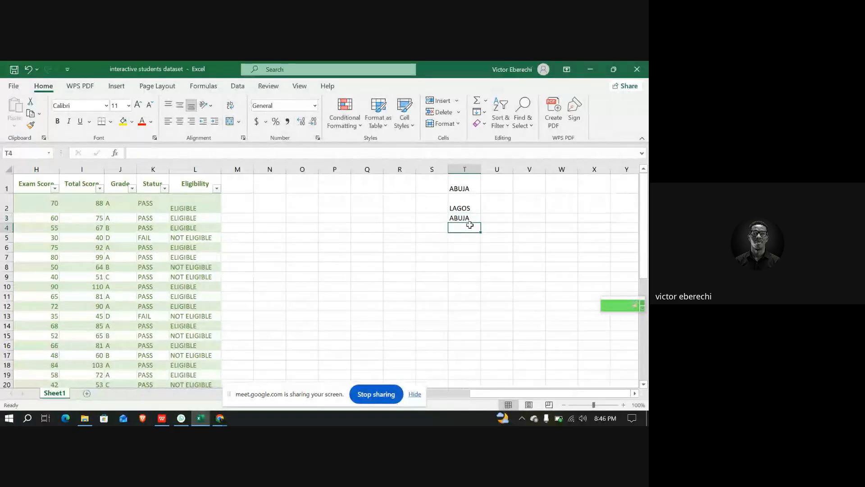
pyautogui.write('LAGOS')
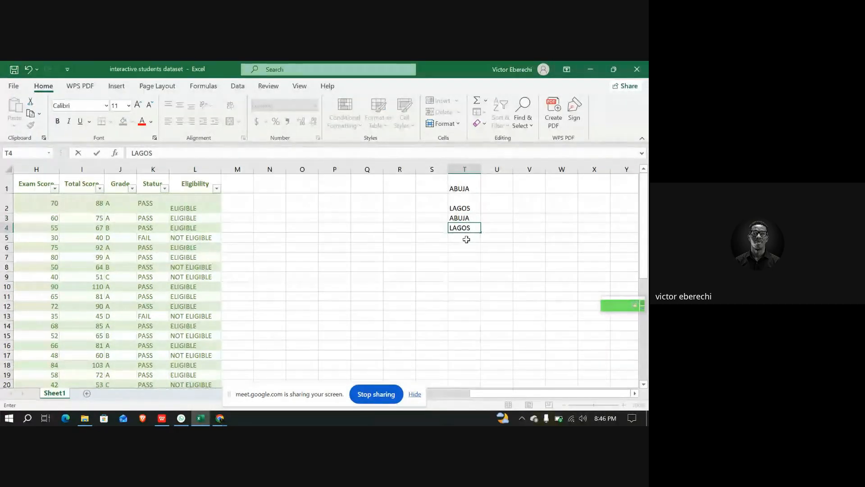
pyautogui.press('Return')
# Shorten the entry in T1 from ABUJA to ABJ
pyautogui.moveTo(459, 188); pyautogui.dragTo(465, 228)
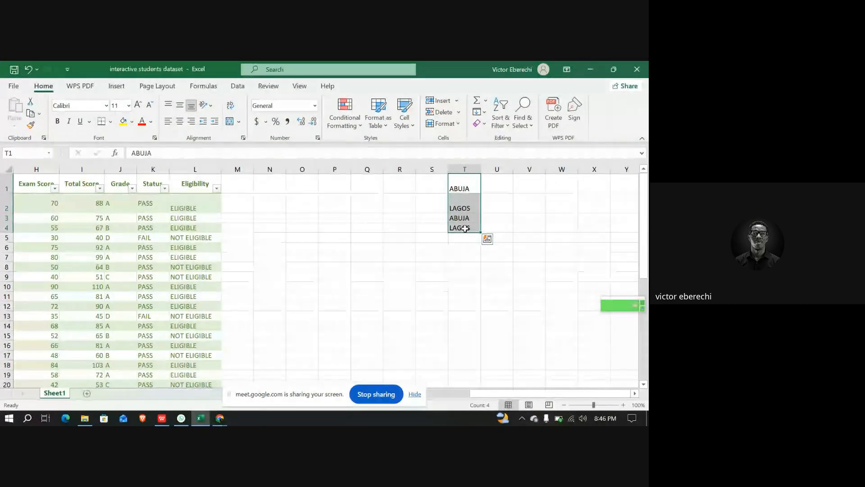
pyautogui.click(465, 200)
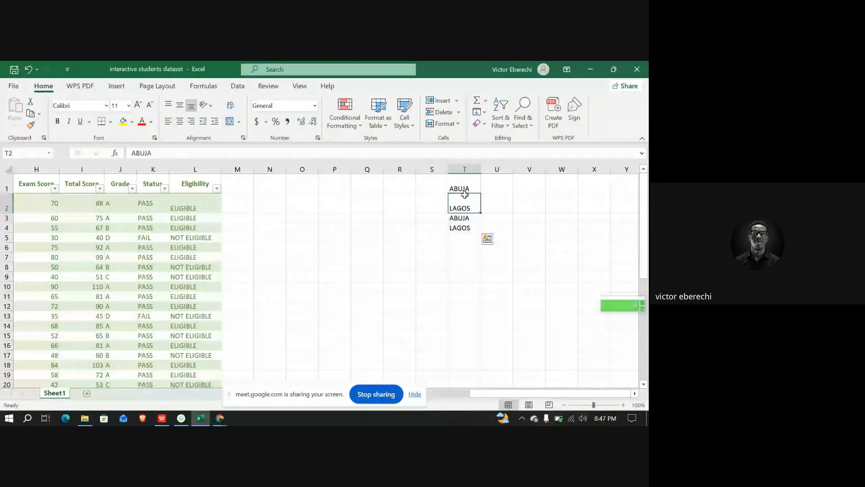
pyautogui.click(471, 189)
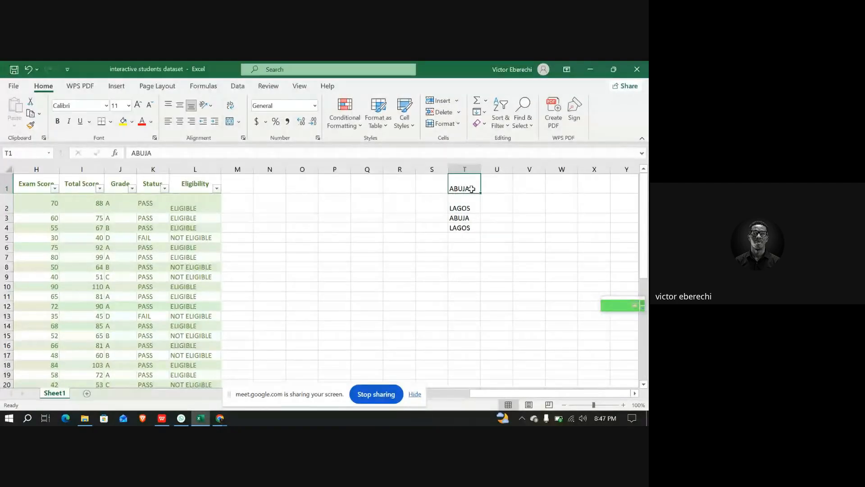
pyautogui.click(165, 157)
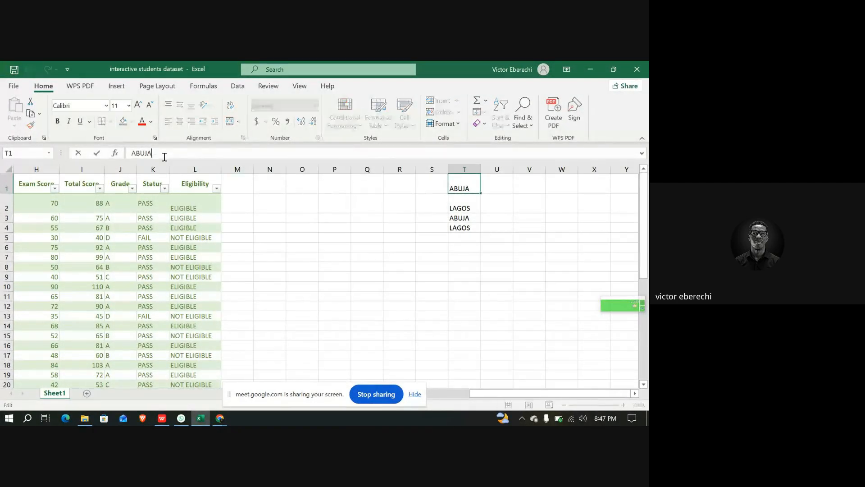
pyautogui.press('BackSpace')
pyautogui.press('BackSpace')
pyautogui.press('BackSpace')
pyautogui.write('J')
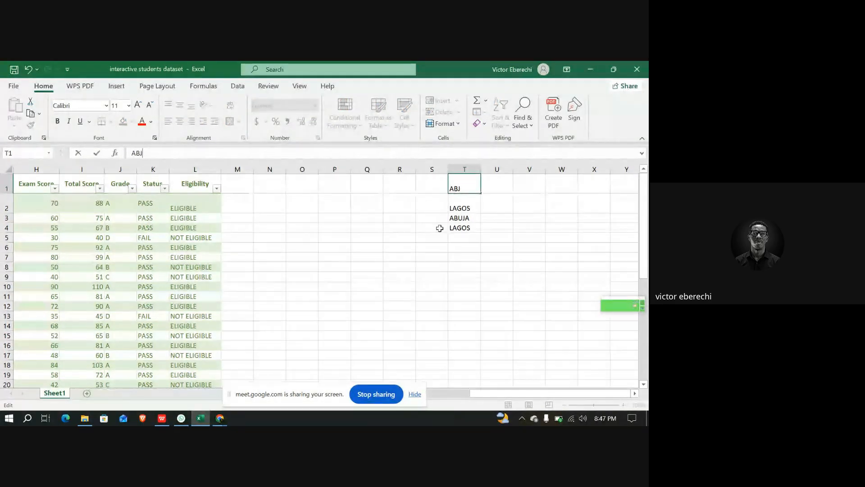
pyautogui.click(458, 228)
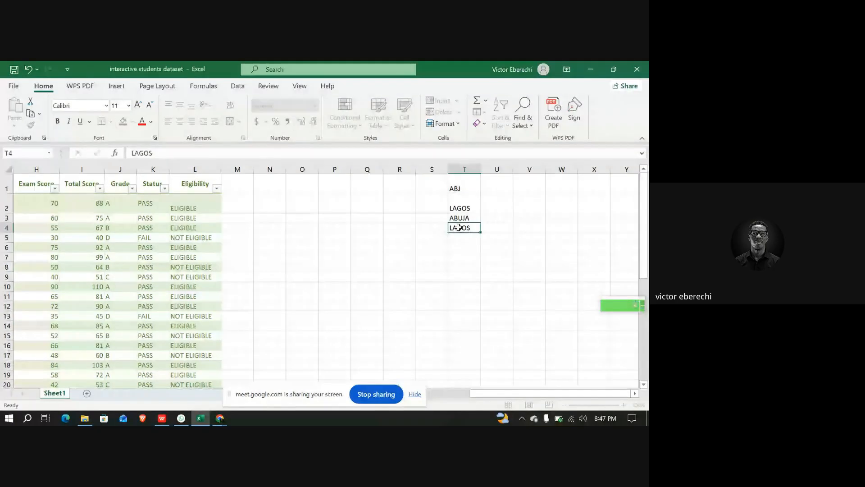
# Shorten the entry in T4 to LAG
pyautogui.click(158, 152)
pyautogui.press('BackSpace')
pyautogui.press('BackSpace')
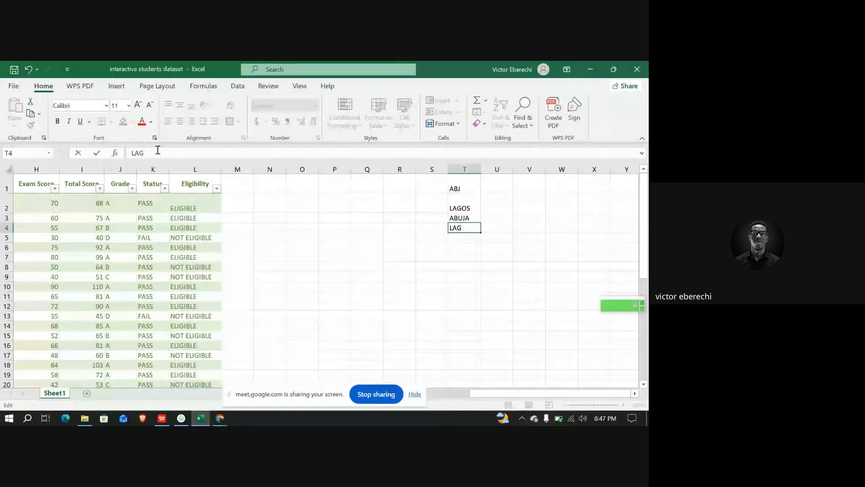
pyautogui.click(470, 241)
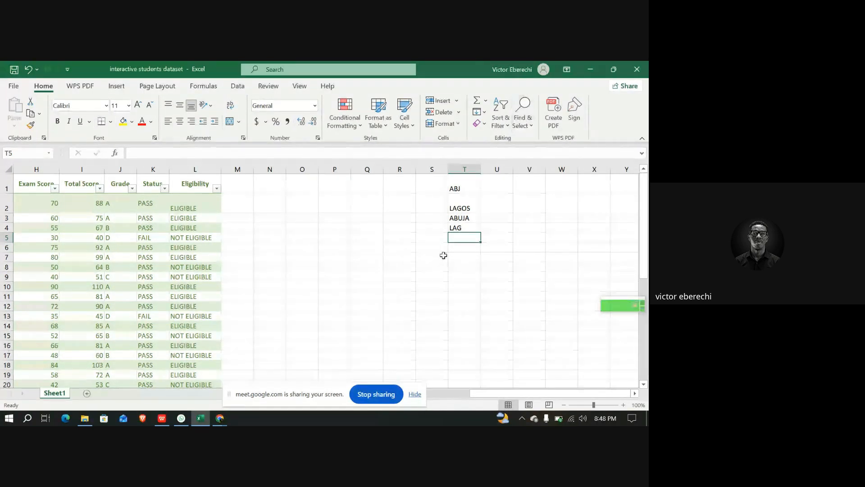
# Replace every occurrence of LAG with LAGOS in the sheet, then close the dialog
pyautogui.click(528, 125)
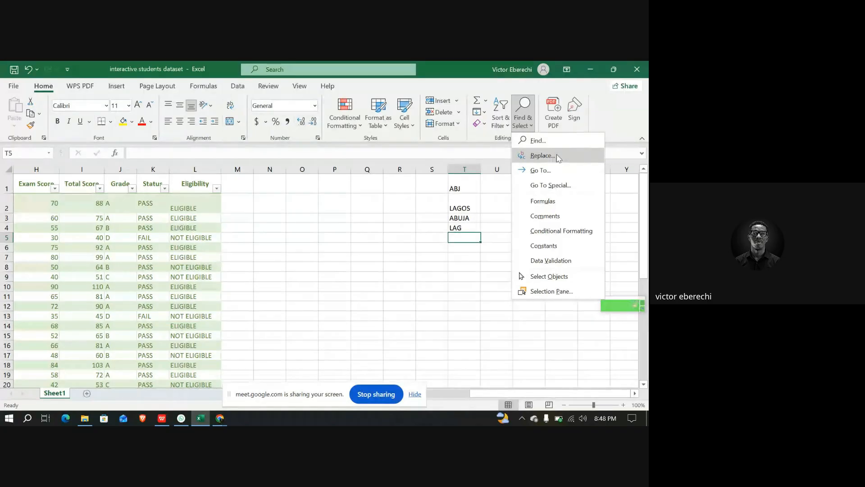
pyautogui.click(586, 155)
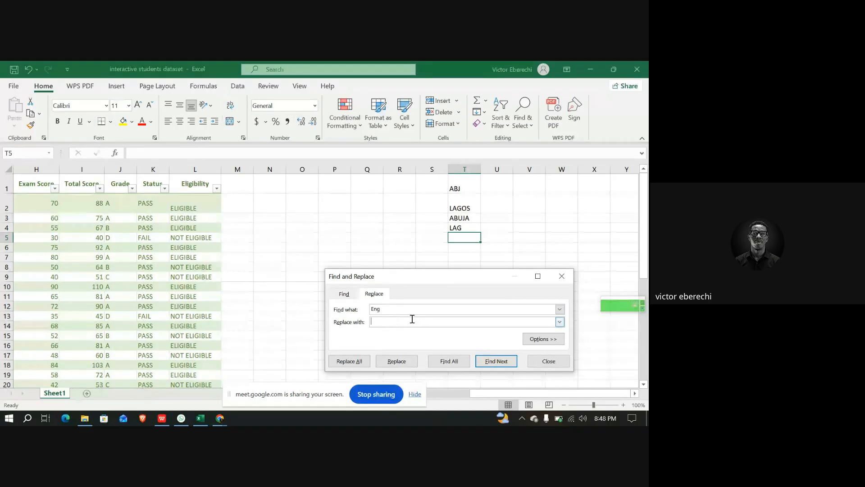
pyautogui.click(393, 311)
pyautogui.press('BackSpace')
pyautogui.press('BackSpace')
pyautogui.press('BackSpace')
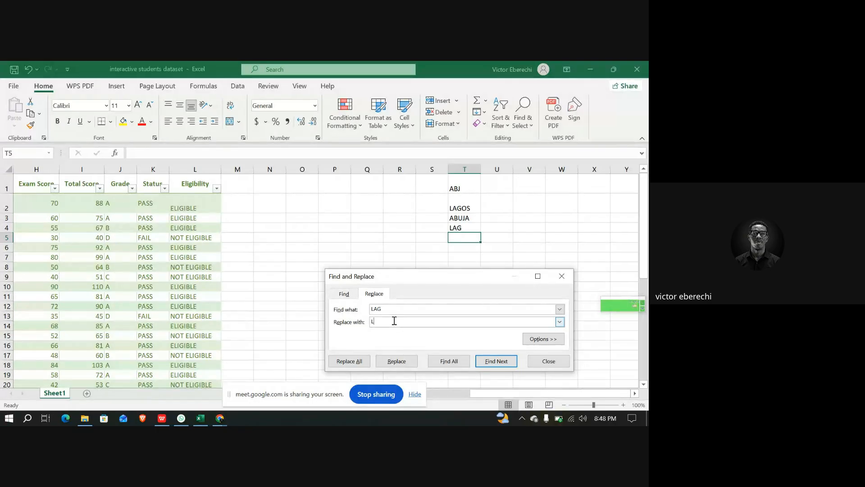
pyautogui.write('AO')
pyautogui.press('BackSpace')
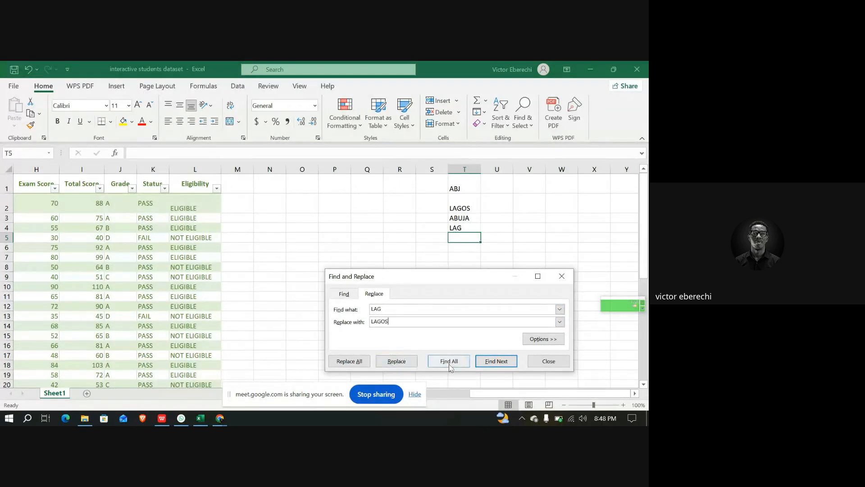
pyautogui.click(348, 361)
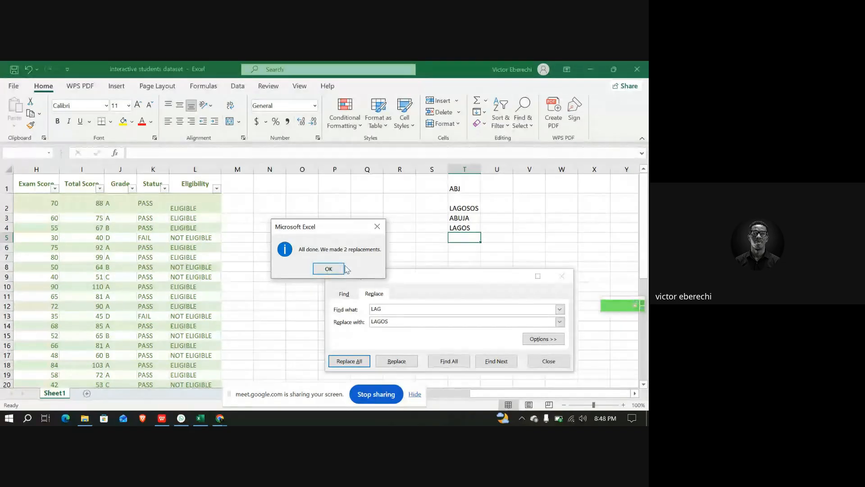
pyautogui.click(377, 226)
pyautogui.click(398, 308)
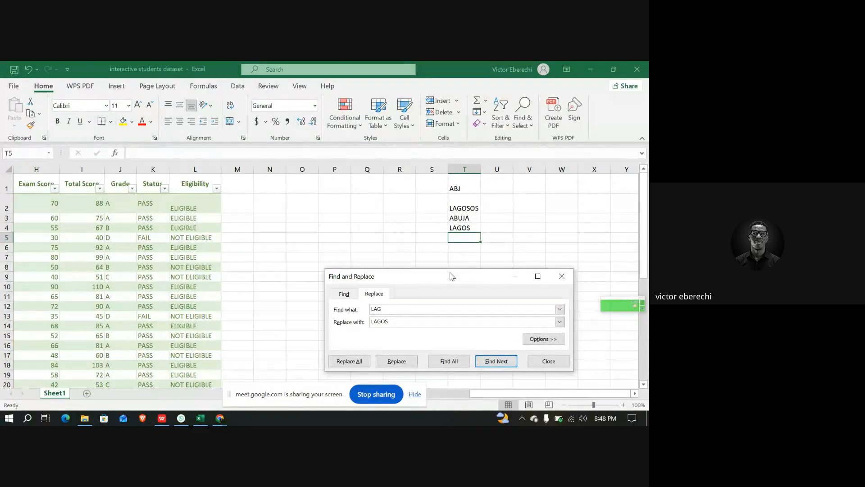
pyautogui.click(564, 275)
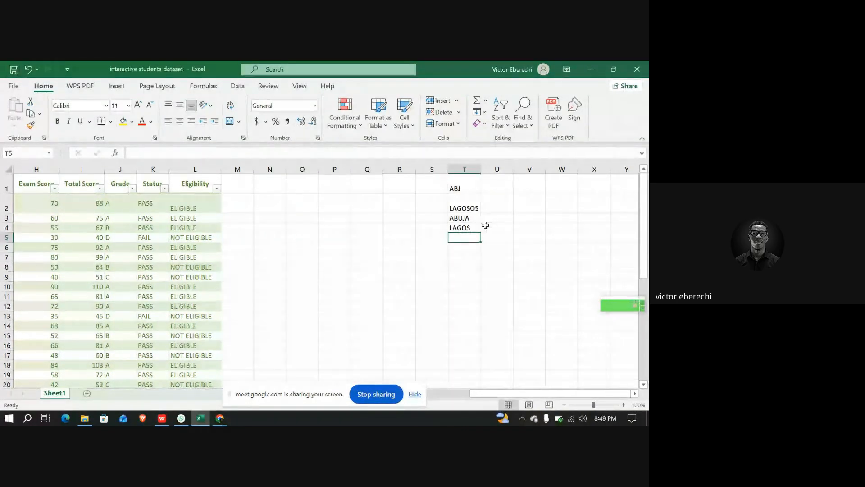
# Undo the LAG-to-LAGOS replacement
pyautogui.hotkey('ctrl', 'z')
pyautogui.hotkey('ctrl', 'z')
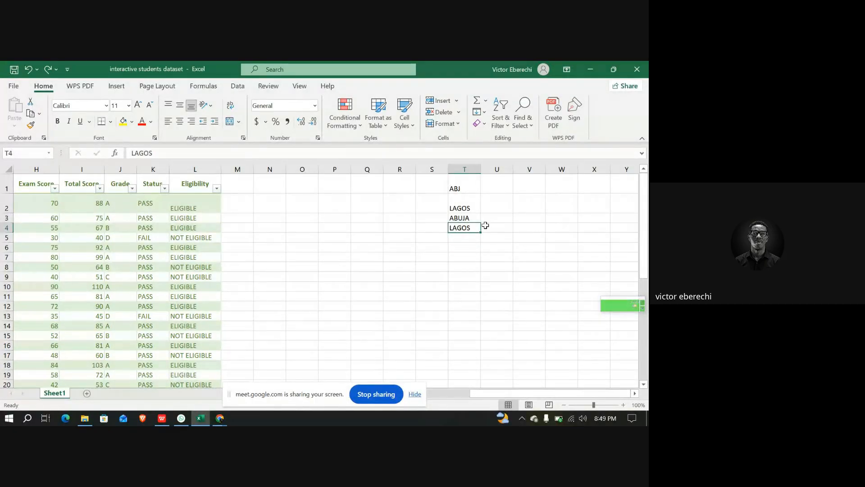
pyautogui.hotkey('ctrl', 'z')
pyautogui.keyDown('ctrl'); pyautogui.click(485, 225); pyautogui.keyUp('ctrl')
pyautogui.hotkey('ctrl', 'y')
pyautogui.hotkey('ctrl', 'y')
# Replace all LAG entries with LAGOS again and close the Find and Replace dialog
pyautogui.hotkey('ctrl', 'f')
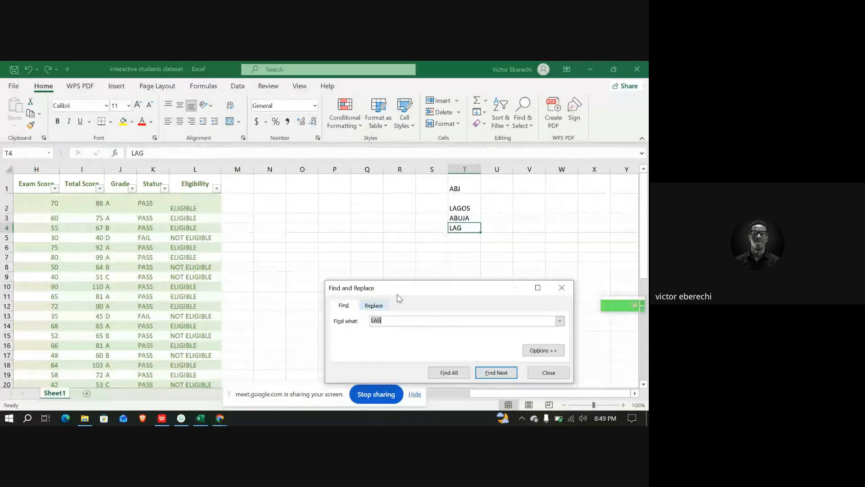
pyautogui.click(460, 187)
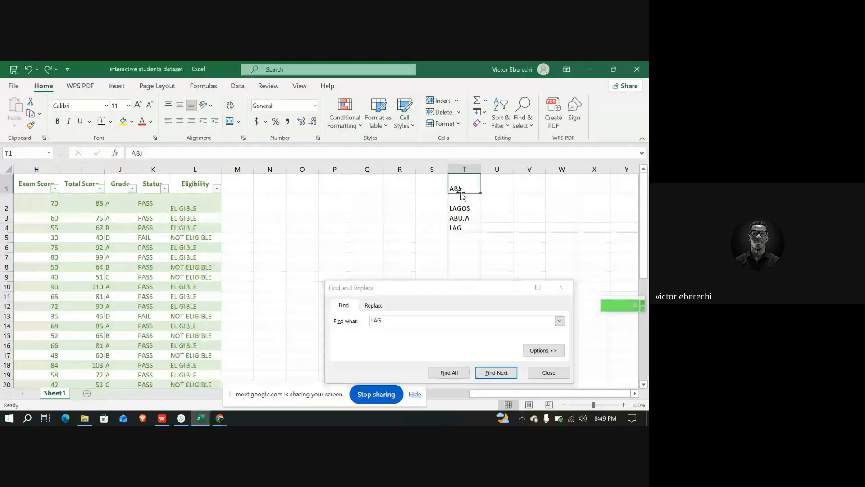
pyautogui.click(466, 225)
pyautogui.click(214, 152)
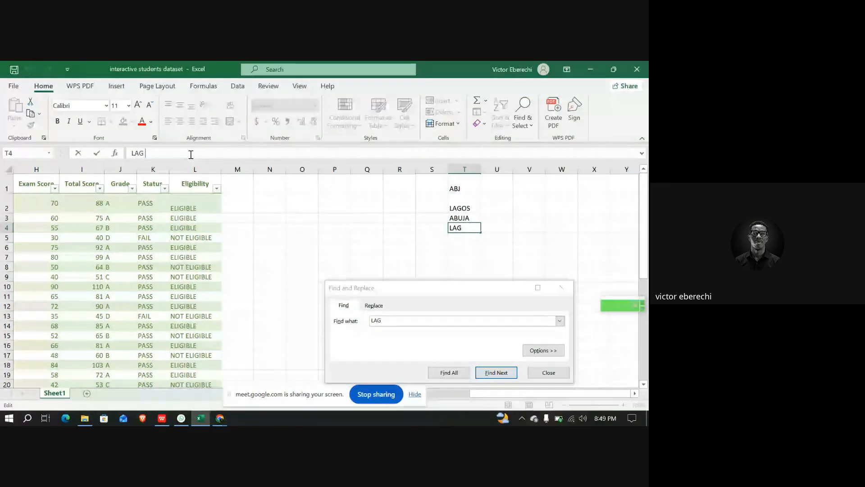
pyautogui.press('Return')
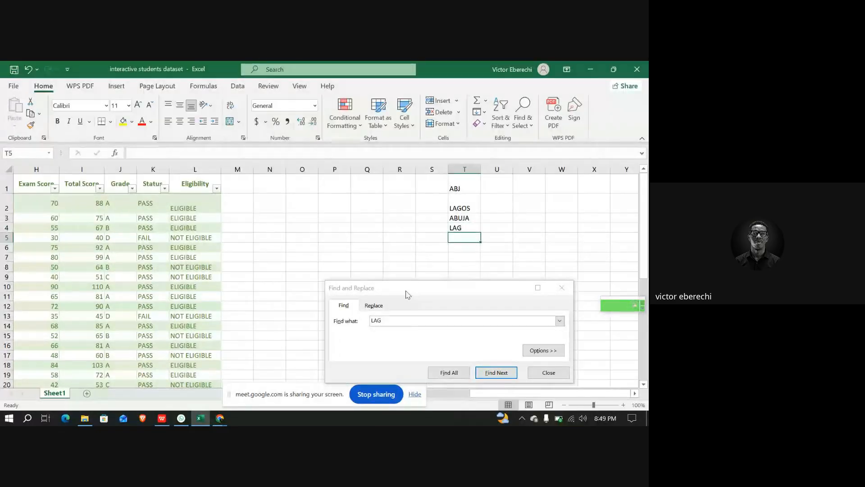
pyautogui.click(386, 319)
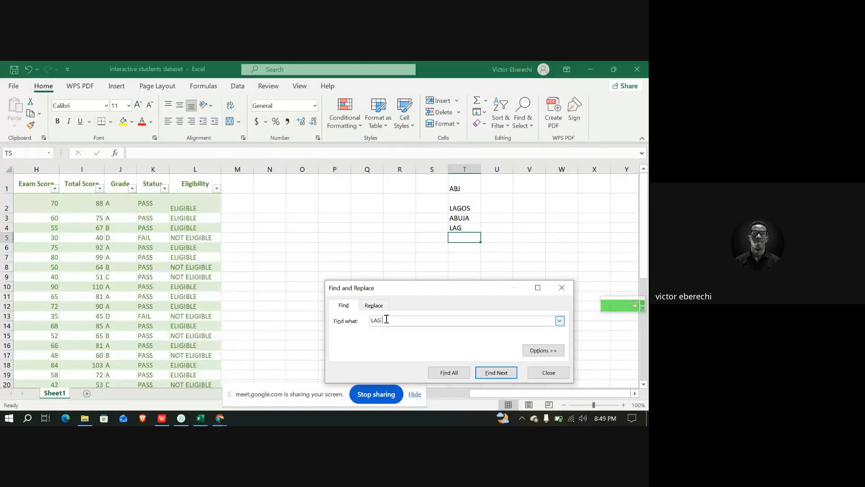
pyautogui.doubleClick(378, 319)
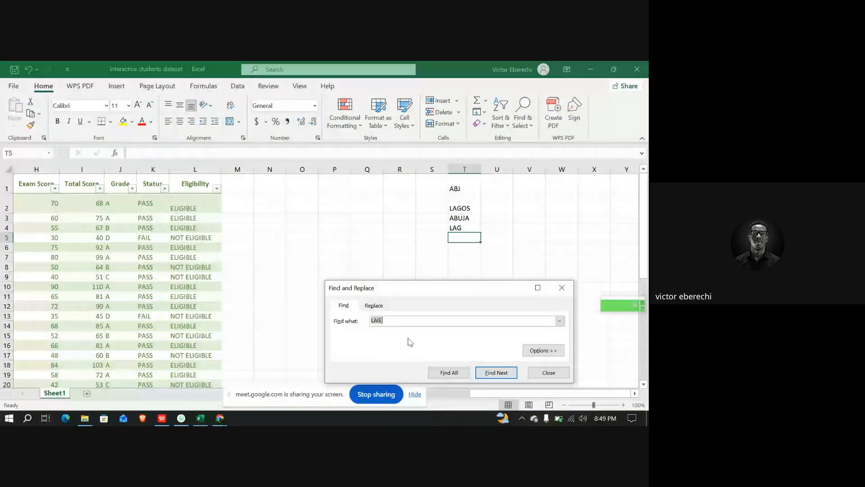
pyautogui.click(374, 305)
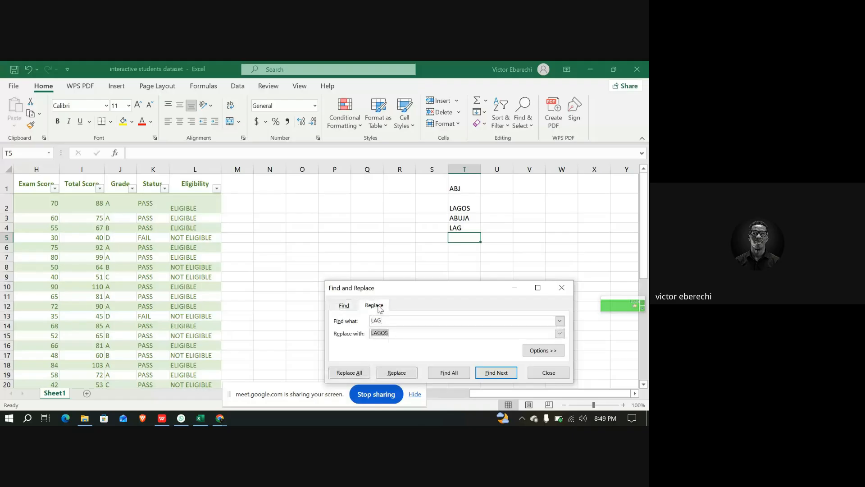
pyautogui.click(398, 336)
pyautogui.click(352, 372)
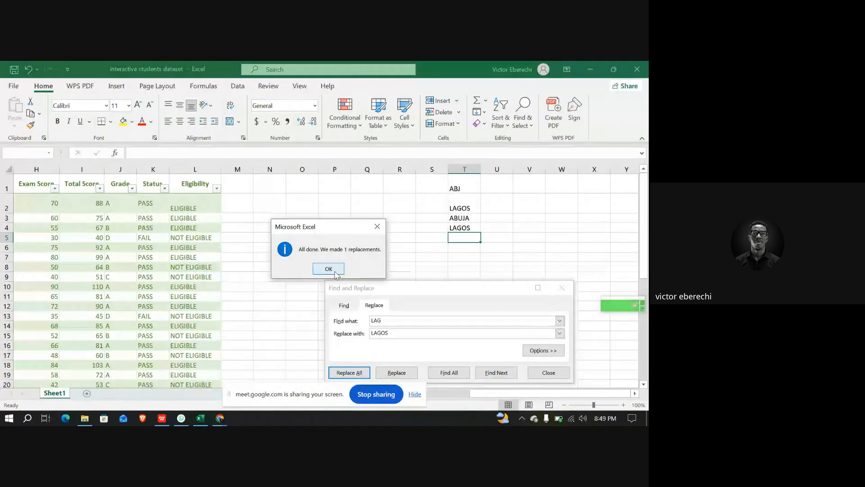
pyautogui.click(328, 269)
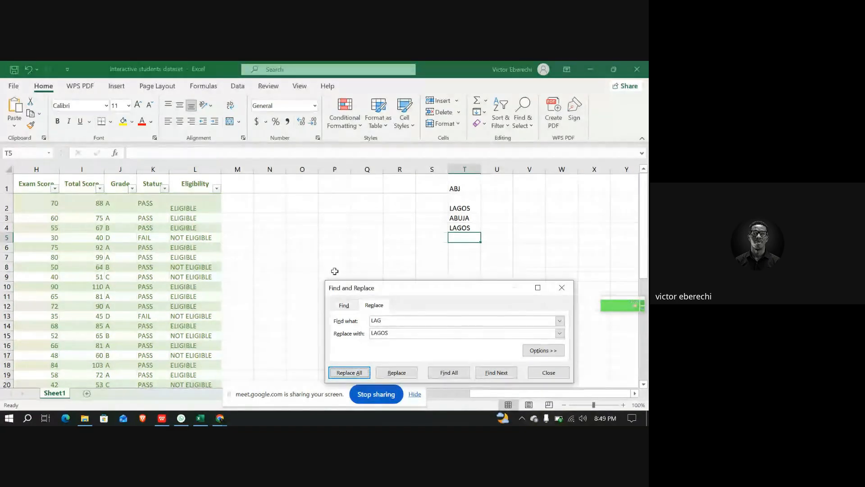
pyautogui.click(562, 288)
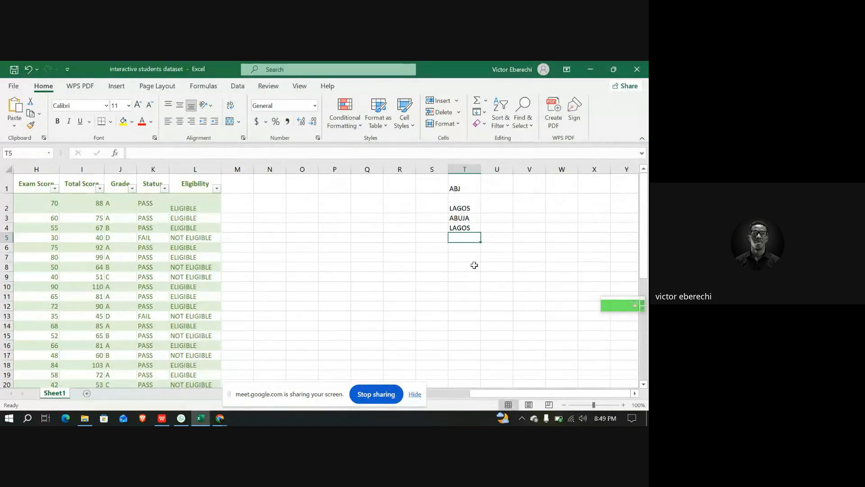
# Replace all ABJ entries with ABUJA and close the Find and Replace dialog
pyautogui.click(463, 187)
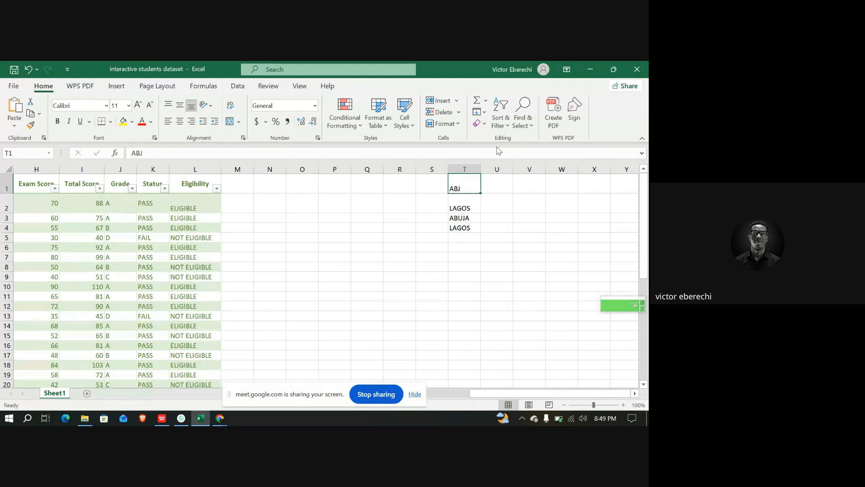
pyautogui.click(525, 118)
pyautogui.click(543, 155)
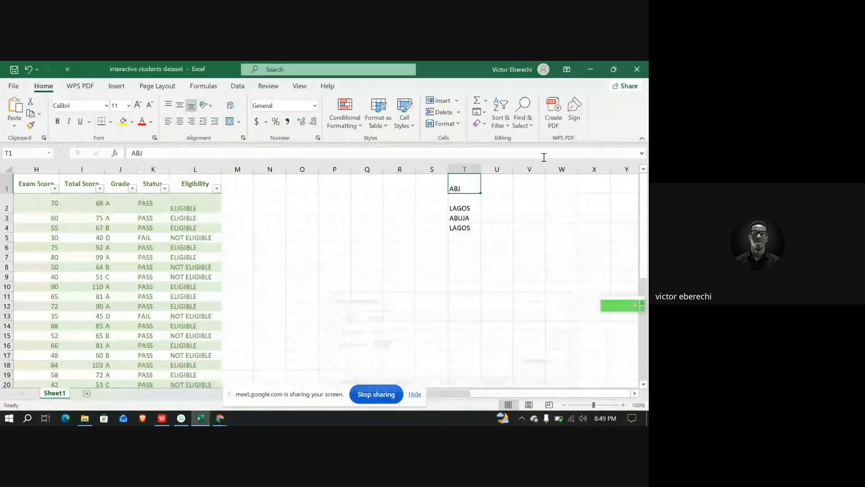
pyautogui.hotkey('shift', 'Tab')
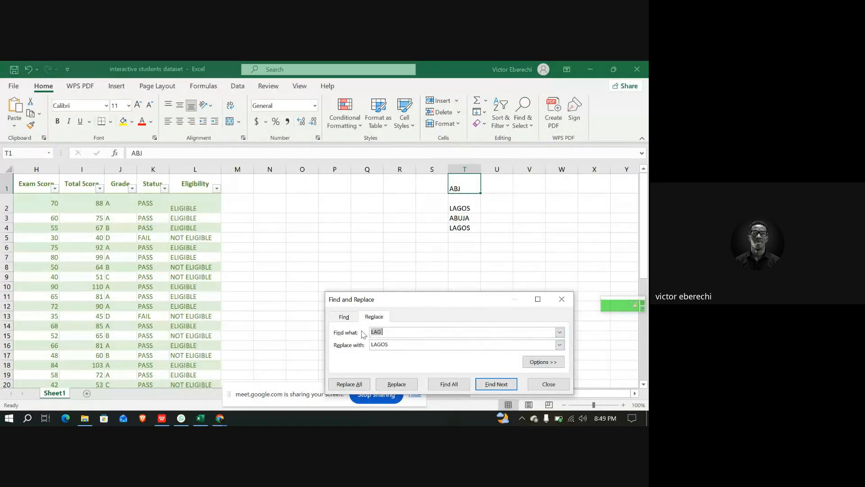
pyautogui.write('ABJ')
pyautogui.press('Tab')
pyautogui.write('ABUJA')
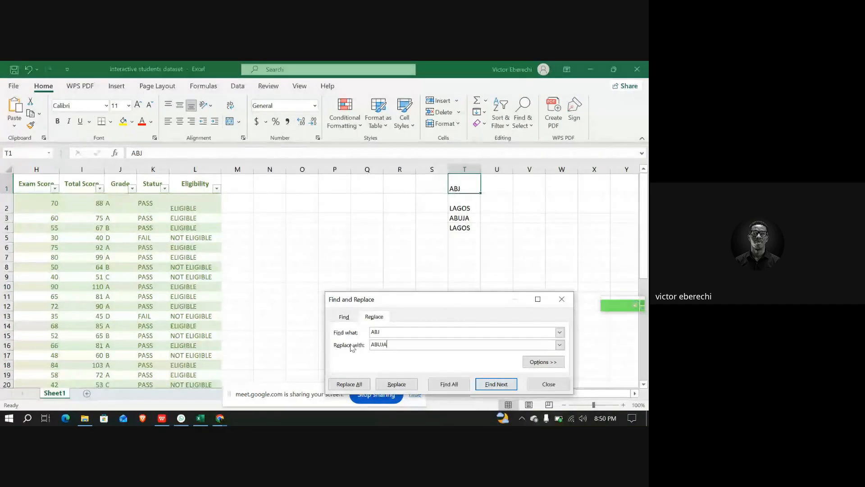
pyautogui.click(349, 384)
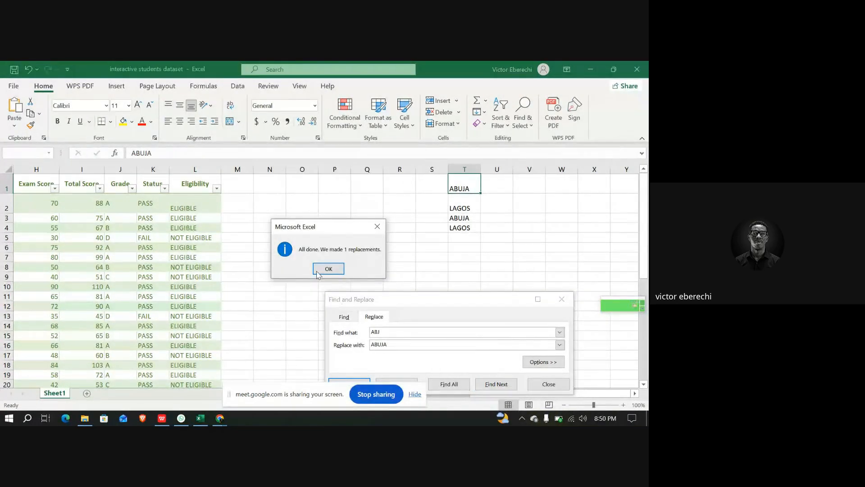
pyautogui.click(316, 270)
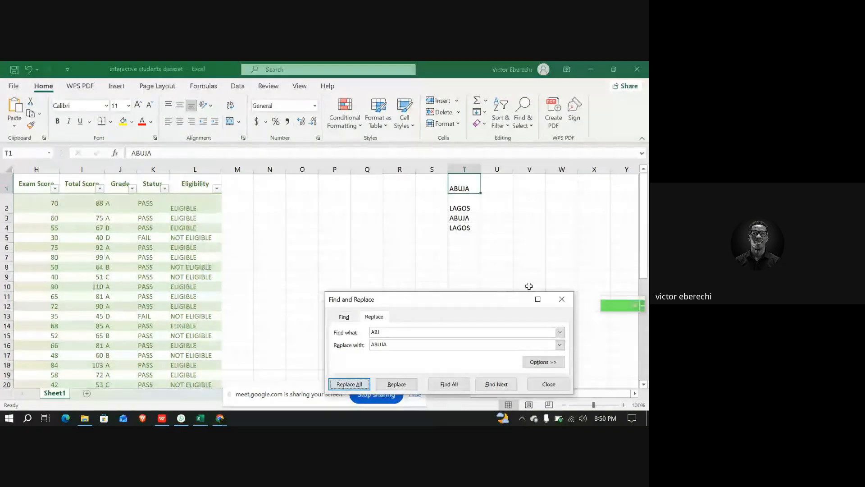
pyautogui.click(558, 296)
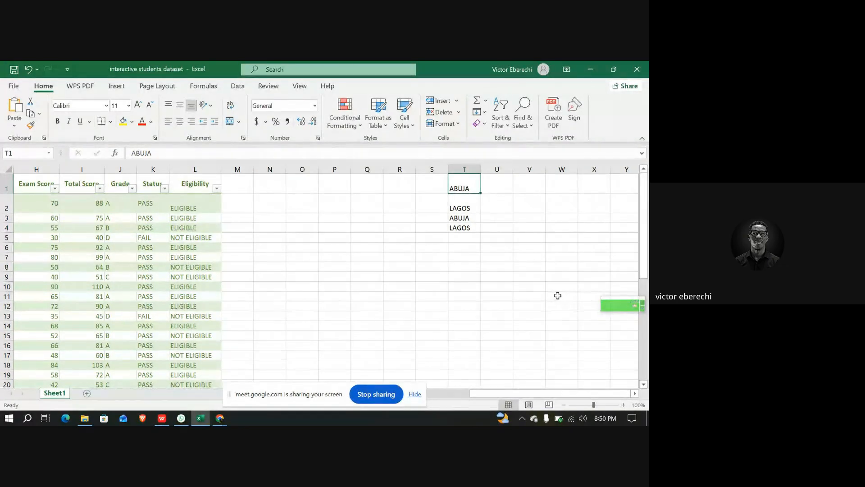
# Enter UNITED STATES in cell T5 and US in cell T6
pyautogui.click(462, 241)
pyautogui.write('UNITED STA')
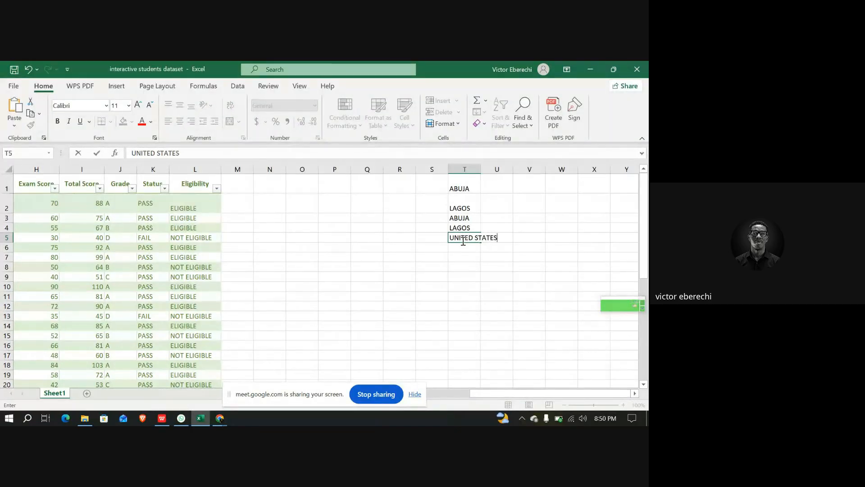
pyautogui.write('TES')
pyautogui.press('Return')
pyautogui.write('US')
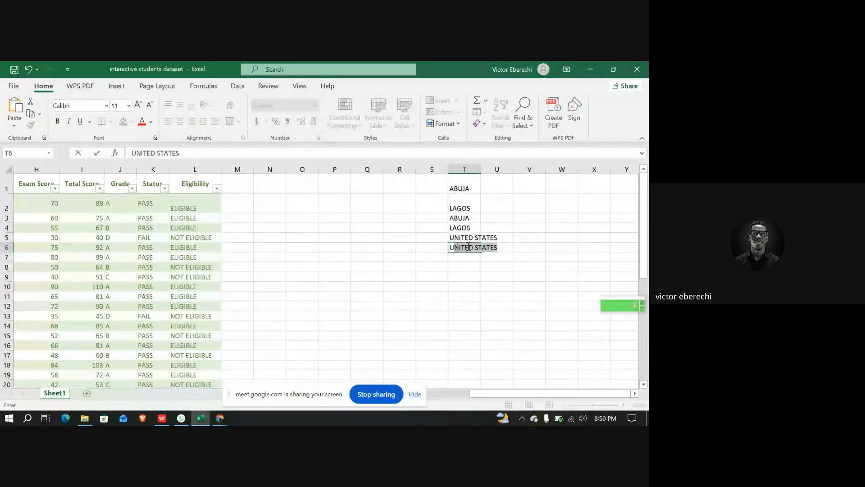
pyautogui.click(474, 258)
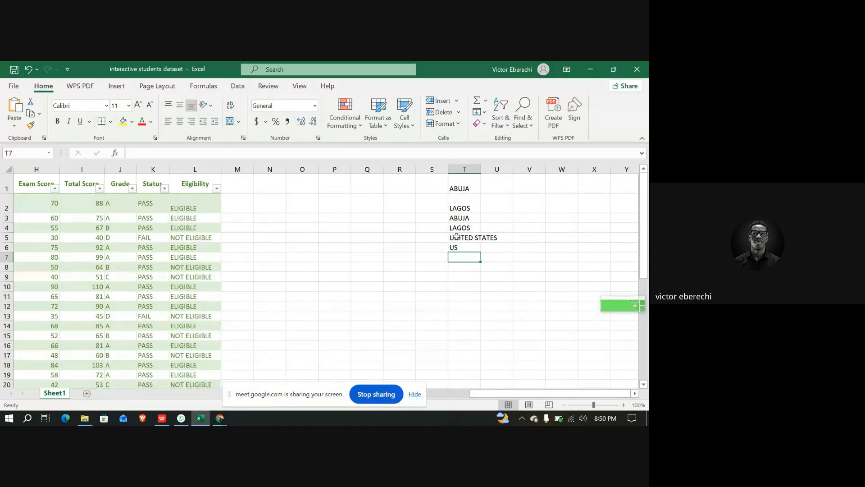
# Replace all US entries with UNITED STATES
pyautogui.click(457, 237)
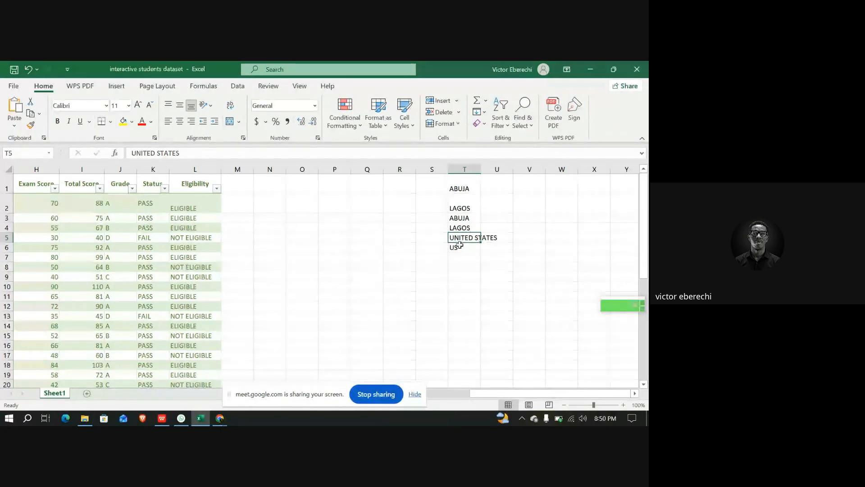
pyautogui.click(523, 118)
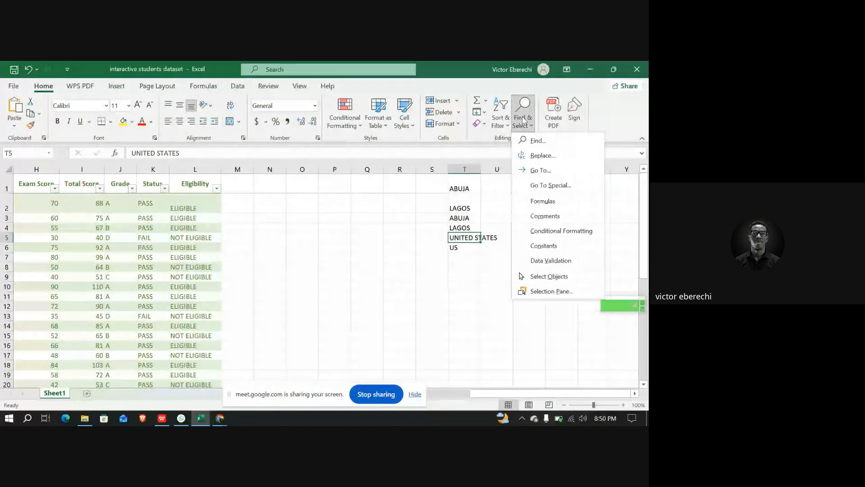
pyautogui.click(546, 155)
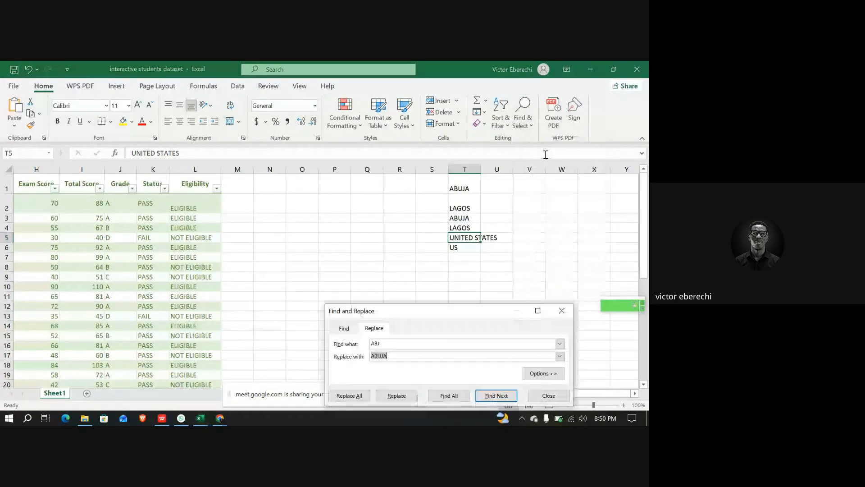
pyautogui.doubleClick(393, 343)
pyautogui.write('US')
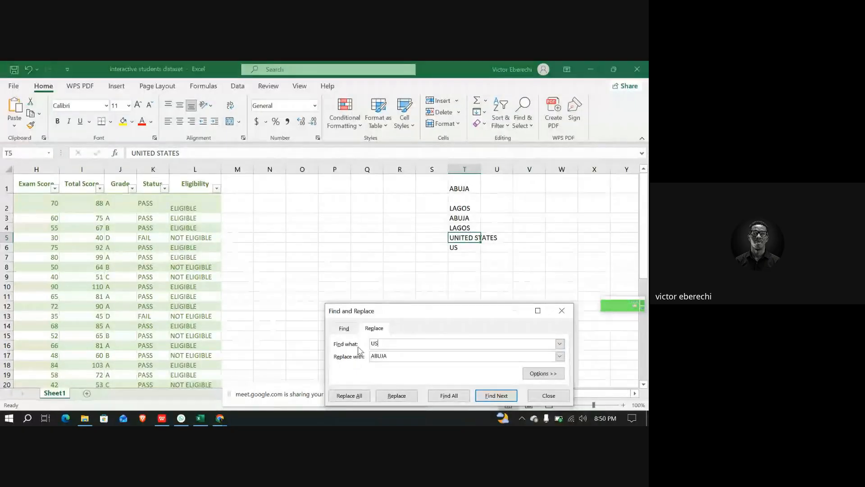
pyautogui.click(399, 356)
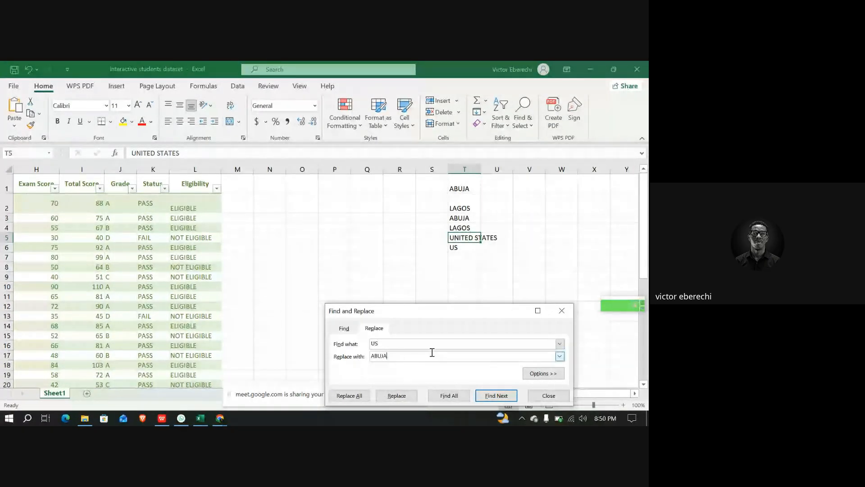
pyautogui.moveTo(401, 354); pyautogui.dragTo(361, 356)
pyautogui.write('UNITED STATES')
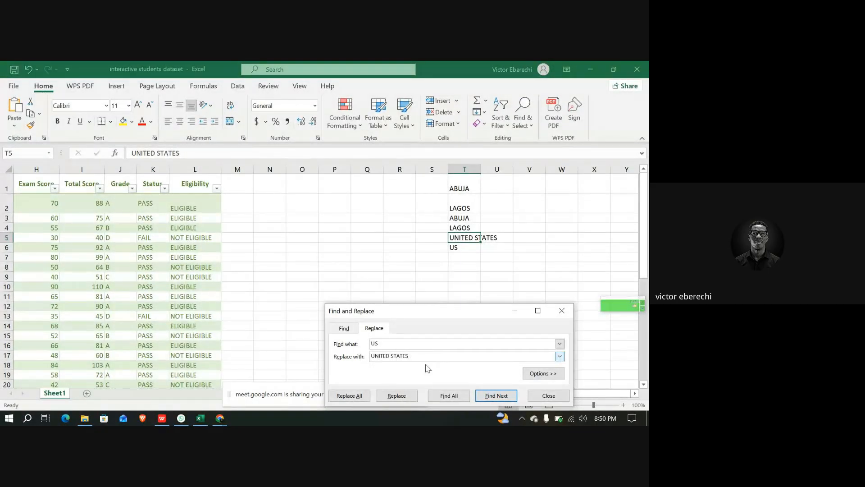
pyautogui.click(358, 395)
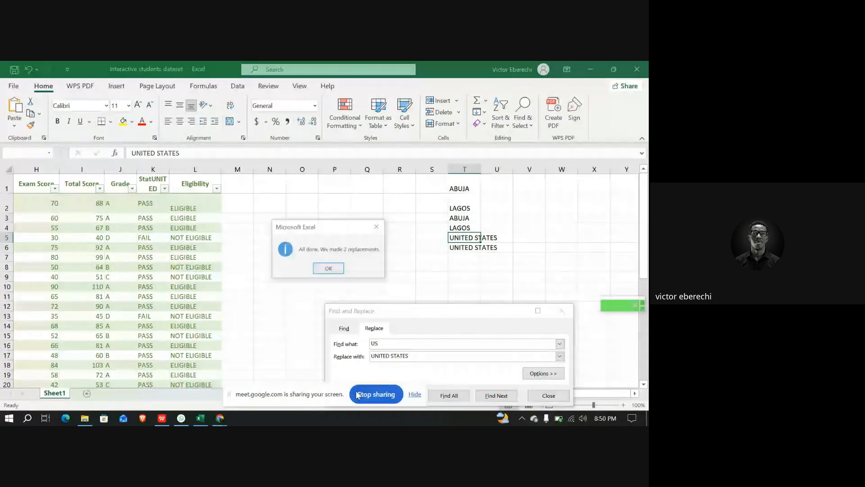
pyautogui.click(333, 269)
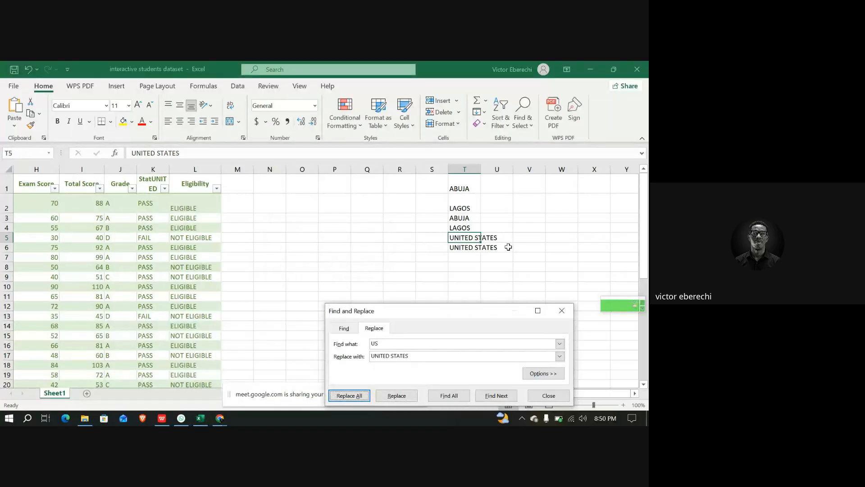
# Close the Find and Replace dialog and undo the sample city entries typed in column T
pyautogui.click(471, 248)
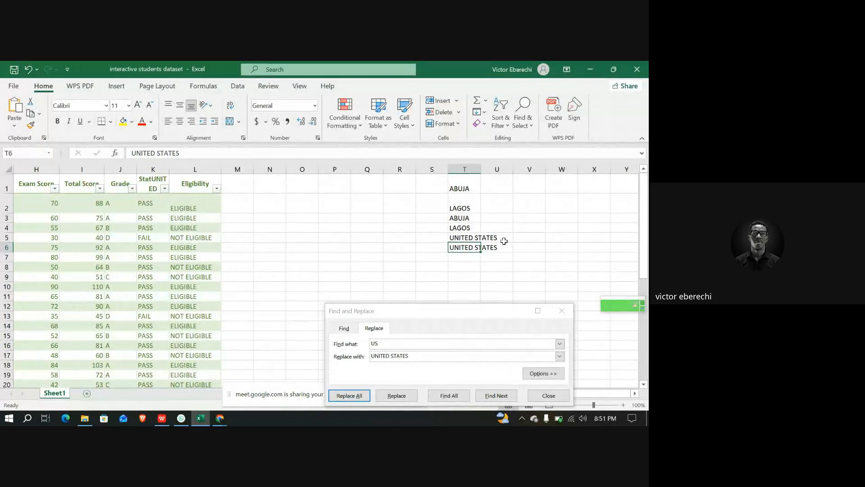
pyautogui.click(562, 311)
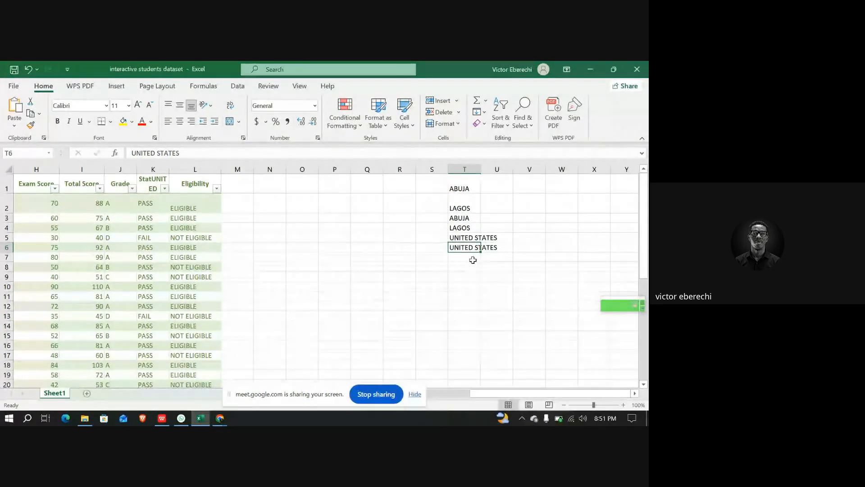
pyautogui.hotkey('ctrl', 'z')
pyautogui.hotkey('ctrl', 'z')
pyautogui.hotkey('ctrl', 'z')
pyautogui.hotkey('ctrl', 'z')
pyautogui.hotkey('ctrl', 'z')
pyautogui.hotkey('ctrl', 'z')
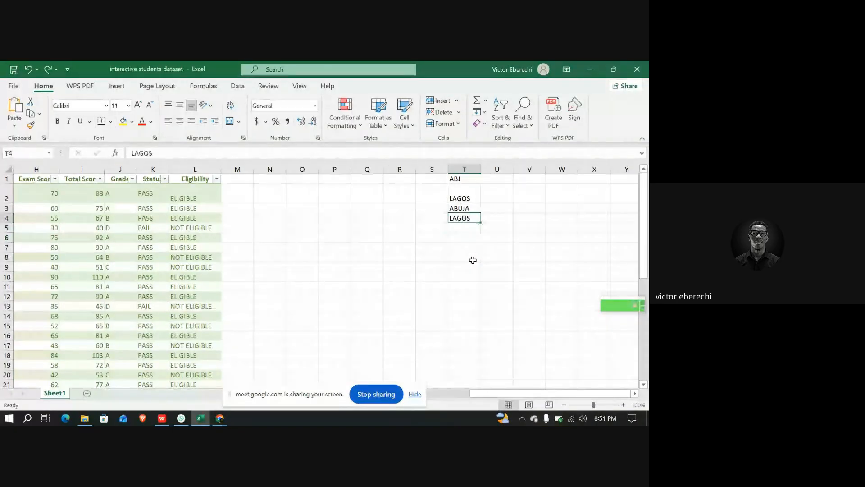
pyautogui.hotkey('ctrl', 'z')
pyautogui.hotkey('ctrl', 'z')
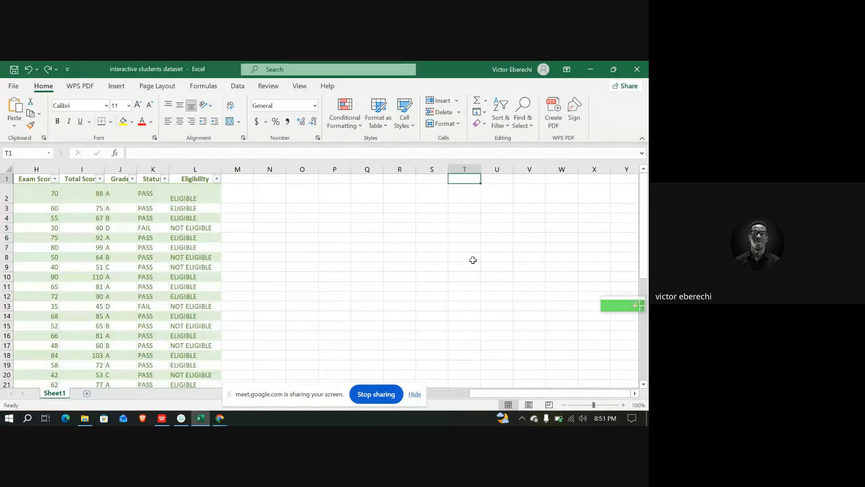
# Switch the Google Meet presentation to share only the Excel workbook window
pyautogui.click(220, 419)
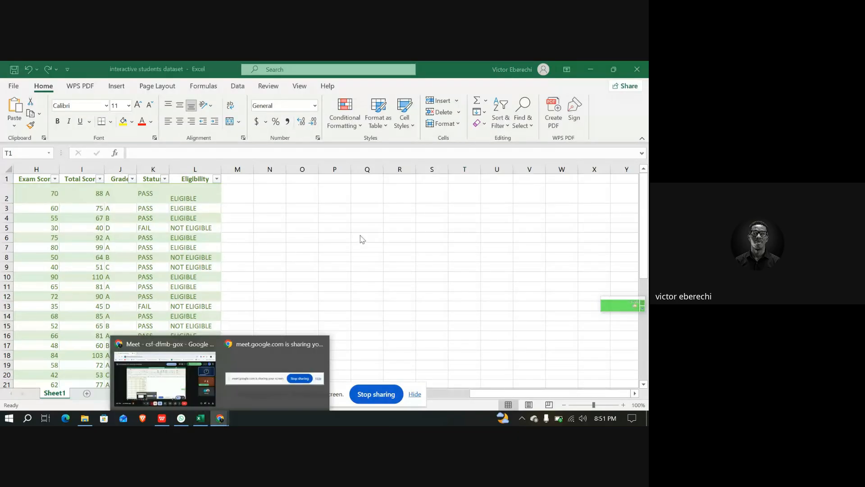
pyautogui.click(165, 377)
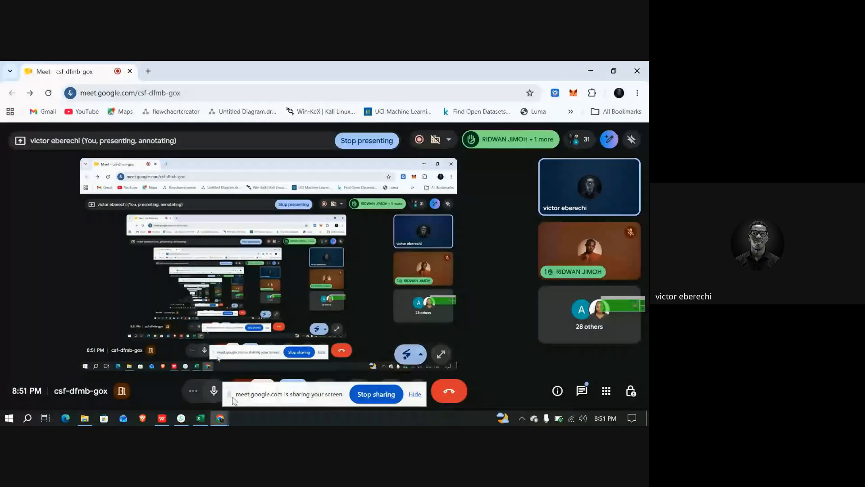
pyautogui.click(416, 394)
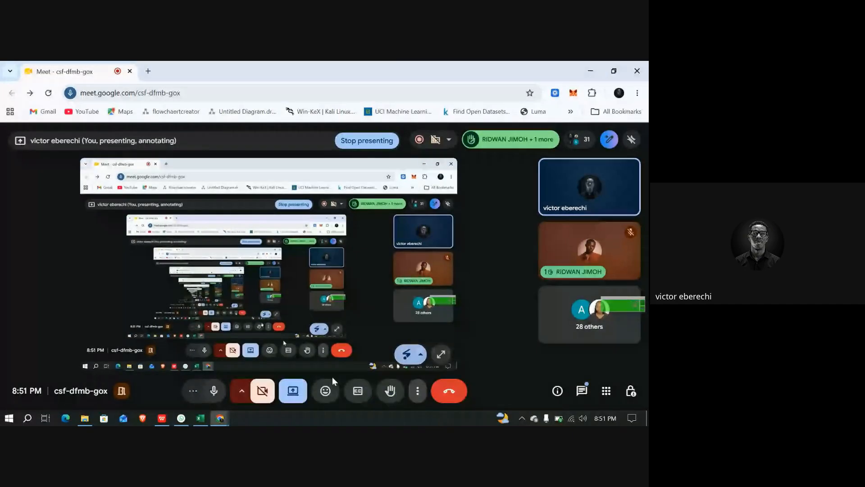
pyautogui.click(293, 391)
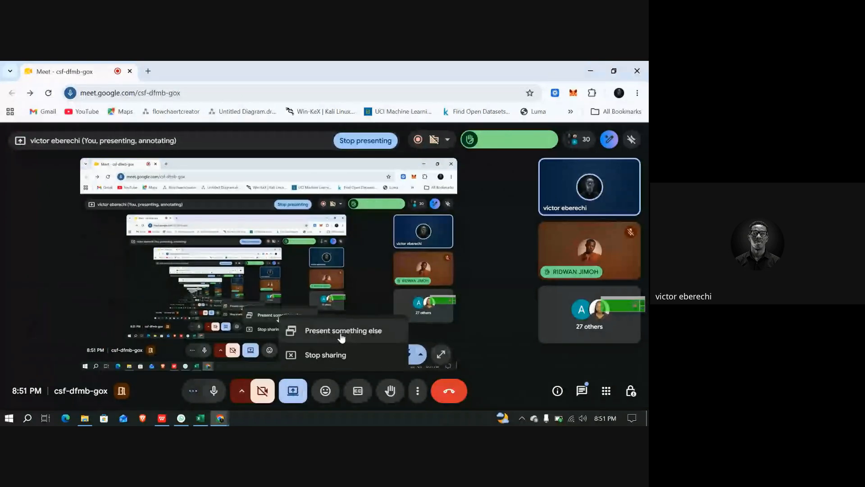
pyautogui.click(342, 333)
pyautogui.click(330, 152)
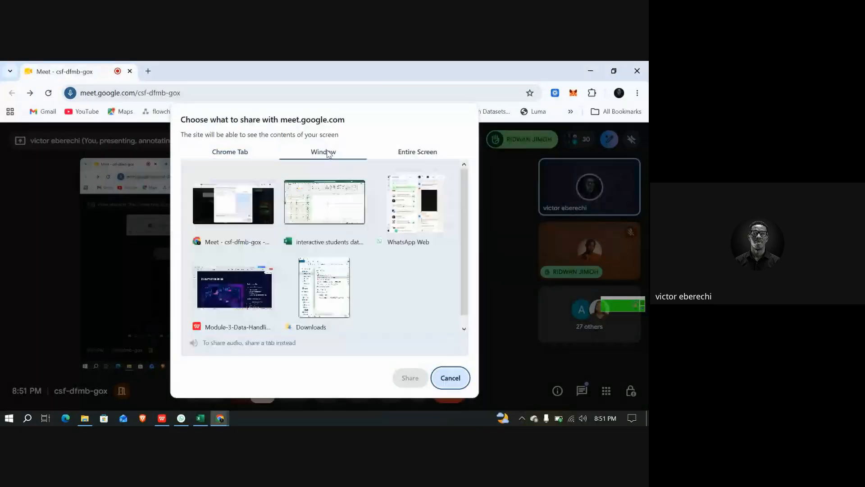
pyautogui.click(324, 205)
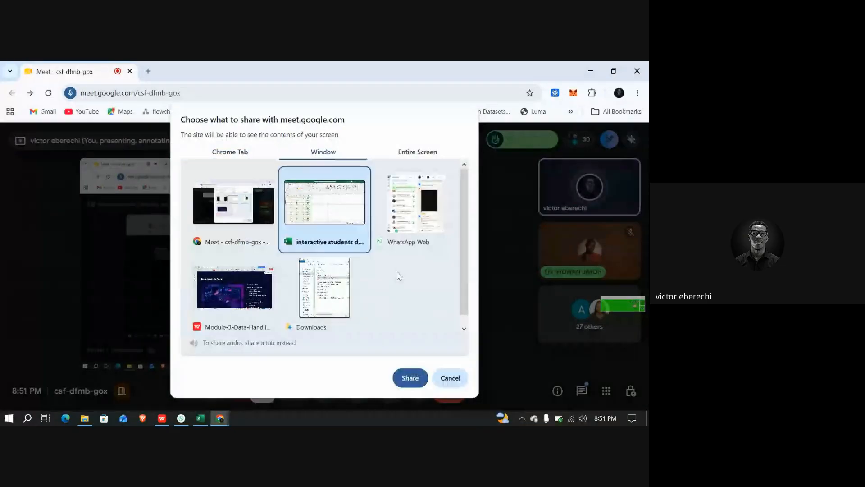
pyautogui.click(410, 378)
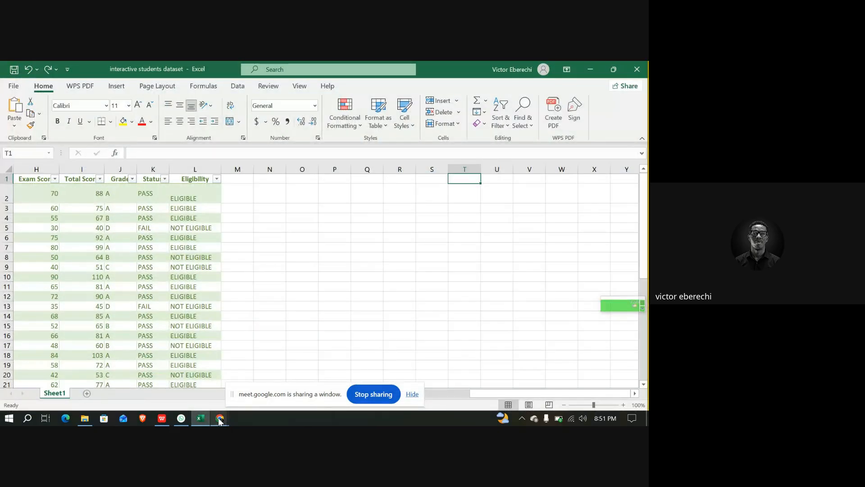
pyautogui.moveTo(220, 421)
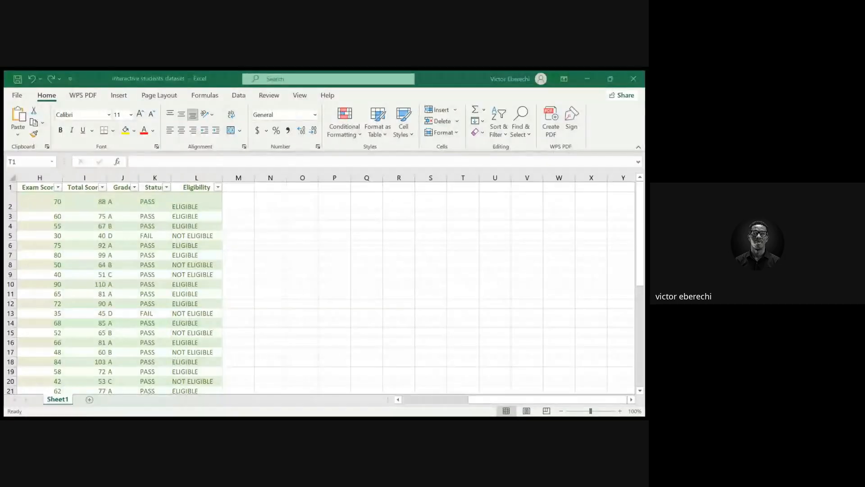
pyautogui.hscroll(-3, 170, 304)
pyautogui.hscroll(1, 170, 304)
pyautogui.scroll(-1, 170, 305)
pyautogui.scroll(1, 172, 305)
pyautogui.hscroll(1, 172, 305)
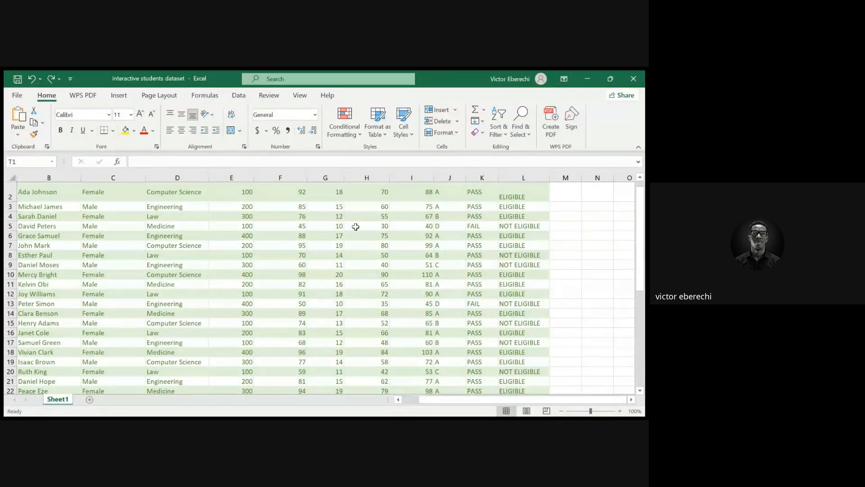
pyautogui.hotkey('alt', 'Tab')
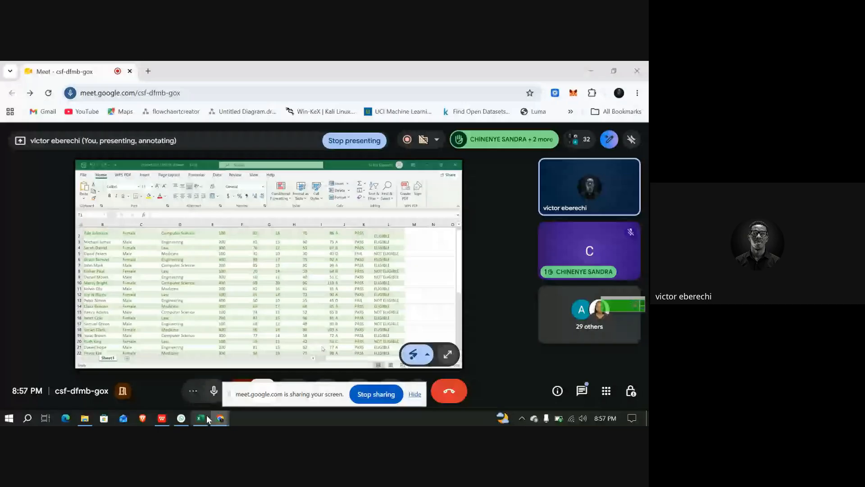
pyautogui.click(205, 418)
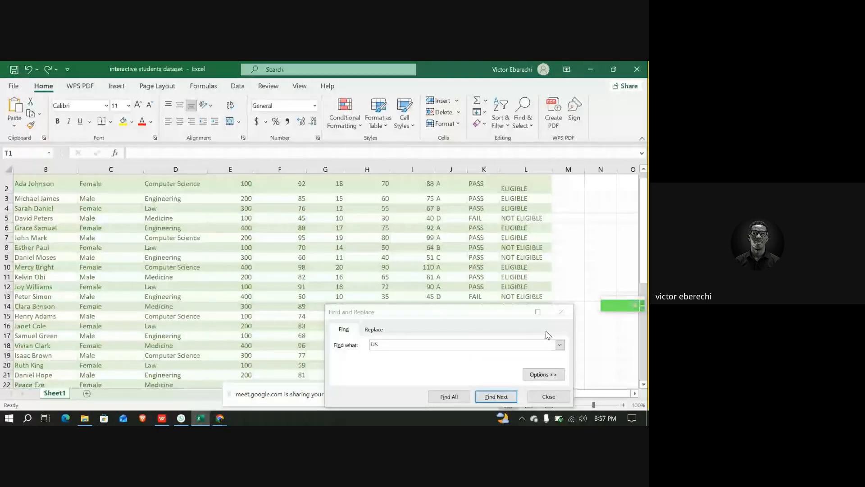
pyautogui.click(560, 310)
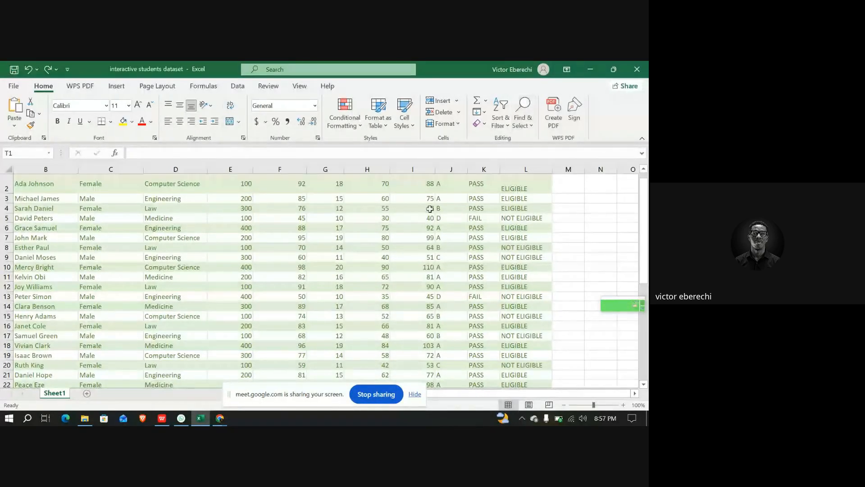
# Use Find to search the sheet for John and step to the next match
pyautogui.hotkey('ctrl', 'f')
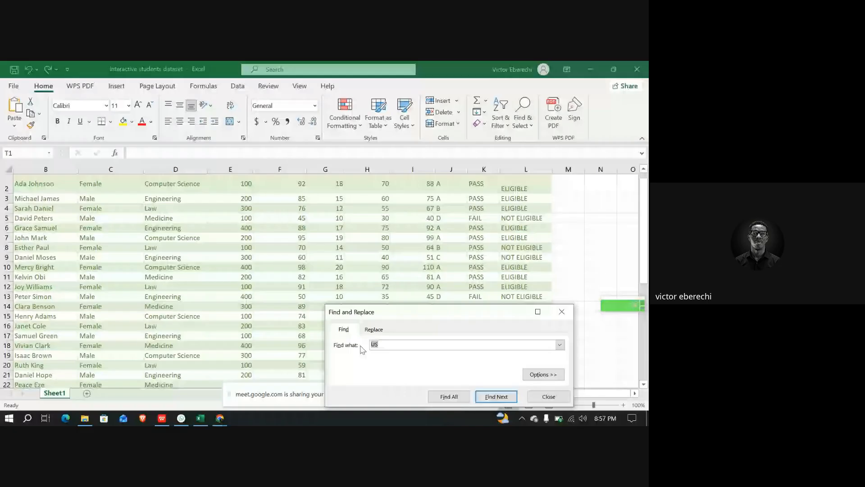
pyautogui.write('J')
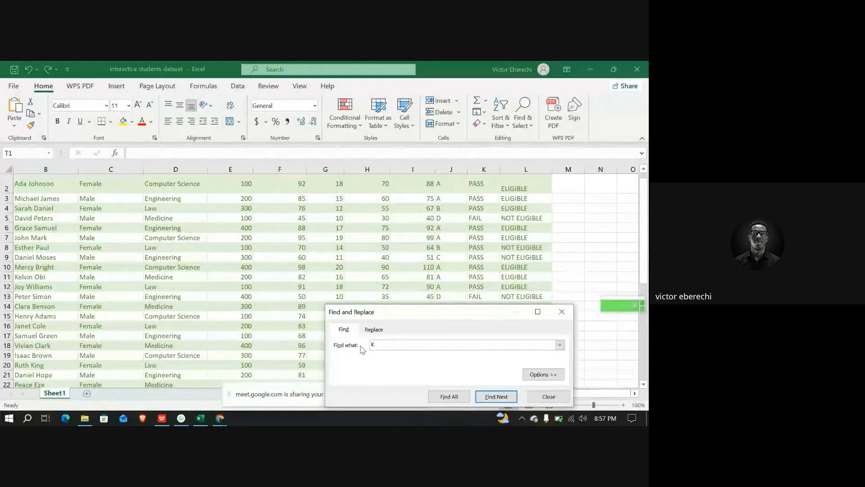
pyautogui.write('ohn')
pyautogui.press('Return')
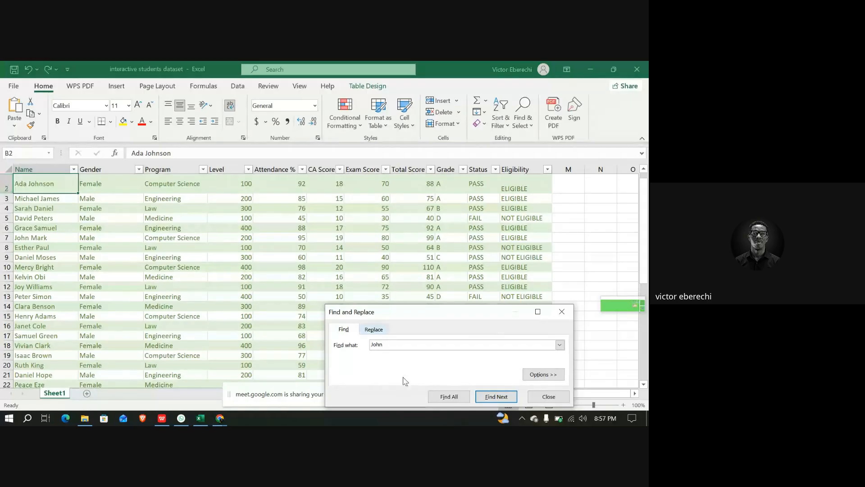
pyautogui.press('Return')
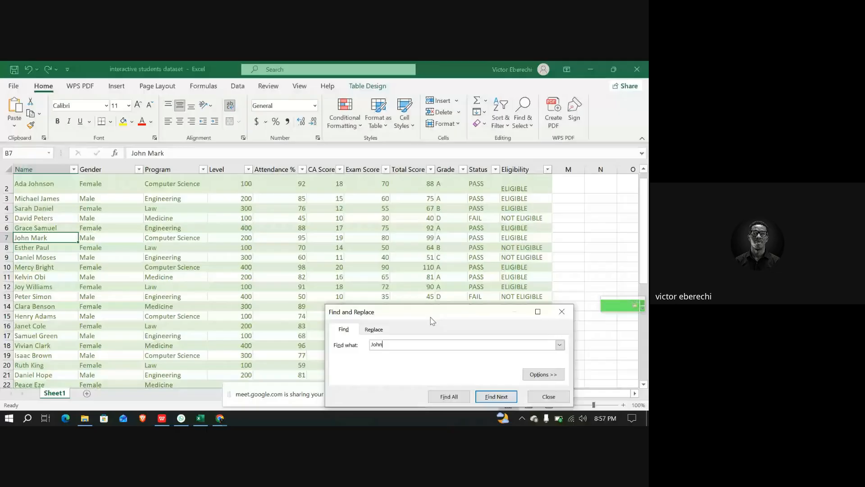
# Move the Find dialog aside and search the sheet for student ID ST020
pyautogui.moveTo(433, 321); pyautogui.dragTo(444, 266)
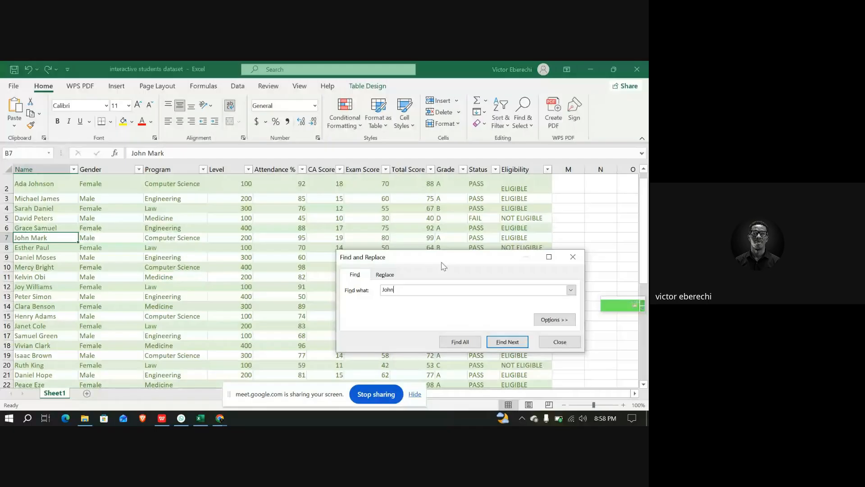
pyautogui.hscroll(-3, 149, 269)
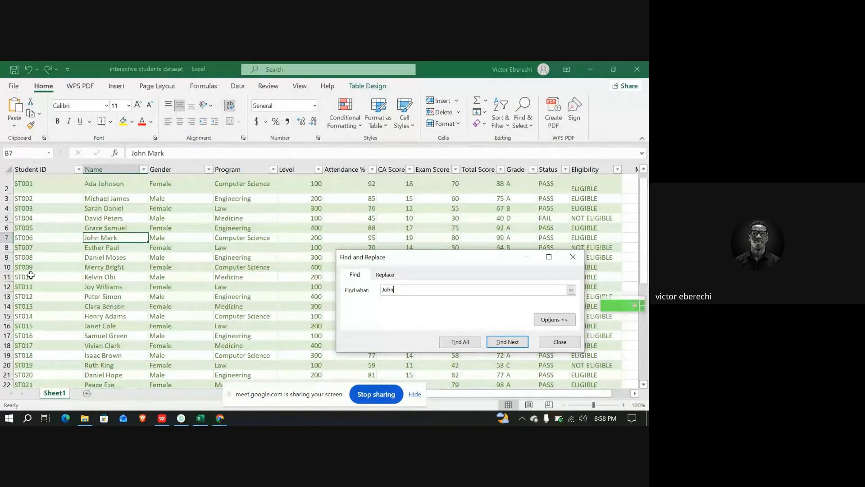
pyautogui.moveTo(400, 289); pyautogui.dragTo(374, 292)
pyautogui.write('ST020')
pyautogui.press('Return')
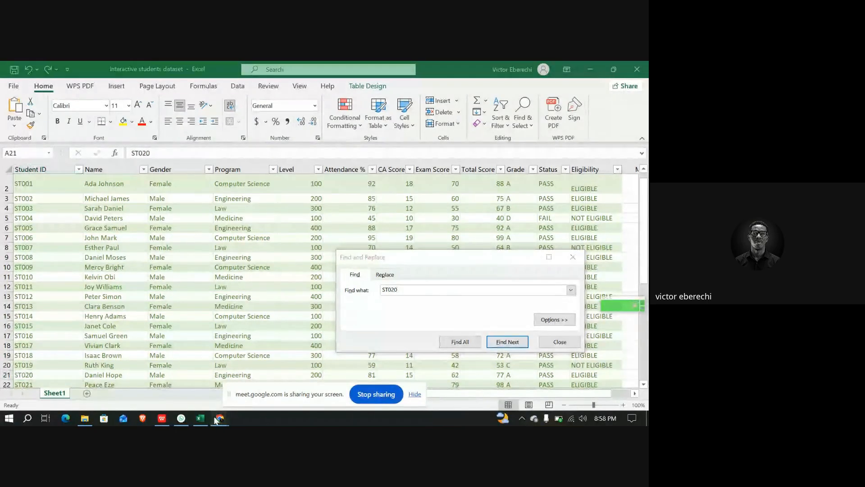
pyautogui.moveTo(219, 419)
pyautogui.click(174, 378)
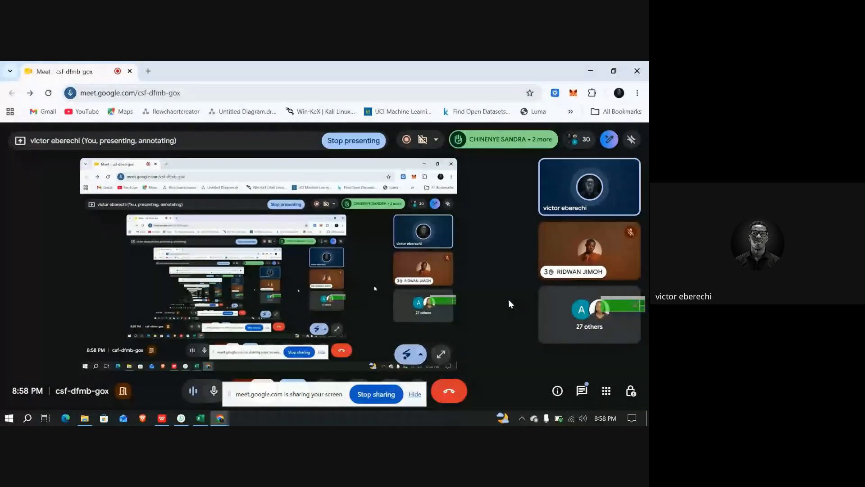
pyautogui.click(201, 419)
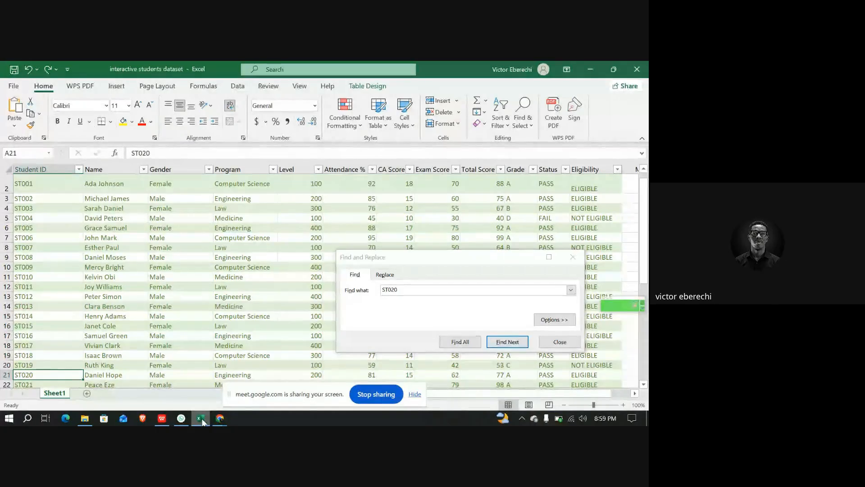
pyautogui.click(220, 418)
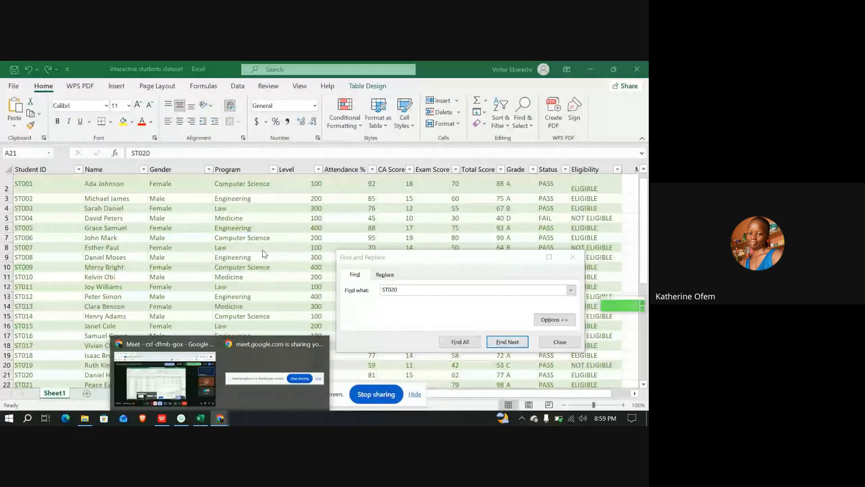
pyautogui.click(390, 265)
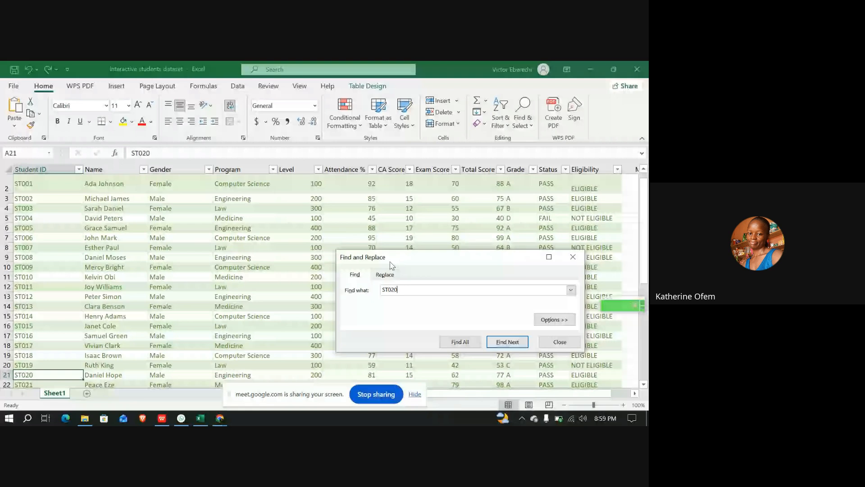
# Close the Find dialog and enter the formula =H2+I2 in cell Q2
pyautogui.click(572, 259)
pyautogui.hscroll(7, 493, 253)
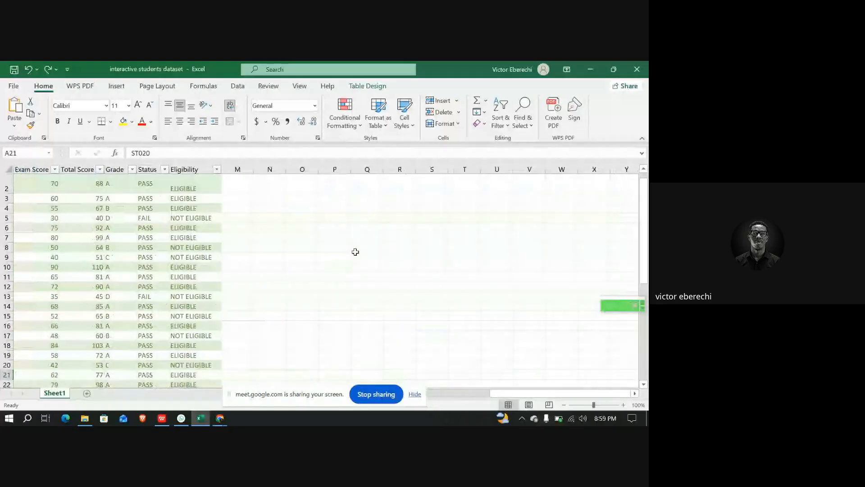
pyautogui.click(375, 190)
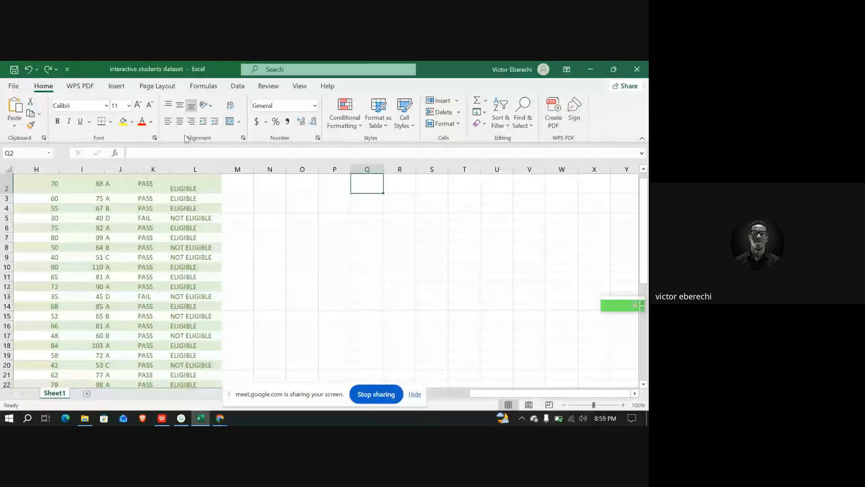
pyautogui.click(168, 151)
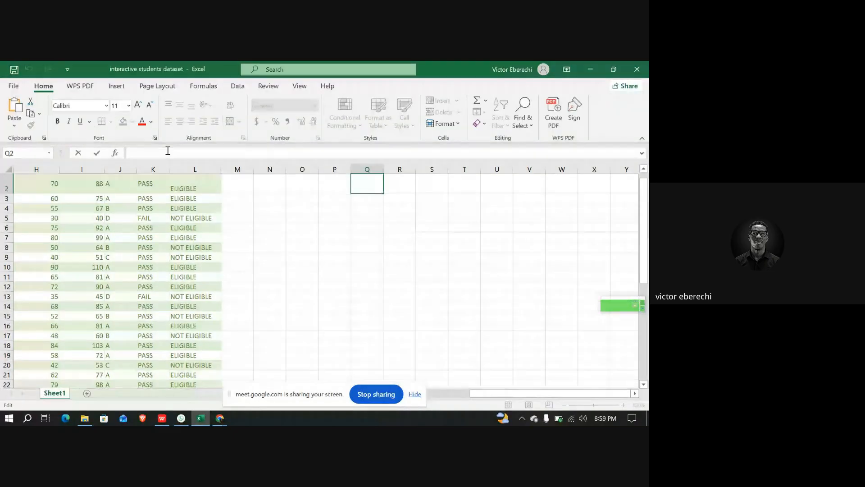
pyautogui.write('=')
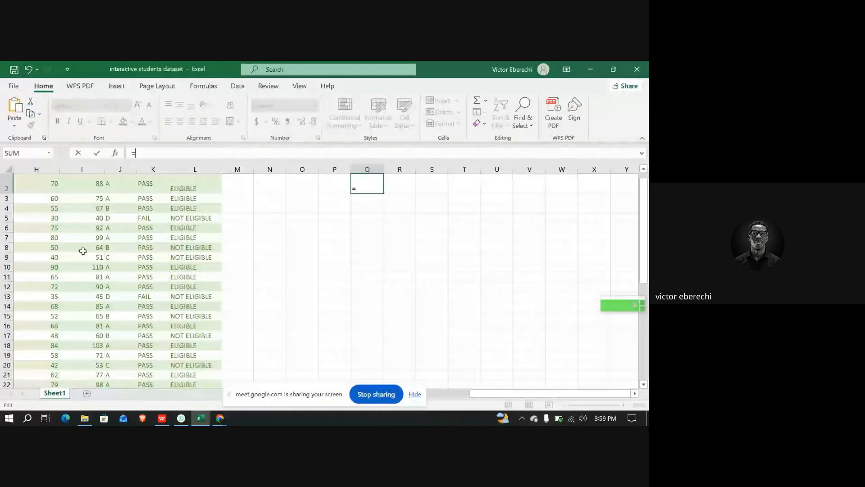
pyautogui.scroll(2, 82, 249)
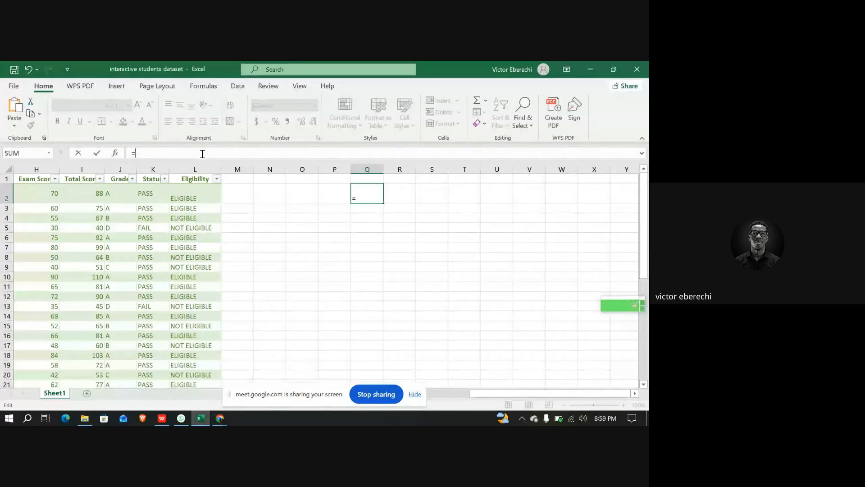
pyautogui.write('H2')
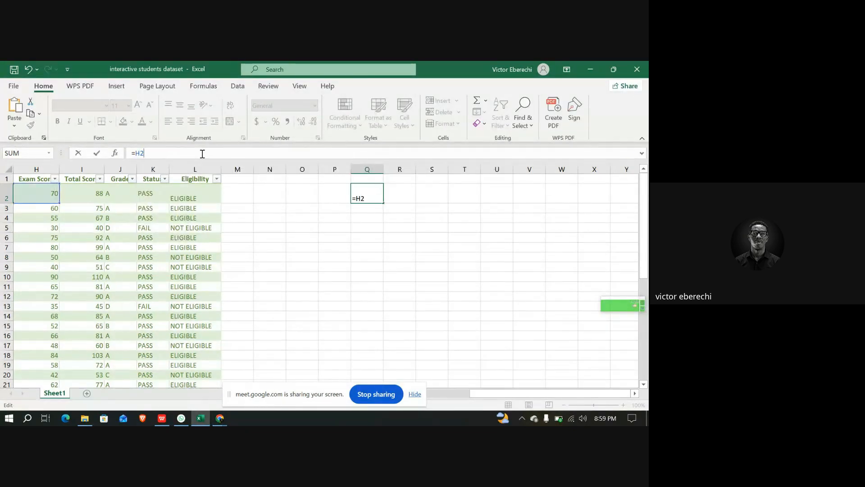
pyautogui.write('+I2')
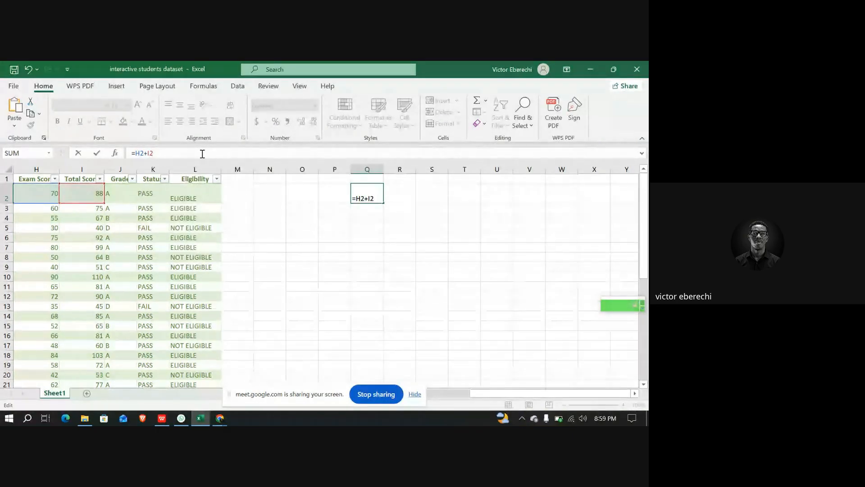
pyautogui.hotkey('ctrl', 'Return')
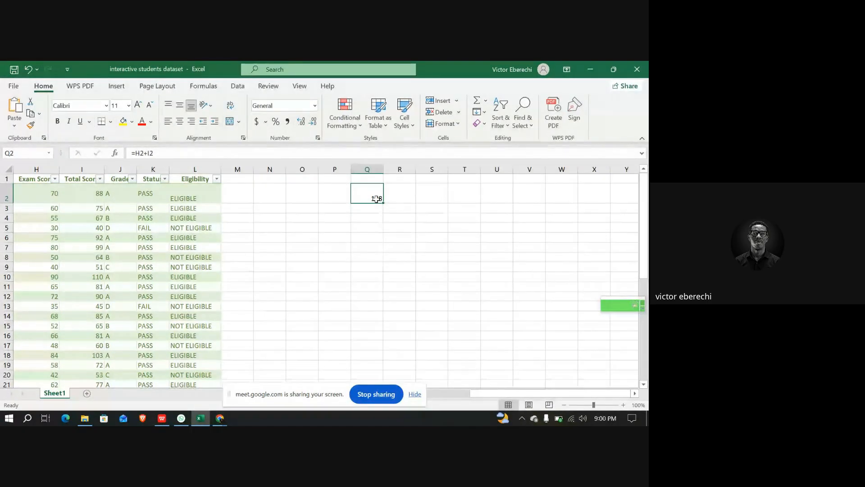
# Replace the formula in cell Q2 with =SUM(H2,I2)
pyautogui.moveTo(154, 154); pyautogui.dragTo(123, 156)
pyautogui.press('BackSpace')
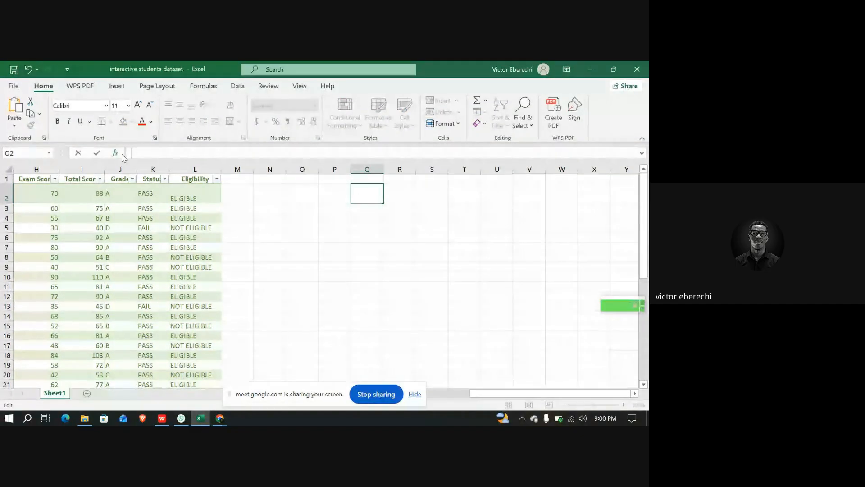
pyautogui.write('=')
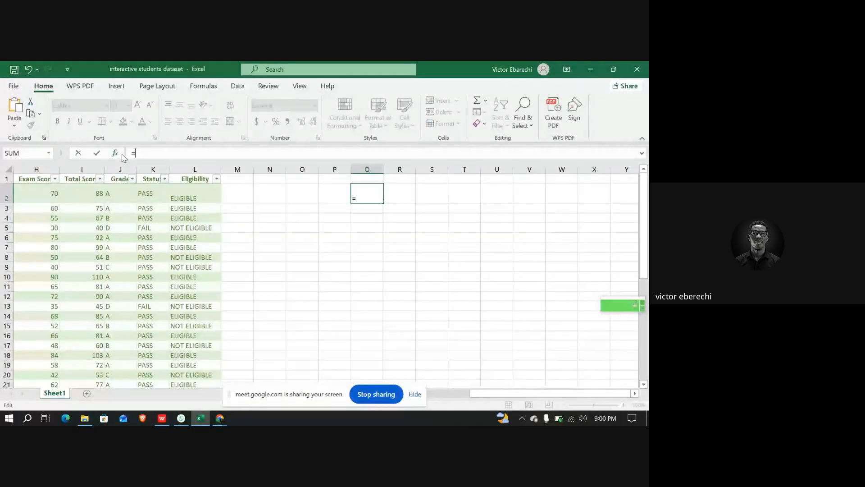
pyautogui.write('SUM')
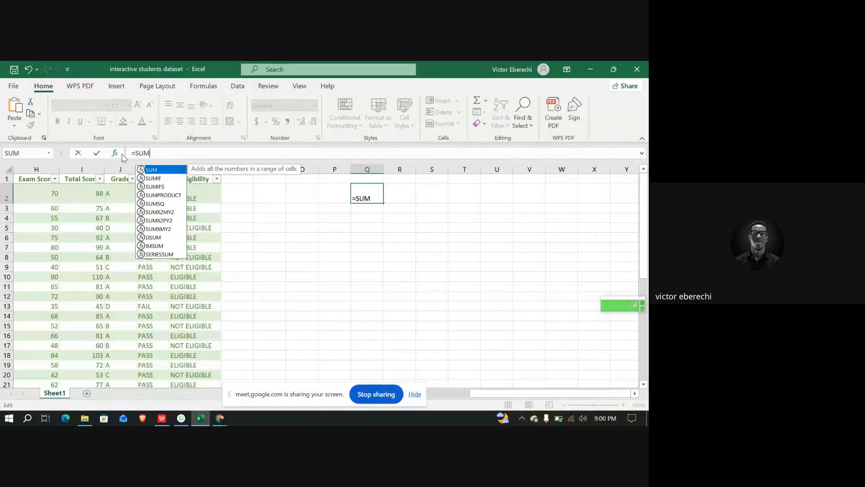
pyautogui.write('(')
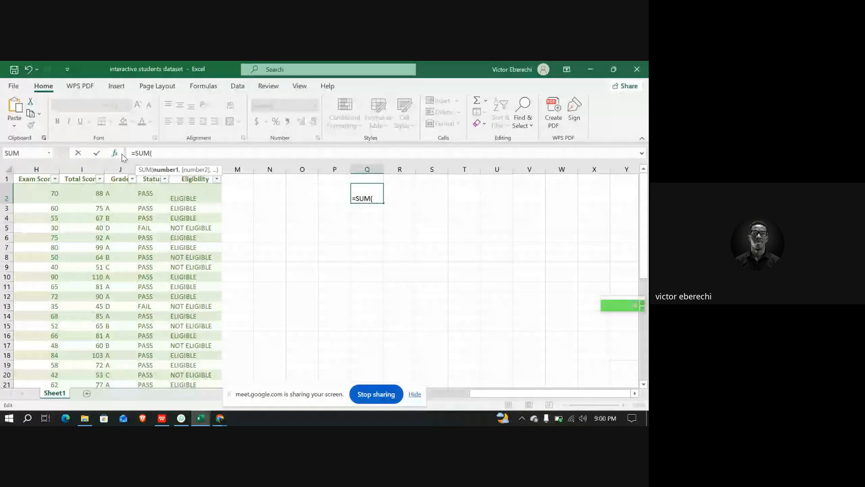
pyautogui.write('H2')
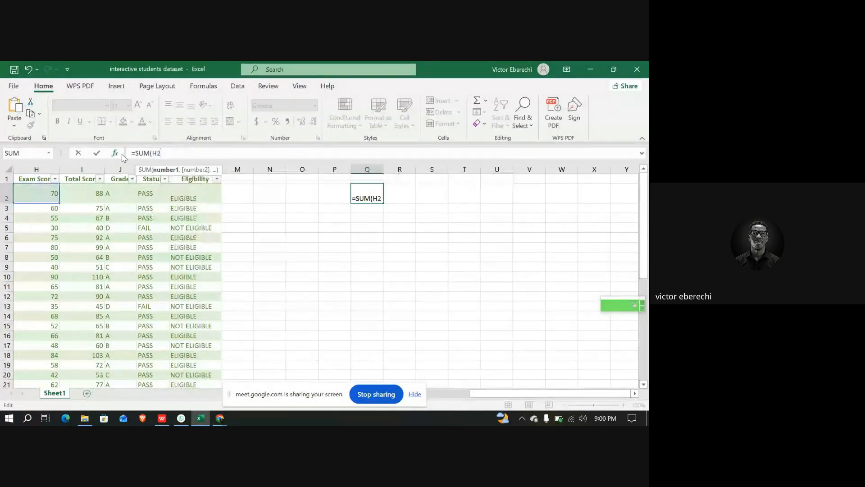
pyautogui.write(',')
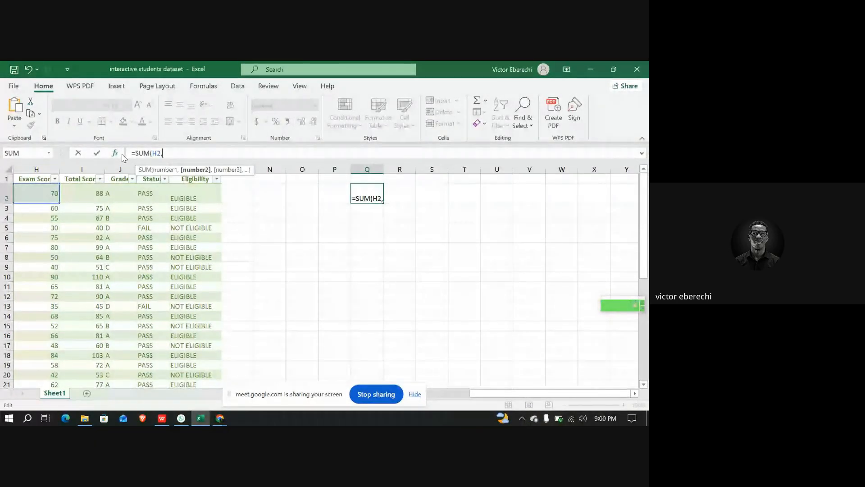
pyautogui.write('I')
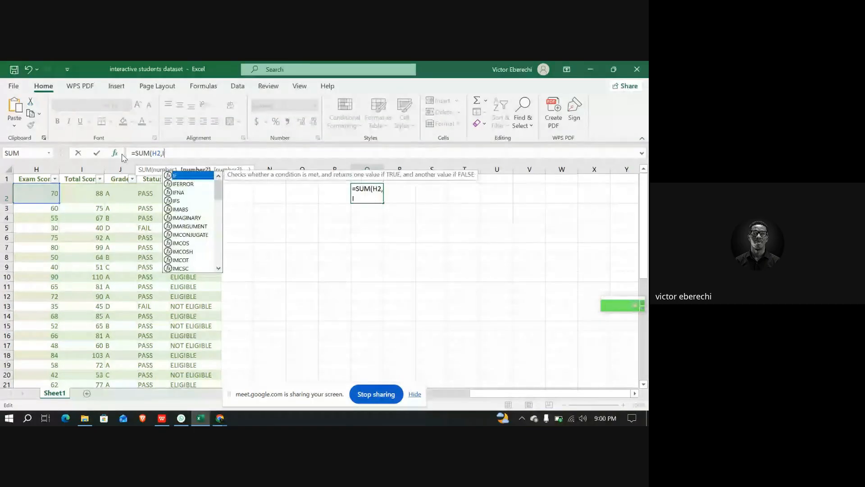
pyautogui.write('2)')
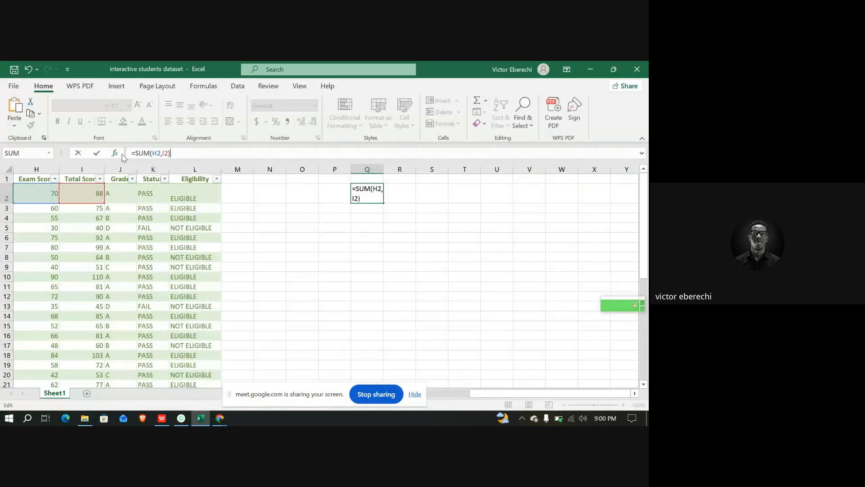
pyautogui.press('Return')
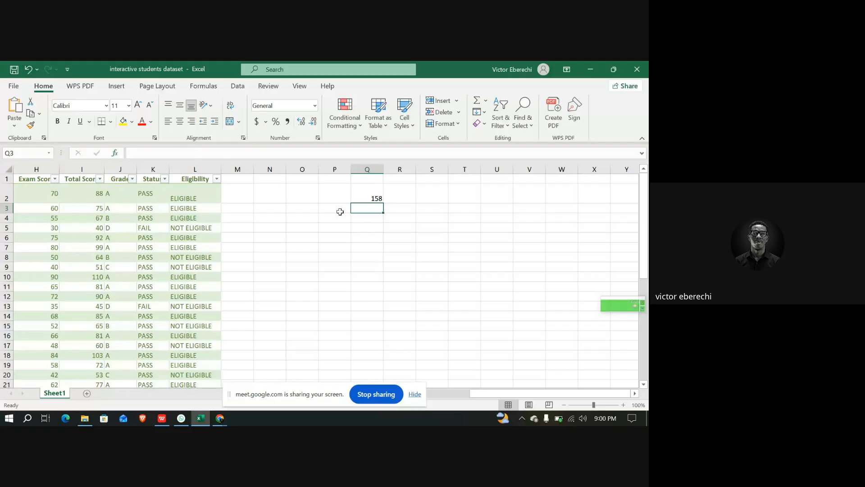
pyautogui.click(363, 195)
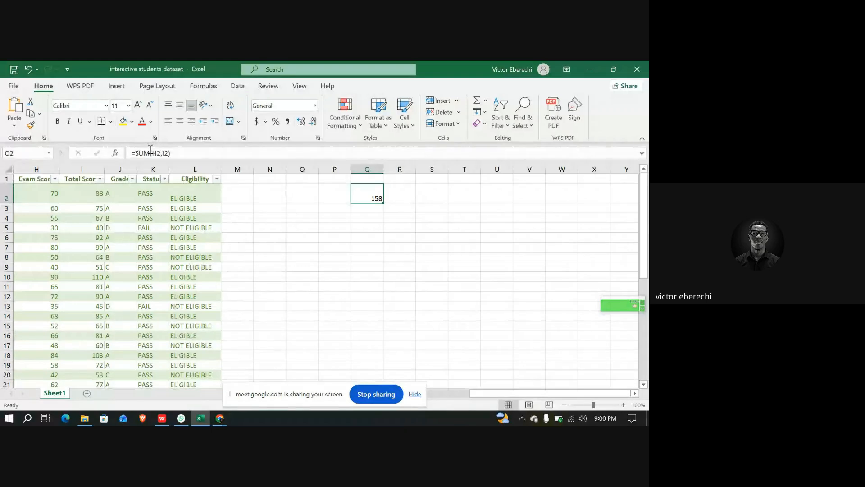
pyautogui.moveTo(150, 153); pyautogui.dragTo(135, 153)
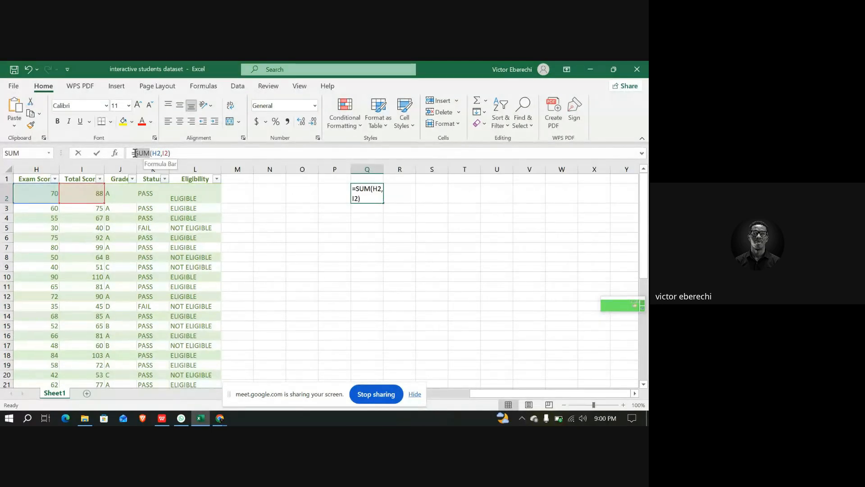
pyautogui.click(161, 153)
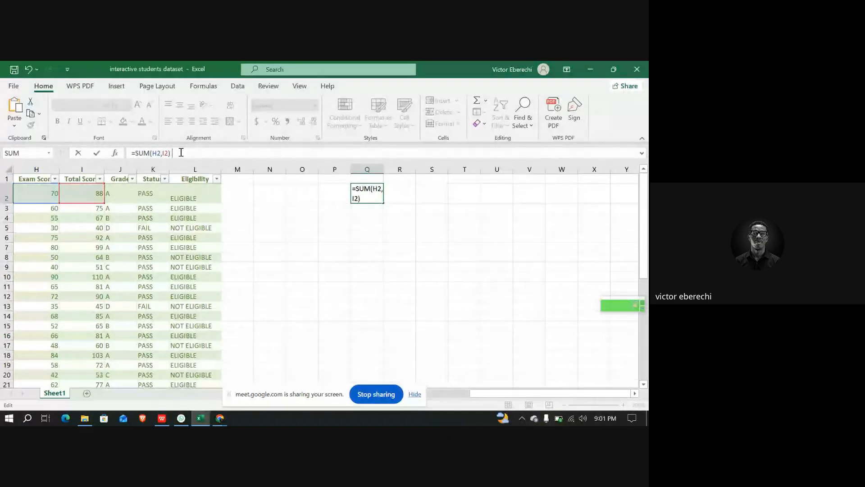
pyautogui.write('+')
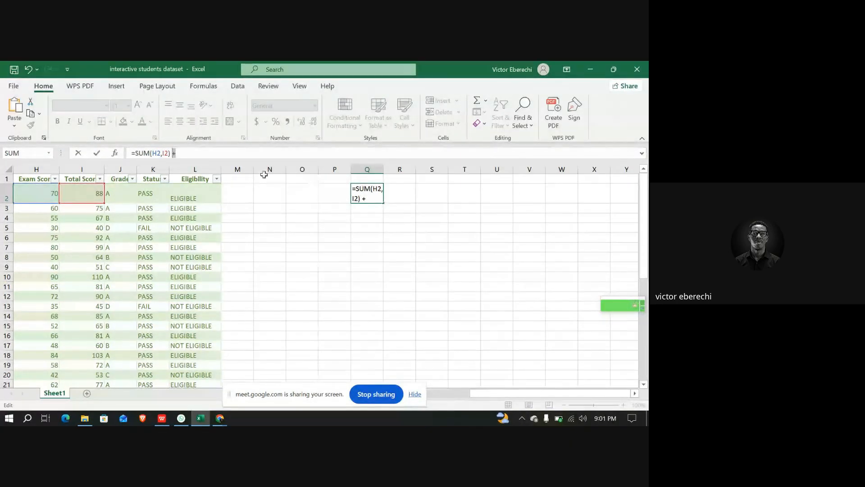
pyautogui.press('BackSpace')
pyautogui.click(385, 225)
# Fill the Q2 formula down through Q17
pyautogui.click(370, 198)
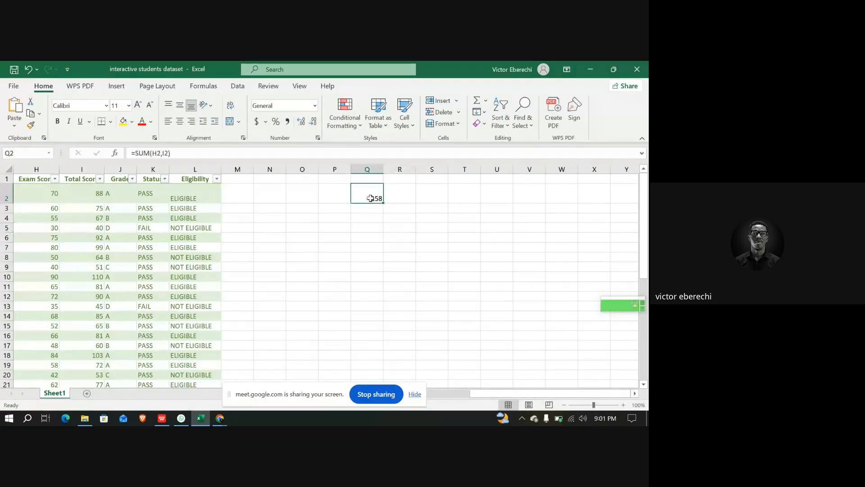
pyautogui.moveTo(370, 199); pyautogui.dragTo(364, 346)
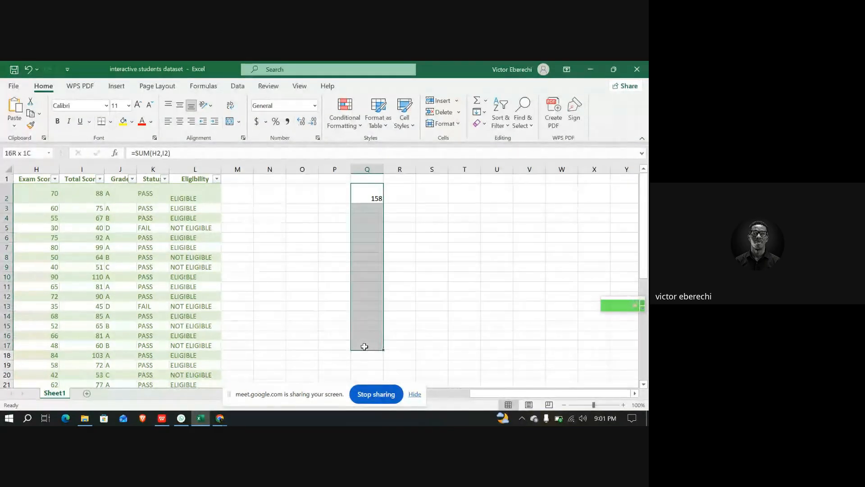
pyautogui.hotkey('ctrl', 'd')
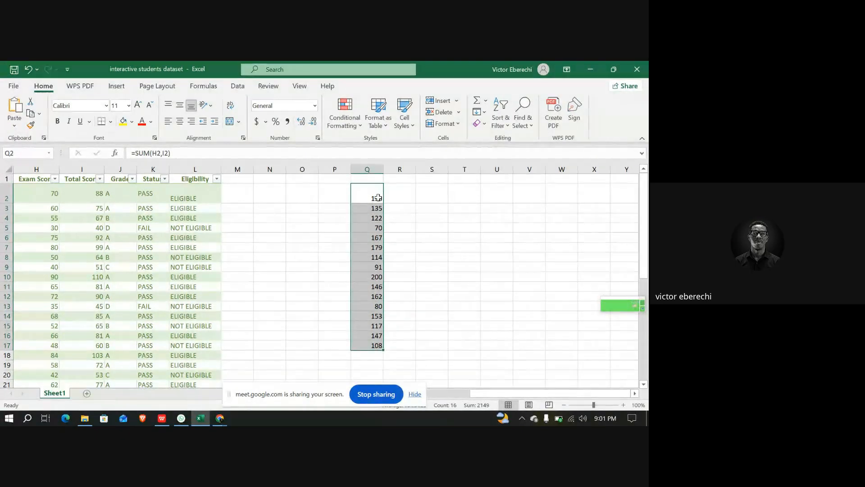
# Enter the formula =Q3 in cell Q2
pyautogui.press('BackSpace')
pyautogui.hotkey('ctrl', 'z')
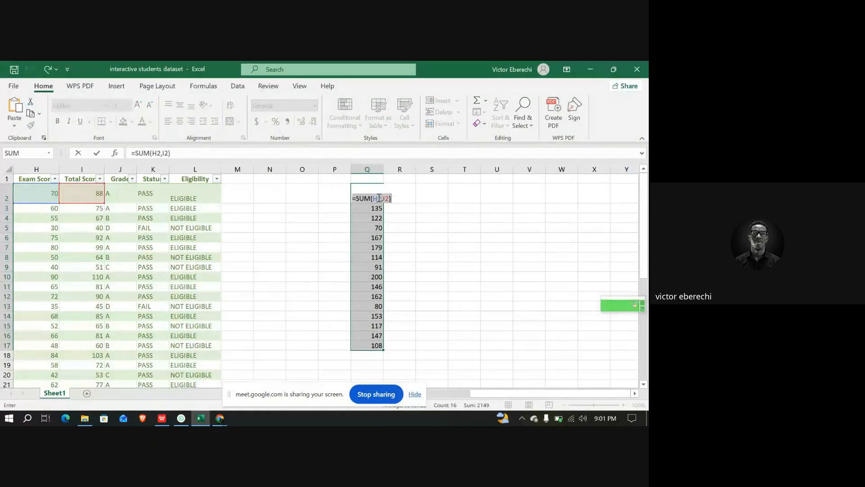
pyautogui.hotkey('ctrl', 'z')
pyautogui.hotkey('ctrl', 'z')
pyautogui.write('=')
pyautogui.click(371, 206)
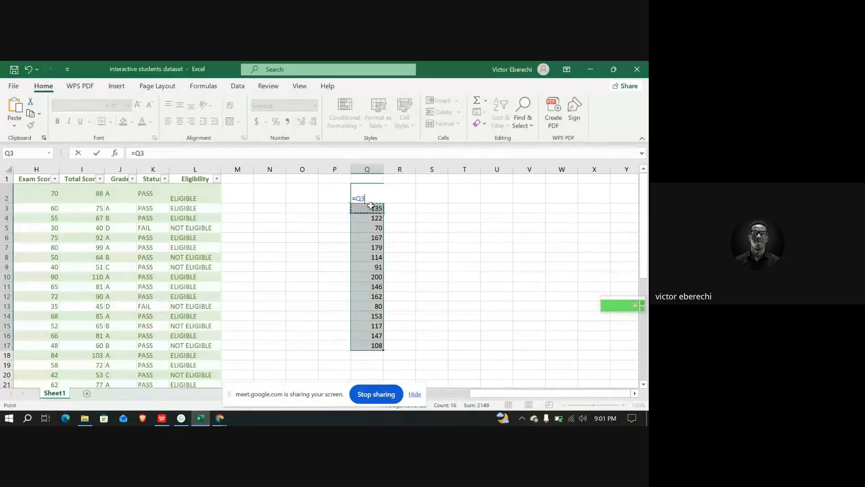
pyautogui.press('Return')
# Select column Q and clear all of its contents
pyautogui.click(366, 177)
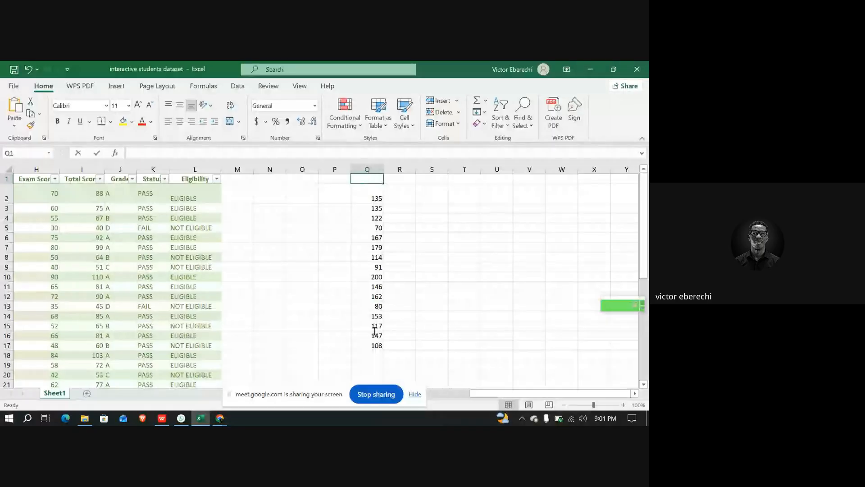
pyautogui.doubleClick(367, 181)
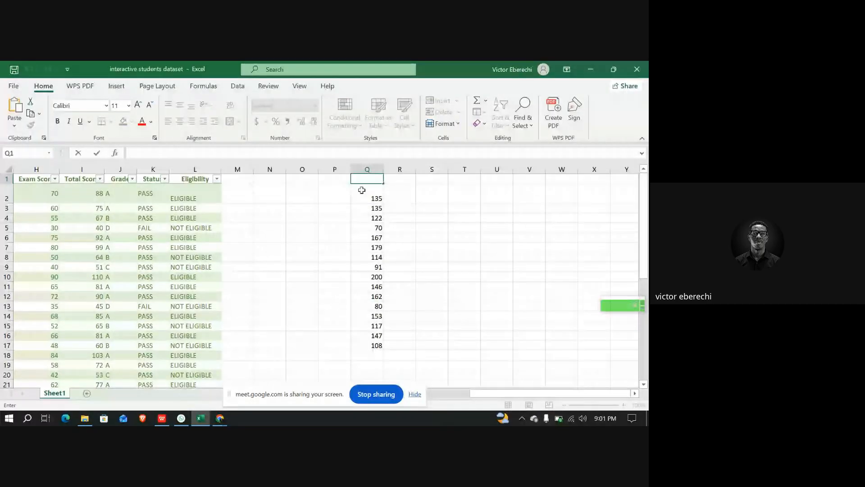
pyautogui.click(359, 187)
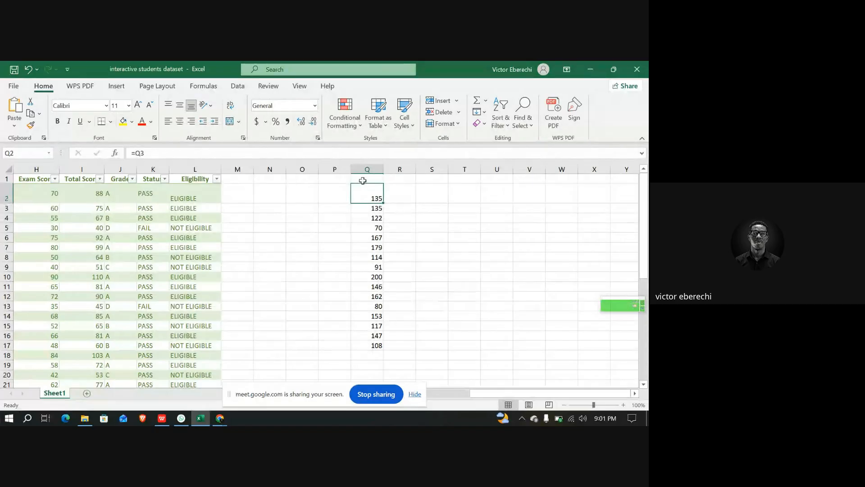
pyautogui.moveTo(361, 180); pyautogui.dragTo(377, 347)
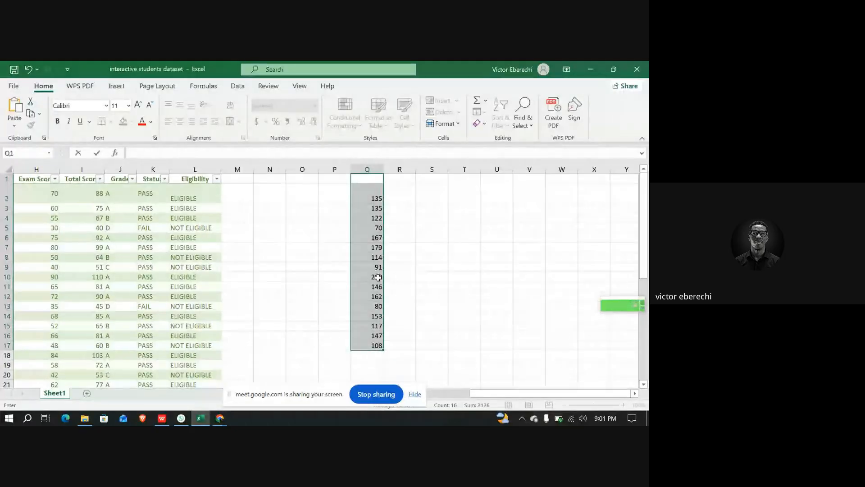
pyautogui.click(334, 178)
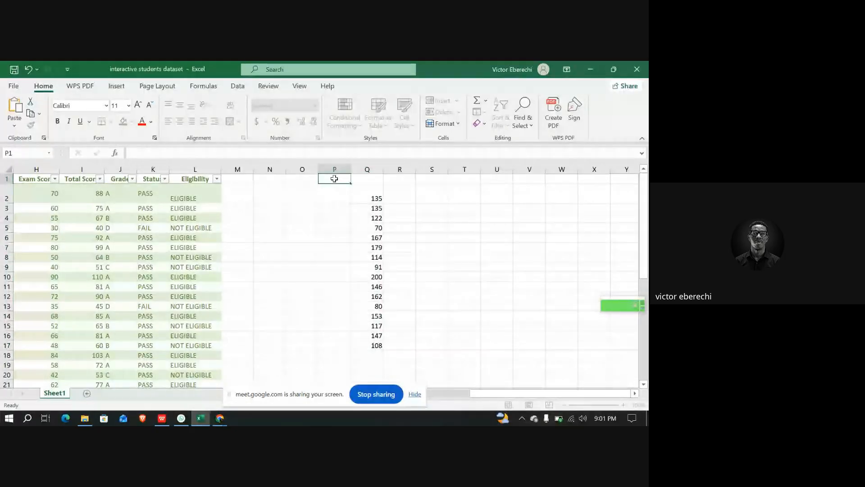
pyautogui.click(368, 169)
pyautogui.press('Delete')
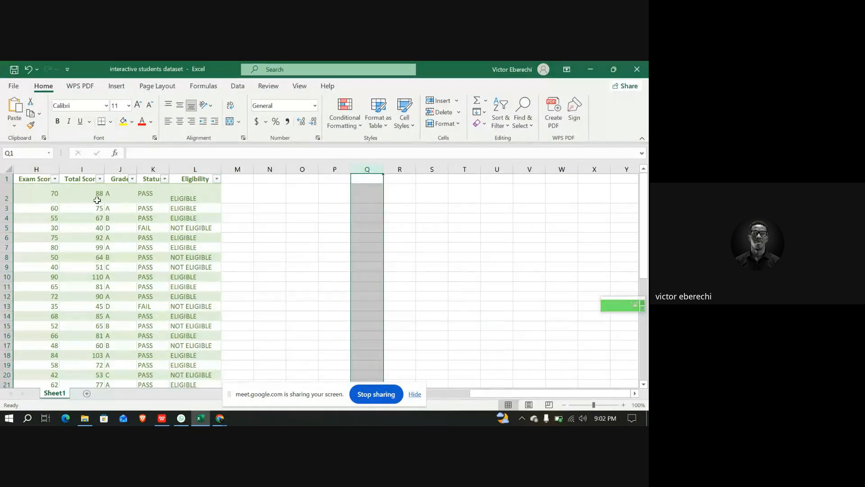
# Try to copy the Total Score formula =SUM(G2,H2) from cell I2 into cell Q2
pyautogui.click(80, 197)
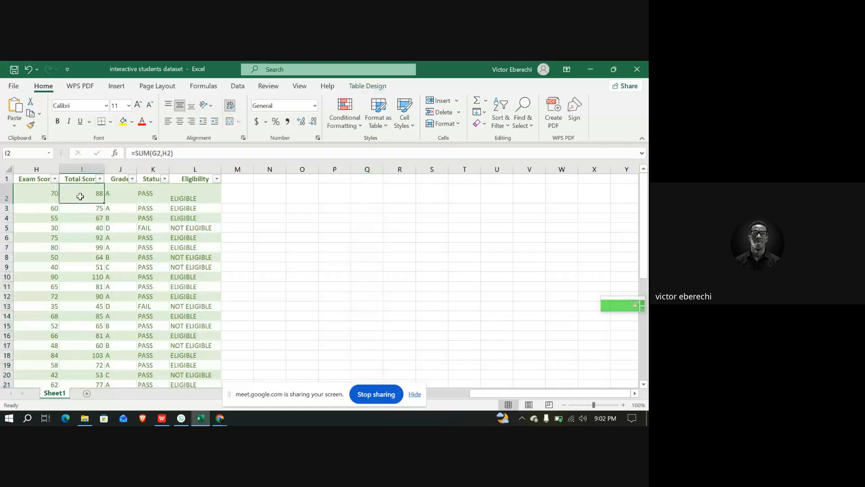
pyautogui.click(173, 152)
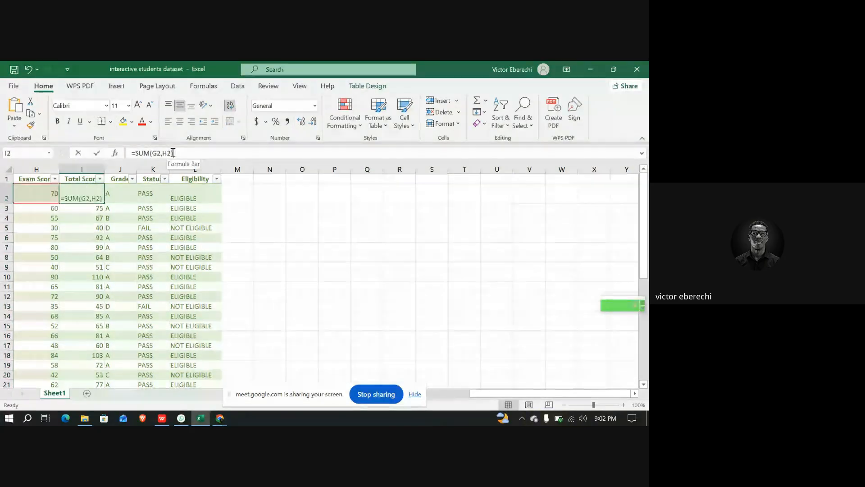
pyautogui.moveTo(173, 152); pyautogui.dragTo(129, 156)
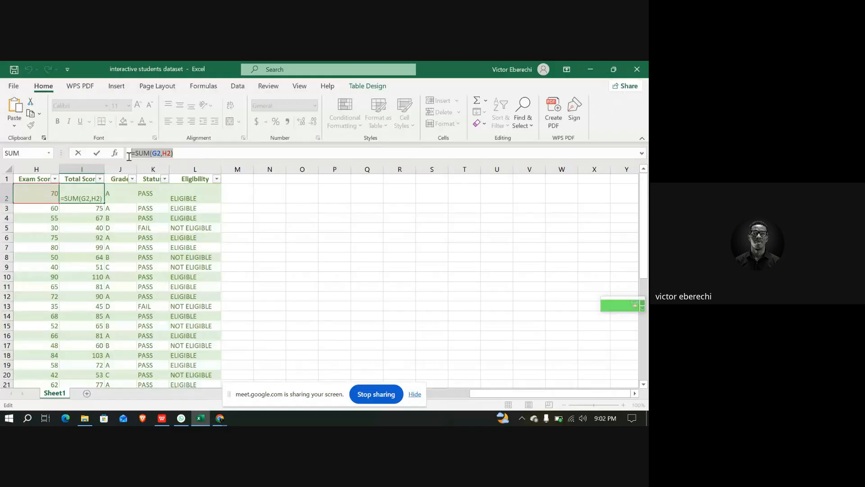
pyautogui.click(370, 192)
pyautogui.hotkey('ctrl', 'v')
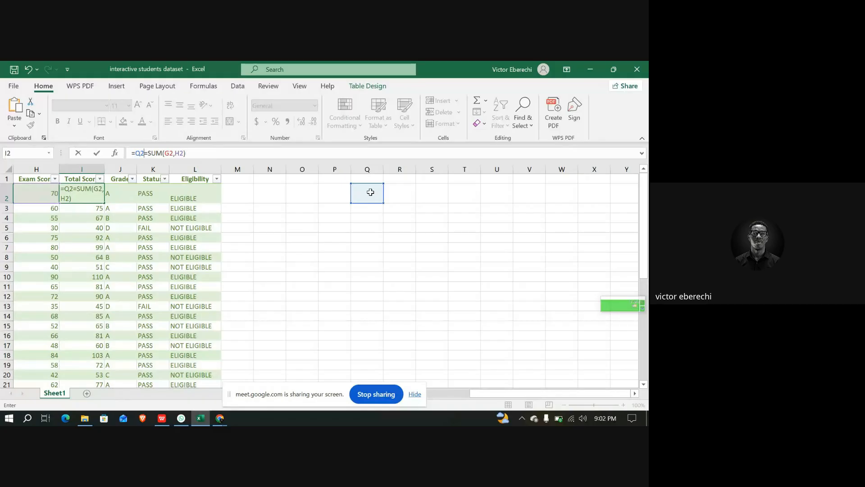
pyautogui.hotkey('ctrl', 'z')
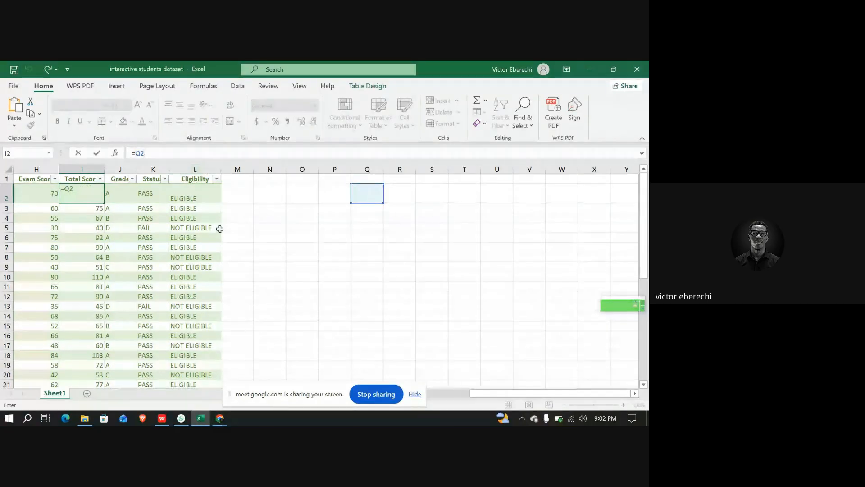
pyautogui.hotkey('ctrl', 'v')
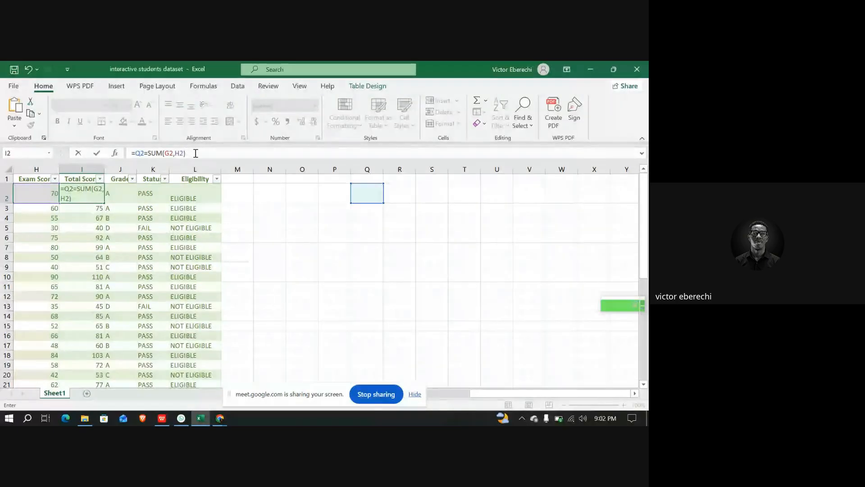
pyautogui.hotkey('ctrl', 'z')
pyautogui.click(246, 216)
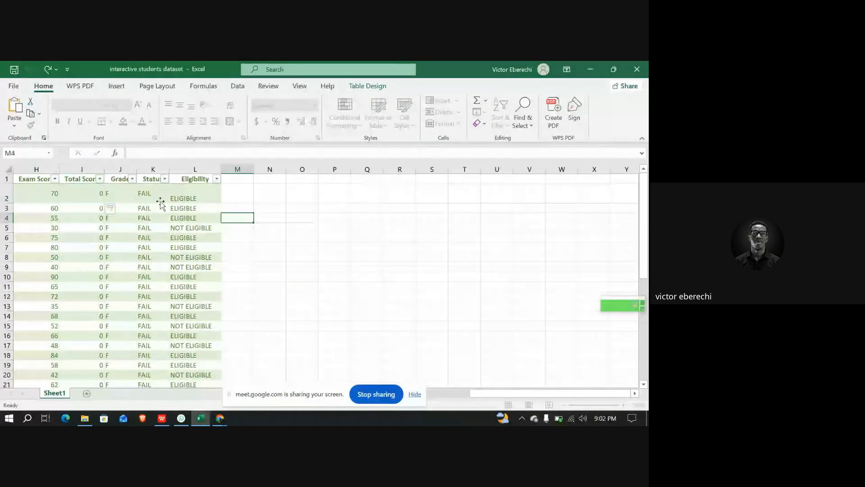
pyautogui.click(89, 188)
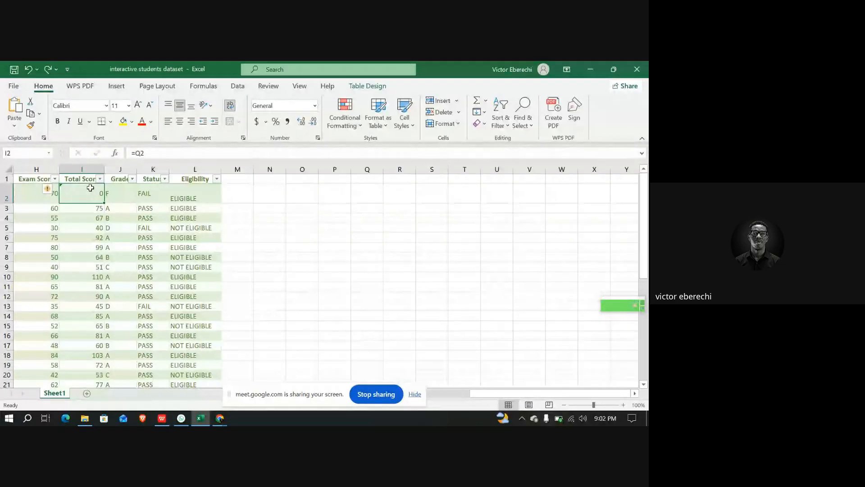
pyautogui.hotkey('ctrl', 'v')
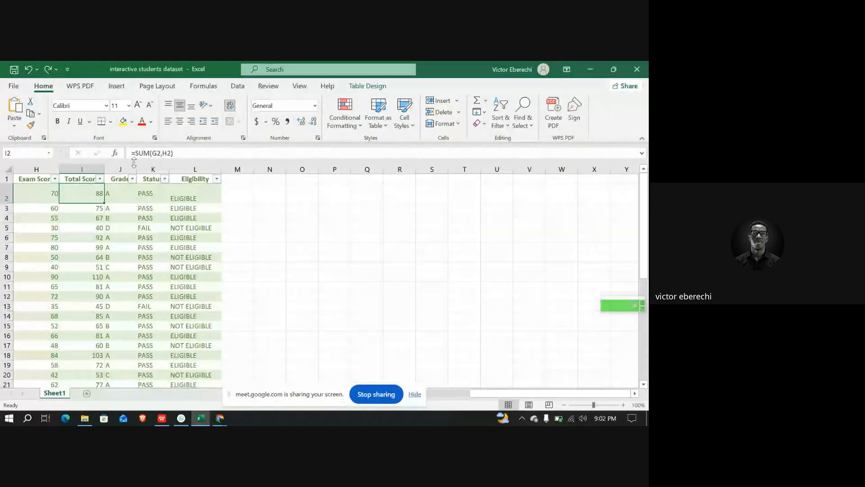
pyautogui.click(186, 154)
pyautogui.press('Return')
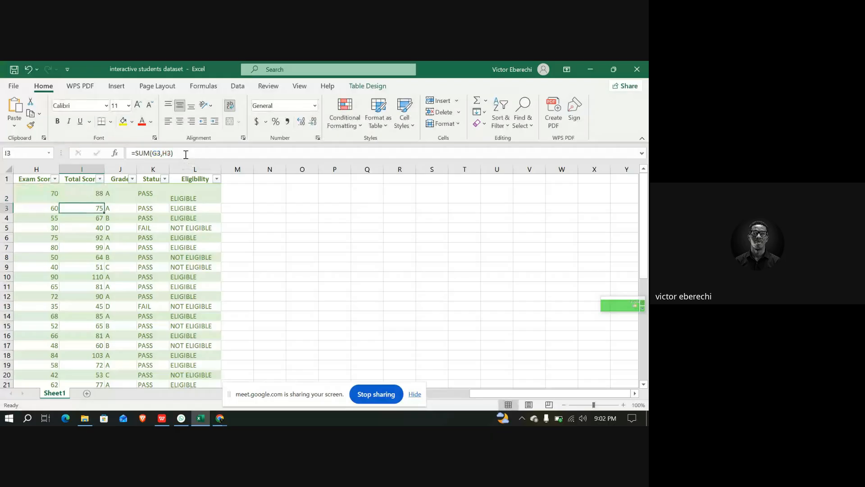
pyautogui.moveTo(176, 153); pyautogui.dragTo(127, 153)
pyautogui.hotkey('ctrl', 'c')
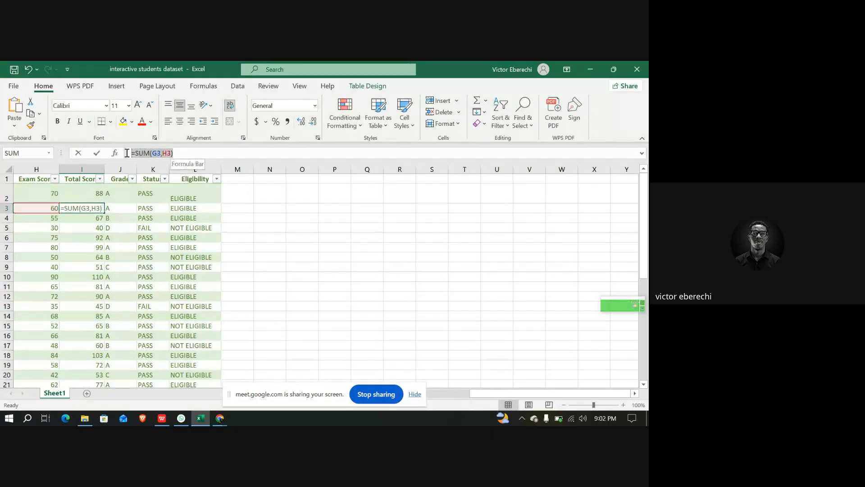
pyautogui.write('=')
pyautogui.click(371, 197)
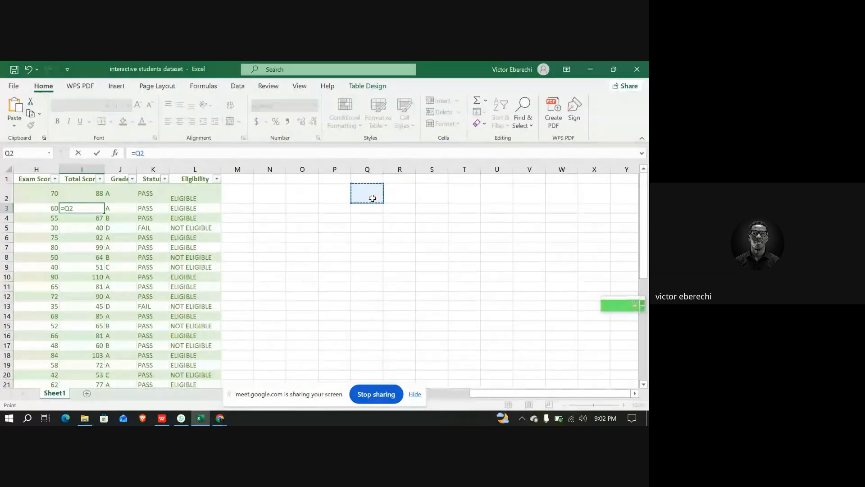
pyautogui.hotkey('ctrl', 'v')
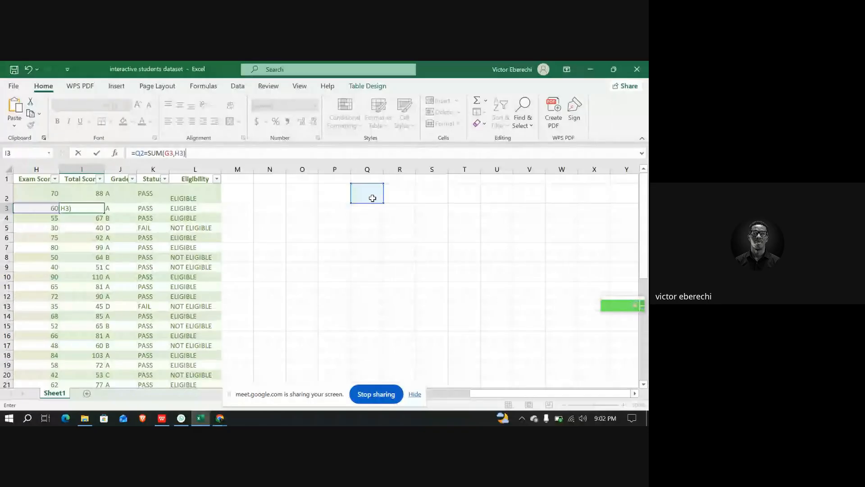
pyautogui.hotkey('ctrl', 'z')
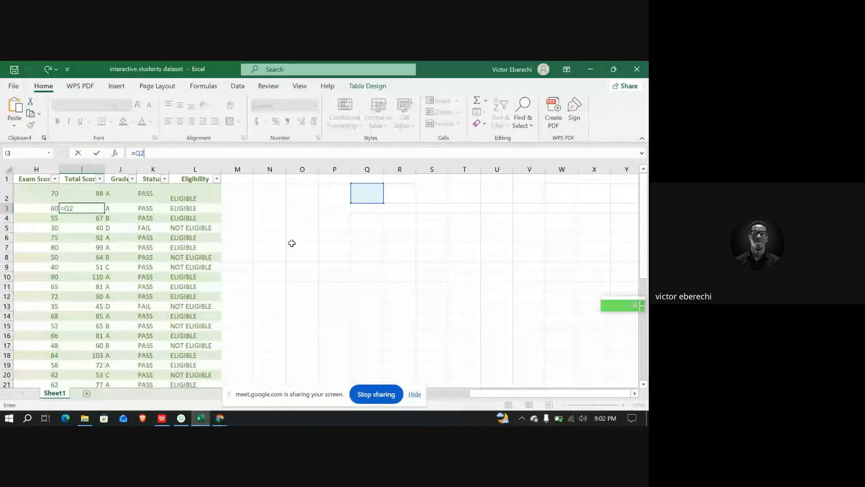
pyautogui.hotkey('ctrl', 'v')
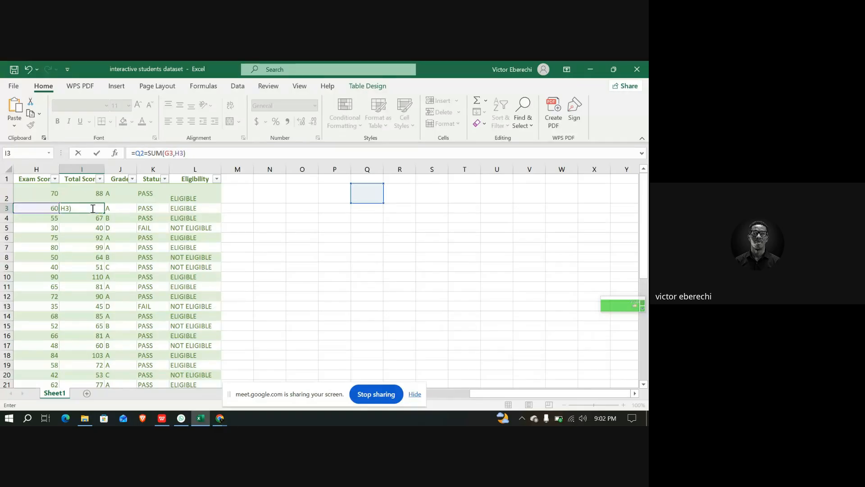
pyautogui.click(93, 208)
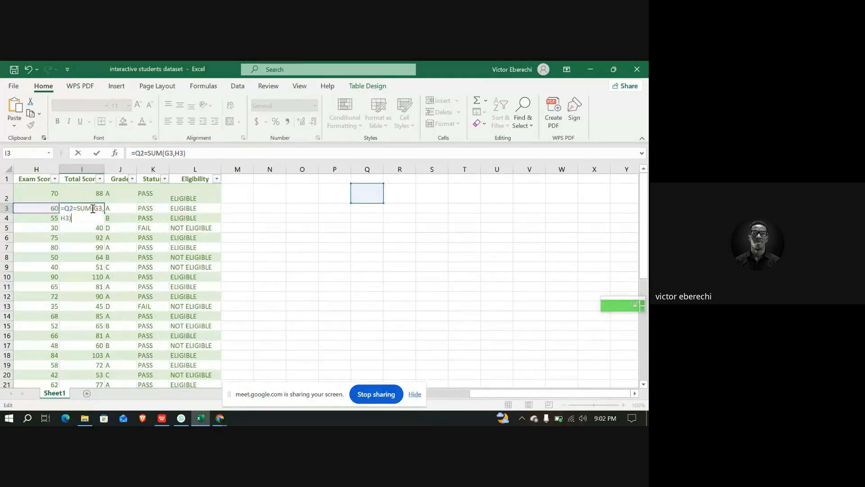
pyautogui.click(142, 153)
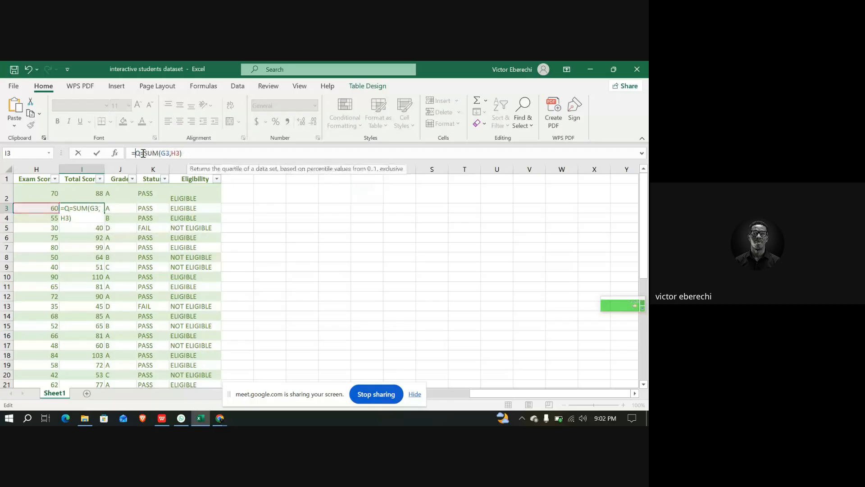
pyautogui.press('BackSpace')
pyautogui.press('BackSpace')
pyautogui.press('BackSpace')
pyautogui.press('Return')
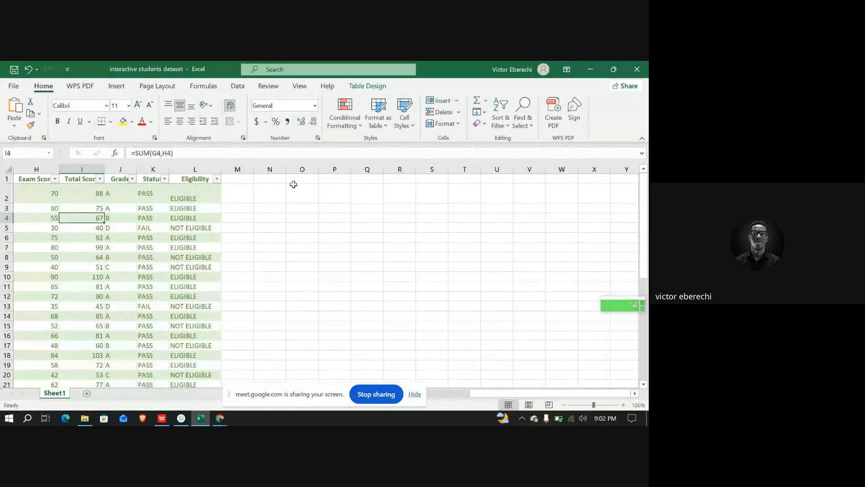
# Enter the formula =SUM(H2,I2) in cell O2
pyautogui.click(278, 194)
pyautogui.click(308, 195)
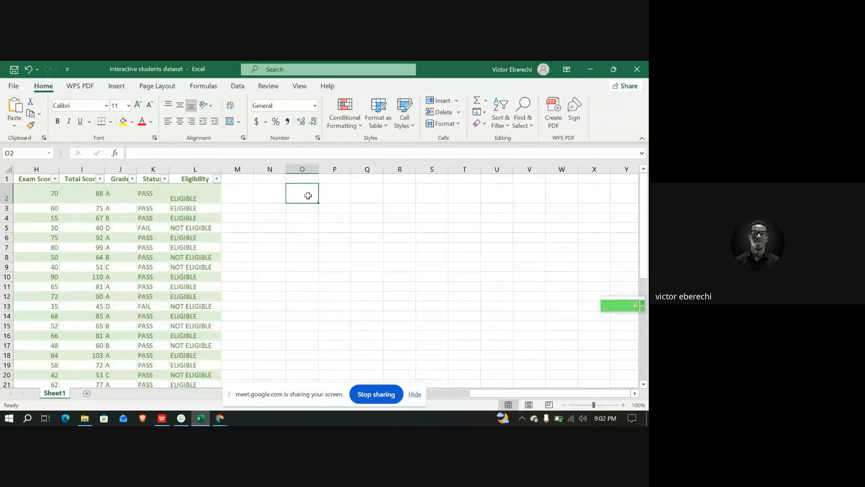
pyautogui.write('=')
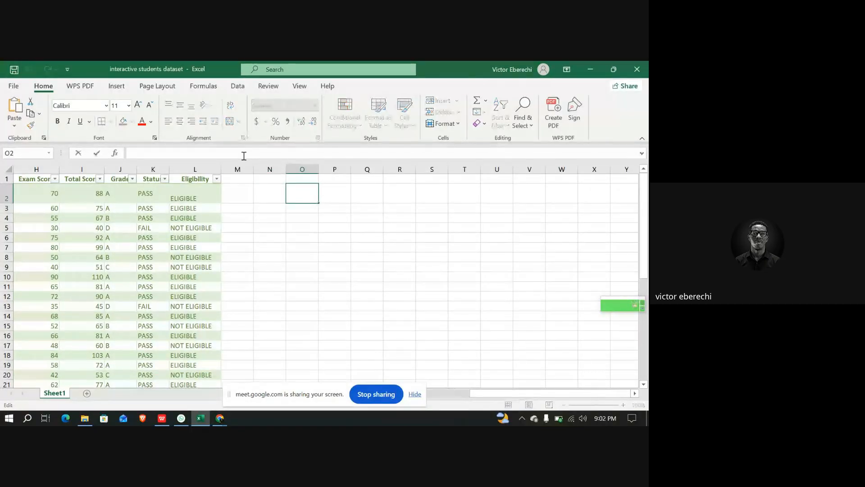
pyautogui.write('SUM')
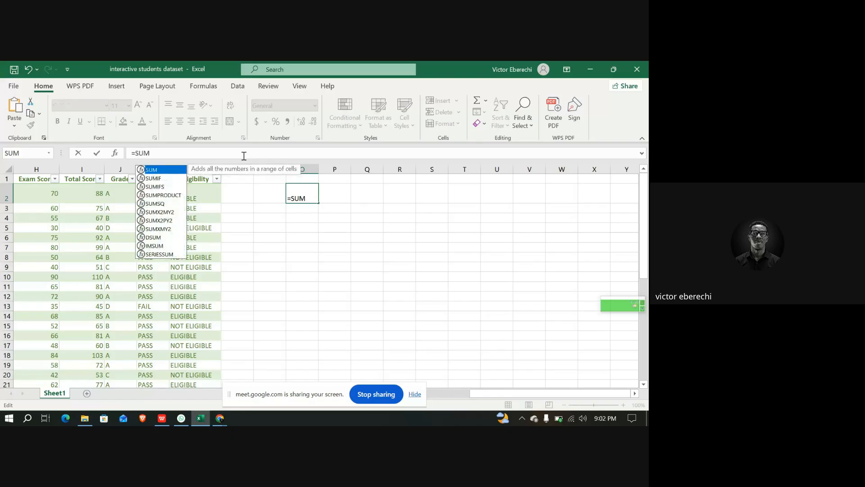
pyautogui.write('(')
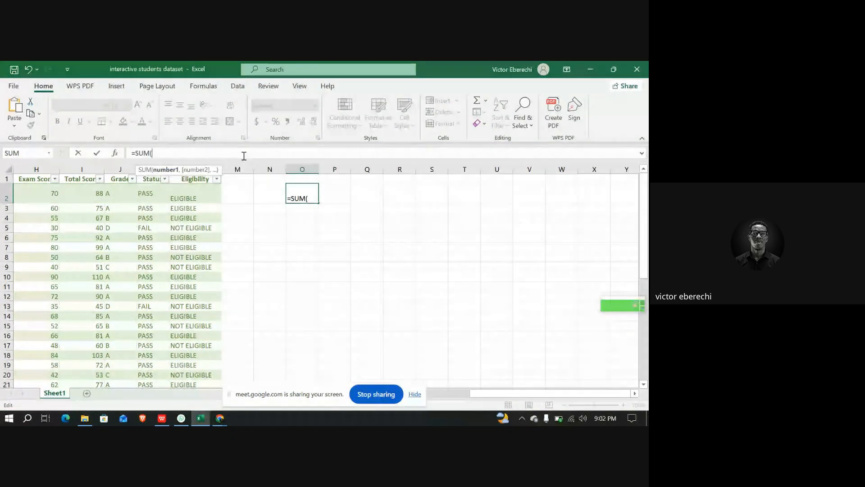
pyautogui.write('H')
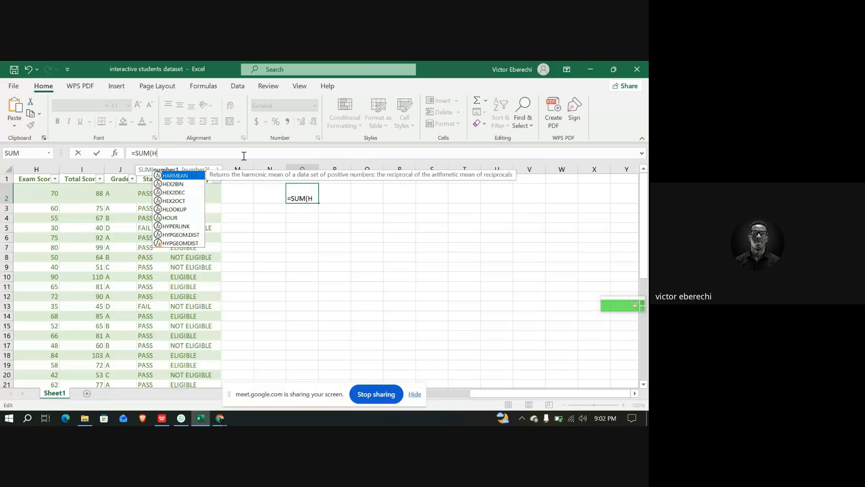
pyautogui.write('2')
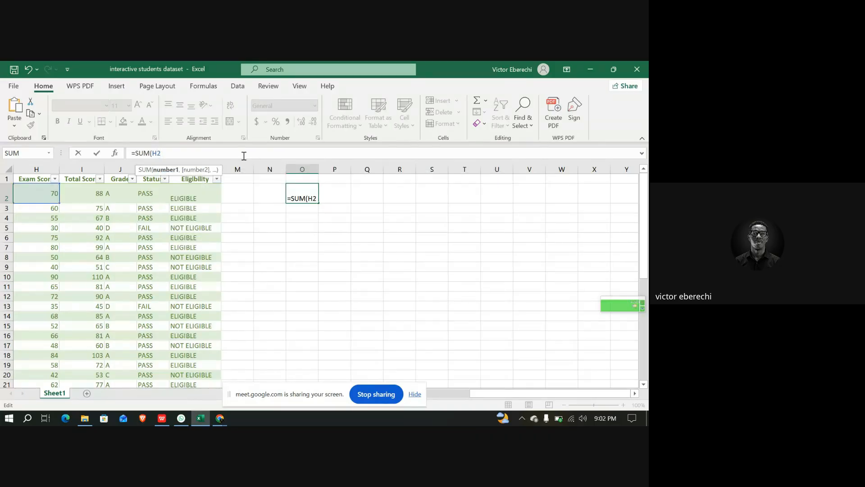
pyautogui.write(',I2)')
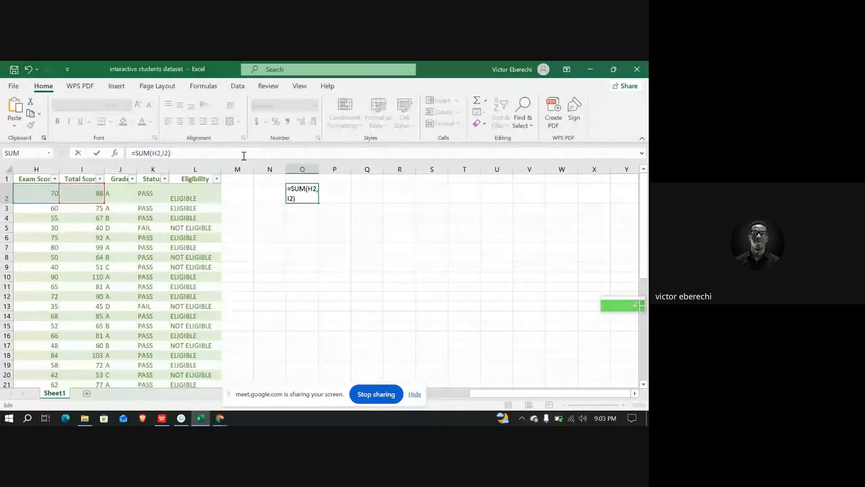
pyautogui.press('Return')
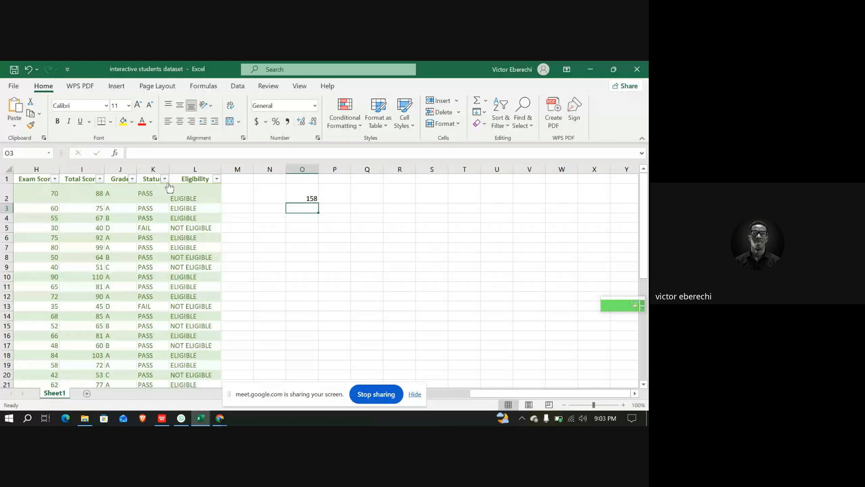
# Fill the O2 formula down through O17 and undo the fill
pyautogui.click(304, 192)
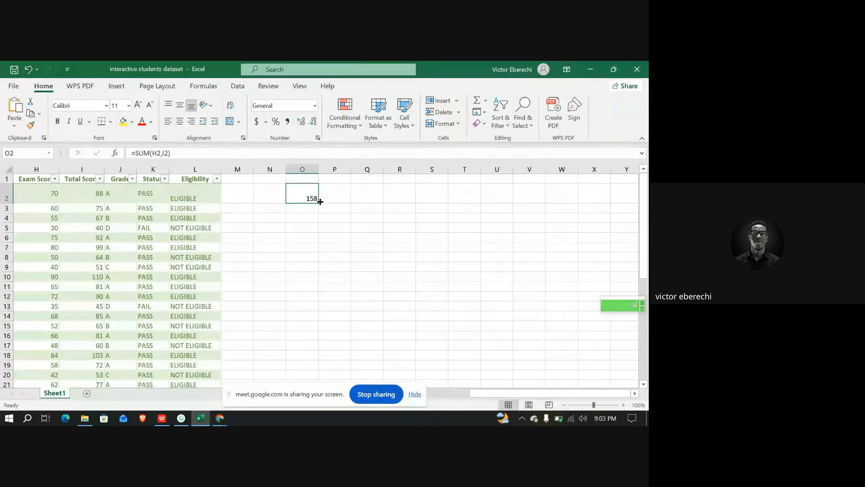
pyautogui.moveTo(317, 203); pyautogui.dragTo(316, 347)
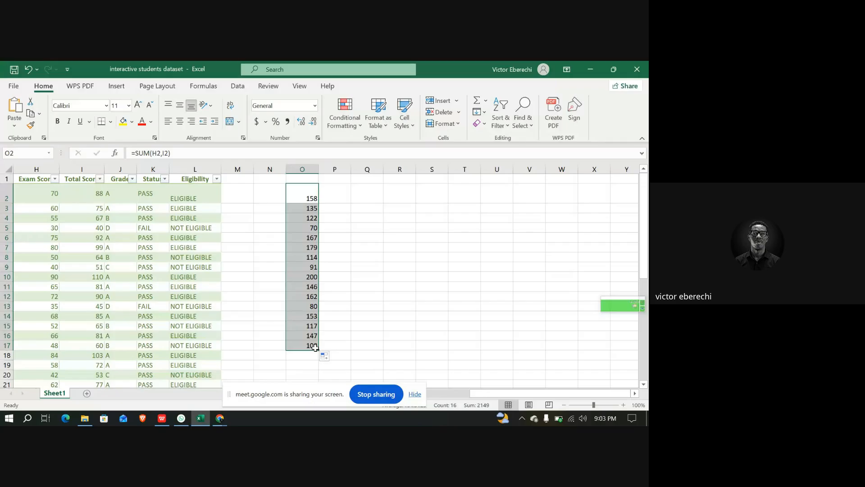
pyautogui.hotkey('ctrl', 'z')
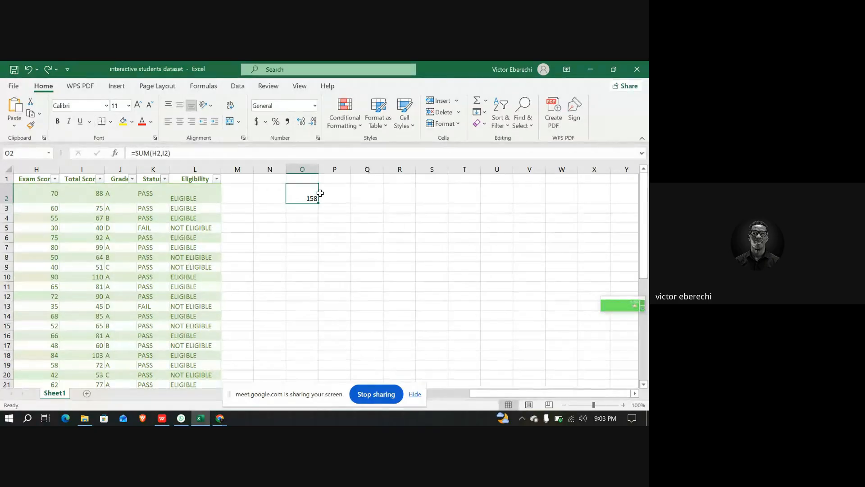
# Fill the O2 formula down through O41, then clear cells O2 to O41
pyautogui.scroll(-15, 312, 266)
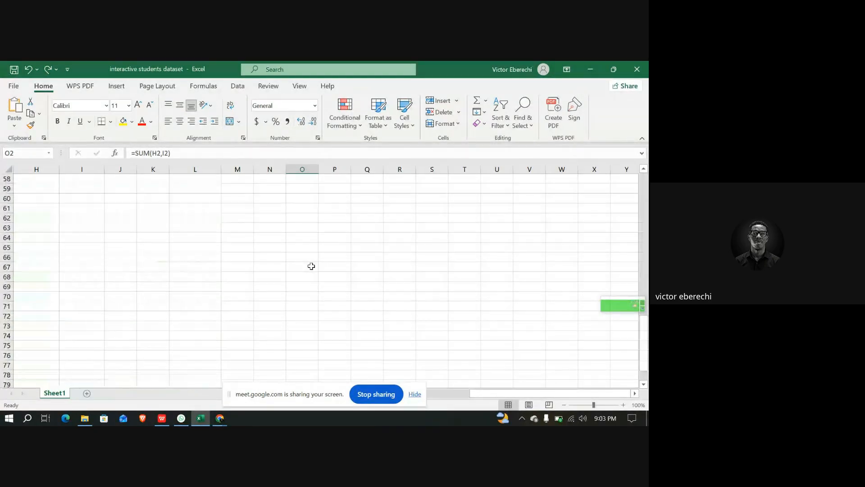
pyautogui.scroll(7, 310, 266)
pyautogui.scroll(-1, 299, 326)
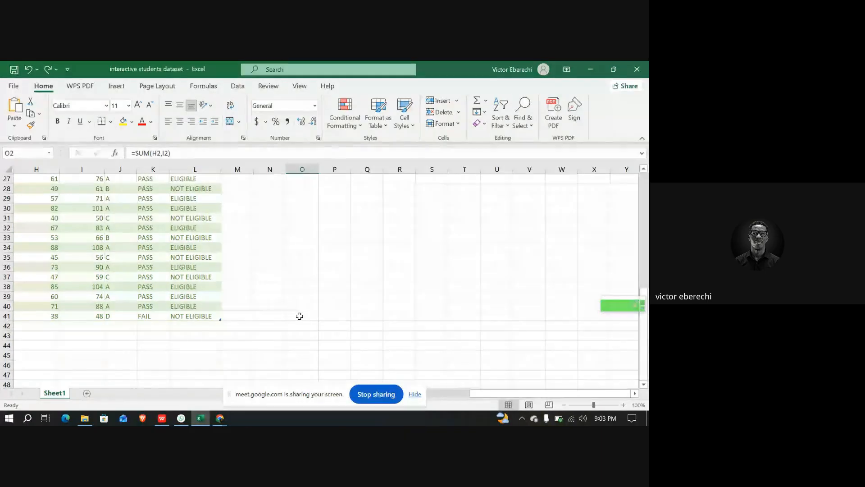
pyautogui.keyDown('shift'); pyautogui.click(300, 316); pyautogui.keyUp('shift')
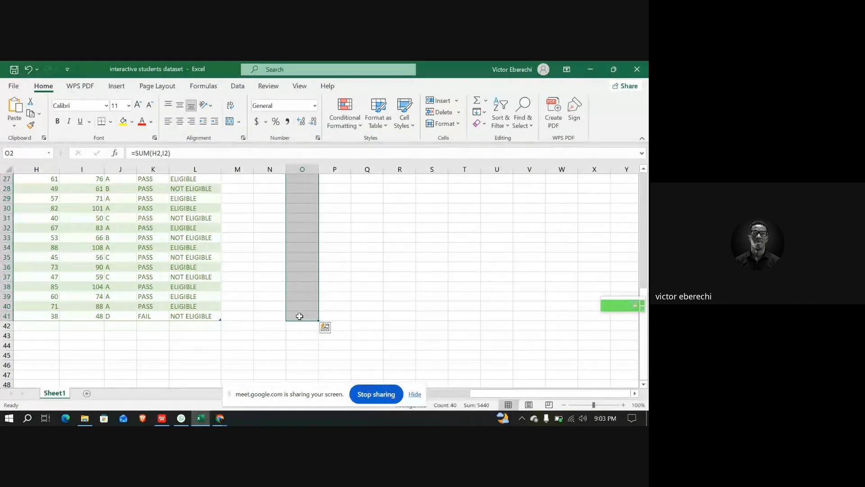
pyautogui.hotkey('ctrl', 'd')
pyautogui.scroll(9, 311, 266)
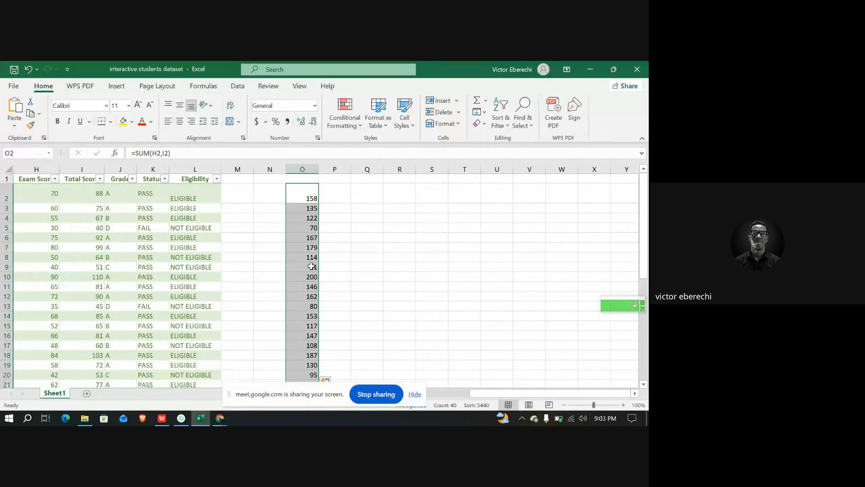
pyautogui.press('Delete')
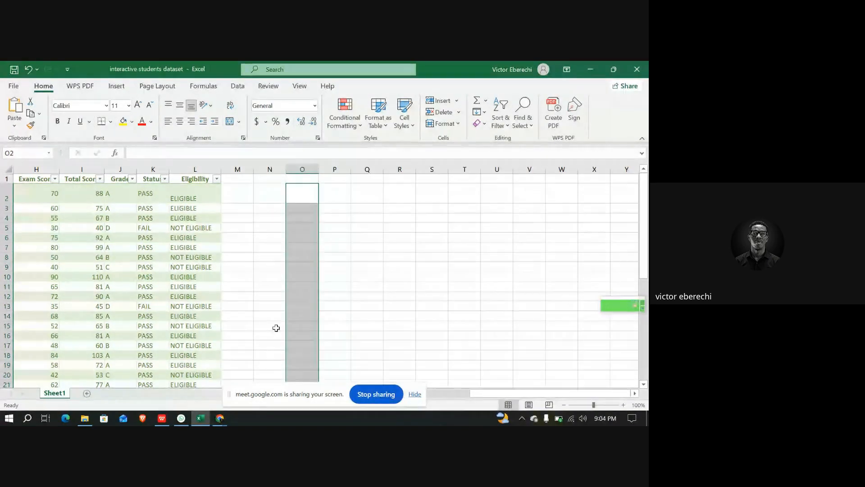
# Switch to Google Meet and share the interactive students dataset Excel window instead of the whole screen
pyautogui.click(220, 418)
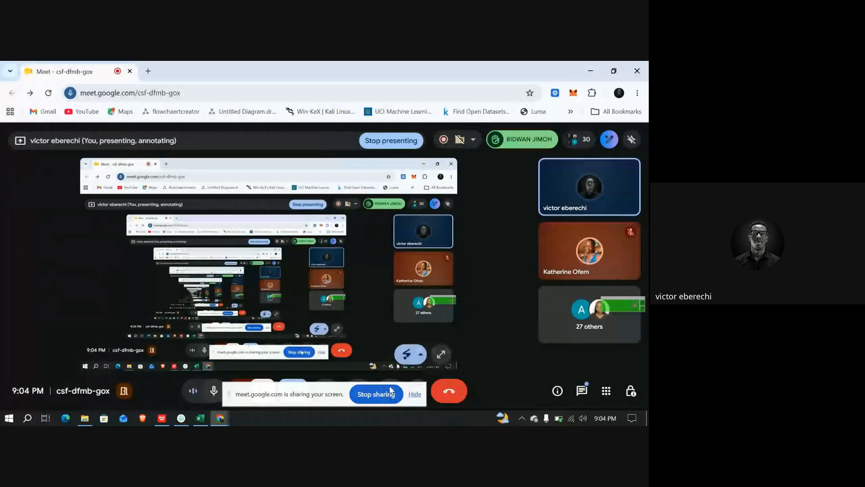
pyautogui.click(415, 395)
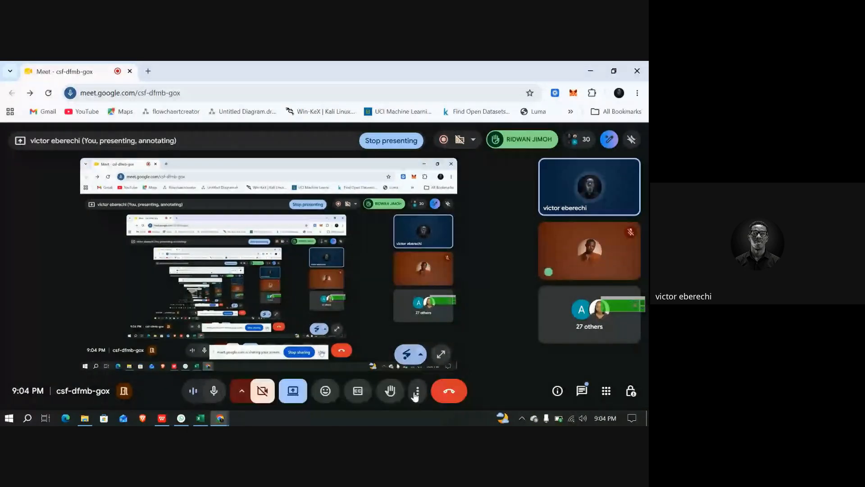
pyautogui.click(302, 392)
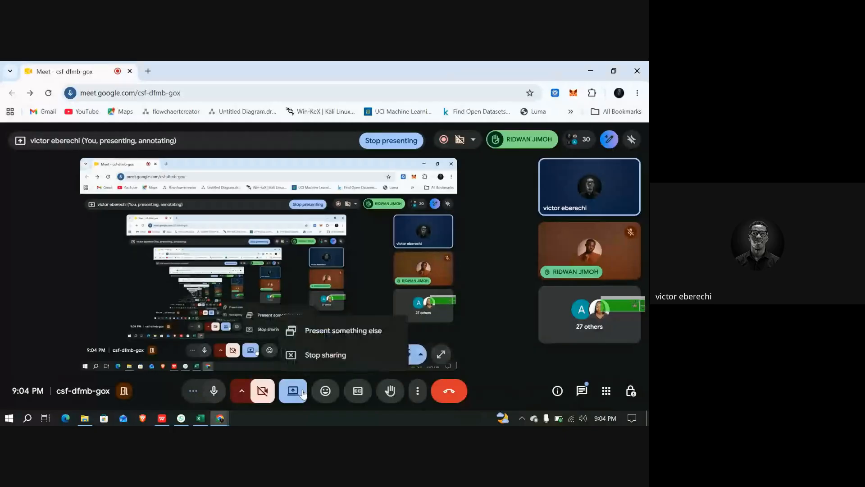
pyautogui.click(345, 337)
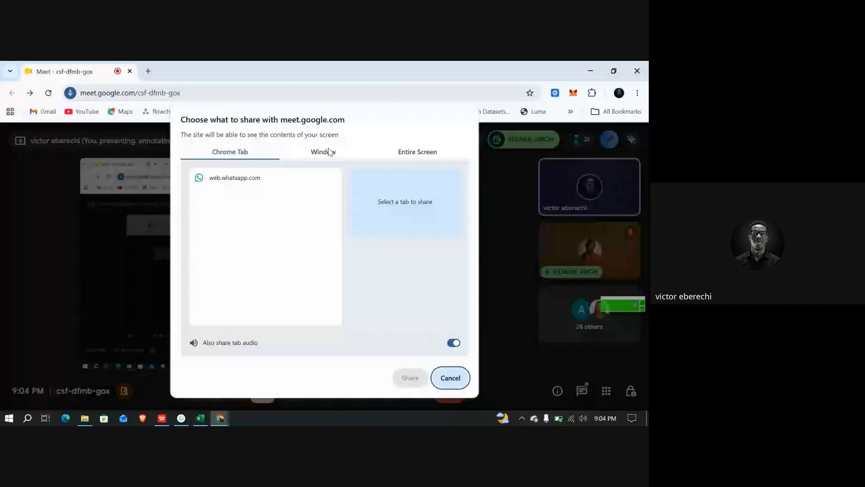
pyautogui.click(330, 152)
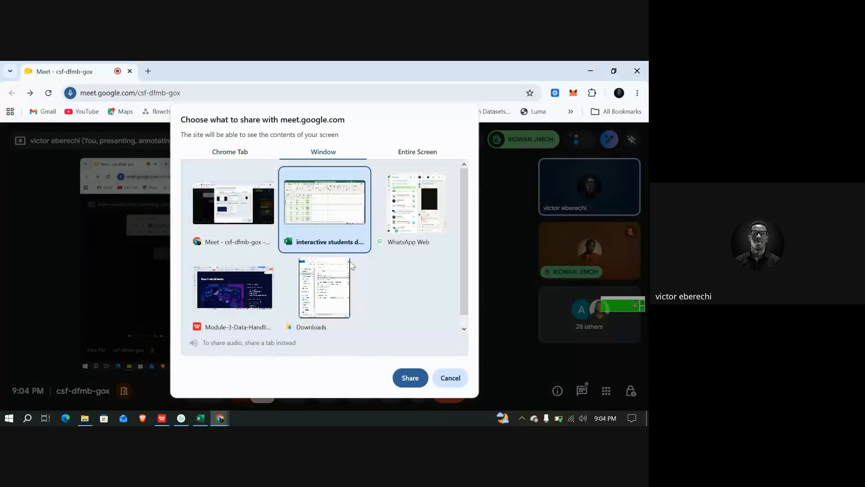
pyautogui.click(409, 377)
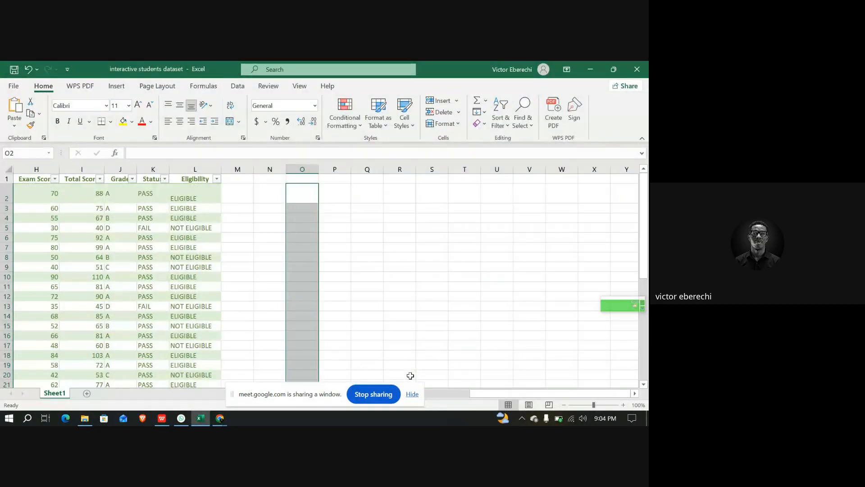
pyautogui.hscroll(-5, 157, 262)
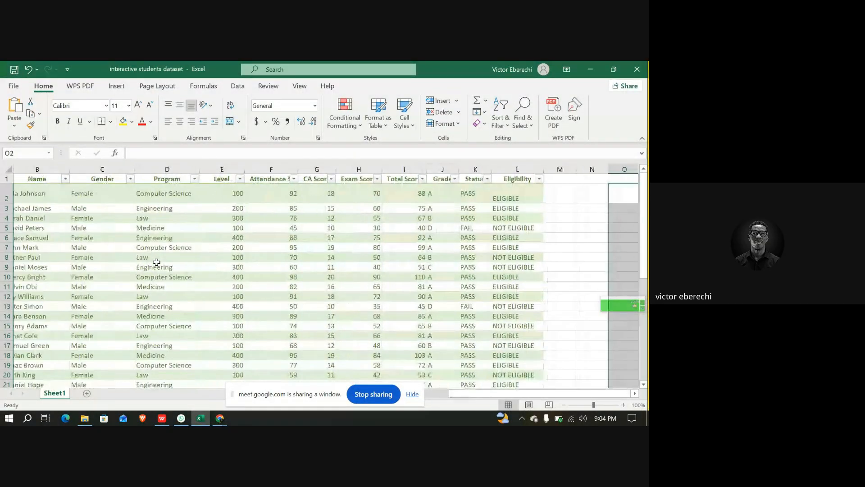
pyautogui.scroll(-3, 159, 264)
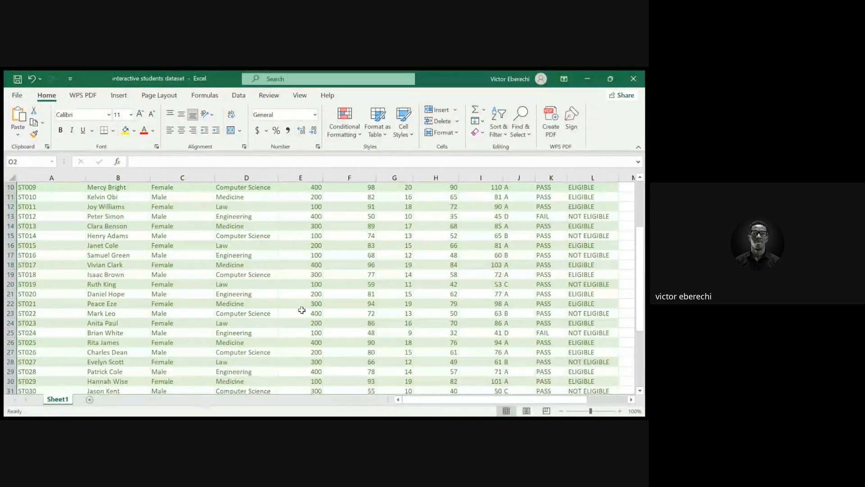
pyautogui.keyDown('ctrl'); pyautogui.scroll(-2, 302, 310); pyautogui.keyUp('ctrl')
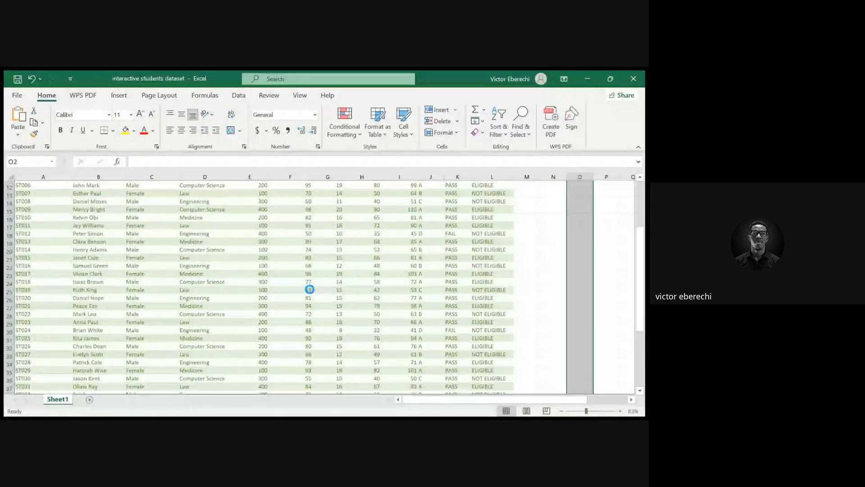
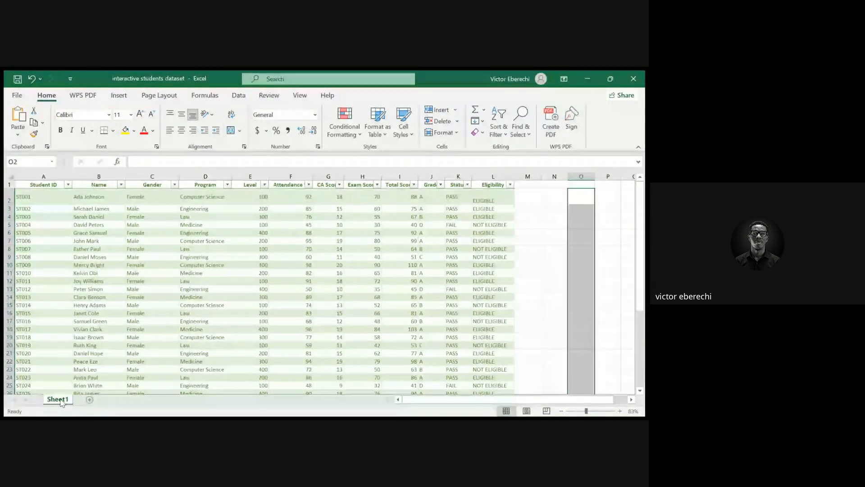
# Rename the Sheet1 worksheet as Raw_Data
pyautogui.click(94, 288)
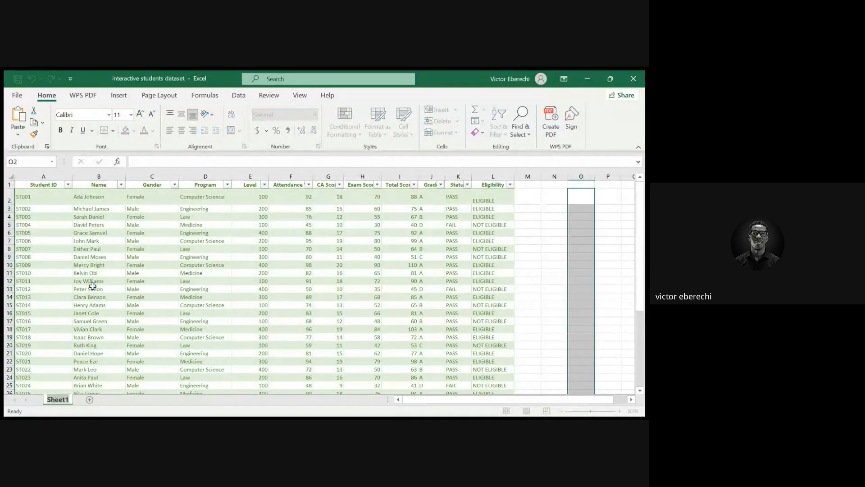
pyautogui.write('Raw_Data')
pyautogui.press('Return')
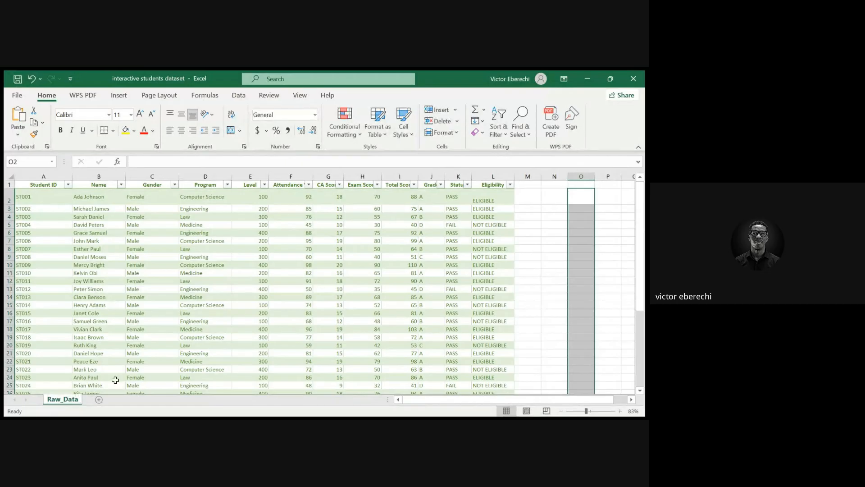
# Add a new worksheet and rename it Pivot_Data
pyautogui.click(98, 400)
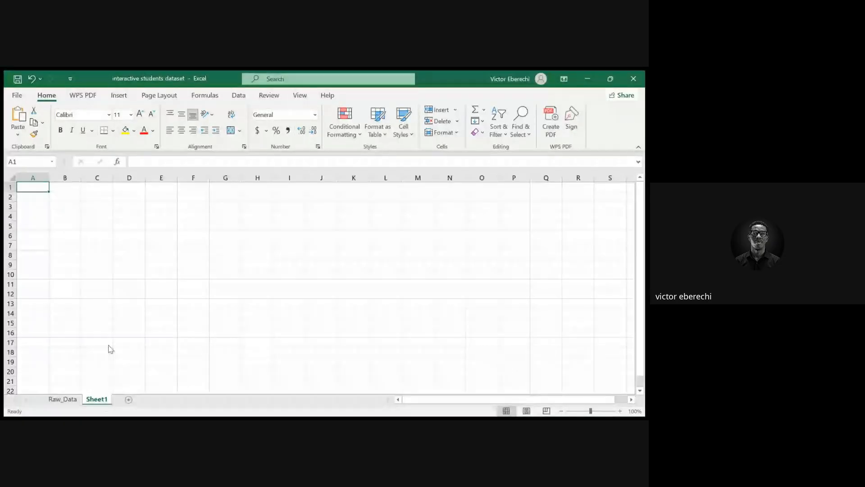
pyautogui.hotkey('alt', 'h')
pyautogui.write('or')
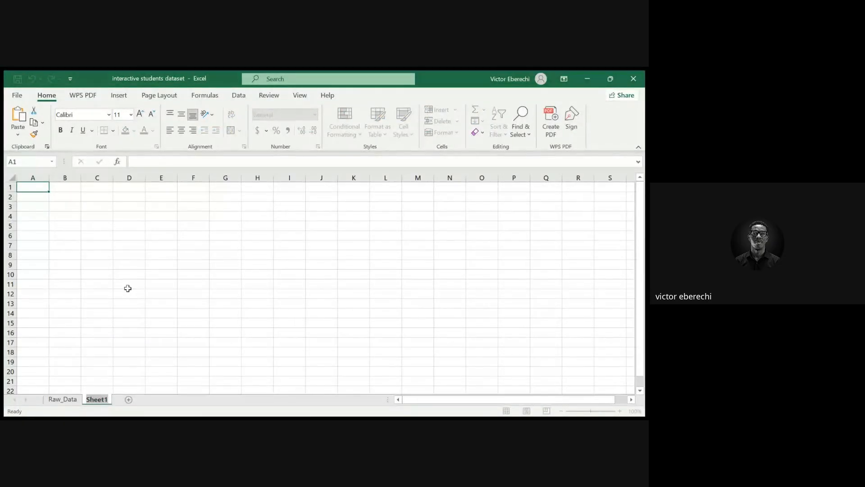
pyautogui.write('Pivot')
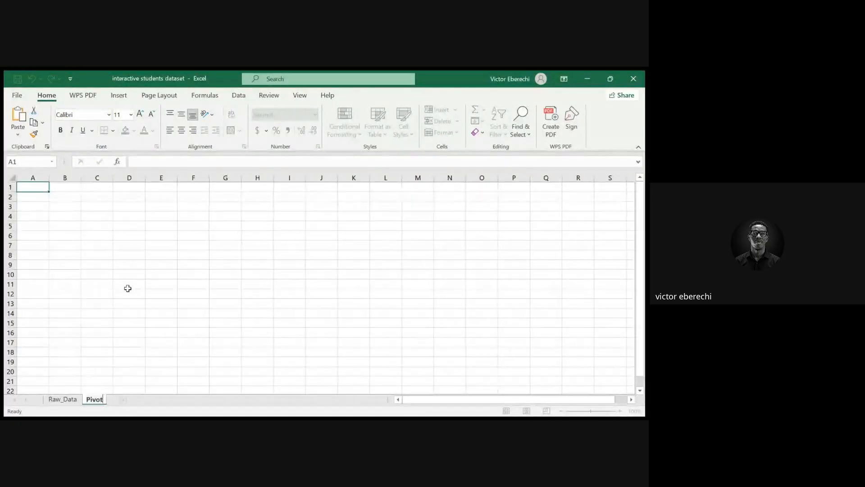
pyautogui.write('_data')
pyautogui.press('Return')
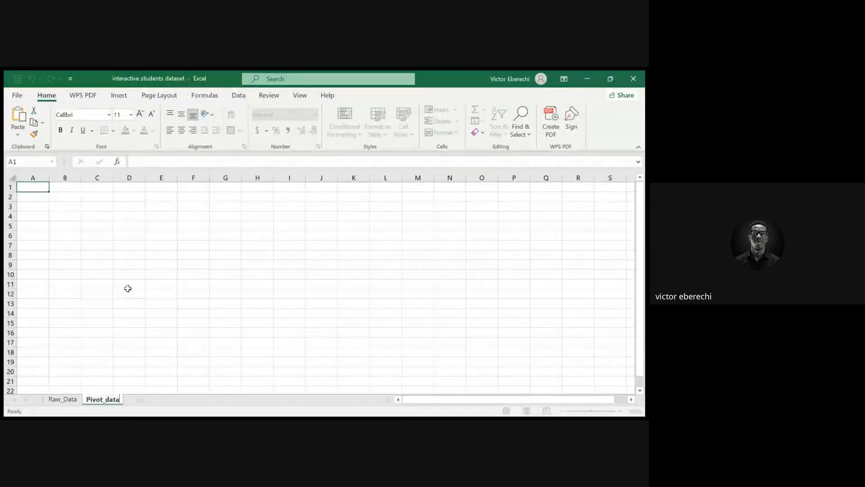
pyautogui.press('Left')
pyautogui.press('BackSpace')
pyautogui.write('D')
pyautogui.press('Return')
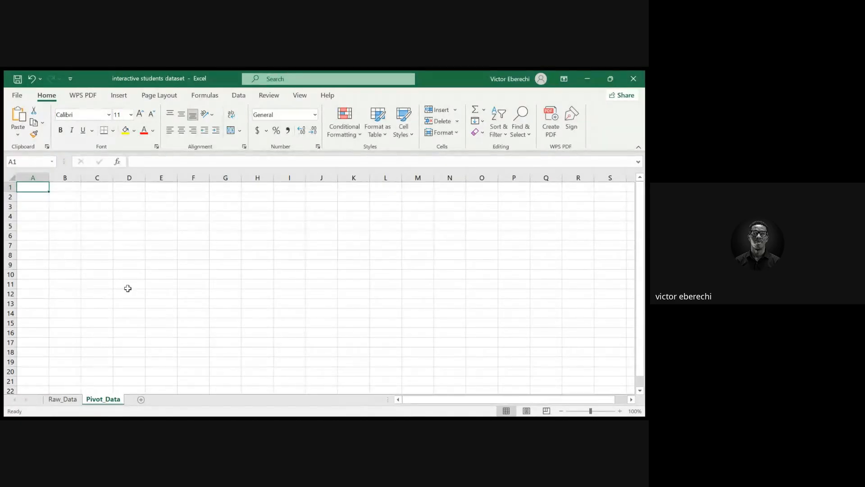
# Add another new worksheet and rename it Visuals
pyautogui.click(141, 400)
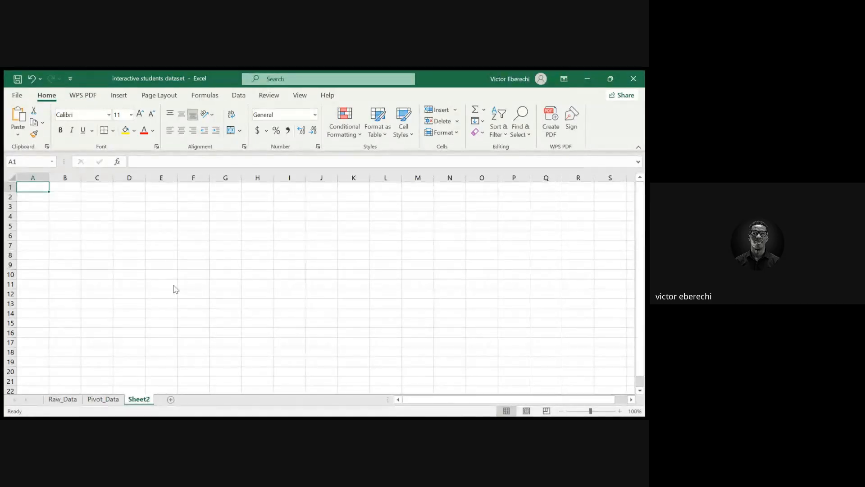
pyautogui.hotkey('alt', 'h')
pyautogui.write('or')
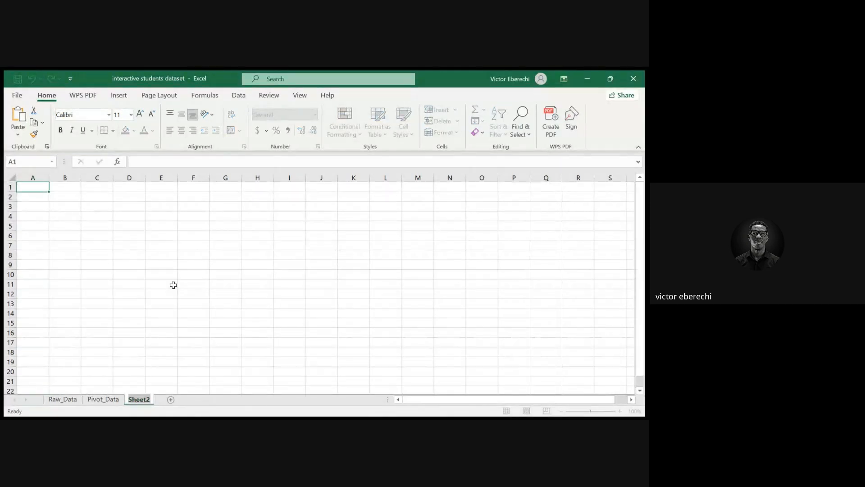
pyautogui.write('Visuals')
pyautogui.press('Return')
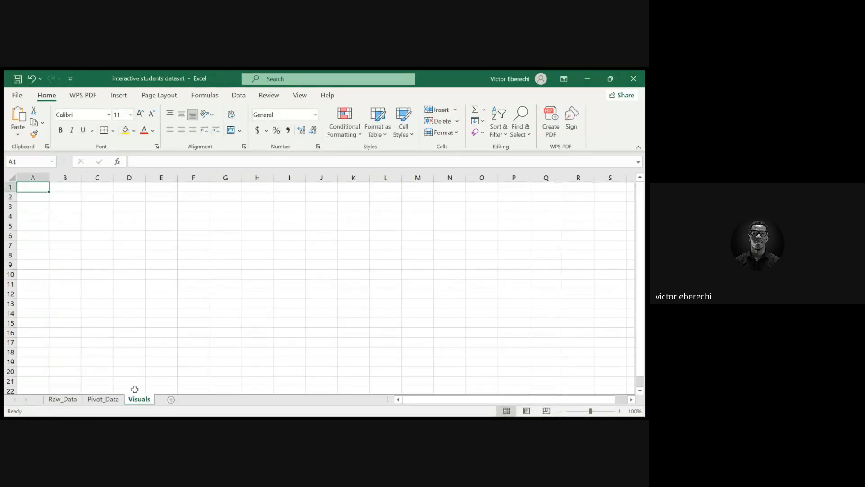
pyautogui.click(72, 403)
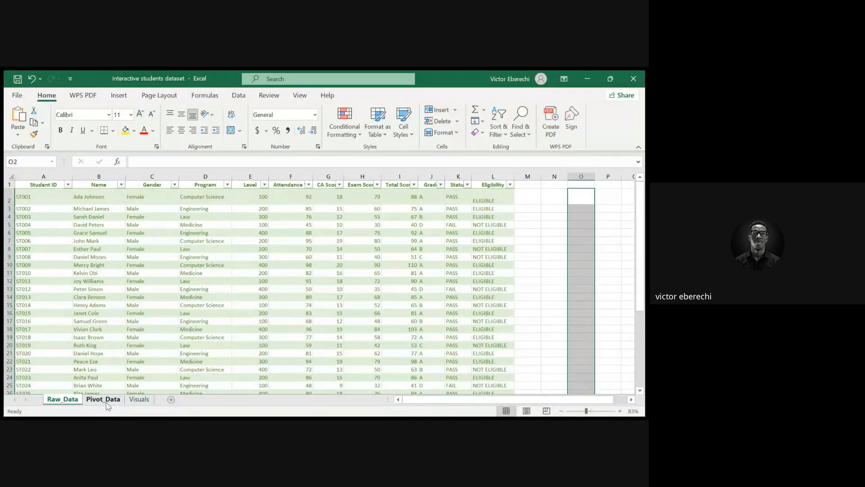
pyautogui.click(123, 97)
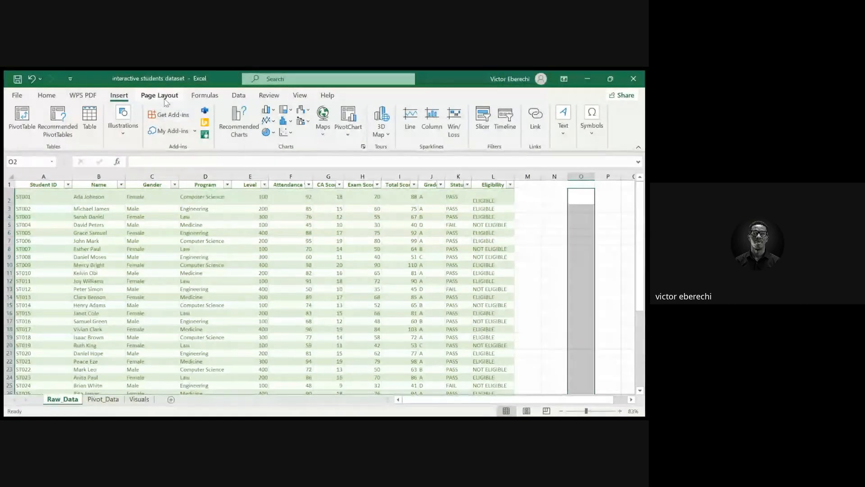
pyautogui.click(48, 97)
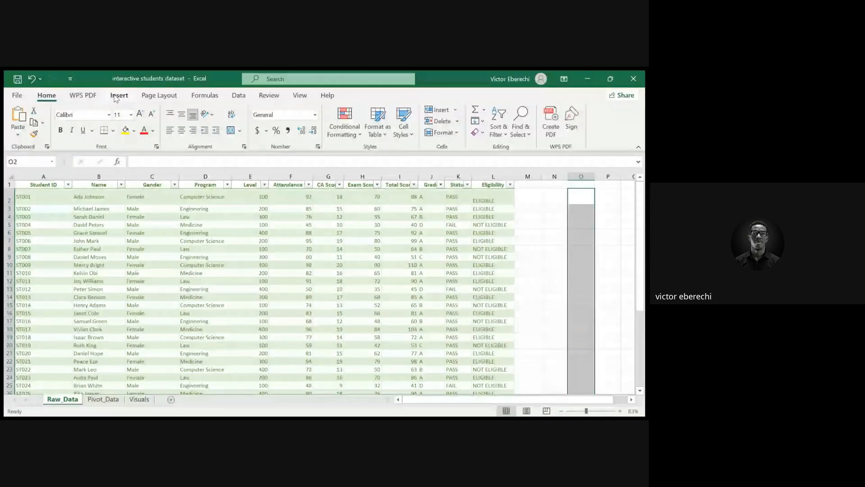
pyautogui.click(116, 97)
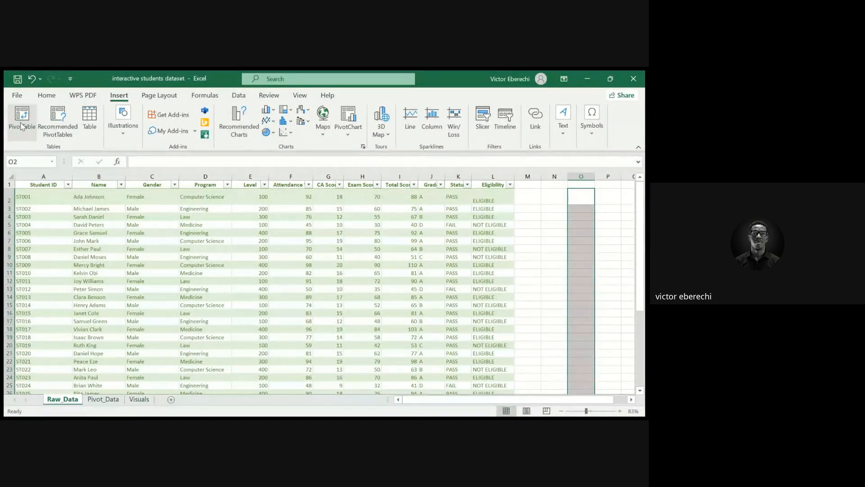
pyautogui.click(22, 126)
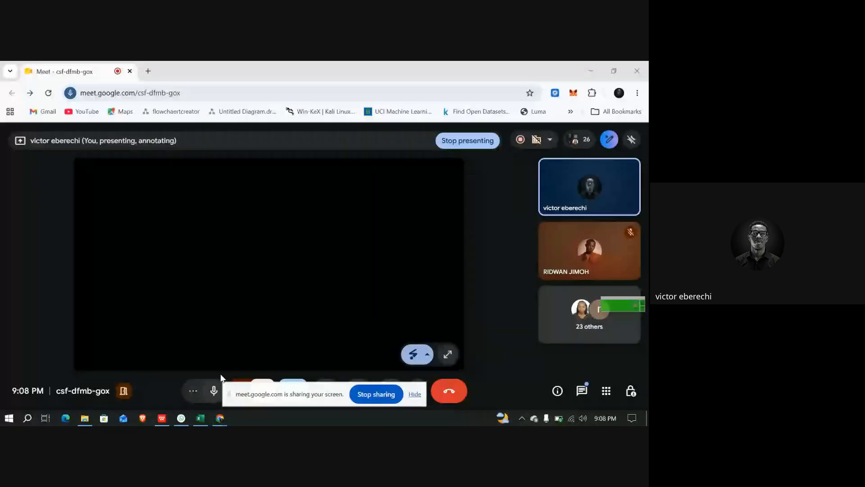
pyautogui.click(200, 418)
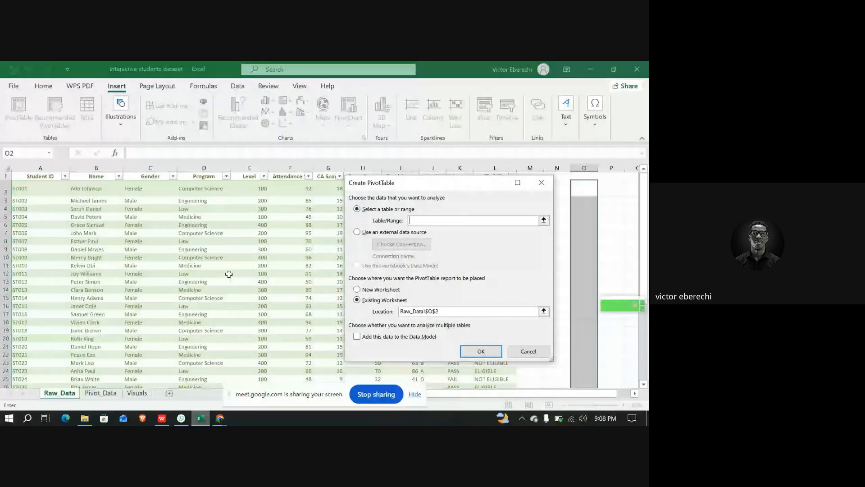
pyautogui.click(541, 183)
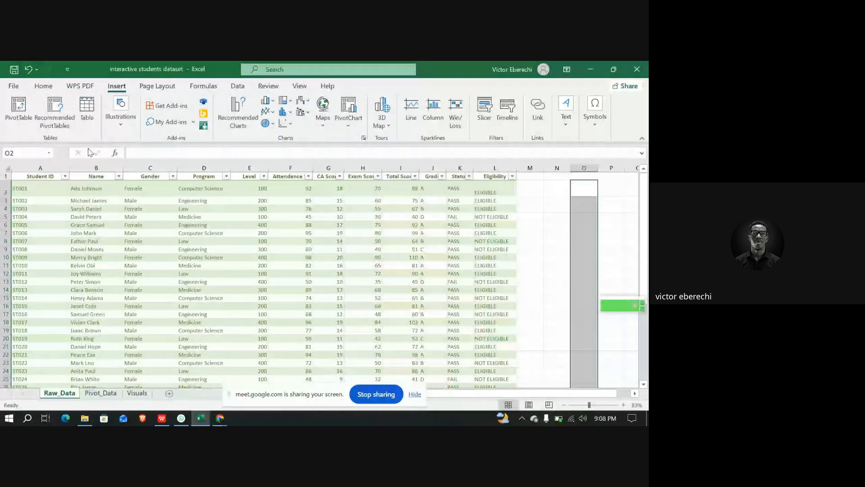
pyautogui.click(19, 108)
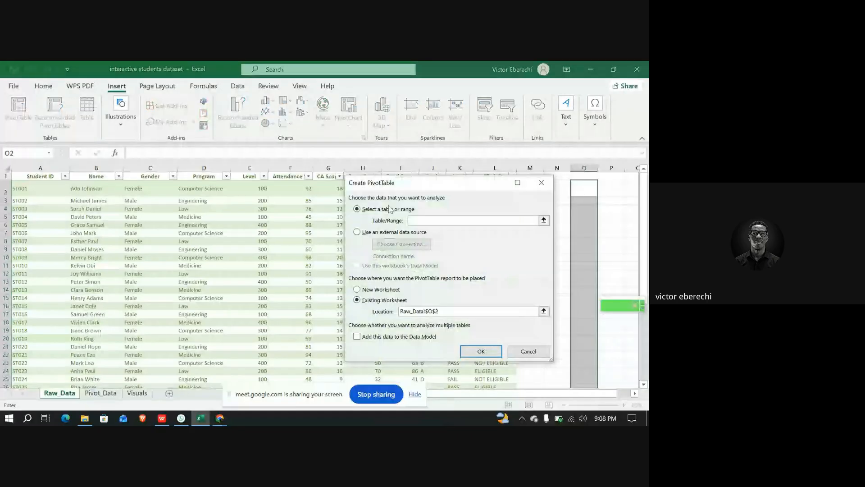
pyautogui.moveTo(462, 183); pyautogui.dragTo(374, 174)
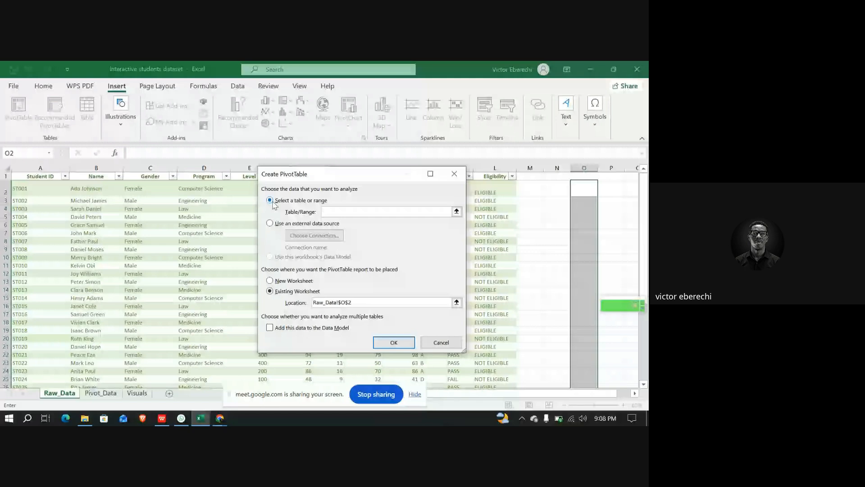
pyautogui.click(453, 174)
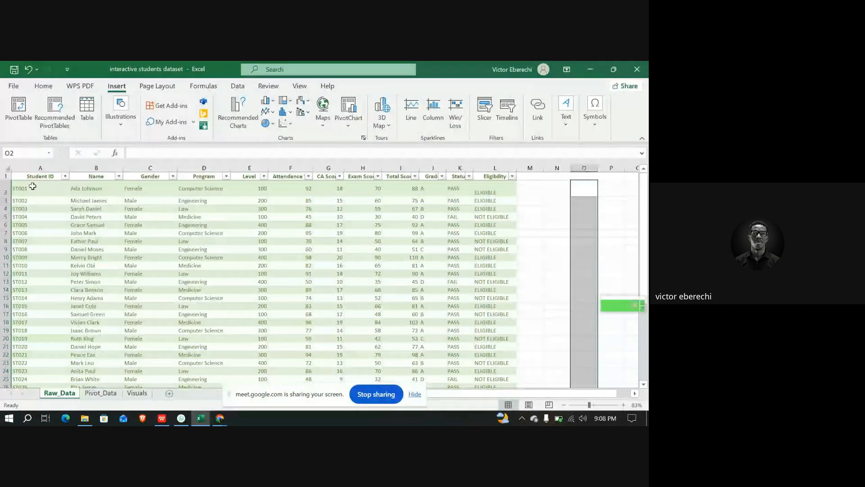
# Create a PivotTable from the whole student table on Raw_Data, placing it on the Pivot_Data sheet at cell A2
pyautogui.hotkey('ctrl', 'a')
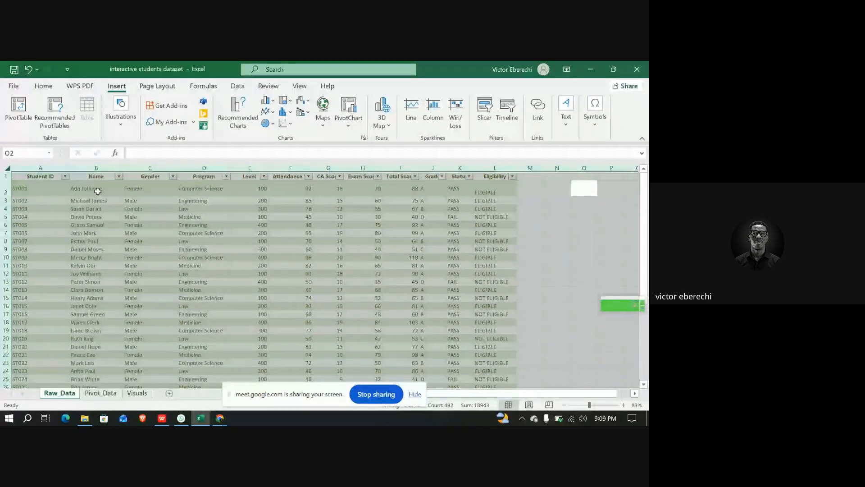
pyautogui.click(56, 190)
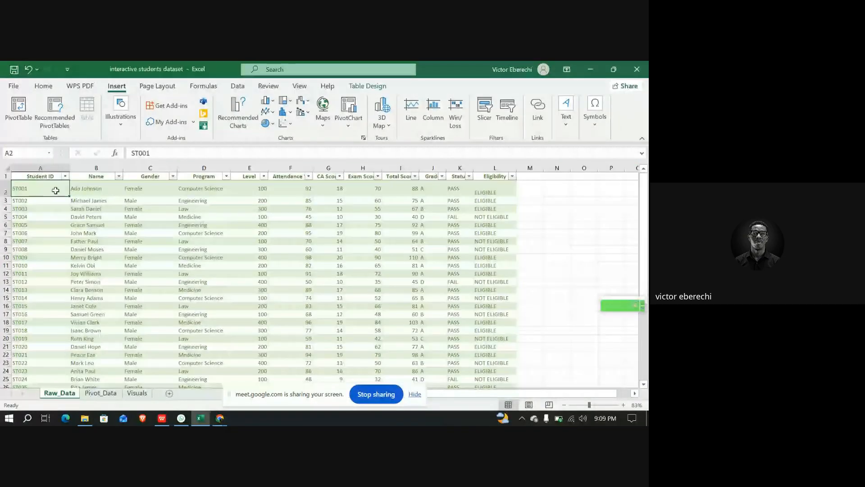
pyautogui.hotkey('ctrl', 'a')
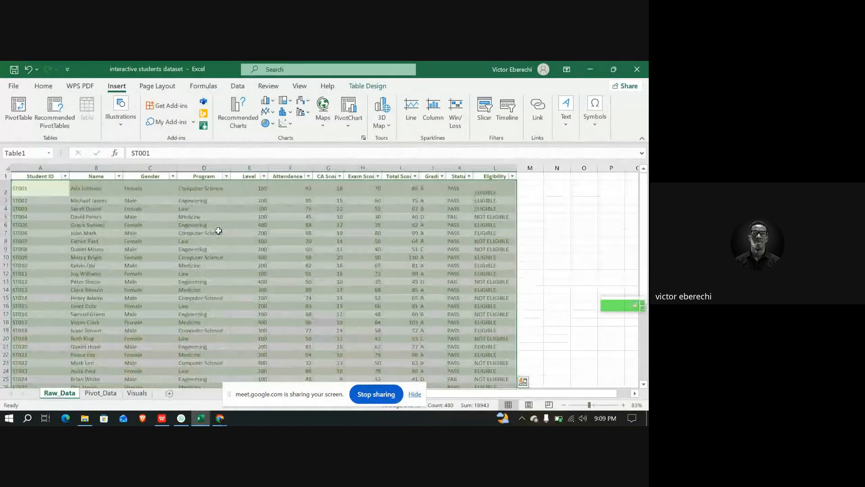
pyautogui.click(17, 177)
pyautogui.click(38, 177)
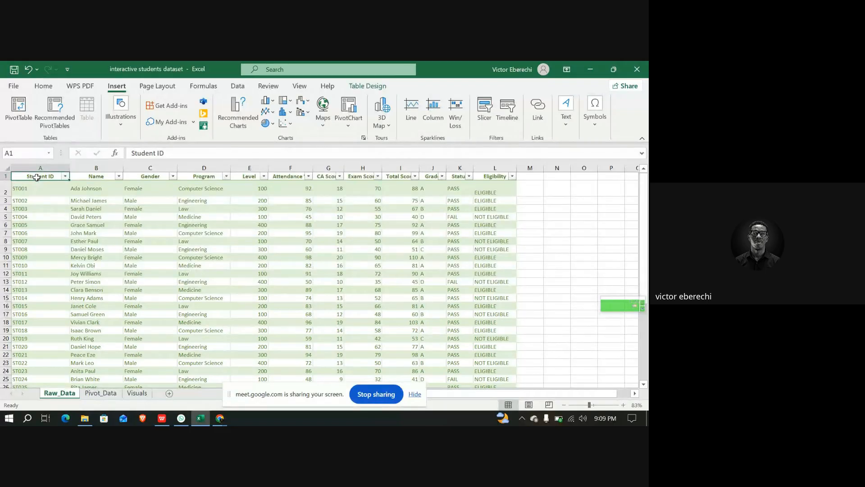
pyautogui.hotkey('ctrl', 'a')
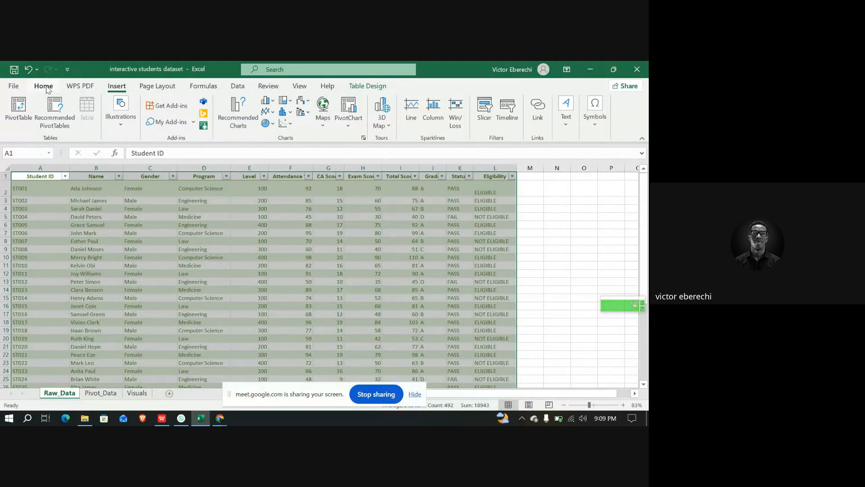
pyautogui.click(16, 102)
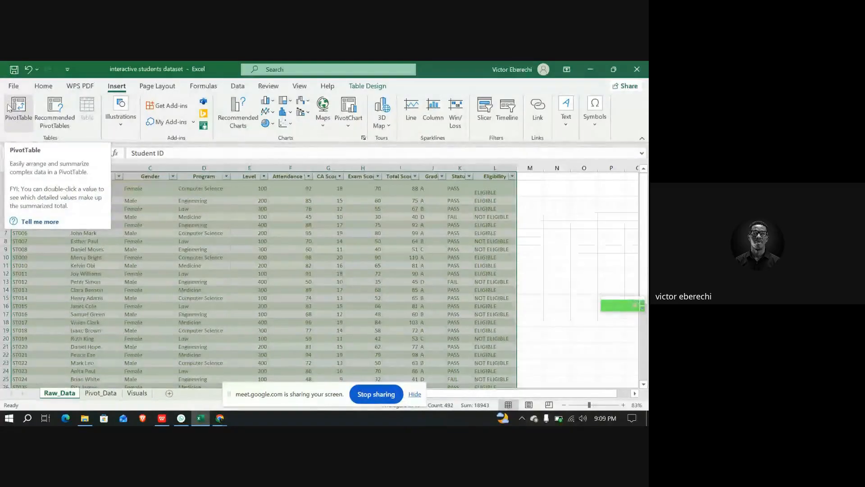
pyautogui.click(8, 105)
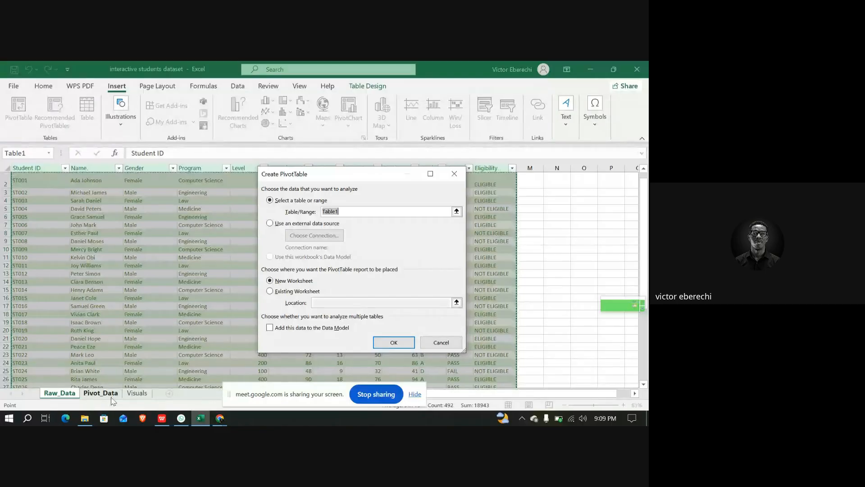
pyautogui.click(270, 292)
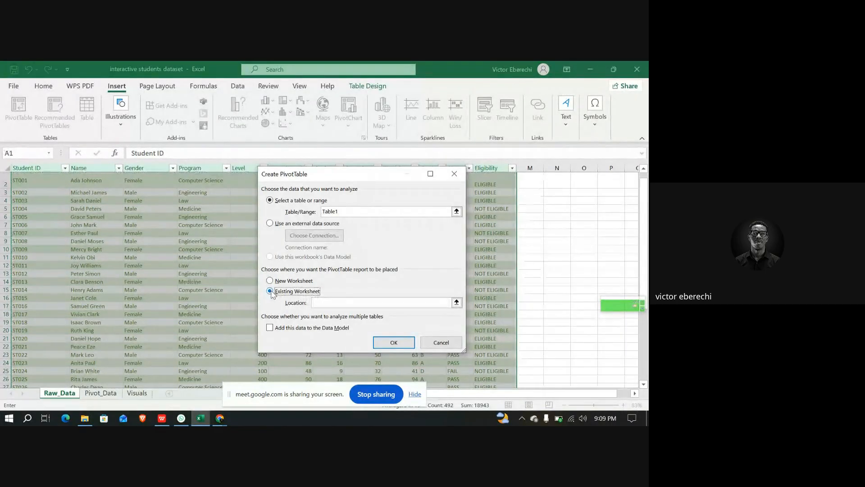
pyautogui.click(332, 302)
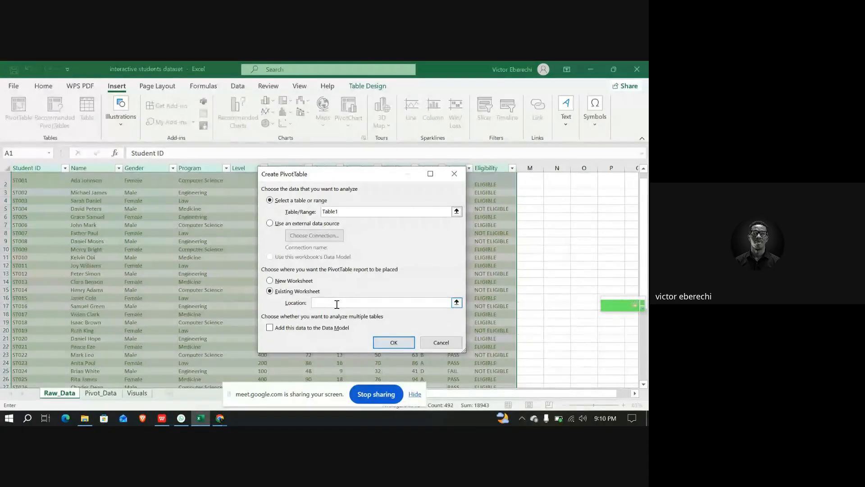
pyautogui.click(101, 393)
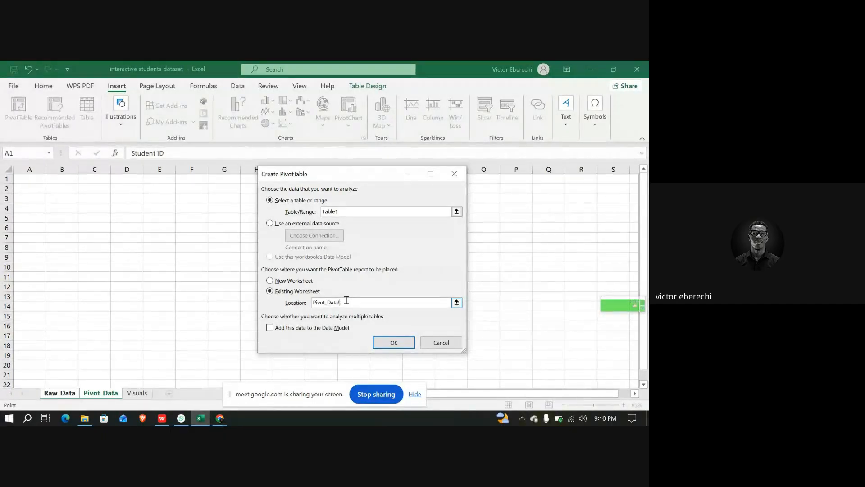
pyautogui.click(29, 189)
pyautogui.click(395, 345)
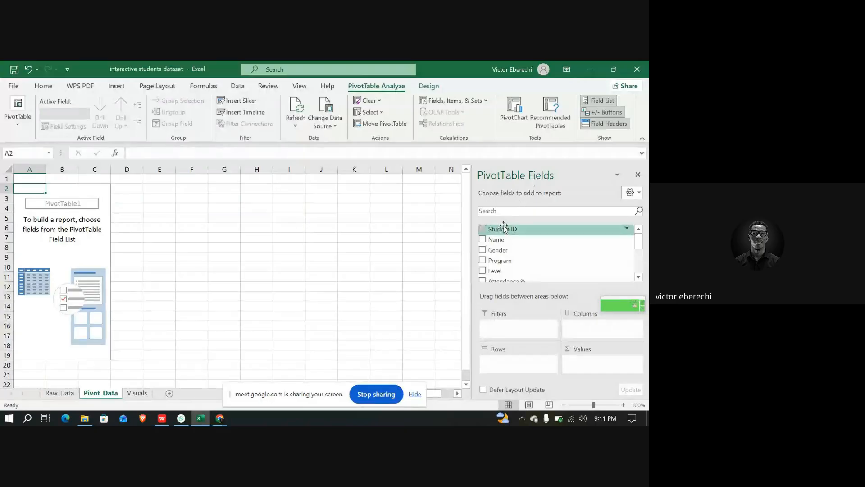
# Examine the fields available in the PivotTable field list
pyautogui.moveTo(515, 251); pyautogui.dragTo(503, 273)
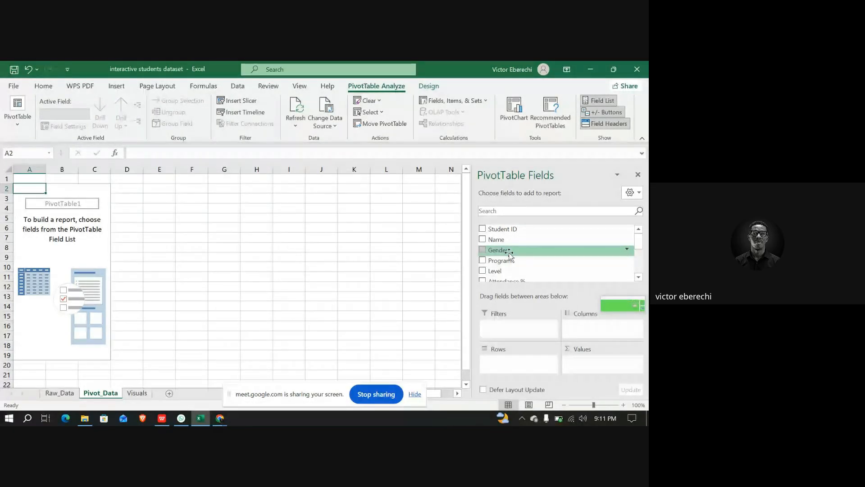
pyautogui.scroll(-3, 514, 259)
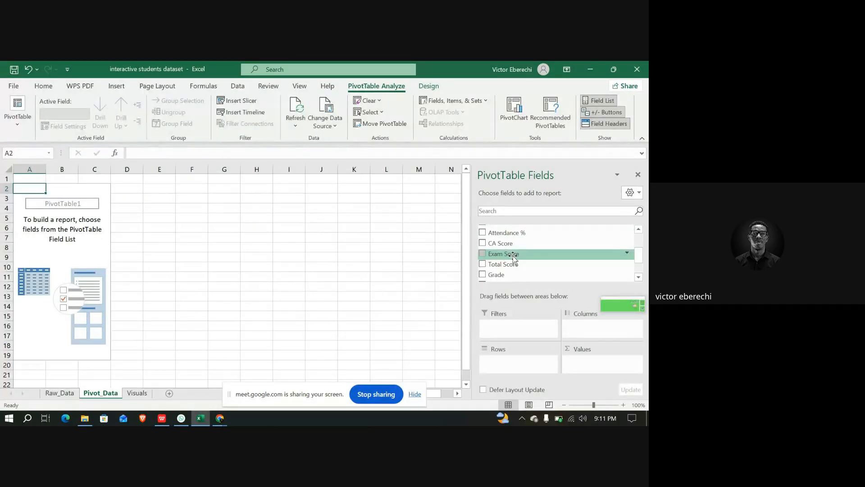
pyautogui.scroll(3, 514, 259)
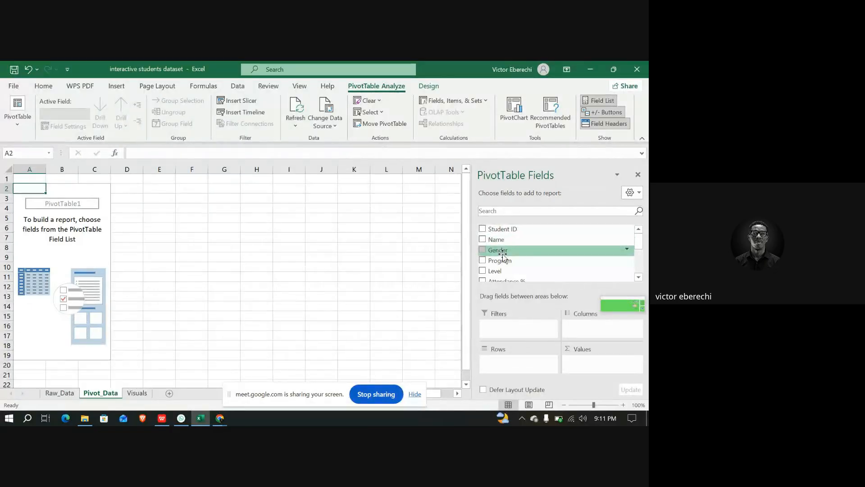
pyautogui.scroll(-3, 505, 248)
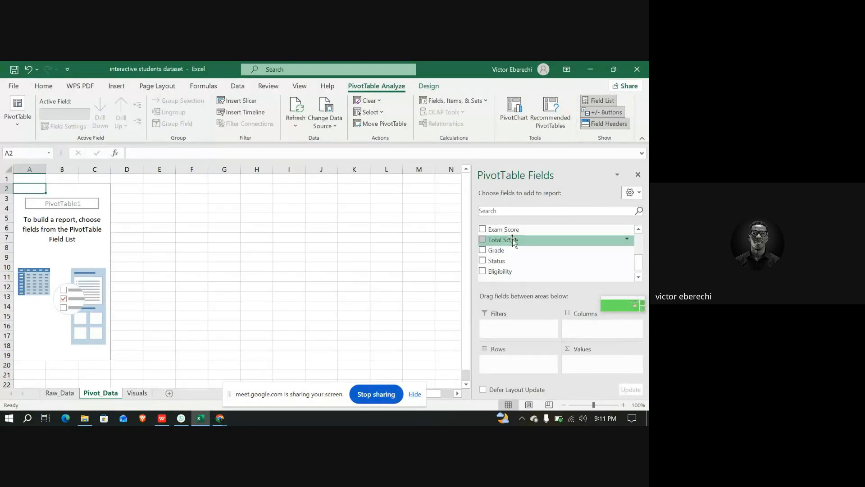
pyautogui.scroll(-1, 506, 262)
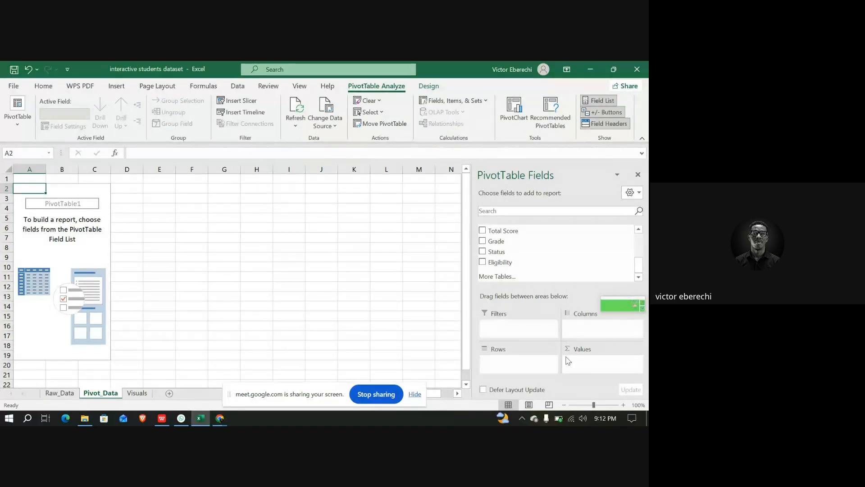
# Build the first PivotTable with Gender in the rows and a count of Student ID in the values
pyautogui.scroll(1, 516, 248)
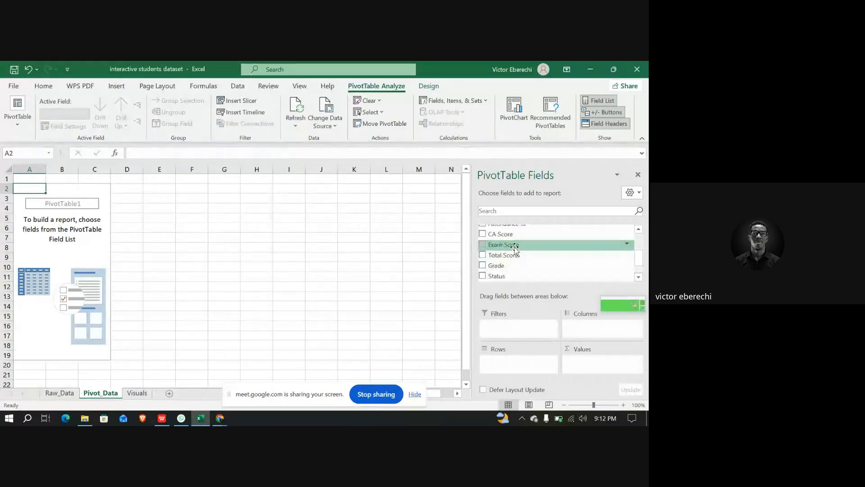
pyautogui.scroll(3, 516, 248)
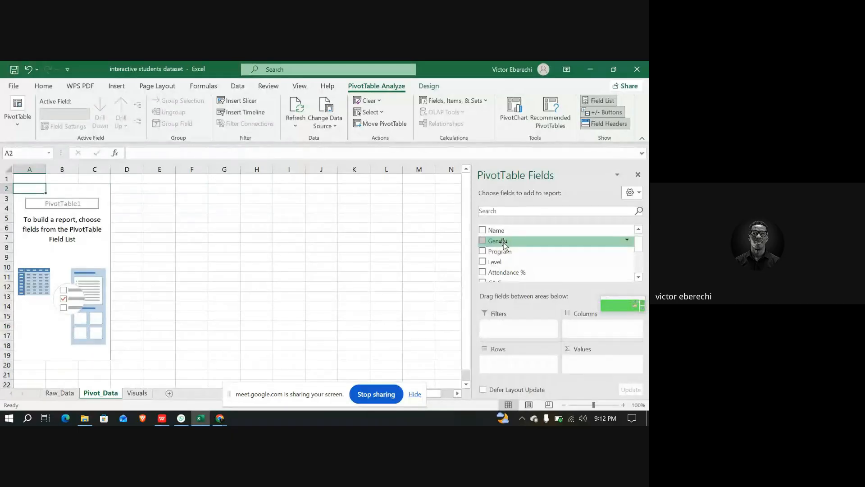
pyautogui.moveTo(504, 243); pyautogui.dragTo(513, 363)
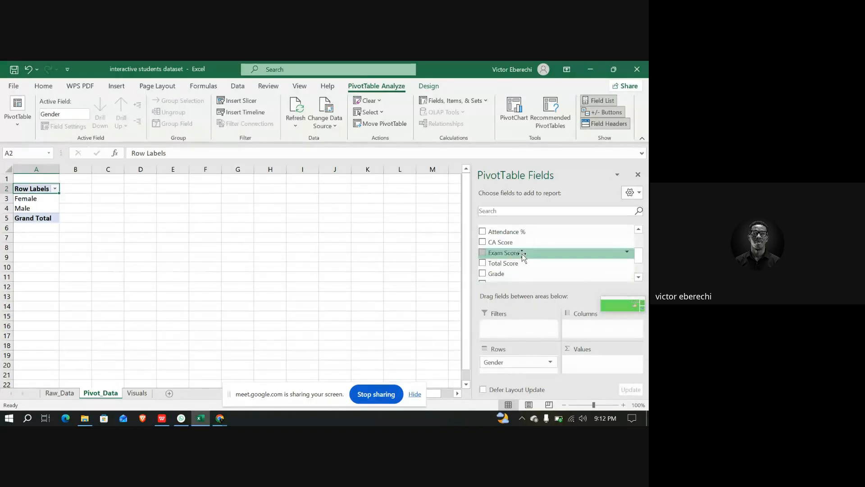
pyautogui.scroll(2, 521, 253)
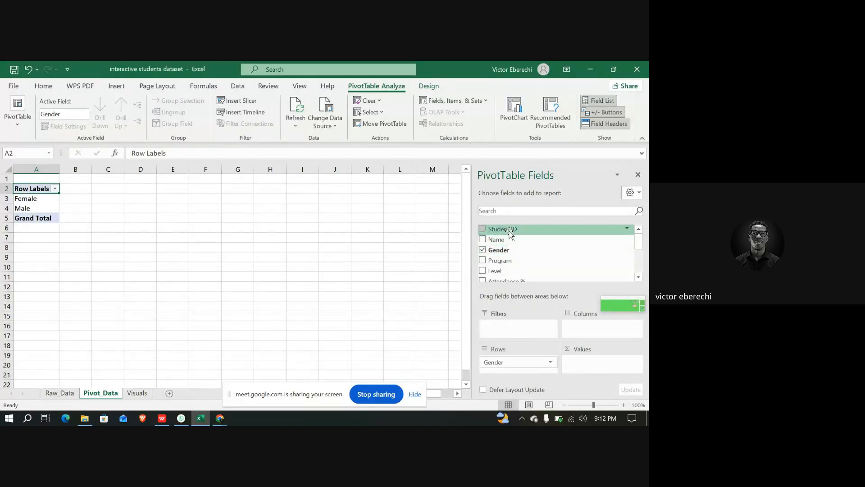
pyautogui.moveTo(510, 232)
pyautogui.mouseDown()
pyautogui.moveTo(573, 321)
pyautogui.moveTo(589, 361)
pyautogui.mouseUp()
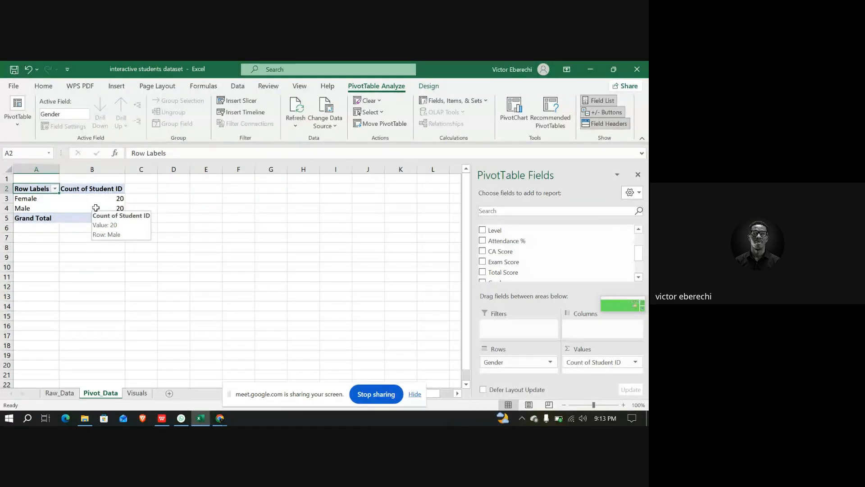
pyautogui.click(177, 190)
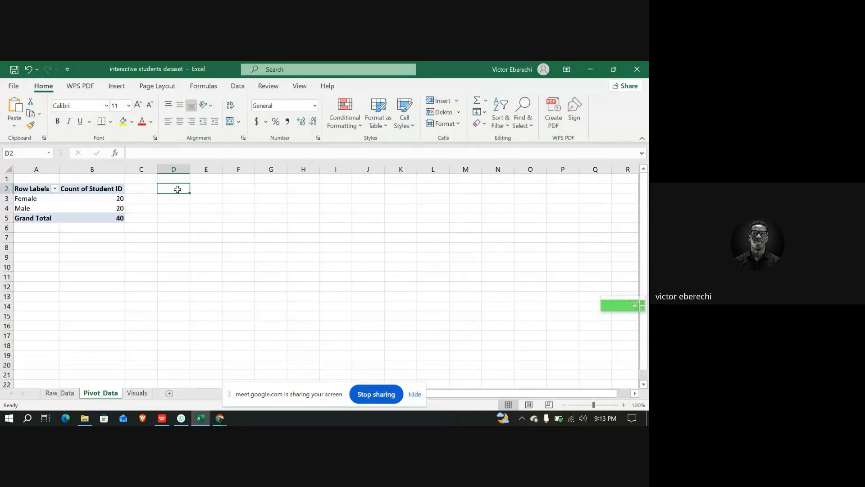
# Create a second PivotTable from the student table on Raw_Data, placing it on the Pivot_Data sheet at cell D2
pyautogui.click(62, 393)
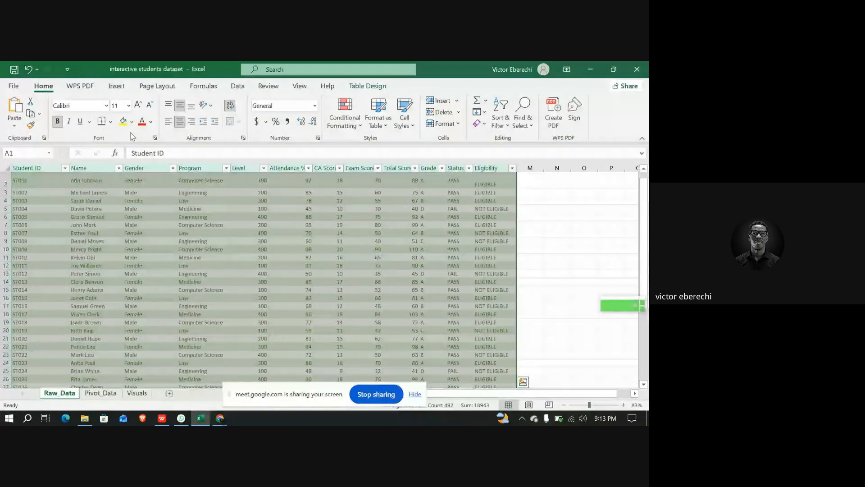
pyautogui.click(123, 90)
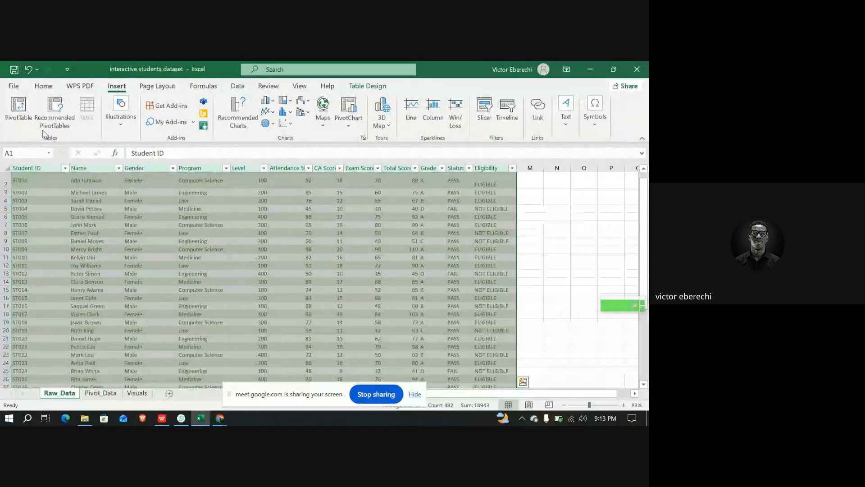
pyautogui.click(21, 116)
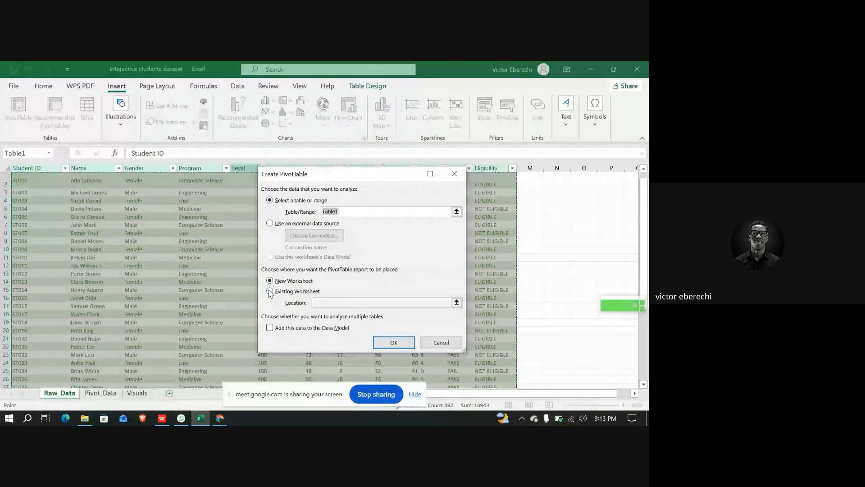
pyautogui.click(270, 292)
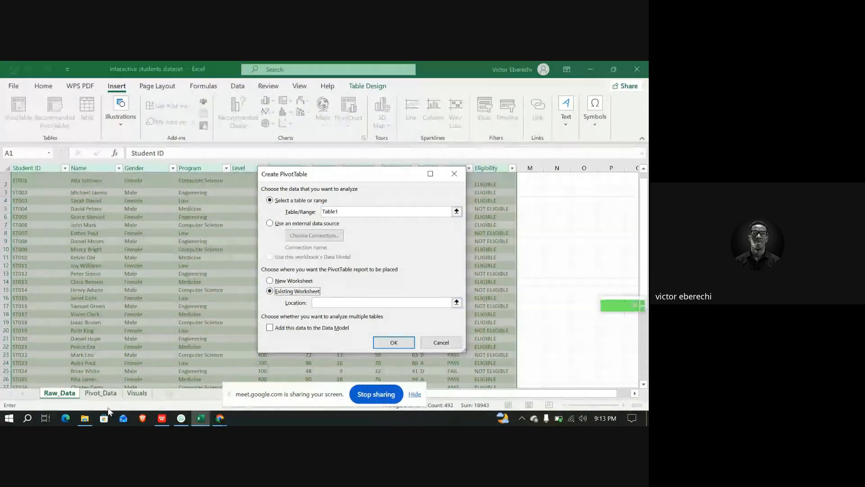
pyautogui.click(101, 394)
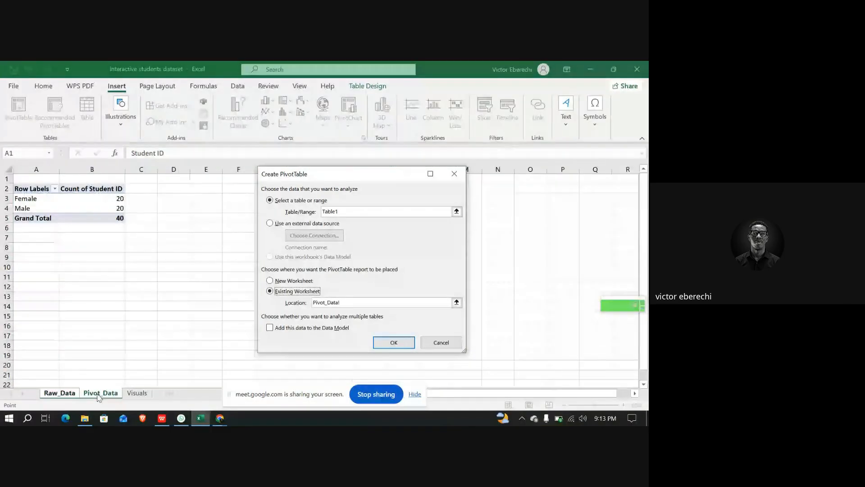
pyautogui.click(173, 190)
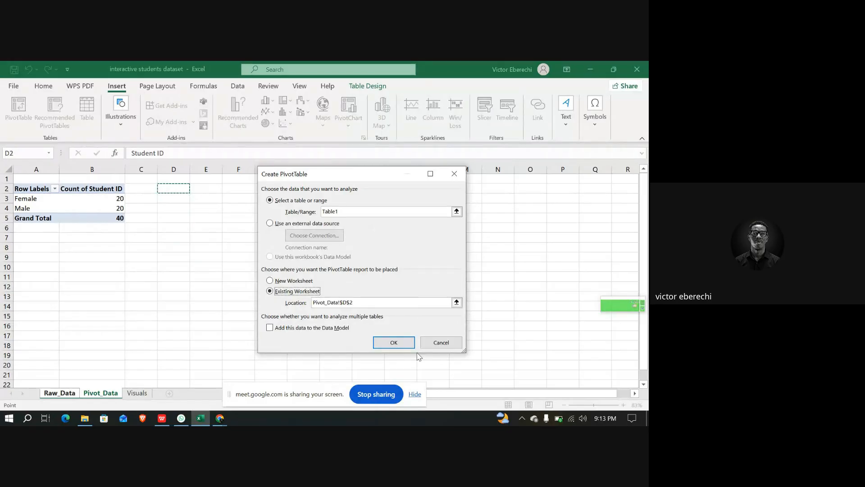
pyautogui.click(399, 345)
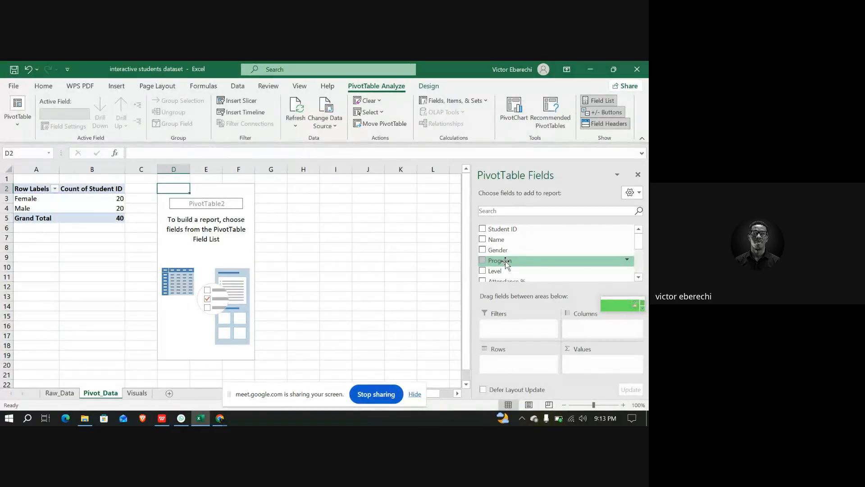
# Build the second PivotTable with Program in the rows and a count of Student ID in the values
pyautogui.moveTo(509, 263); pyautogui.dragTo(515, 359)
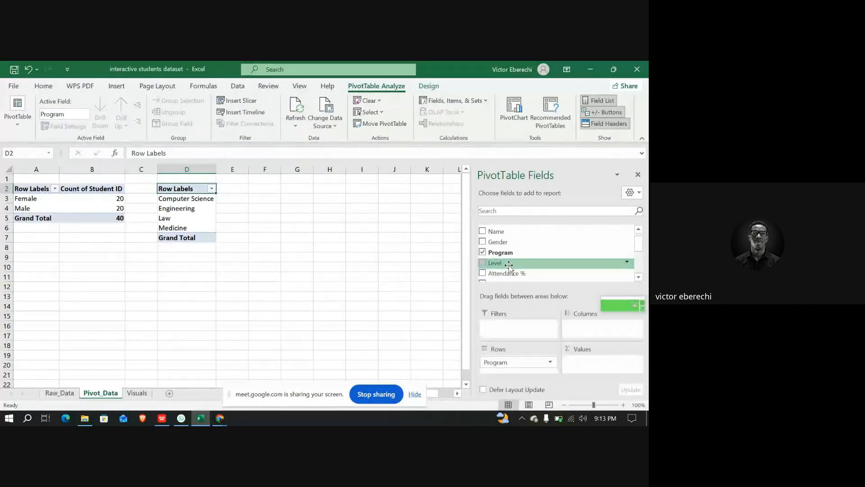
pyautogui.scroll(1, 509, 265)
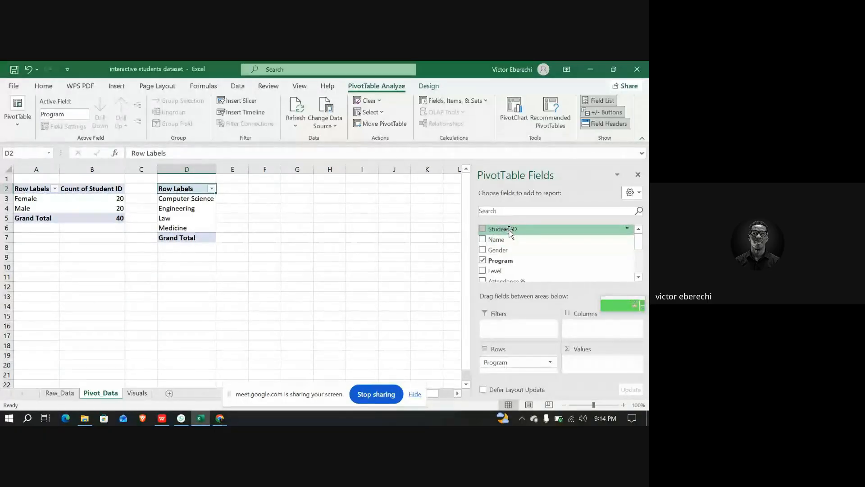
pyautogui.moveTo(510, 231); pyautogui.dragTo(588, 359)
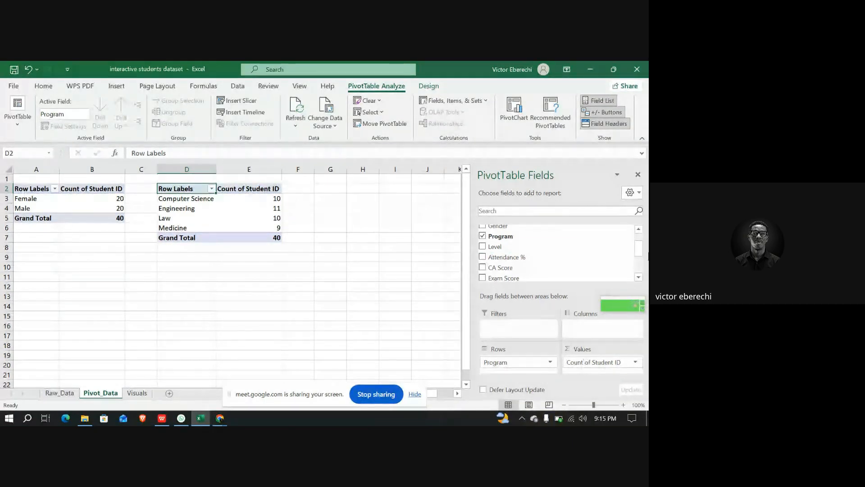
pyautogui.click(330, 187)
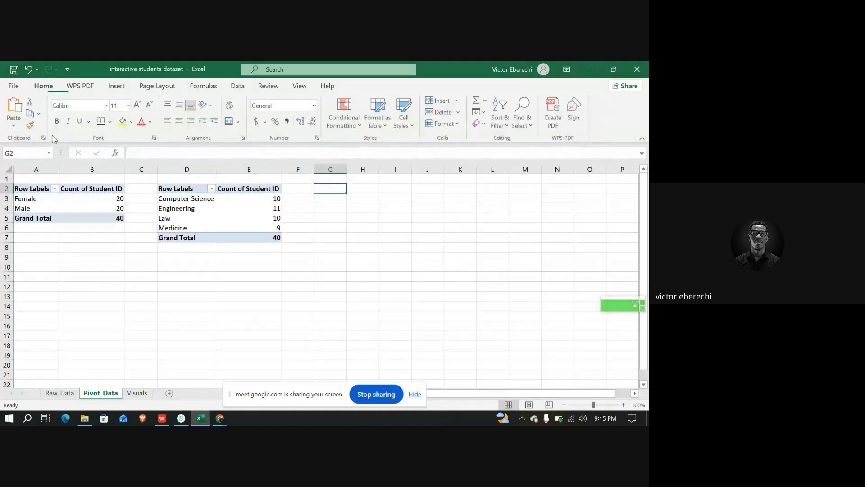
# Create a third PivotTable from the student table on Raw_Data, placing it on the Pivot_Data sheet at cell G2
pyautogui.click(58, 392)
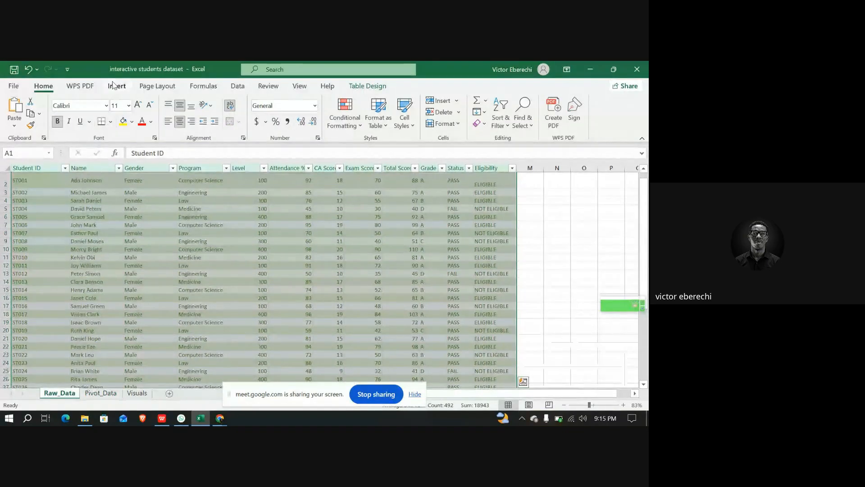
pyautogui.click(116, 85)
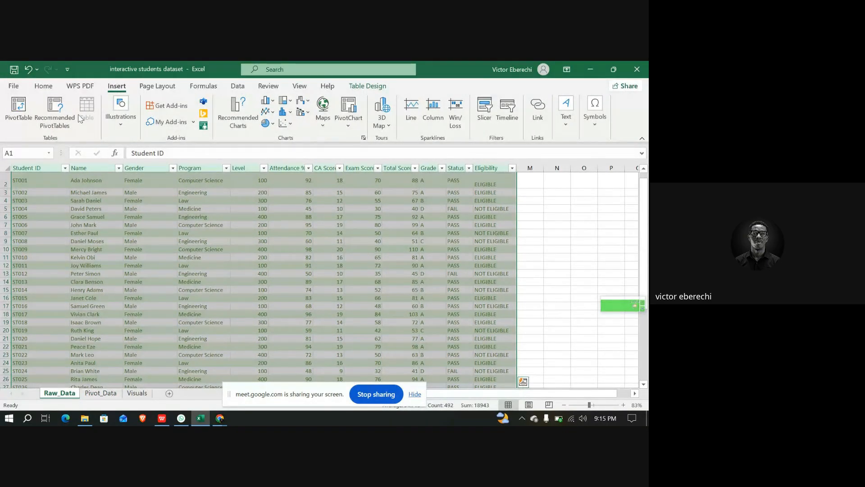
pyautogui.click(18, 110)
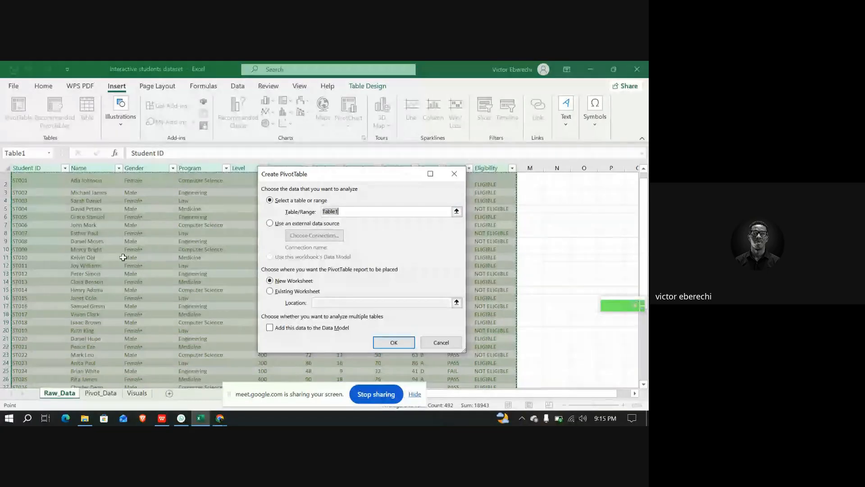
pyautogui.click(270, 292)
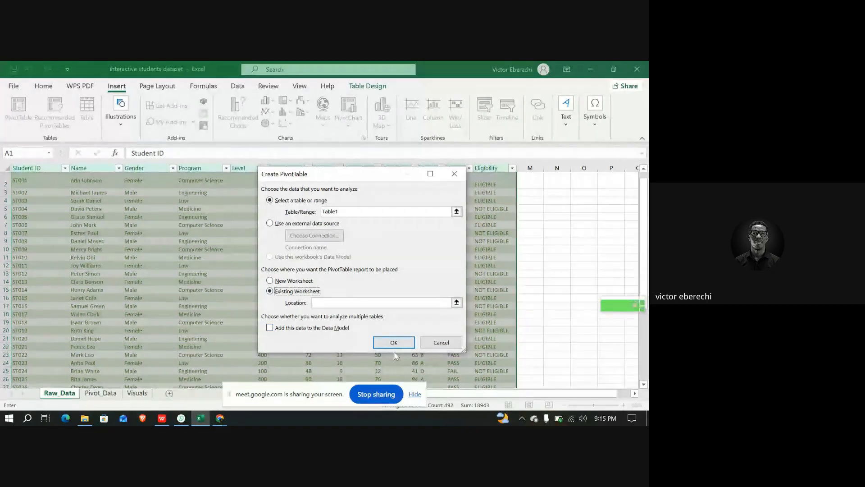
pyautogui.click(107, 399)
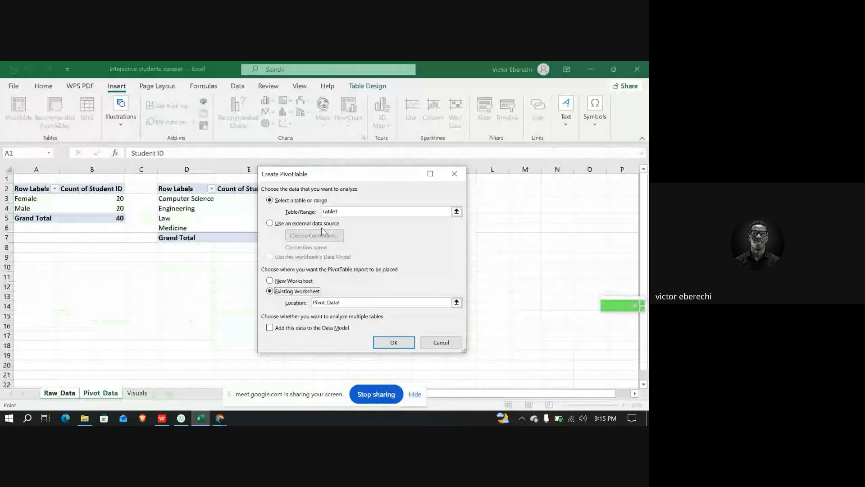
pyautogui.moveTo(352, 177); pyautogui.dragTo(459, 191)
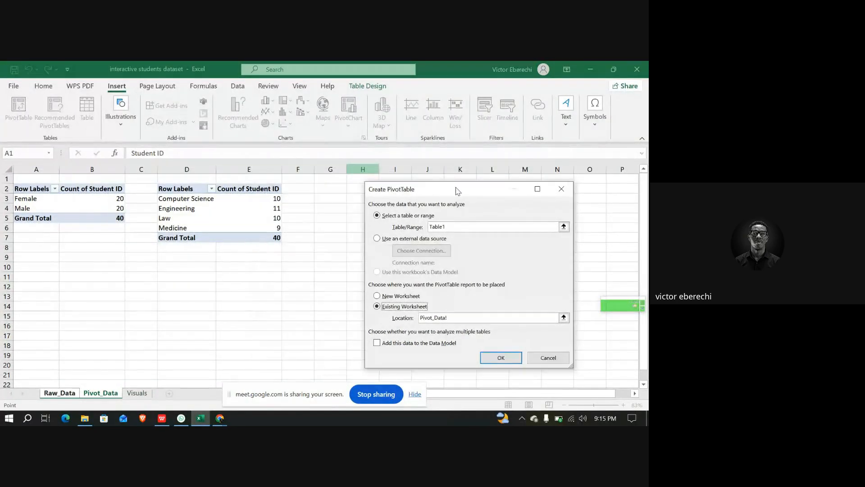
pyautogui.click(323, 190)
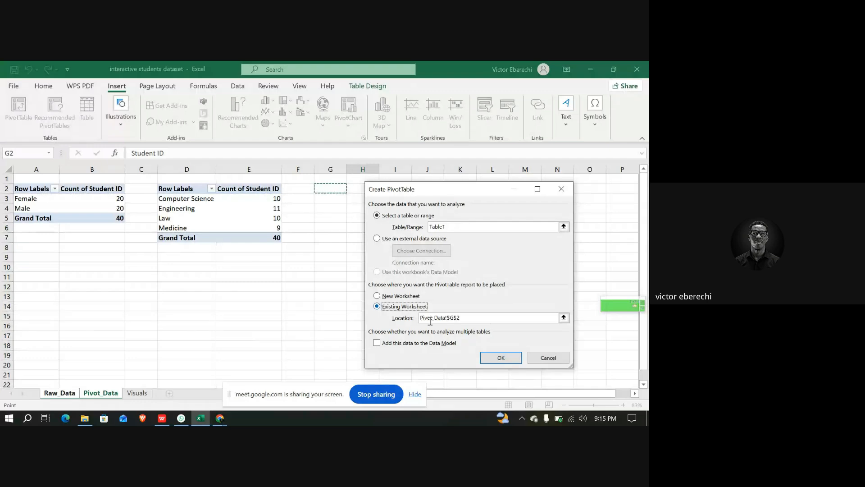
pyautogui.click(495, 362)
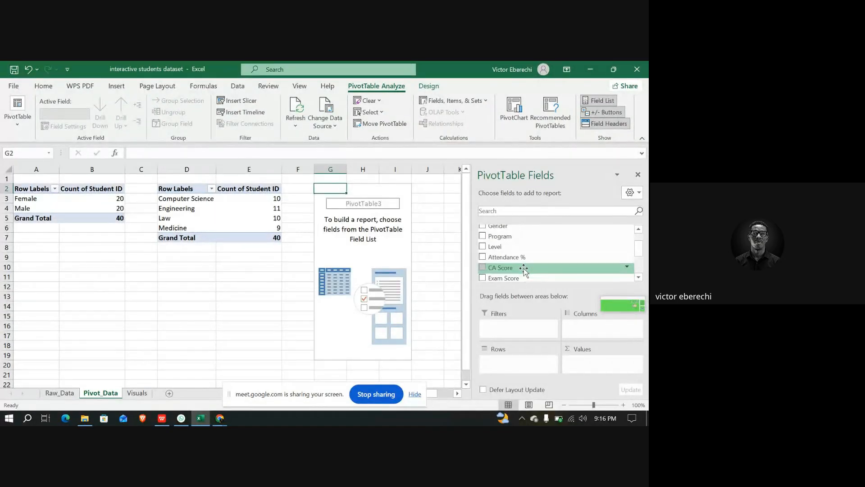
# Build the third PivotTable with Status in the rows and a count of Student ID in the values
pyautogui.scroll(-3, 523, 268)
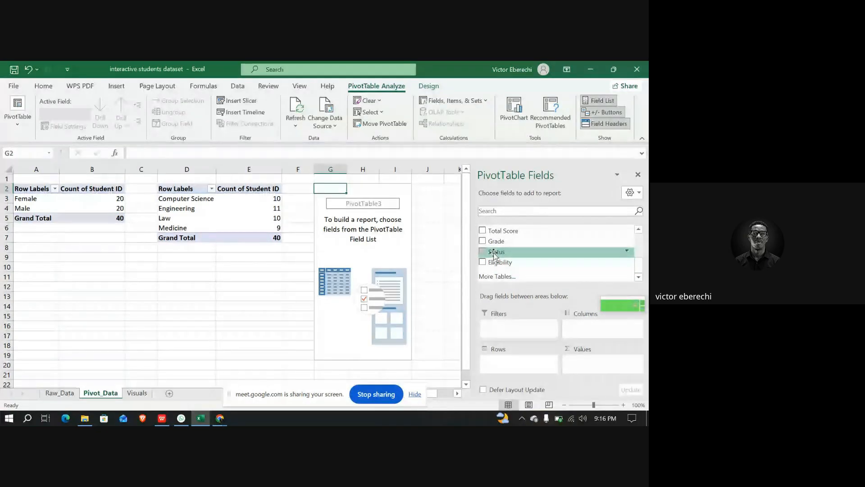
pyautogui.moveTo(494, 255); pyautogui.dragTo(514, 363)
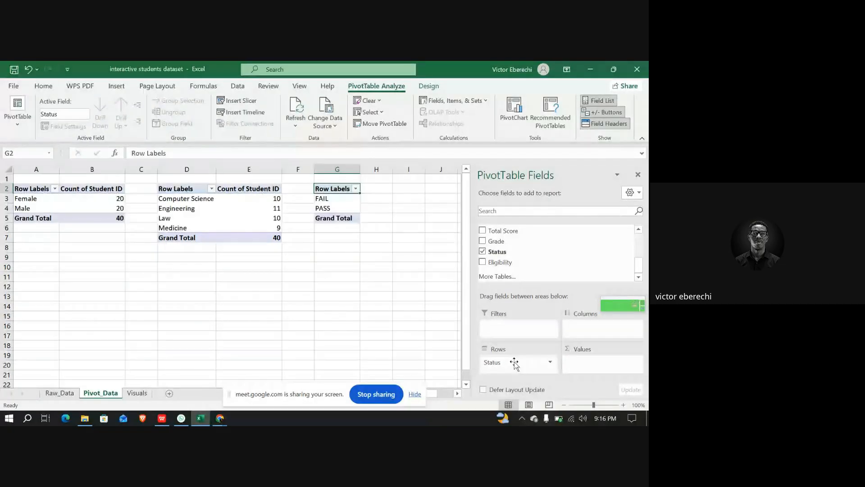
pyautogui.scroll(2, 527, 257)
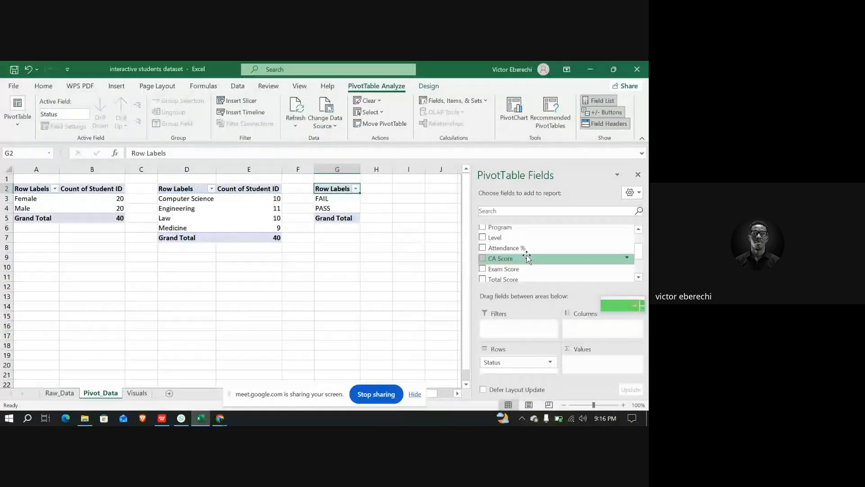
pyautogui.scroll(1, 527, 257)
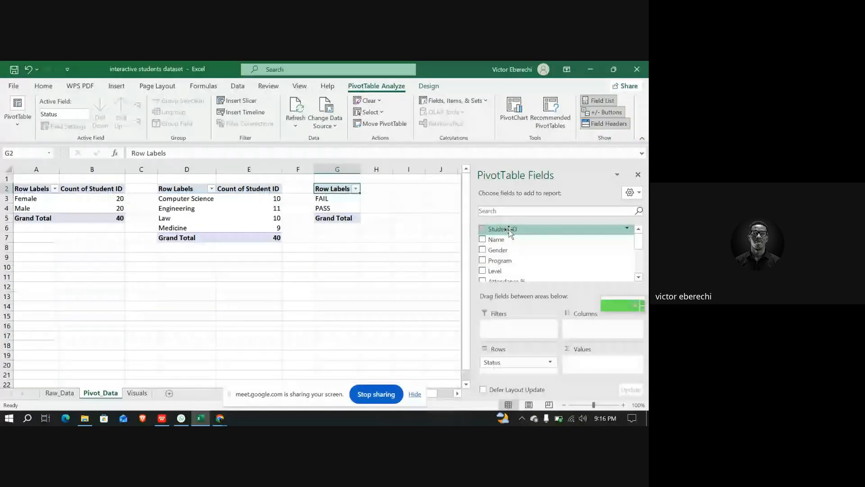
pyautogui.moveTo(523, 229); pyautogui.dragTo(597, 360)
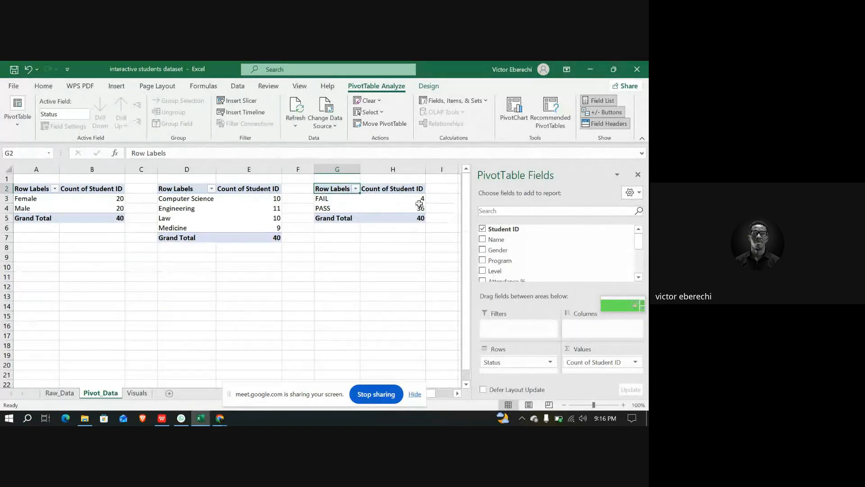
pyautogui.moveTo(419, 204)
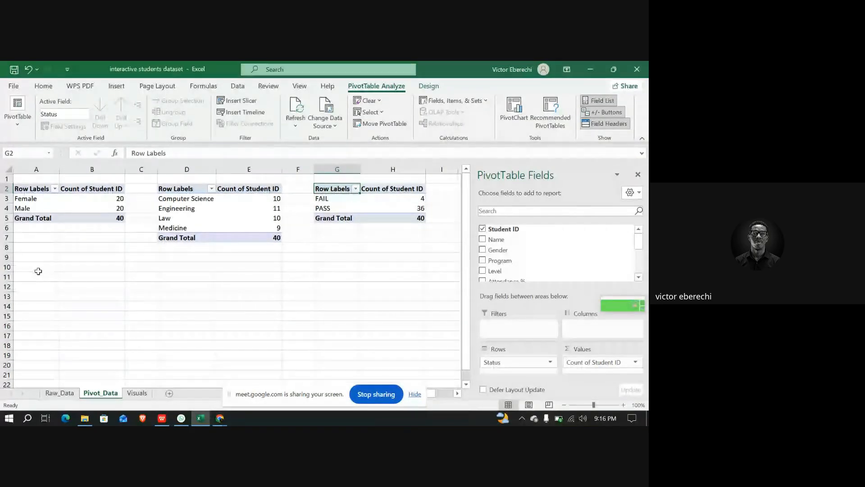
pyautogui.click(36, 269)
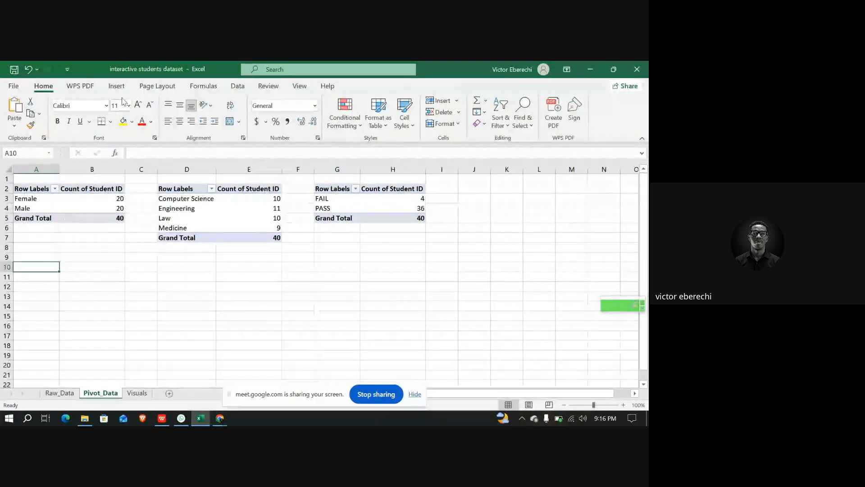
# Create a fourth PivotTable from the student table on Raw_Data, placing it on the Pivot_Data sheet at cell A9
pyautogui.click(60, 393)
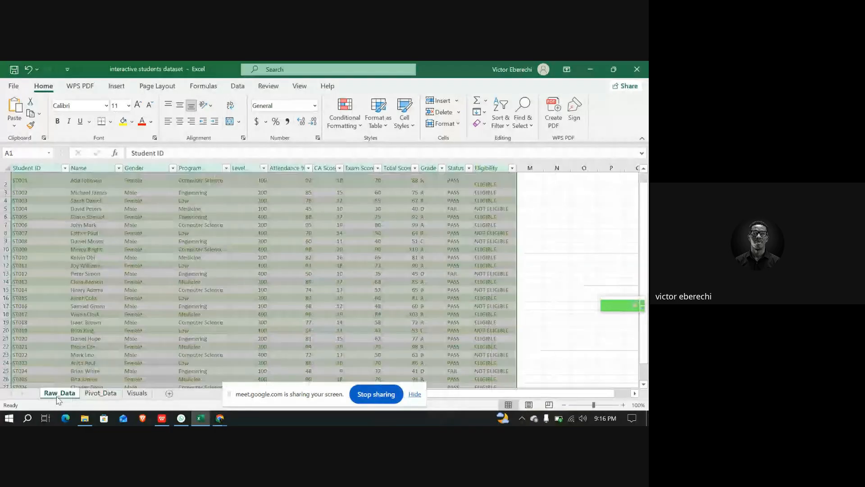
pyautogui.click(119, 87)
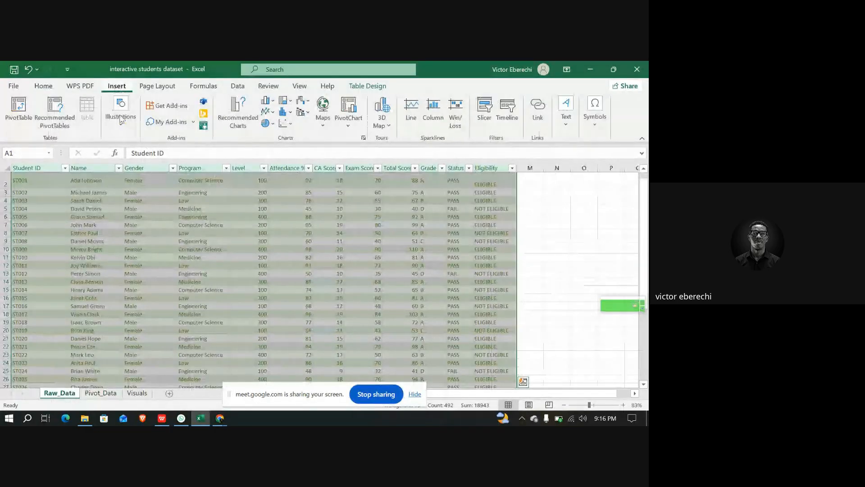
pyautogui.click(18, 111)
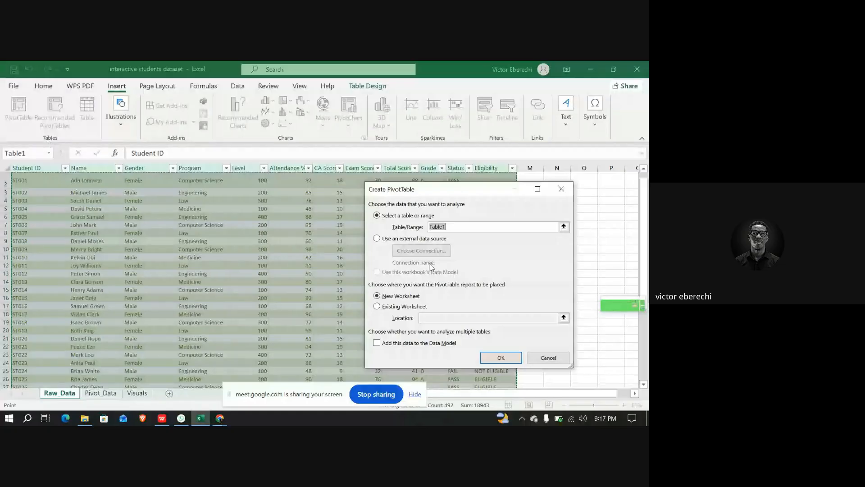
pyautogui.click(377, 306)
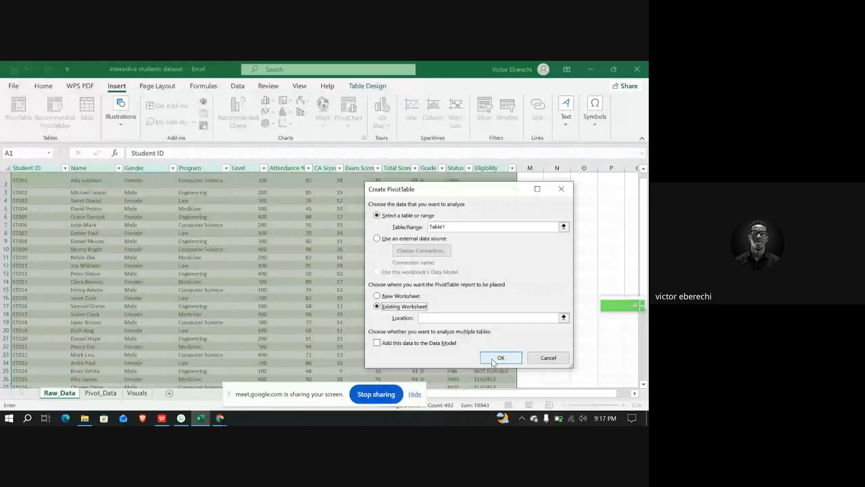
pyautogui.click(107, 396)
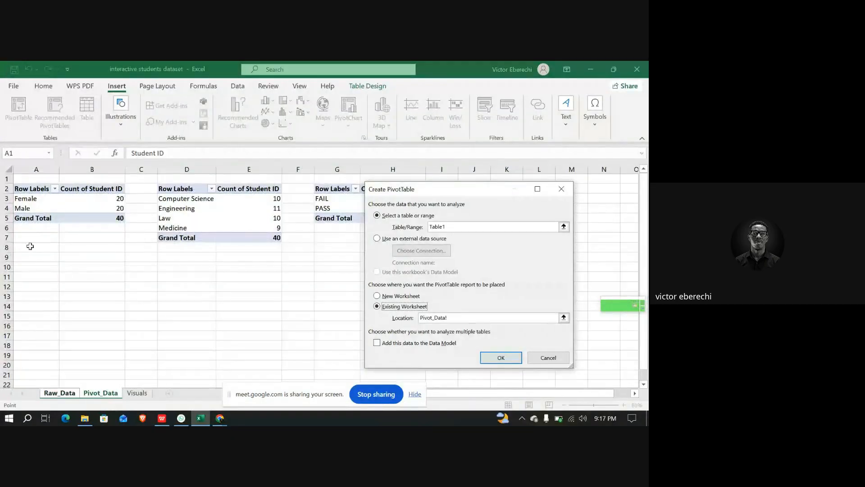
pyautogui.click(24, 258)
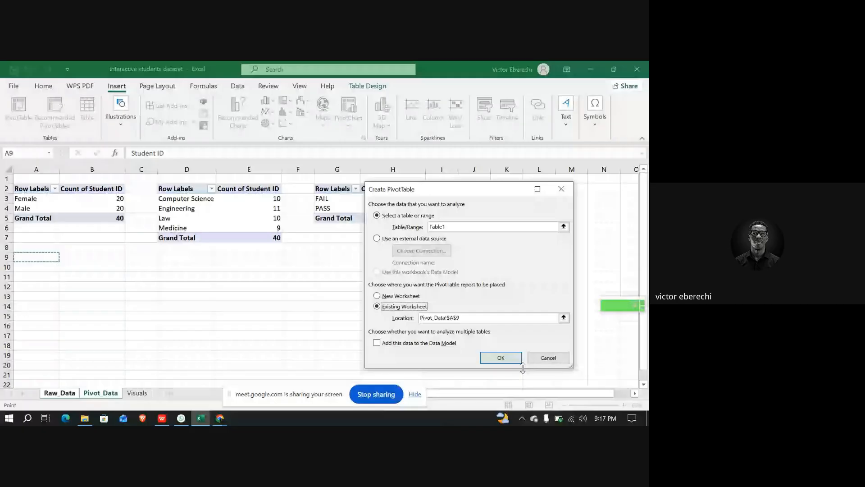
pyautogui.click(511, 360)
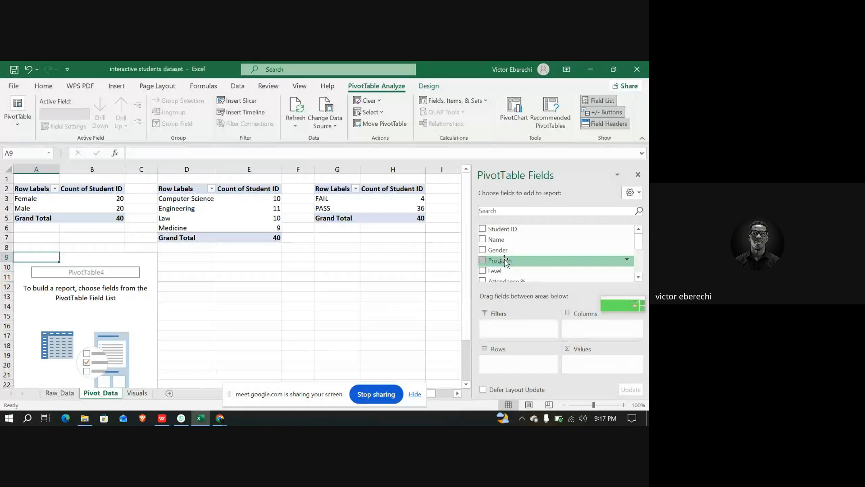
# Build the fourth PivotTable with Program in the rows and Total Score in the values, summarized by Average
pyautogui.moveTo(505, 261); pyautogui.dragTo(519, 363)
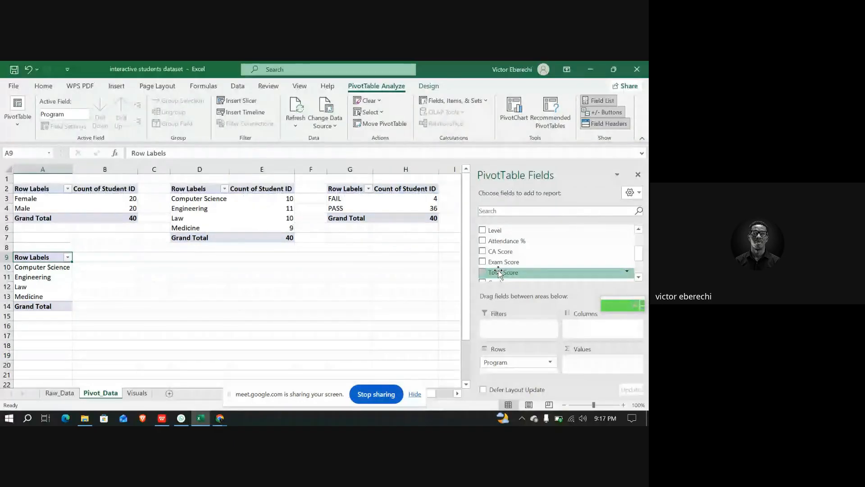
pyautogui.moveTo(499, 274); pyautogui.dragTo(586, 362)
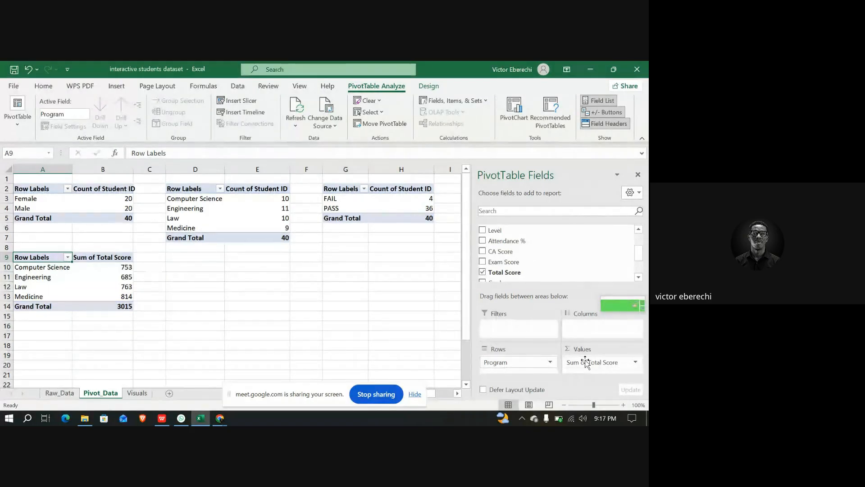
pyautogui.click(635, 363)
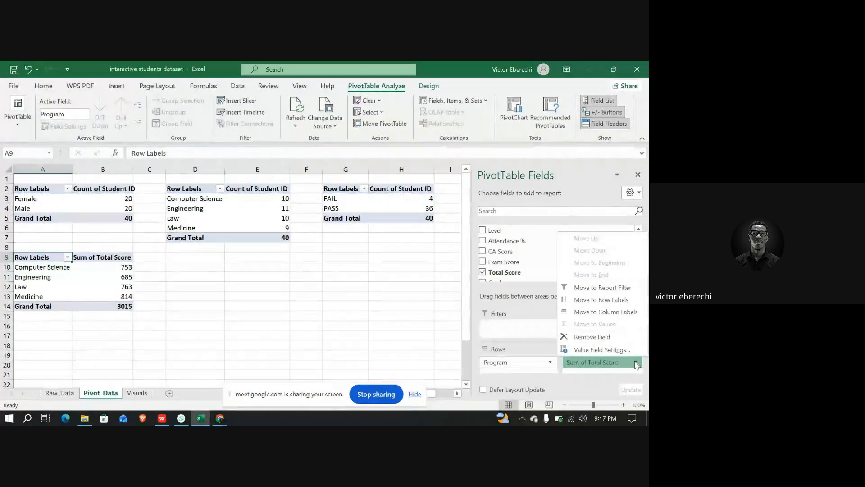
pyautogui.click(610, 349)
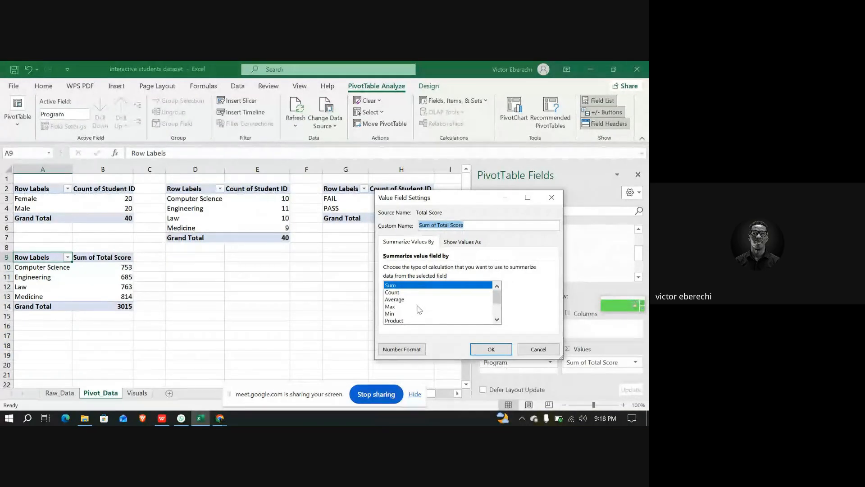
pyautogui.click(396, 299)
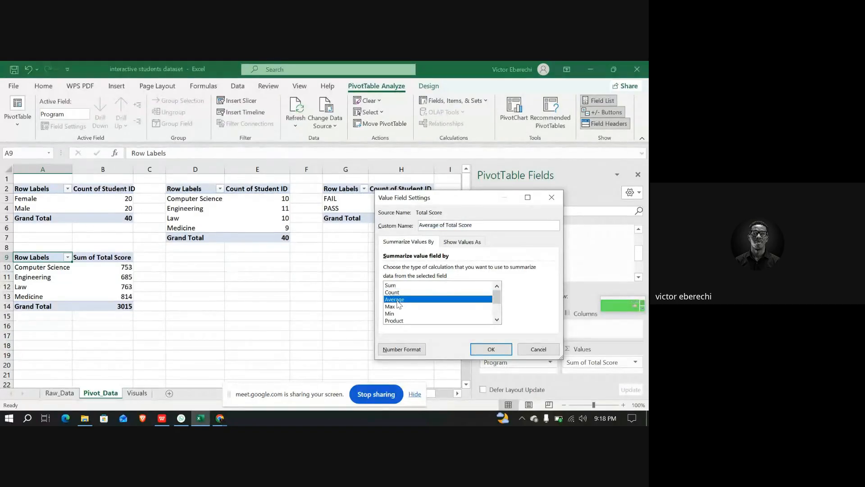
pyautogui.click(508, 350)
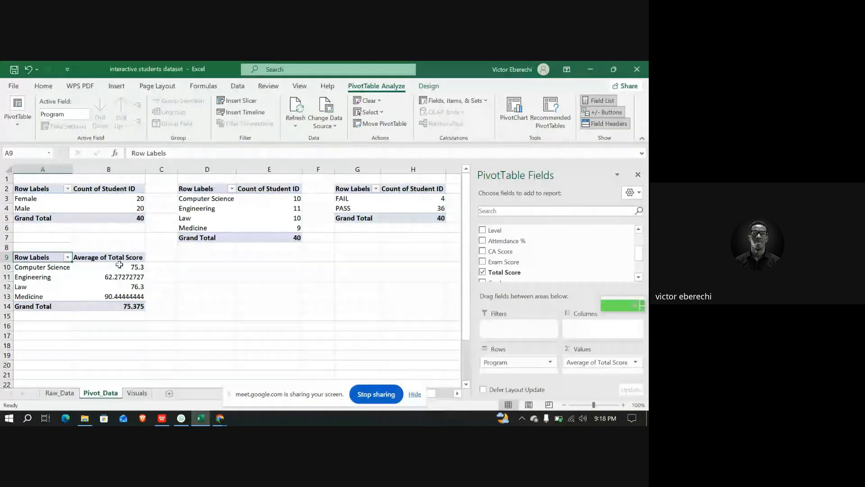
# Switch the Total Score value summary to Min, then back to Average
pyautogui.moveTo(131, 268)
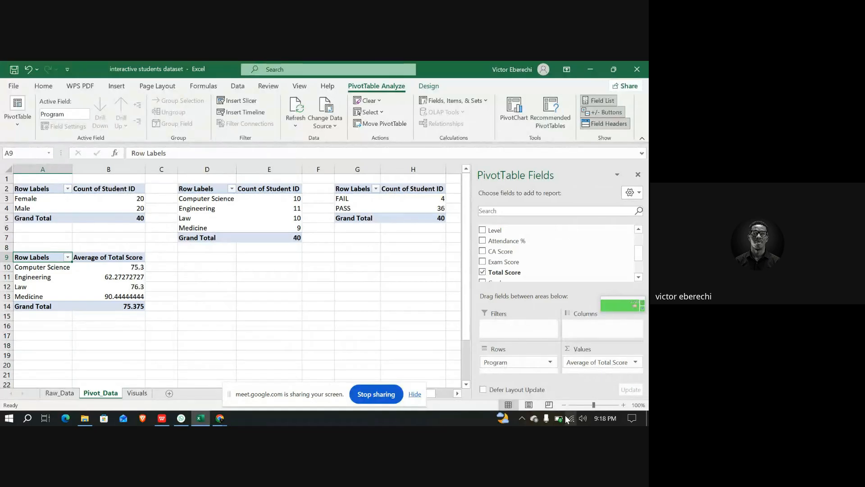
pyautogui.click(636, 363)
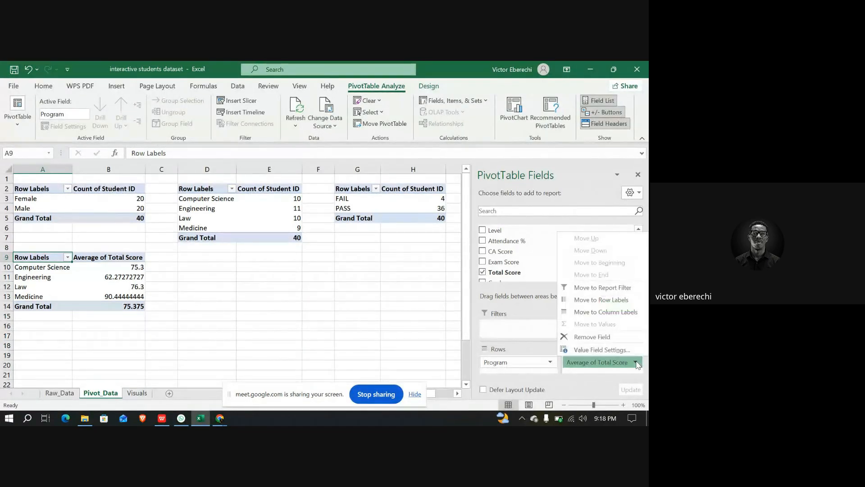
pyautogui.click(612, 351)
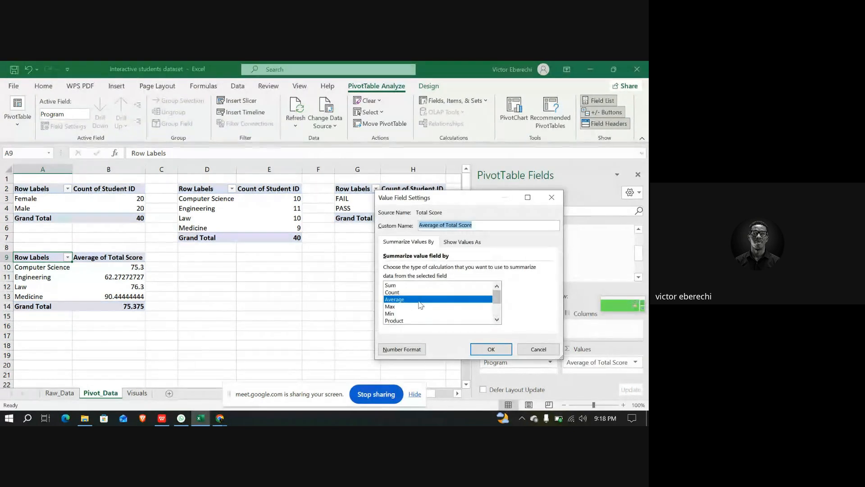
pyautogui.click(392, 314)
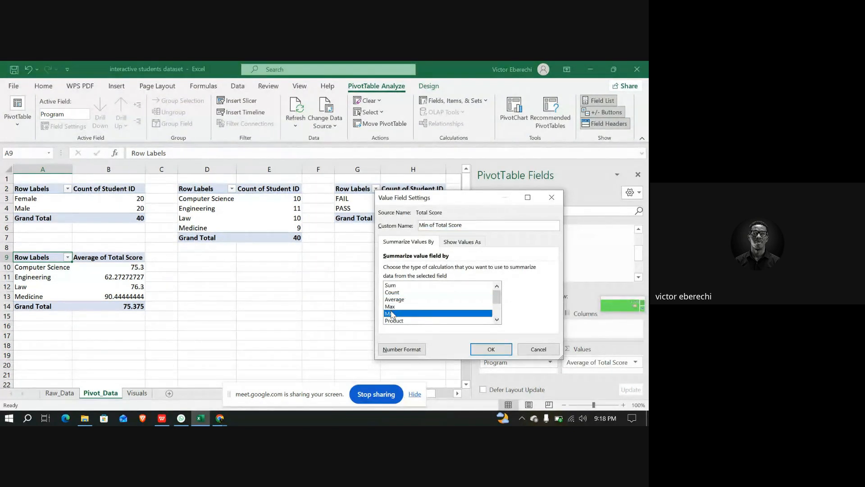
pyautogui.click(490, 348)
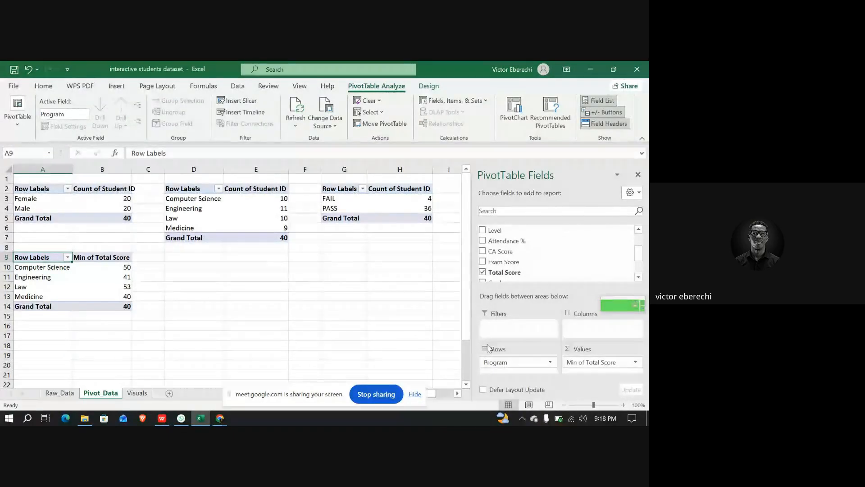
pyautogui.click(636, 364)
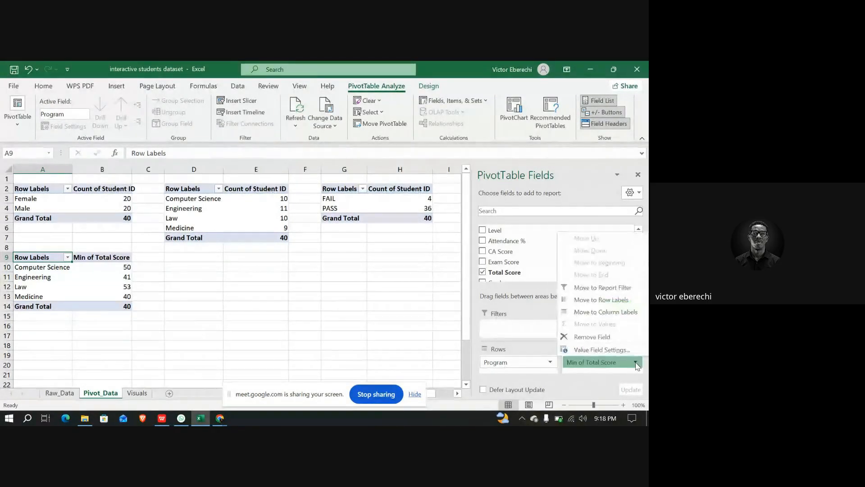
pyautogui.click(595, 350)
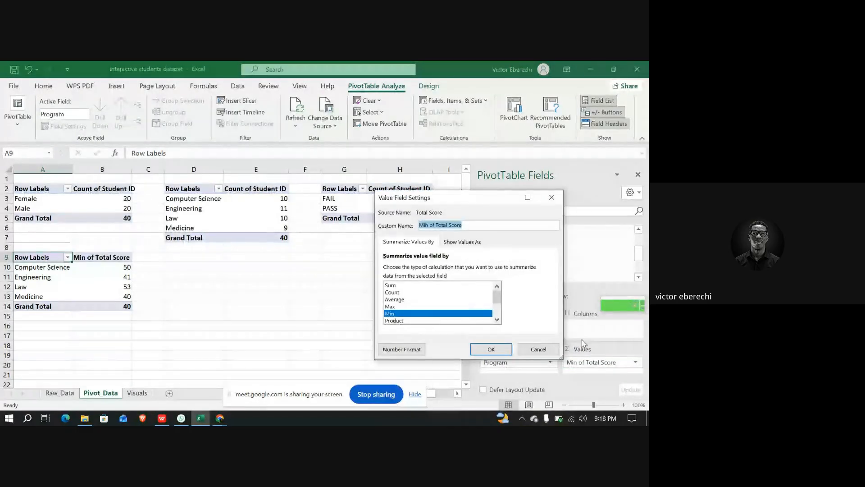
pyautogui.click(390, 299)
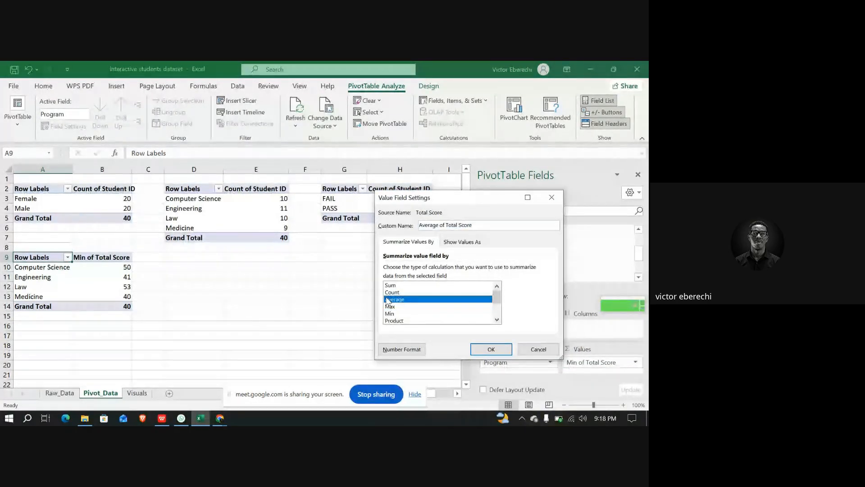
pyautogui.click(496, 353)
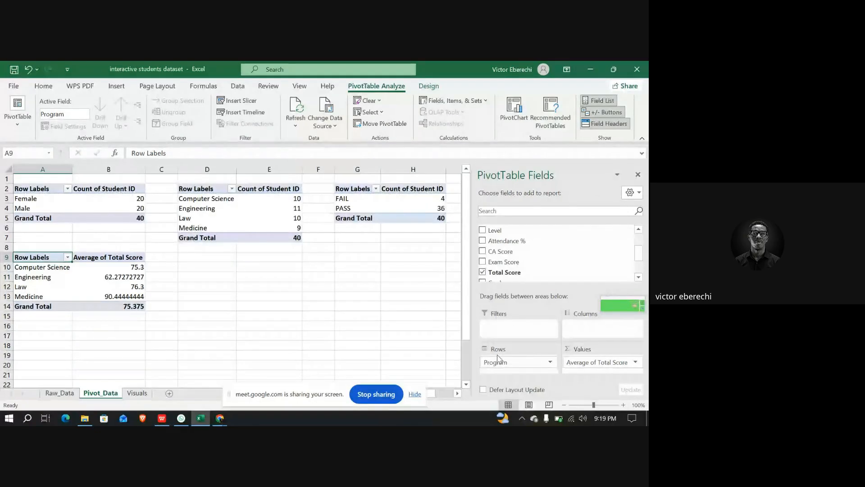
# Create a fifth PivotTable from the student table on Raw_Data, placing it on the Pivot_Data sheet at cell D9
pyautogui.click(197, 258)
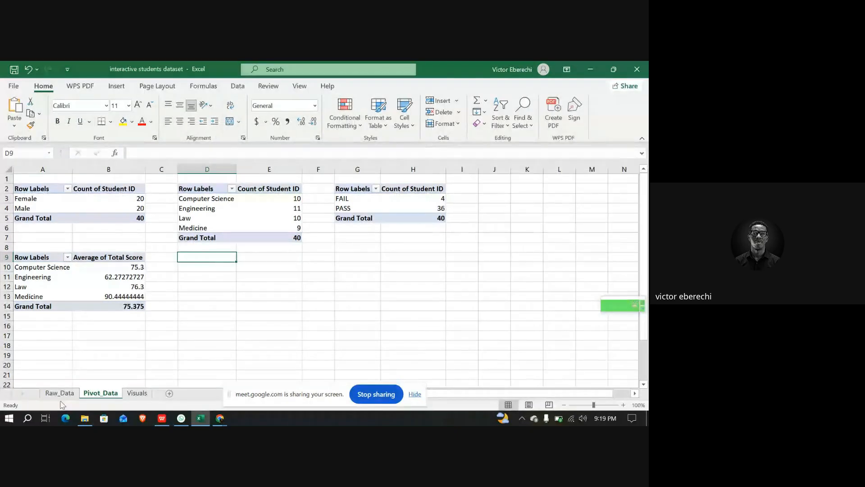
pyautogui.click(59, 393)
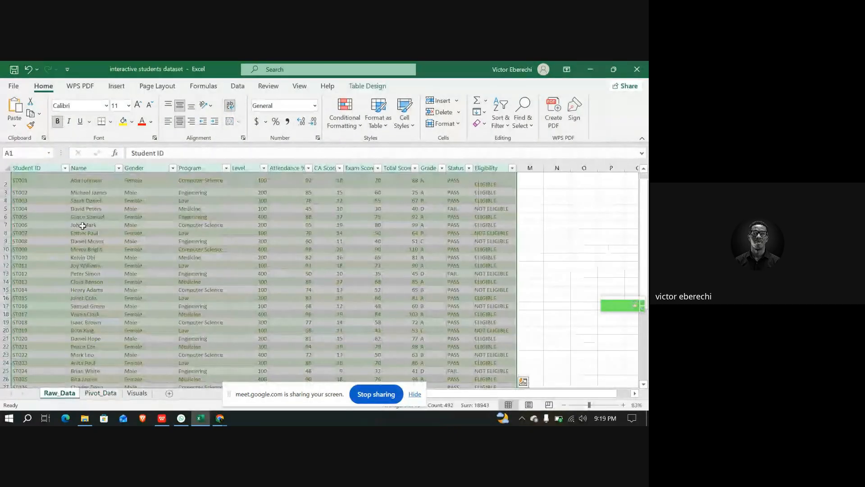
pyautogui.click(117, 86)
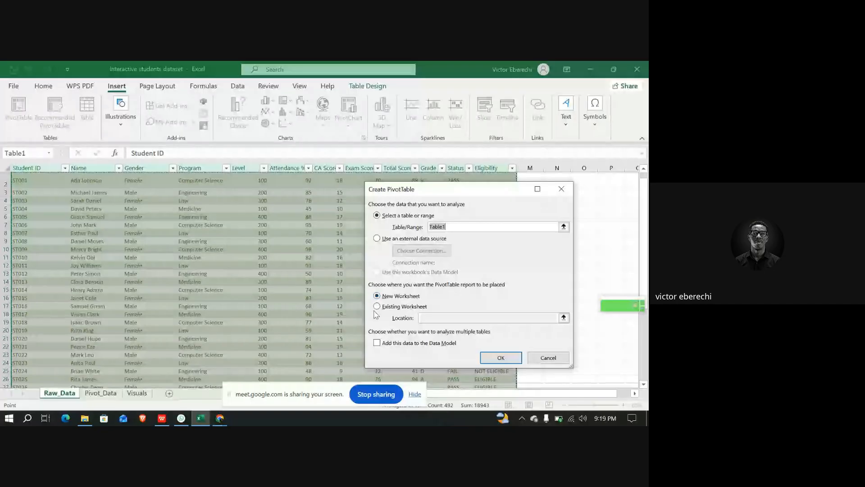
pyautogui.click(406, 306)
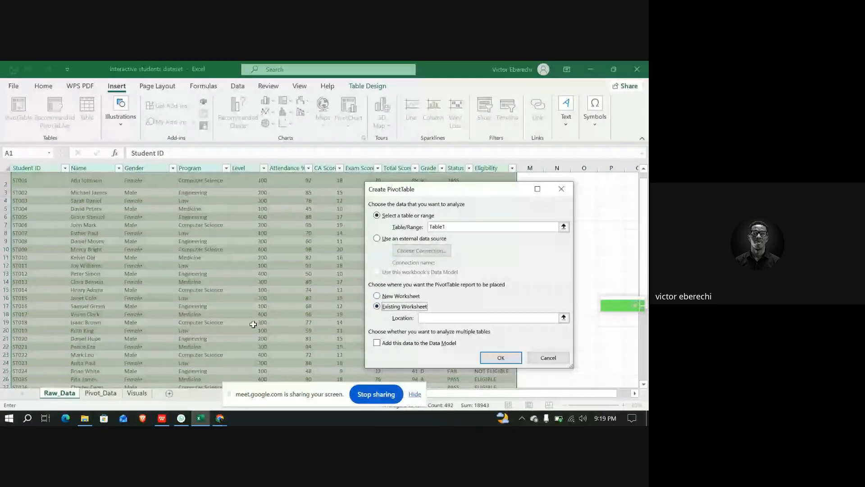
pyautogui.click(100, 393)
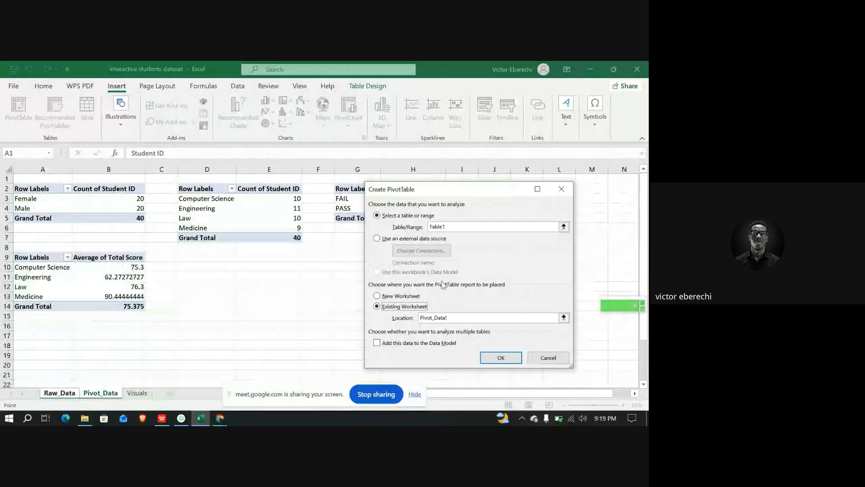
pyautogui.click(202, 256)
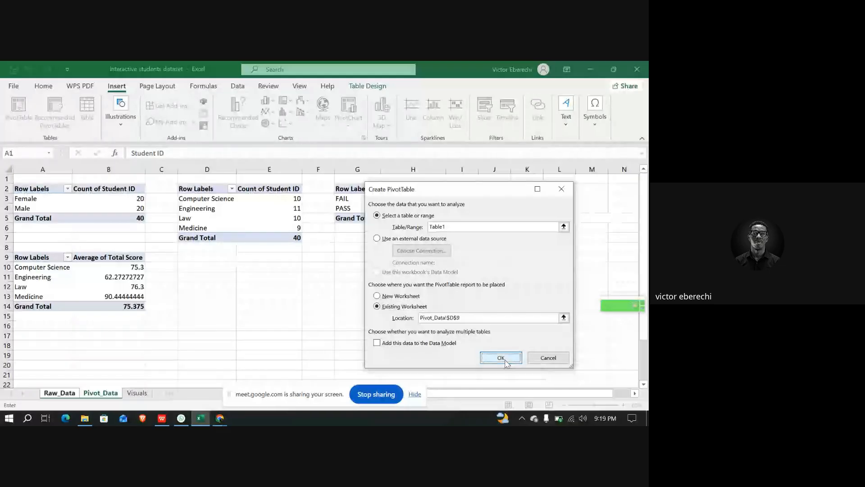
pyautogui.click(501, 357)
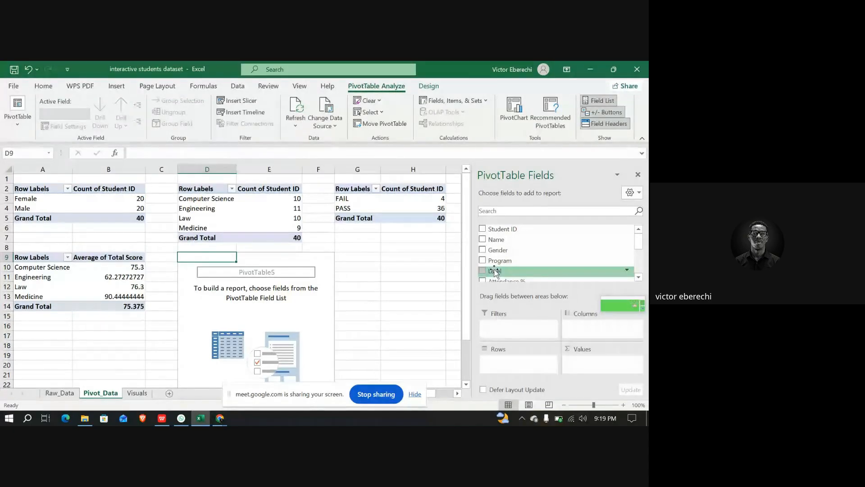
# Build the fifth PivotTable with Level in the rows and Attendance % in the values, summarized by Average
pyautogui.moveTo(495, 272)
pyautogui.mouseDown()
pyautogui.moveTo(510, 298)
pyautogui.moveTo(518, 368)
pyautogui.moveTo(508, 359)
pyautogui.mouseUp()
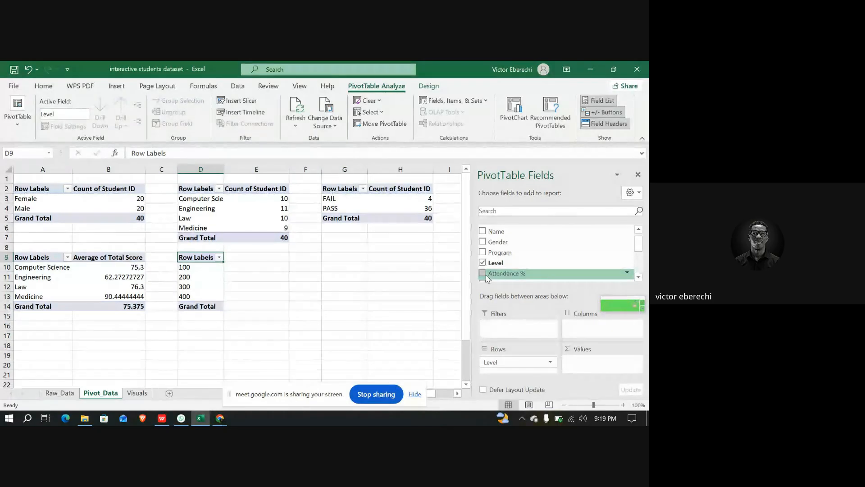
pyautogui.moveTo(487, 278); pyautogui.dragTo(587, 362)
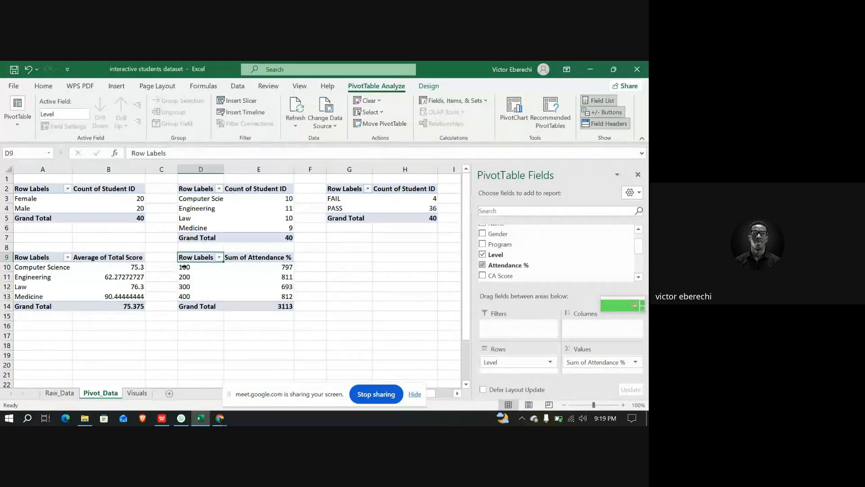
pyautogui.moveTo(282, 269)
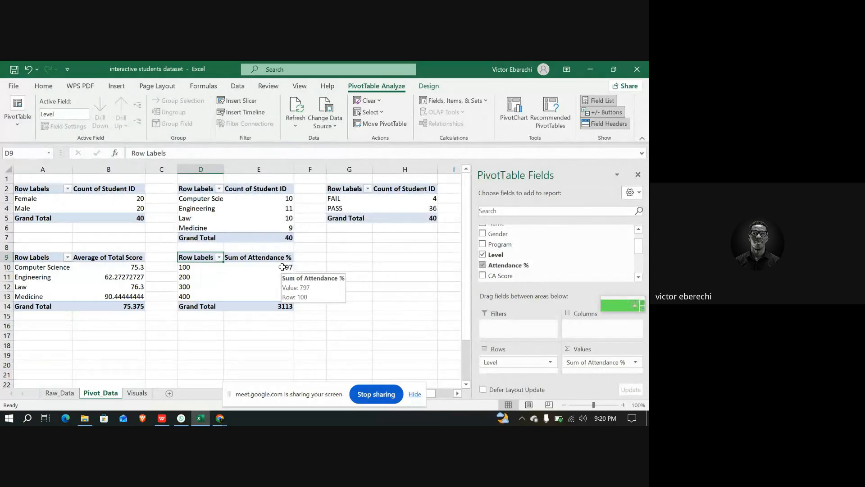
pyautogui.click(637, 363)
pyautogui.click(609, 349)
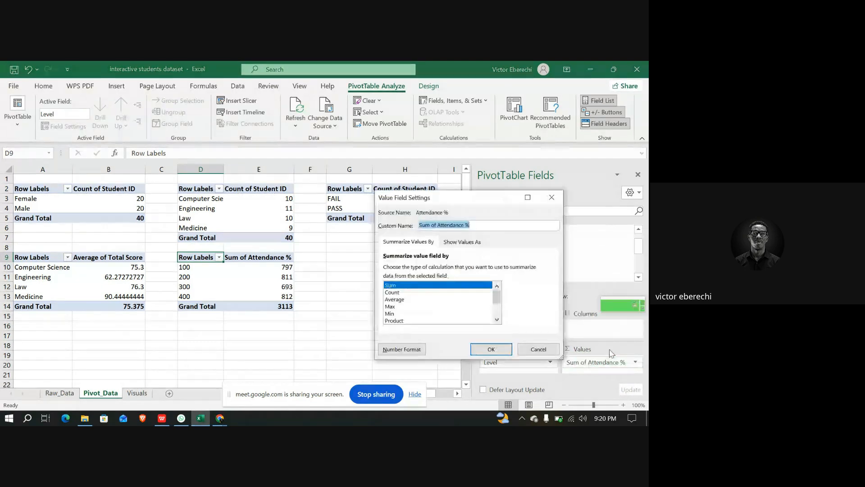
pyautogui.click(398, 300)
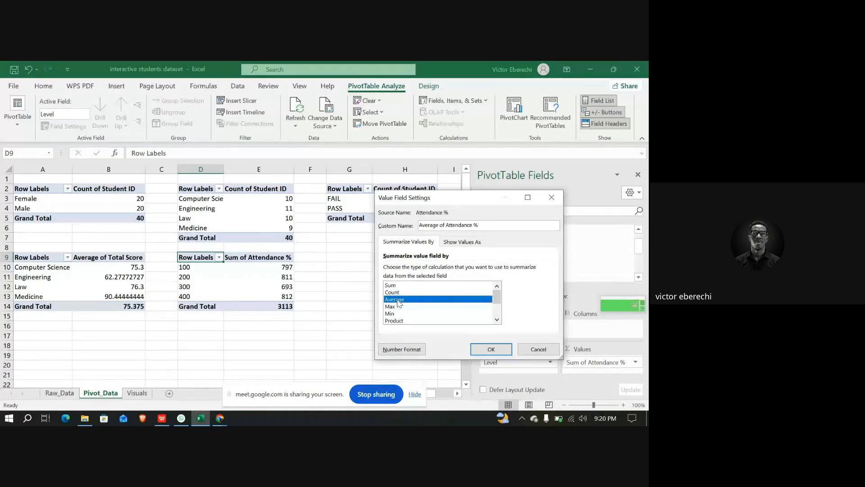
pyautogui.click(490, 350)
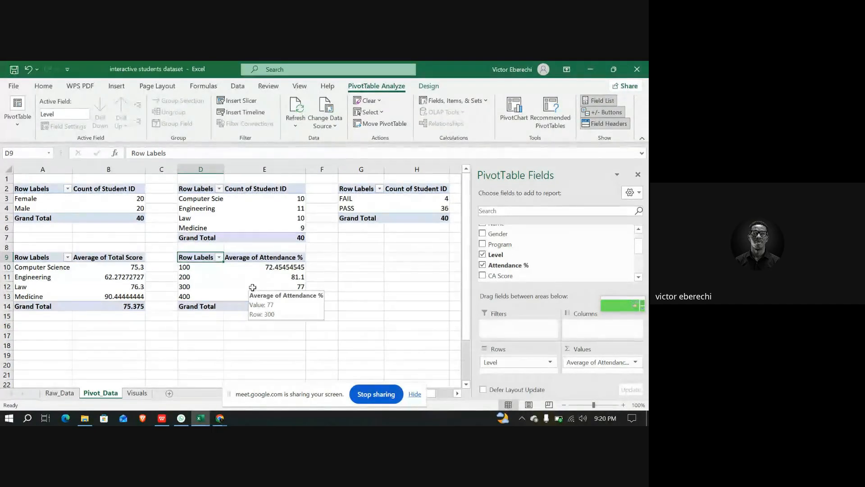
pyautogui.click(60, 393)
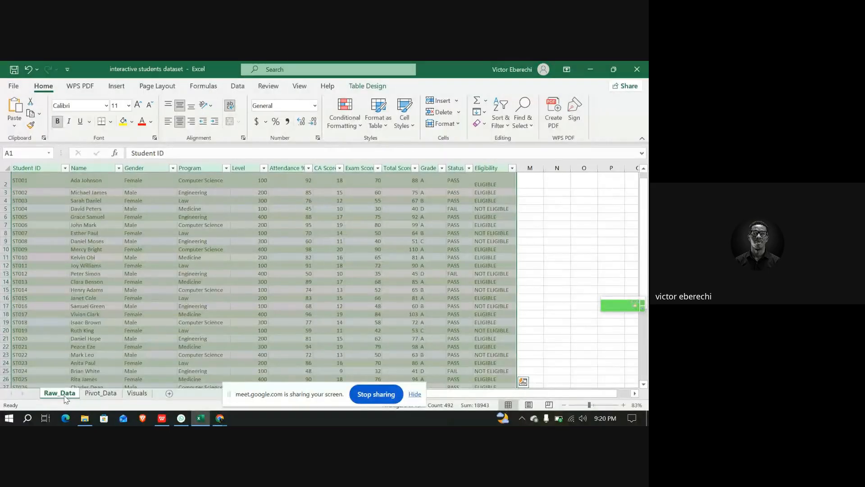
pyautogui.click(92, 394)
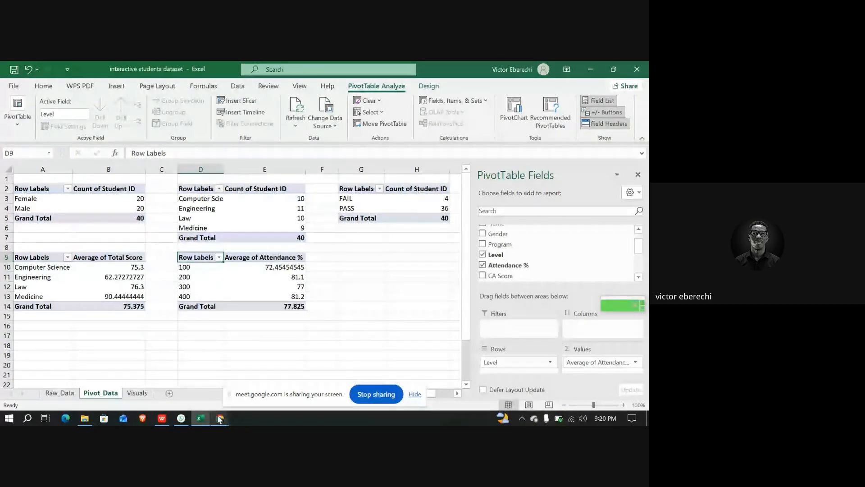
pyautogui.moveTo(219, 419)
pyautogui.click(165, 379)
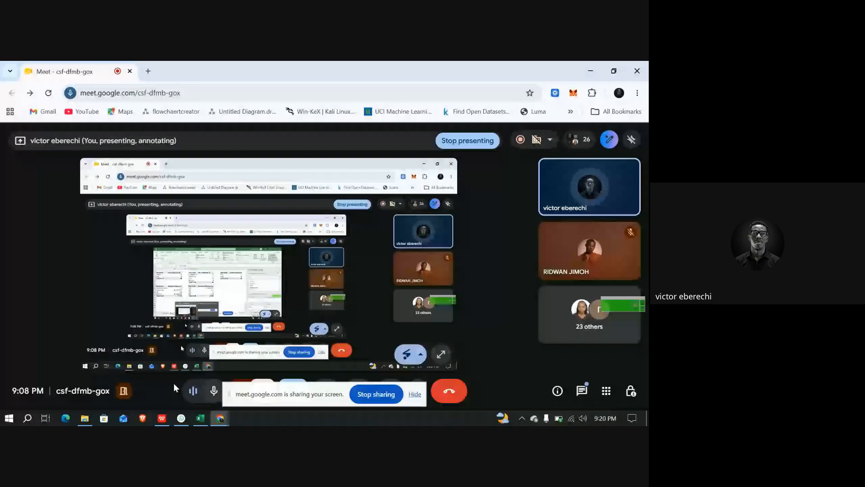
pyautogui.click(581, 392)
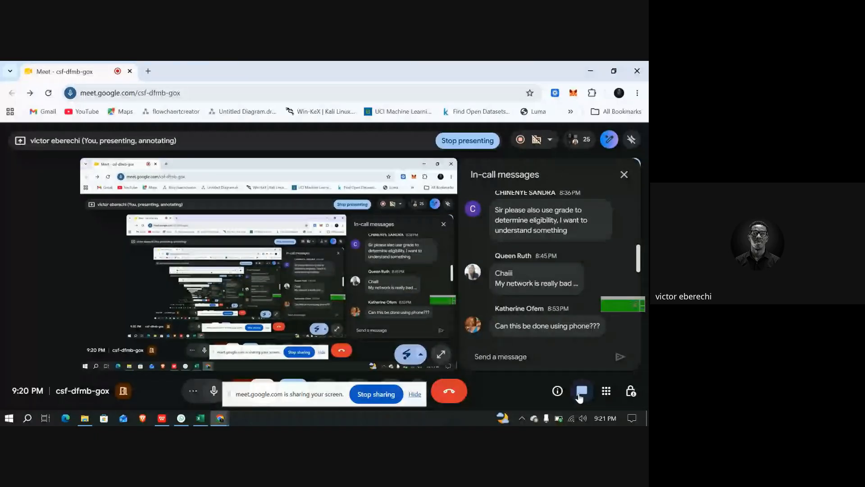
pyautogui.click(202, 422)
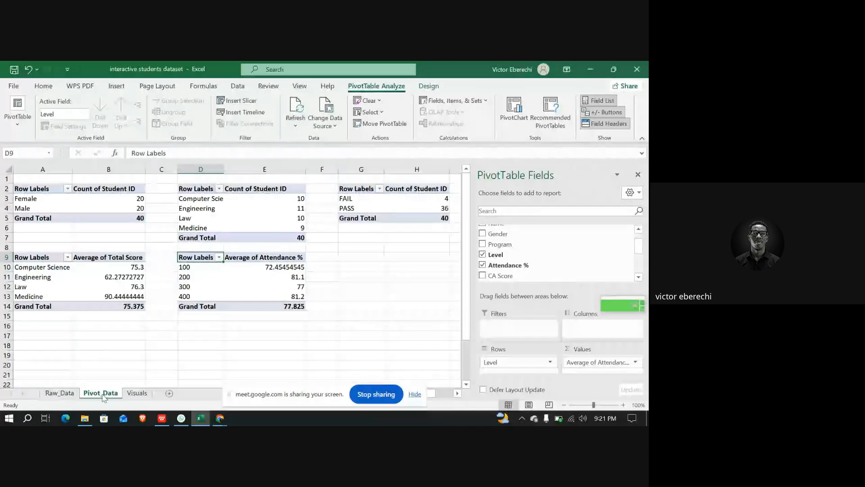
pyautogui.click(57, 393)
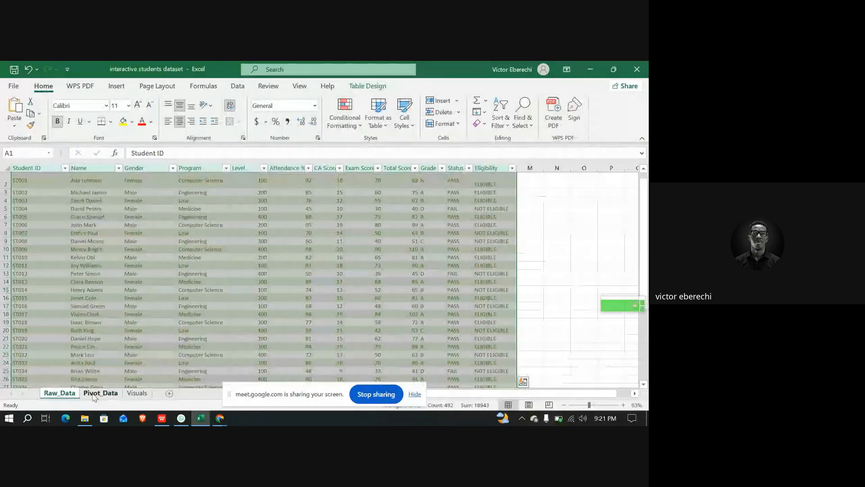
pyautogui.click(94, 394)
# Enter the title 'Our School Student performance dasboard' in cell A1 of the Visuals sheet
pyautogui.click(137, 393)
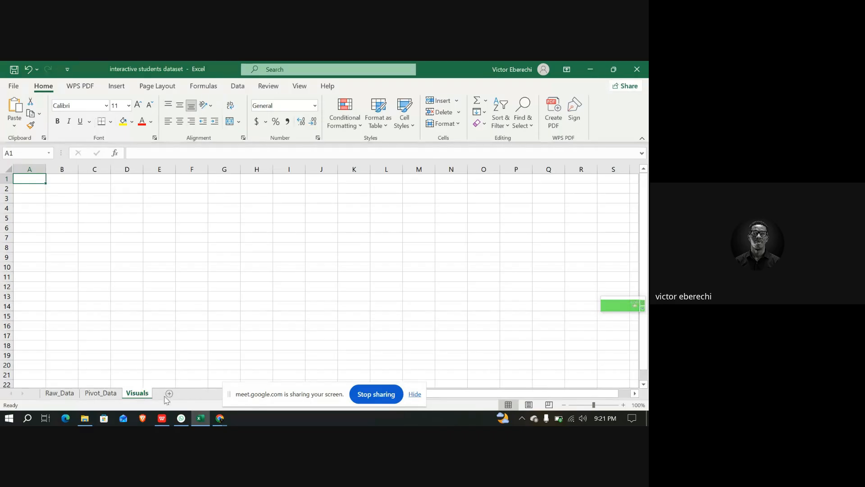
pyautogui.click(141, 154)
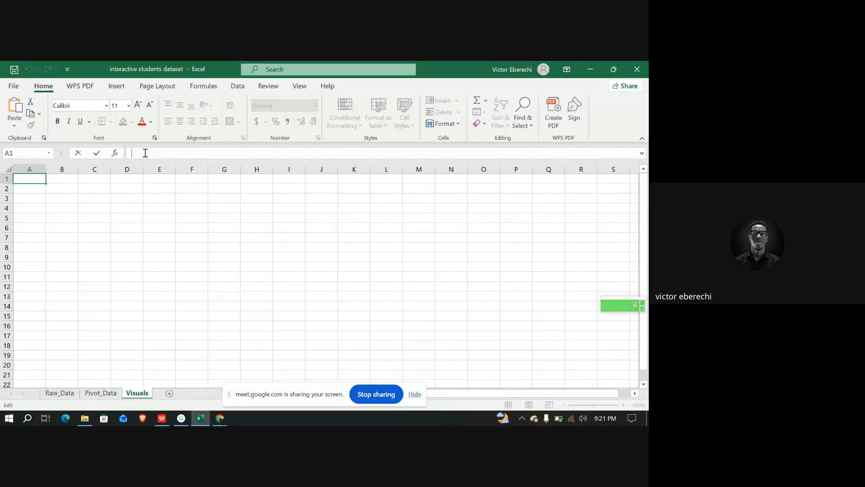
pyautogui.write('Our')
pyautogui.write(' School')
pyautogui.write(' Data')
pyautogui.press('BackSpace')
pyautogui.press('BackSpace')
pyautogui.press('BackSpace')
pyautogui.write('Studemts')
pyautogui.press('BackSpace')
pyautogui.press('BackSpace')
pyautogui.press('BackSpace')
pyautogui.write('nt performance dasboard')
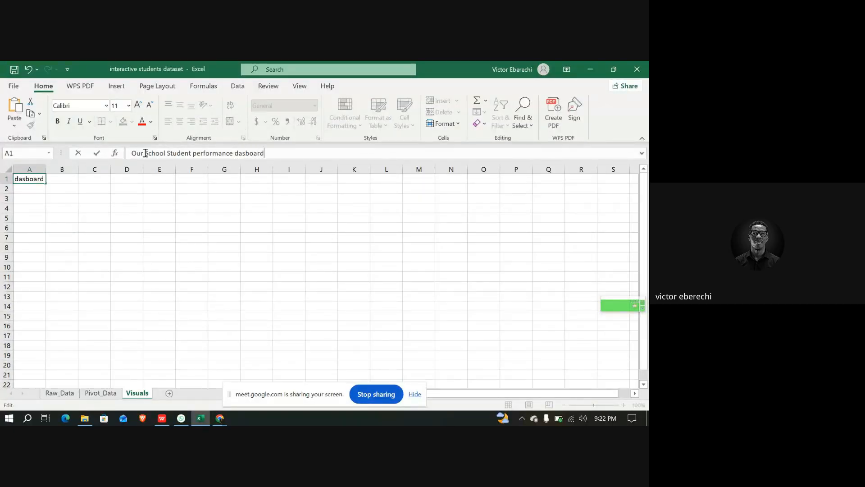
# Correct the title's spelling so it ends with 'dashboard'
pyautogui.click(247, 153)
pyautogui.write('h')
pyautogui.moveTo(272, 153); pyautogui.dragTo(131, 152)
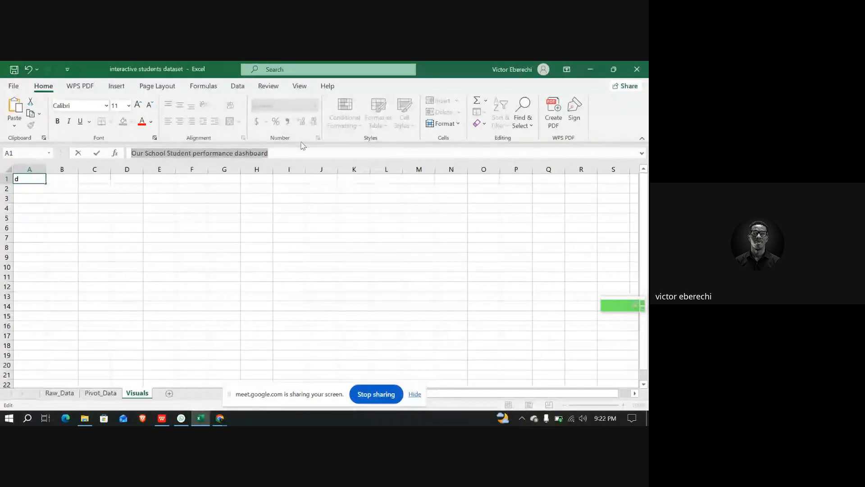
pyautogui.click(33, 179)
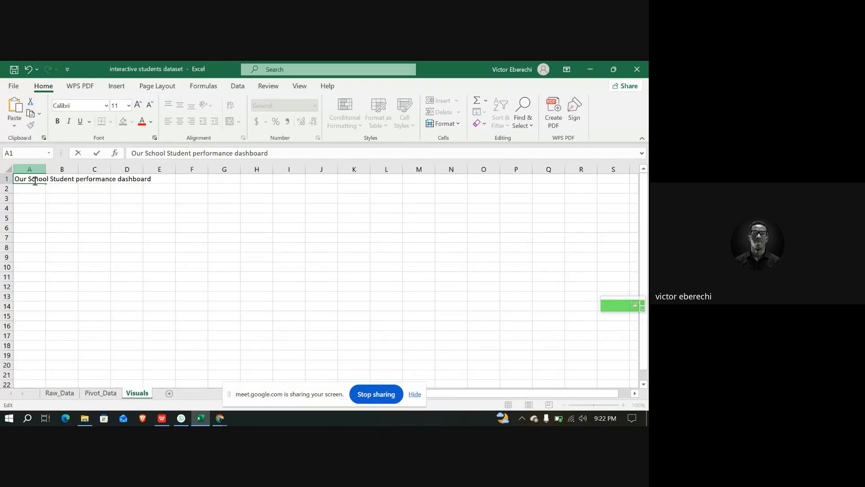
pyautogui.press('Escape')
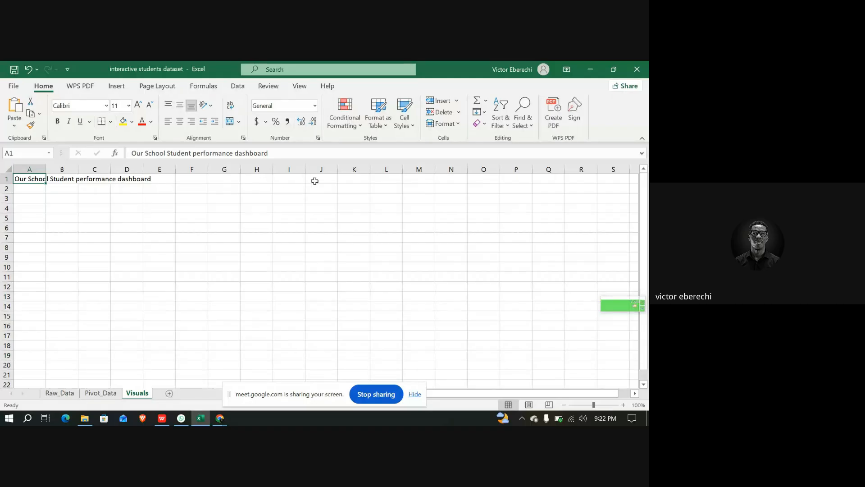
# Merge cells A1 through K1 to hold the dashboard title
pyautogui.keyDown('shift'); pyautogui.click(355, 177); pyautogui.keyUp('shift')
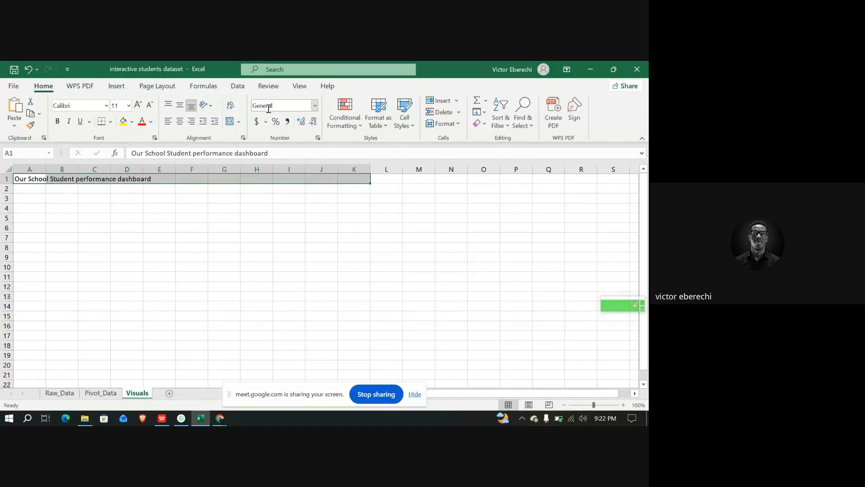
pyautogui.click(239, 124)
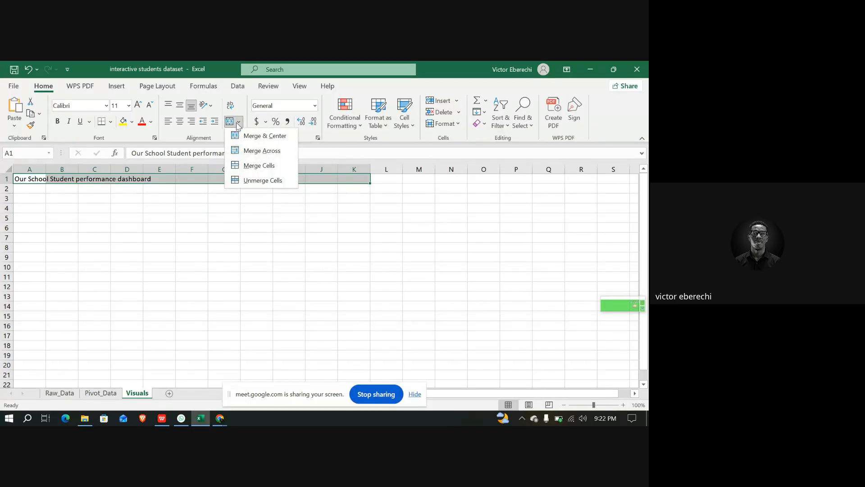
pyautogui.click(260, 165)
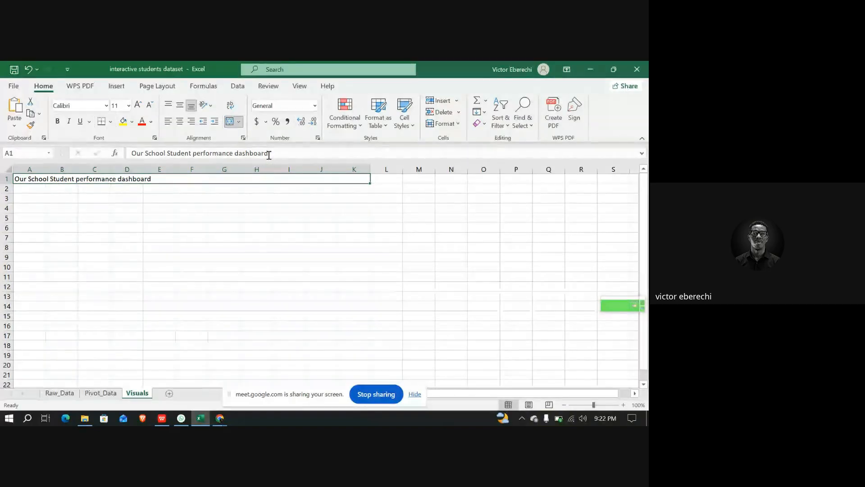
pyautogui.moveTo(268, 154); pyautogui.dragTo(131, 153)
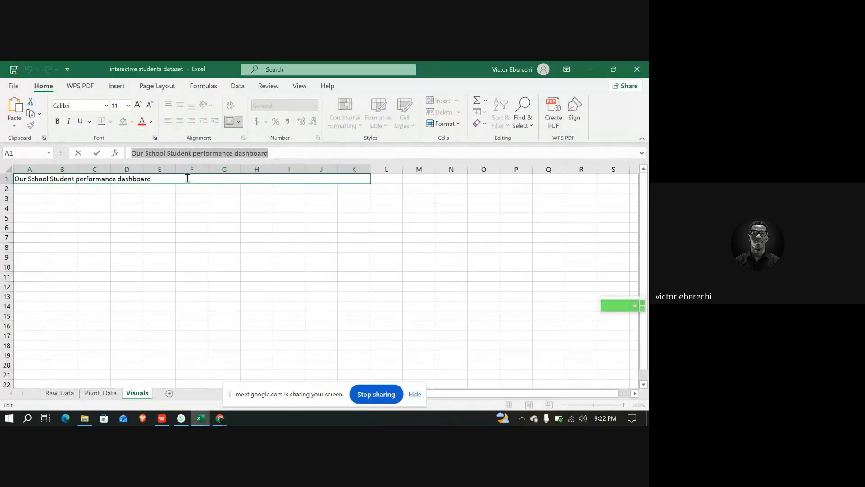
pyautogui.click(140, 179)
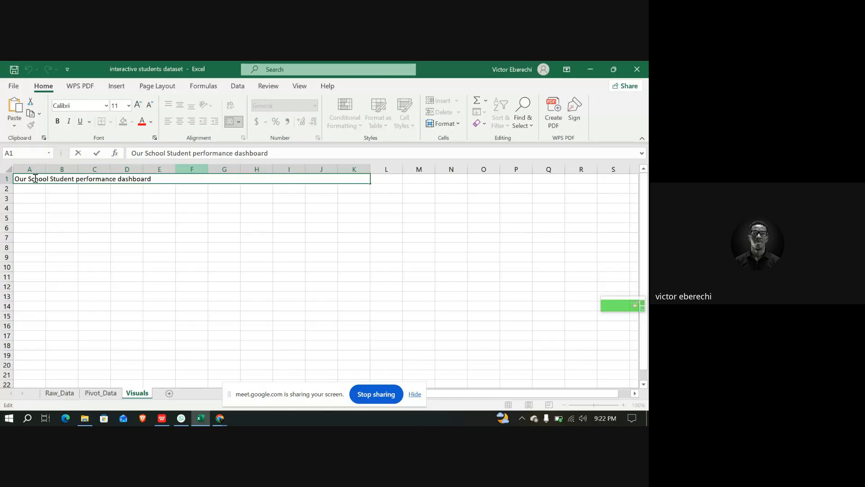
pyautogui.doubleClick(170, 177)
pyautogui.moveTo(170, 177); pyautogui.dragTo(14, 178)
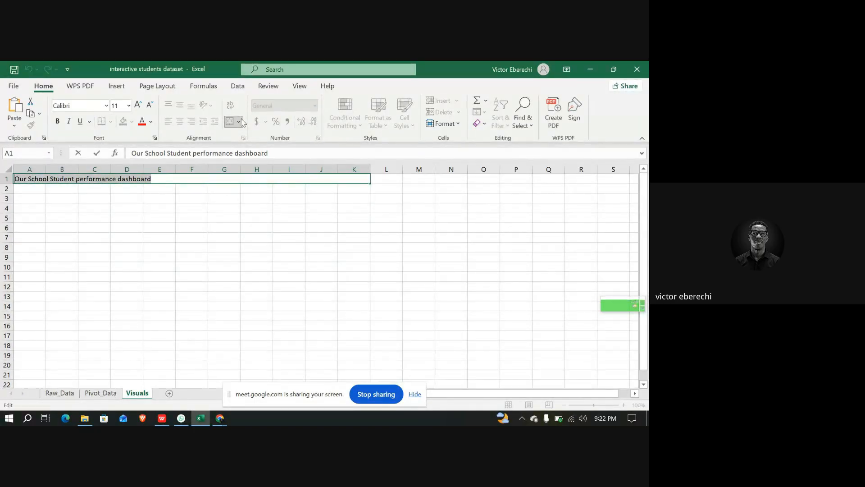
pyautogui.click(275, 225)
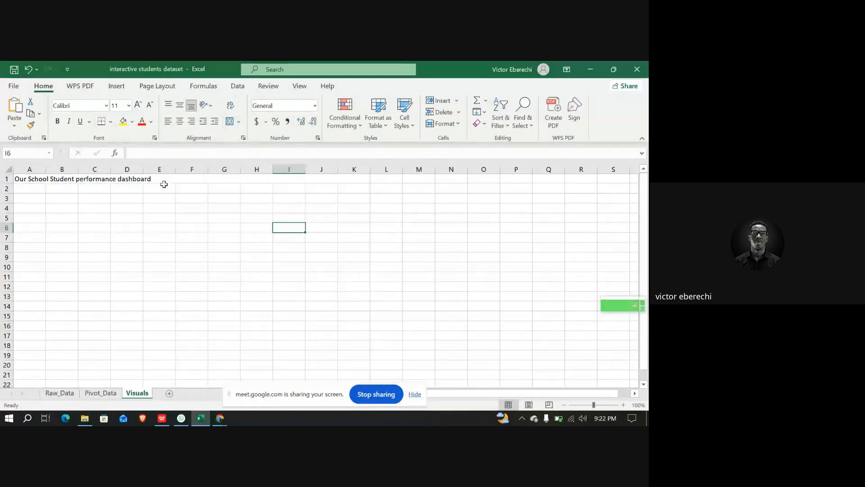
# Apply Merge & Center to the title and center it across the merged A1:K1 range
pyautogui.click(107, 180)
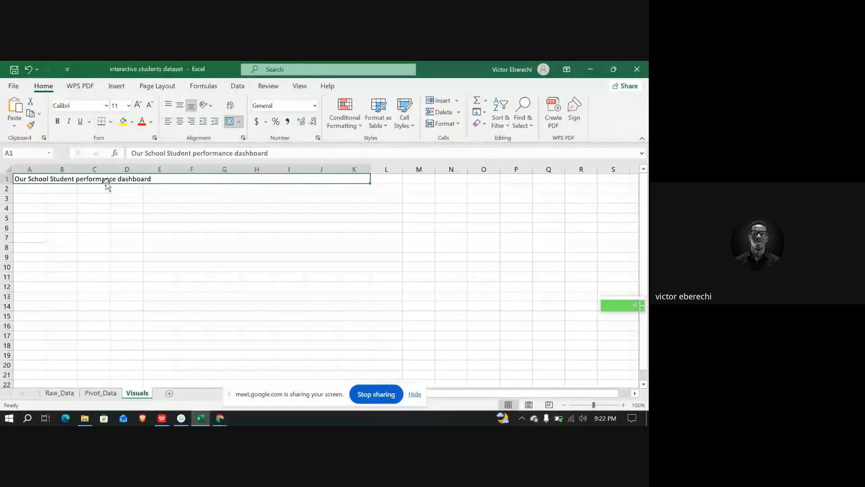
pyautogui.click(238, 122)
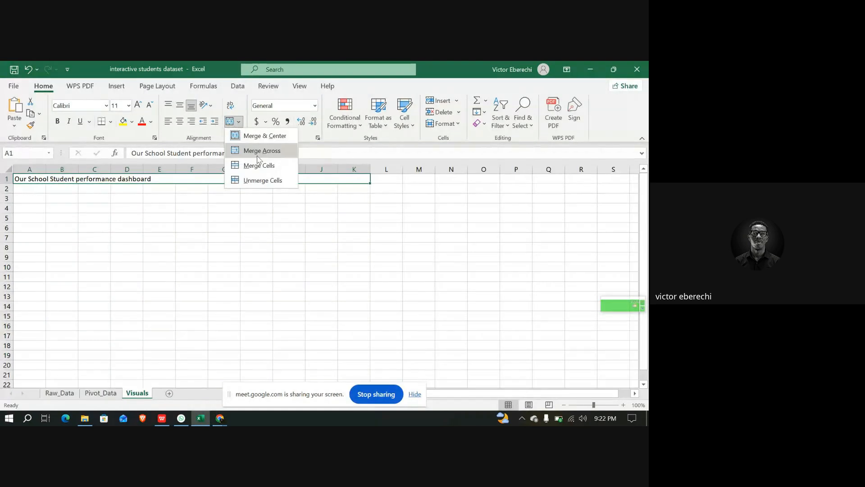
pyautogui.click(274, 136)
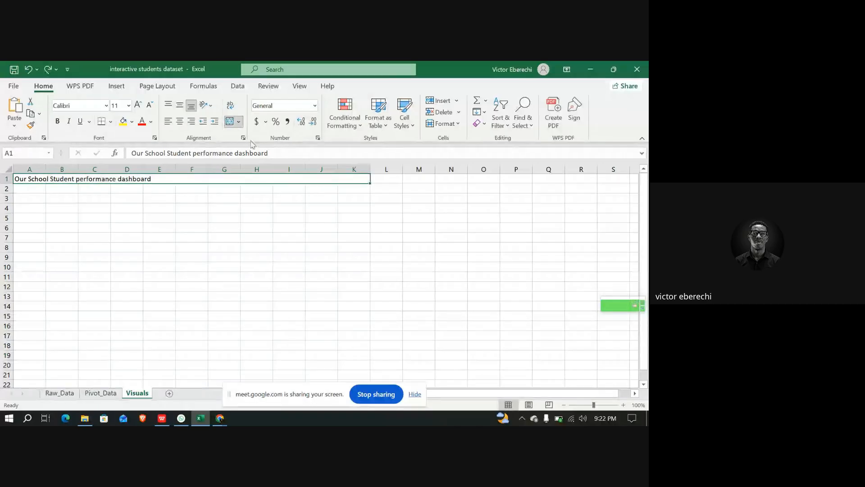
pyautogui.click(180, 122)
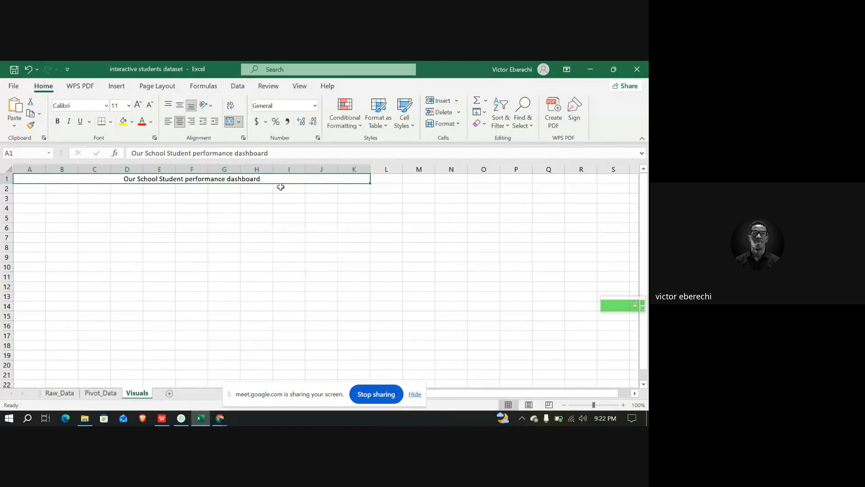
# Change the title text's font to Arial Black
pyautogui.doubleClick(271, 153)
pyautogui.moveTo(270, 153); pyautogui.dragTo(126, 161)
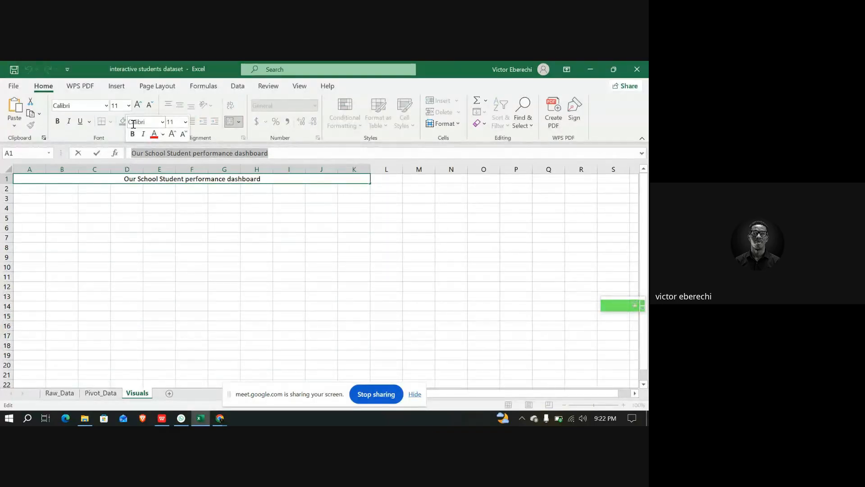
pyautogui.click(107, 108)
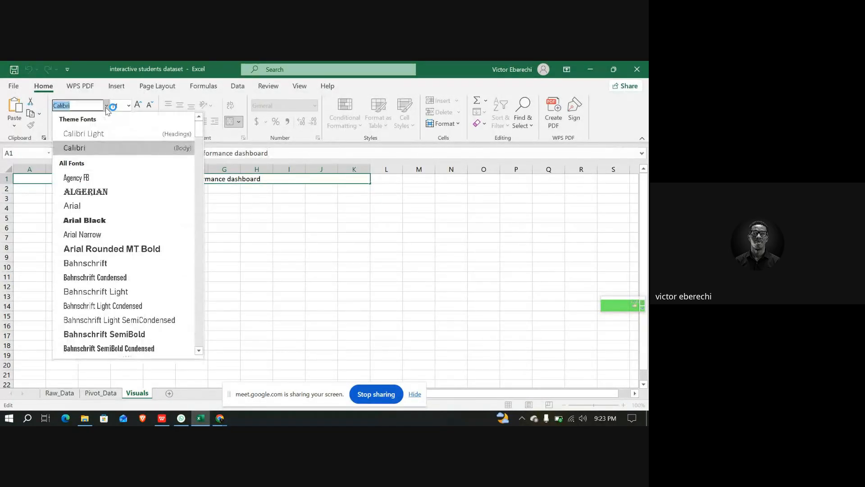
pyautogui.click(100, 219)
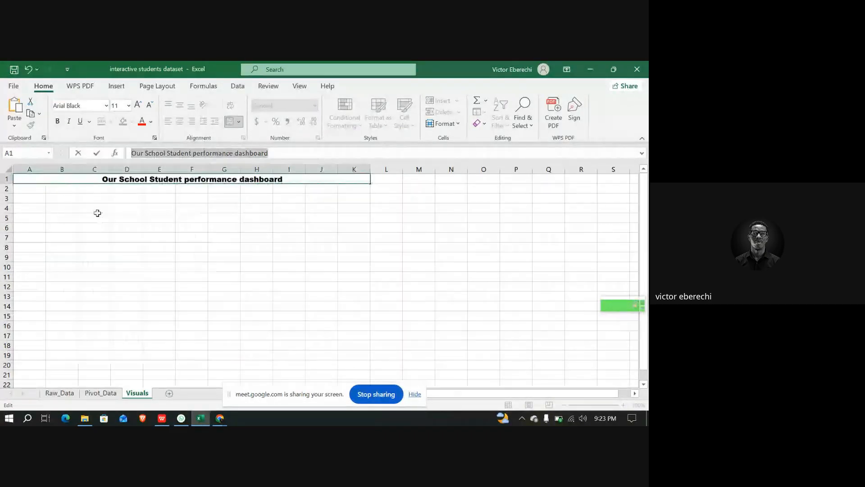
# Color the title text dark green
pyautogui.click(152, 125)
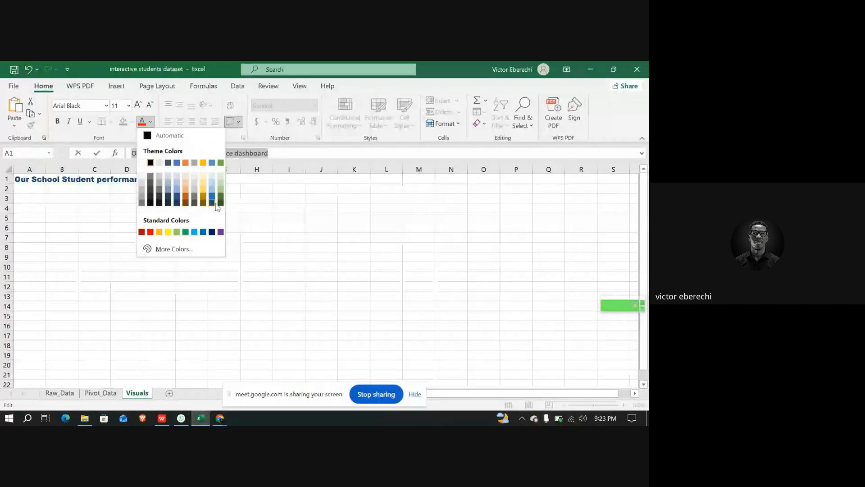
pyautogui.click(221, 203)
pyautogui.hotkey('alt', 'h')
pyautogui.press('m')
pyautogui.press('c')
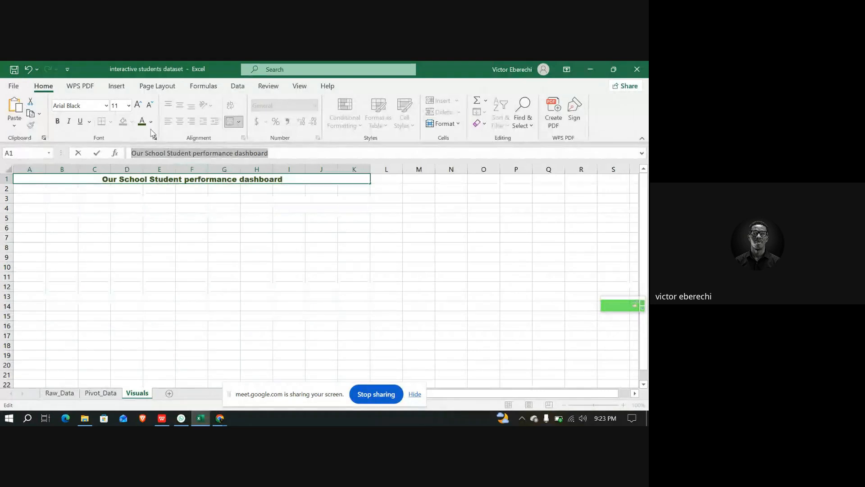
# Set the title's font size to 18
pyautogui.click(129, 105)
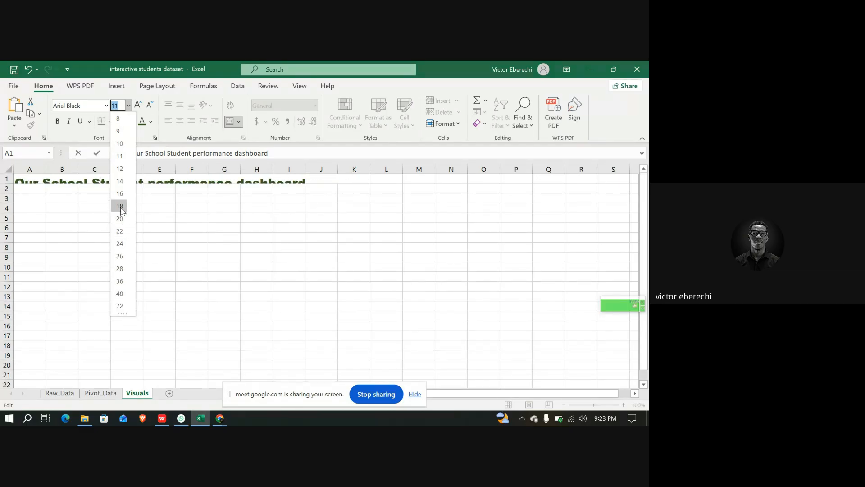
pyautogui.click(120, 206)
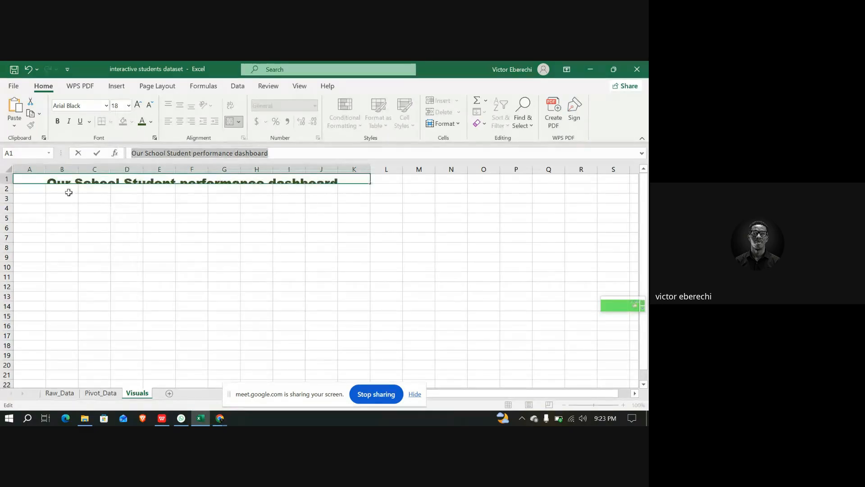
pyautogui.click(8, 183)
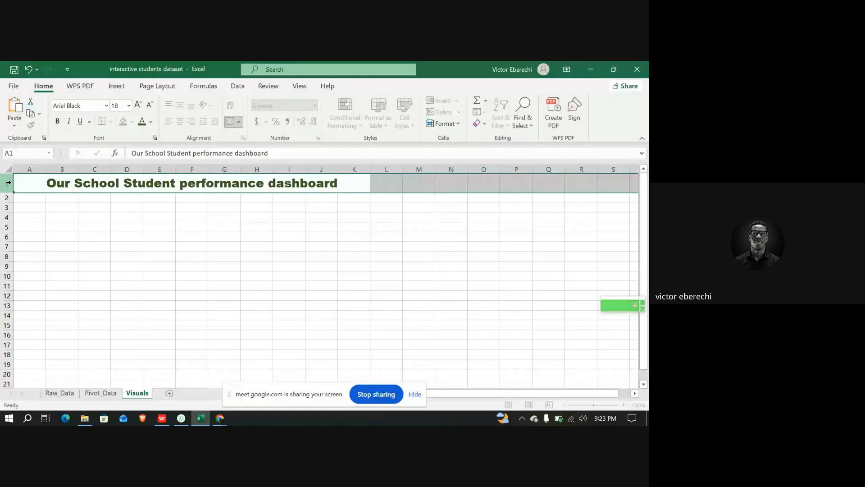
pyautogui.click(80, 206)
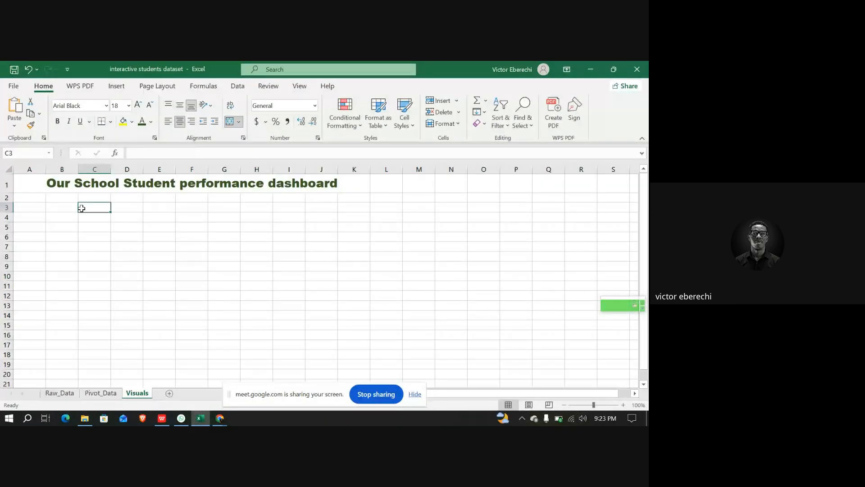
# Enter a COUNTA formula in C3 that counts the Table1 Student ID column
pyautogui.click(162, 191)
pyautogui.click(245, 215)
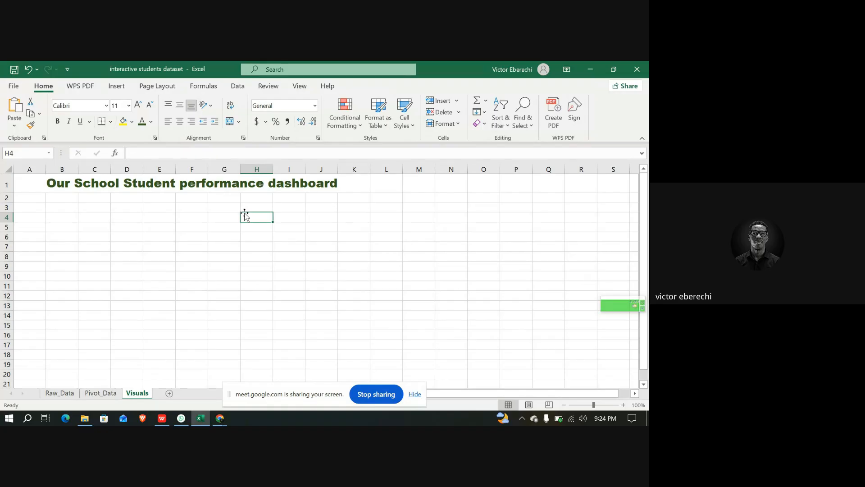
pyautogui.click(92, 209)
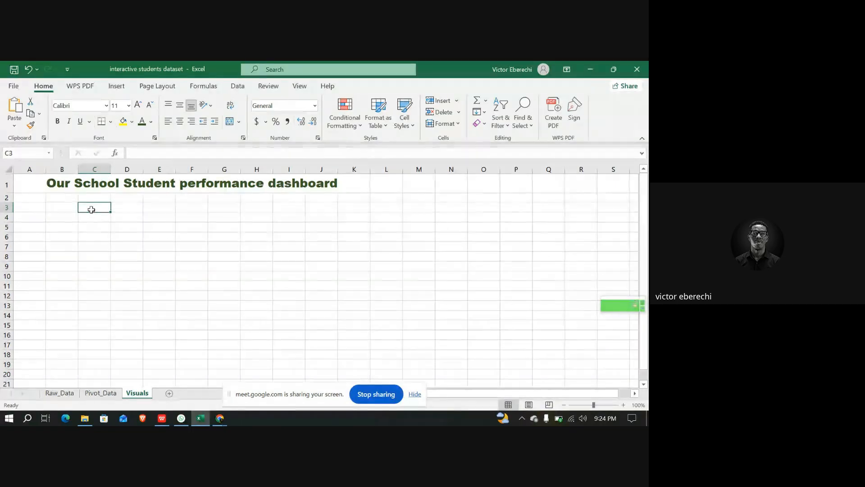
pyautogui.click(145, 153)
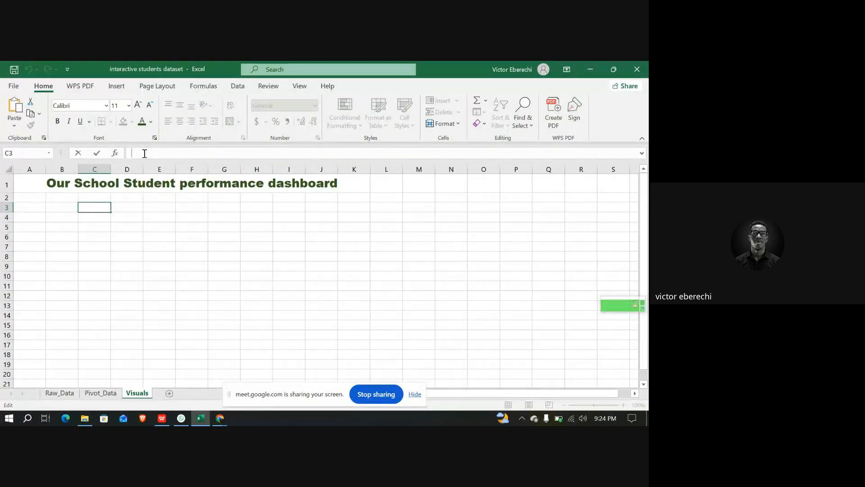
pyautogui.write('=')
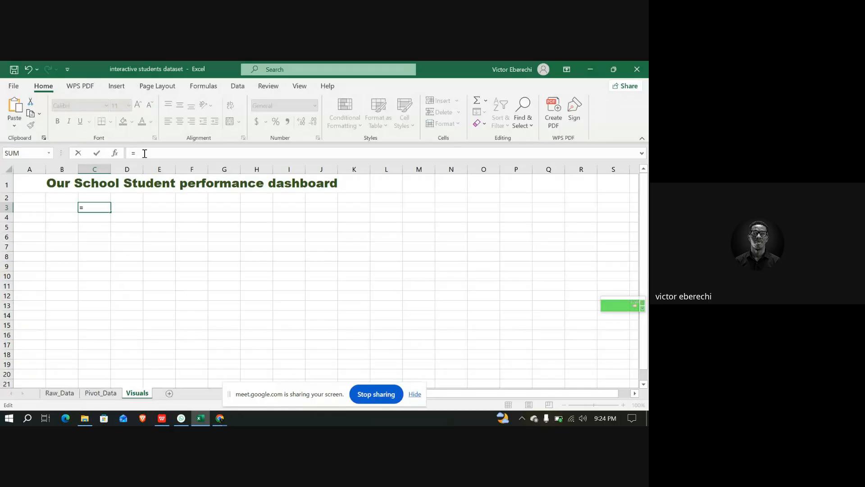
pyautogui.write('C')
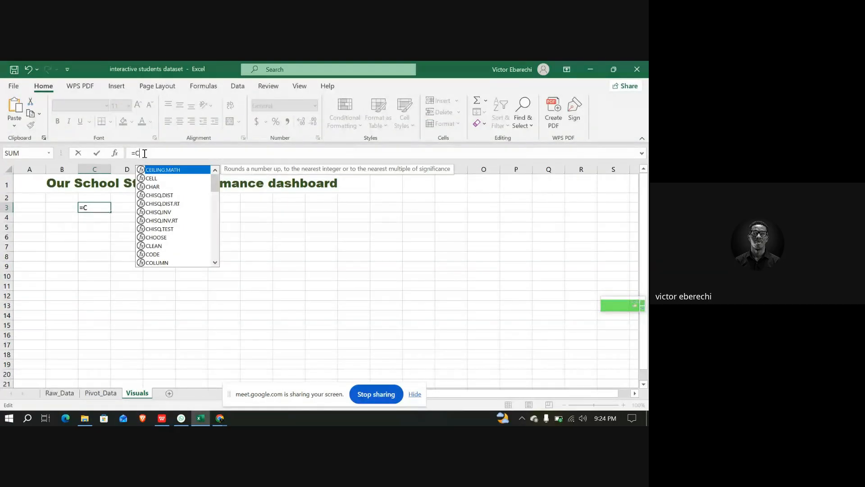
pyautogui.write('ou')
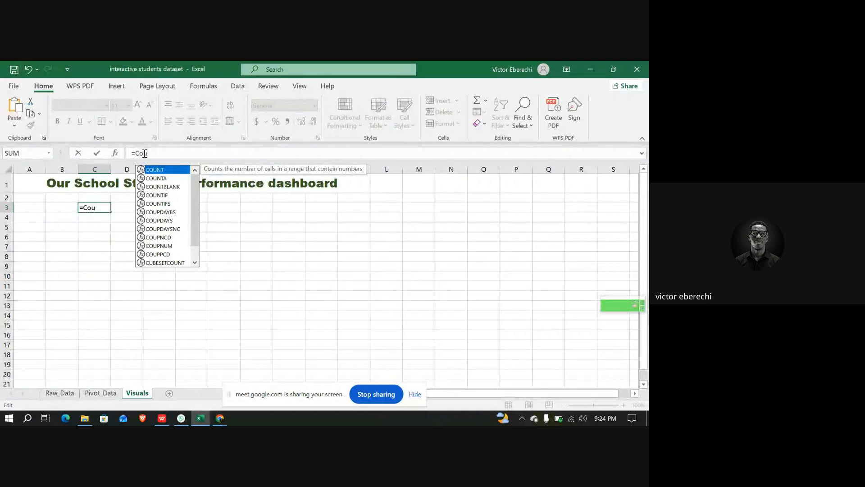
pyautogui.press('Down')
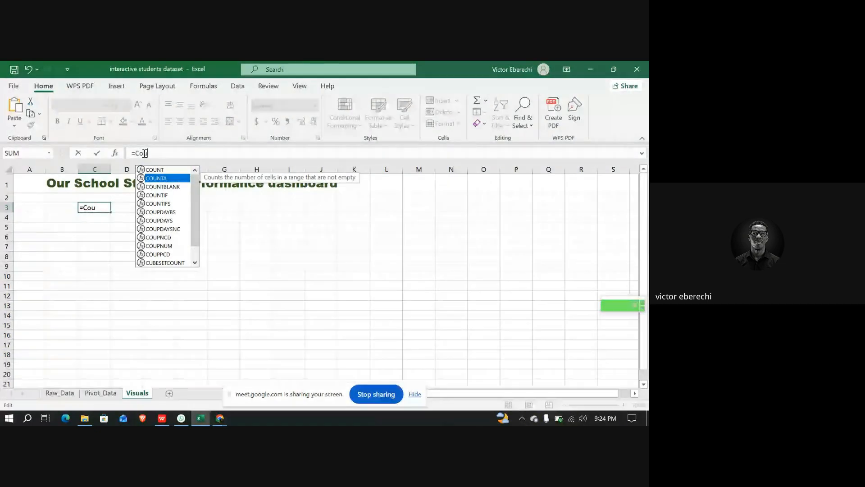
pyautogui.press('Tab')
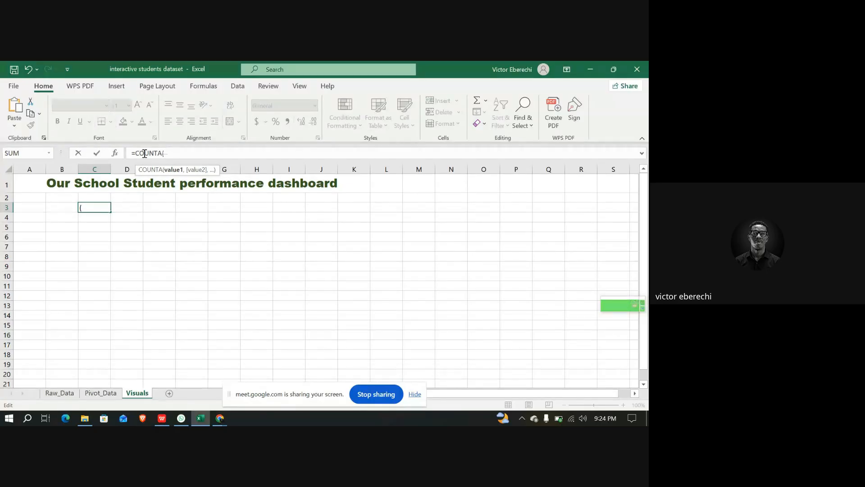
pyautogui.write('T')
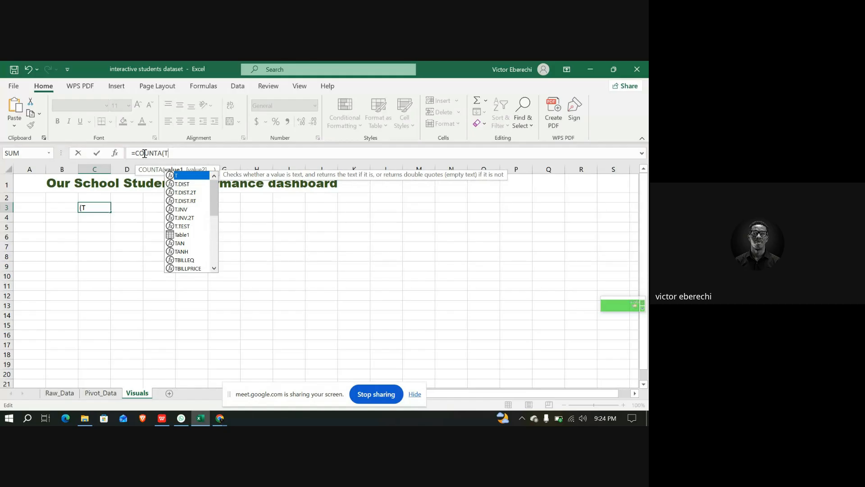
pyautogui.write('a')
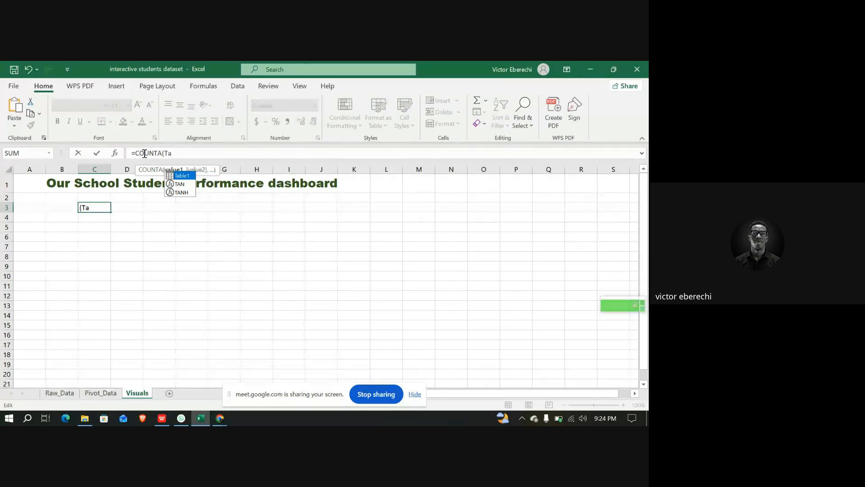
pyautogui.press('Tab')
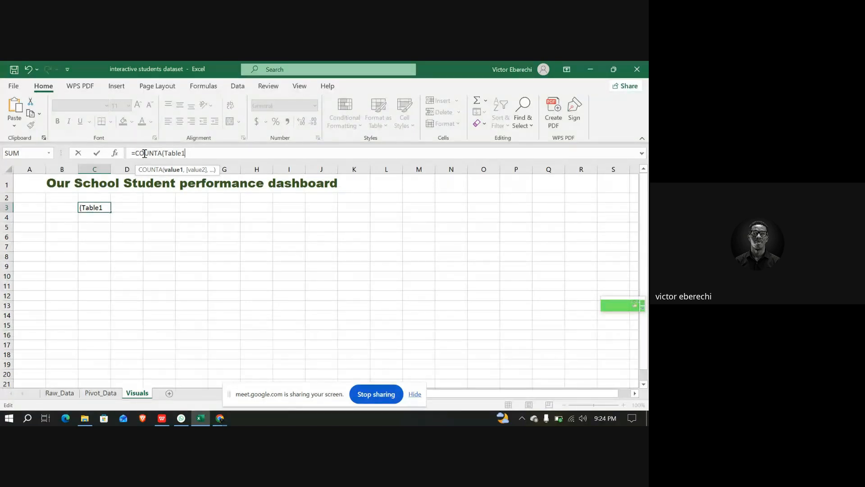
pyautogui.write('[')
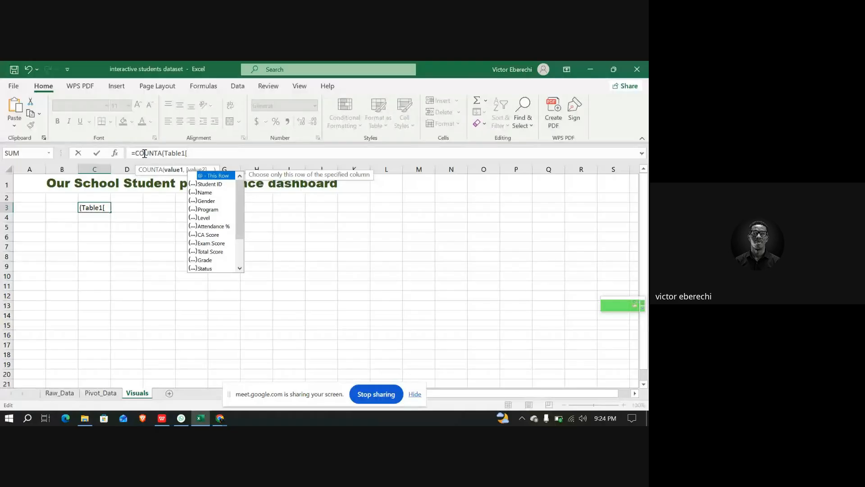
pyautogui.press('Down')
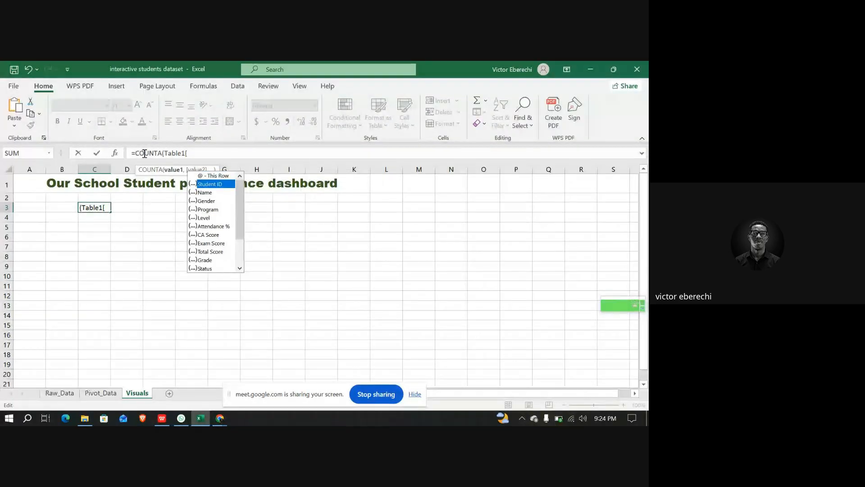
pyautogui.doubleClick(210, 183)
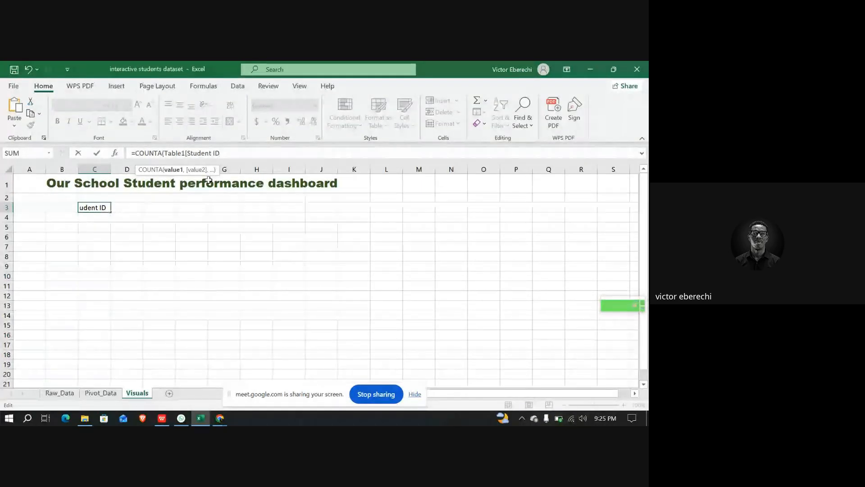
pyautogui.write('])')
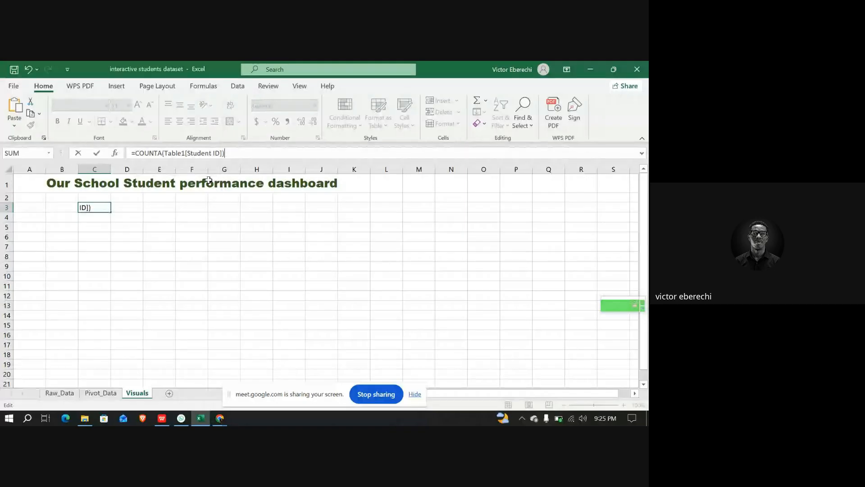
pyautogui.press('Return')
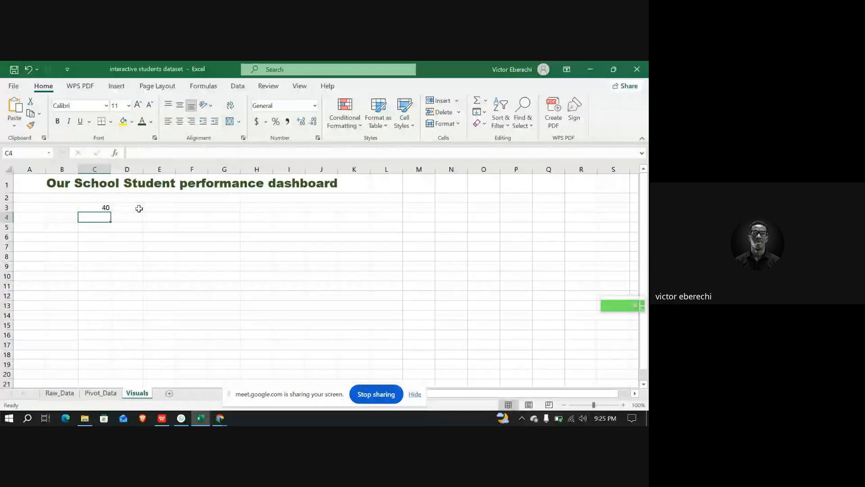
# Add a "Toatal Students" text argument to the COUNTA formula in C3
pyautogui.click(93, 207)
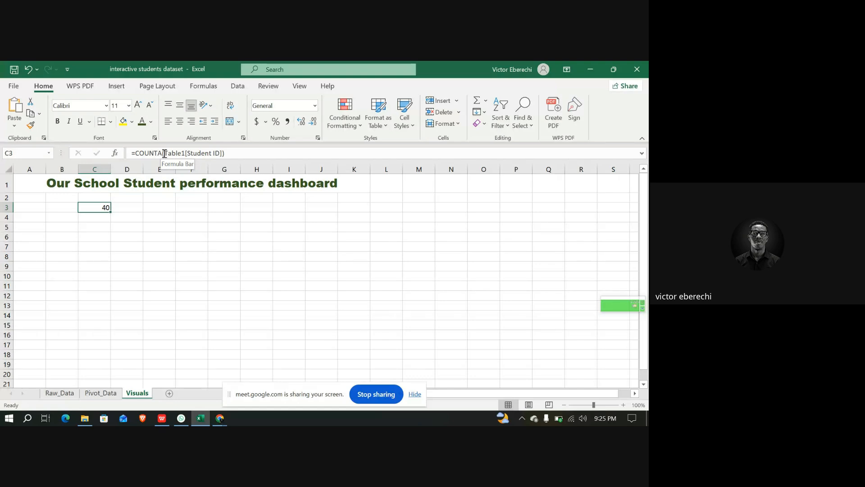
pyautogui.click(131, 154)
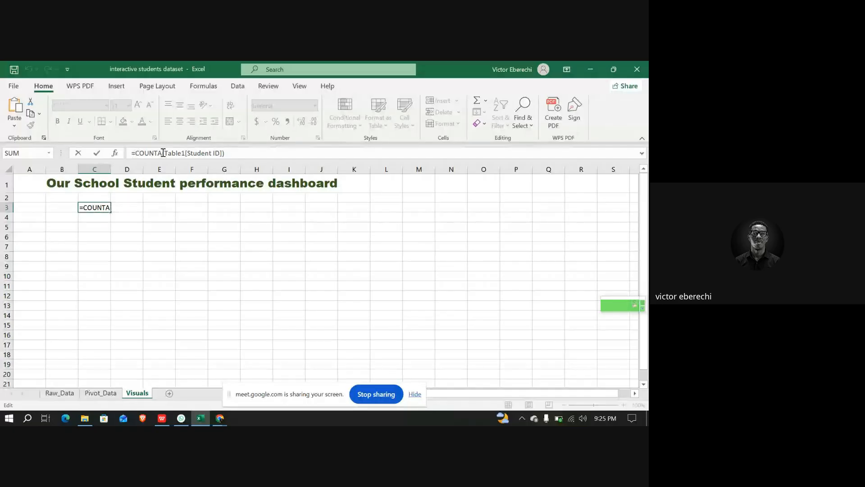
pyautogui.click(230, 154)
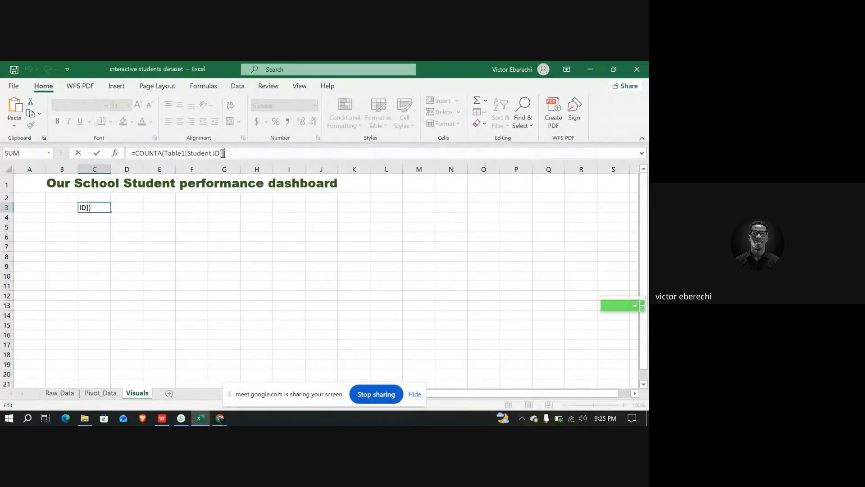
pyautogui.click(223, 154)
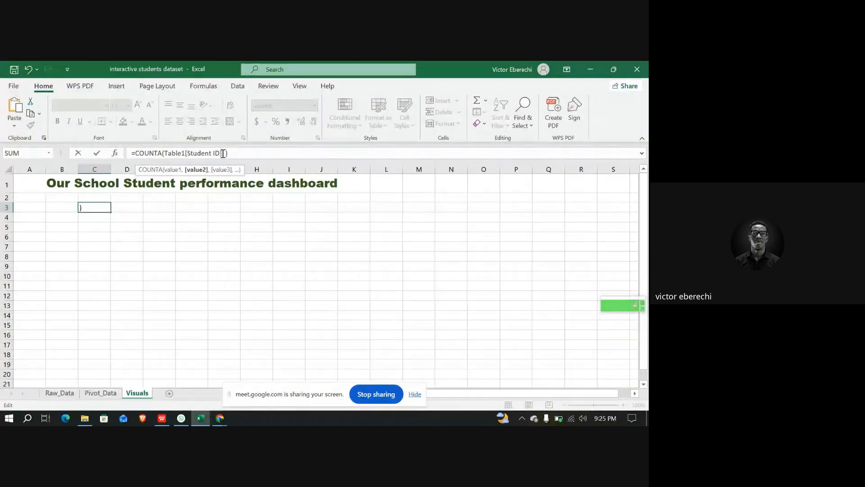
pyautogui.write('"')
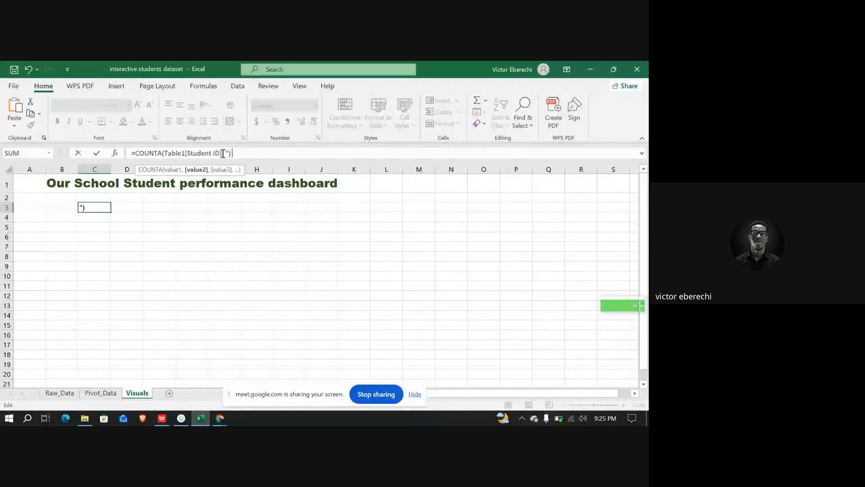
pyautogui.write('Toatal')
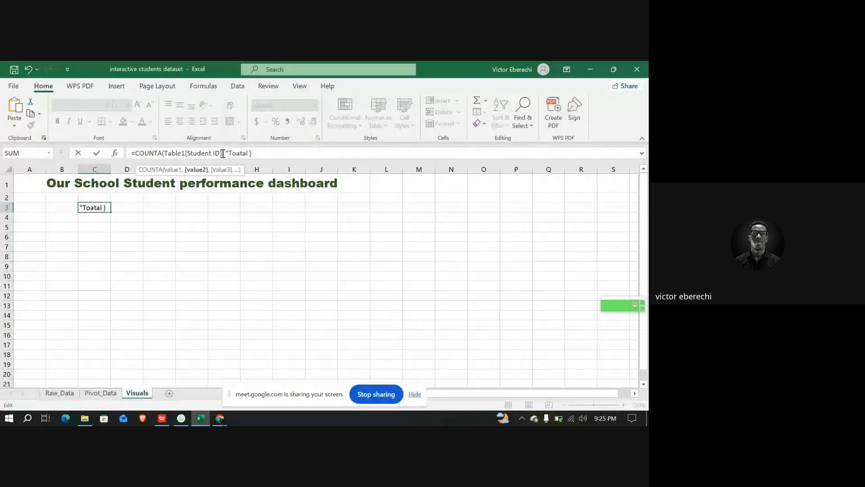
pyautogui.write(' Students')
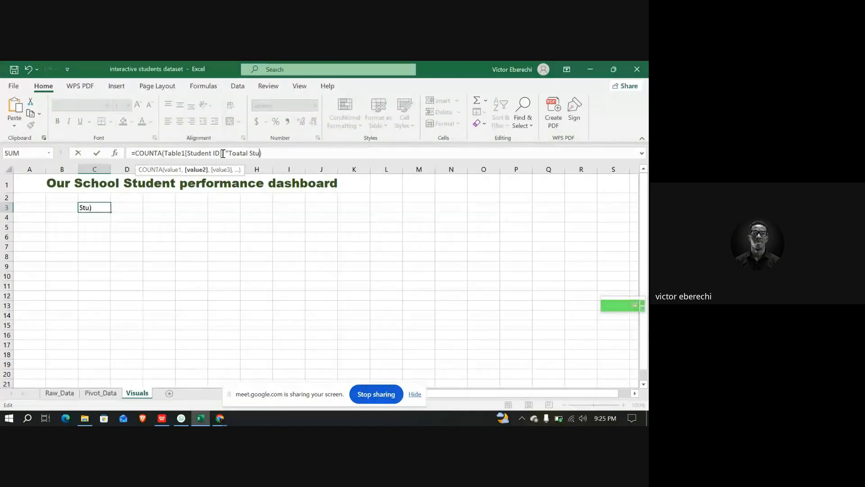
pyautogui.write('"')
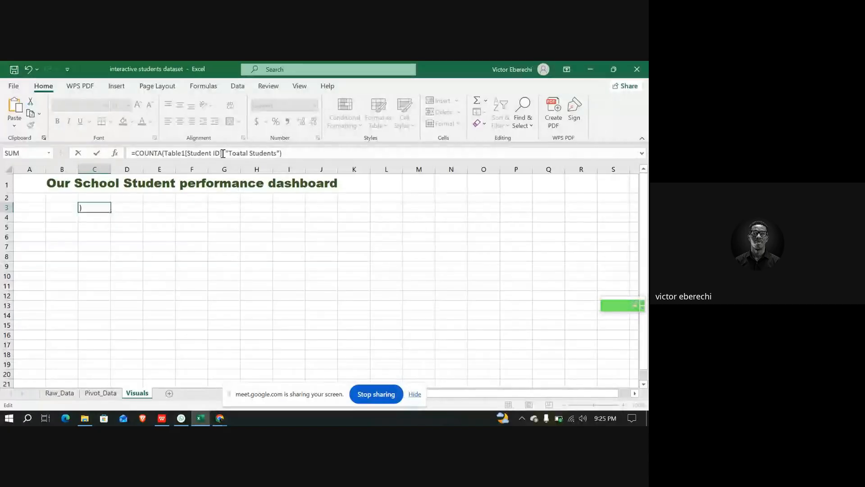
pyautogui.press('Return')
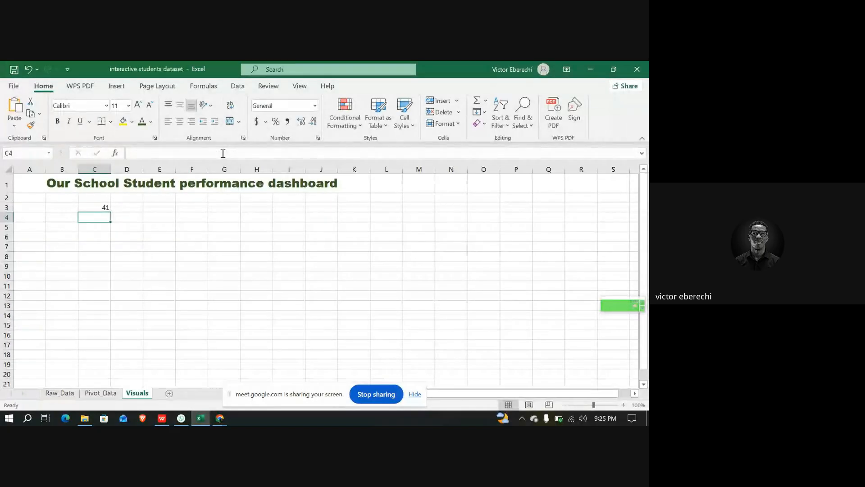
# Remove the "Toatal Students" text argument from the C3 formula
pyautogui.click(102, 207)
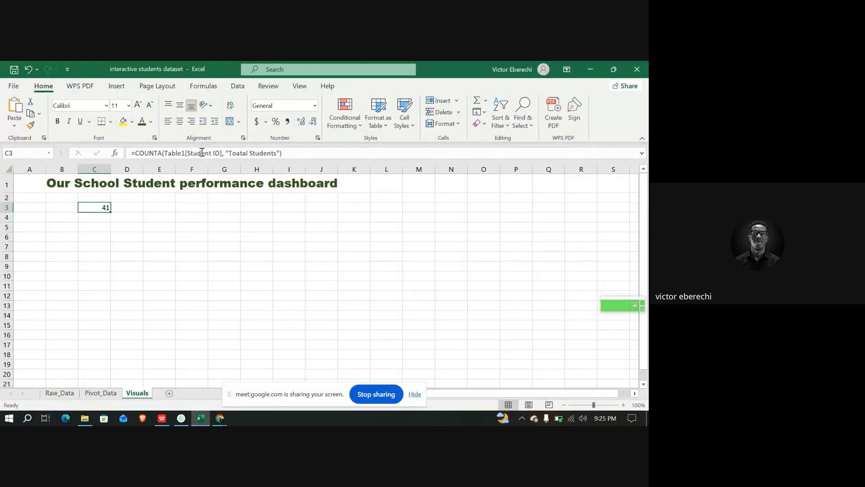
pyautogui.moveTo(279, 153); pyautogui.dragTo(236, 154)
pyautogui.press('BackSpace')
pyautogui.press('BackSpace')
pyautogui.press('BackSpace')
pyautogui.press('BackSpace')
pyautogui.press('BackSpace')
pyautogui.press('BackSpace')
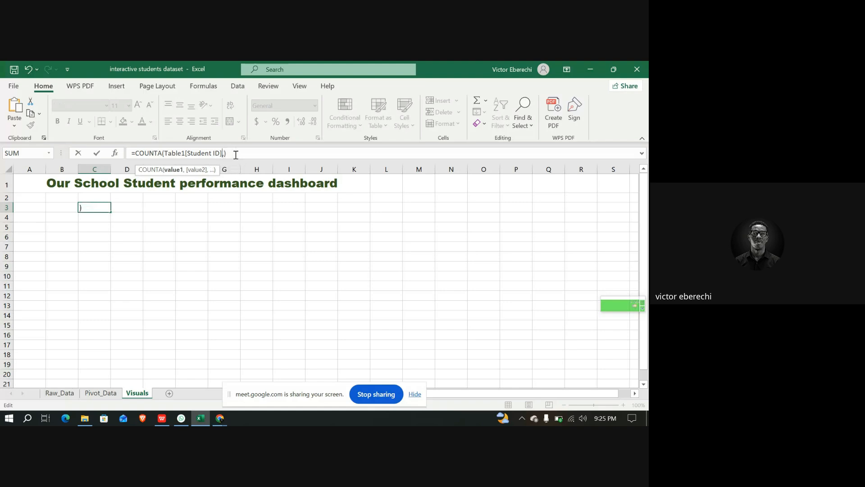
pyautogui.press('Return')
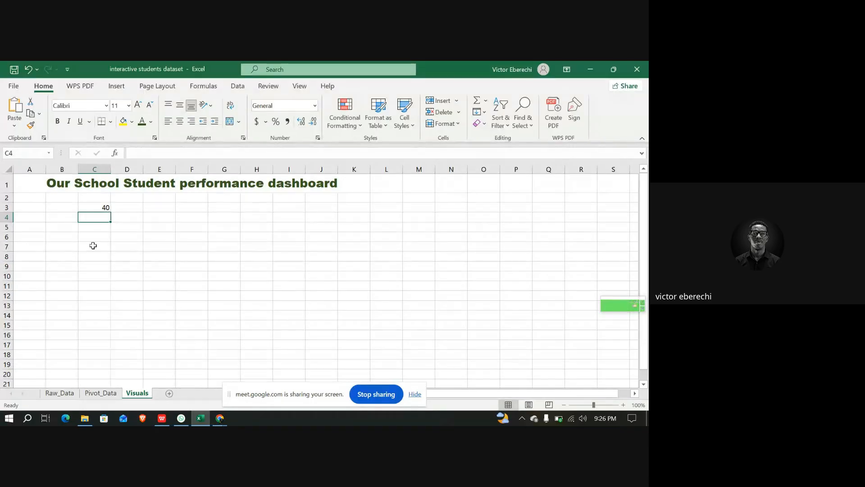
# Enter an AVERAGE formula in E3 that references Table1
pyautogui.click(154, 209)
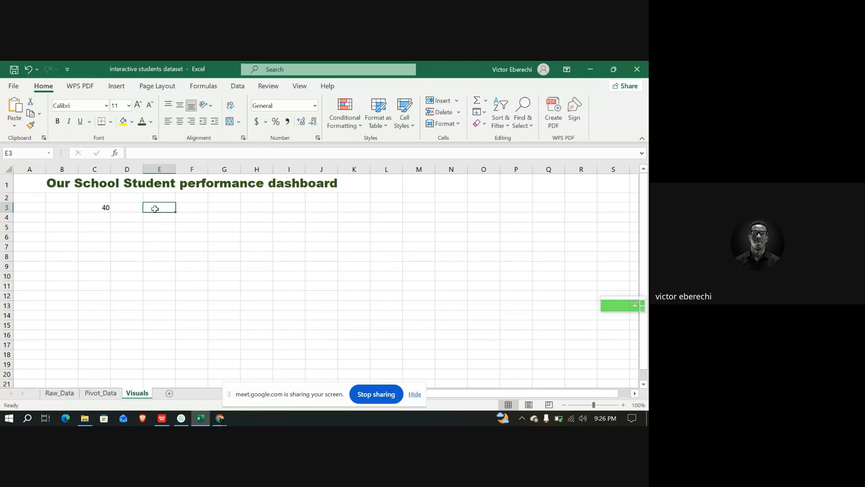
pyautogui.click(146, 155)
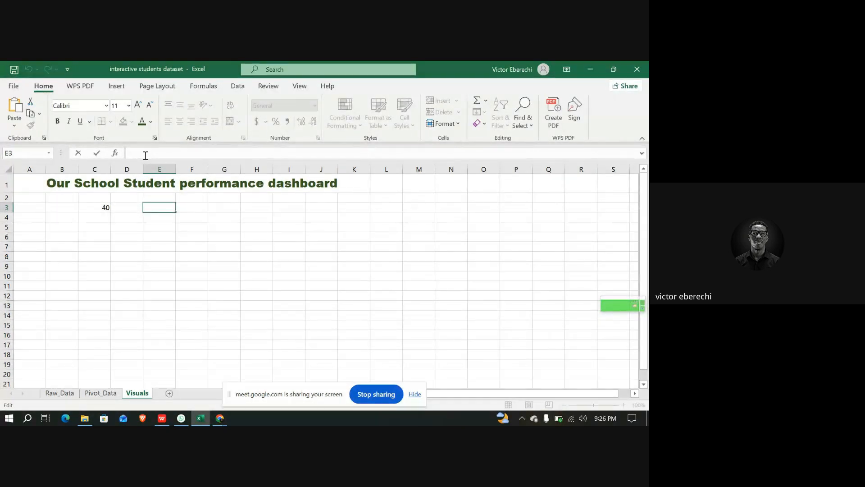
pyautogui.write('=')
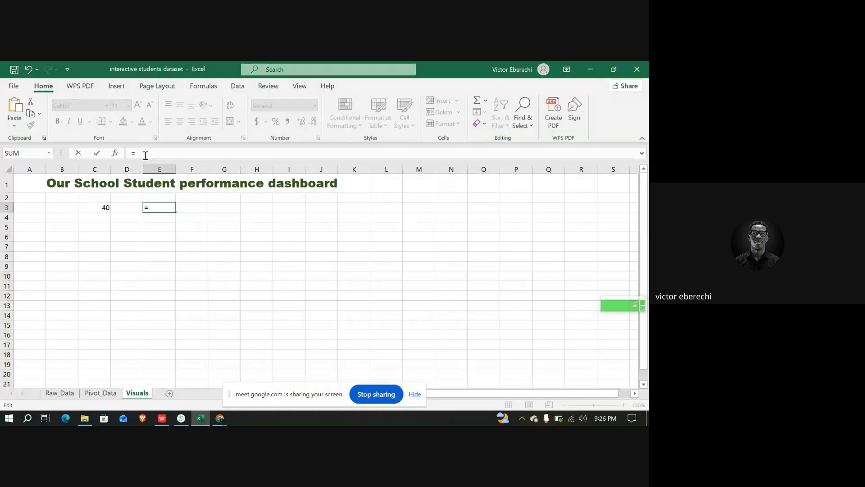
pyautogui.write('Ave')
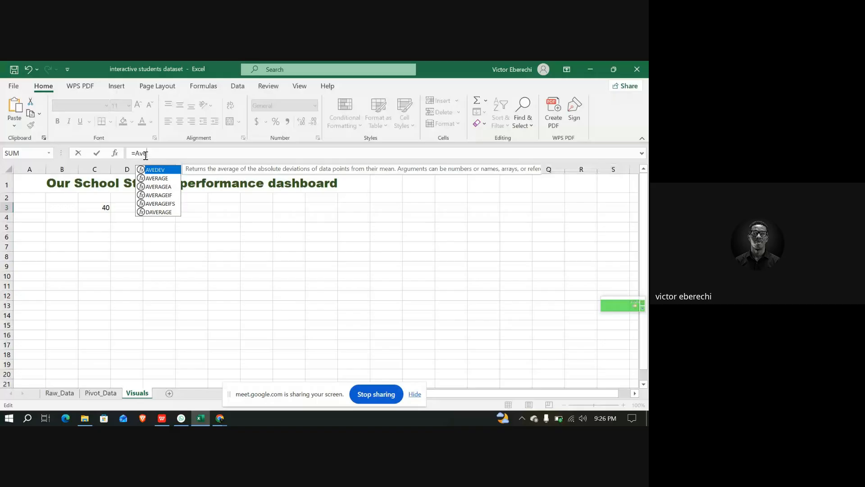
pyautogui.press('Down')
pyautogui.press('Return')
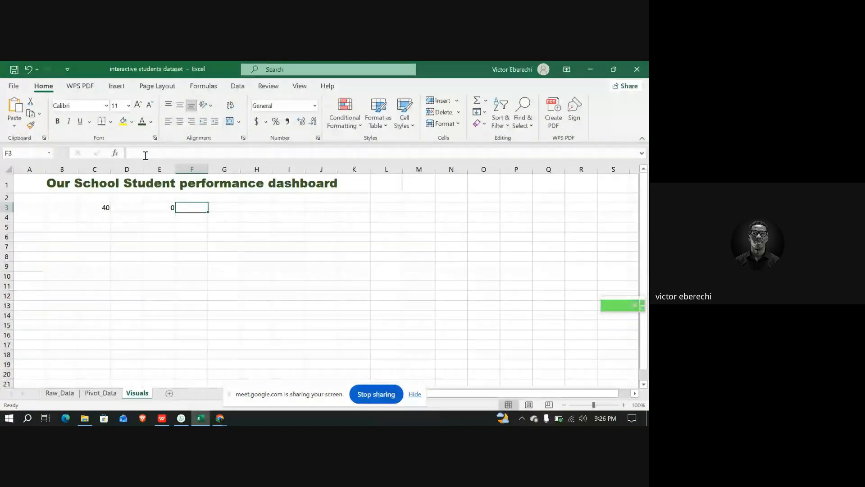
pyautogui.press('Left')
pyautogui.click(156, 152)
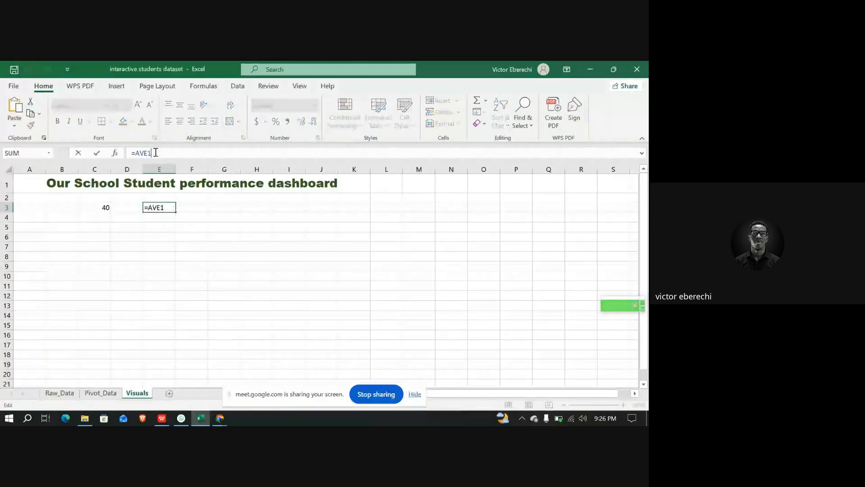
pyautogui.write('e')
pyautogui.press('BackSpace')
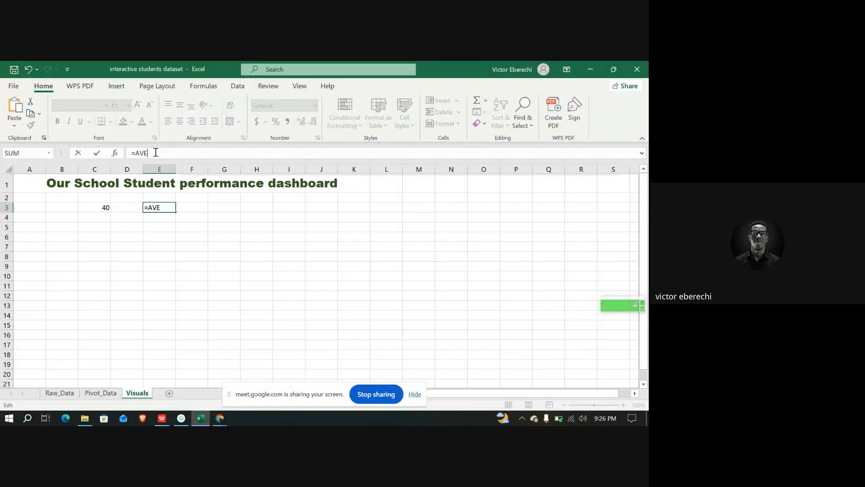
pyautogui.press('Down')
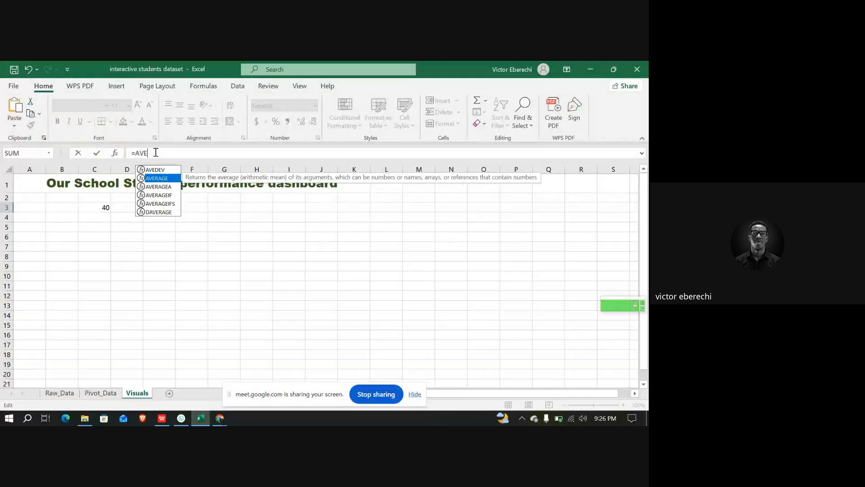
pyautogui.press('Tab')
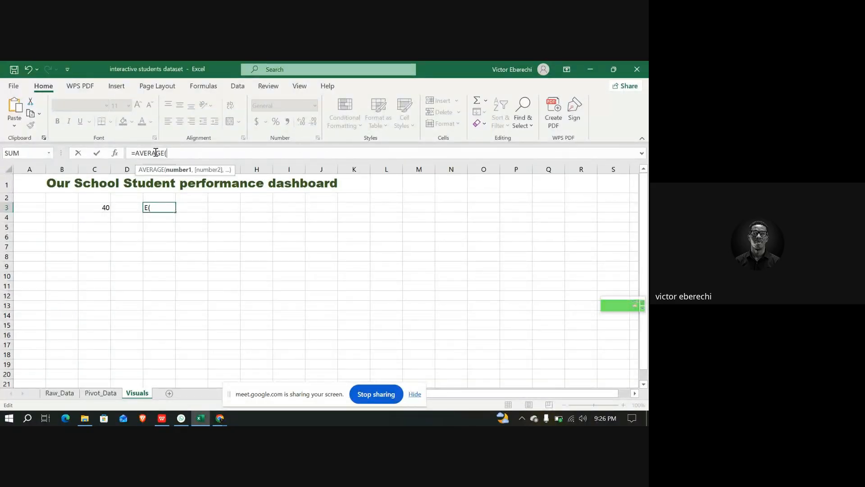
pyautogui.write('Table1')
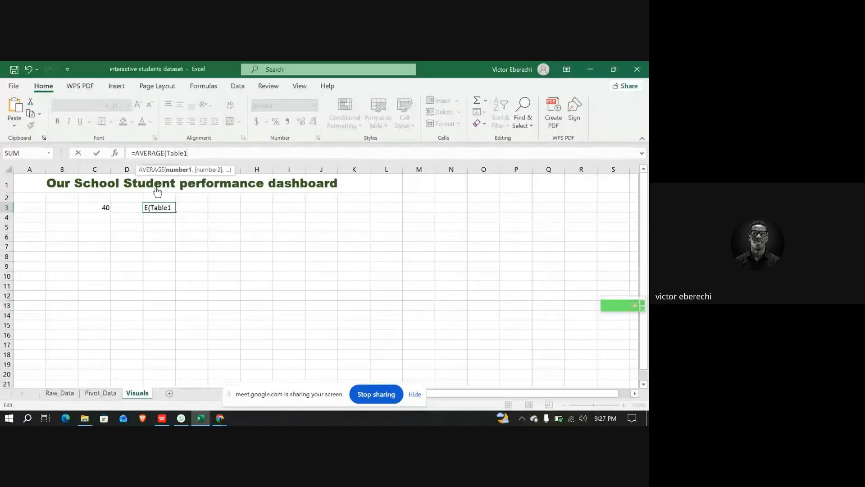
pyautogui.click(59, 393)
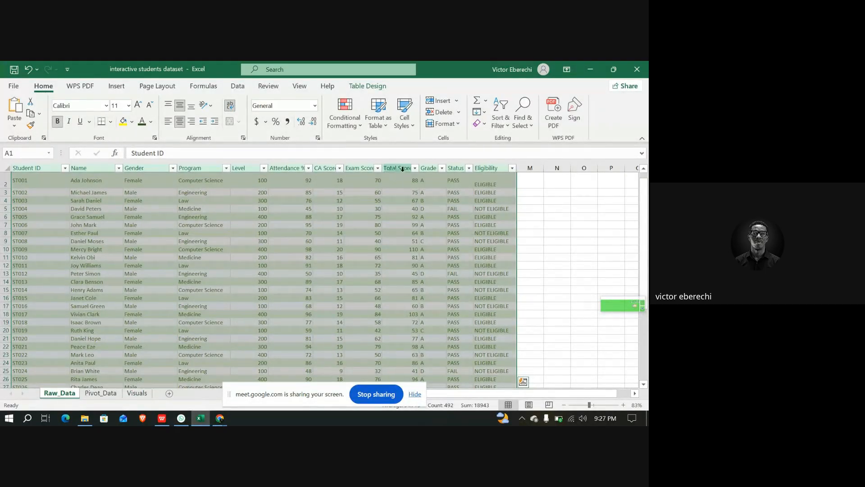
pyautogui.click(134, 394)
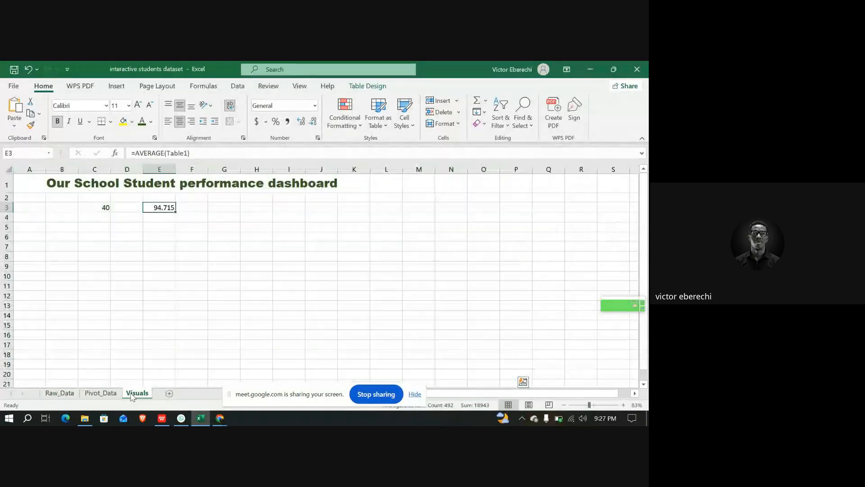
# Edit the E3 formula to average the Table1 Total Score column
pyautogui.click(189, 155)
pyautogui.write('[')
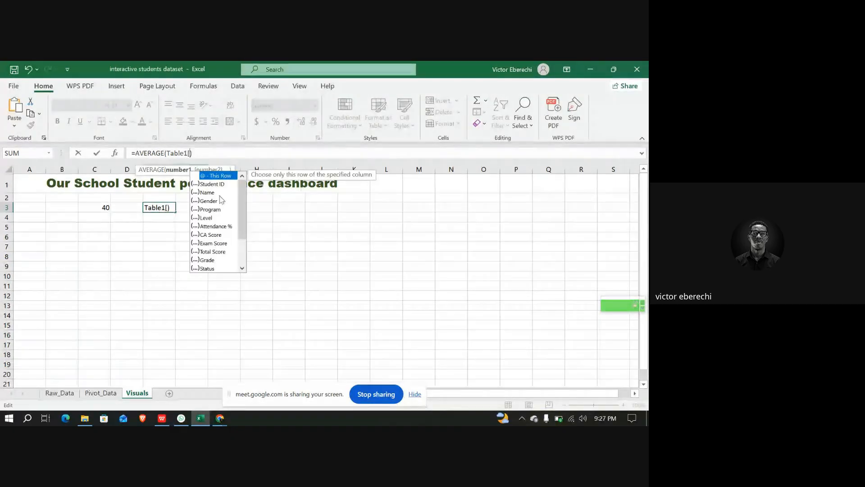
pyautogui.click(214, 253)
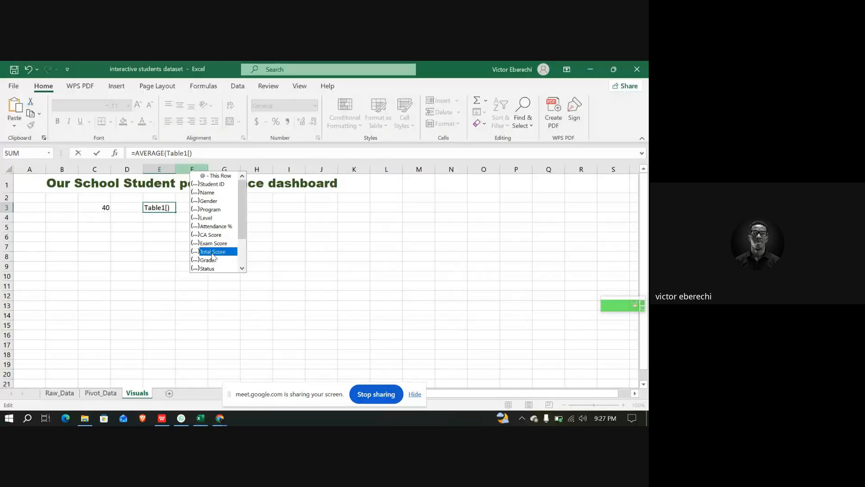
pyautogui.doubleClick(213, 252)
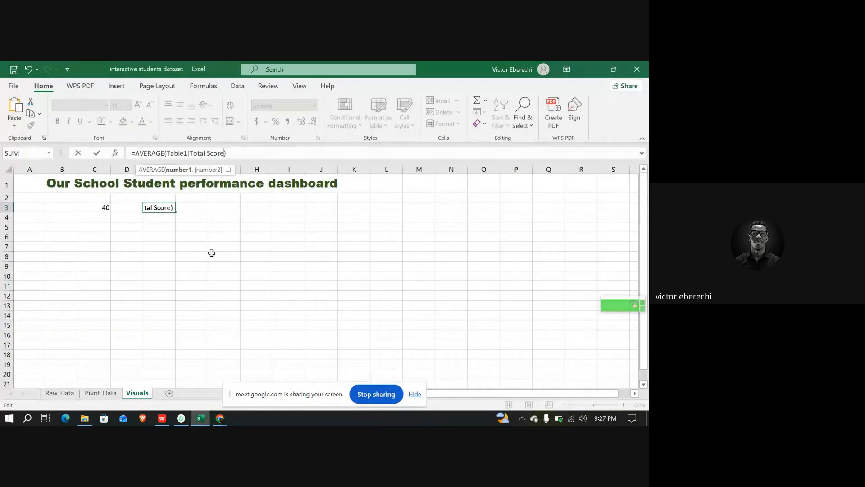
pyautogui.write(')')
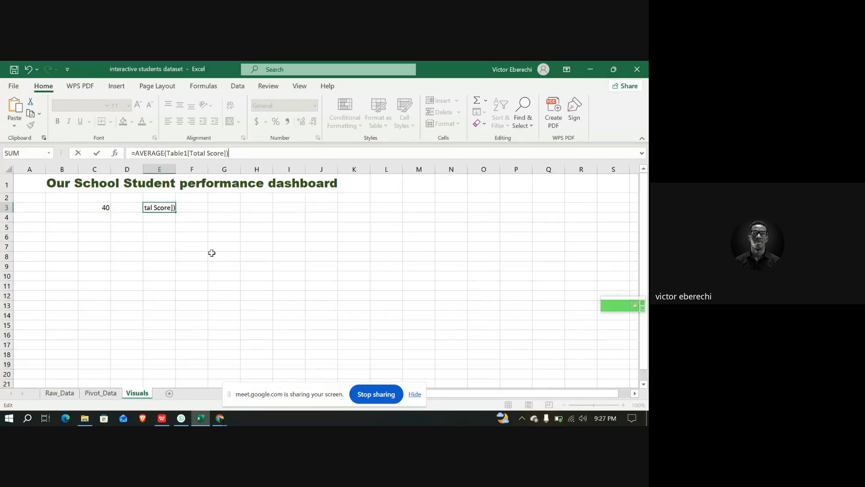
pyautogui.press('Return')
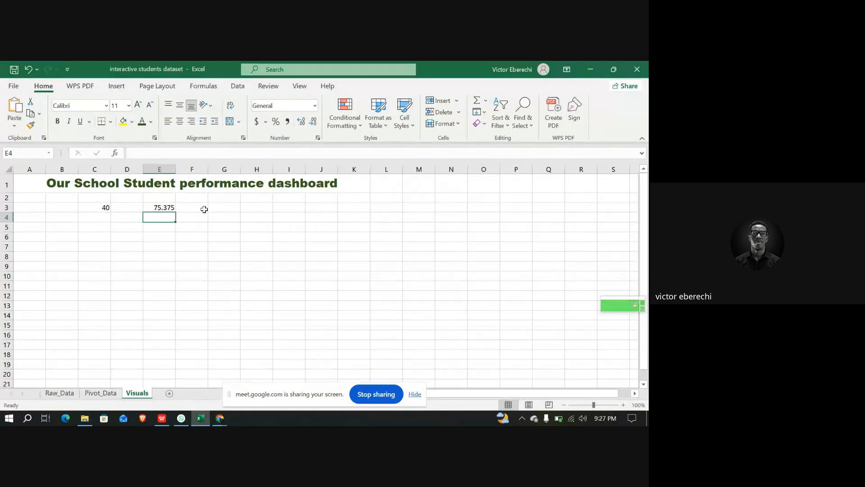
# Start a COUNTIF formula in G3 with a Table1 column reference
pyautogui.click(222, 209)
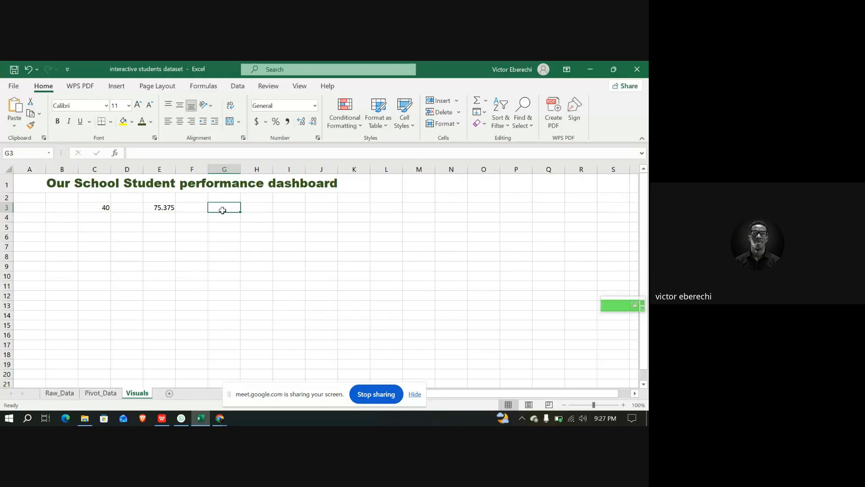
pyautogui.click(179, 156)
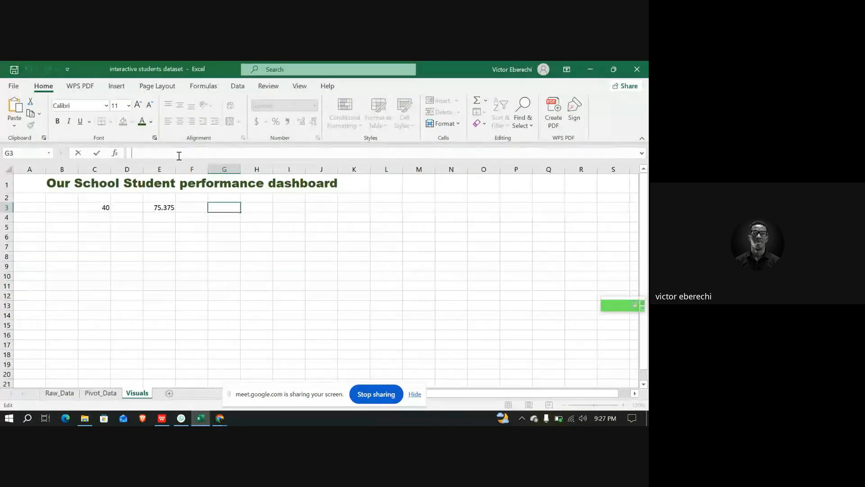
pyautogui.write('=')
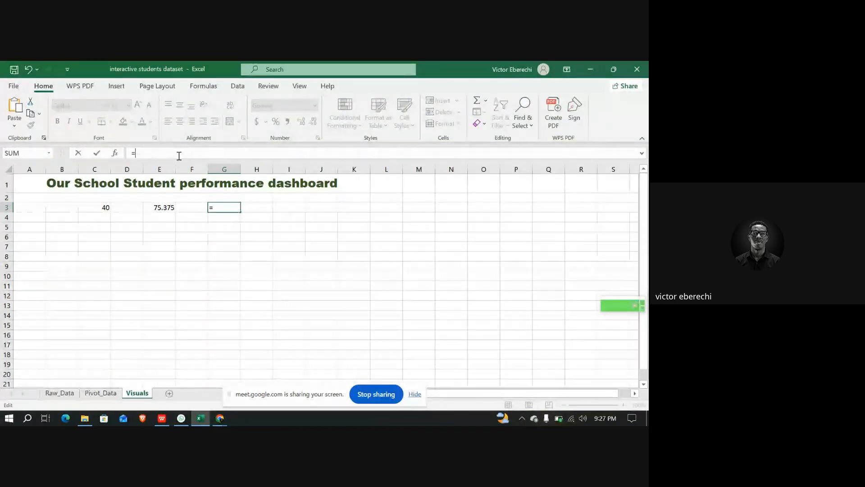
pyautogui.write('D')
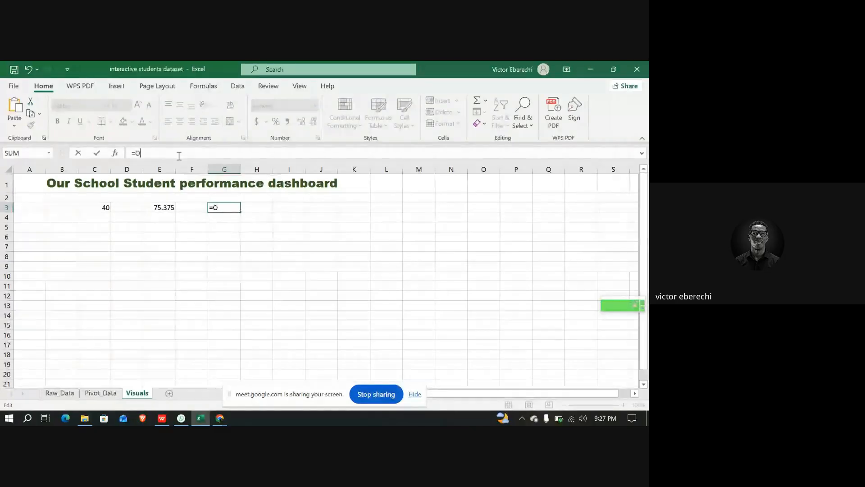
pyautogui.press('BackSpace')
pyautogui.write('COUN')
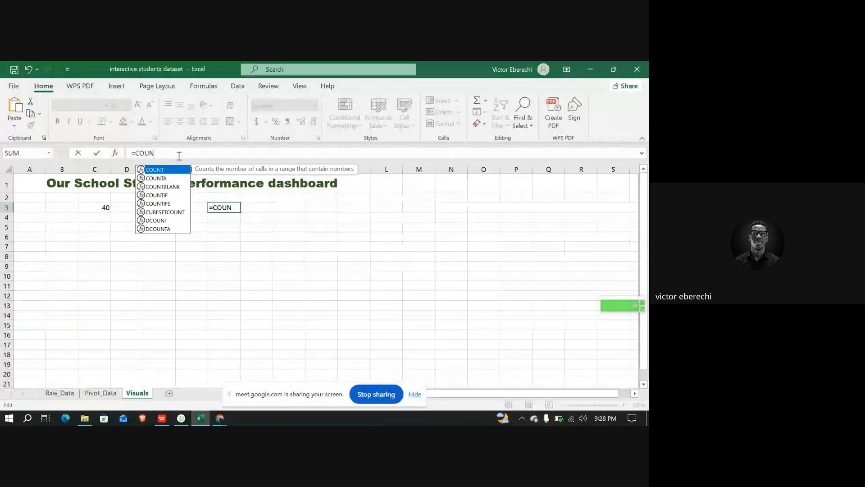
pyautogui.press('Down')
pyautogui.press('Down')
pyautogui.press('Down')
pyautogui.press('Tab')
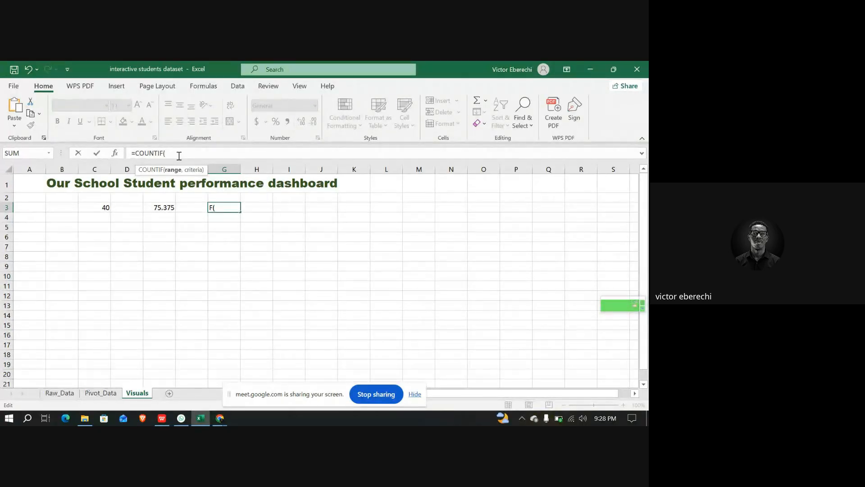
pyautogui.write('T')
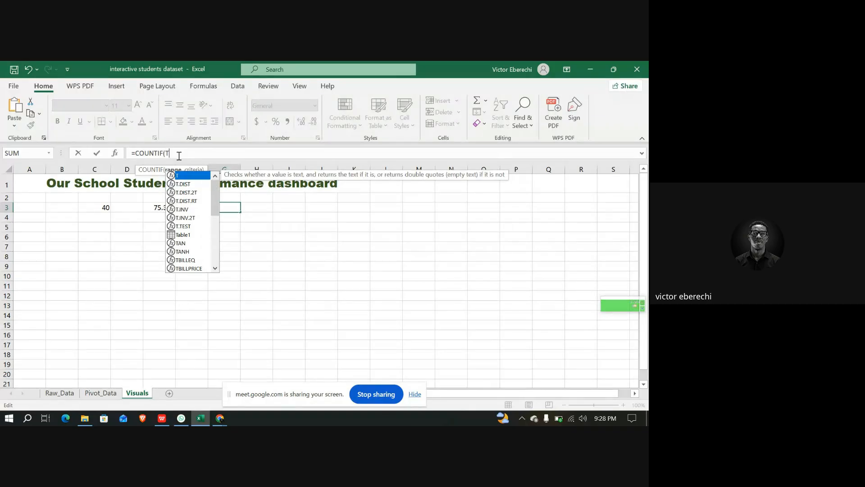
pyautogui.write('A')
pyautogui.press('Tab')
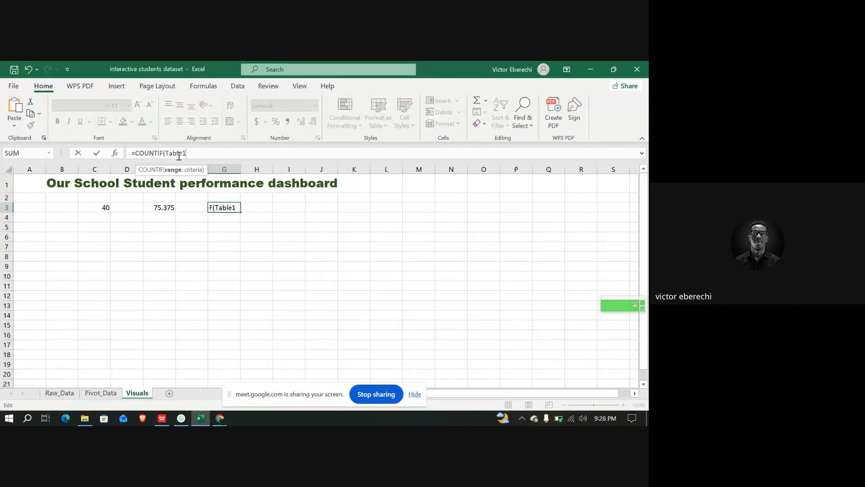
pyautogui.write('[')
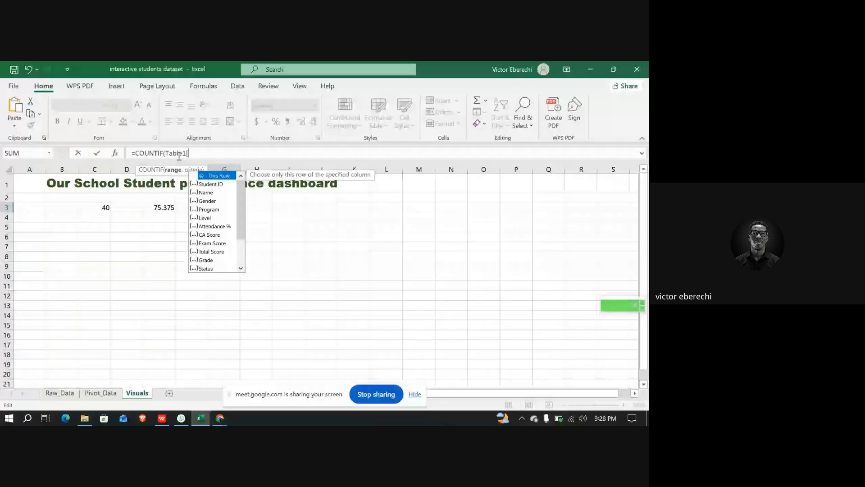
# Try to pick the CA Score column for the COUNTIF range
pyautogui.press('Down')
pyautogui.press('Down')
pyautogui.press('Down')
pyautogui.press('Down')
pyautogui.press('Down')
pyautogui.press('Down')
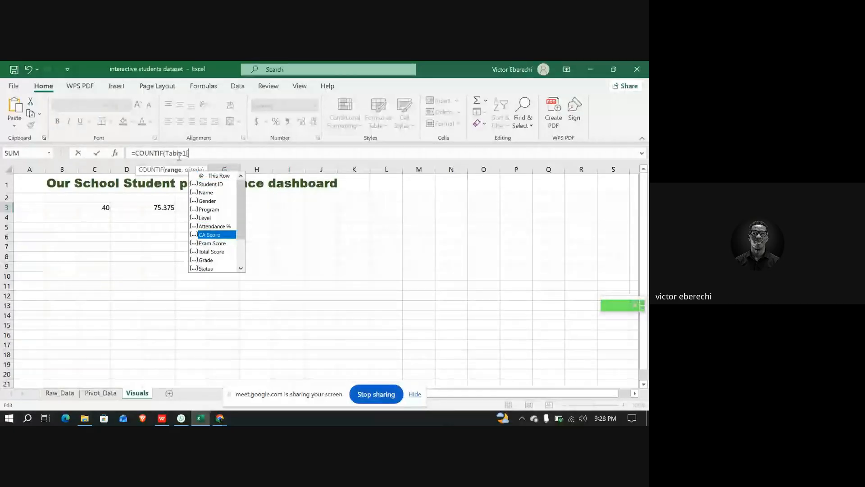
pyautogui.press('Return')
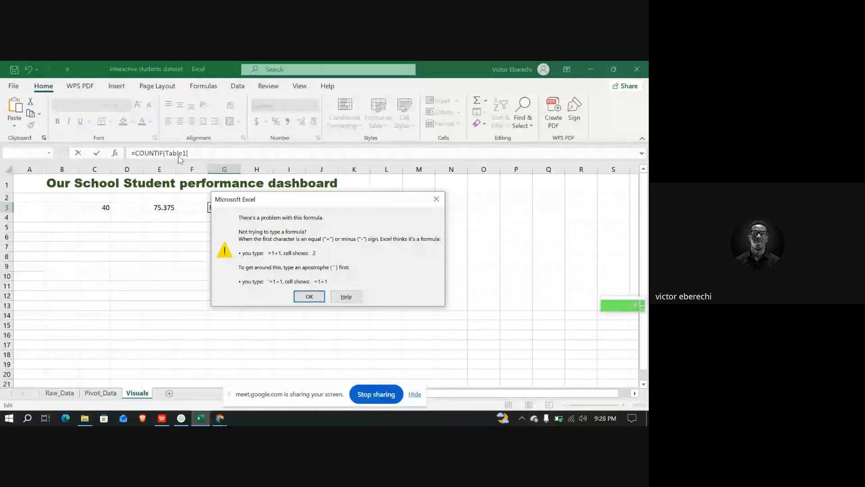
pyautogui.press('Return')
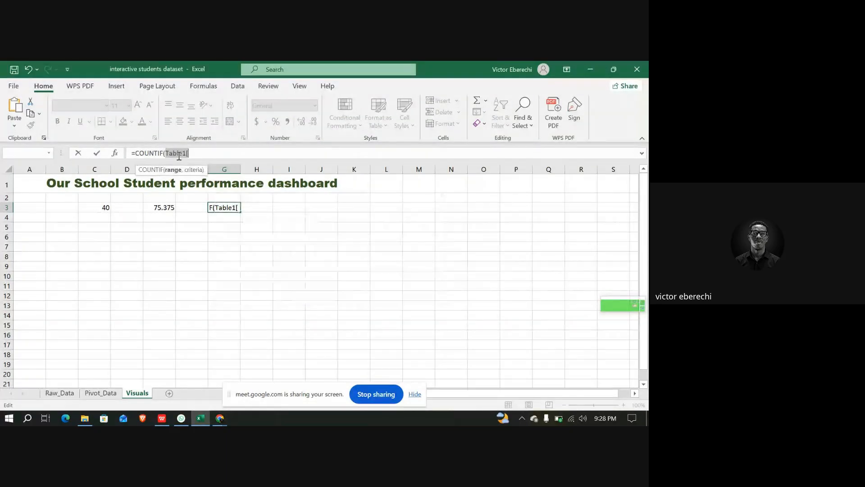
# Complete the G3 COUNTIF to count "PASS" in the Table1 Status column
pyautogui.press('Right')
pyautogui.write('ST')
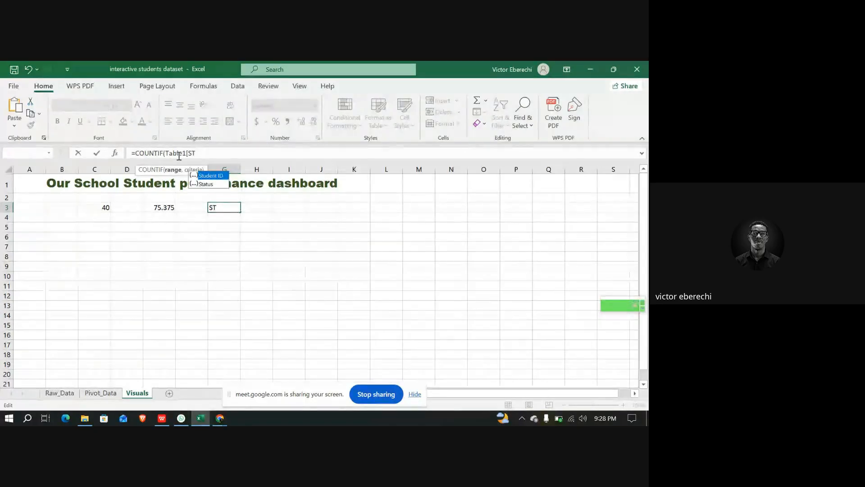
pyautogui.press('Tab')
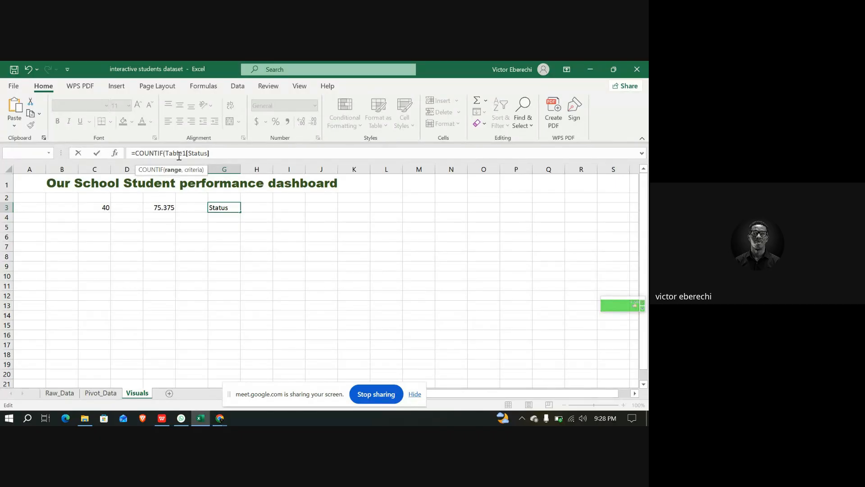
pyautogui.write(',')
pyautogui.write('"PASS\'')
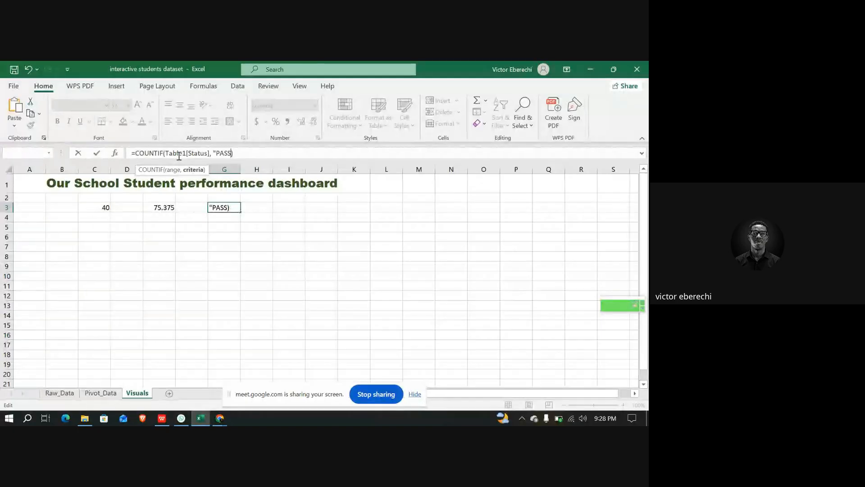
pyautogui.press('BackSpace')
pyautogui.write('"')
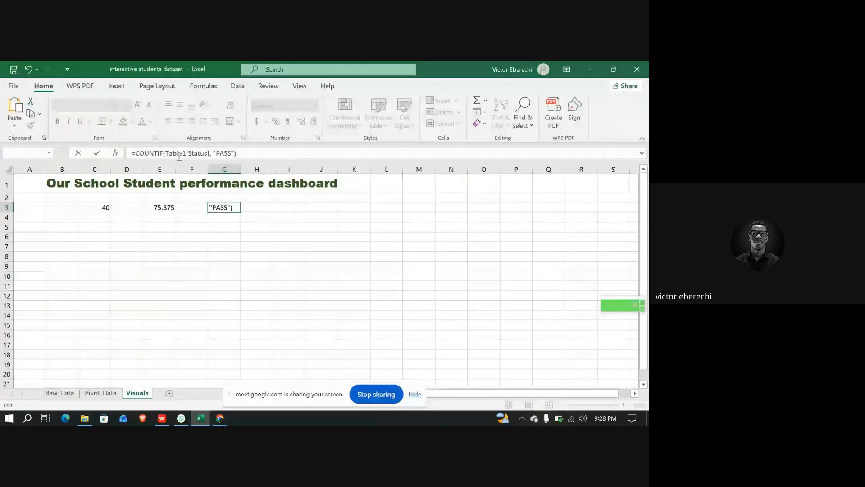
pyautogui.press('Return')
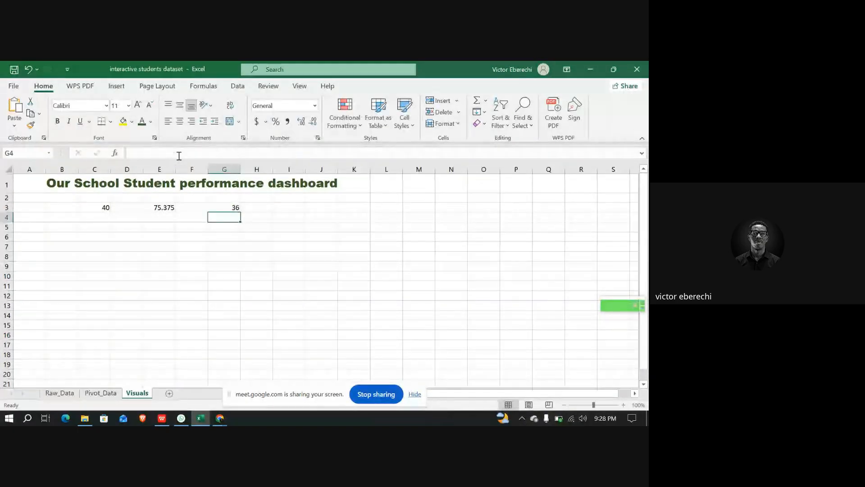
pyautogui.click(228, 206)
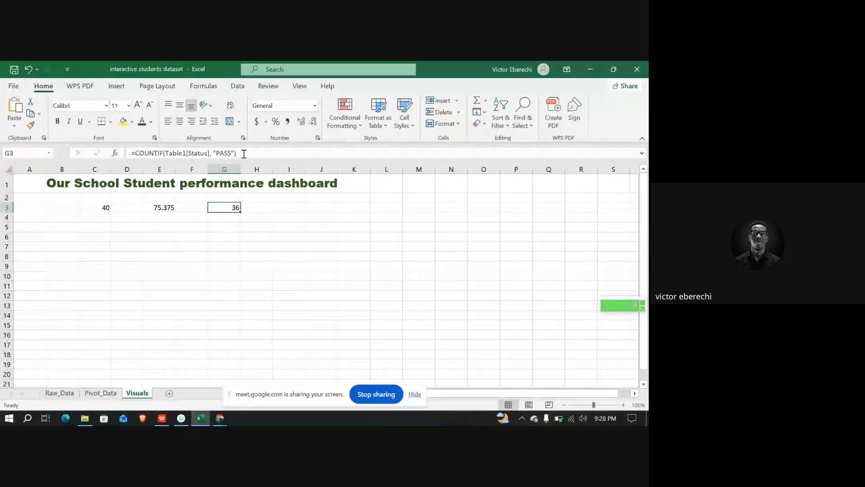
# Start a COUNTIF formula in I3 with a Table1 reference
pyautogui.click(291, 210)
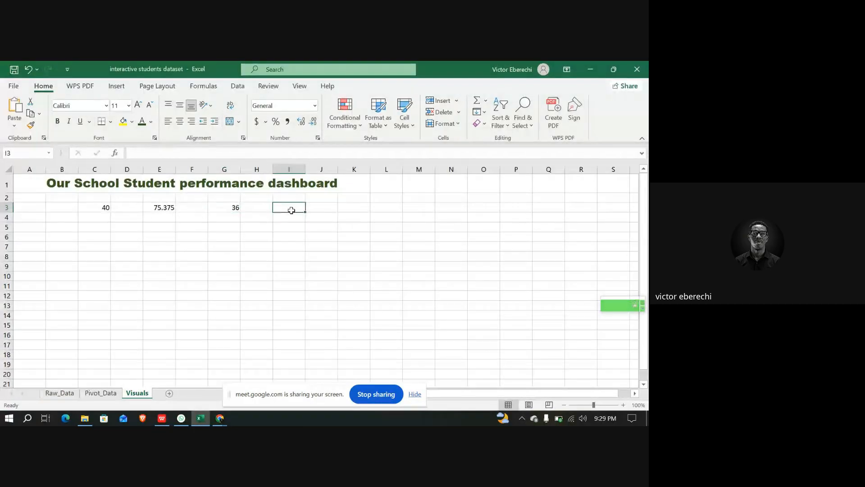
pyautogui.click(266, 156)
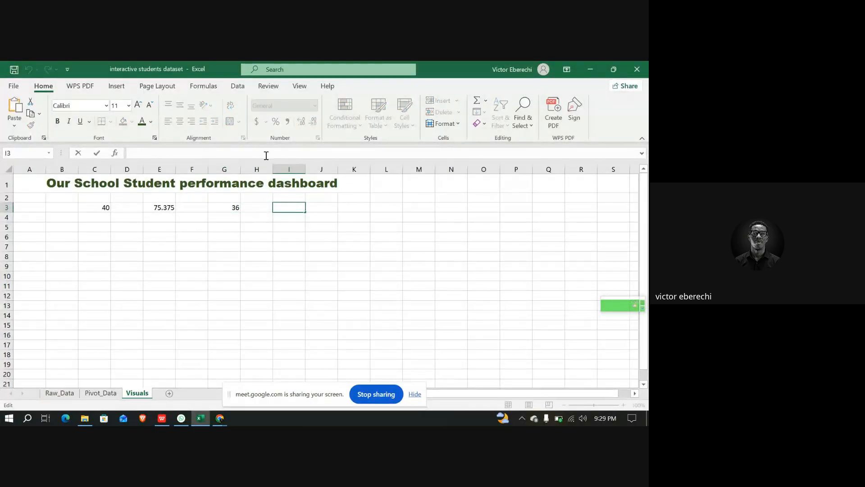
pyautogui.write('=COUN')
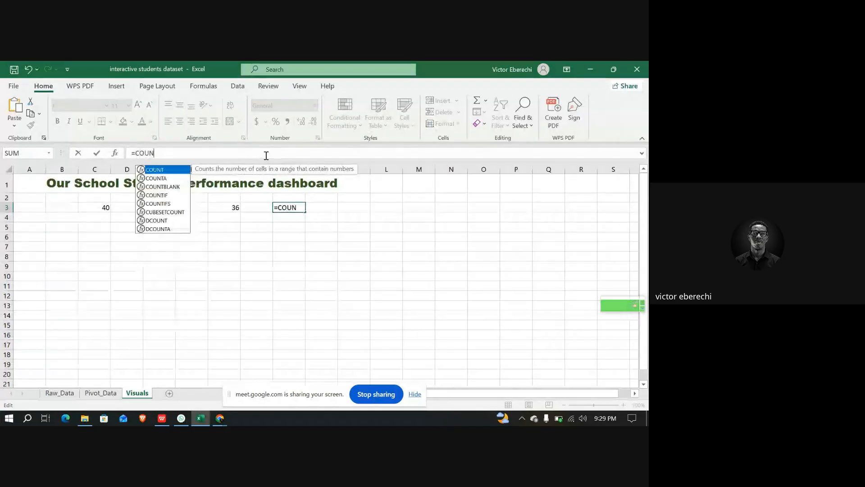
pyautogui.press('Down')
pyautogui.press('Down')
pyautogui.press('Down')
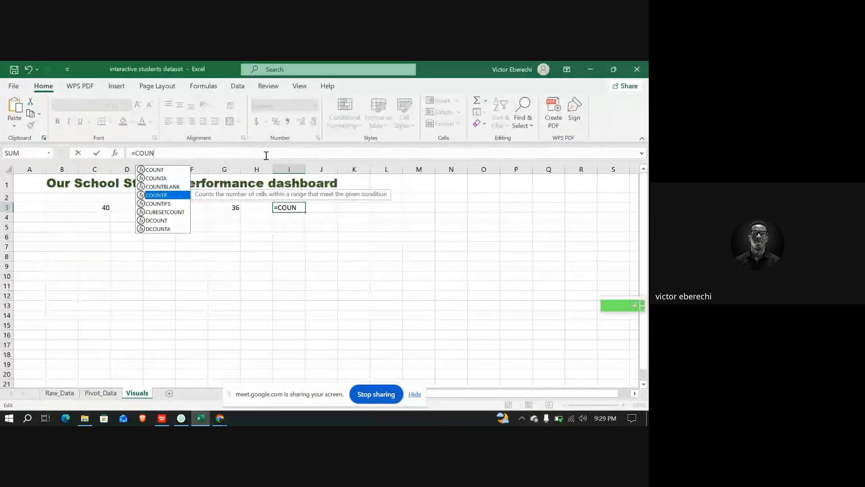
pyautogui.press('Tab')
pyautogui.write('TA')
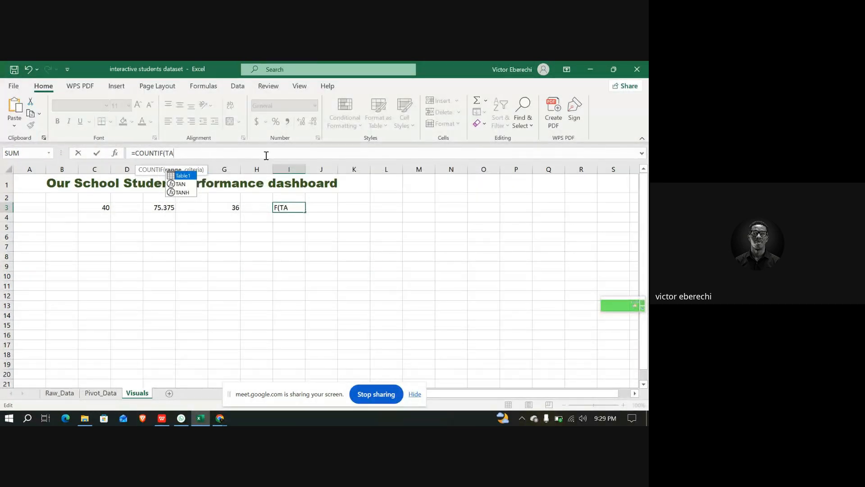
pyautogui.press('Tab')
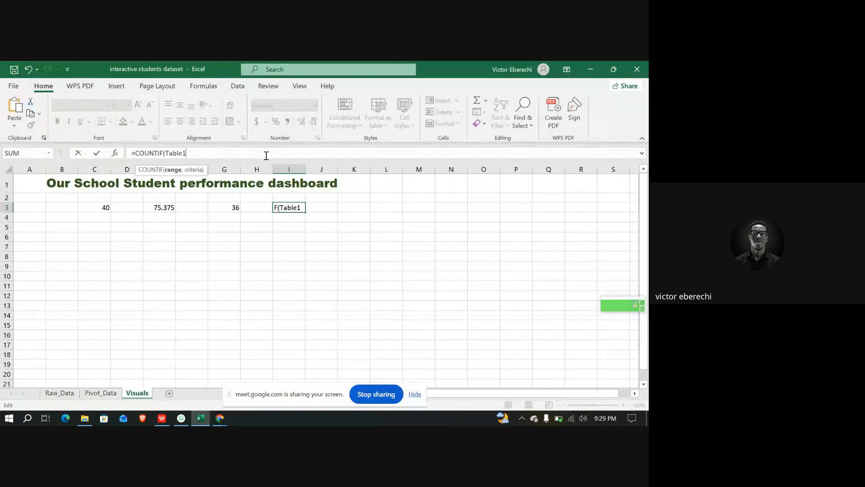
# Complete the I3 COUNTIF to count "FAIL" in the Table1 Status column
pyautogui.write('[')
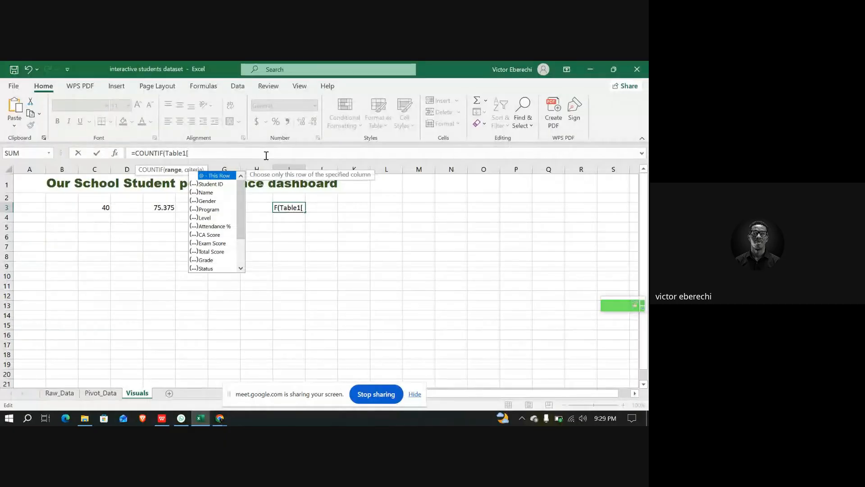
pyautogui.press('Down')
pyautogui.press('Down')
pyautogui.press('Down')
pyautogui.press('Down')
pyautogui.press('Down')
pyautogui.press('Down')
pyautogui.press('Down')
pyautogui.press('Down')
pyautogui.press('Down')
pyautogui.press('Down')
pyautogui.press('Down')
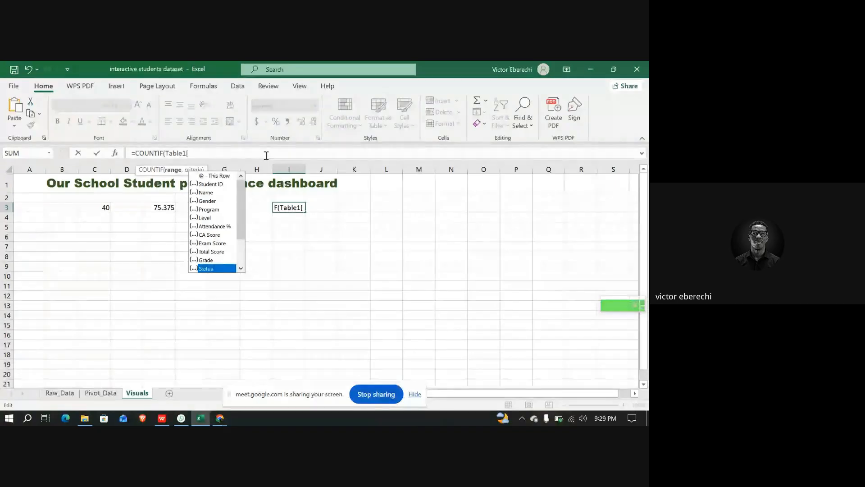
pyautogui.press('Tab')
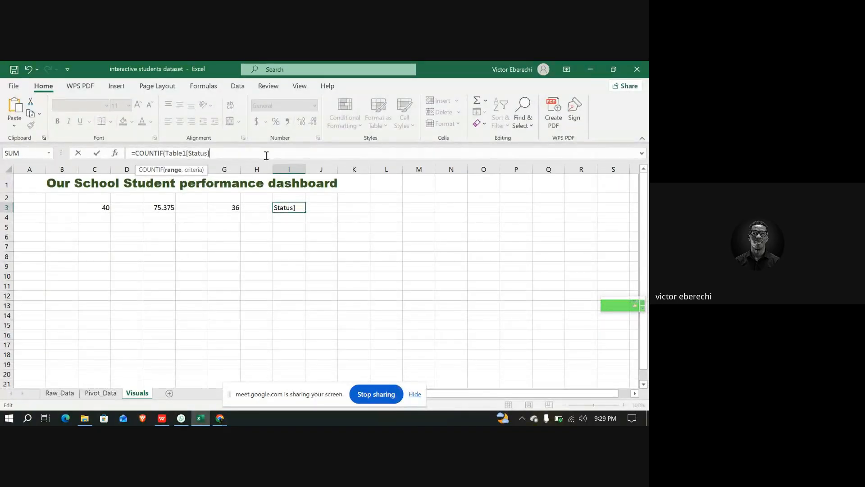
pyautogui.write(', "FAIL')
pyautogui.press('Return')
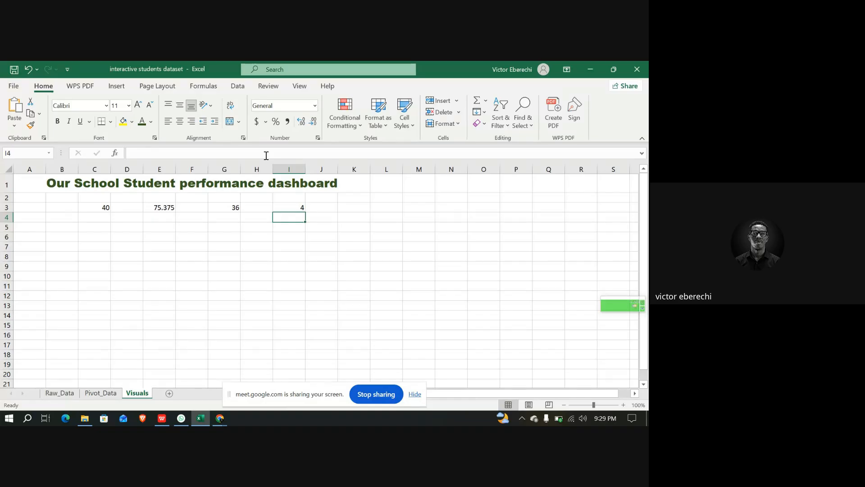
# Format the total students figure in C3 as Arial Black, 48 points
pyautogui.click(85, 209)
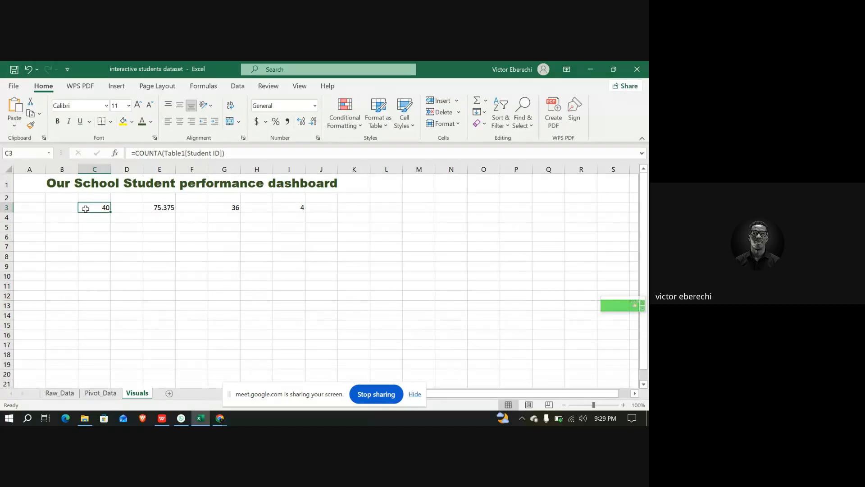
pyautogui.click(106, 105)
pyautogui.click(110, 221)
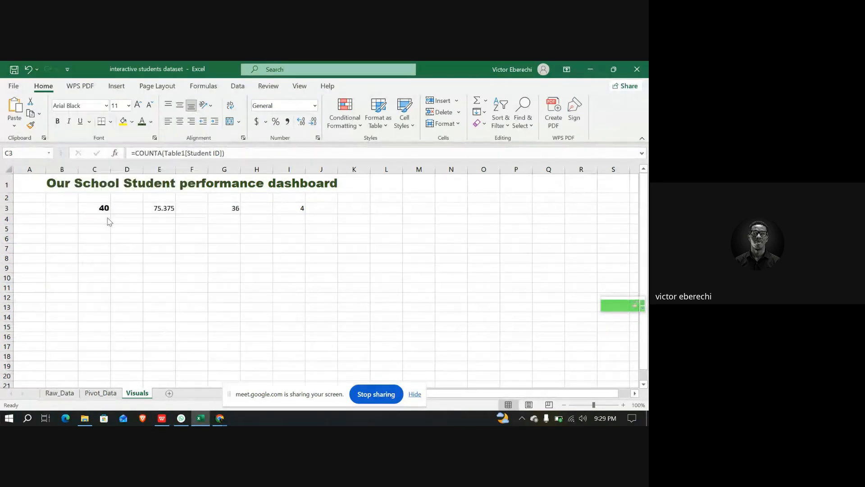
pyautogui.click(129, 105)
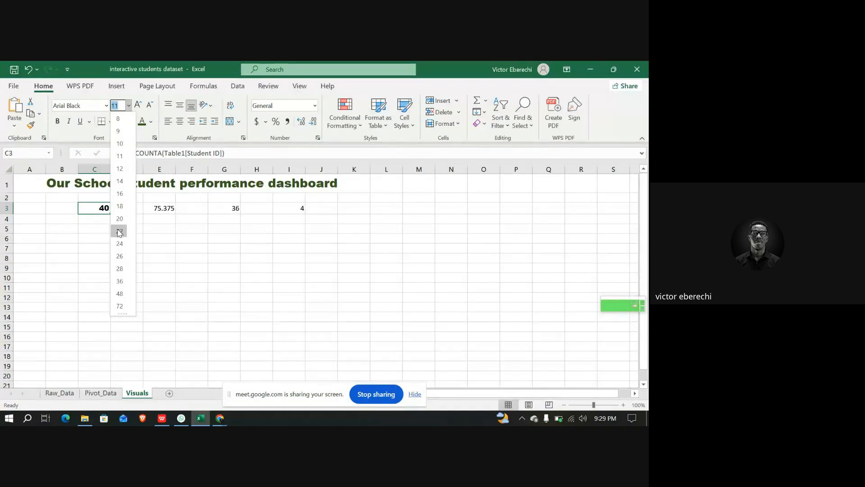
pyautogui.click(120, 294)
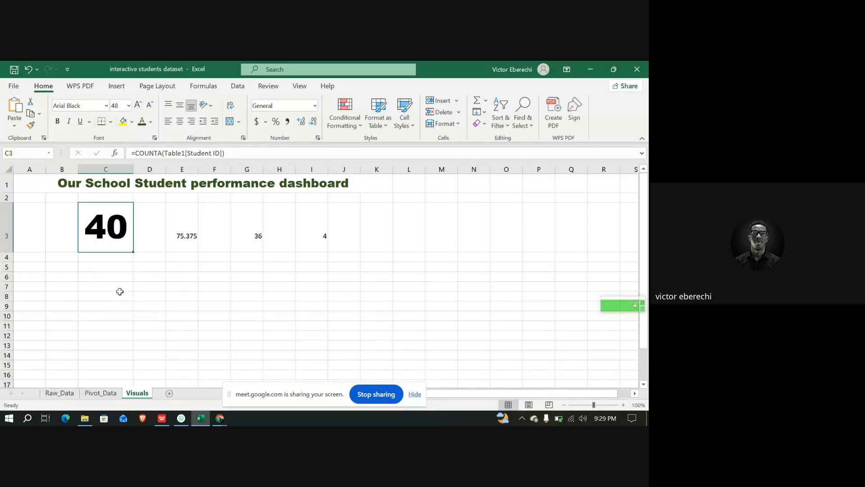
# Format the average score in E3 as Arial Black, 48 points
pyautogui.click(170, 227)
pyautogui.click(106, 106)
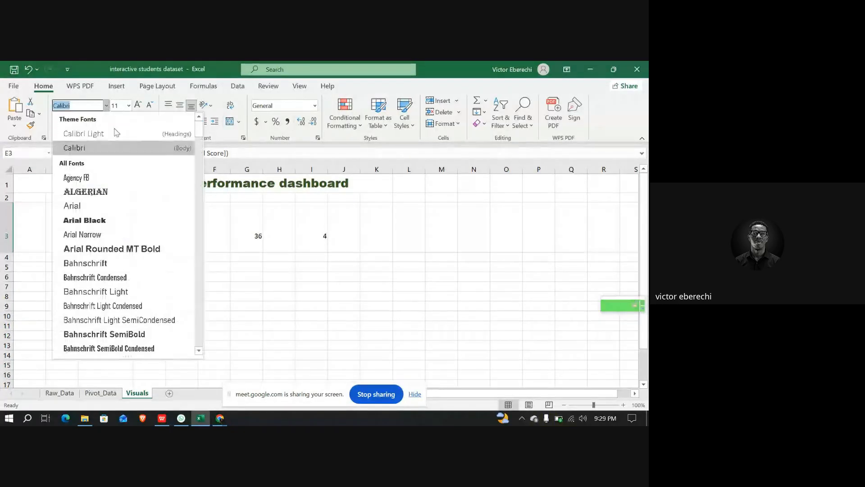
pyautogui.click(93, 221)
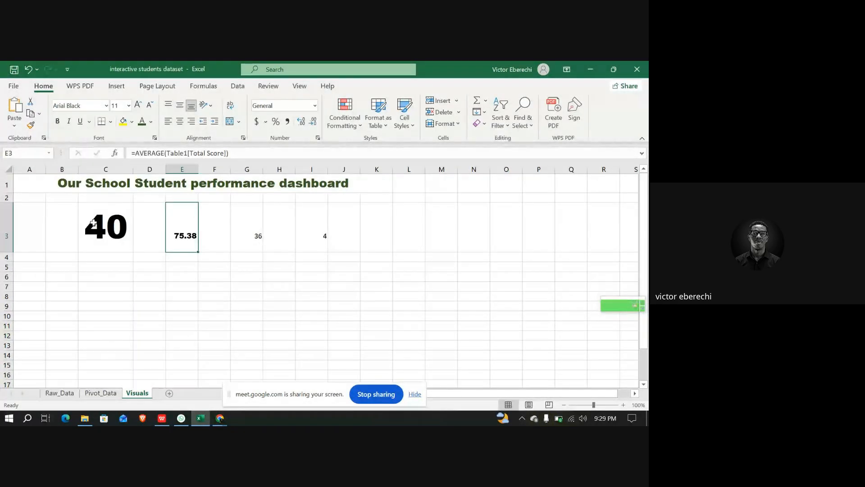
pyautogui.click(129, 105)
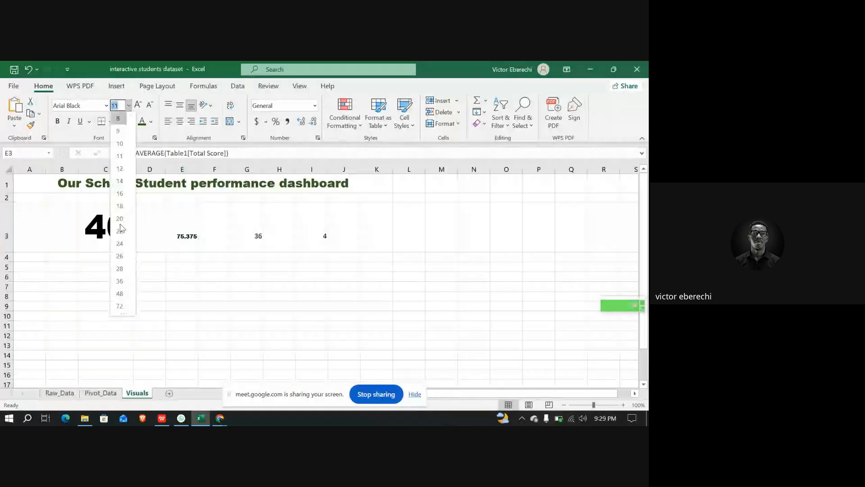
pyautogui.click(125, 293)
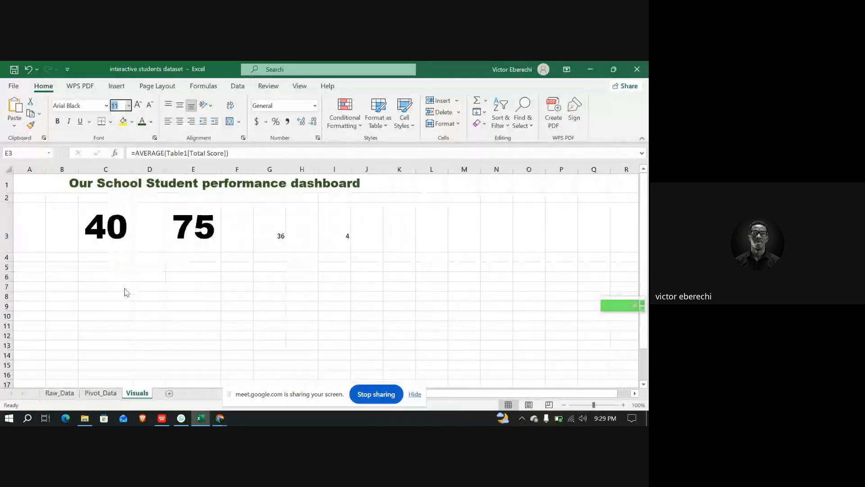
# Format the pass count in G3 as Arial Black, 48 points
pyautogui.click(273, 226)
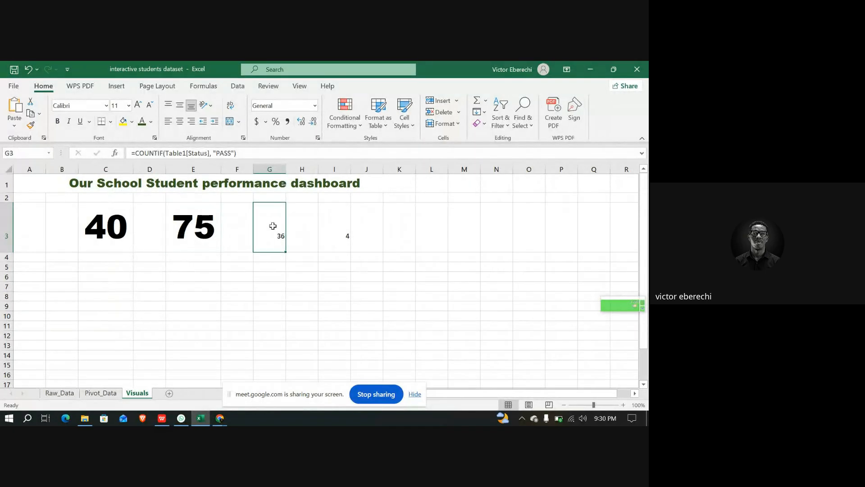
pyautogui.click(106, 105)
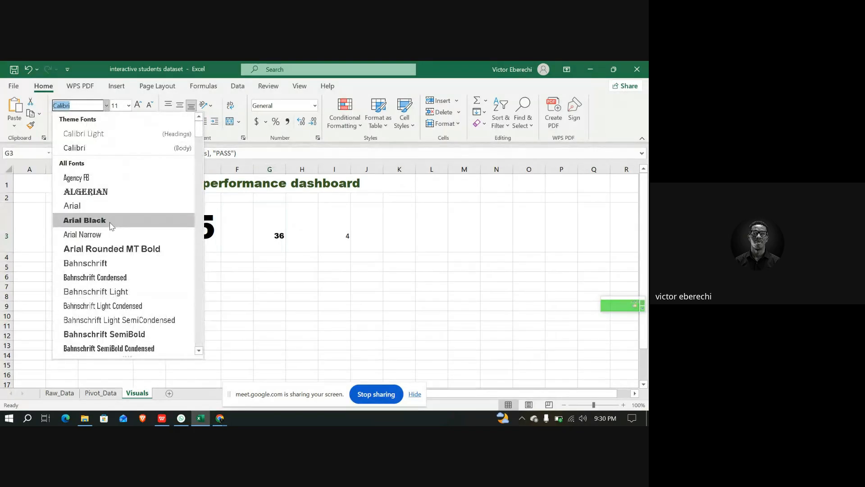
pyautogui.click(111, 225)
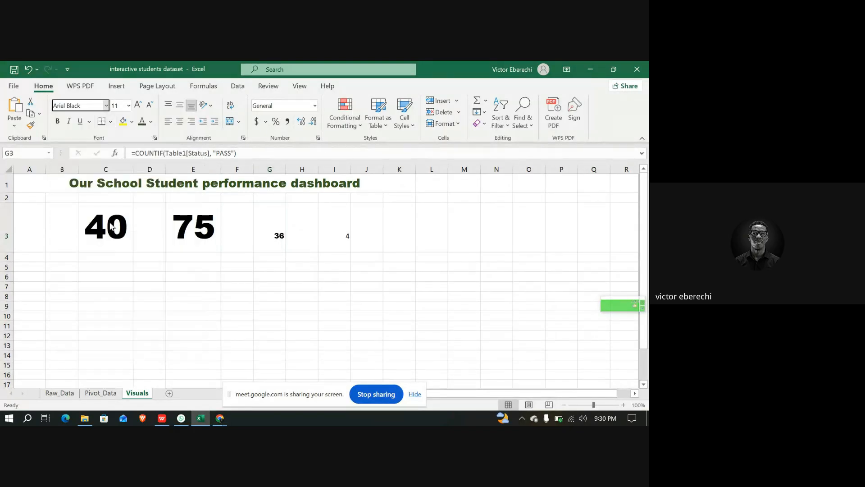
pyautogui.click(129, 106)
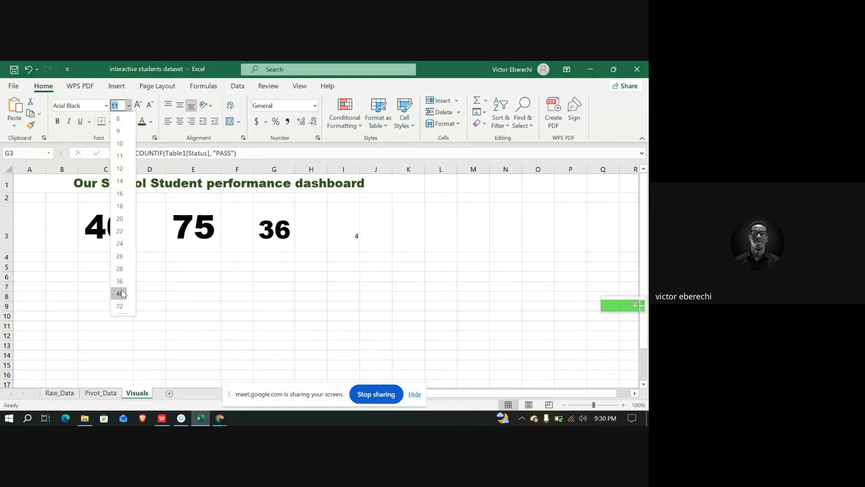
pyautogui.click(120, 293)
# Format the fail count in I3 as 48 points in Arial Black
pyautogui.click(363, 224)
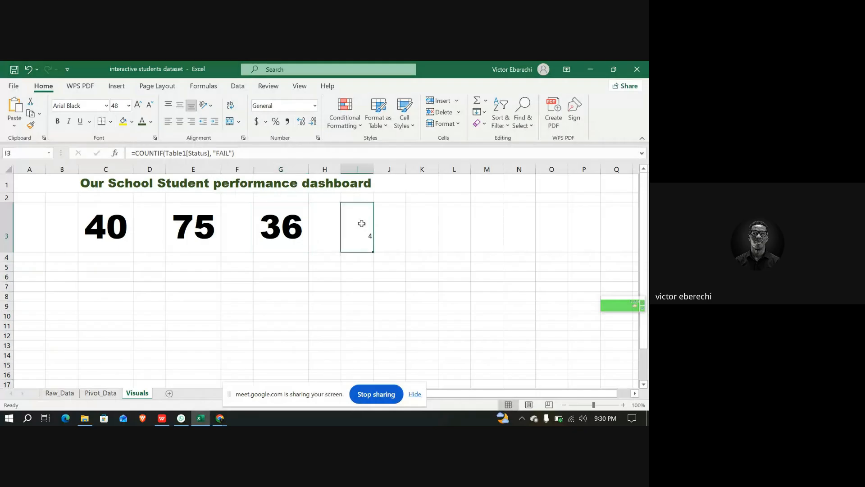
pyautogui.click(129, 105)
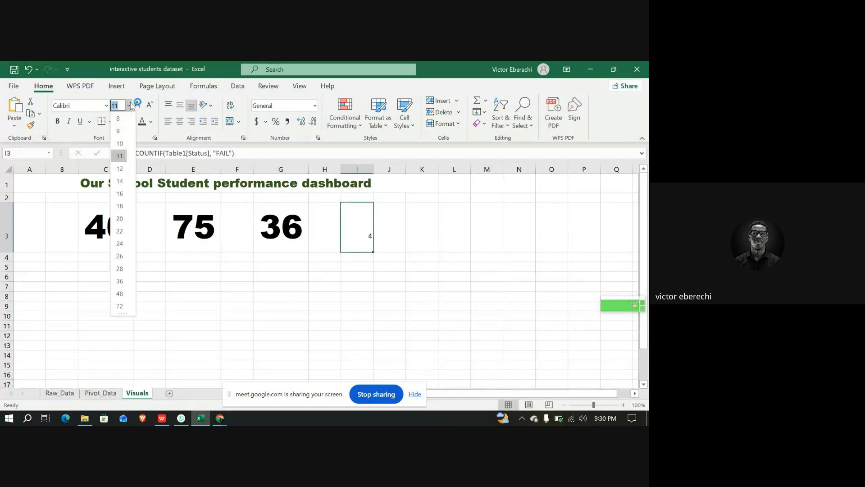
pyautogui.click(122, 294)
pyautogui.click(106, 106)
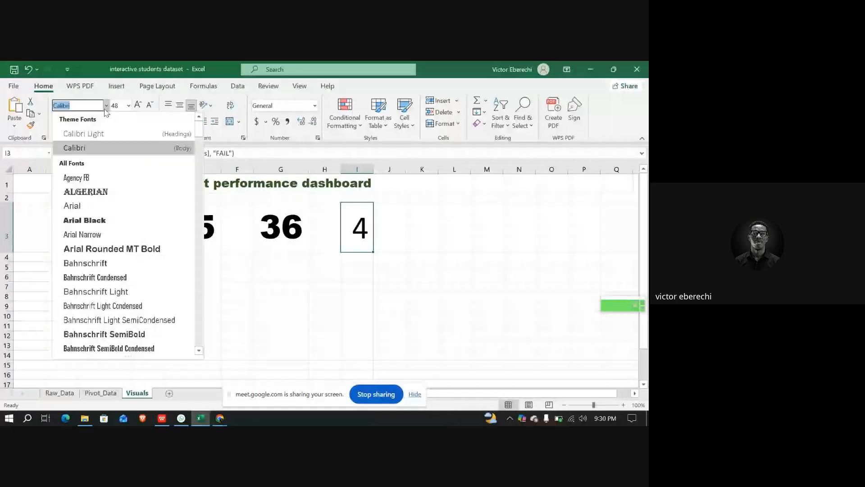
pyautogui.click(86, 220)
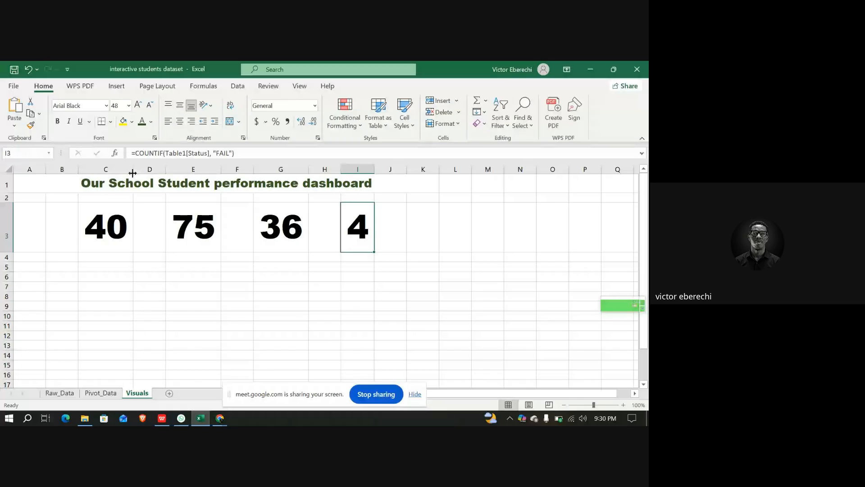
# Widen columns C, E, G and I to fit the large figures
pyautogui.moveTo(133, 170); pyautogui.dragTo(158, 172)
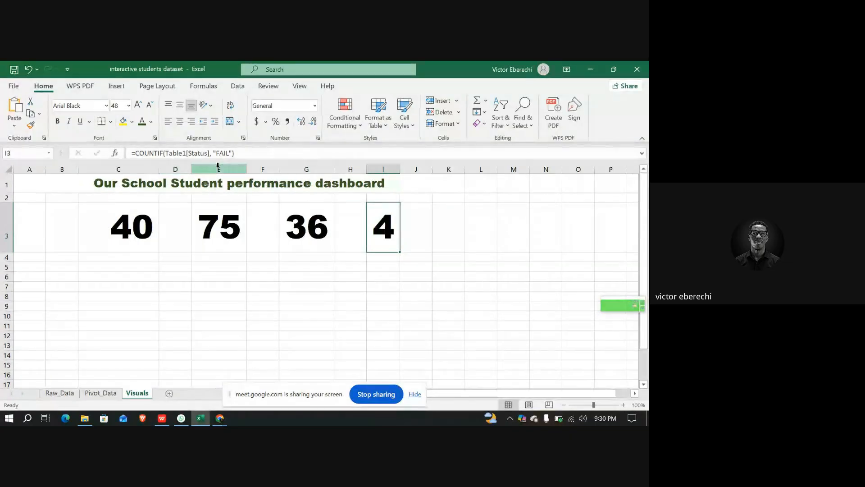
pyautogui.moveTo(247, 170); pyautogui.dragTo(269, 171)
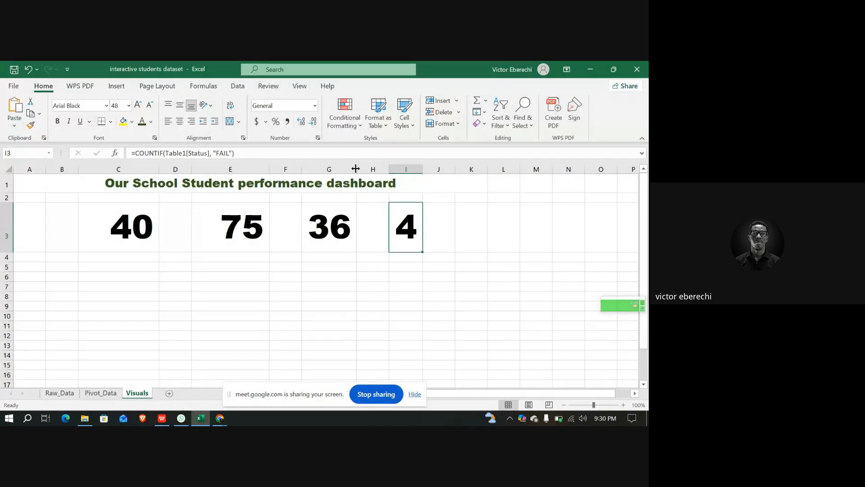
pyautogui.moveTo(356, 169); pyautogui.dragTo(383, 169)
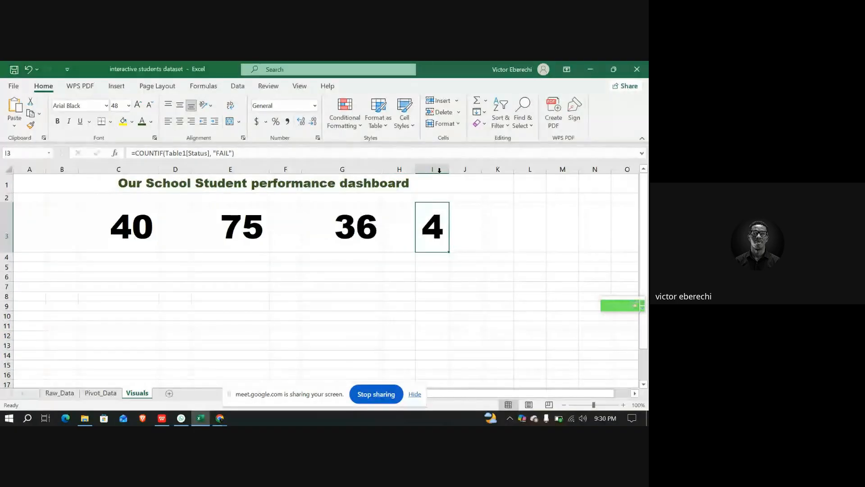
pyautogui.moveTo(449, 170); pyautogui.dragTo(476, 170)
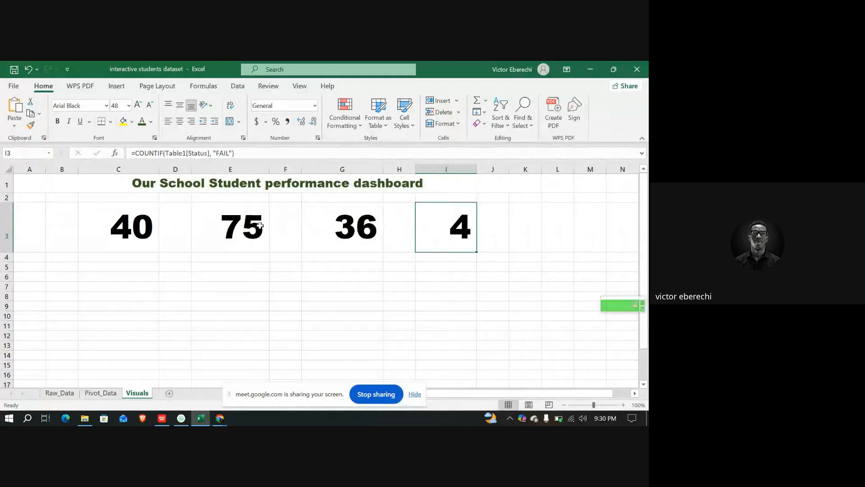
# Center-align the figures in C3, E3 and G3
pyautogui.click(254, 224)
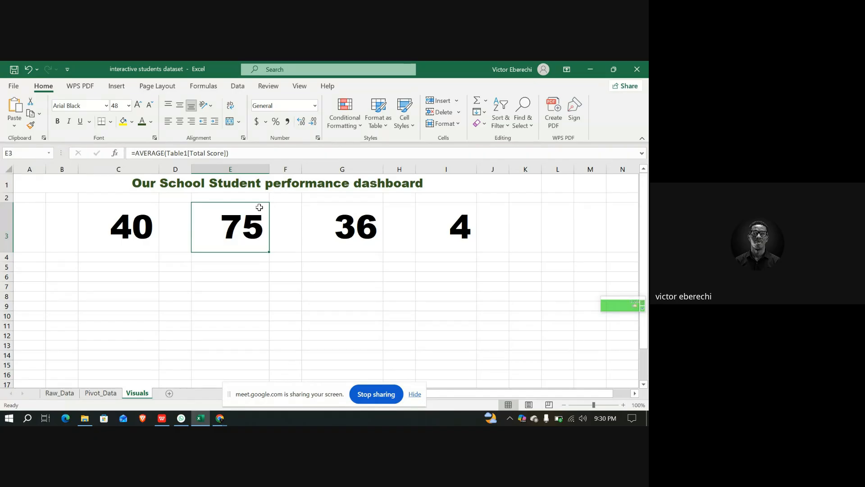
pyautogui.click(132, 233)
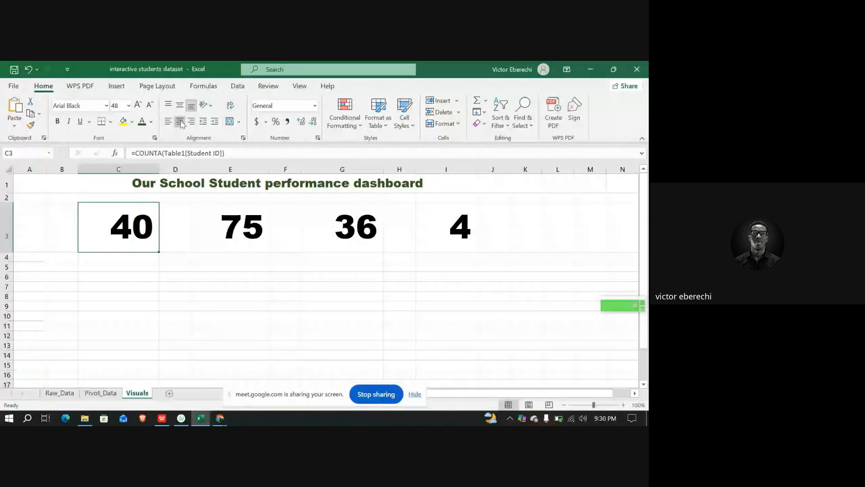
pyautogui.click(180, 120)
pyautogui.click(231, 227)
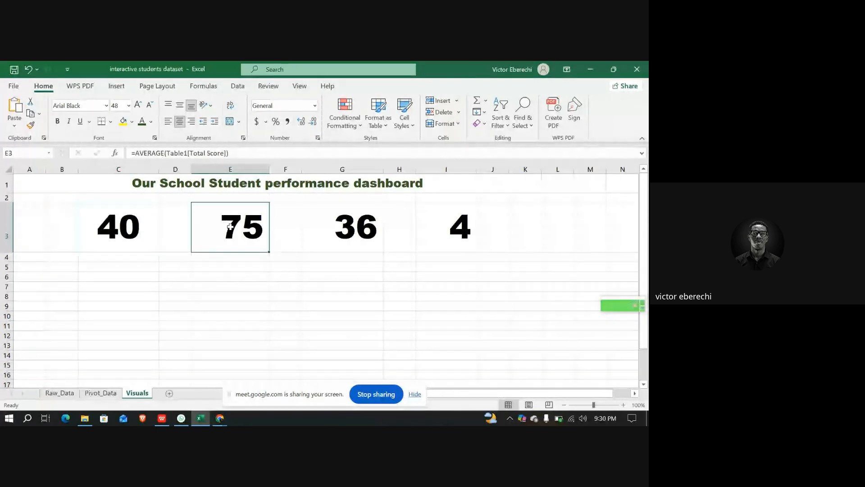
pyautogui.click(180, 121)
pyautogui.click(334, 220)
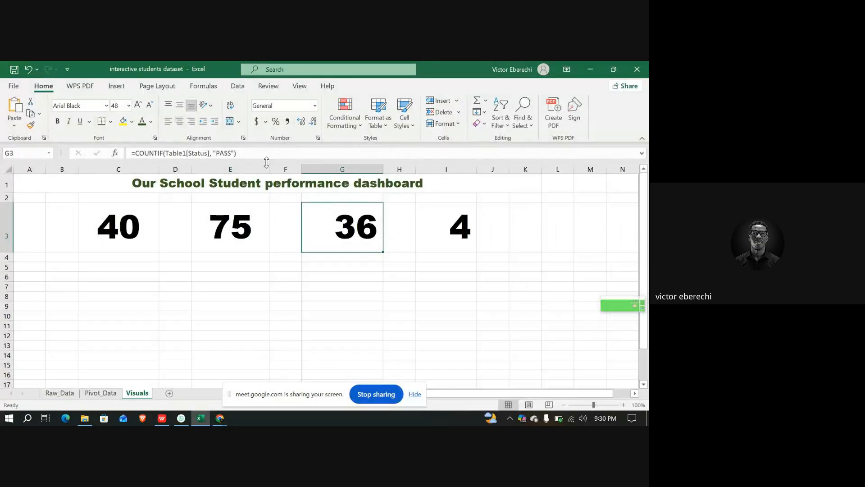
pyautogui.click(180, 121)
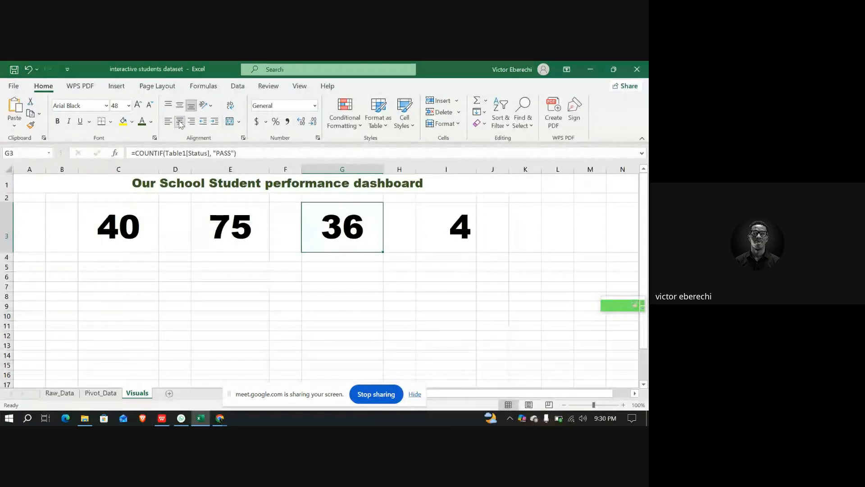
# Center-align the fail count in I3
pyautogui.click(438, 232)
pyautogui.click(180, 120)
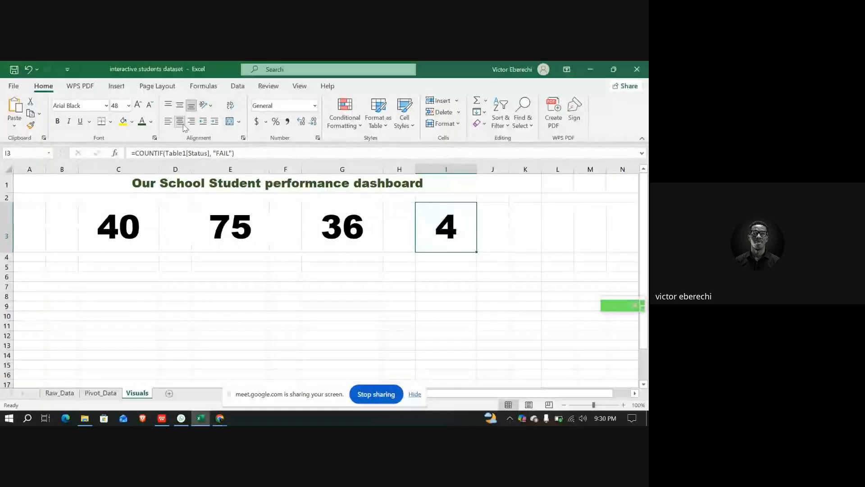
# Fill the four summary cells C3, E3, G3 and I3 with a light green background
pyautogui.click(113, 240)
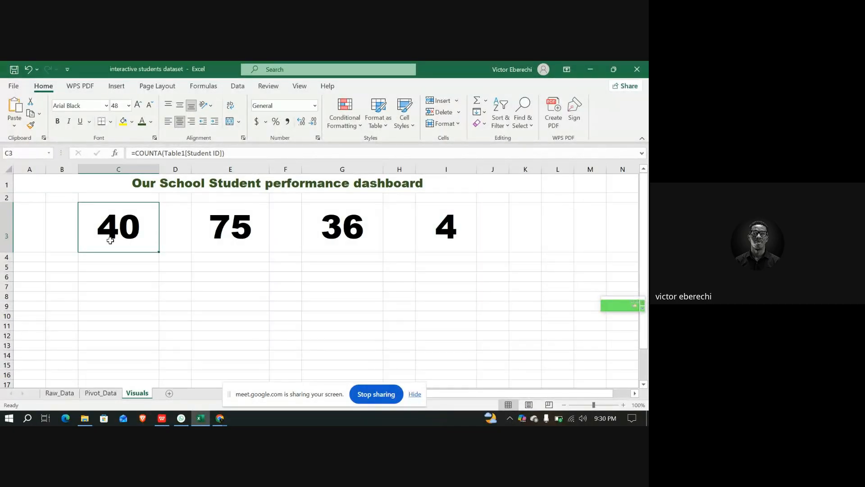
pyautogui.click(131, 121)
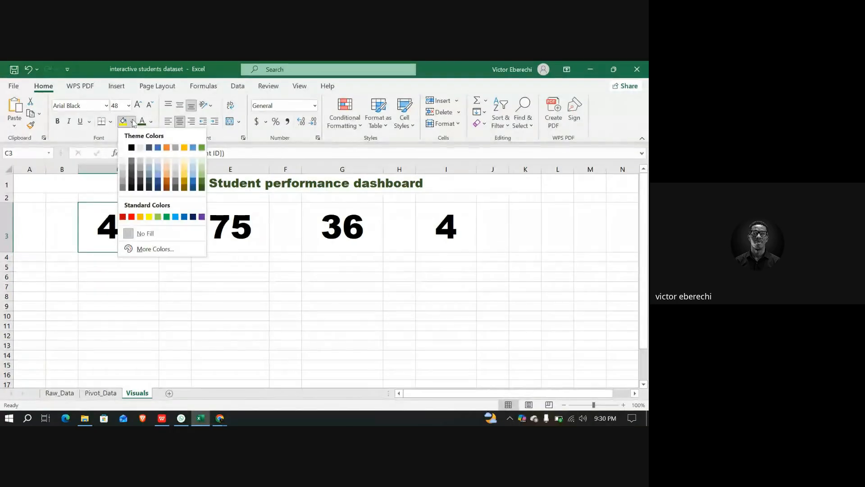
pyautogui.click(201, 172)
pyautogui.click(235, 215)
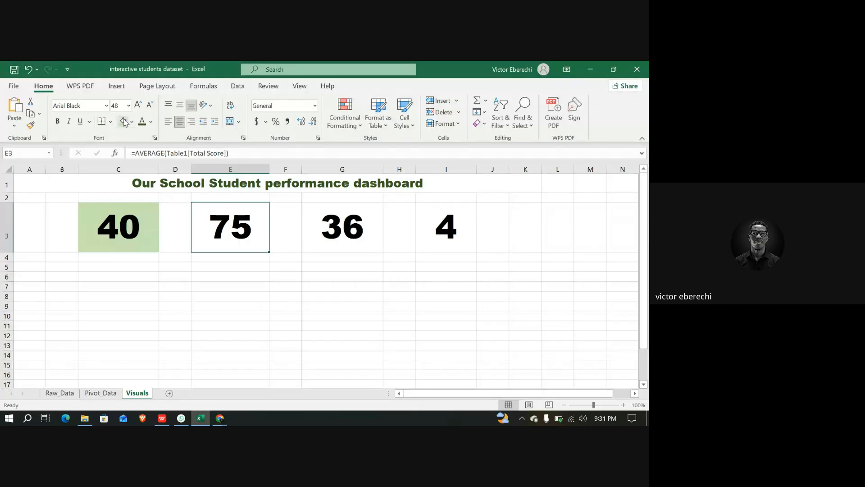
pyautogui.click(123, 121)
pyautogui.click(323, 238)
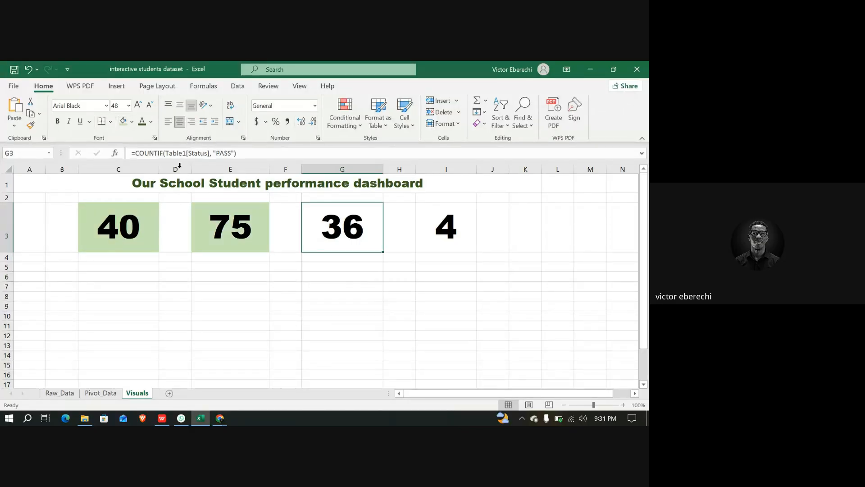
pyautogui.click(123, 122)
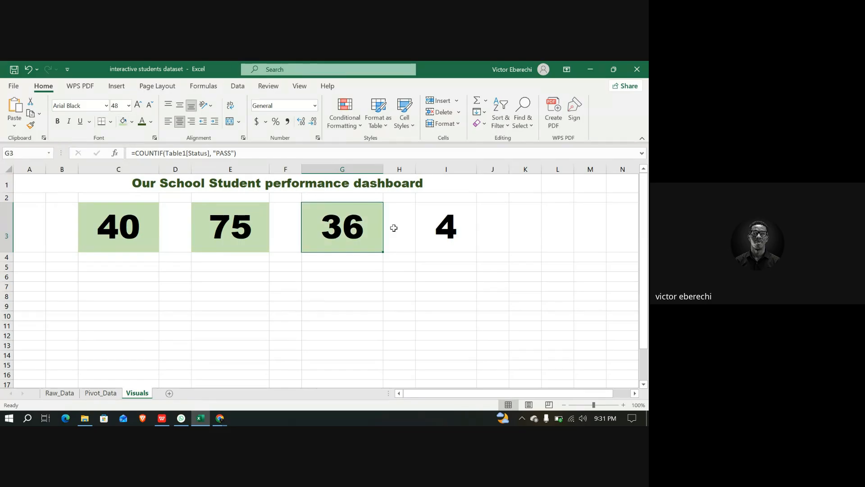
pyautogui.click(433, 243)
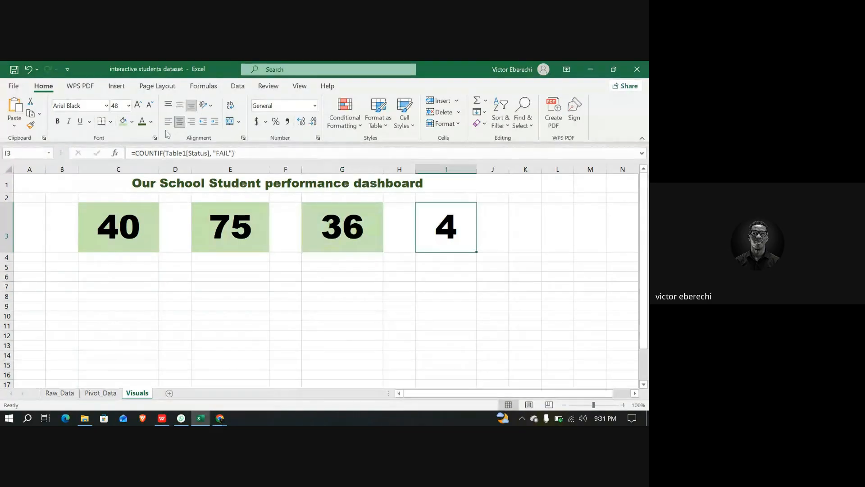
pyautogui.click(122, 122)
pyautogui.click(260, 307)
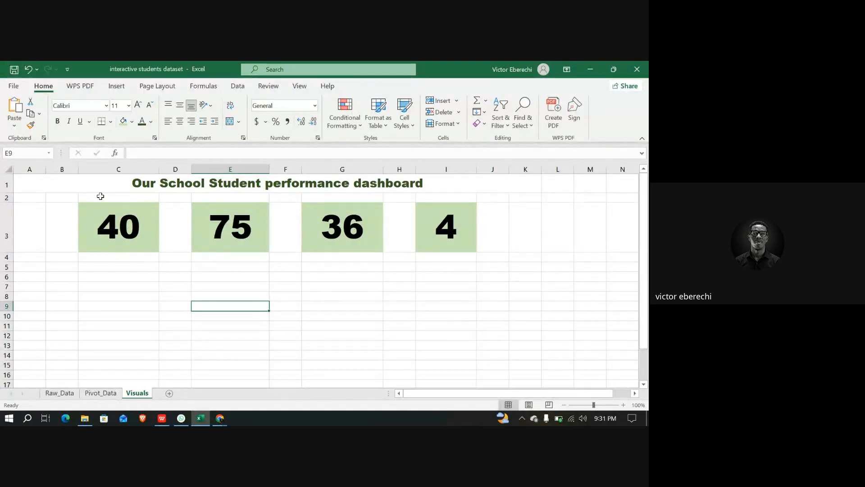
# Enter the label Total Students in C2 and center it
pyautogui.click(131, 197)
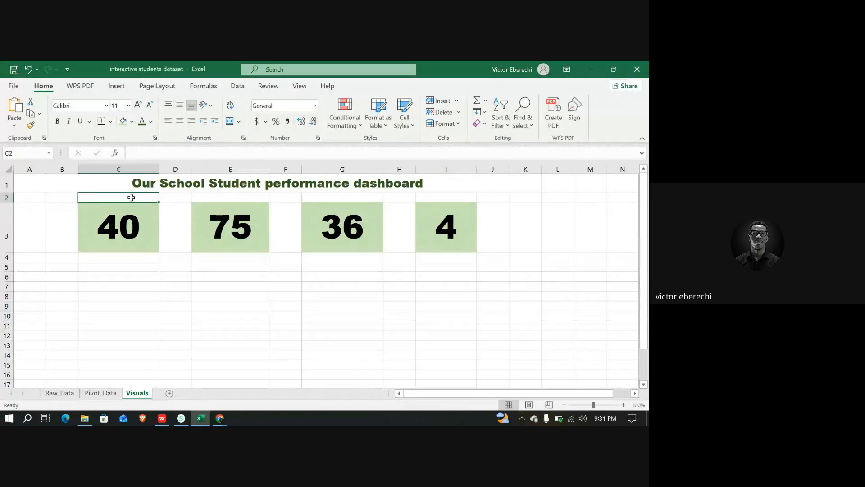
pyautogui.click(148, 156)
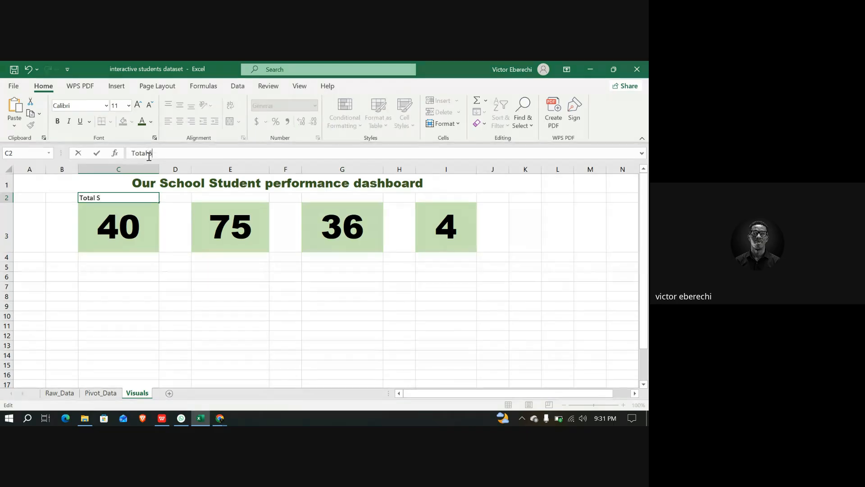
pyautogui.write('tudents')
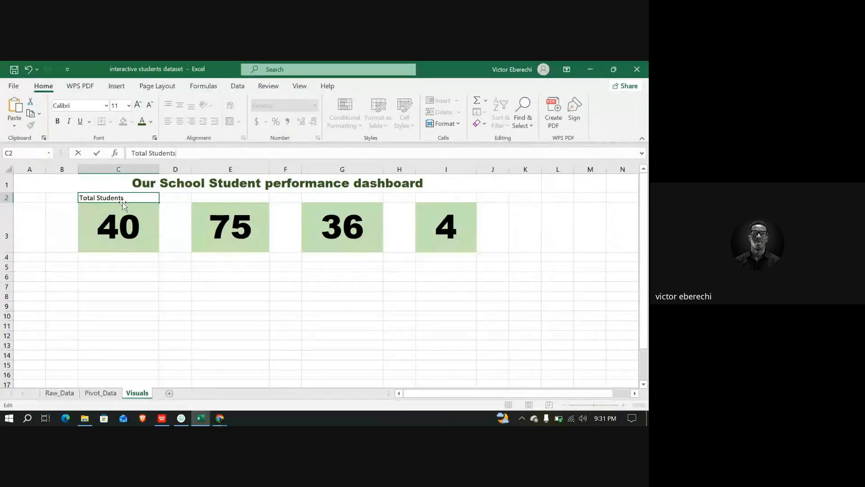
pyautogui.click(198, 201)
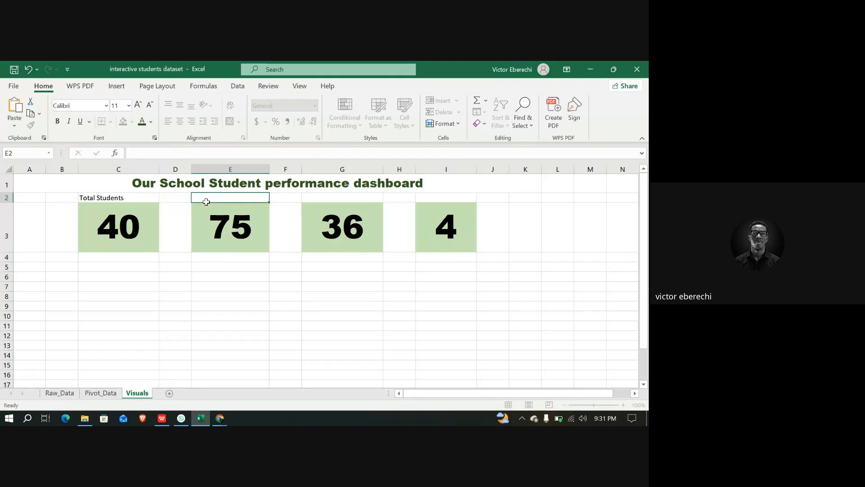
pyautogui.click(133, 198)
pyautogui.click(179, 121)
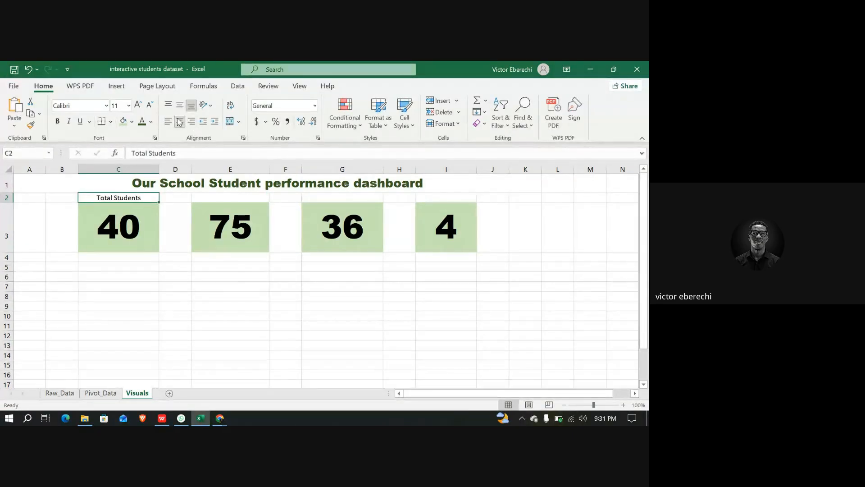
# Enter the label Average Score in E2 above the average figure
pyautogui.click(236, 196)
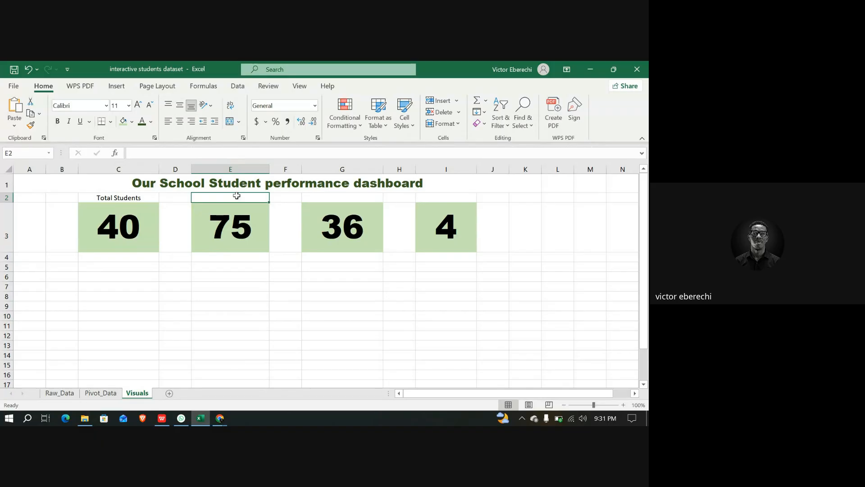
pyautogui.click(205, 151)
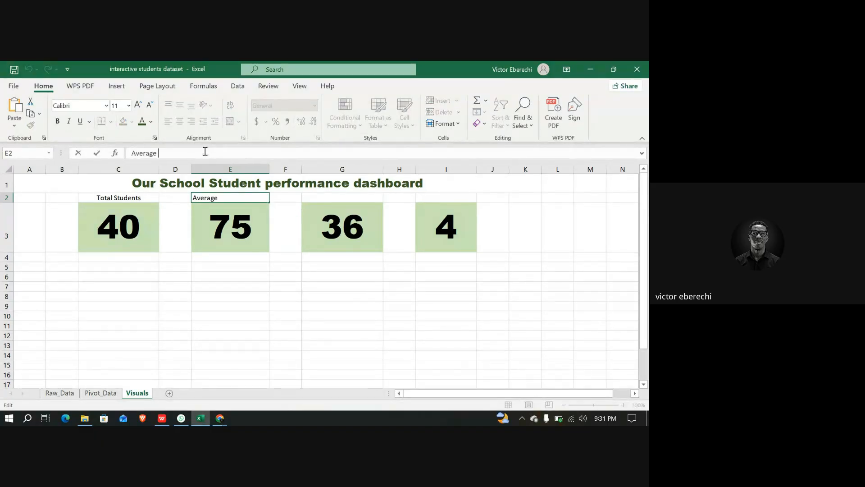
pyautogui.write('Score')
pyautogui.click(336, 198)
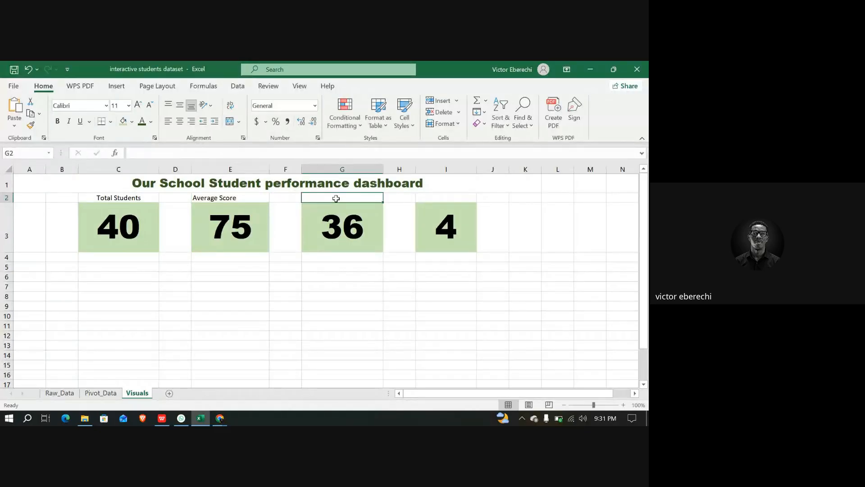
# Enter the label Passed Students in G2 above the pass count
pyautogui.click(232, 152)
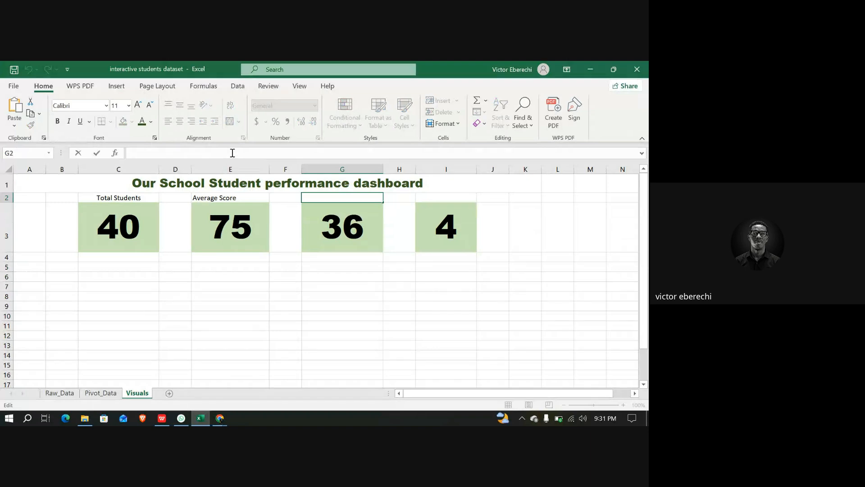
pyautogui.write('Passed Stuend')
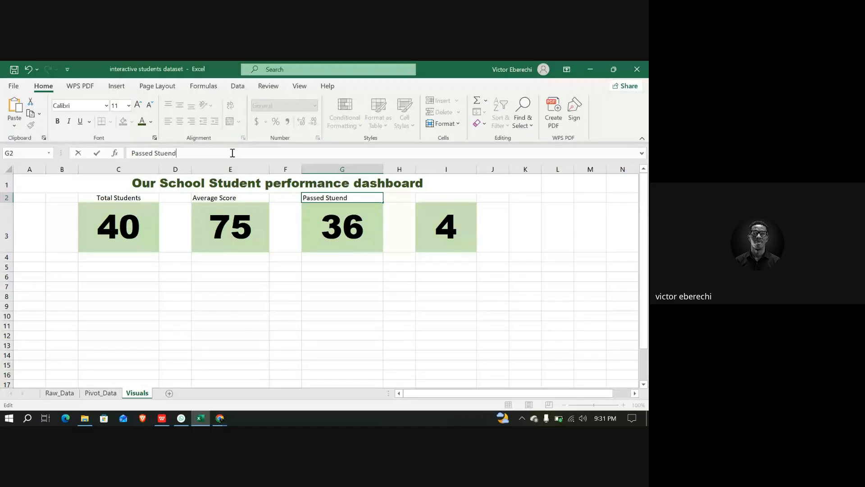
pyautogui.press('BackSpace')
pyautogui.press('BackSpace')
pyautogui.press('BackSpace')
pyautogui.click(455, 194)
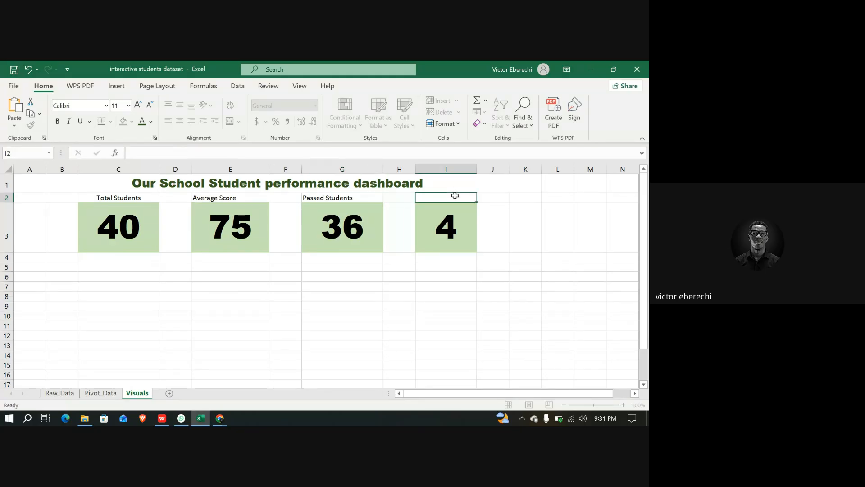
# Enter the label Failed Students in I2 above the fail count
pyautogui.write('Failed Studemts')
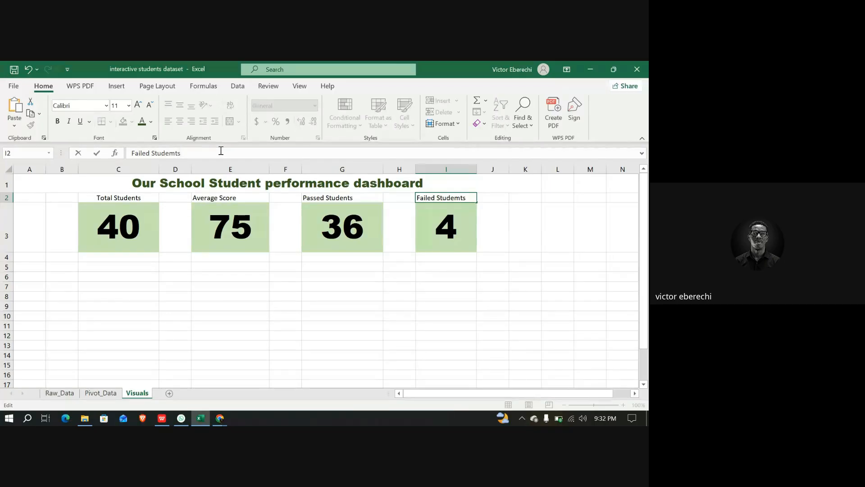
pyautogui.press('Left')
pyautogui.press('BackSpace')
pyautogui.write('n')
# Center the labels in E2, G2 and I2 and widen column I slightly
pyautogui.click(213, 198)
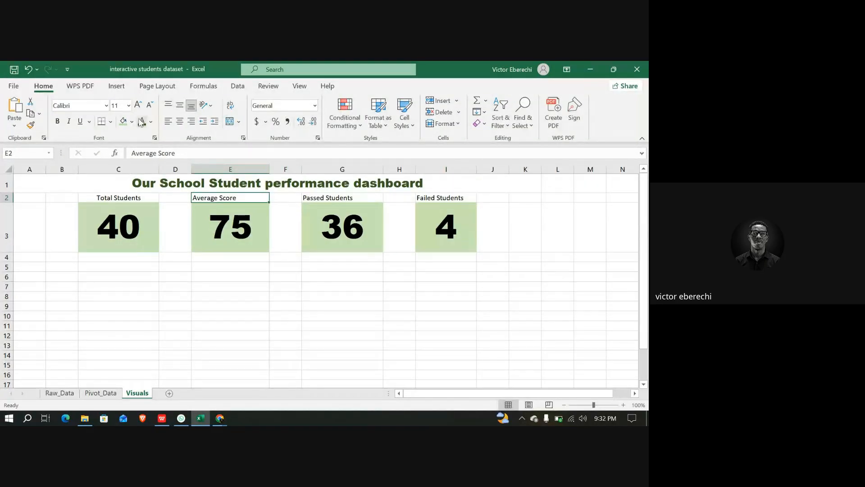
pyautogui.click(179, 121)
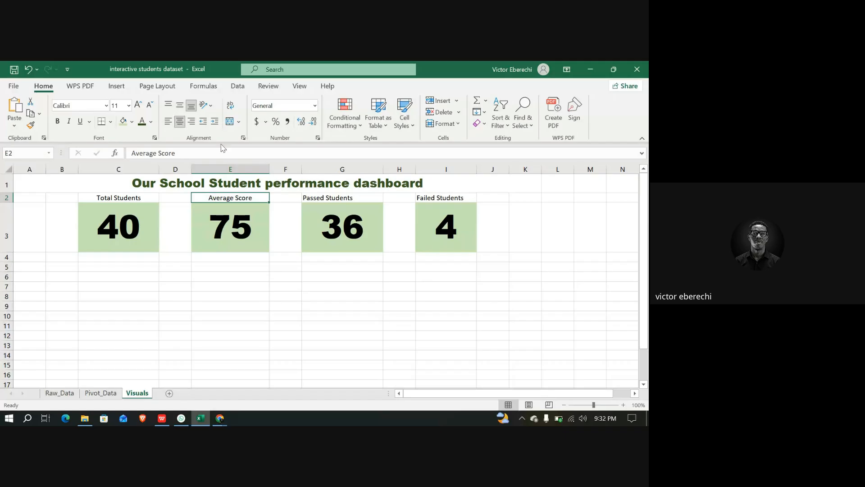
pyautogui.click(334, 196)
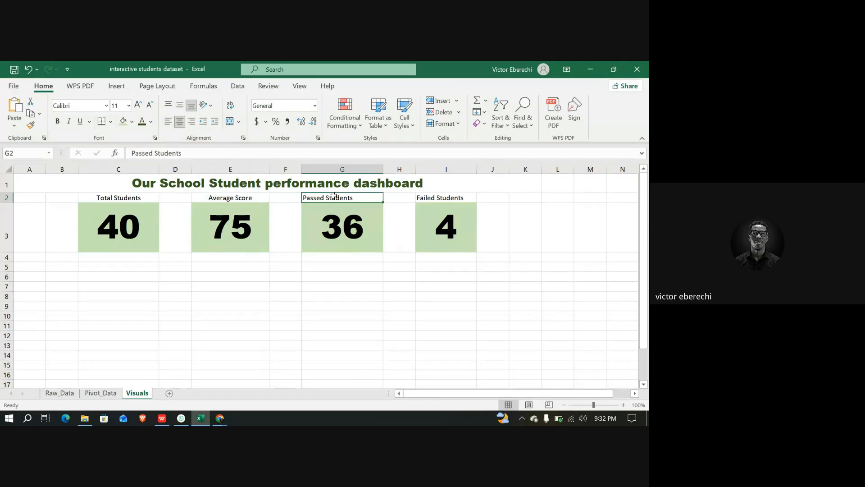
pyautogui.click(179, 121)
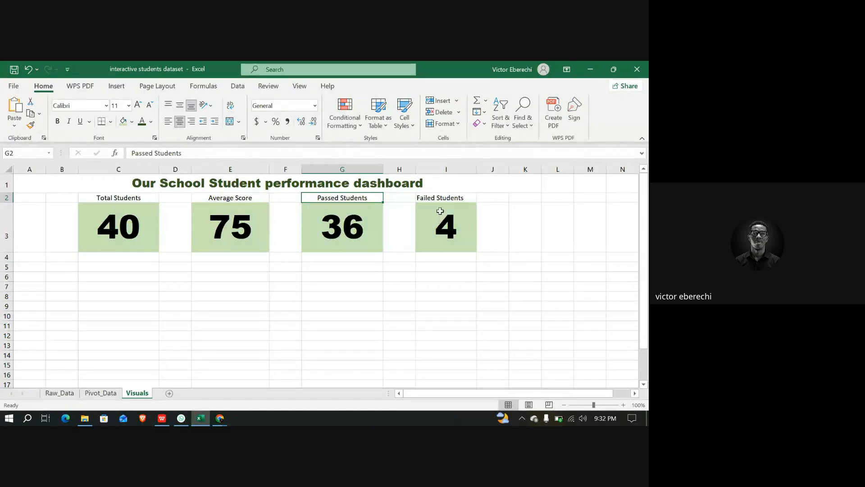
pyautogui.click(438, 198)
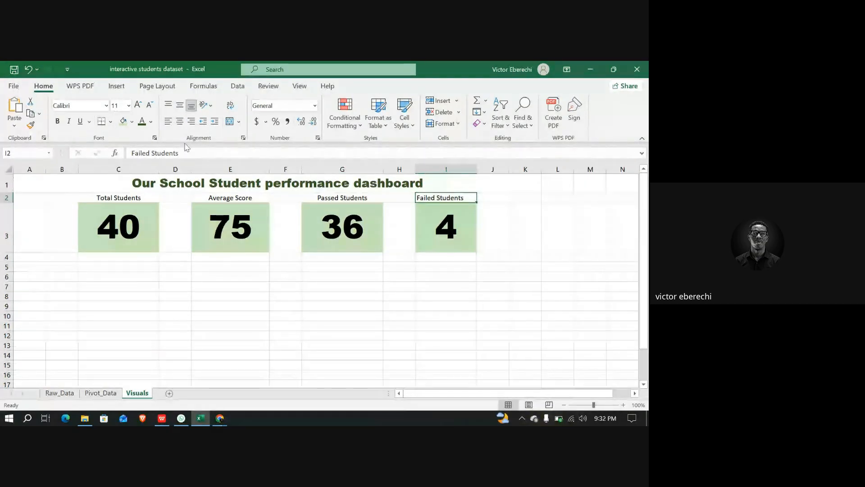
pyautogui.click(180, 122)
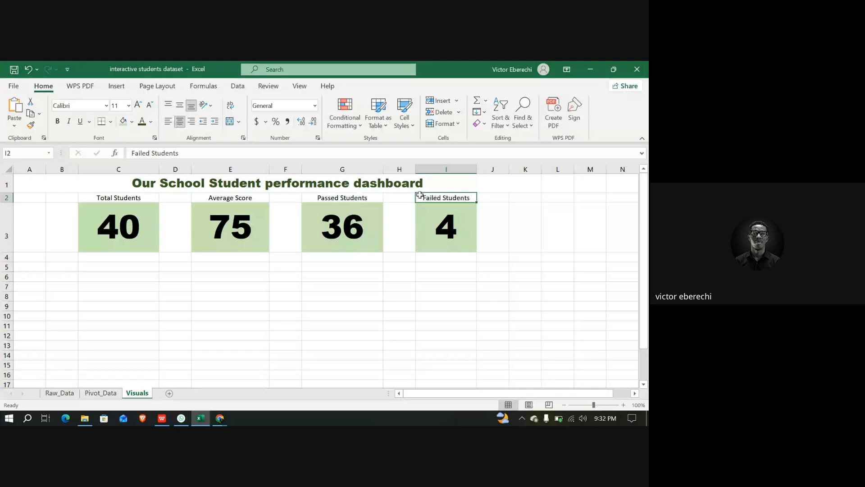
pyautogui.moveTo(475, 171); pyautogui.dragTo(489, 170)
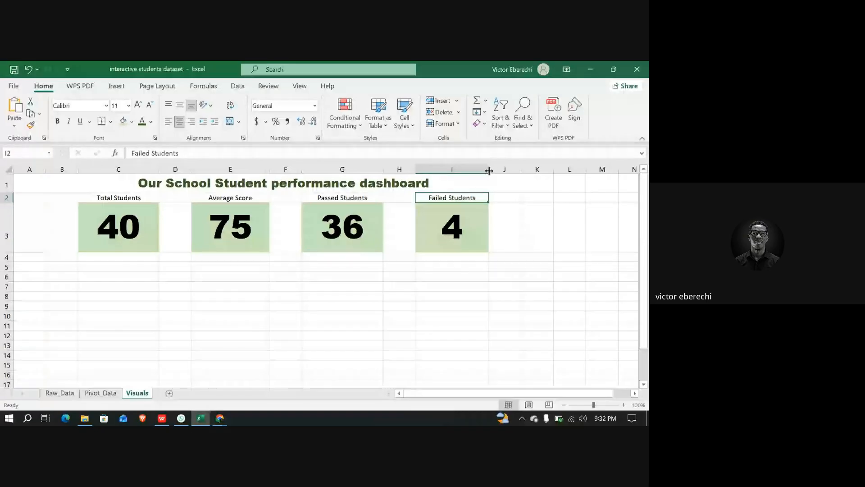
# Insert a 2-D pie chart from the gender pivot table on the Pivot_Data sheet
pyautogui.click(99, 396)
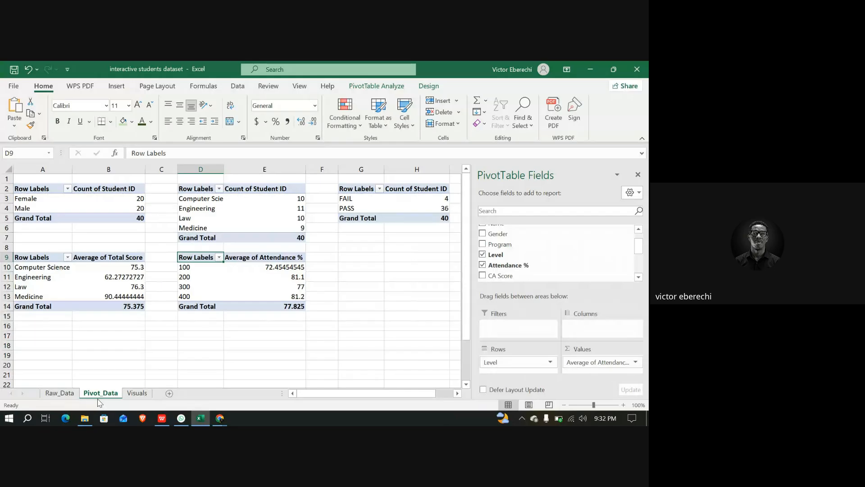
pyautogui.click(42, 189)
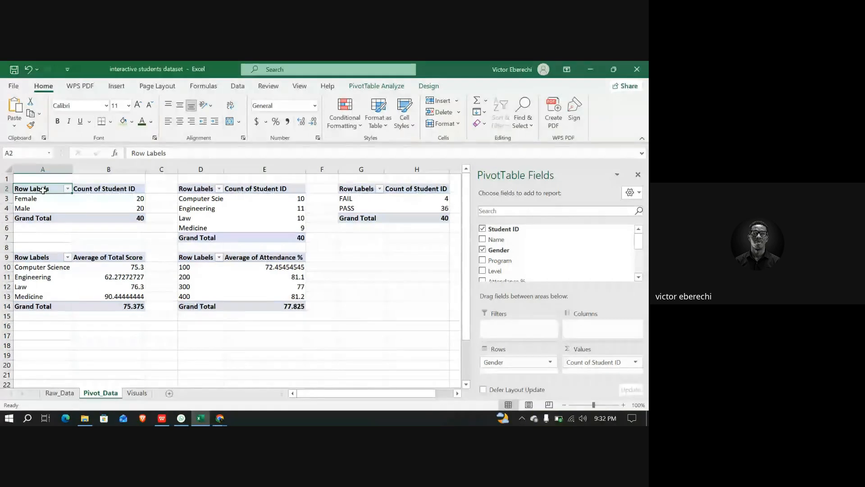
pyautogui.click(120, 88)
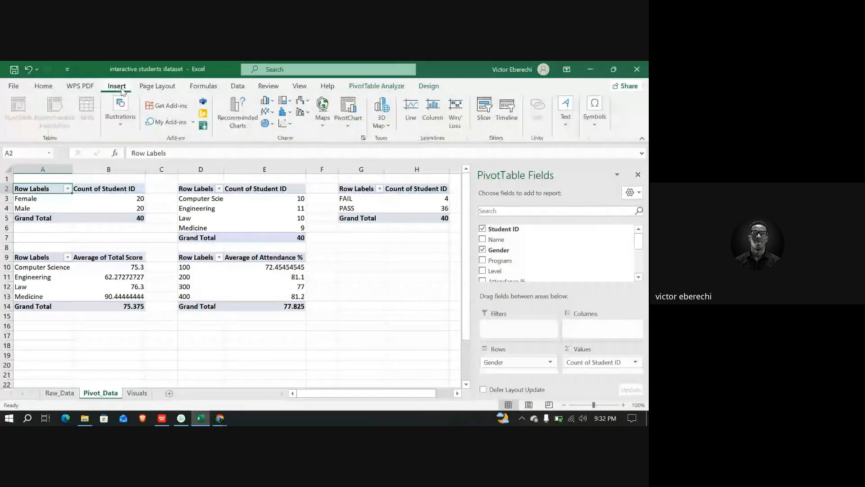
pyautogui.click(271, 124)
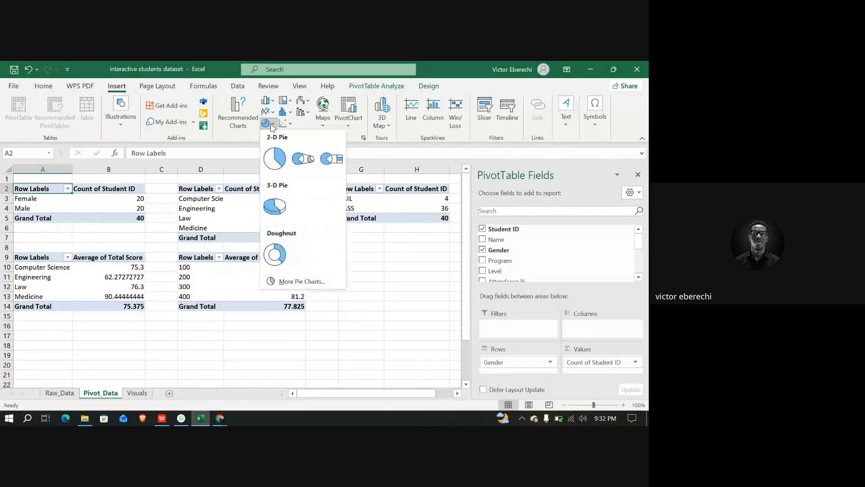
pyautogui.click(273, 159)
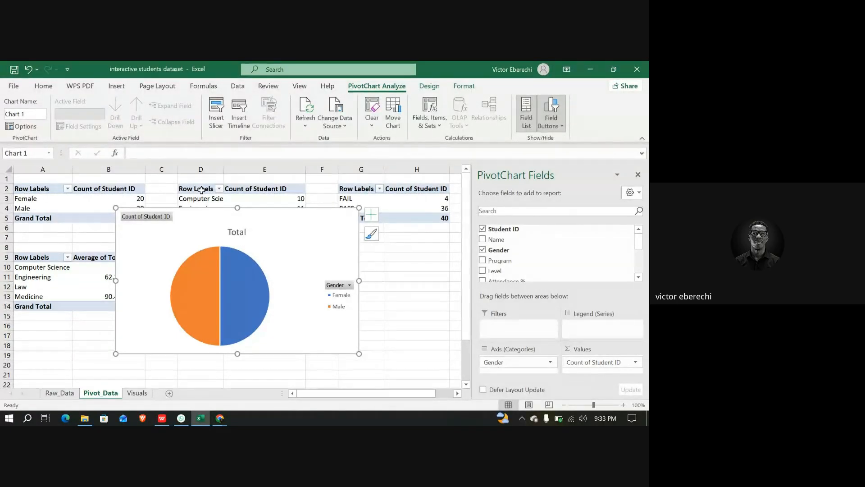
# Insert a 2-D clustered bar chart from the program pivot table on the Pivot_Data sheet
pyautogui.click(202, 190)
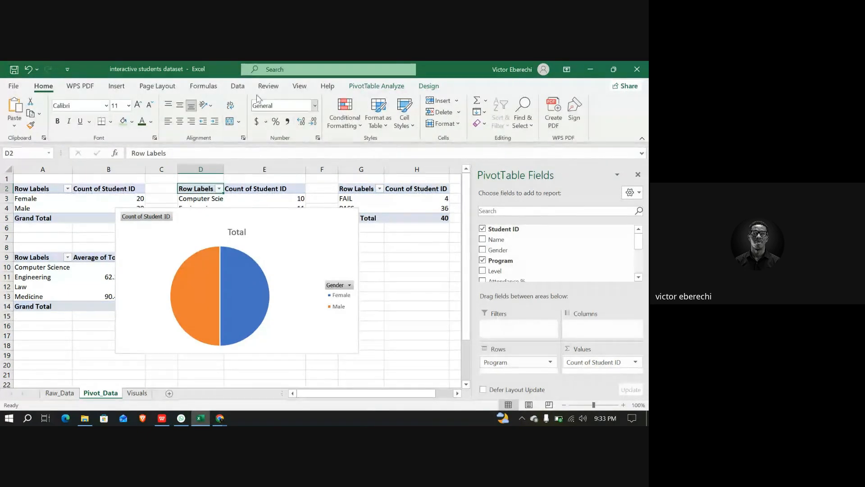
pyautogui.click(113, 85)
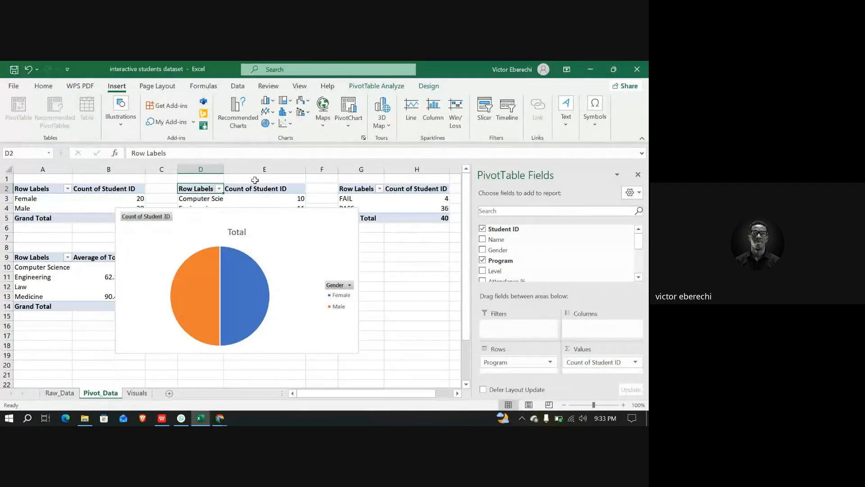
pyautogui.click(287, 114)
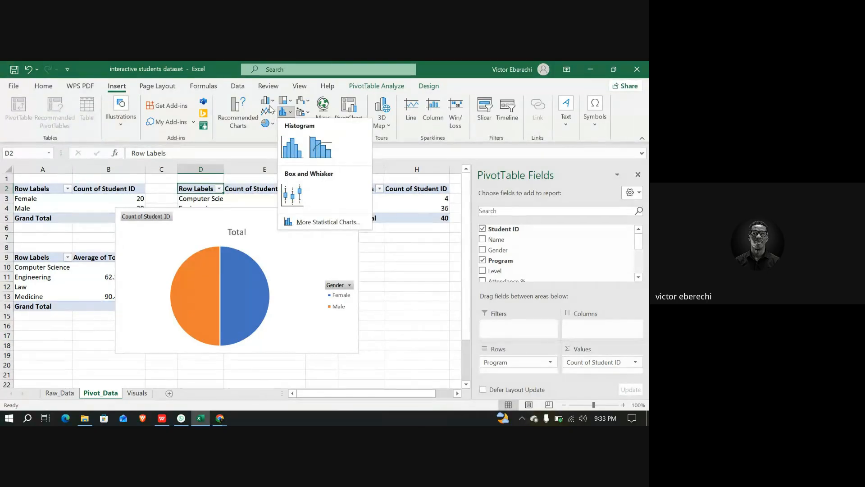
pyautogui.click(272, 102)
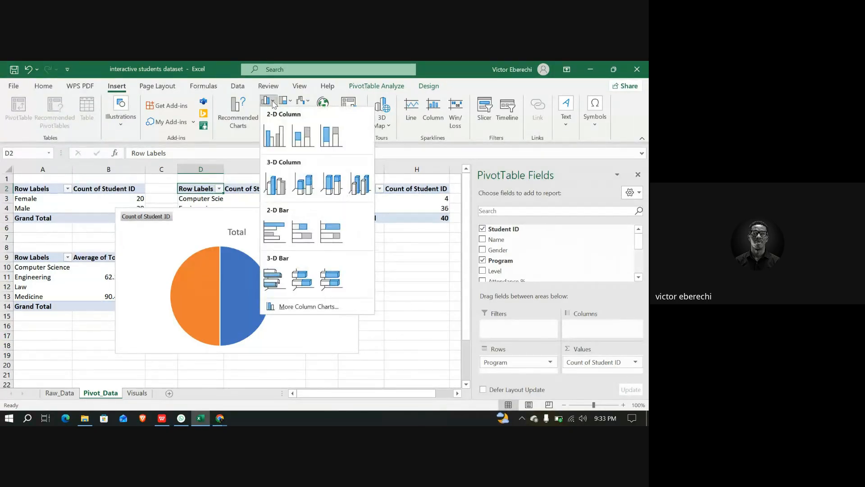
pyautogui.click(278, 239)
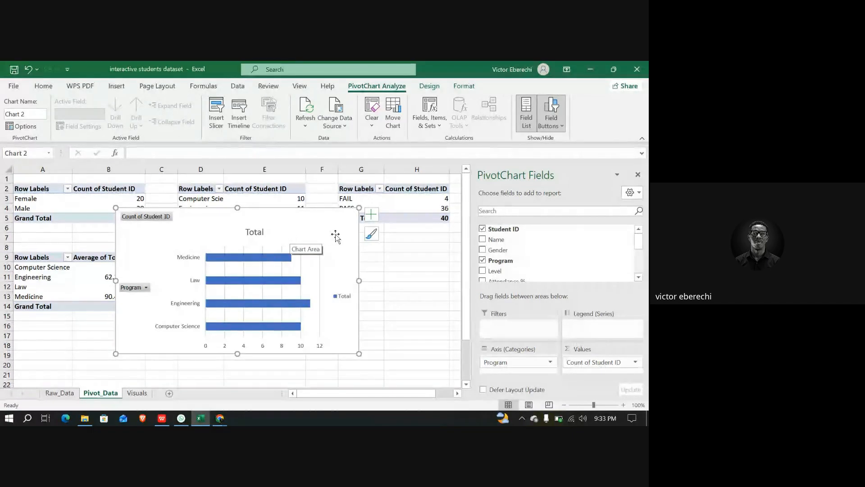
# Insert a doughnut chart from the pass/fail status pivot table
pyautogui.click(358, 188)
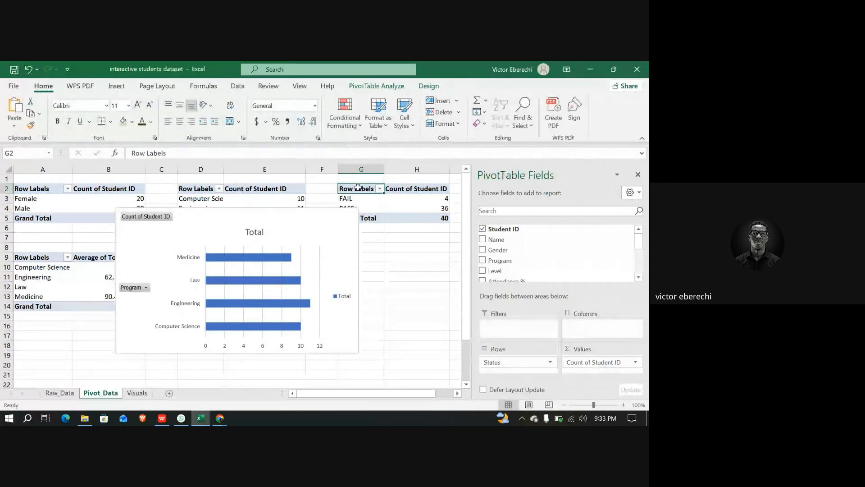
pyautogui.click(118, 87)
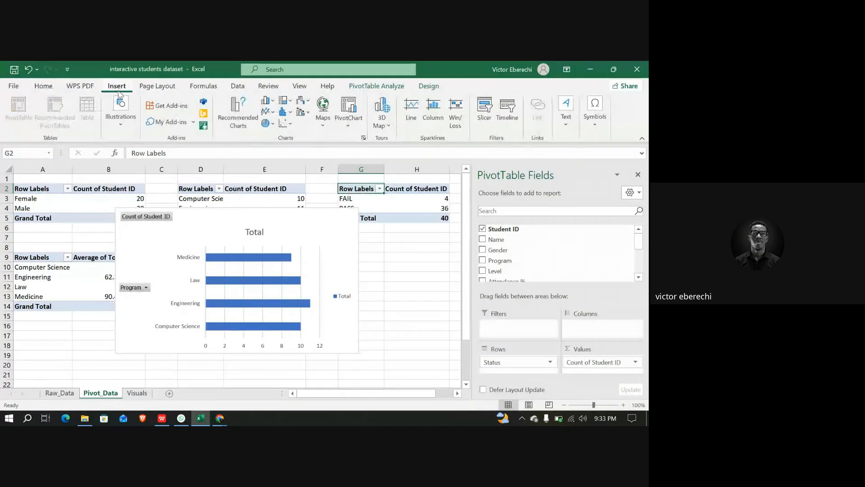
pyautogui.click(267, 122)
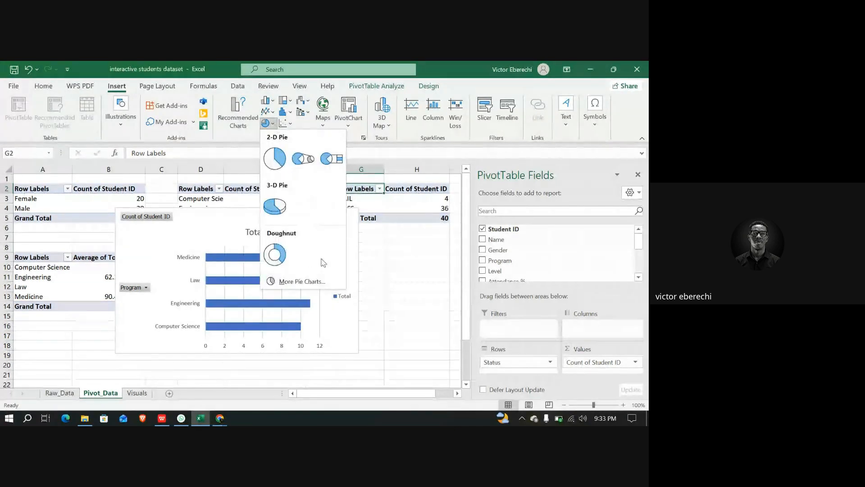
pyautogui.click(275, 255)
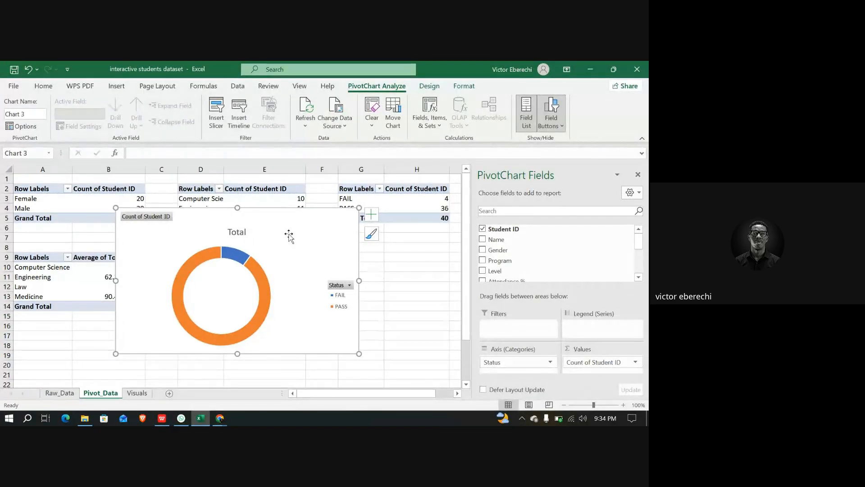
# Move the pass/fail doughnut chart from Pivot_Data to the Visuals sheet, placing it at C8 below the summary figures
pyautogui.hotkey('ctrl', 'x')
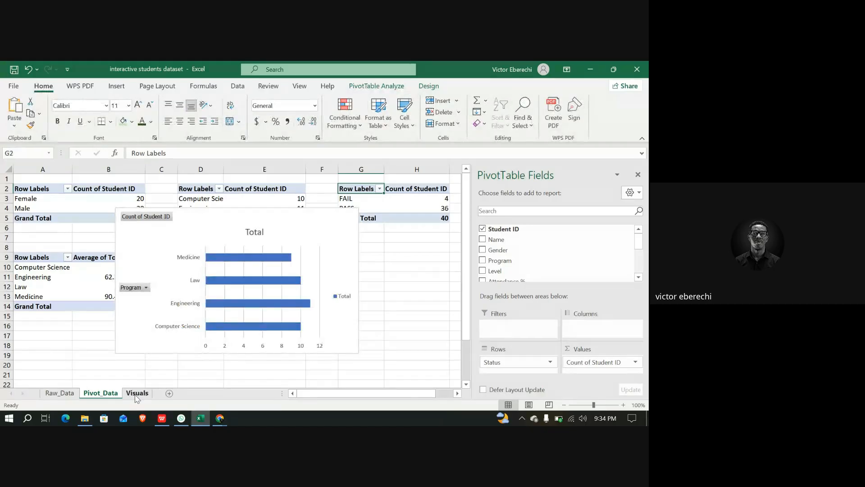
pyautogui.click(136, 393)
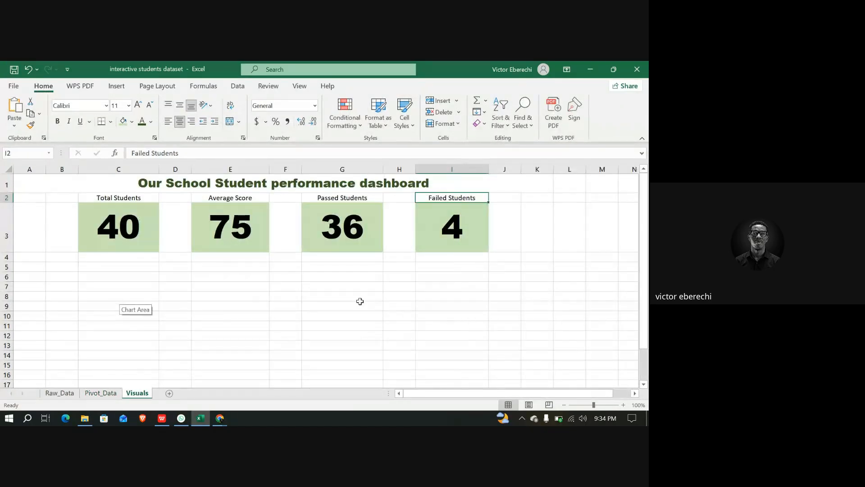
pyautogui.click(136, 298)
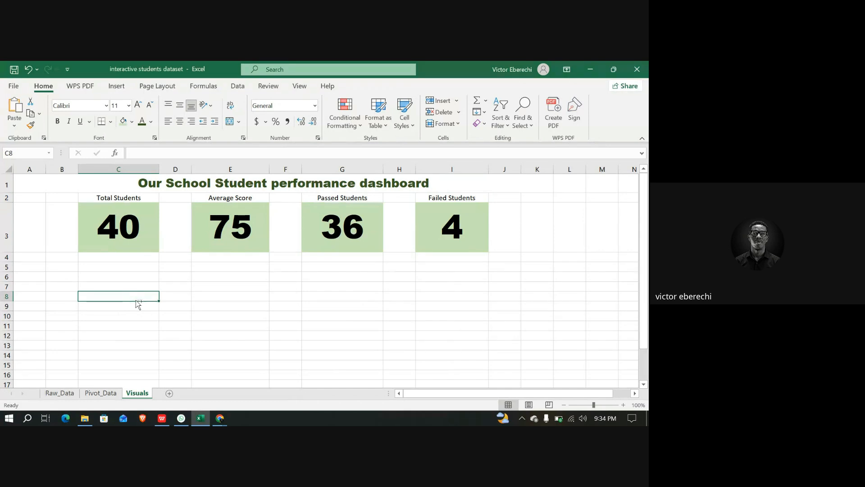
pyautogui.hotkey('ctrl', 'v')
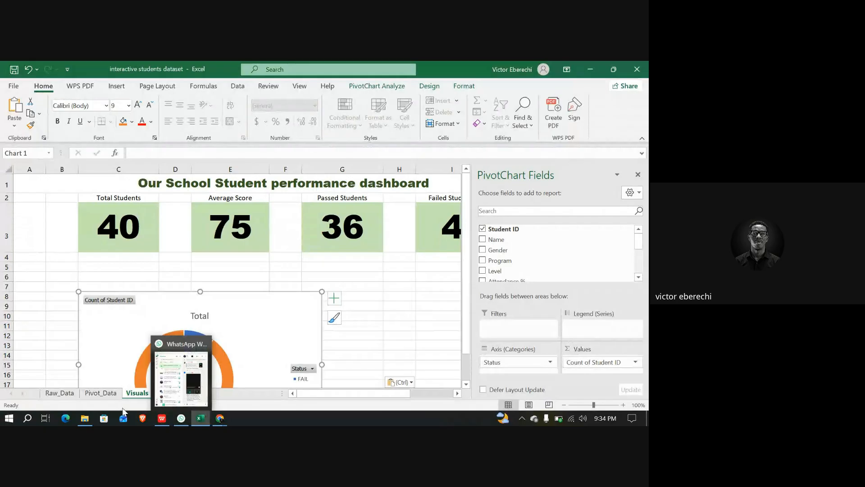
# Move the program bar chart from Pivot_Data to the Visuals sheet, placing it at H10 beside the doughnut chart
pyautogui.click(100, 393)
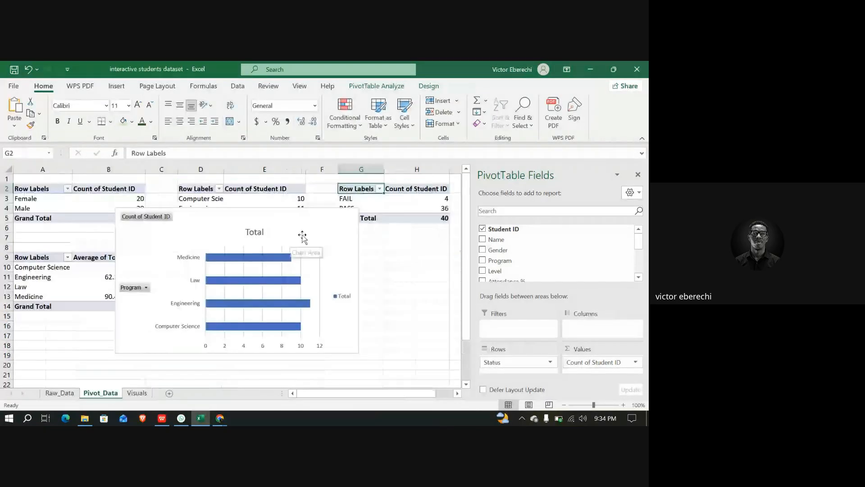
pyautogui.click(302, 235)
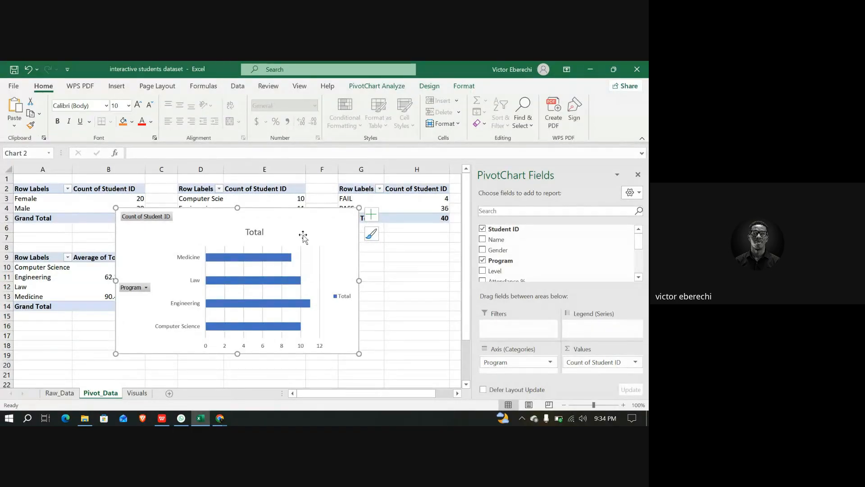
pyautogui.press('Delete')
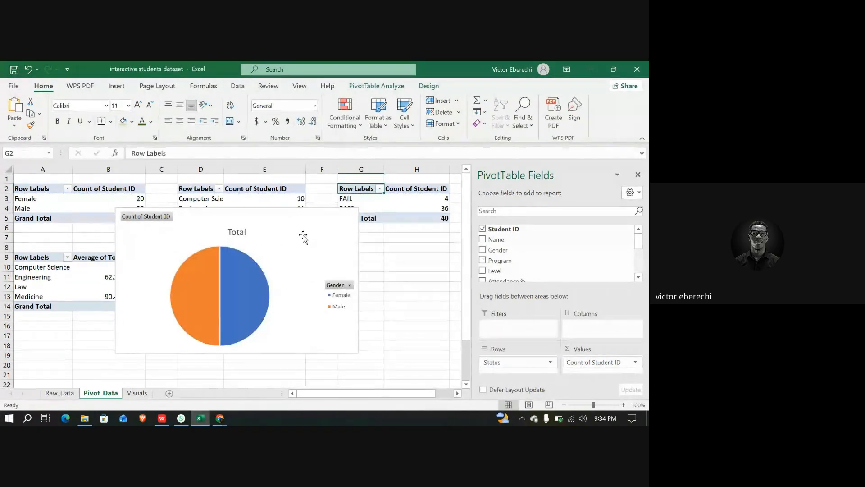
pyautogui.click(137, 393)
pyautogui.click(405, 334)
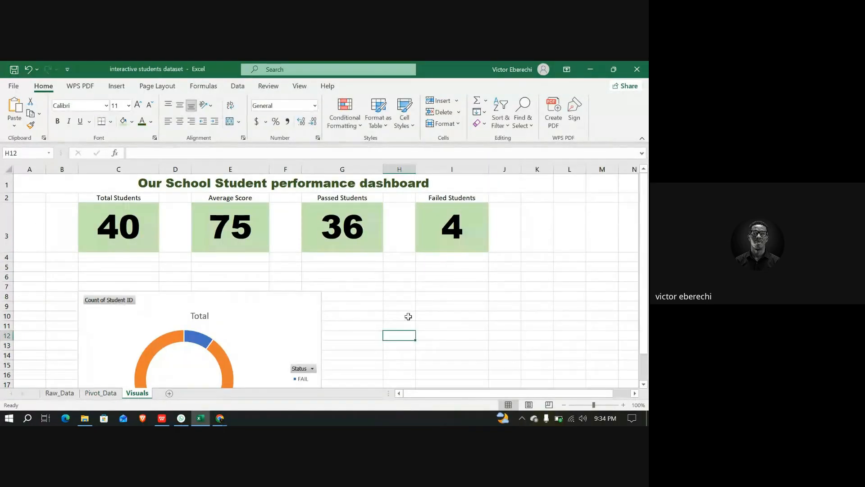
pyautogui.click(406, 307)
pyautogui.hotkey('ctrl', 'v')
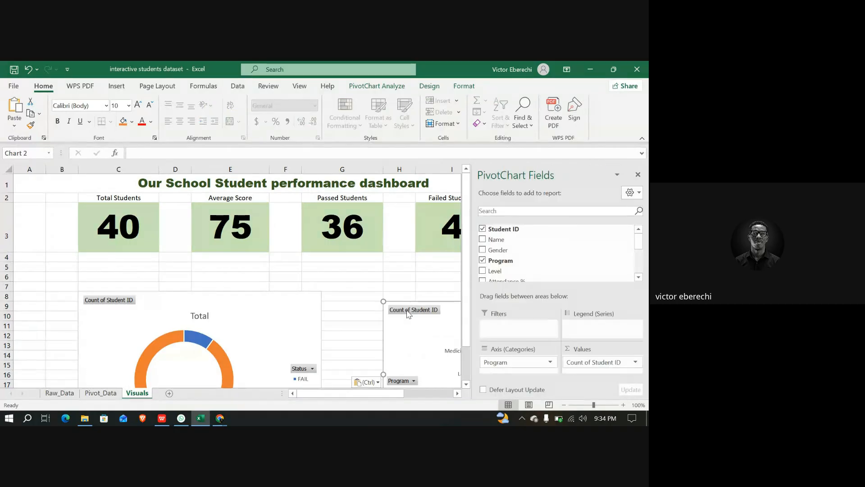
# Move the gender pie chart from Pivot_Data to the Visuals sheet, placing it at C26 below the doughnut chart
pyautogui.click(101, 393)
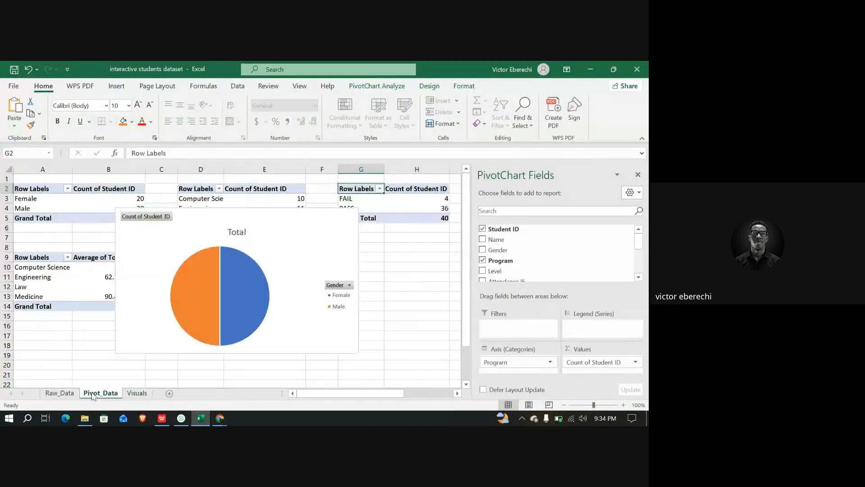
pyautogui.click(311, 242)
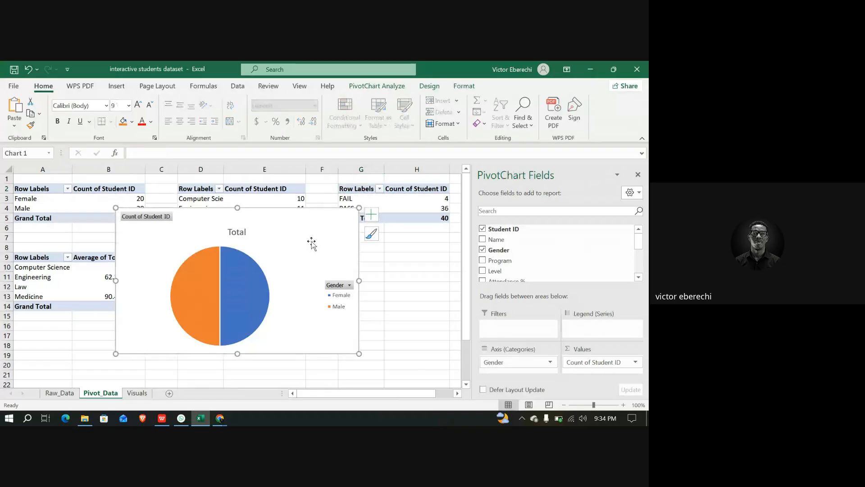
pyautogui.hotkey('ctrl', 'x')
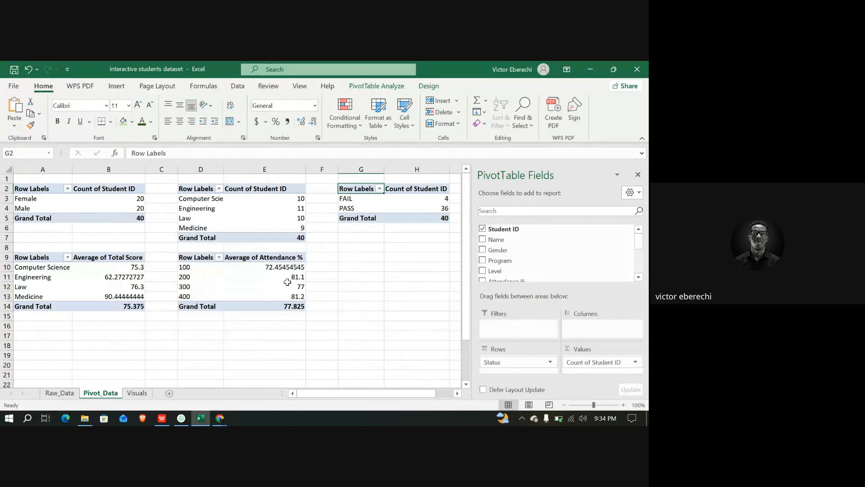
pyautogui.click(221, 418)
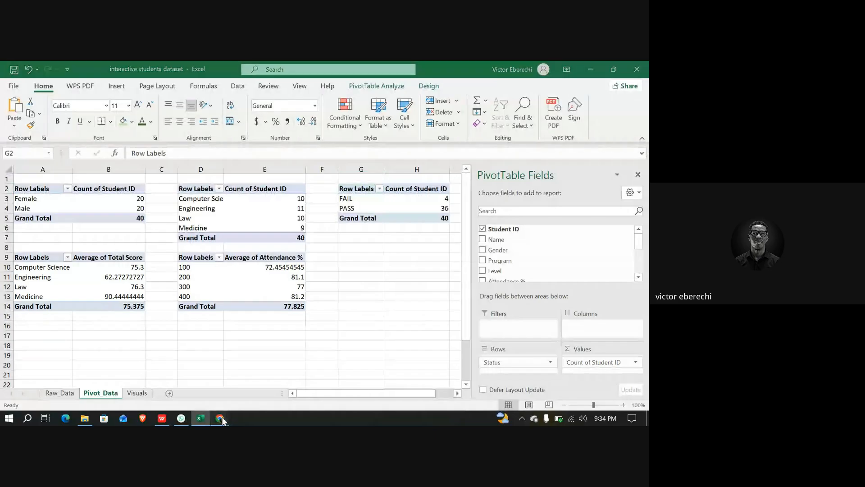
pyautogui.click(234, 274)
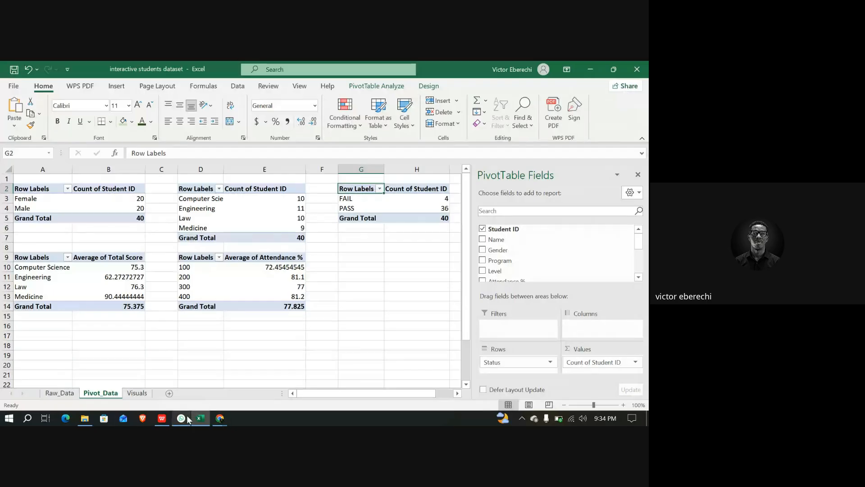
pyautogui.click(137, 393)
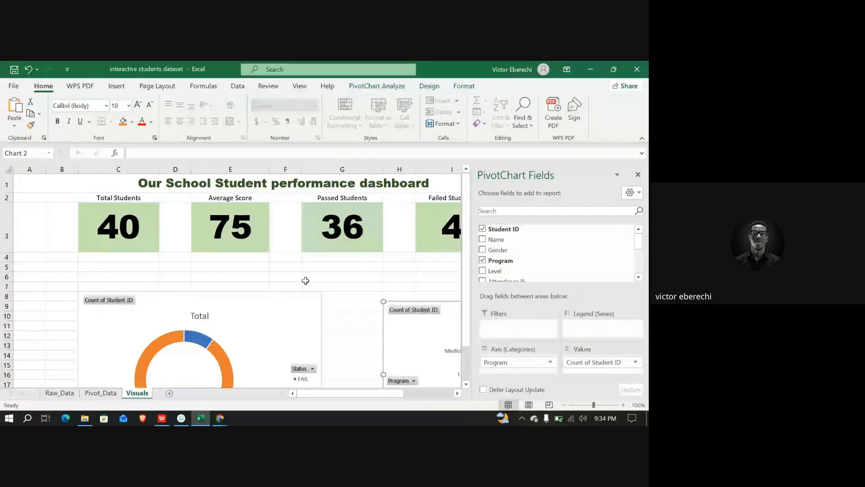
pyautogui.scroll(-5, 305, 282)
pyautogui.click(106, 298)
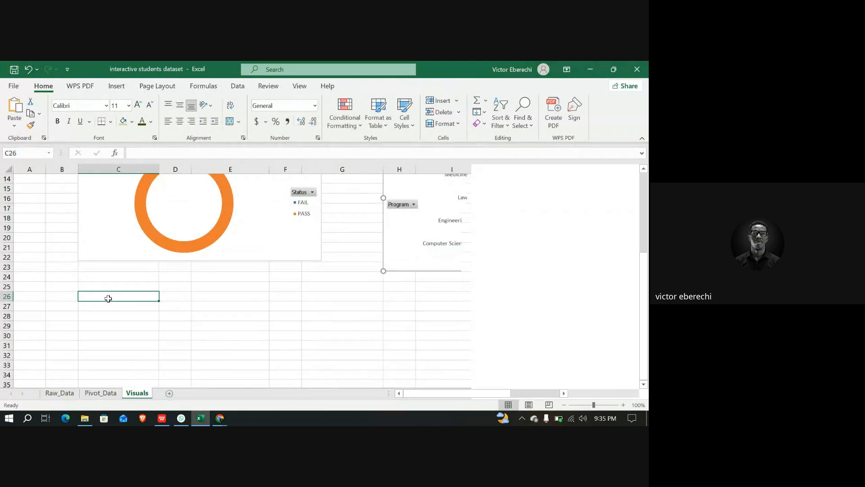
pyautogui.hotkey('ctrl', 'v')
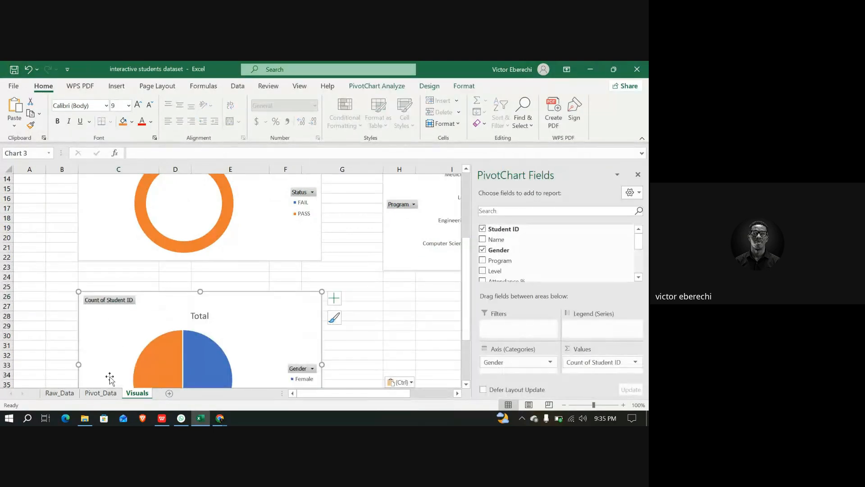
# Insert a 2-D line chart from the average attendance by level pivot table on Pivot_Data
pyautogui.click(101, 393)
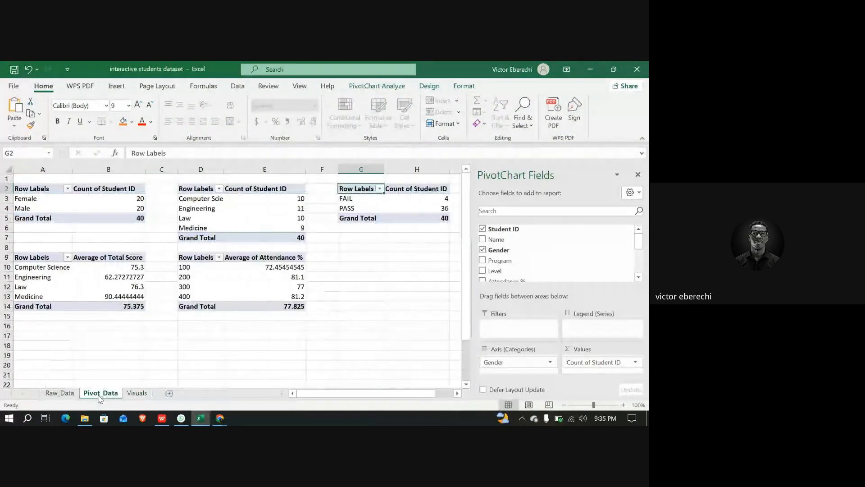
pyautogui.click(201, 259)
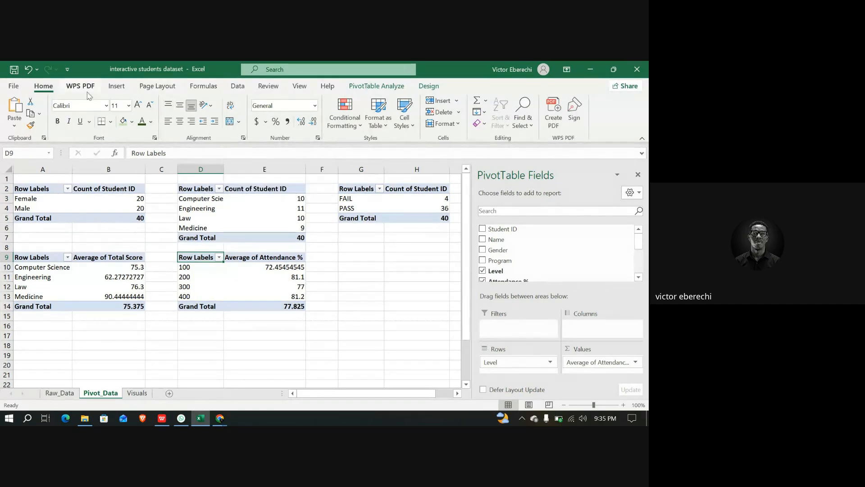
pyautogui.click(116, 86)
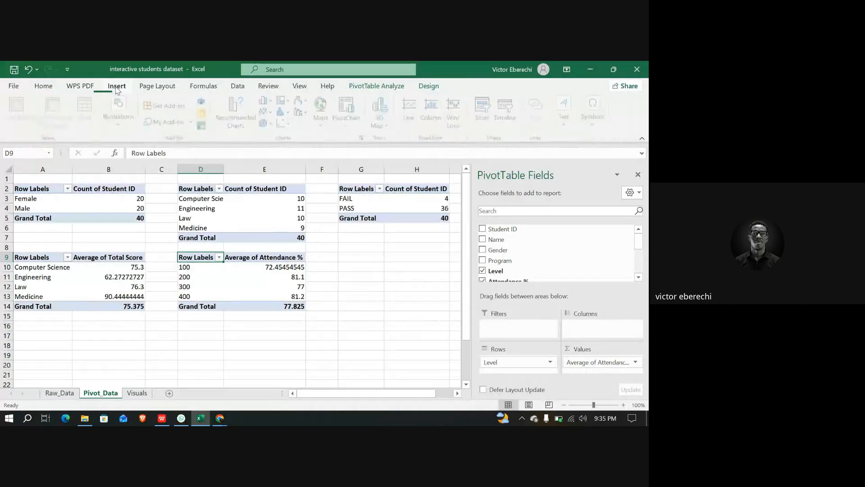
pyautogui.click(271, 112)
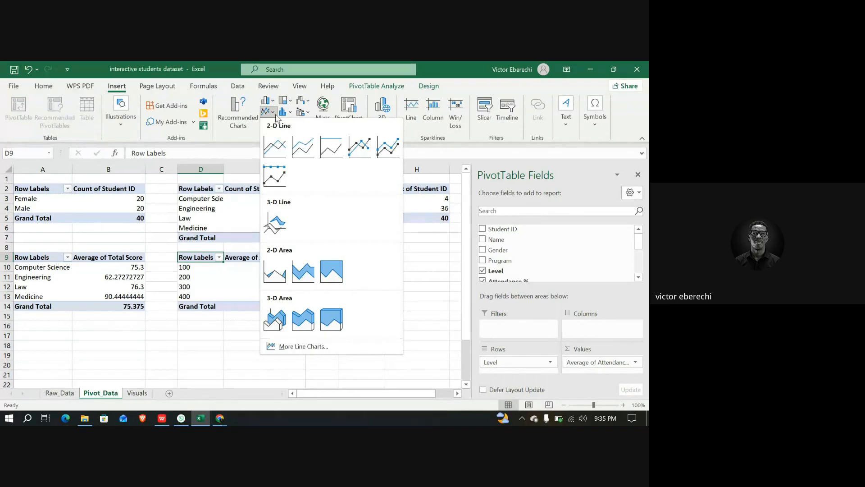
pyautogui.click(281, 145)
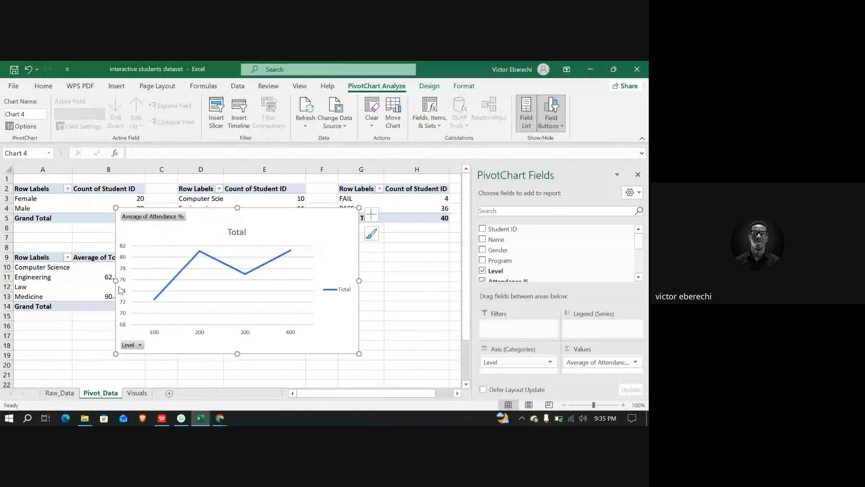
# Insert a 2-D area chart from the average total score by program pivot table on Pivot_Data
pyautogui.click(42, 262)
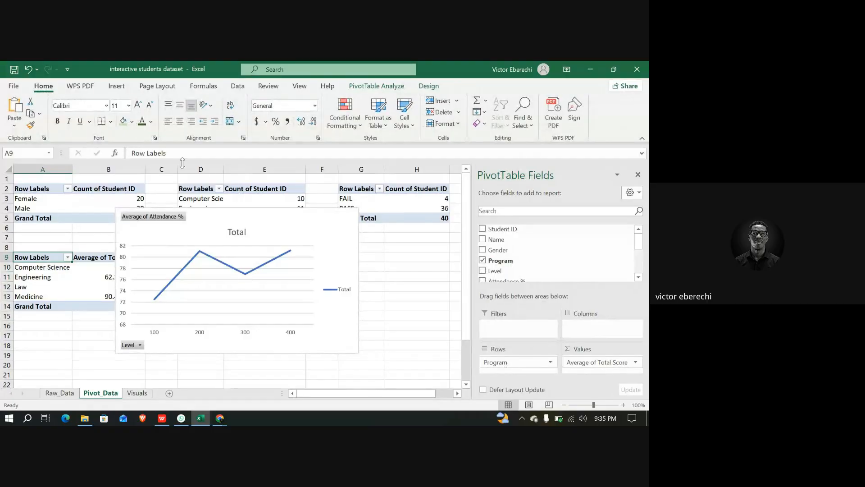
pyautogui.click(118, 87)
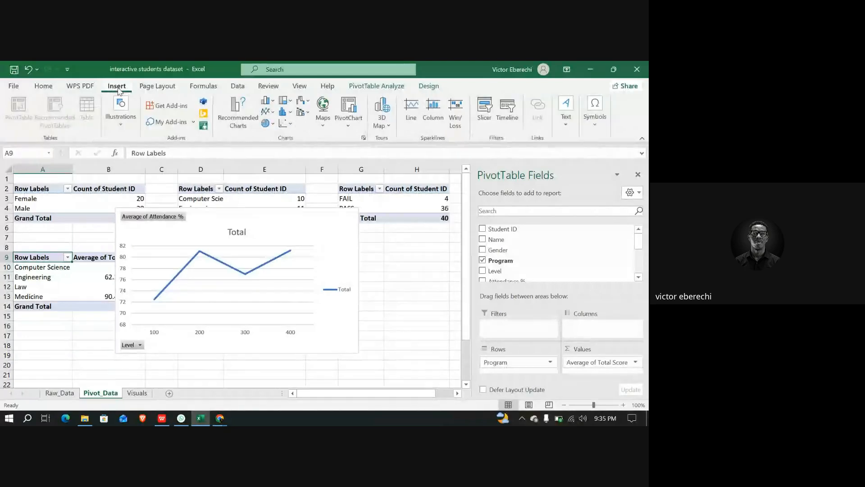
pyautogui.click(271, 112)
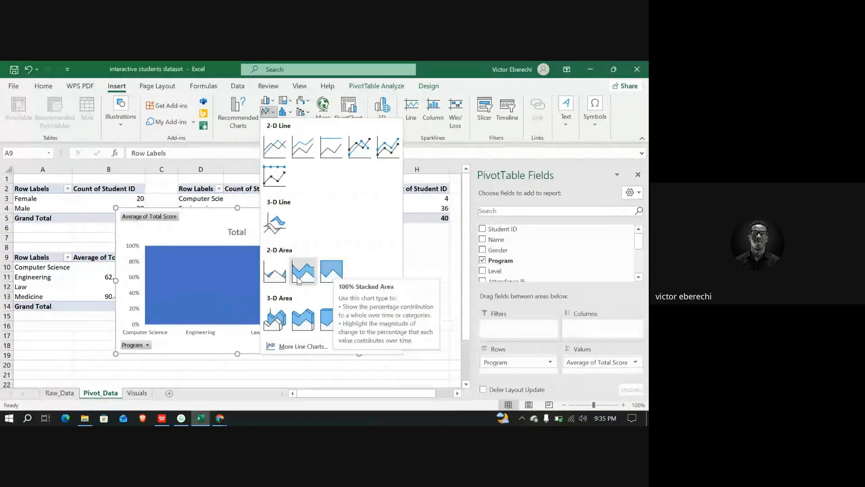
pyautogui.click(272, 276)
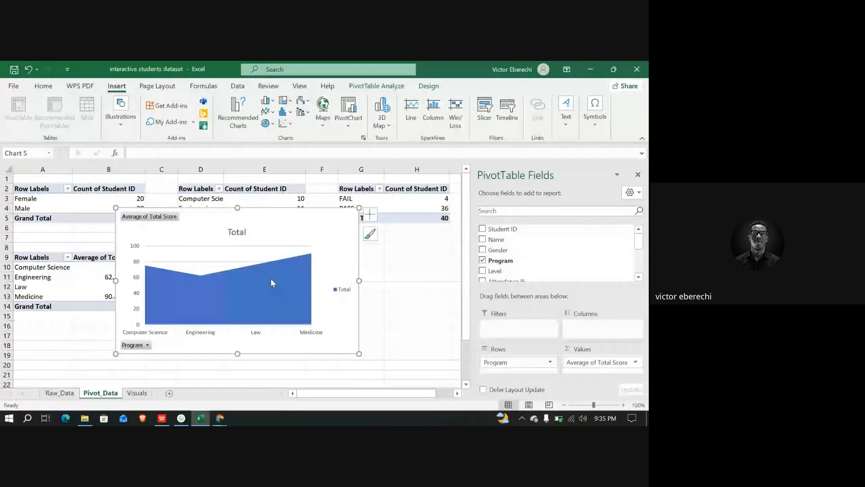
pyautogui.click(372, 214)
pyautogui.click(371, 233)
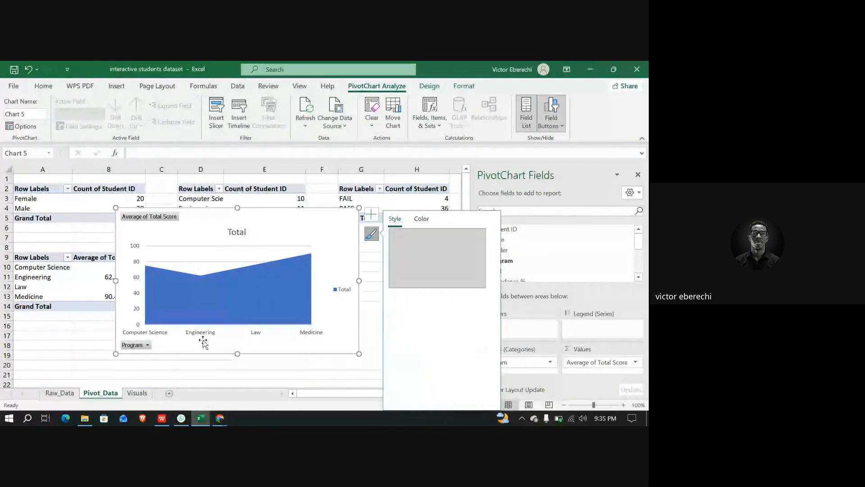
pyautogui.press('Delete')
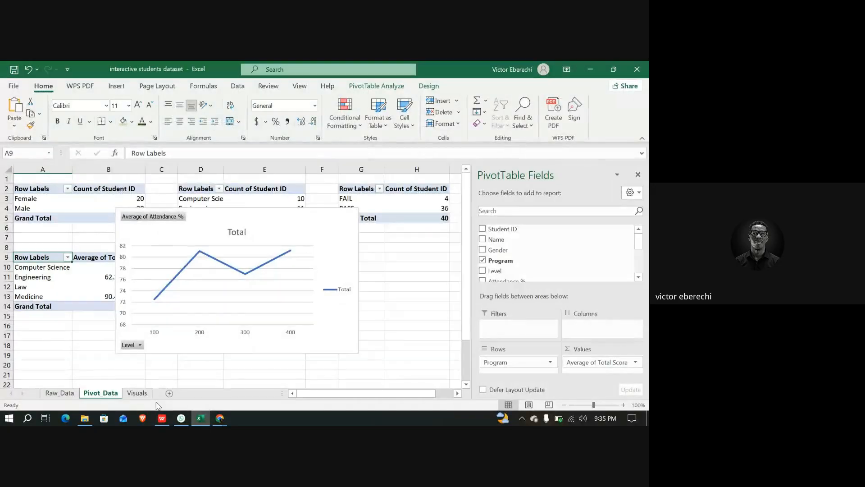
pyautogui.click(136, 393)
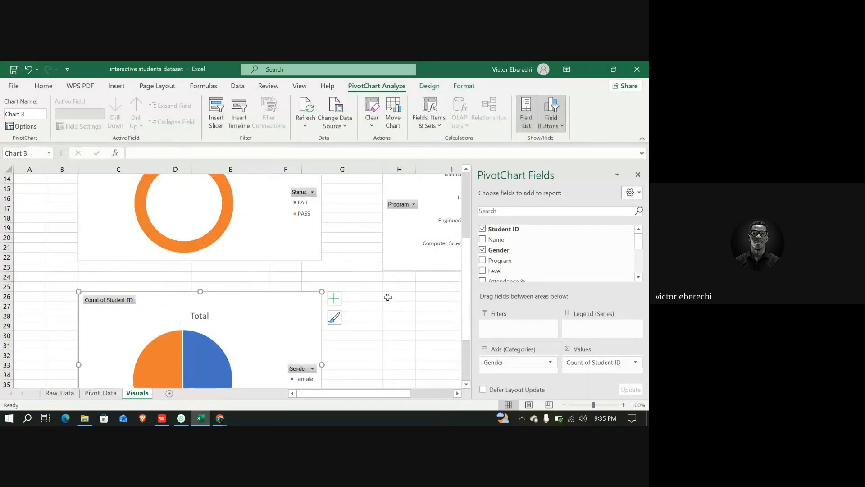
pyautogui.click(408, 300)
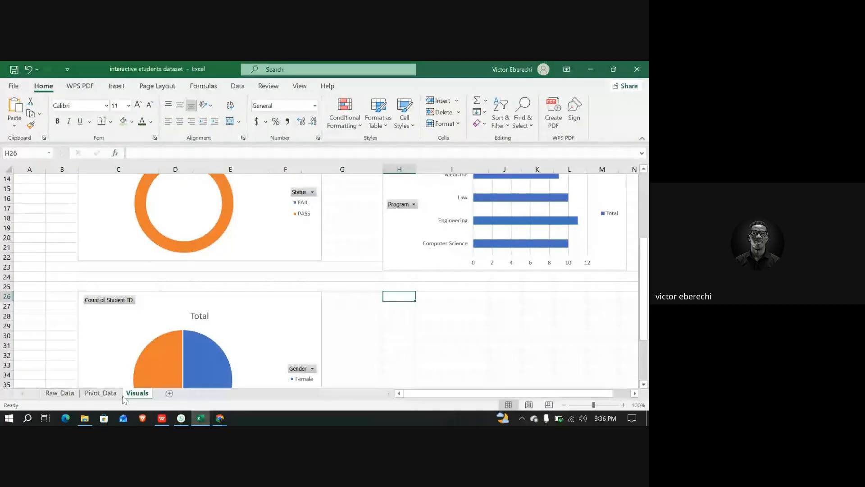
pyautogui.click(100, 393)
pyautogui.hotkey('ctrl', 'z')
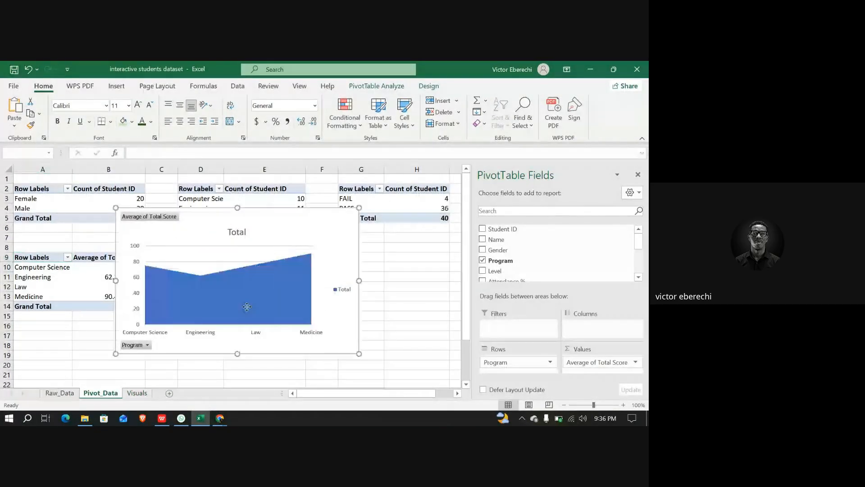
# Move the area chart beside the pass/fail pivot table, delete it, and undo the last four actions
pyautogui.moveTo(335, 233); pyautogui.dragTo(455, 226)
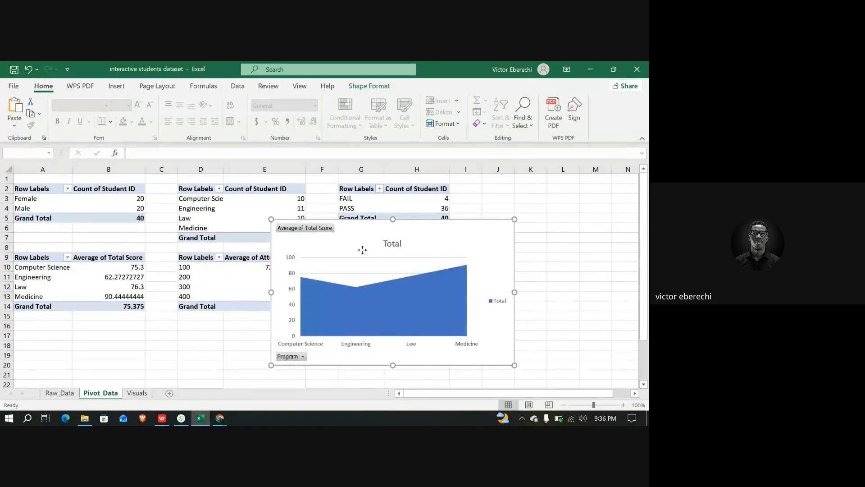
pyautogui.press('Delete')
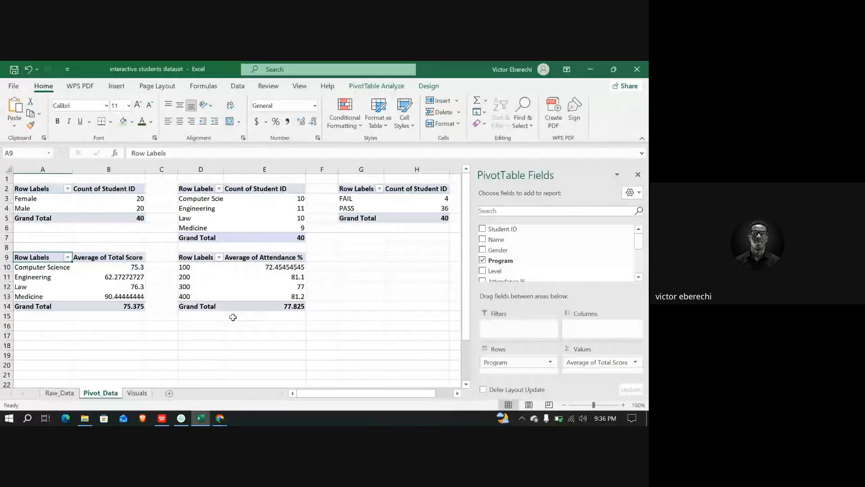
pyautogui.hotkey('ctrl', 'z')
pyautogui.hotkey('ctrl', 'z')
pyautogui.hotkey('ctrl', 'z')
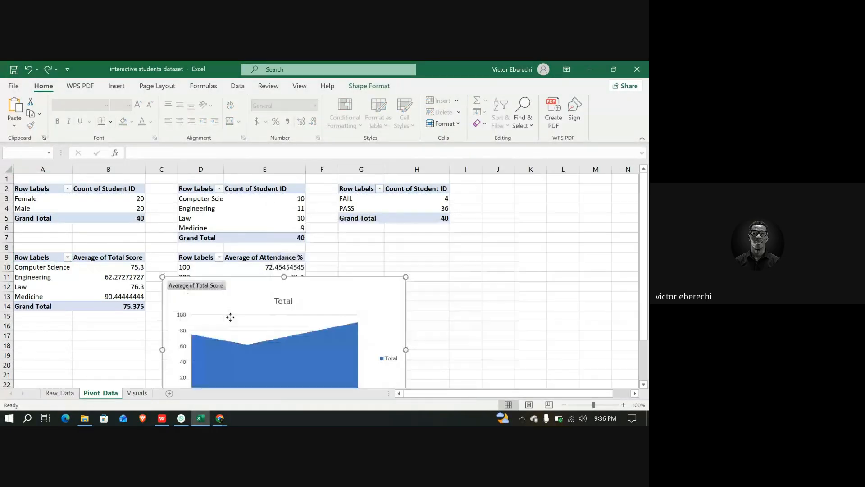
pyautogui.hotkey('ctrl', 'z')
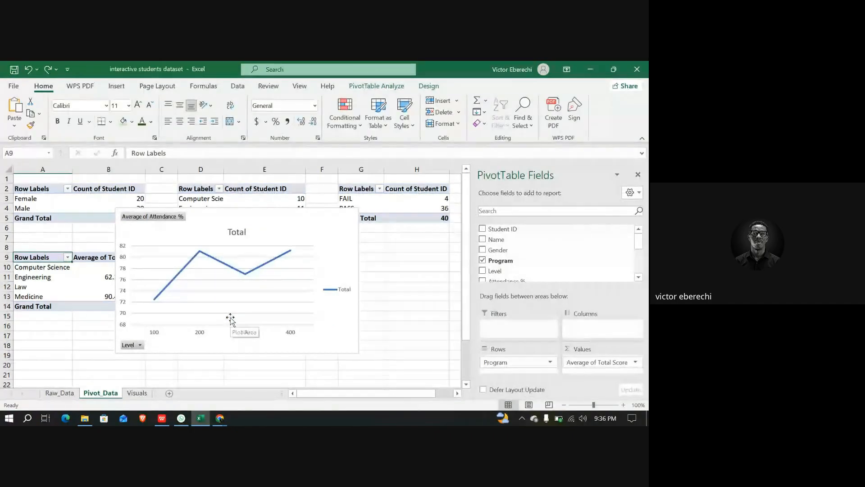
# Move the attendance-by-level line chart from Pivot_Data to the Visuals sheet at H26 beside the gender pie chart
pyautogui.click(288, 219)
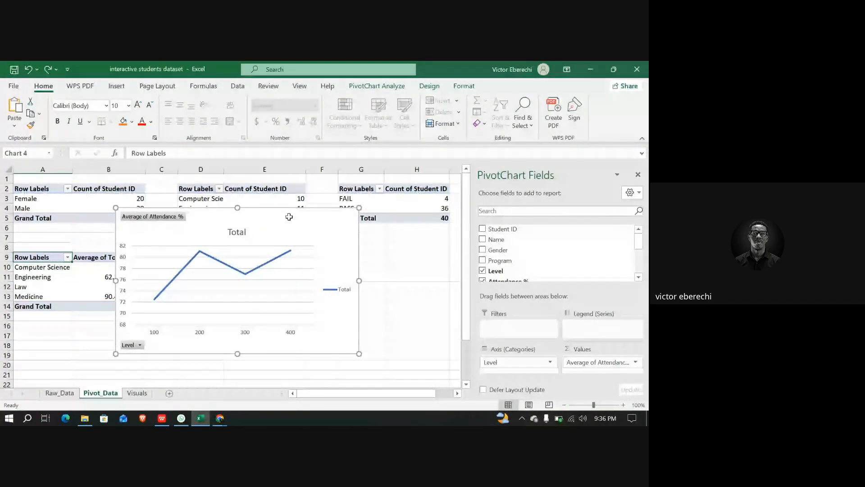
pyautogui.press('Delete')
pyautogui.click(137, 393)
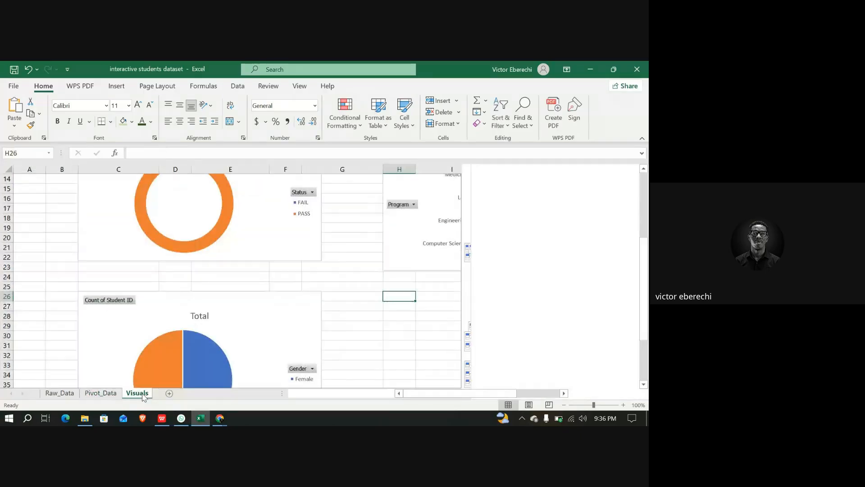
pyautogui.hotkey('ctrl', 'v')
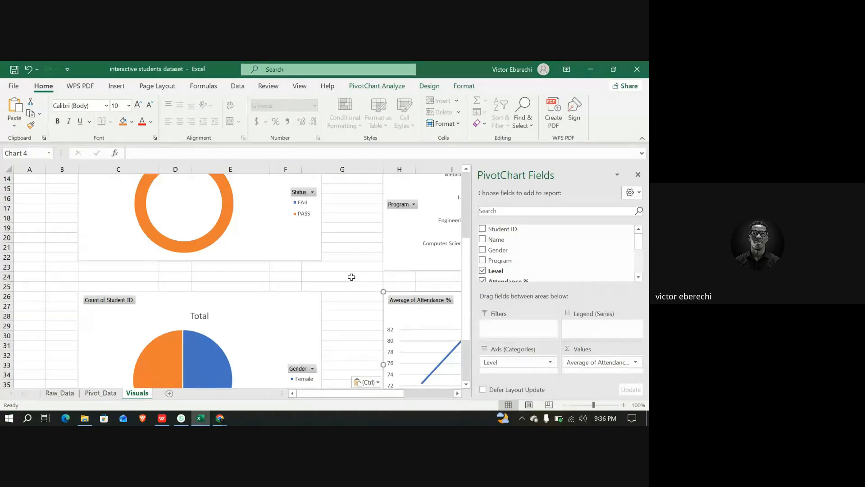
# Widen the columns holding the dashboard's summary figure cards on the Visuals sheet
pyautogui.scroll(-5, 352, 276)
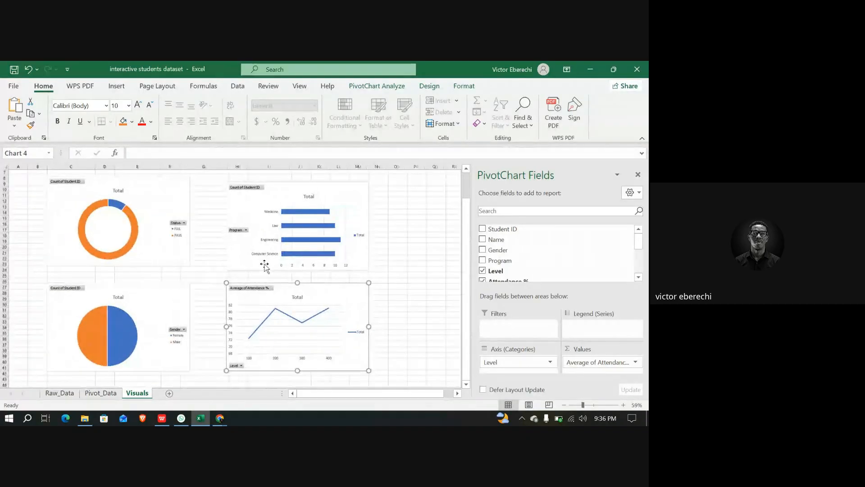
pyautogui.scroll(2, 264, 267)
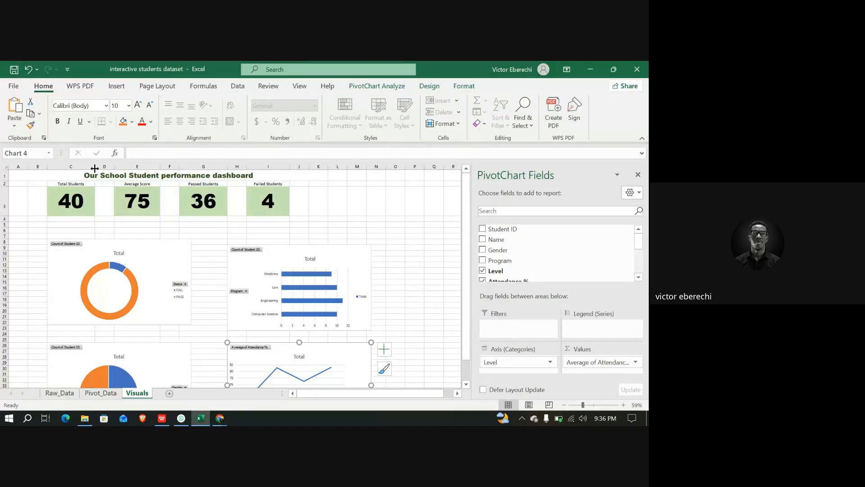
pyautogui.moveTo(95, 168); pyautogui.dragTo(113, 168)
pyautogui.moveTo(176, 165); pyautogui.dragTo(203, 166)
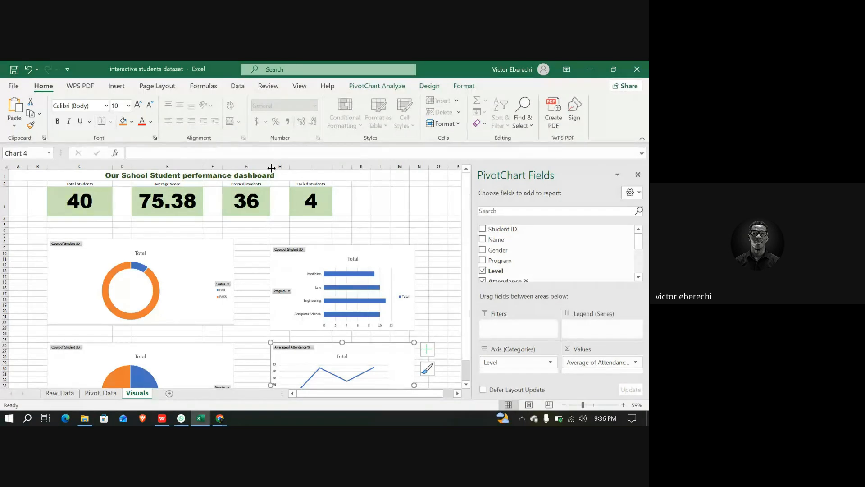
pyautogui.moveTo(270, 167); pyautogui.dragTo(295, 165)
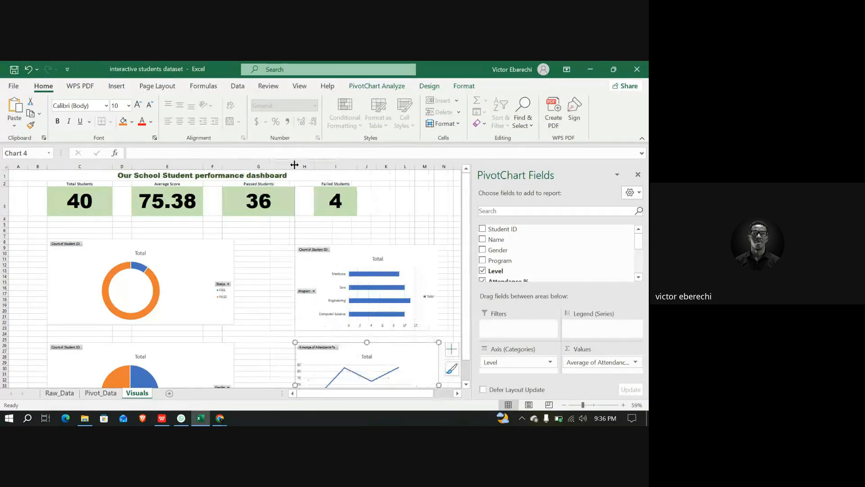
pyautogui.moveTo(358, 166); pyautogui.dragTo(390, 168)
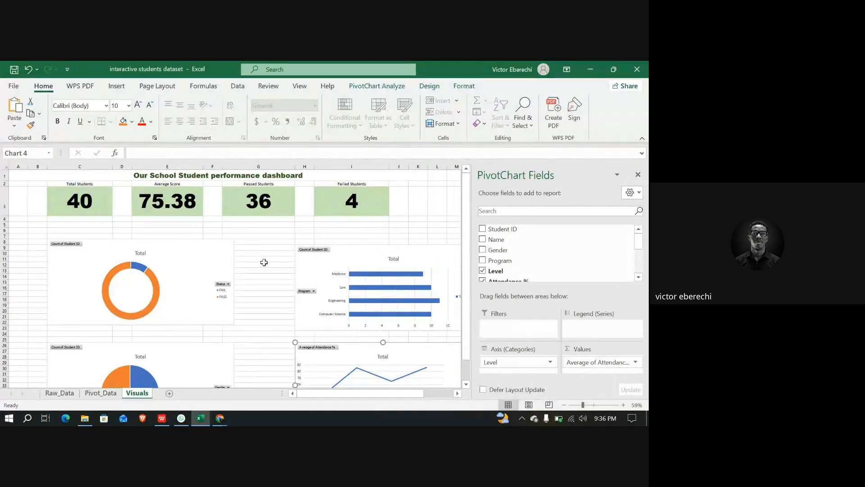
# Narrow the pass/fail doughnut chart and move it up closer to the summary cards
pyautogui.click(199, 270)
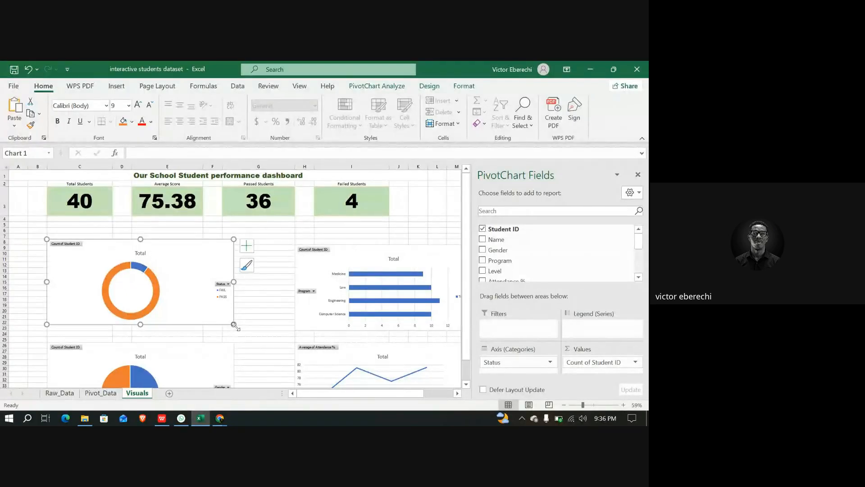
pyautogui.moveTo(233, 324); pyautogui.dragTo(189, 325)
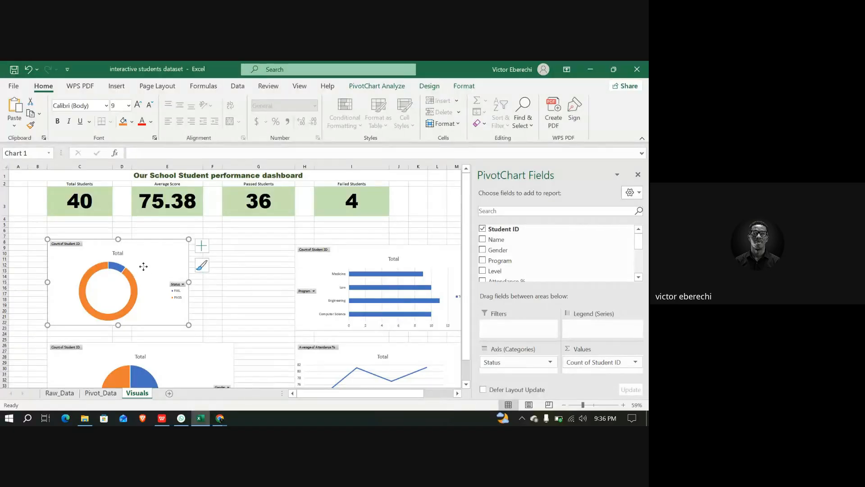
pyautogui.moveTo(143, 266); pyautogui.dragTo(144, 254)
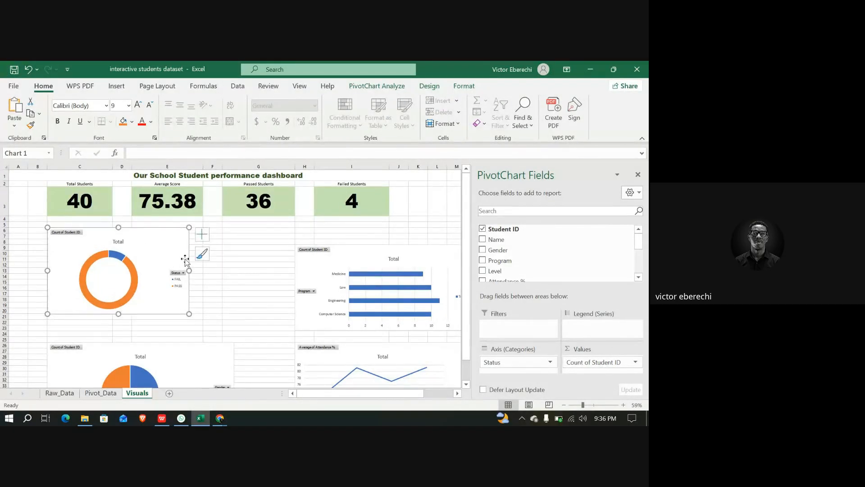
# Move the program bar chart beside the doughnut chart and narrow it slightly
pyautogui.moveTo(311, 276); pyautogui.dragTo(240, 258)
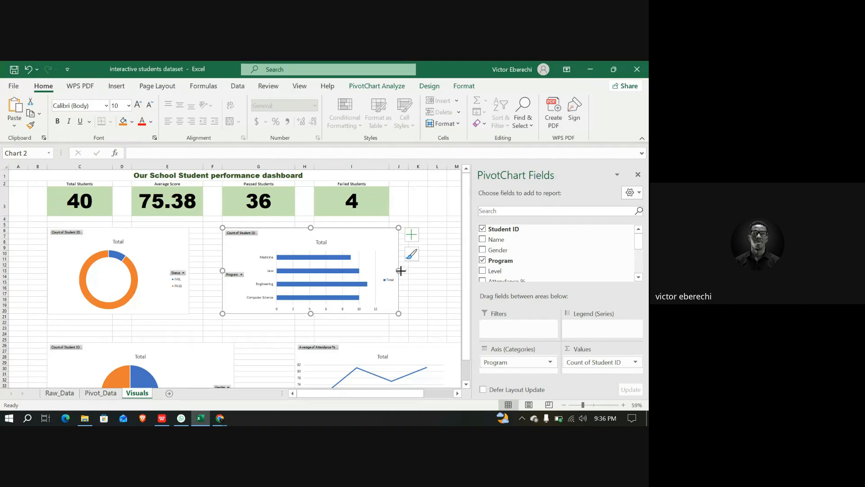
pyautogui.moveTo(400, 270); pyautogui.dragTo(389, 270)
# Move the gender pie chart up under the doughnut chart and narrow it to match
pyautogui.scroll(-1, 251, 310)
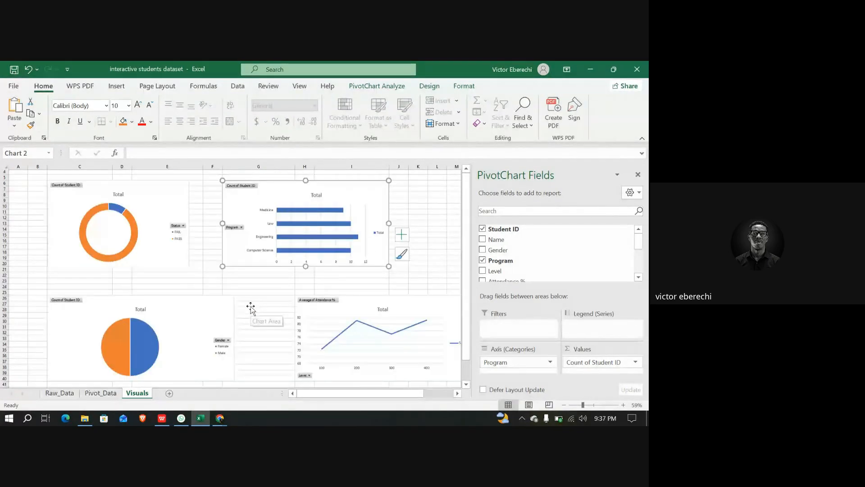
pyautogui.click(179, 323)
pyautogui.moveTo(180, 319); pyautogui.dragTo(179, 308)
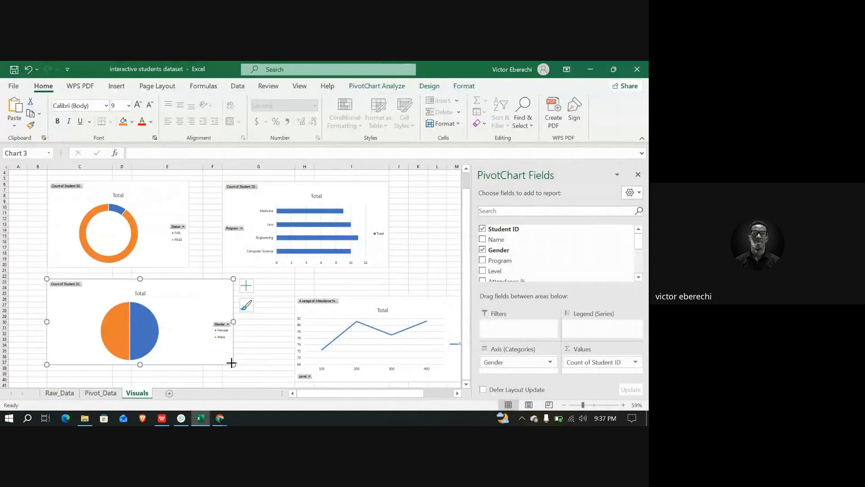
pyautogui.moveTo(233, 365); pyautogui.dragTo(189, 370)
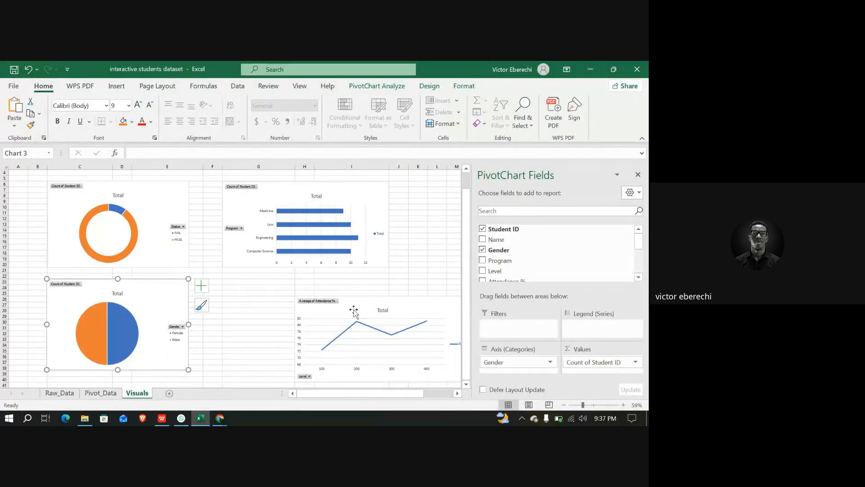
# Move the attendance line chart beside the pie chart under the bar chart and narrow it slightly
pyautogui.moveTo(352, 308); pyautogui.dragTo(282, 292)
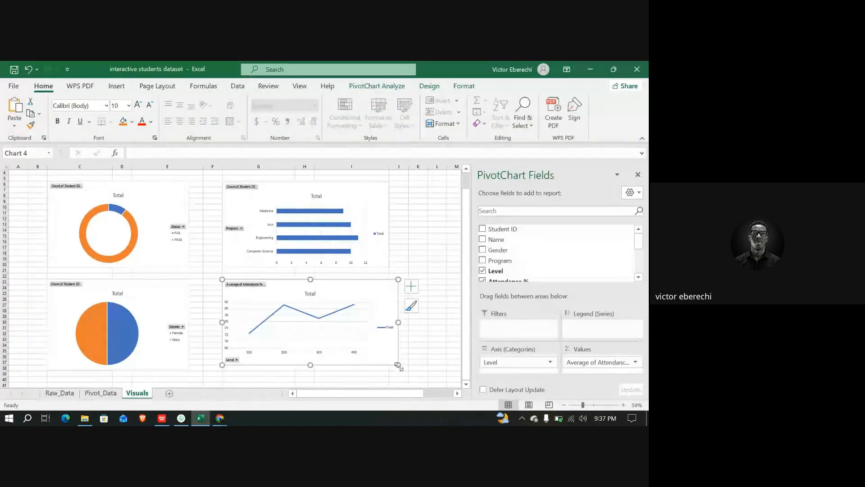
pyautogui.moveTo(398, 364); pyautogui.dragTo(389, 370)
pyautogui.click(425, 336)
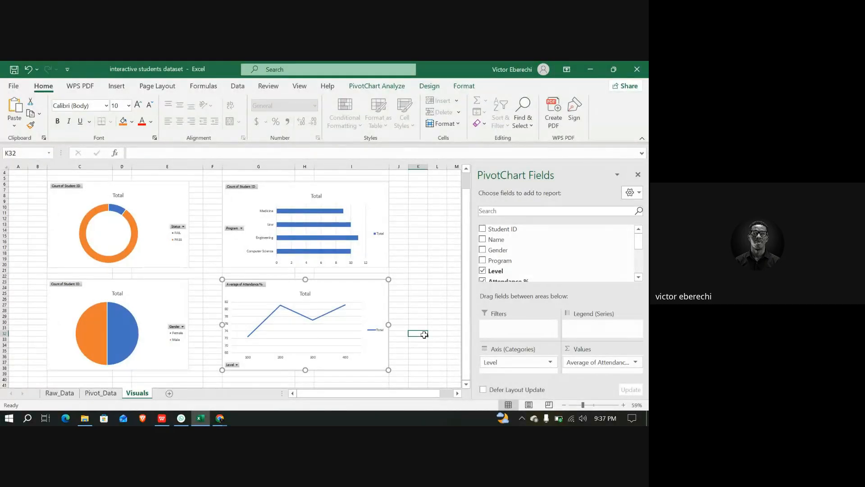
# Review the arranged dashboard layout on the Visuals sheet
pyautogui.scroll(2, 367, 320)
pyautogui.scroll(-1, 366, 319)
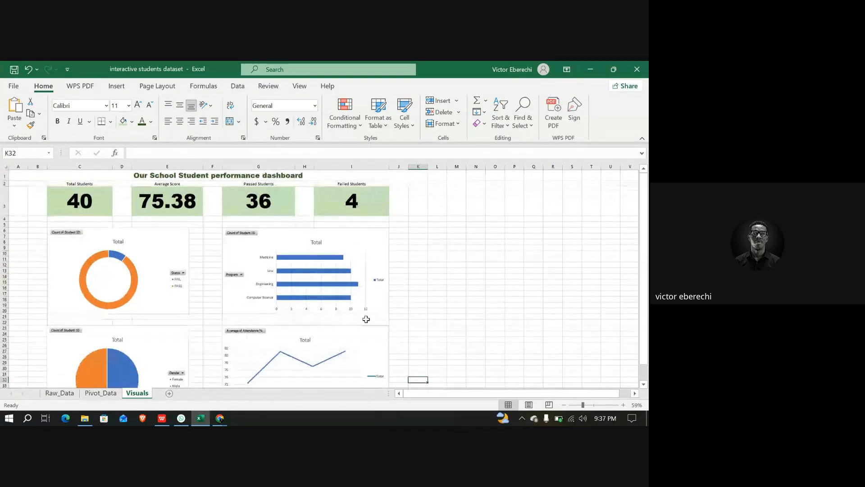
pyautogui.scroll(-3, 366, 319)
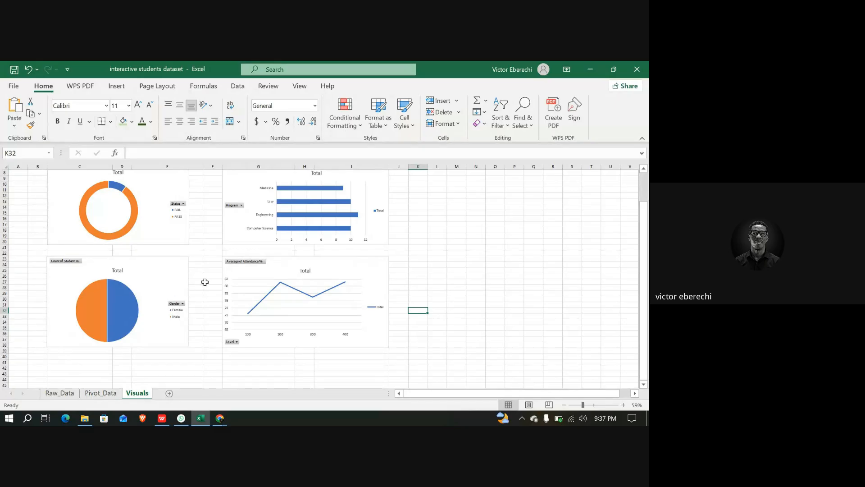
pyautogui.scroll(3, 205, 282)
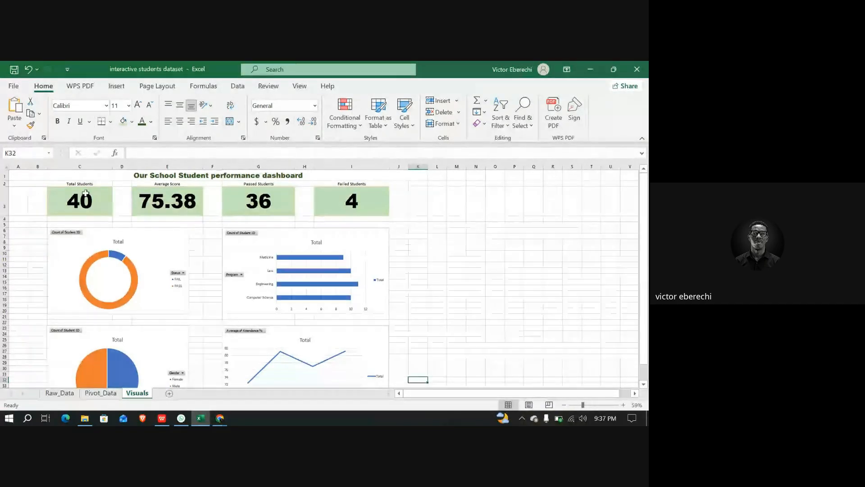
# Insert slicers for Gender, Program, Level and Status from the gender pivot table on Pivot_Data
pyautogui.click(111, 394)
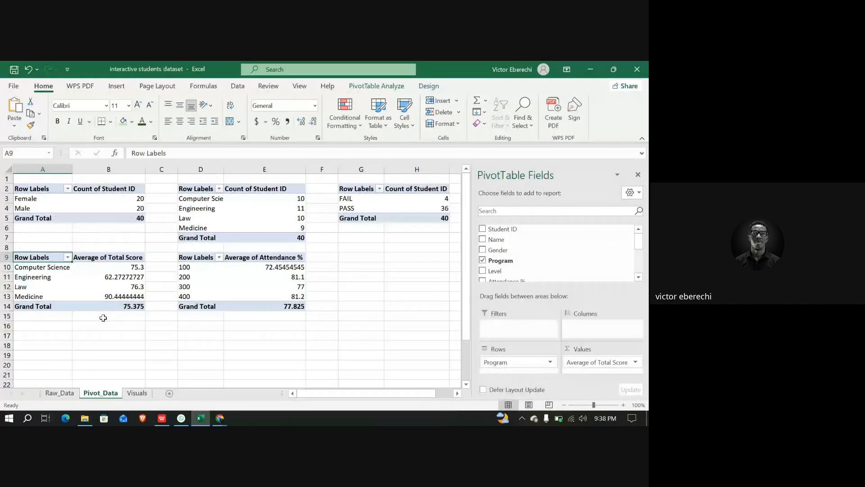
pyautogui.click(41, 189)
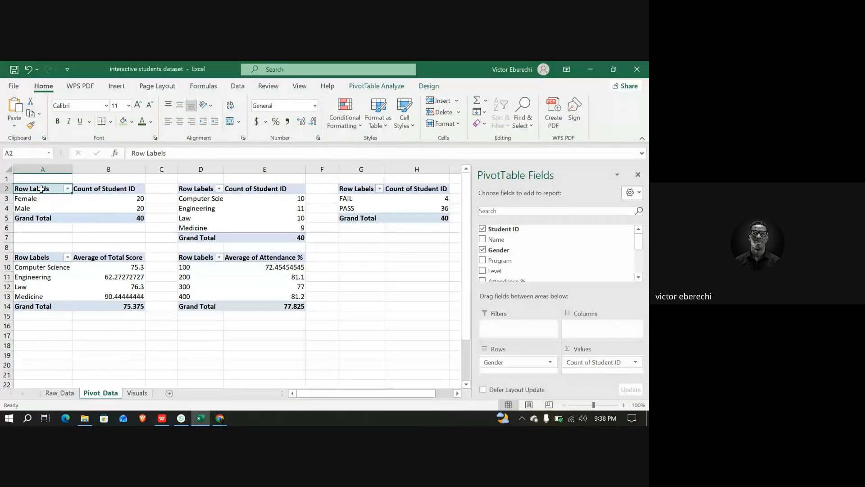
pyautogui.click(384, 86)
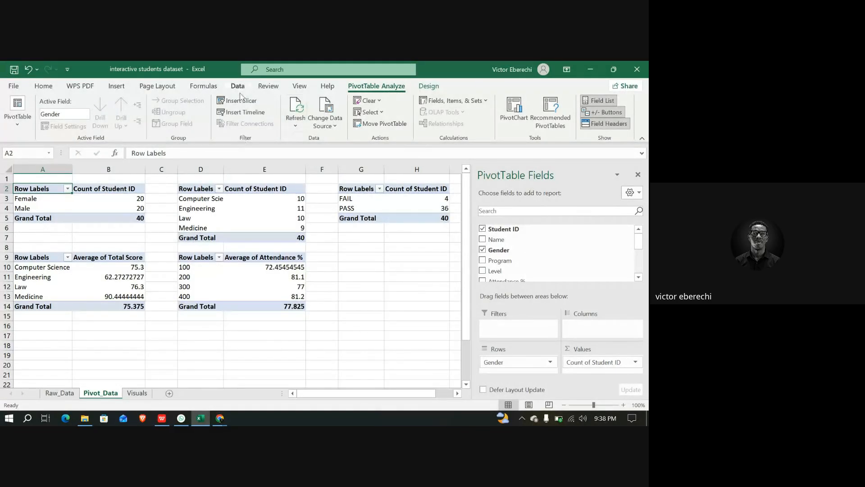
pyautogui.click(230, 104)
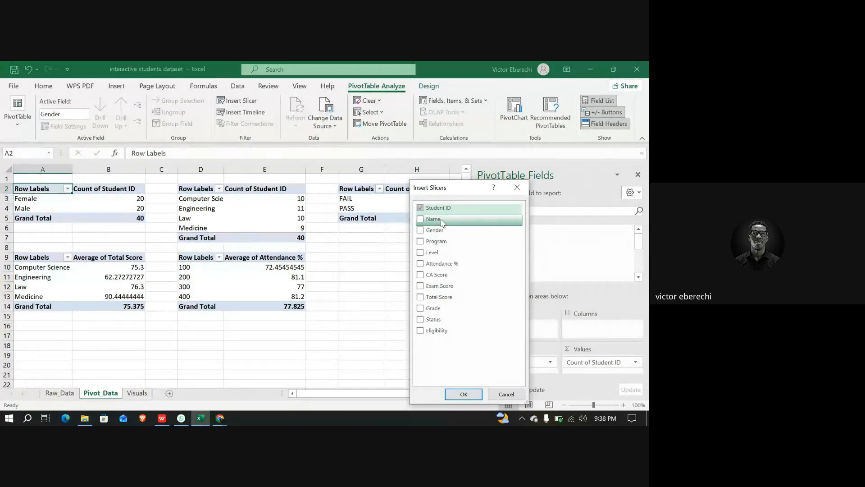
pyautogui.click(419, 210)
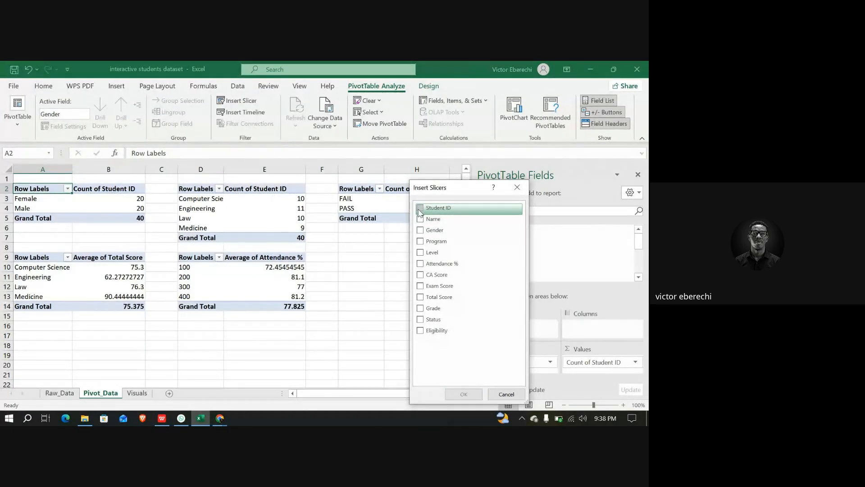
pyautogui.click(422, 242)
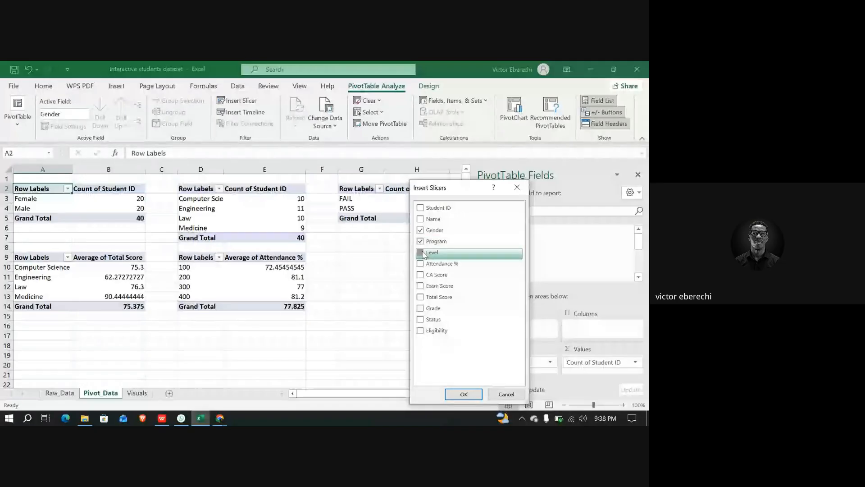
pyautogui.click(423, 252)
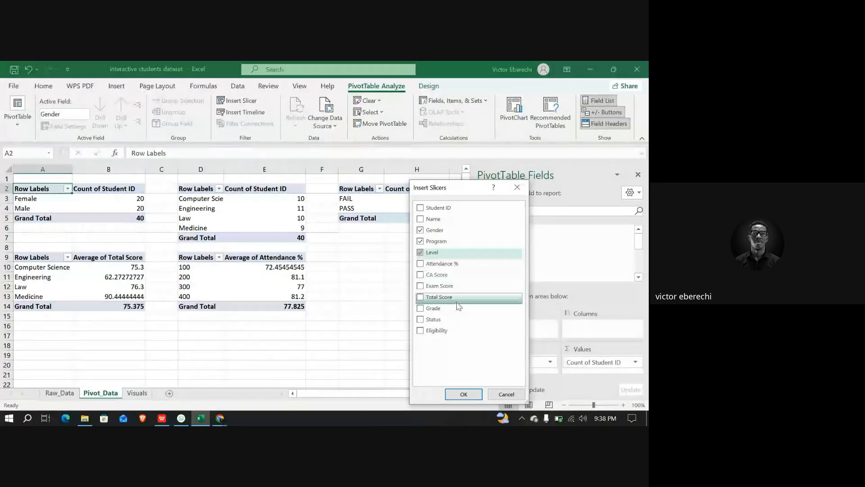
pyautogui.click(423, 320)
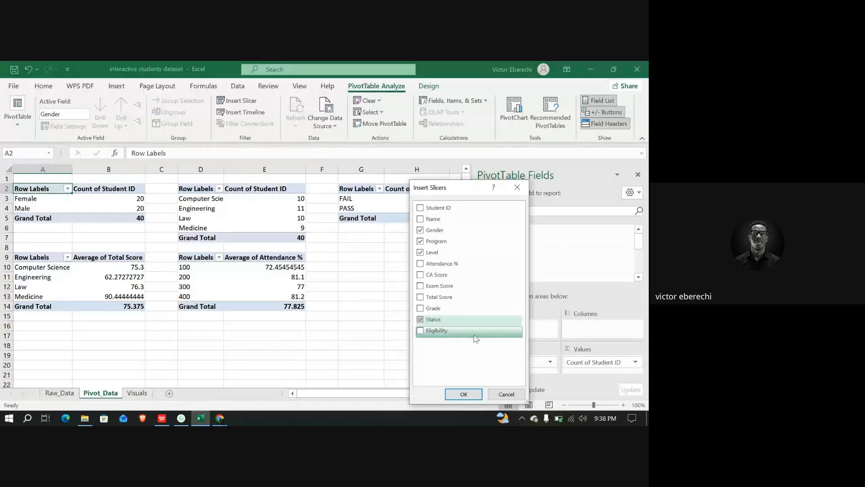
pyautogui.click(472, 395)
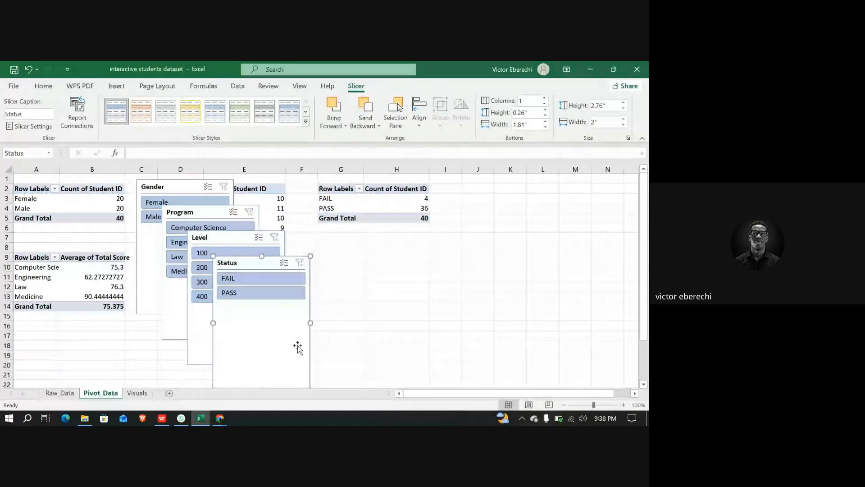
# Shorten the Status slicer and move it beside the pass/fail pivot table
pyautogui.scroll(-2, 287, 349)
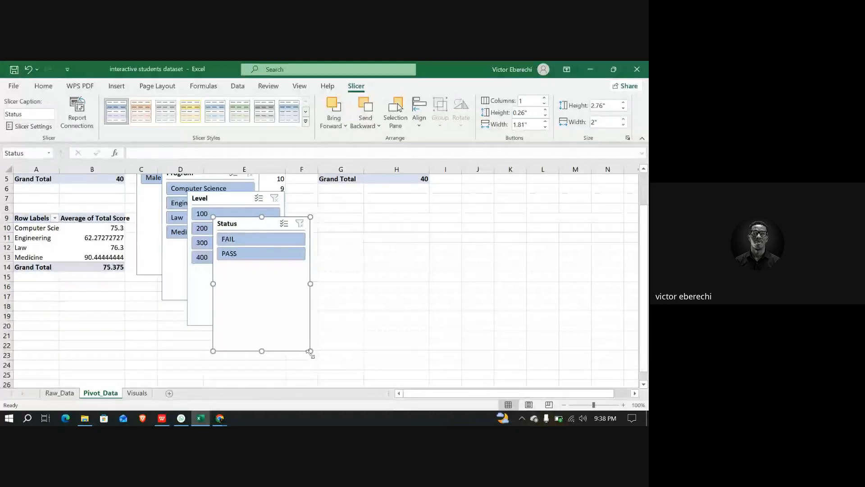
pyautogui.moveTo(310, 351); pyautogui.dragTo(310, 269)
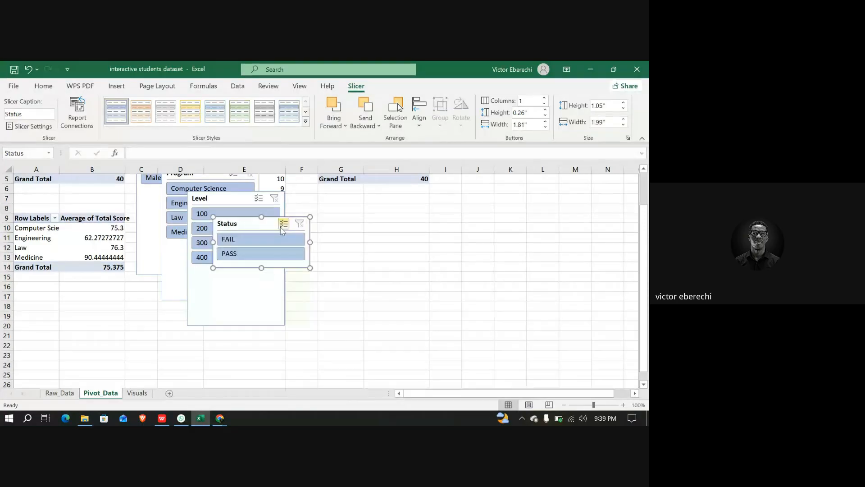
pyautogui.moveTo(278, 224); pyautogui.dragTo(426, 237)
# Shorten the Level slicer and move it below the Status slicer
pyautogui.moveTo(279, 322); pyautogui.dragTo(288, 274)
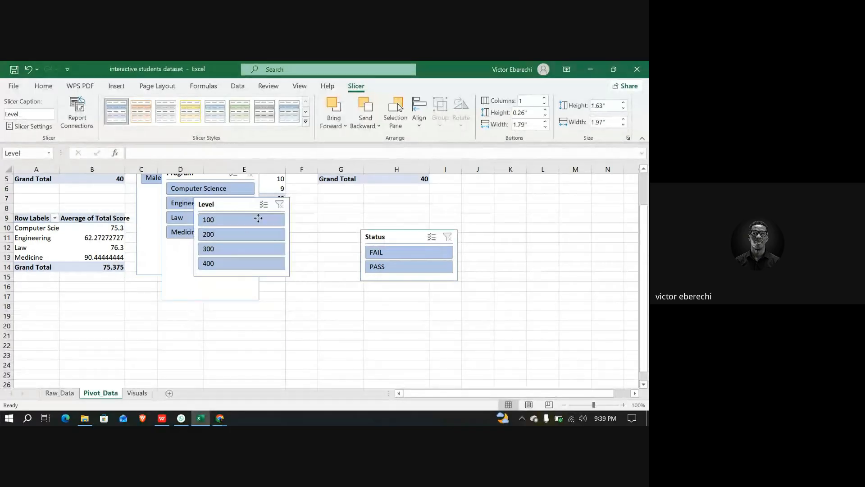
pyautogui.moveTo(242, 203); pyautogui.dragTo(344, 291)
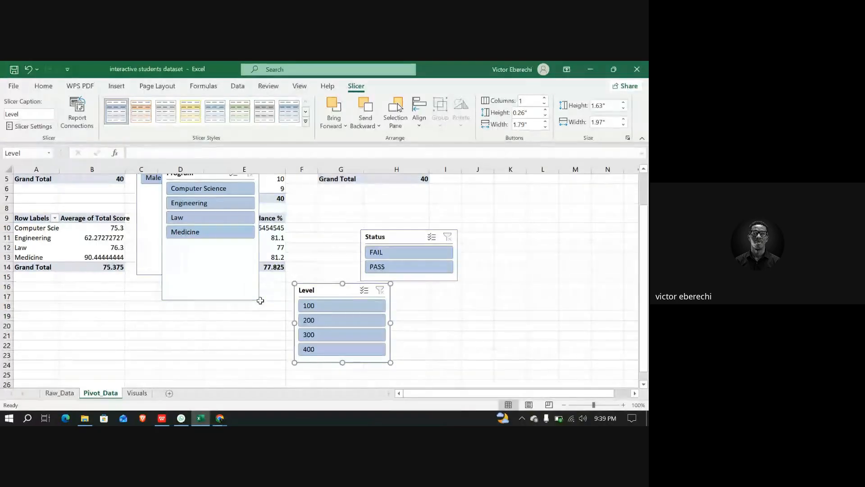
# Shorten the Program slicer and move it to the right of the pass/fail pivot table
pyautogui.moveTo(258, 301); pyautogui.dragTo(265, 281)
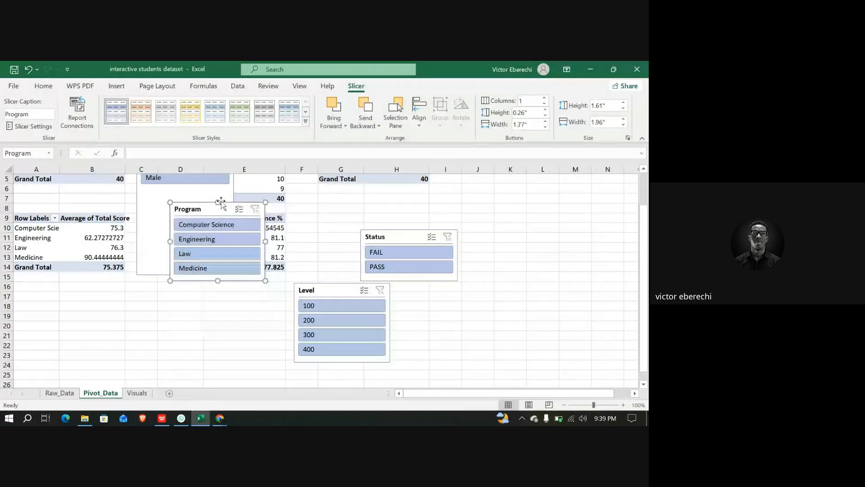
pyautogui.scroll(2, 217, 212)
pyautogui.moveTo(218, 247); pyautogui.dragTo(539, 229)
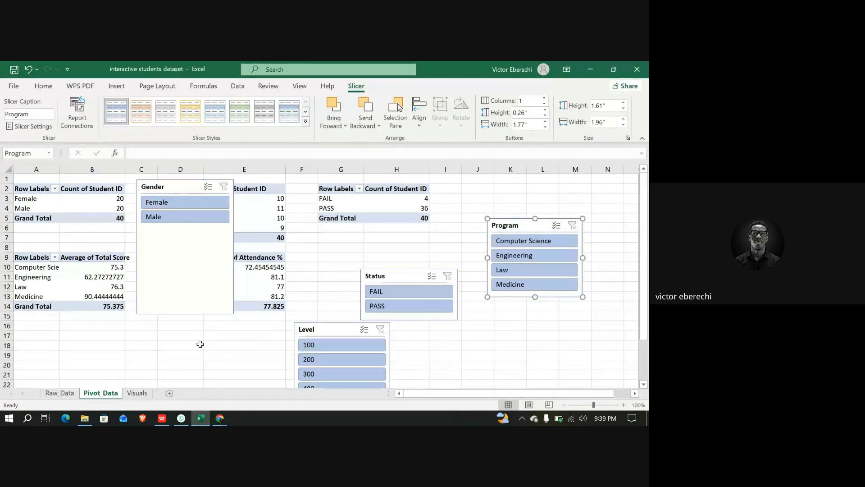
# Shorten the Gender slicer and move it just below the pass/fail pivot table
pyautogui.click(223, 312)
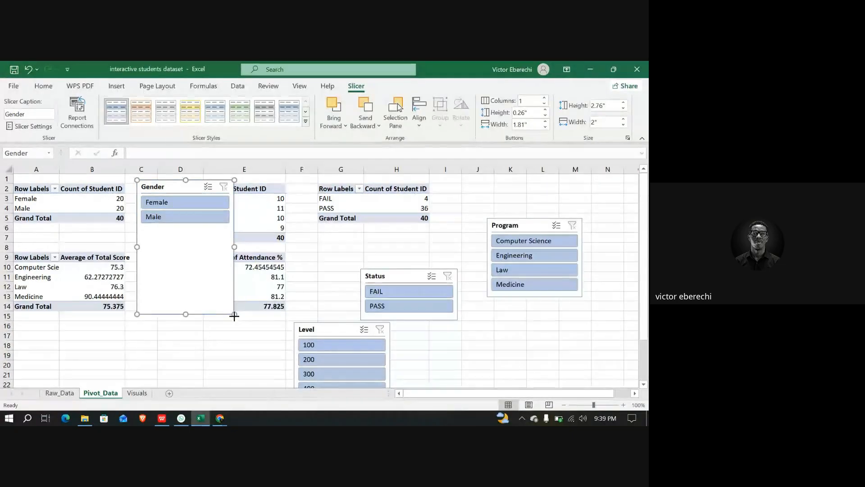
pyautogui.moveTo(234, 314); pyautogui.dragTo(232, 228)
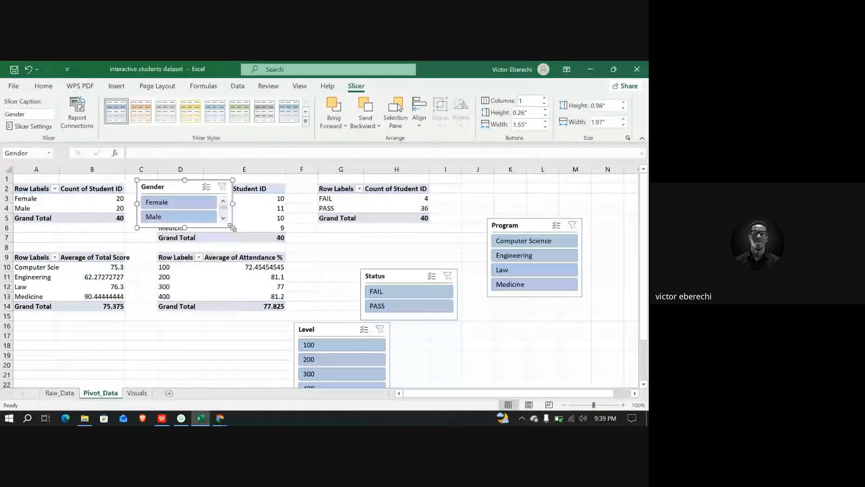
pyautogui.moveTo(197, 187); pyautogui.dragTo(375, 233)
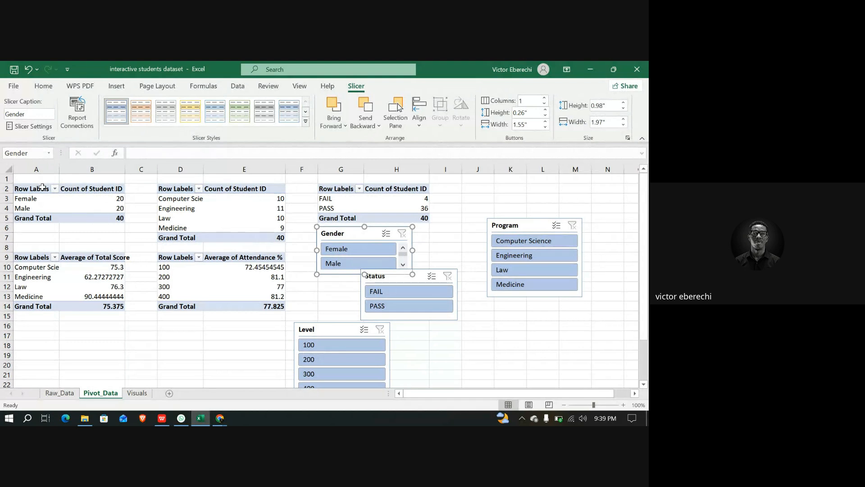
# Connect the Gender slicer to all five pivot tables, PivotTable1 through PivotTable5, through its report connections
pyautogui.rightClick(347, 235)
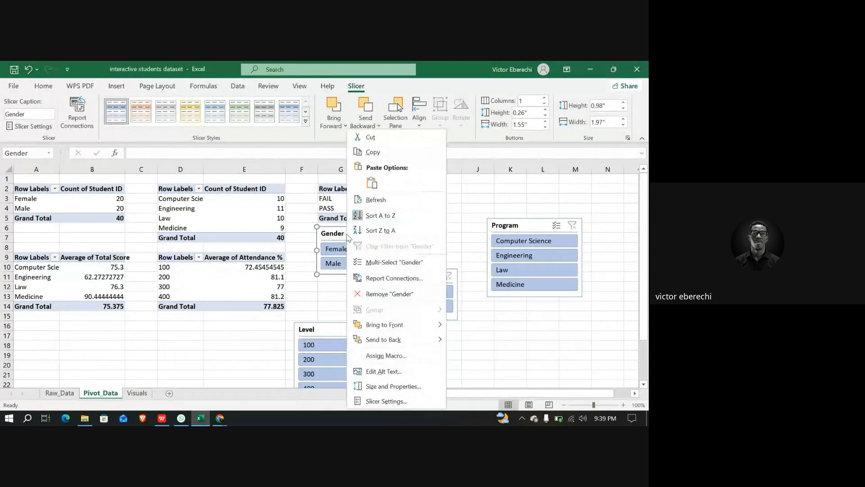
pyautogui.click(394, 283)
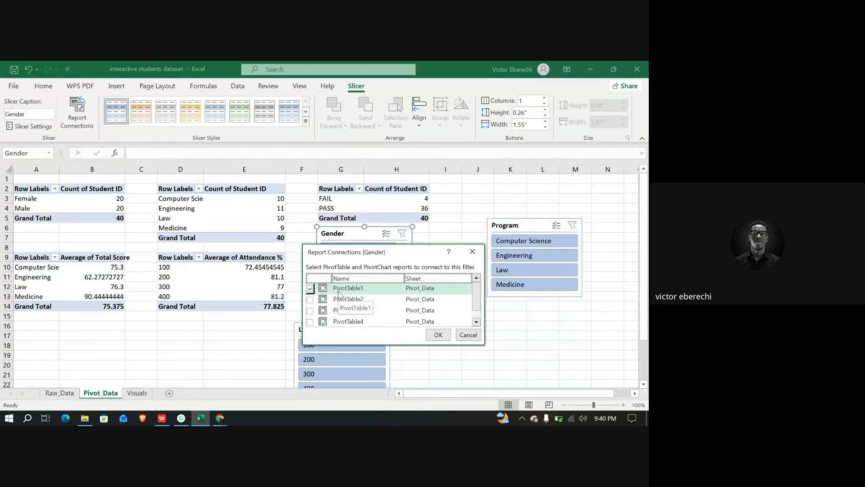
pyautogui.scroll(-1, 372, 316)
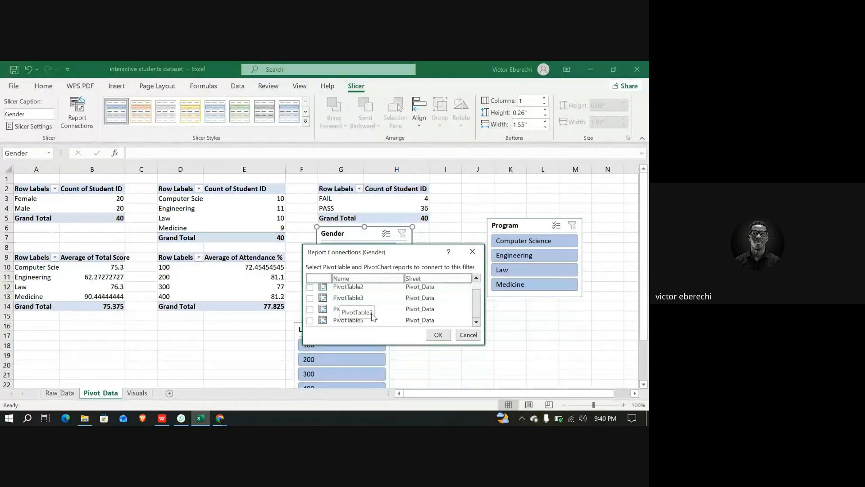
pyautogui.scroll(1, 327, 300)
pyautogui.click(311, 288)
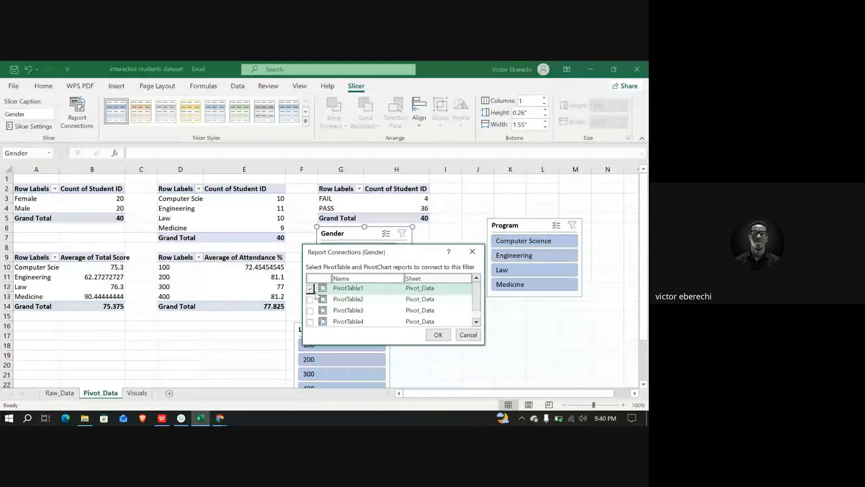
pyautogui.click(310, 299)
pyautogui.click(310, 310)
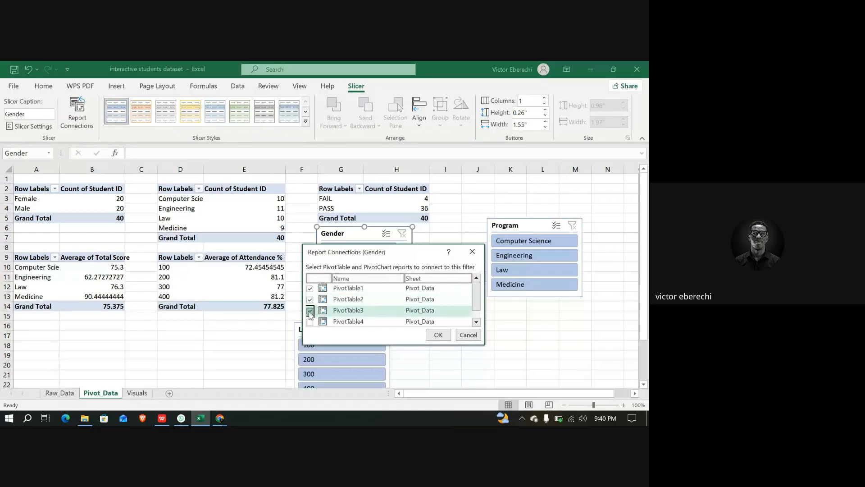
pyautogui.scroll(-1, 310, 313)
pyautogui.click(310, 311)
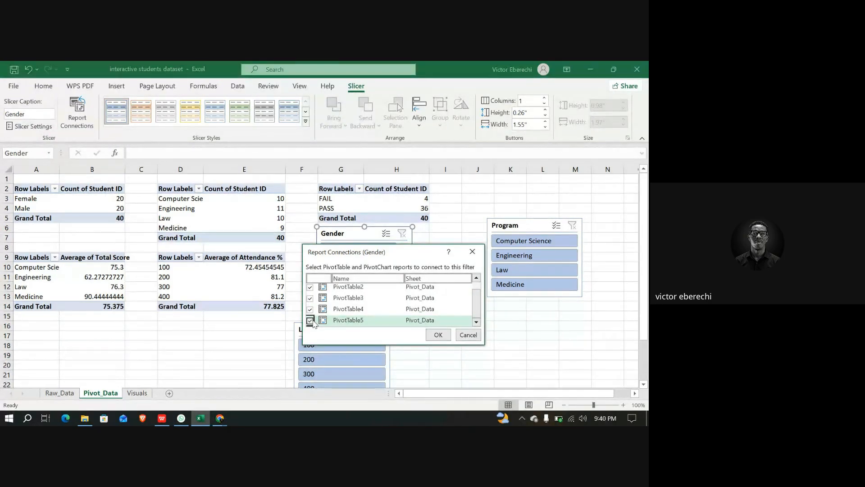
pyautogui.click(438, 335)
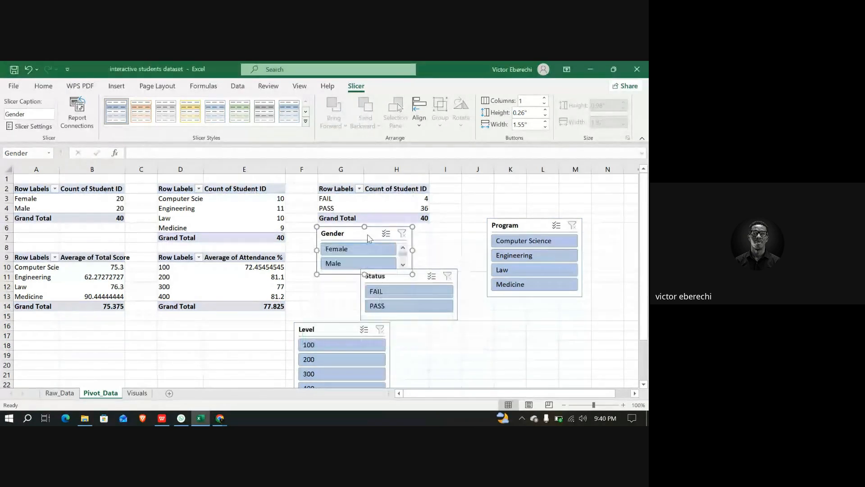
# Connect the Status slicer to all five pivot tables, PivotTable1 through PivotTable5
pyautogui.rightClick(423, 282)
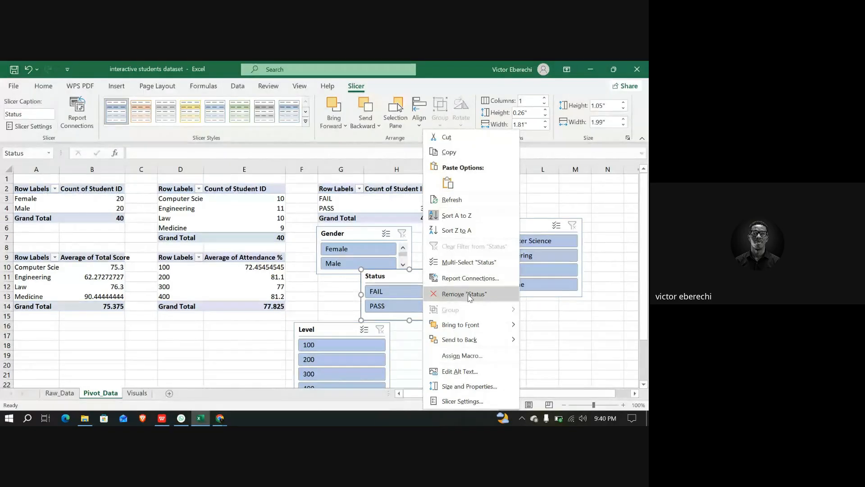
pyautogui.click(468, 278)
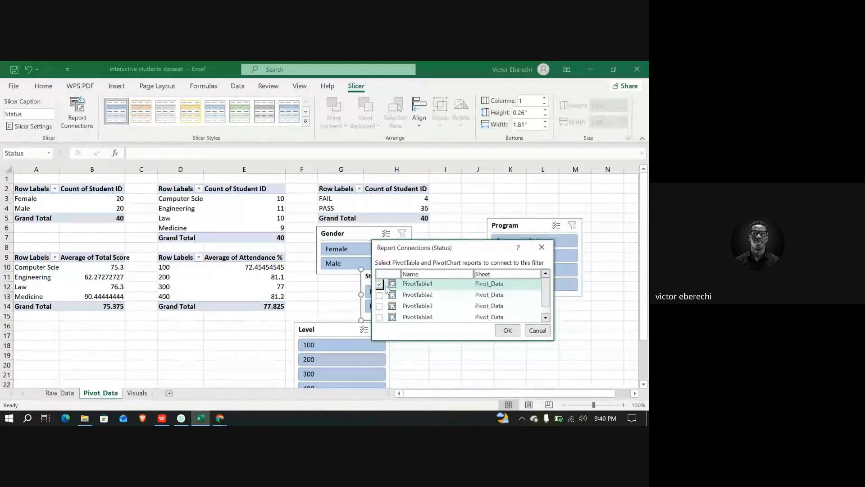
pyautogui.click(380, 296)
pyautogui.click(380, 306)
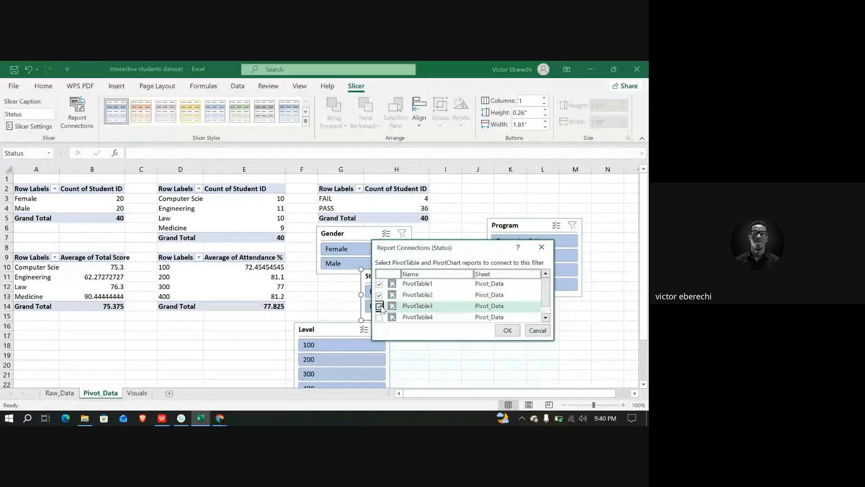
pyautogui.click(379, 317)
pyautogui.scroll(-1, 381, 319)
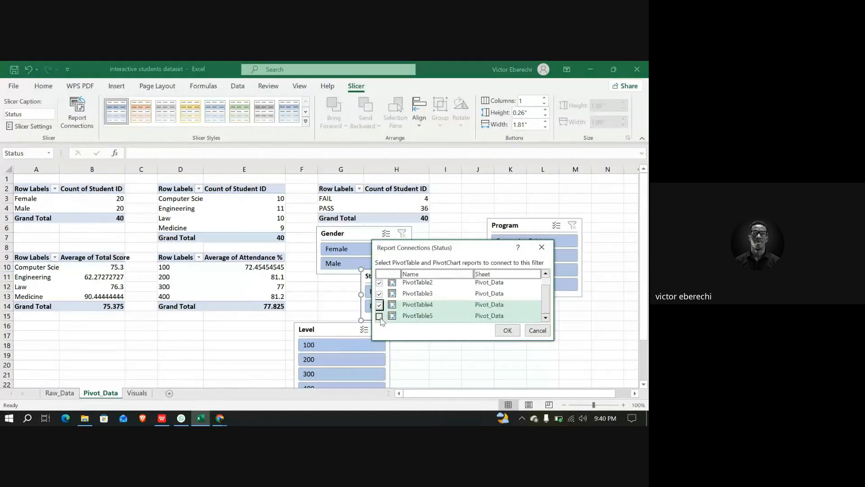
pyautogui.click(379, 316)
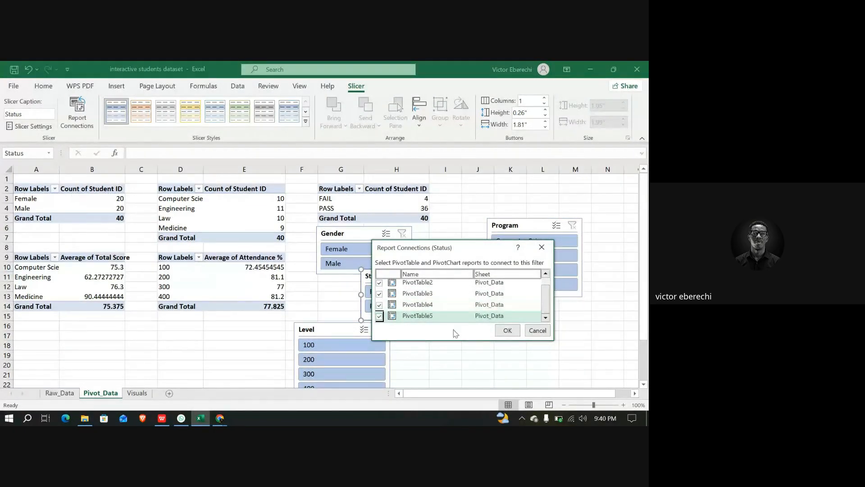
pyautogui.click(507, 331)
# Connect the Program slicer to all five pivot tables, PivotTable1 through PivotTable5
pyautogui.rightClick(531, 228)
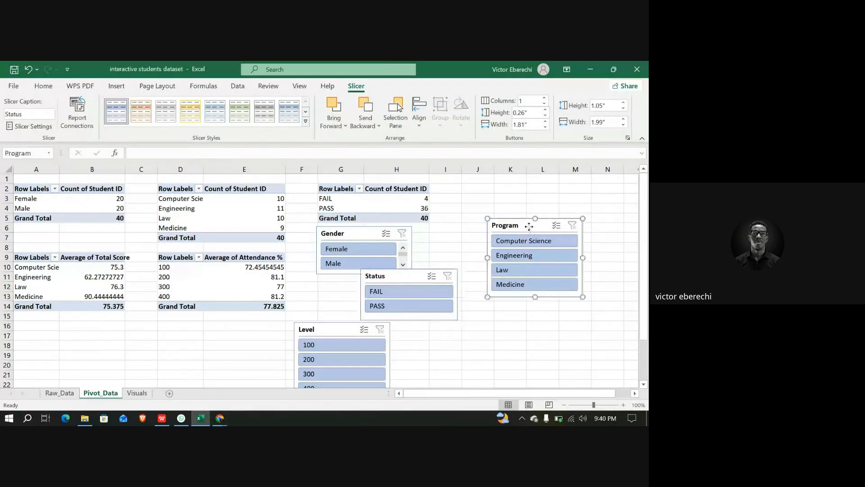
pyautogui.click(565, 279)
pyautogui.click(474, 296)
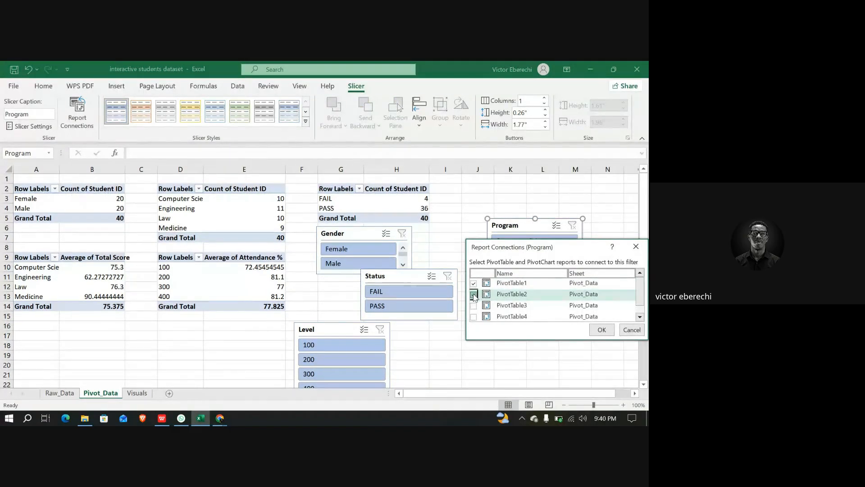
pyautogui.click(474, 306)
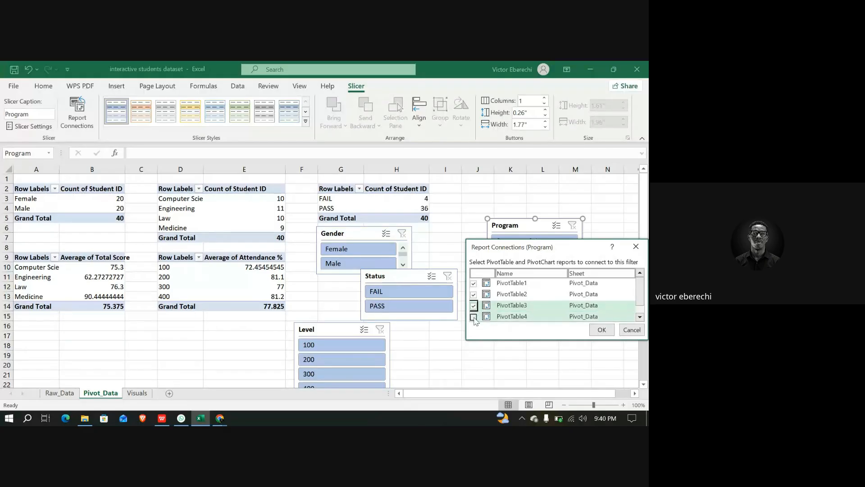
pyautogui.click(473, 316)
pyautogui.click(474, 315)
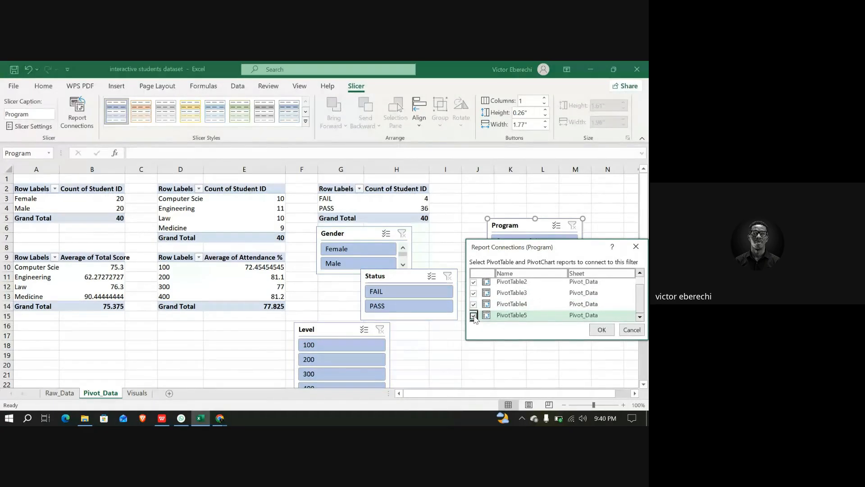
pyautogui.click(609, 330)
# Connect the Level slicer to all five pivot tables, PivotTable1 through PivotTable5
pyautogui.rightClick(337, 329)
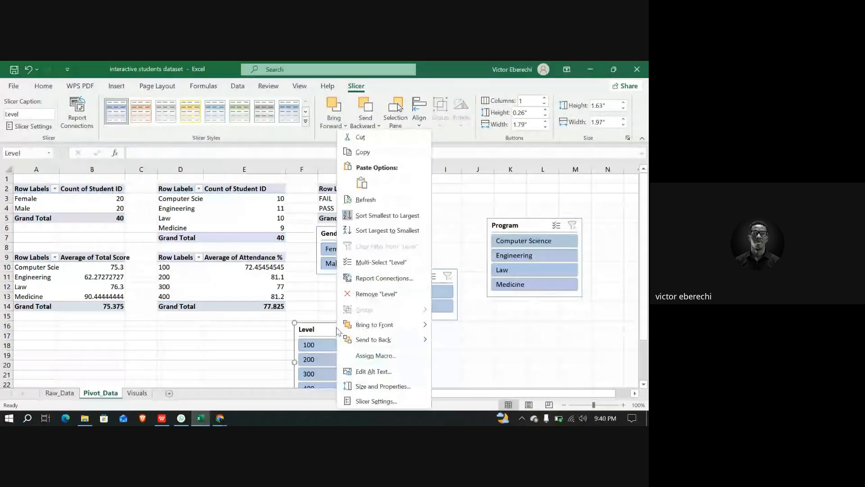
pyautogui.click(395, 283)
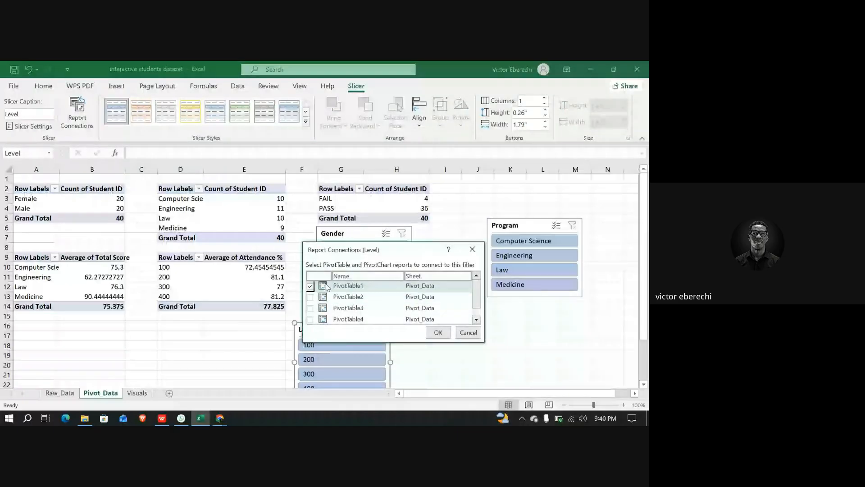
pyautogui.click(310, 297)
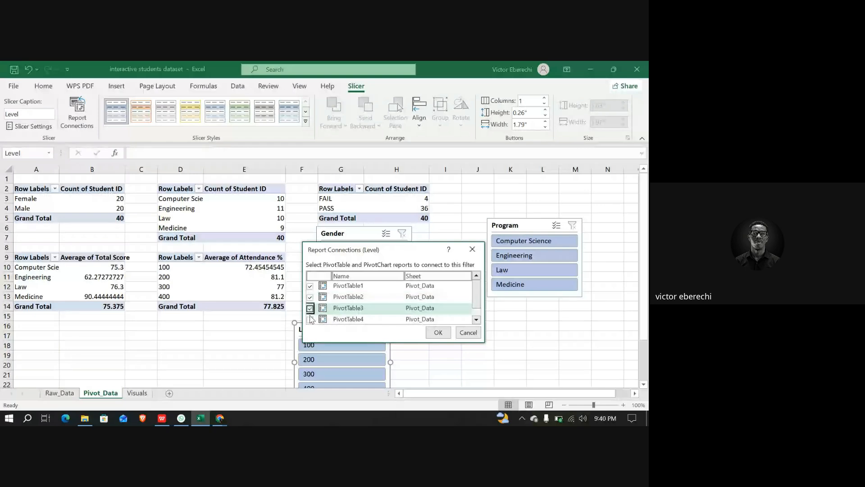
pyautogui.click(310, 309)
pyautogui.click(310, 320)
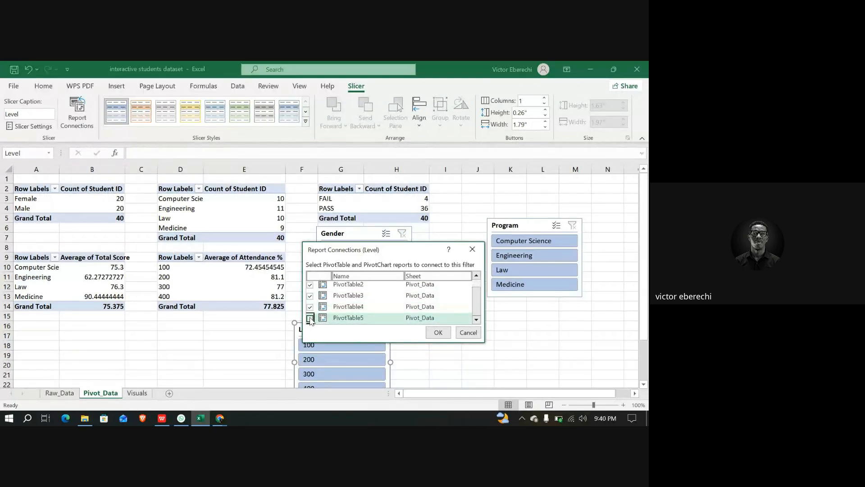
pyautogui.click(432, 333)
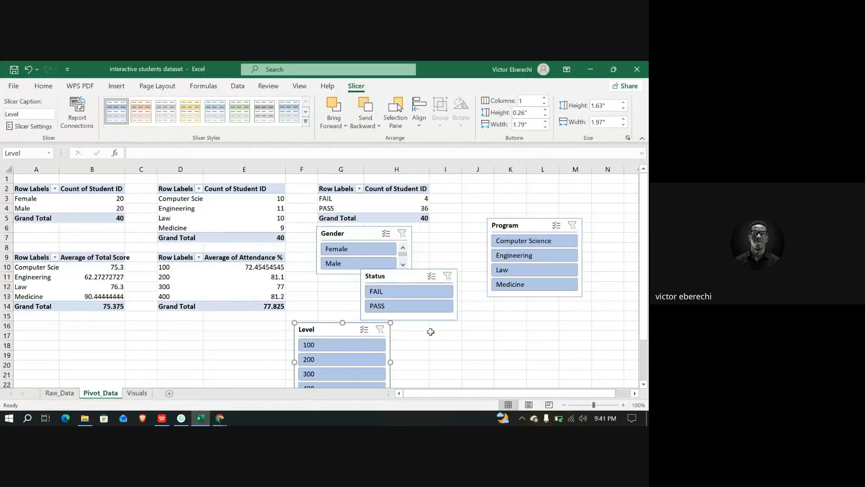
# Select all four slicers on Pivot_Data and cut them
pyautogui.click(360, 238)
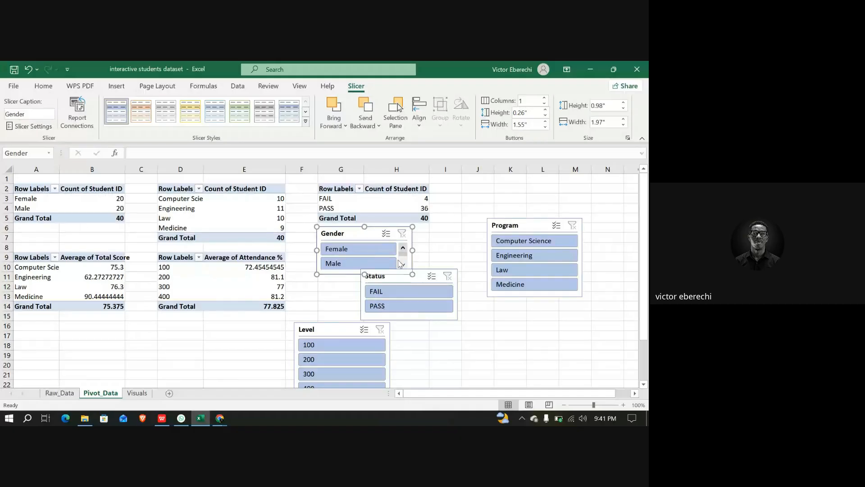
pyautogui.keyDown('ctrl'); pyautogui.click(332, 329); pyautogui.keyUp('ctrl')
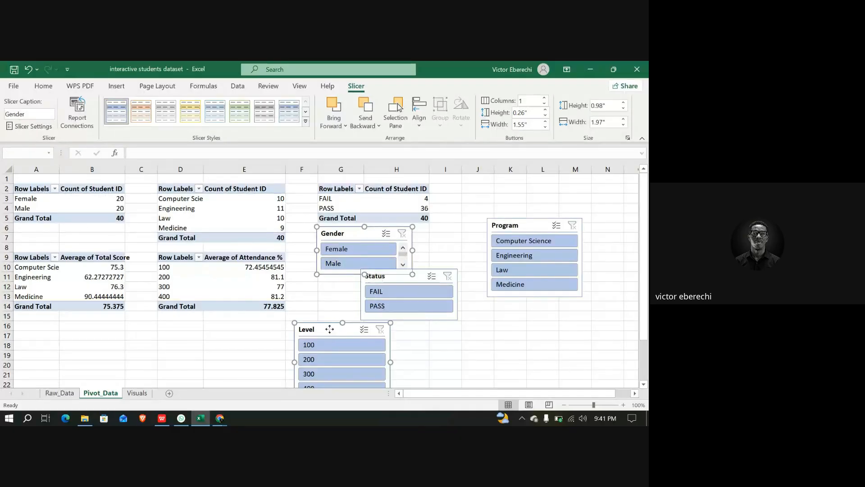
pyautogui.keyDown('ctrl'); pyautogui.click(421, 275); pyautogui.keyUp('ctrl')
pyautogui.keyDown('ctrl'); pyautogui.click(525, 224); pyautogui.keyUp('ctrl')
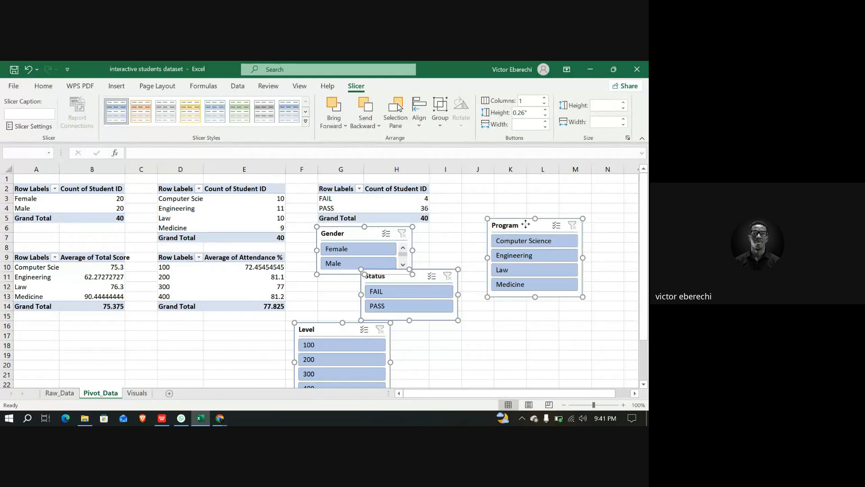
pyautogui.press('Delete')
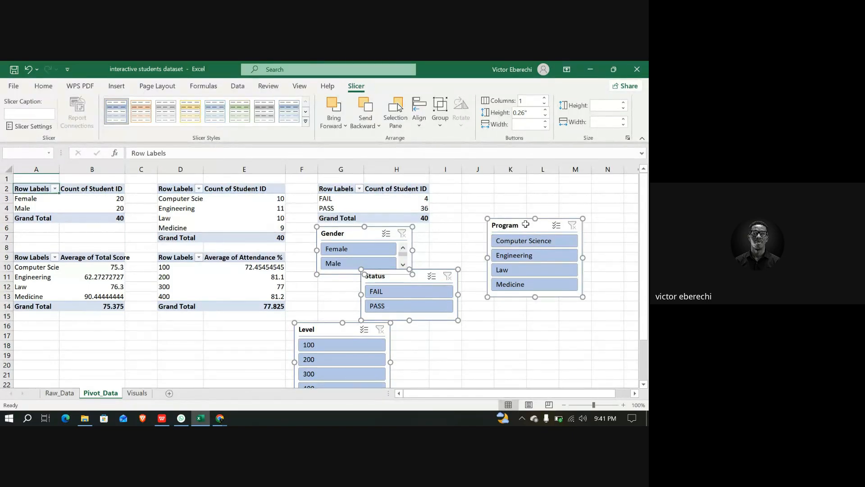
# Paste the four slicers onto the Visuals sheet to the right of the charts
pyautogui.click(137, 392)
pyautogui.scroll(-3, 437, 289)
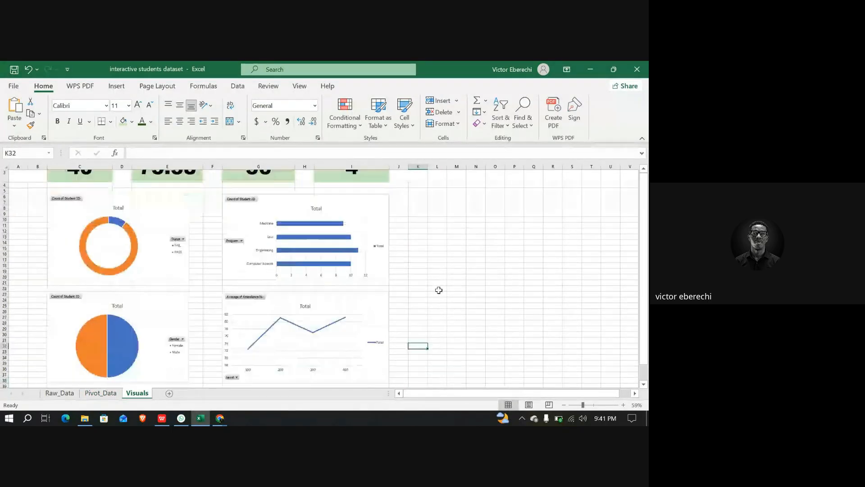
pyautogui.click(549, 208)
pyautogui.hotkey('ctrl', 'v')
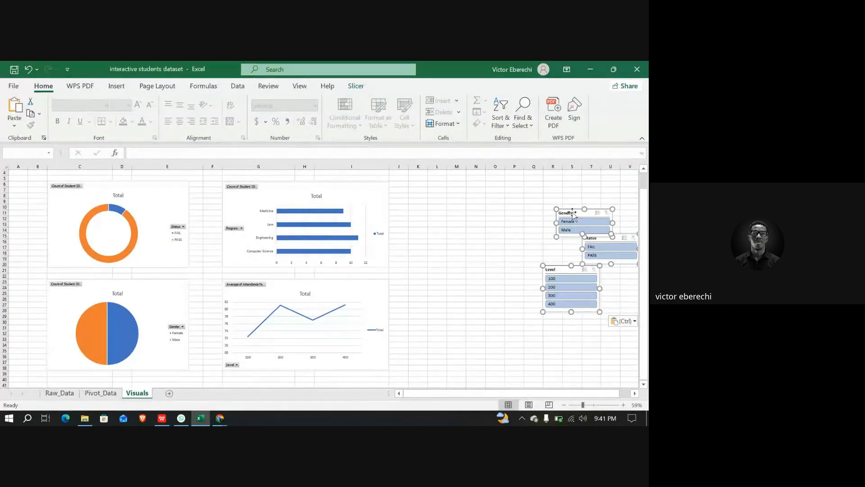
pyautogui.press('ctrl')
pyautogui.press('Escape')
# Move the Gender slicer to the far left of the dashboard, beside the donut chart
pyautogui.click(512, 223)
pyautogui.click(571, 215)
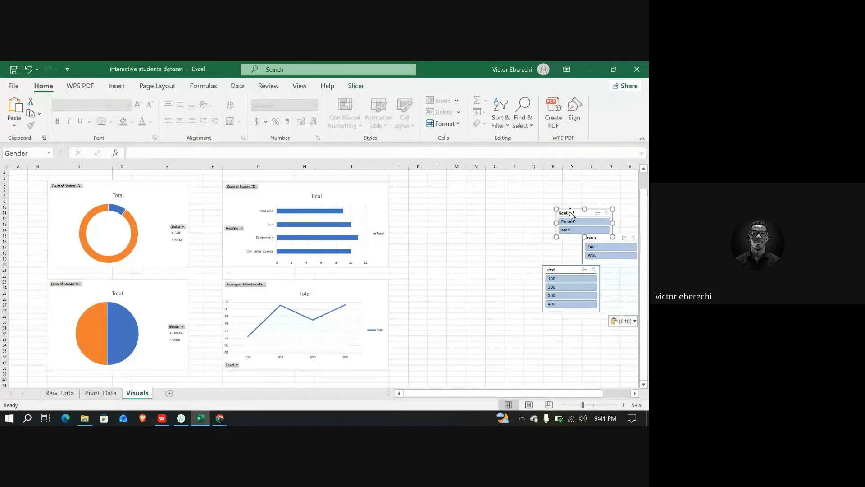
pyautogui.moveTo(570, 215); pyautogui.dragTo(12, 195)
pyautogui.scroll(2, 13, 195)
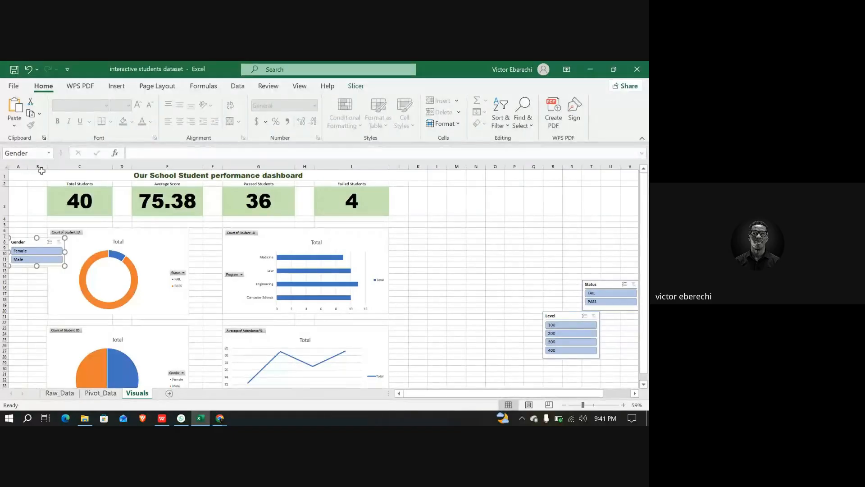
# Widen column B so the Gender slicer sits clear of the charts
pyautogui.moveTo(46, 167); pyautogui.dragTo(66, 167)
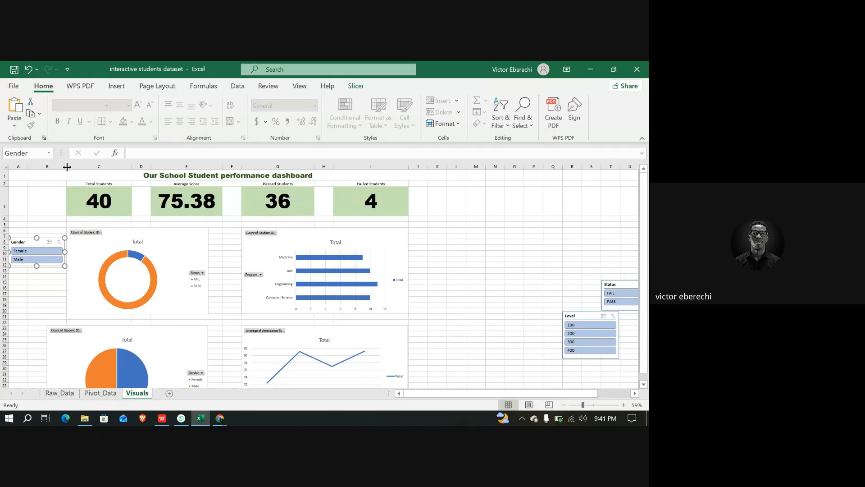
pyautogui.moveTo(66, 167); pyautogui.dragTo(82, 168)
# Shift the pie chart right so it lines up under the donut chart
pyautogui.scroll(-1, 113, 248)
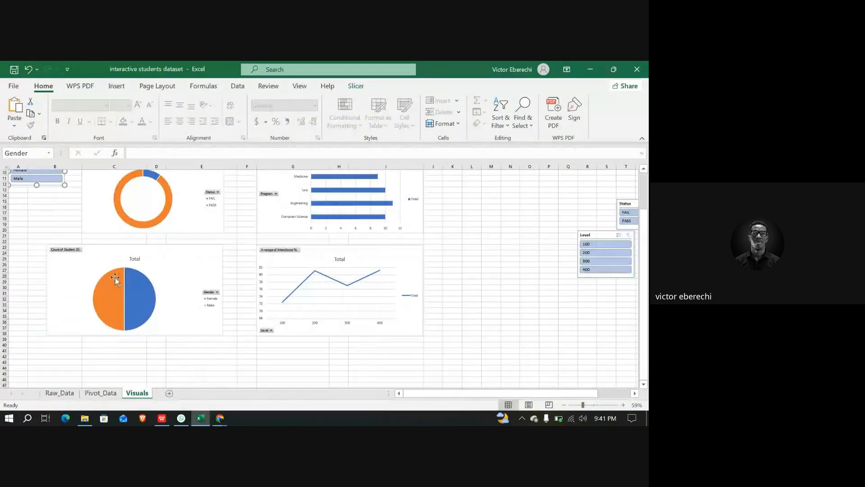
pyautogui.click(102, 277)
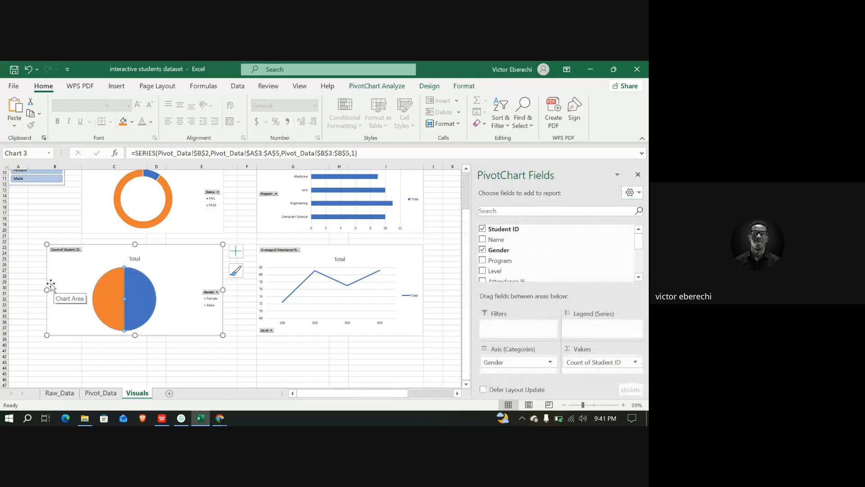
pyautogui.moveTo(46, 289); pyautogui.dragTo(82, 289)
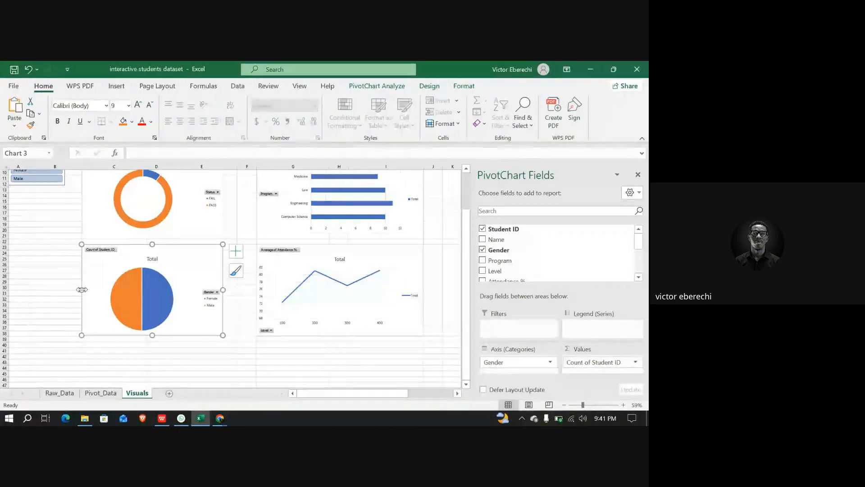
# Move the Gender slicer up level with the top of the donut chart
pyautogui.scroll(3, 120, 292)
pyautogui.scroll(1, 120, 292)
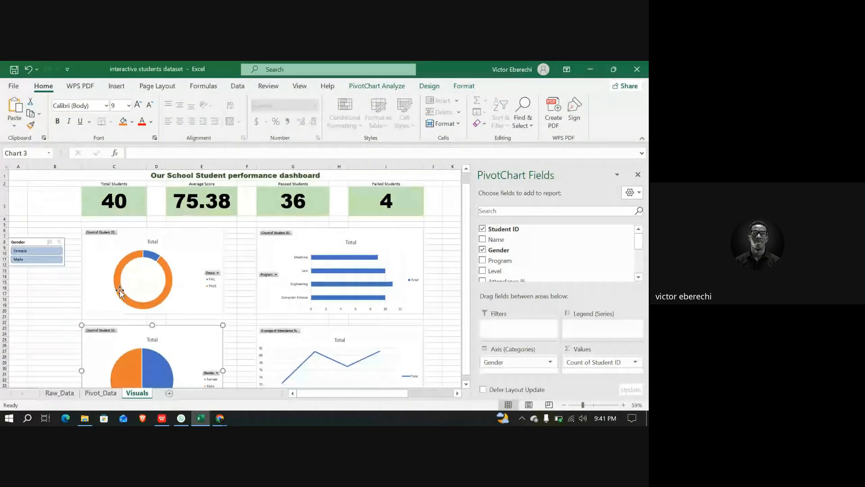
pyautogui.moveTo(35, 243); pyautogui.dragTo(51, 232)
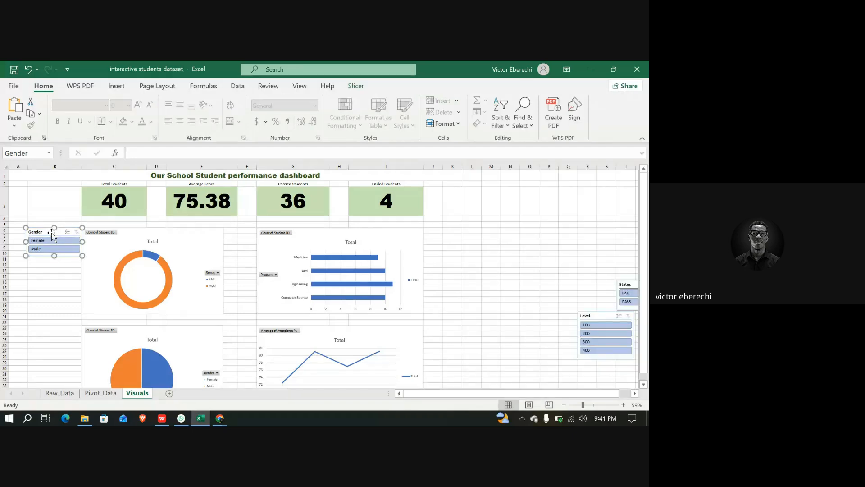
# Move the Status and Level slicers into the left column beneath the Gender slicer
pyautogui.moveTo(629, 284); pyautogui.dragTo(35, 285)
pyautogui.scroll(-1, 449, 337)
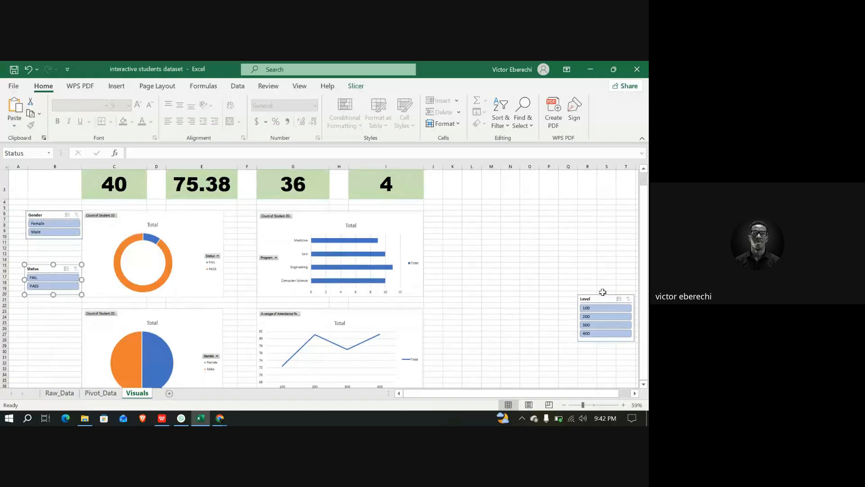
pyautogui.moveTo(596, 298); pyautogui.dragTo(42, 313)
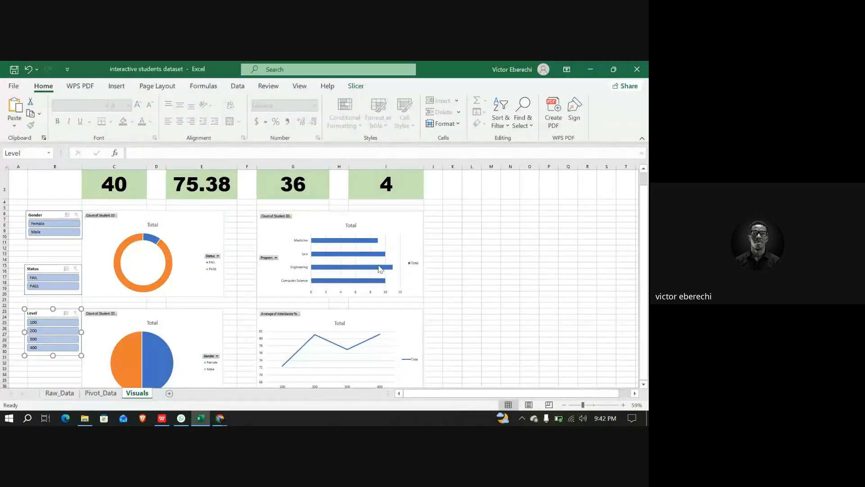
# Move the Program slicer into the left column below the Level slicer
pyautogui.scroll(-3, 580, 300)
pyautogui.hscroll(2, 580, 300)
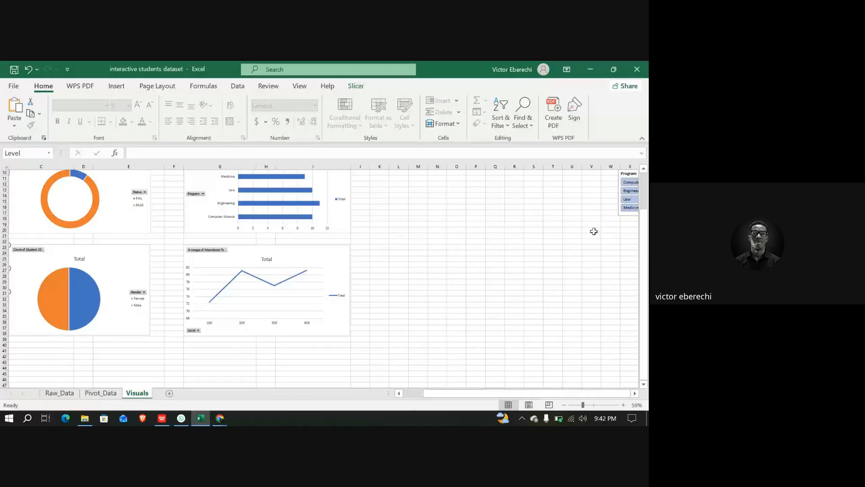
pyautogui.scroll(2, 594, 231)
pyautogui.hscroll(2, 594, 231)
pyautogui.click(577, 206)
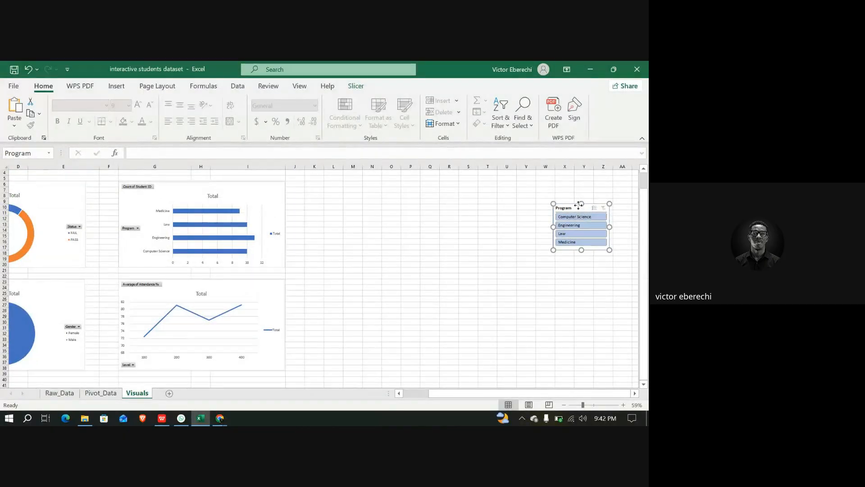
pyautogui.moveTo(579, 205); pyautogui.dragTo(51, 328)
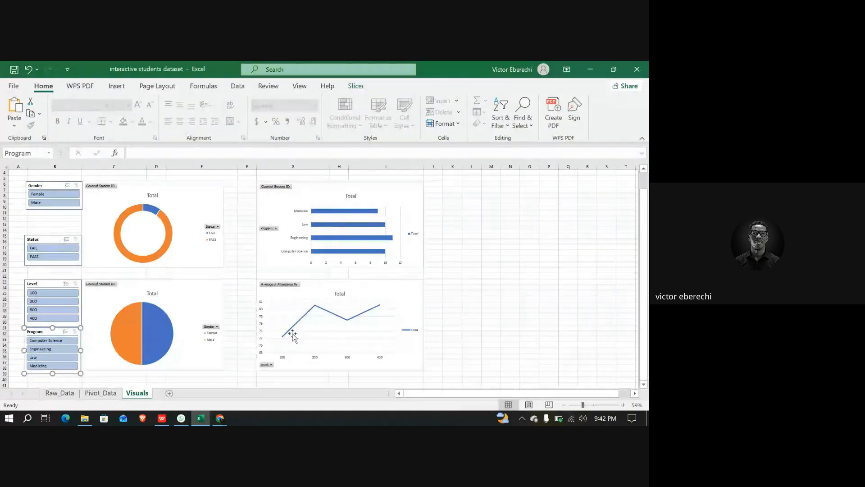
# Hide the formula bar and the gridlines on the Visuals sheet
pyautogui.scroll(1, 508, 226)
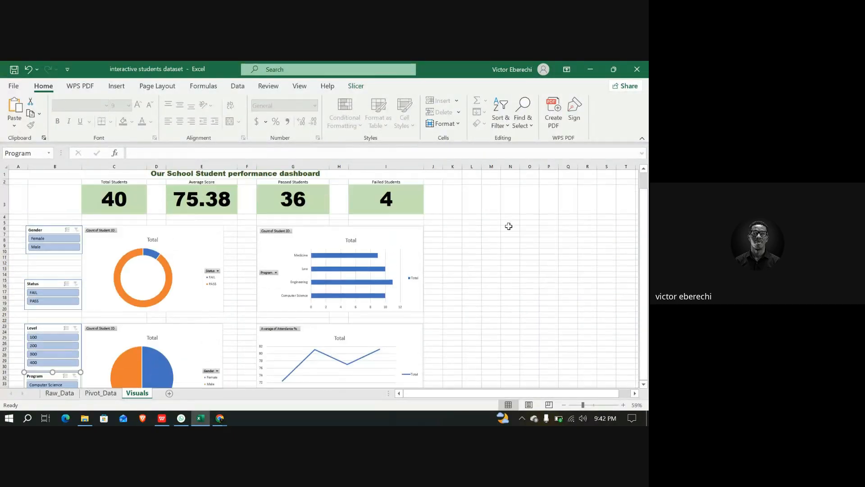
pyautogui.scroll(-3, 374, 257)
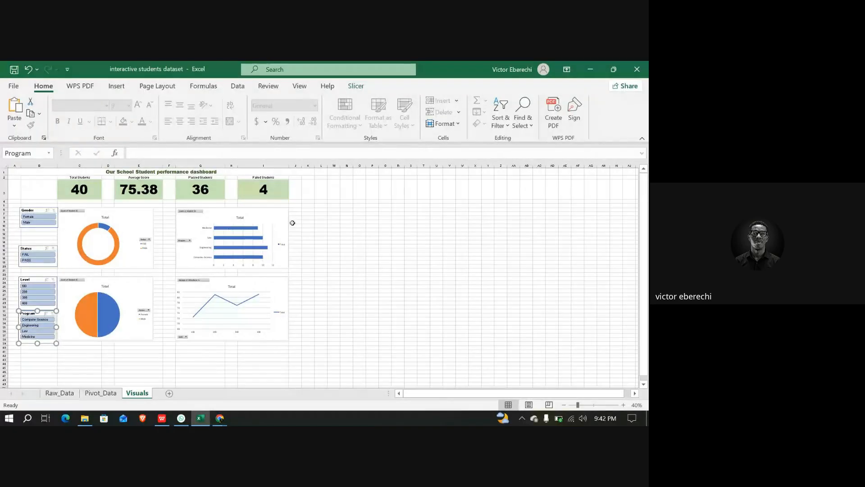
pyautogui.click(339, 206)
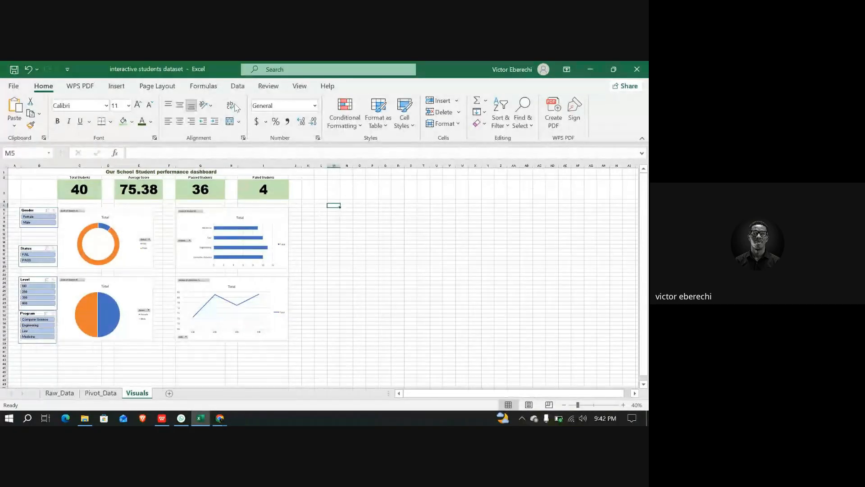
pyautogui.click(300, 86)
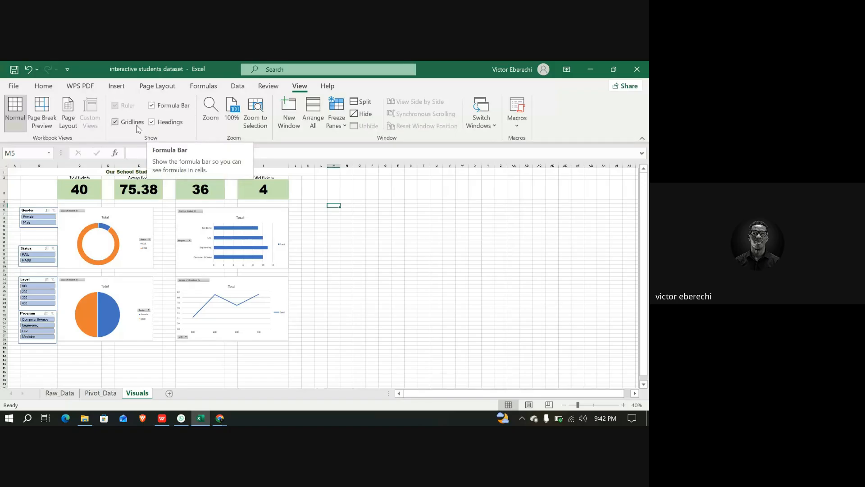
pyautogui.click(152, 106)
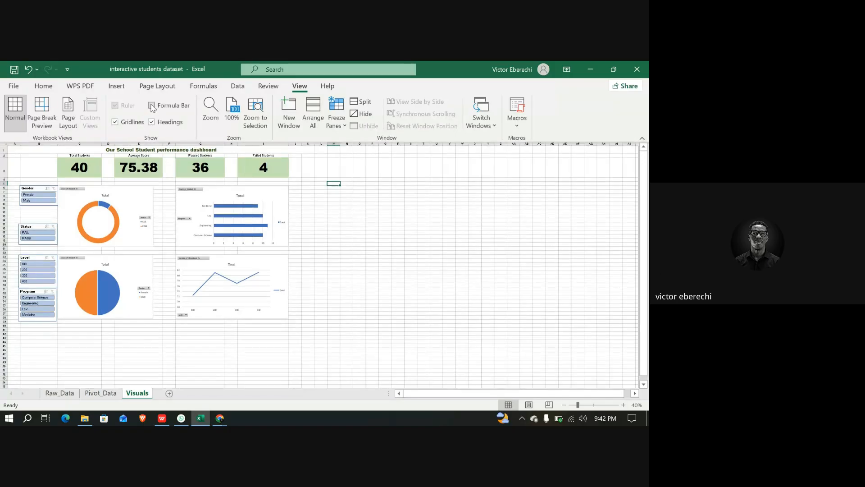
pyautogui.click(116, 122)
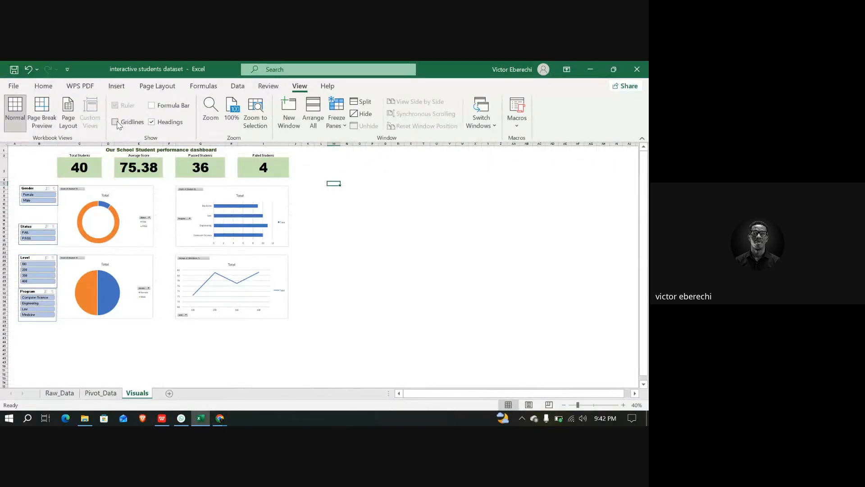
# Draw a rectangle over the slicer and chart area and fill it Green, Accent 6, Lighter 60%
pyautogui.click(117, 89)
pyautogui.click(120, 115)
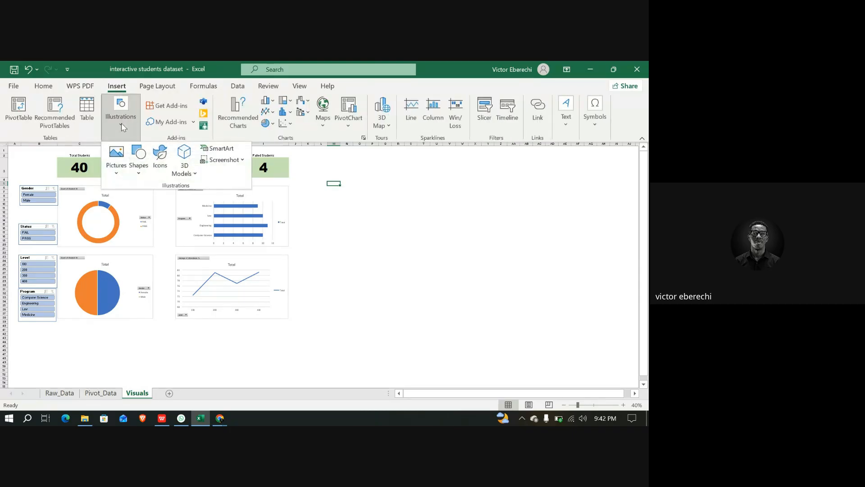
pyautogui.click(140, 174)
pyautogui.click(164, 200)
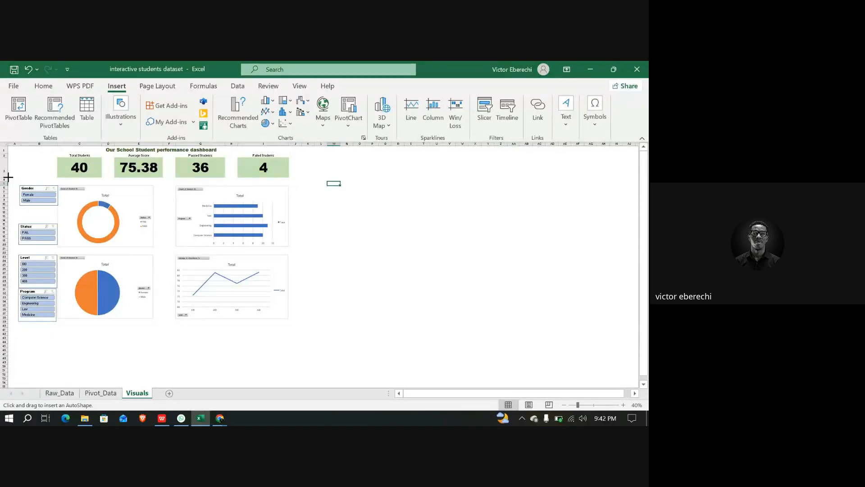
pyautogui.moveTo(8, 177); pyautogui.dragTo(304, 332)
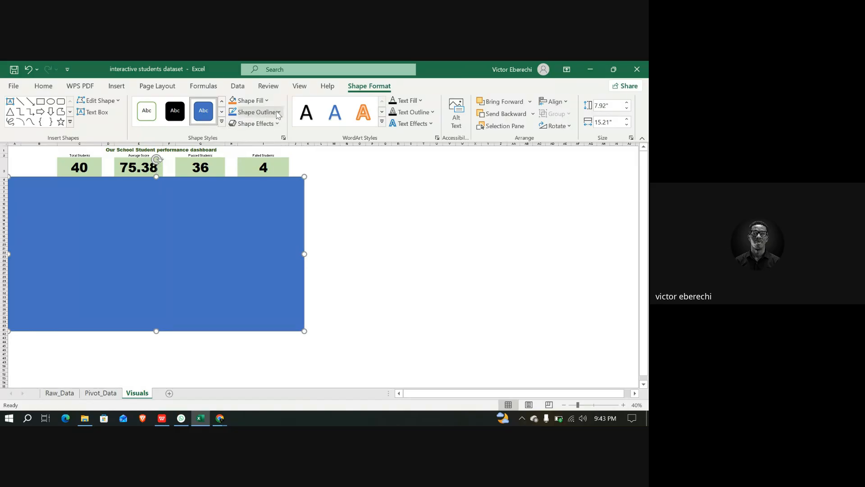
pyautogui.click(268, 101)
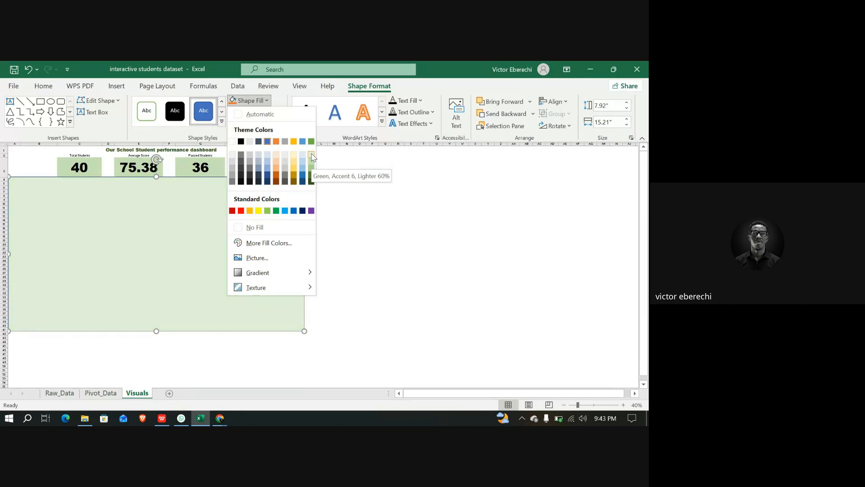
pyautogui.click(312, 154)
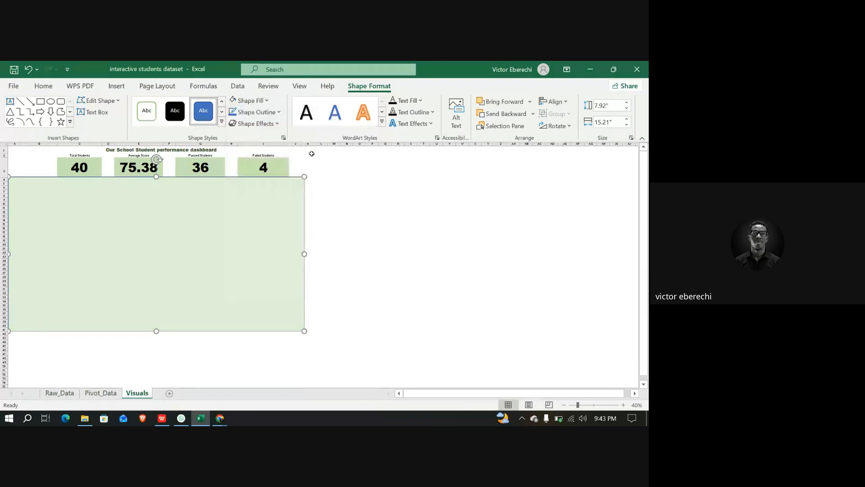
# Send the green rectangle behind the charts and slicers, then pull its left edge in slightly
pyautogui.rightClick(291, 202)
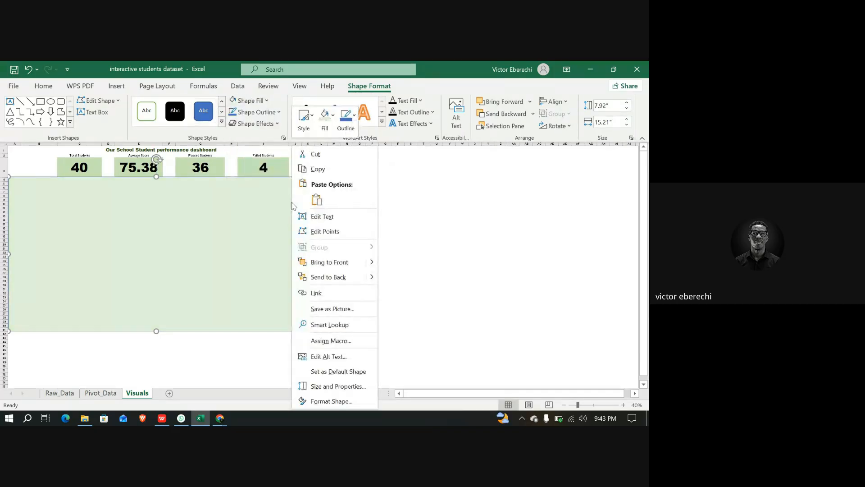
pyautogui.click(362, 278)
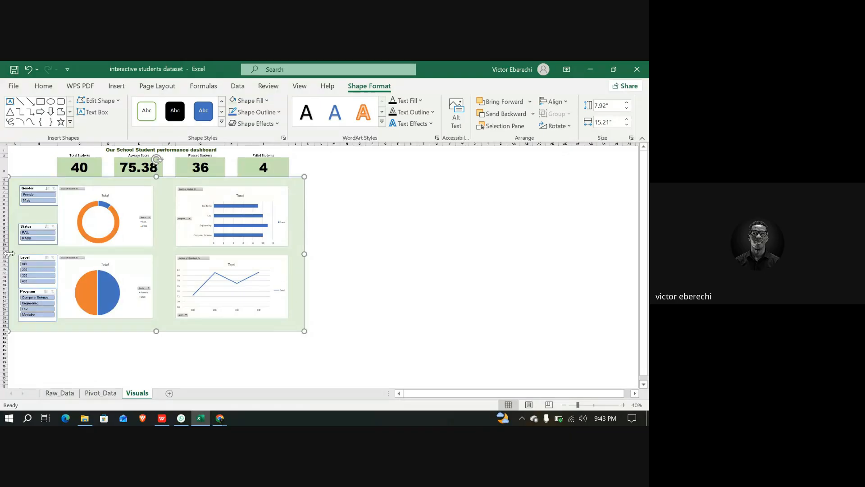
pyautogui.moveTo(10, 254); pyautogui.dragTo(16, 254)
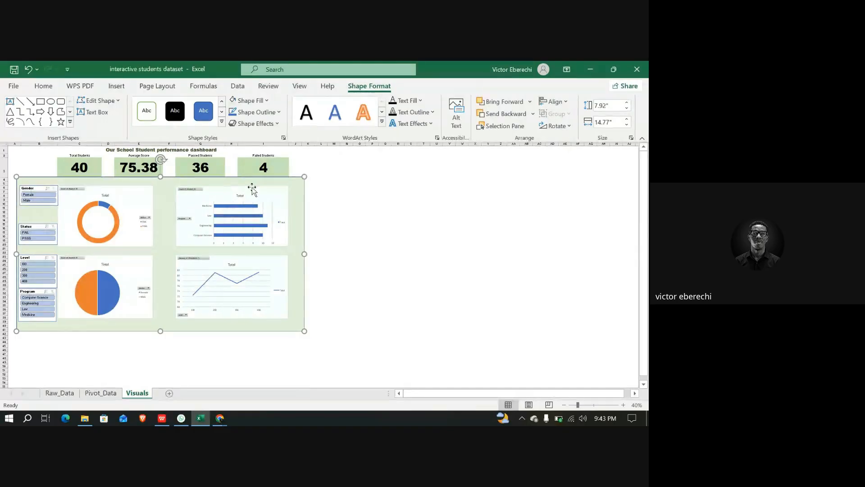
# Apply a green fill to the dashboard title row and each of the four summary label cells
pyautogui.click(53, 149)
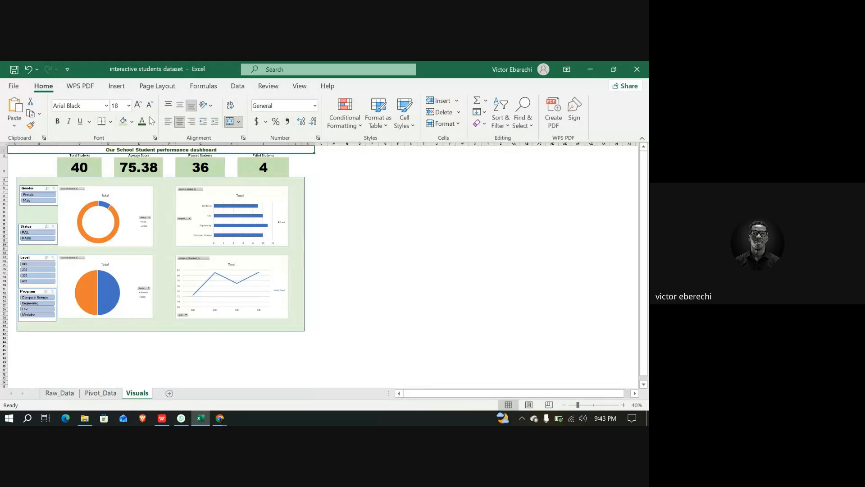
pyautogui.click(125, 123)
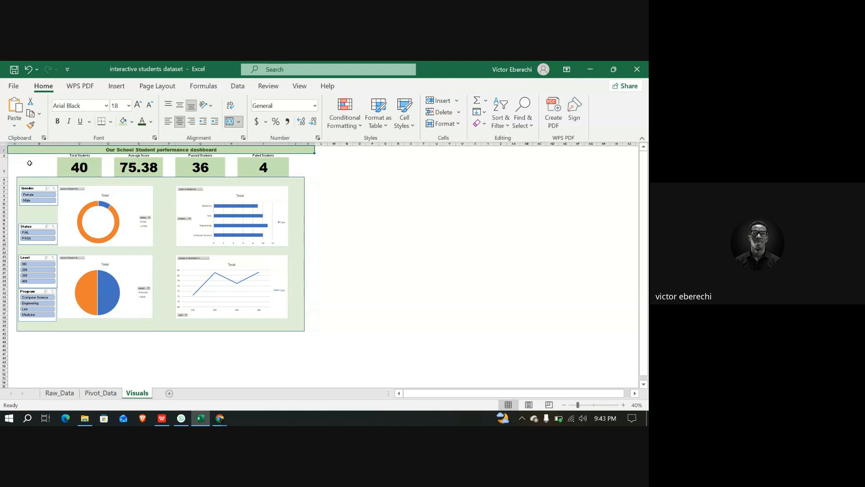
pyautogui.click(80, 156)
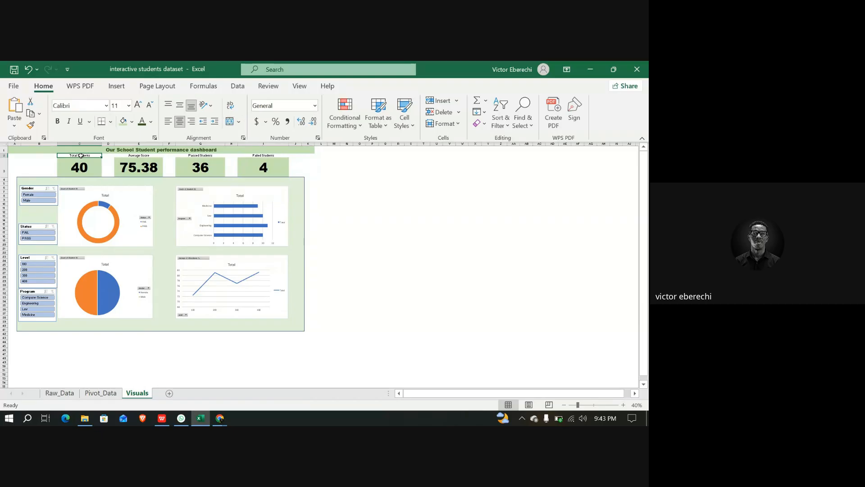
pyautogui.click(132, 122)
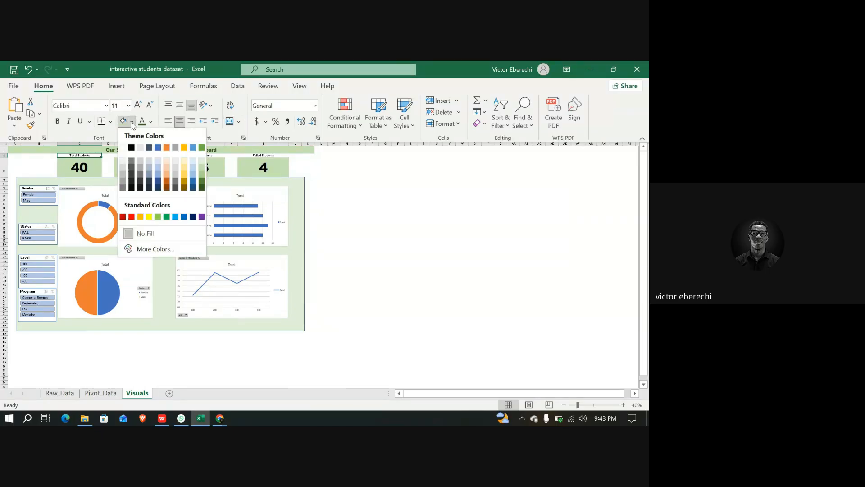
pyautogui.click(139, 158)
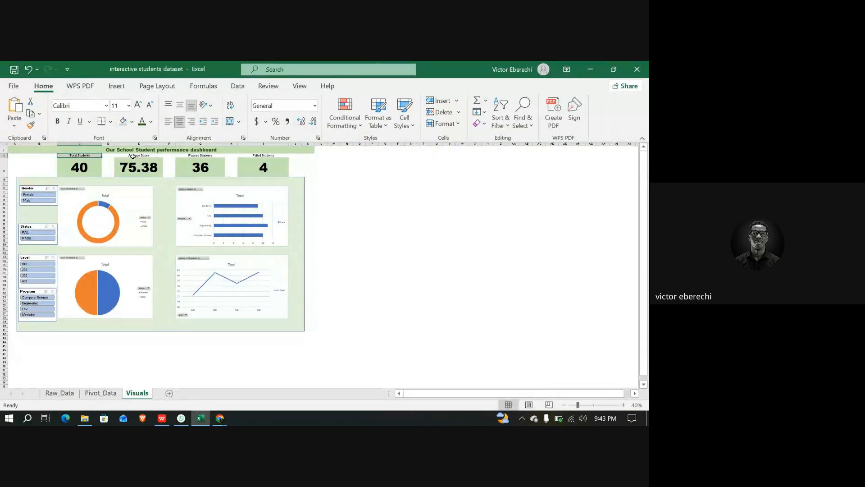
pyautogui.click(133, 156)
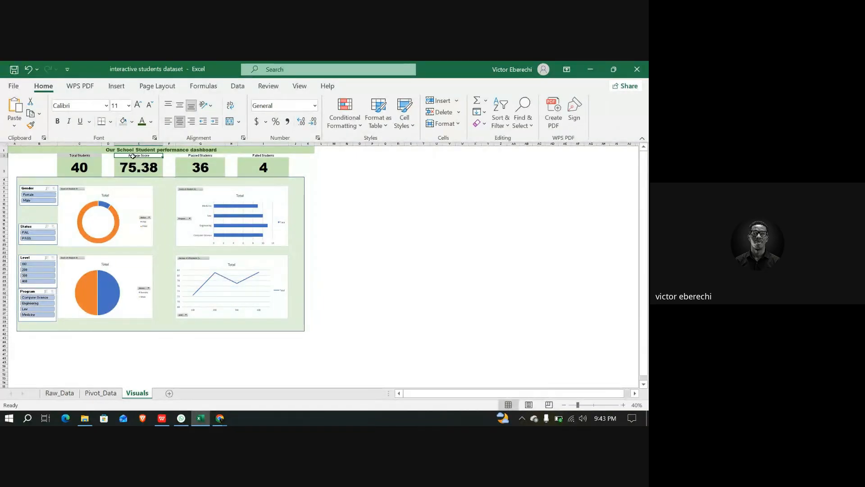
pyautogui.click(124, 122)
pyautogui.click(188, 156)
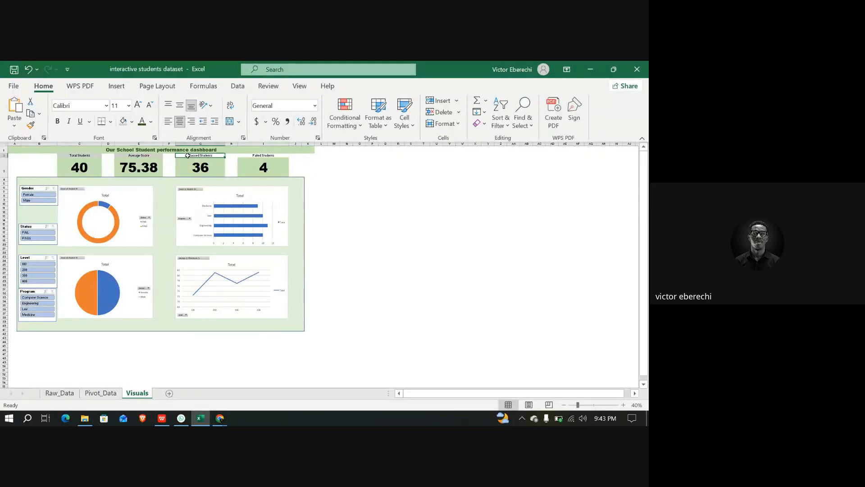
pyautogui.click(124, 122)
pyautogui.click(258, 156)
pyautogui.click(124, 122)
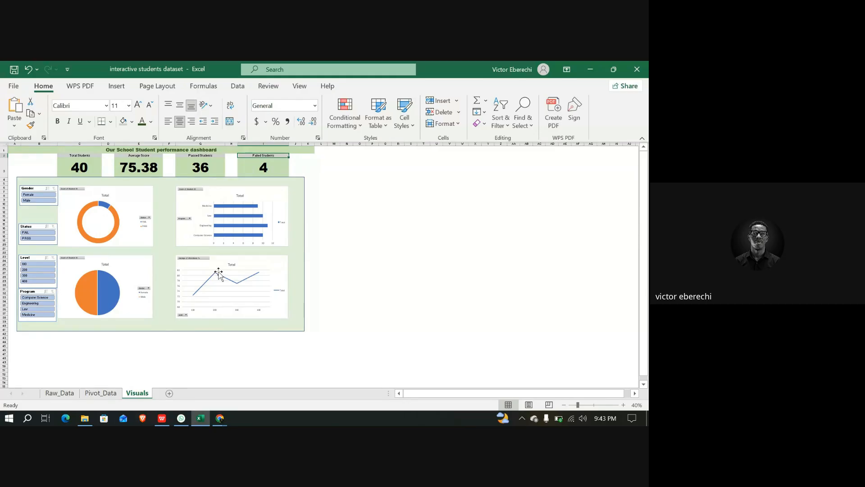
# Filter the dashboard to Female students with the Gender slicer
pyautogui.scroll(3, 219, 273)
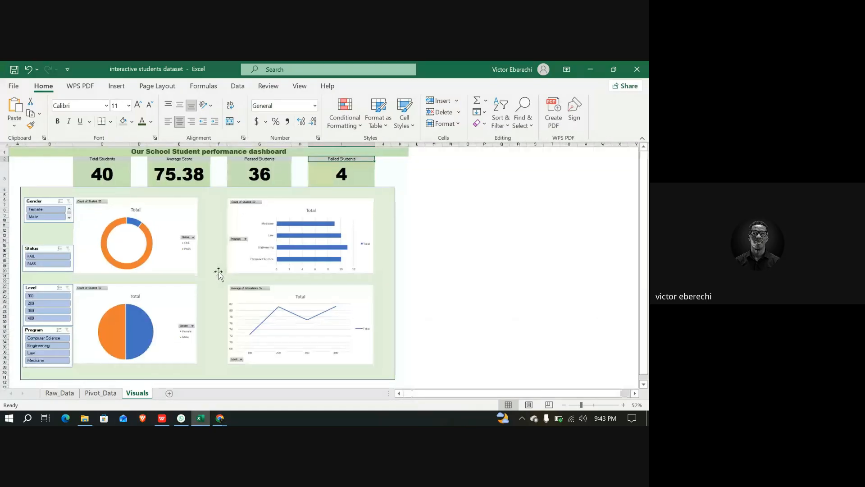
pyautogui.click(419, 234)
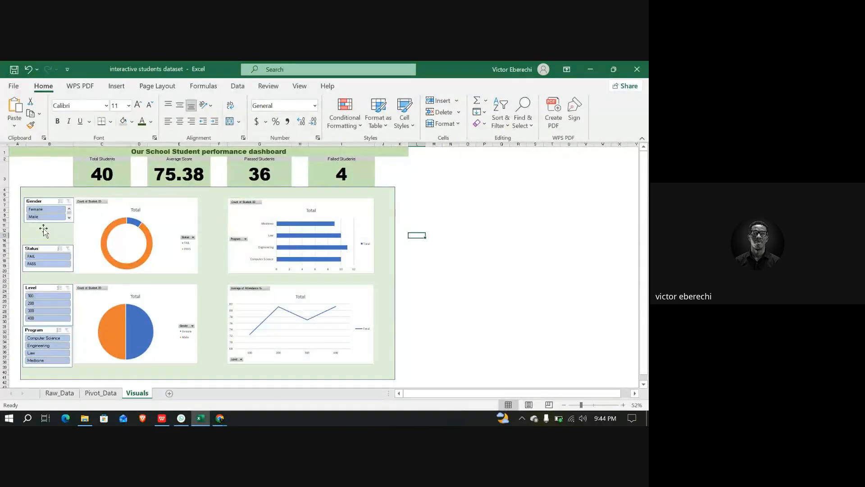
pyautogui.click(44, 210)
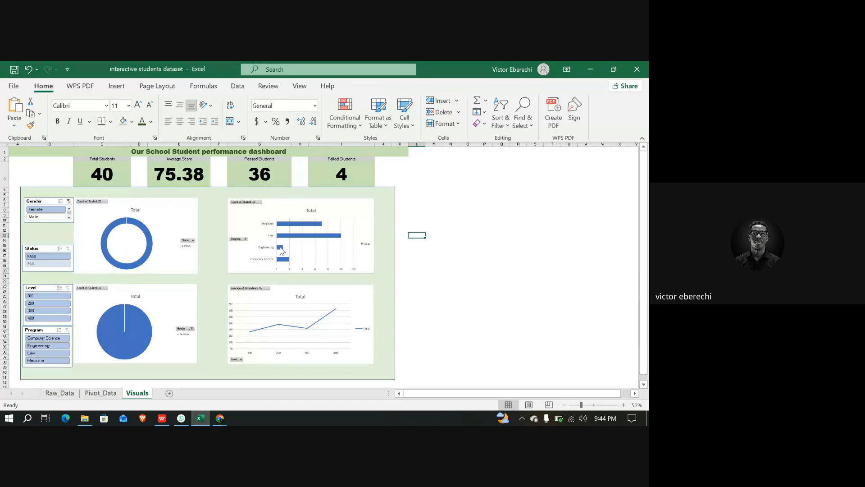
pyautogui.moveTo(281, 249)
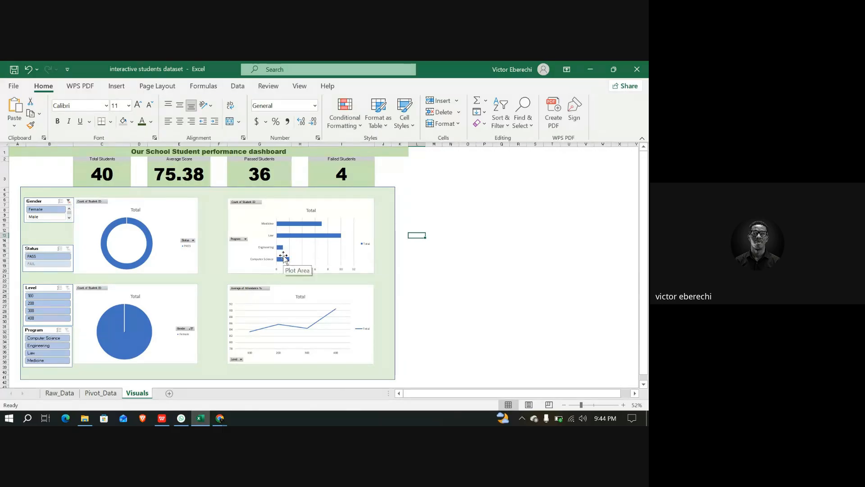
pyautogui.scroll(2, 286, 248)
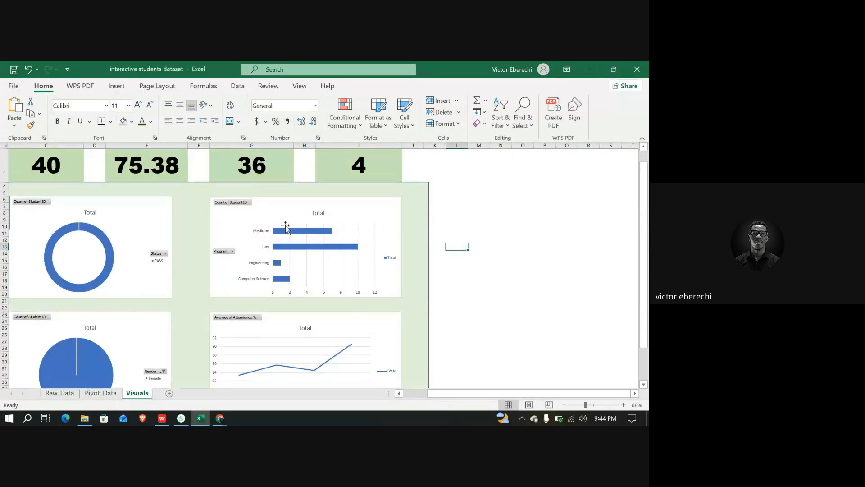
pyautogui.scroll(-2, 284, 228)
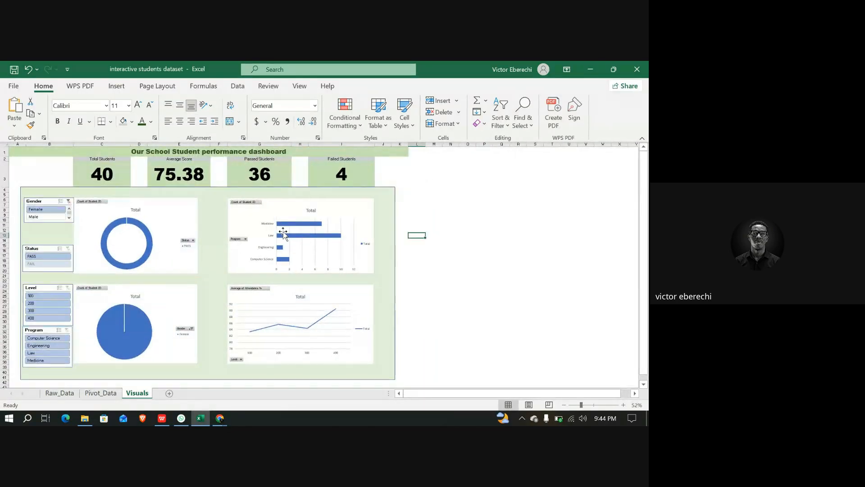
# Toggle the Gender slicer between Male and Female to check how the dashboard figures and charts respond
pyautogui.click(50, 219)
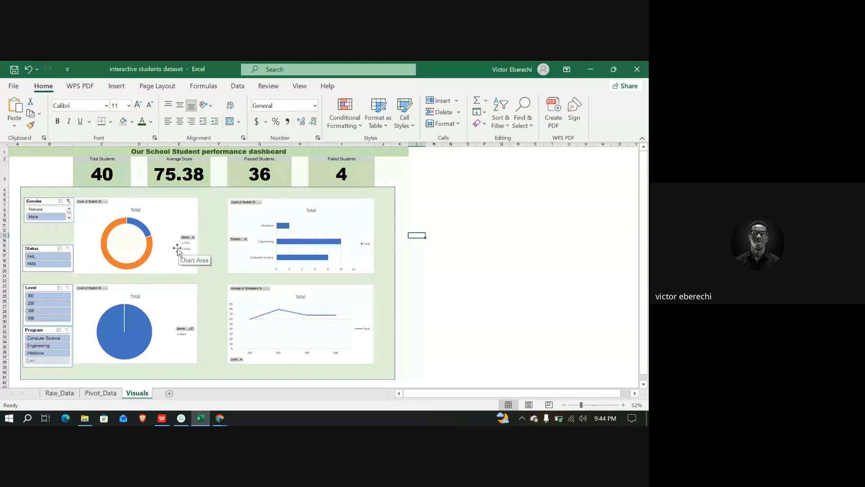
pyautogui.click(49, 212)
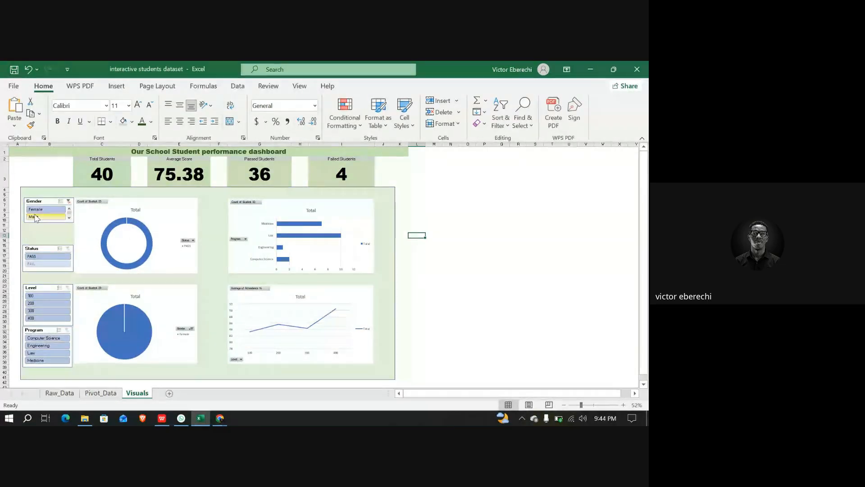
pyautogui.click(32, 218)
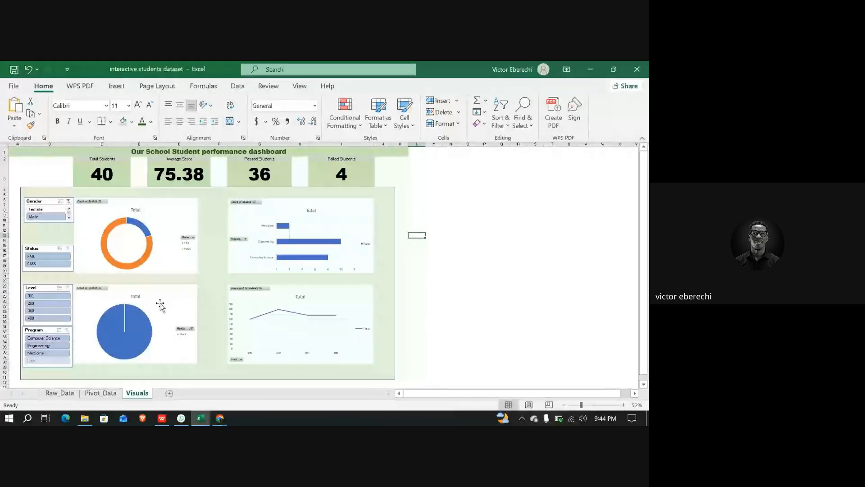
pyautogui.moveTo(138, 335)
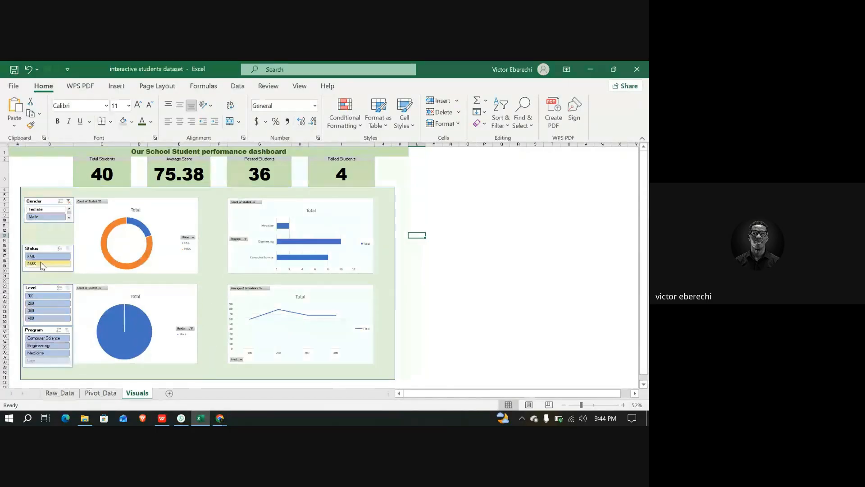
# Clear the gender filter and filter the dashboard to Level 200 students in the Engineering program
pyautogui.click(38, 209)
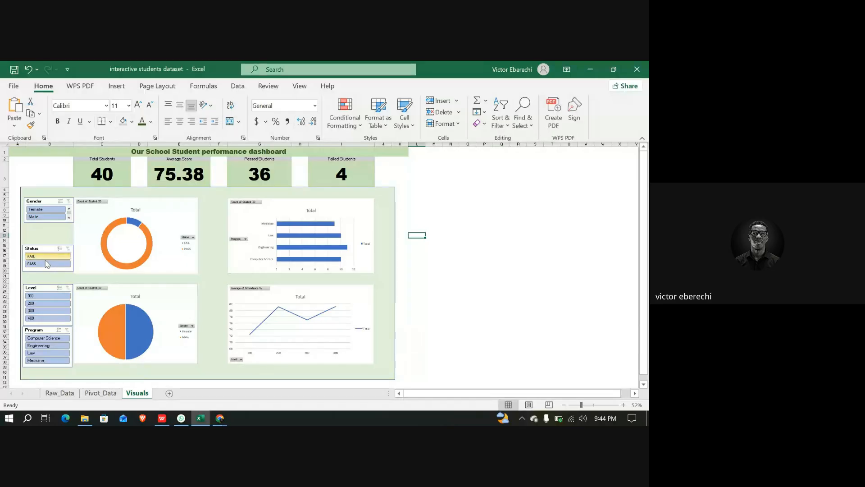
pyautogui.click(49, 303)
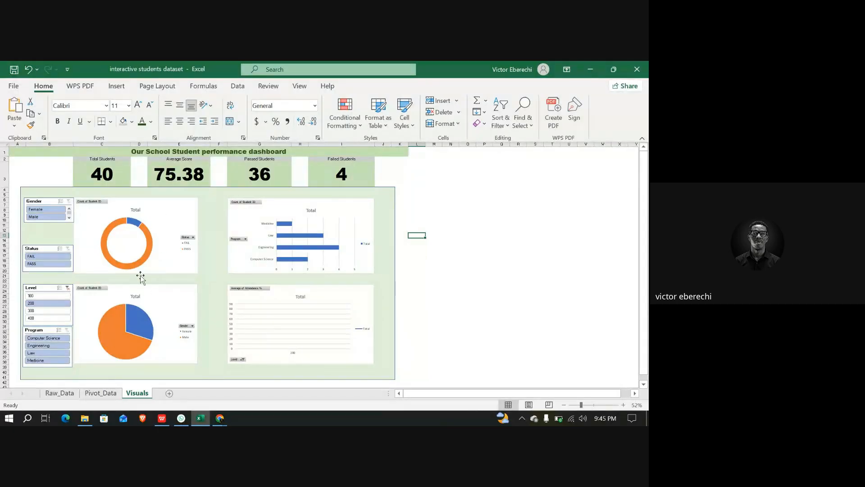
pyautogui.click(48, 346)
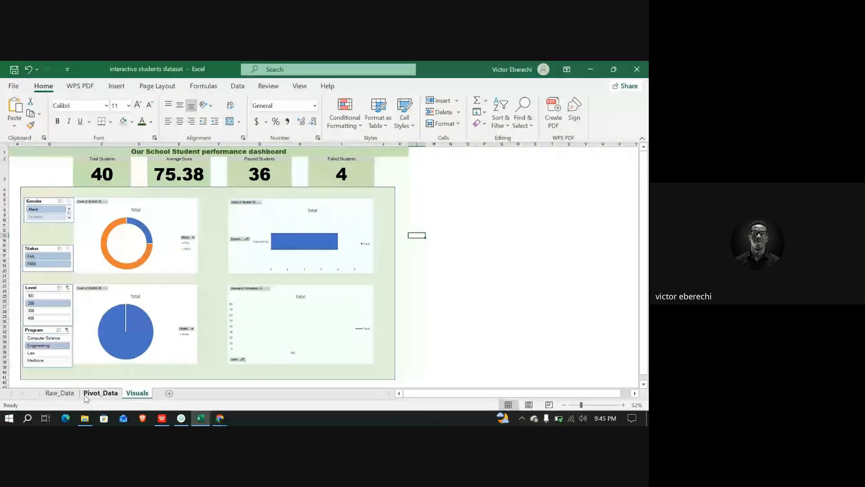
# Select the Total Students figure cell and turn on the formula bar to show its formula
pyautogui.click(111, 170)
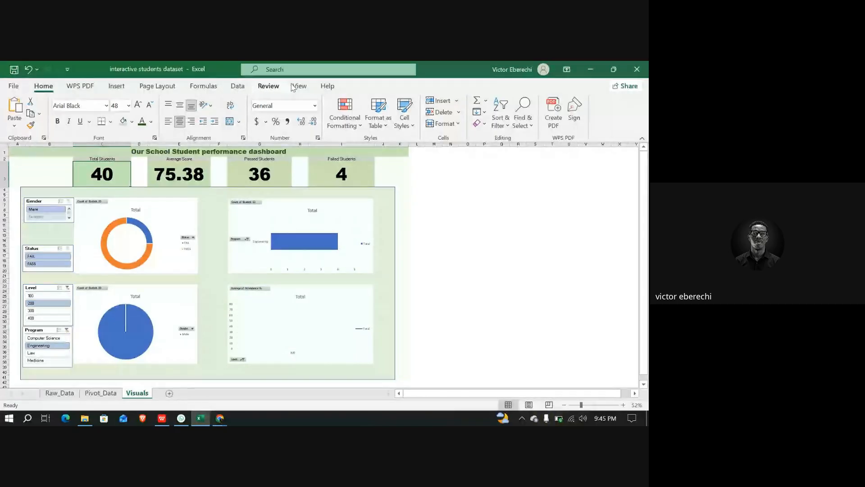
pyautogui.click(300, 85)
pyautogui.click(152, 105)
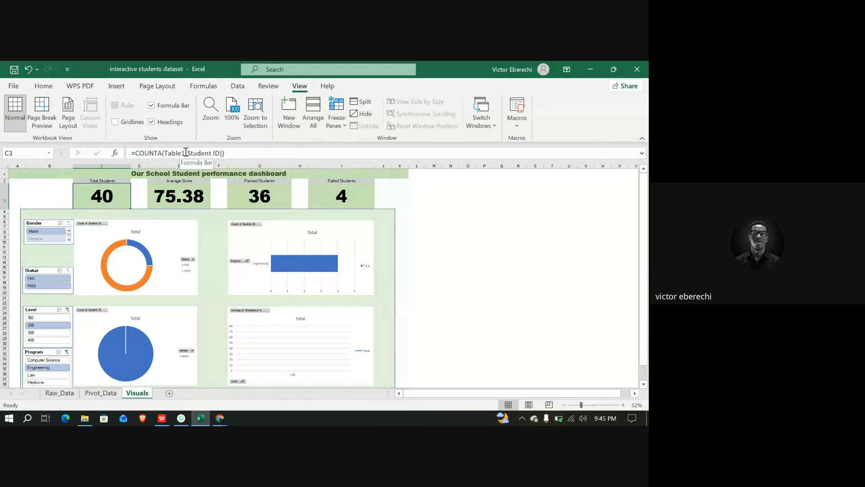
# Scroll through the Raw_Data table to its last row, then return to the Visuals sheet
pyautogui.click(63, 395)
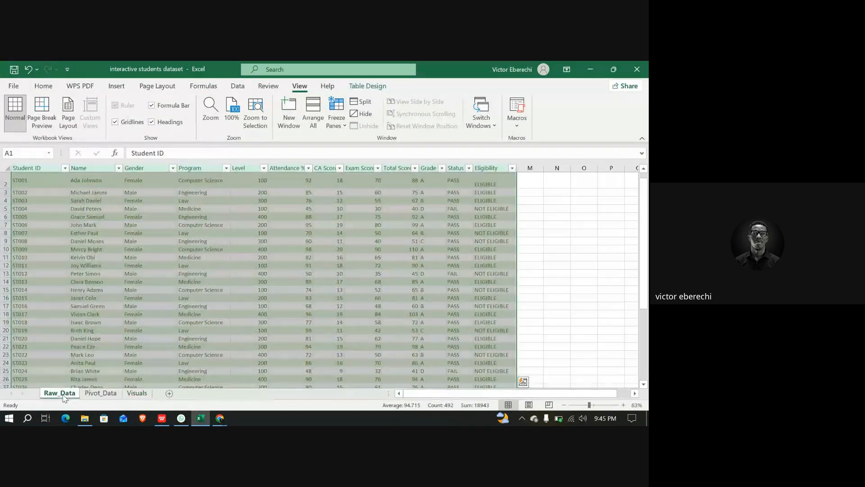
pyautogui.scroll(-5, 147, 320)
pyautogui.scroll(-7, 148, 322)
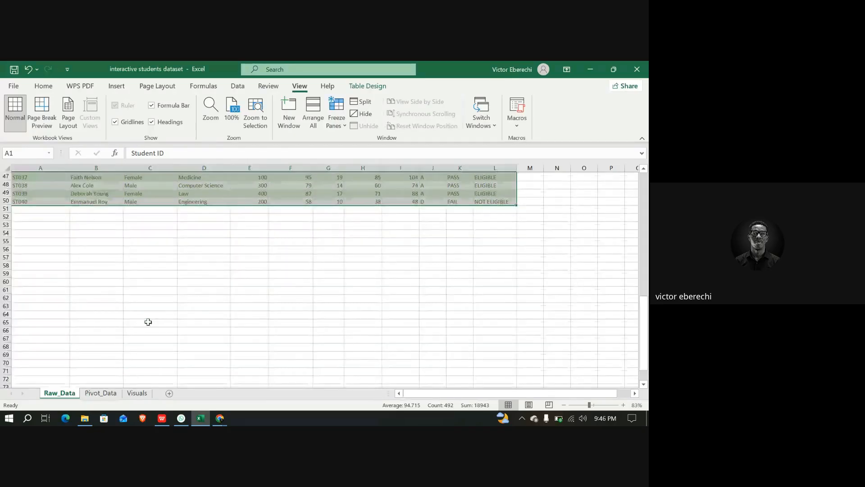
pyautogui.scroll(3, 149, 322)
pyautogui.click(140, 394)
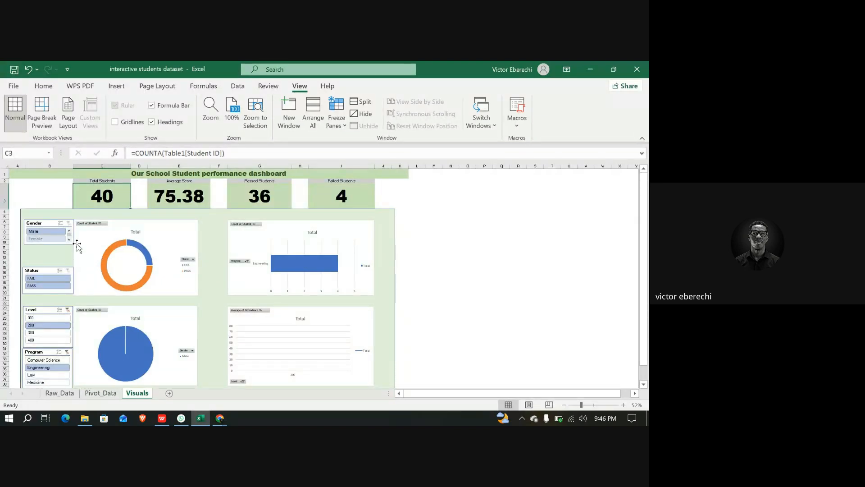
# Reselect all levels, programs and genders in the slicers so the dashboard shows the full dataset
pyautogui.click(53, 239)
pyautogui.click(42, 318)
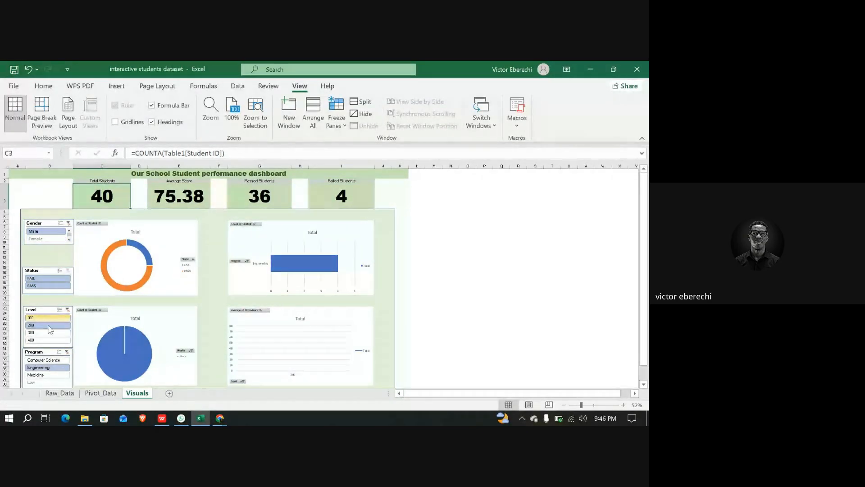
pyautogui.click(49, 333)
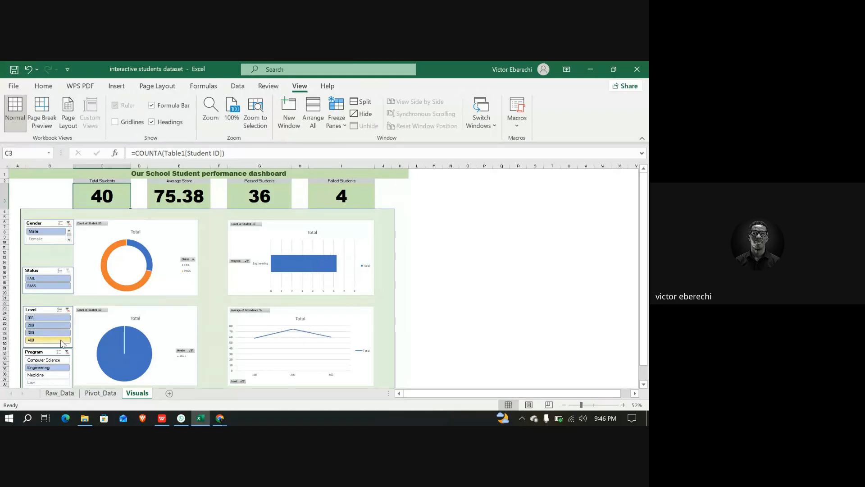
pyautogui.click(62, 341)
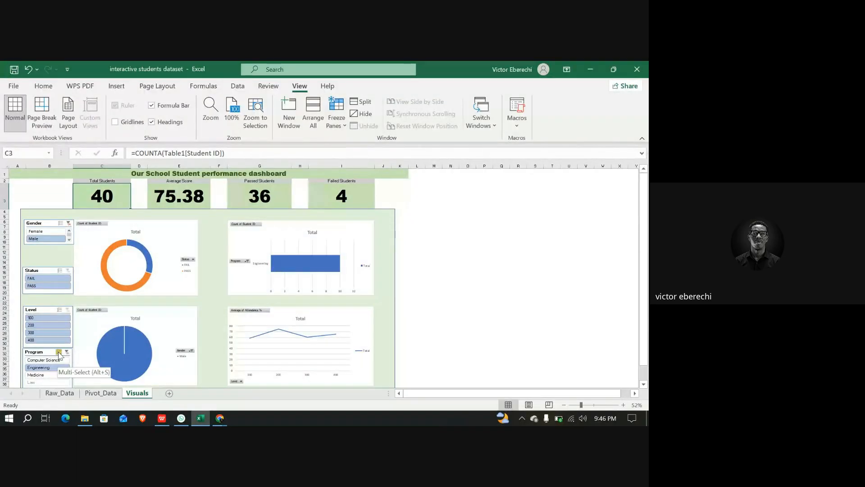
pyautogui.scroll(-1, 60, 354)
pyautogui.click(56, 345)
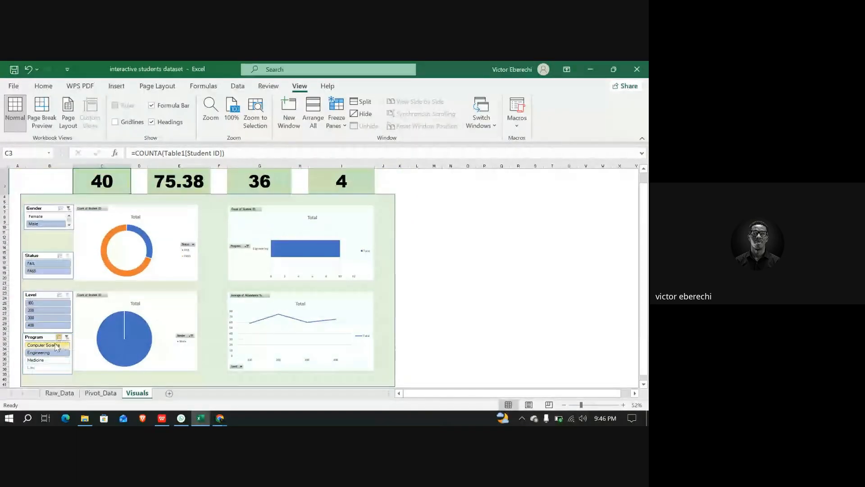
pyautogui.click(63, 361)
pyautogui.click(59, 360)
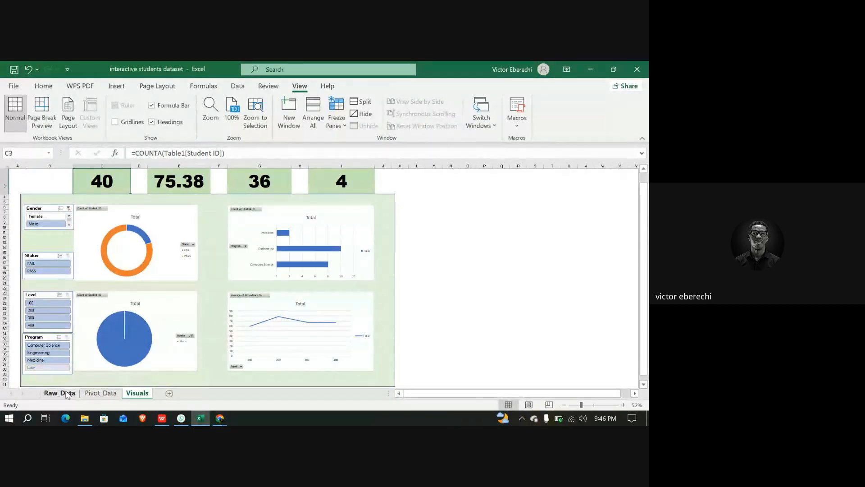
pyautogui.click(54, 367)
pyautogui.click(53, 368)
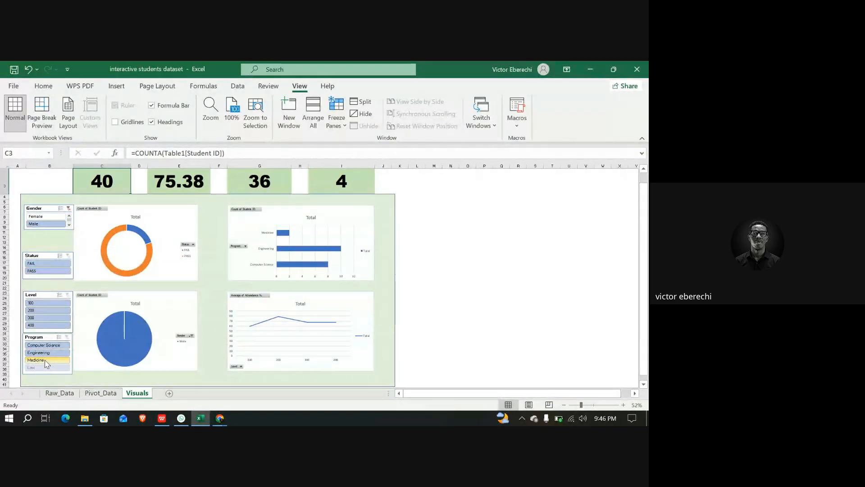
pyautogui.click(49, 220)
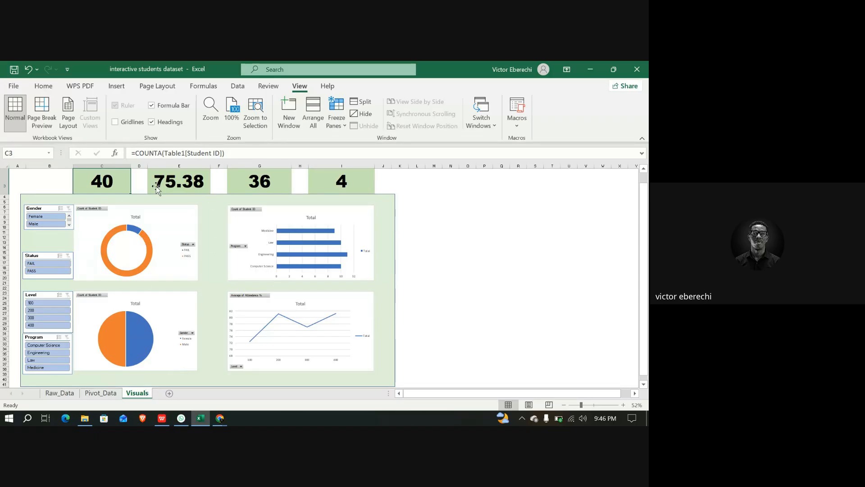
# Add a new record below the Raw_Data table with Student ID ST041
pyautogui.click(61, 393)
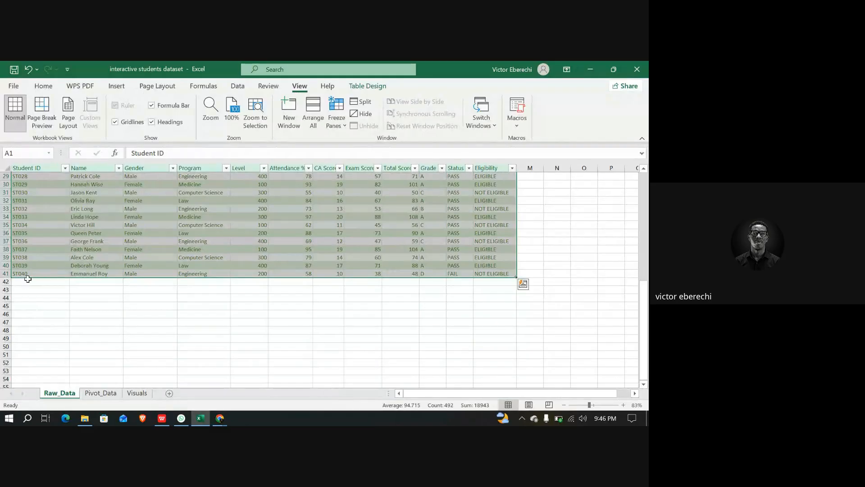
pyautogui.click(27, 281)
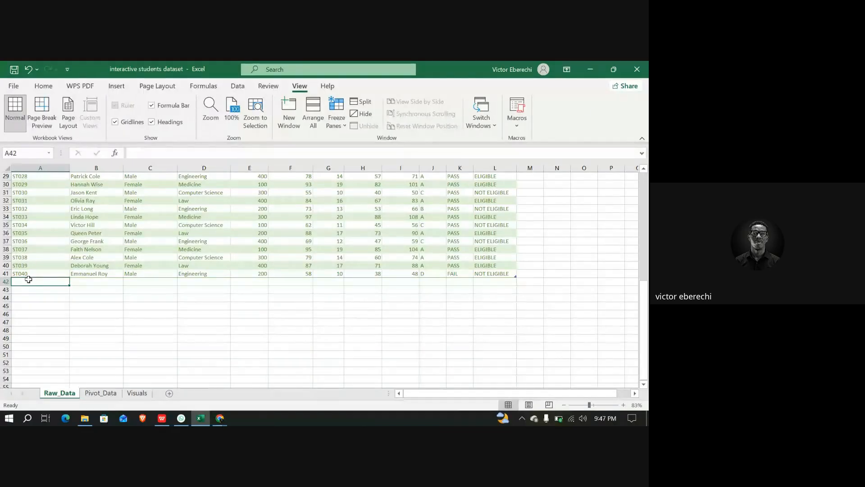
pyautogui.write('ST')
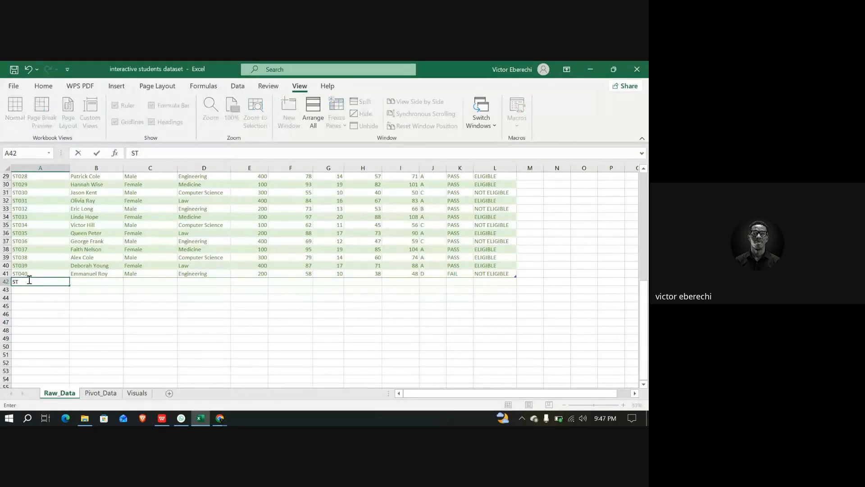
pyautogui.write('040')
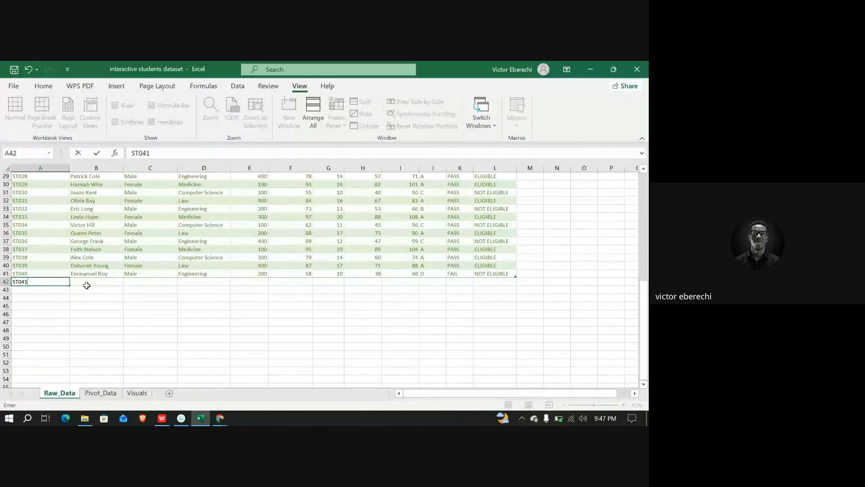
# Enter the new student's full name in the Name column of the new row
pyautogui.click(86, 286)
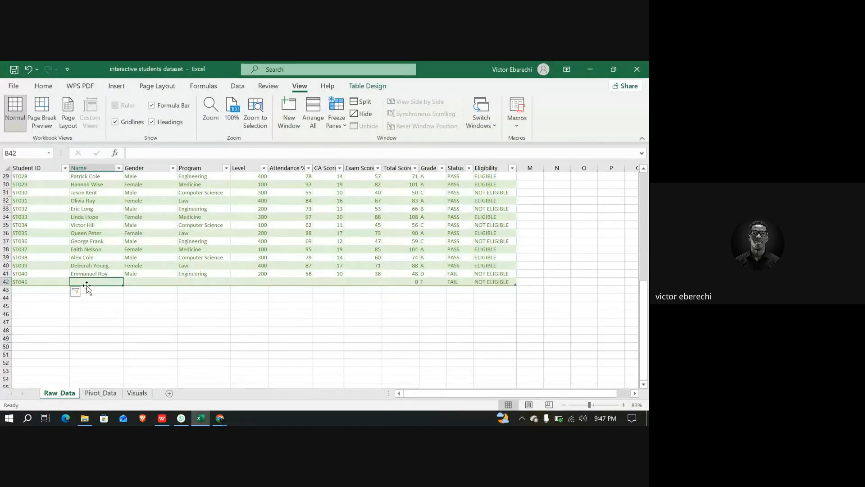
pyautogui.write('Pr')
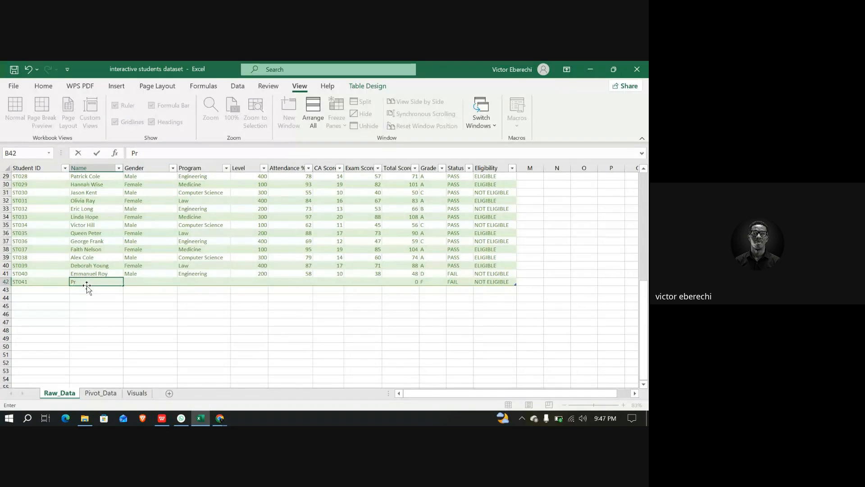
pyautogui.press('BackSpace')
pyautogui.press('BackSpace')
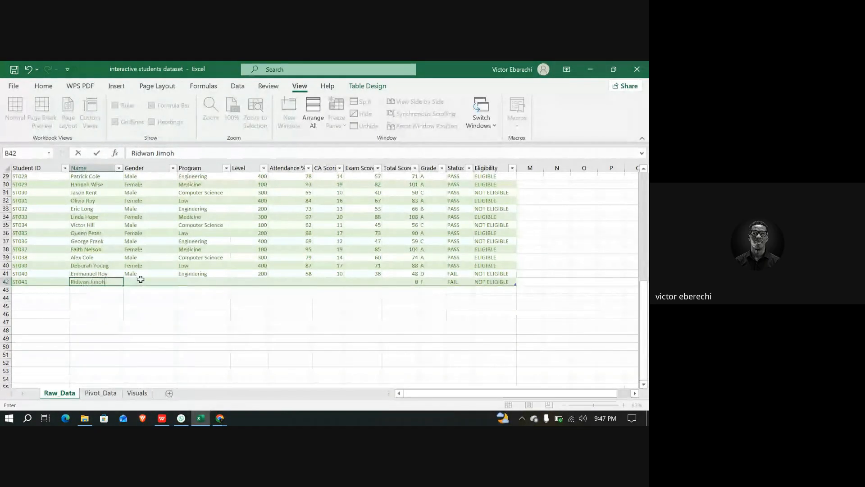
pyautogui.press('Tab')
# Set the new student's Gender to Male and Program to Engineering
pyautogui.write('M')
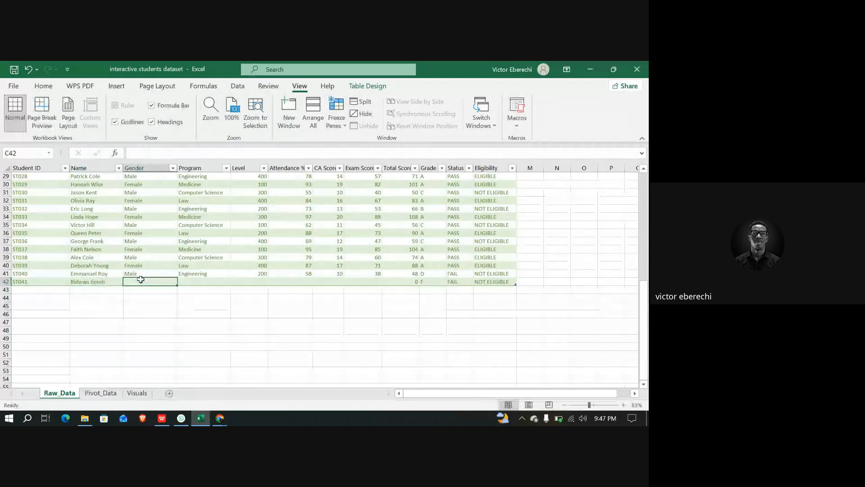
pyautogui.click(195, 282)
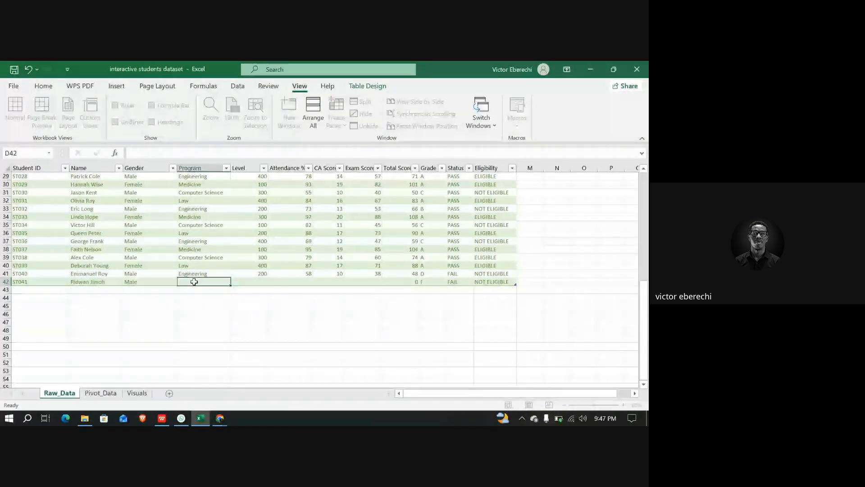
pyautogui.write('Engineering')
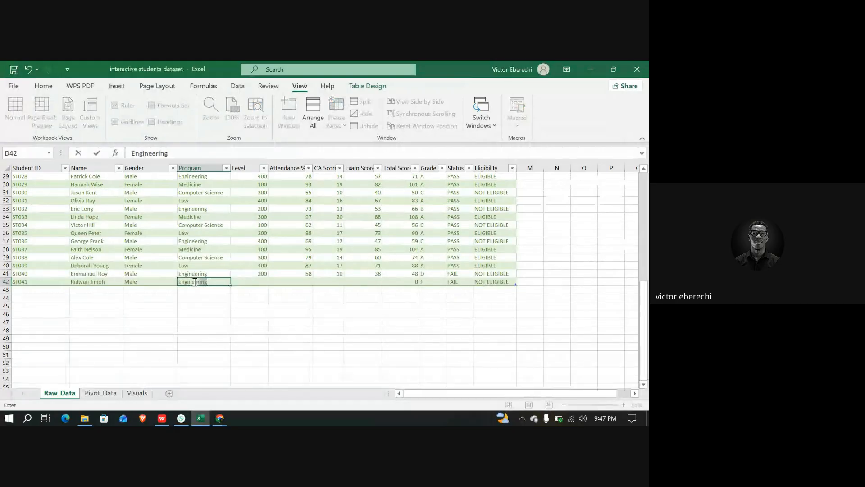
pyautogui.press('Tab')
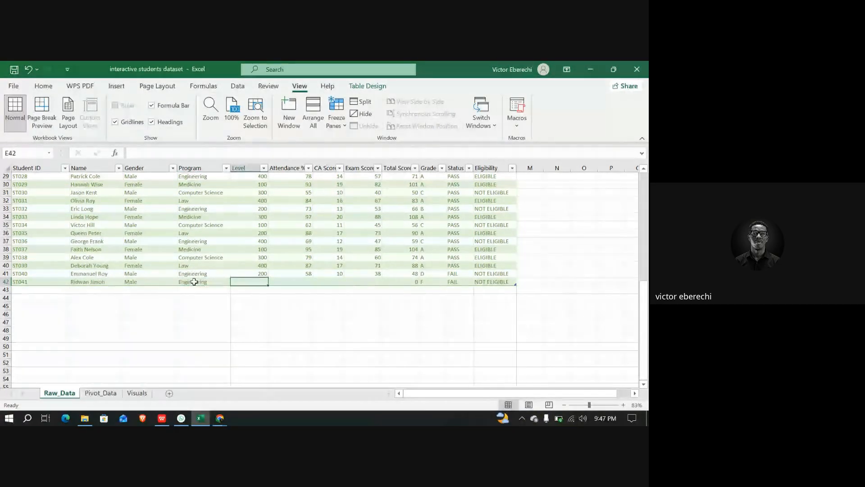
# Fill in the new student's Level 300, Attendance % 94, CA Score 20 and Exam Score 45
pyautogui.write('300')
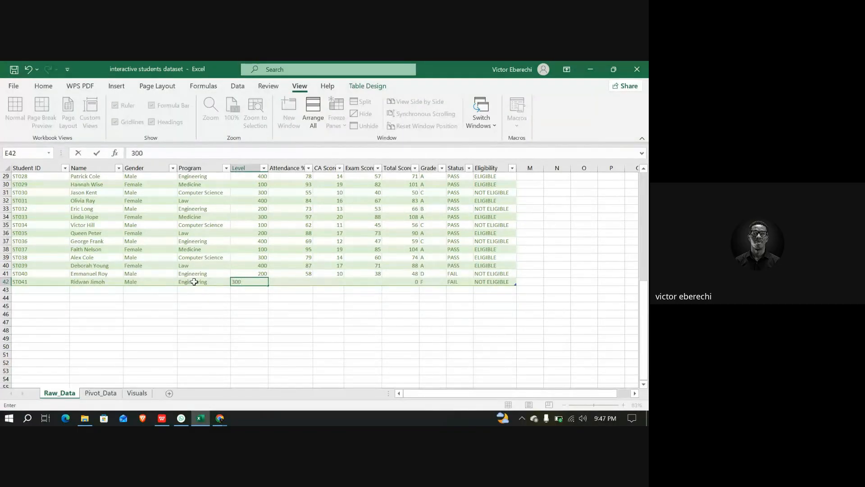
pyautogui.press('Tab')
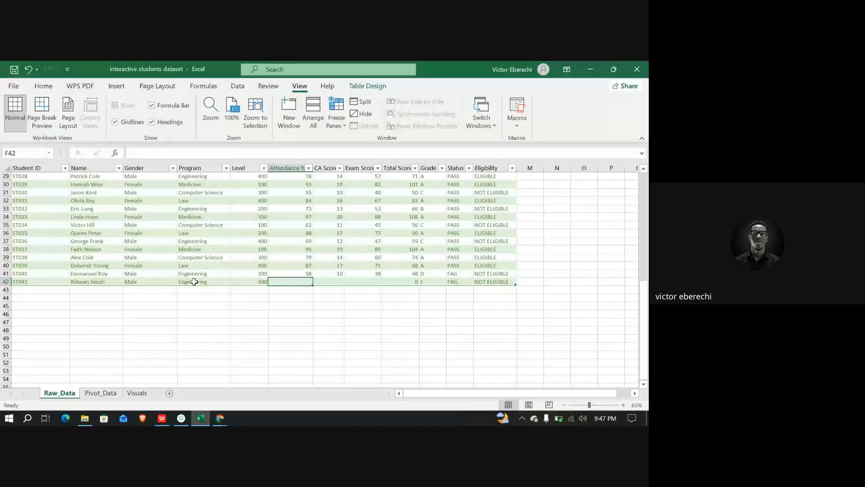
pyautogui.write('94')
pyautogui.press('Tab')
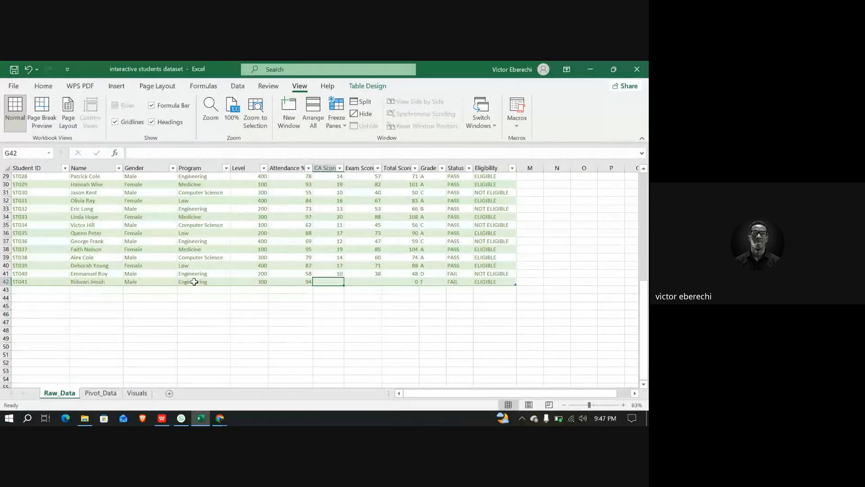
pyautogui.write('20')
pyautogui.press('Tab')
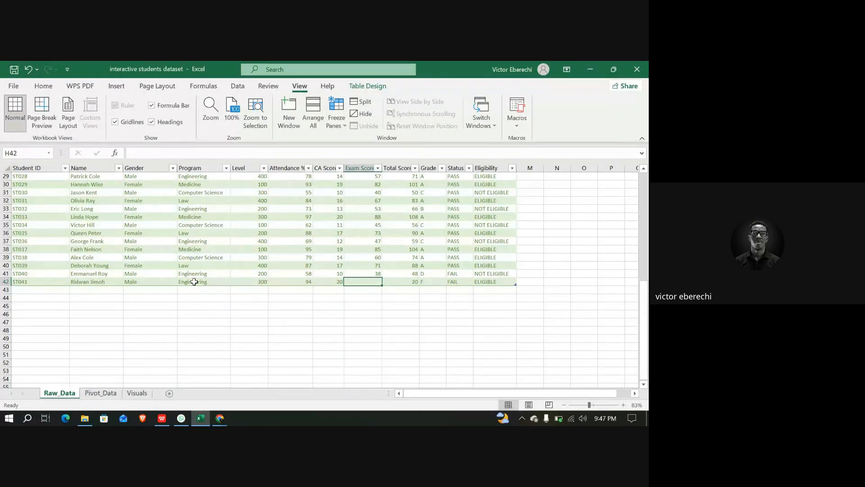
pyautogui.write('45')
pyautogui.press('Tab')
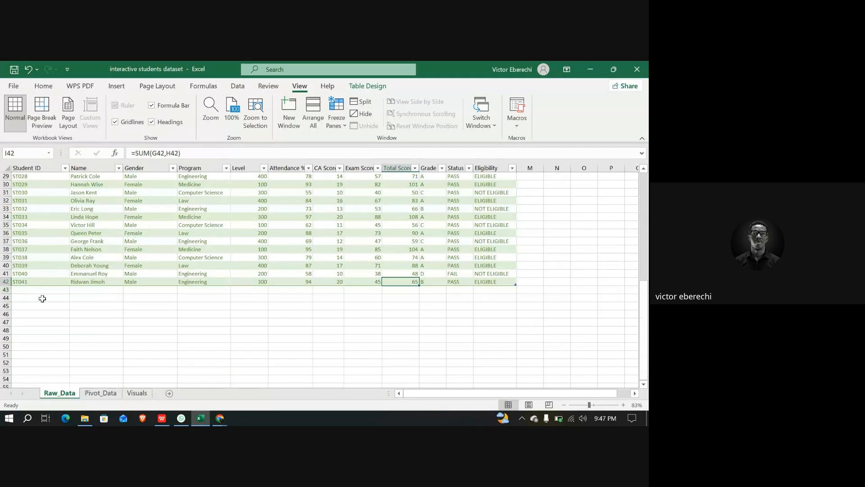
# Start another record below the table with Student ID ST042
pyautogui.click(24, 289)
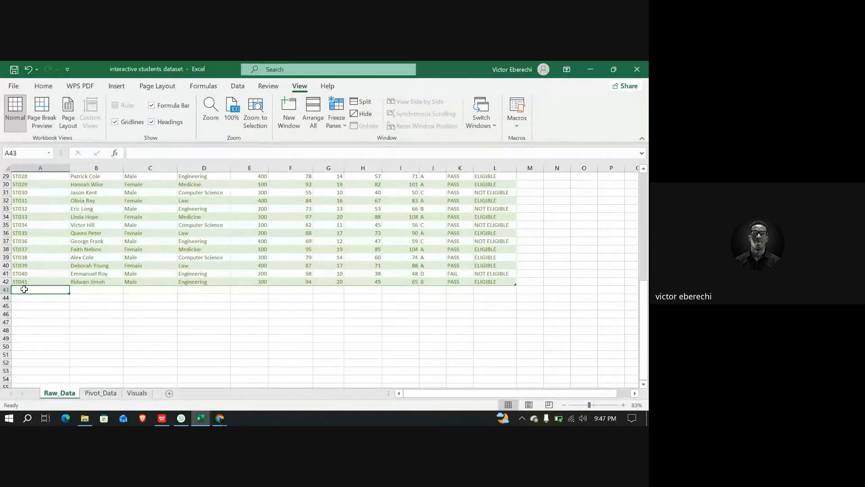
pyautogui.write('S')
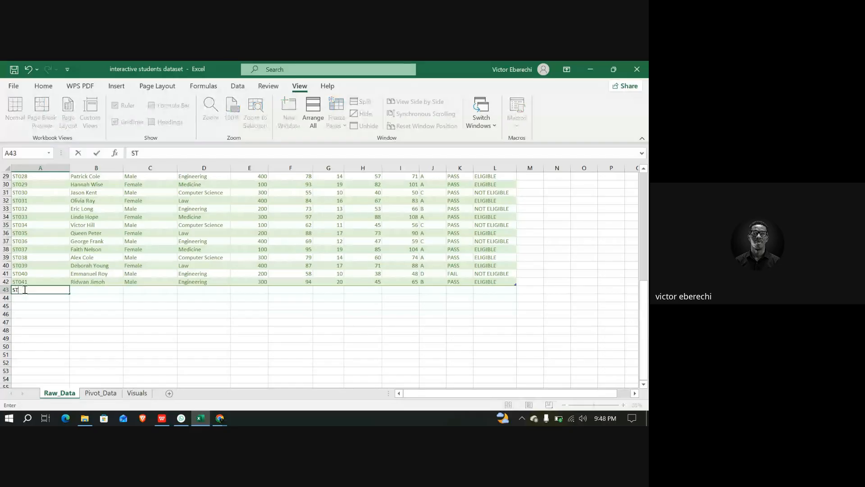
pyautogui.write('T042')
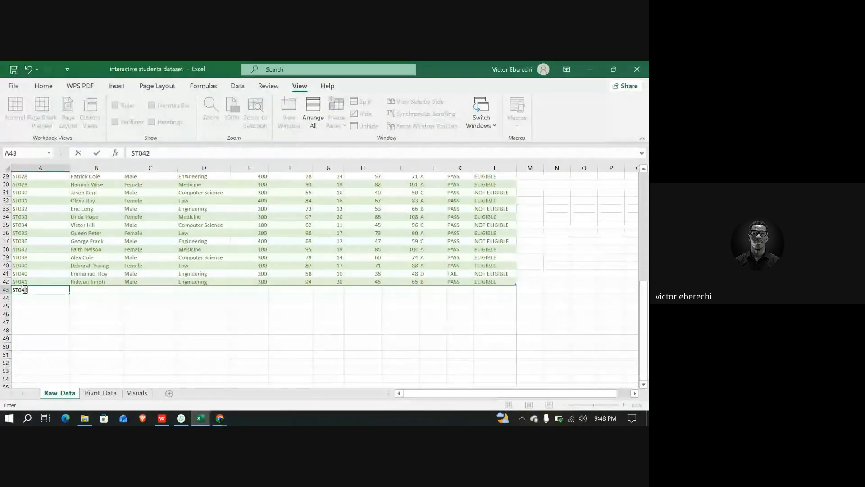
pyautogui.press('Tab')
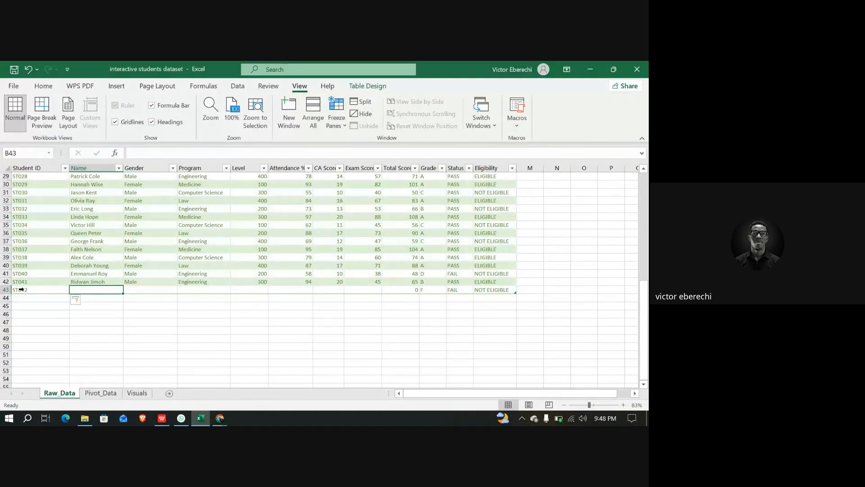
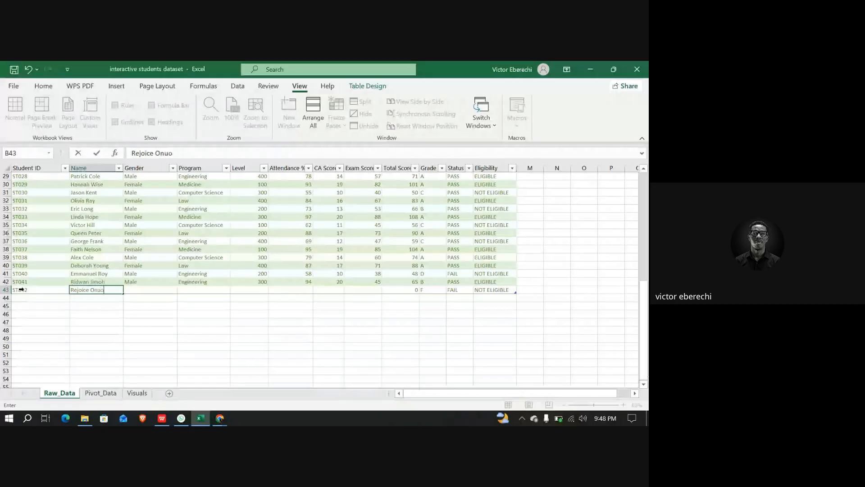
# Enter the second new student's full name in the Name column
pyautogui.press('Tab')
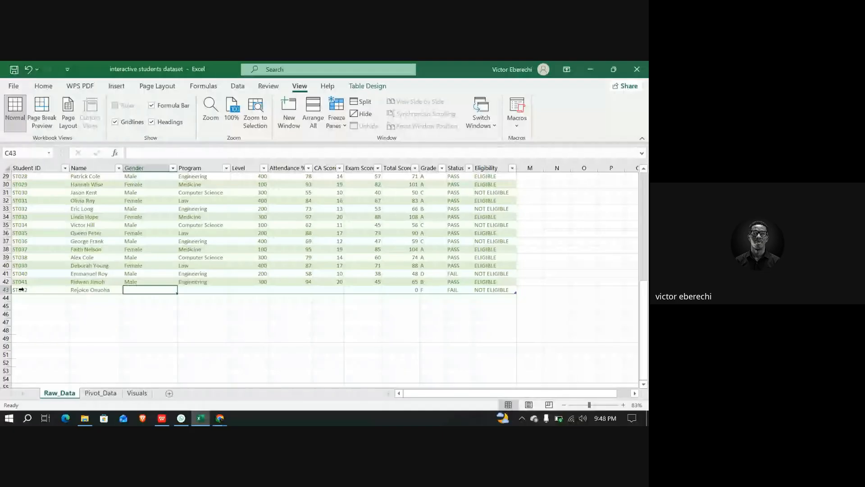
# Set the second new student's Gender to Female and Program to Law
pyautogui.write('Femael')
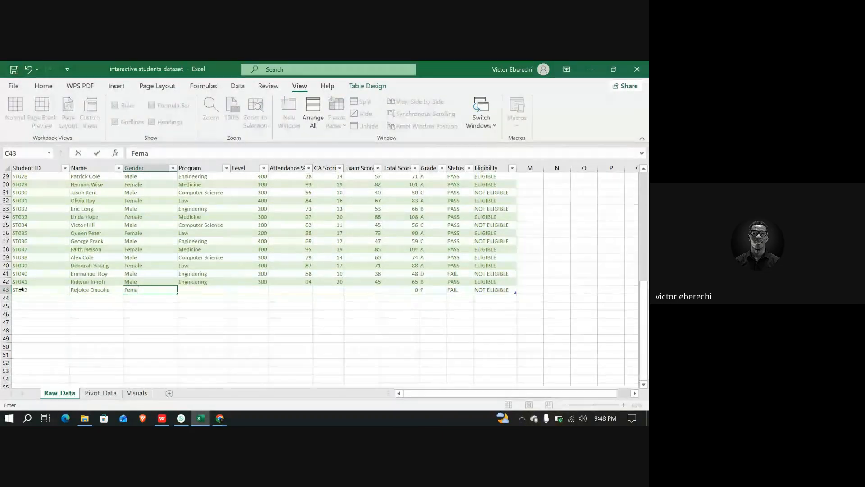
pyautogui.press('BackSpace')
pyautogui.press('BackSpace')
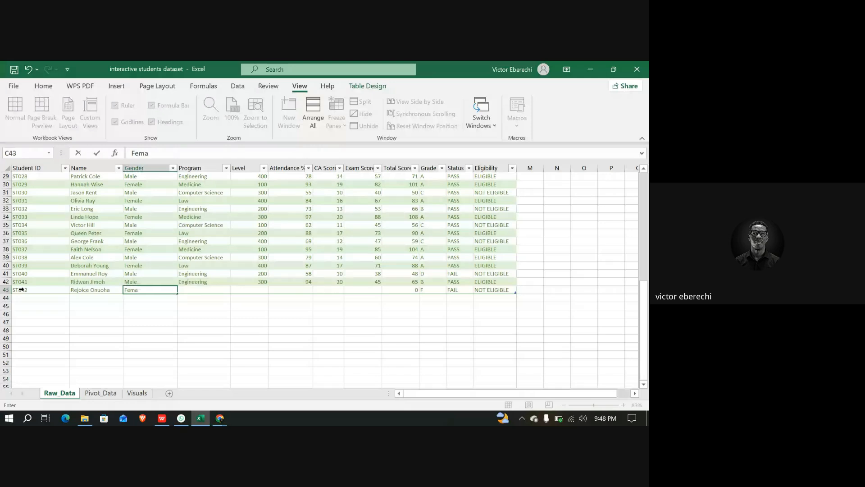
pyautogui.write('le')
pyautogui.click(194, 289)
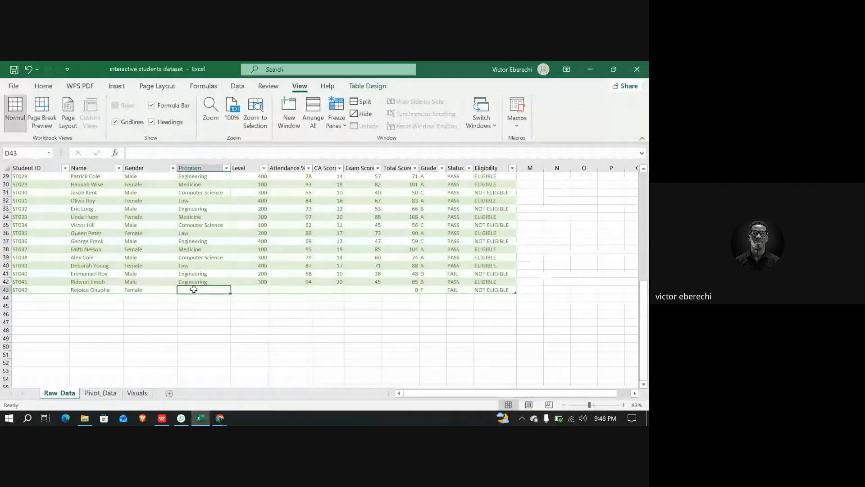
pyautogui.write('Law')
pyautogui.press('Tab')
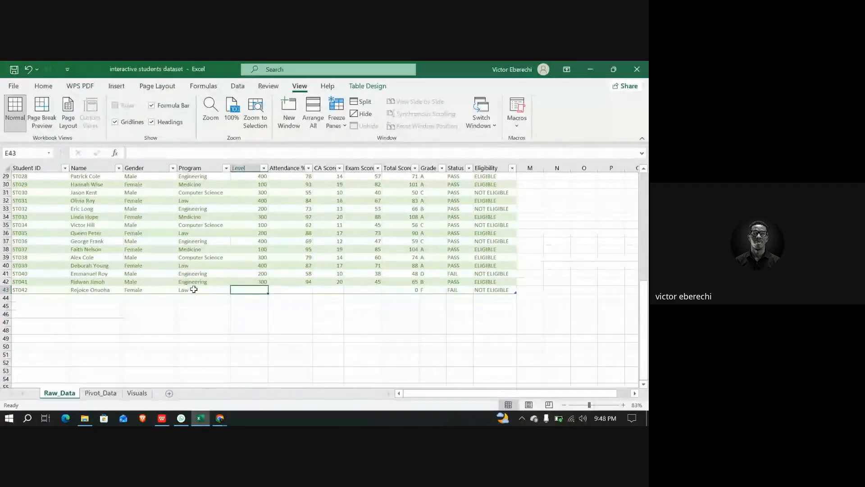
# Fill in Level 400, Attendance % 80, CA Score 10 and Exam Score 10 for the second new student
pyautogui.write('400')
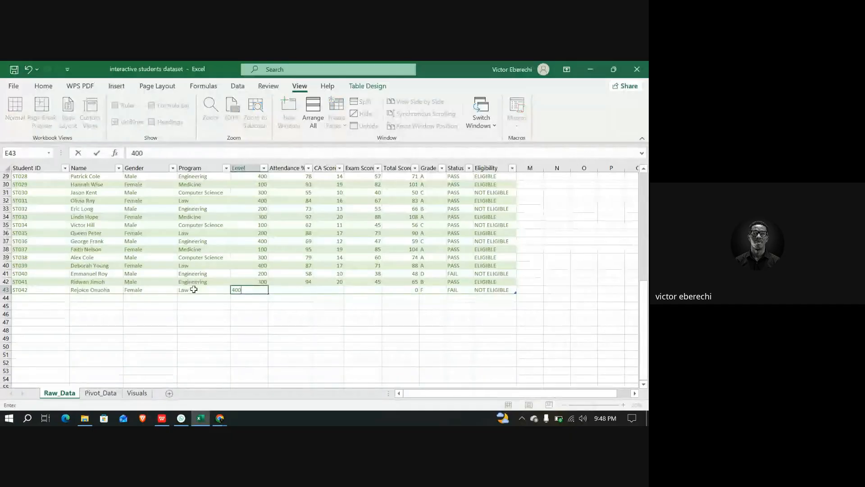
pyautogui.press('Tab')
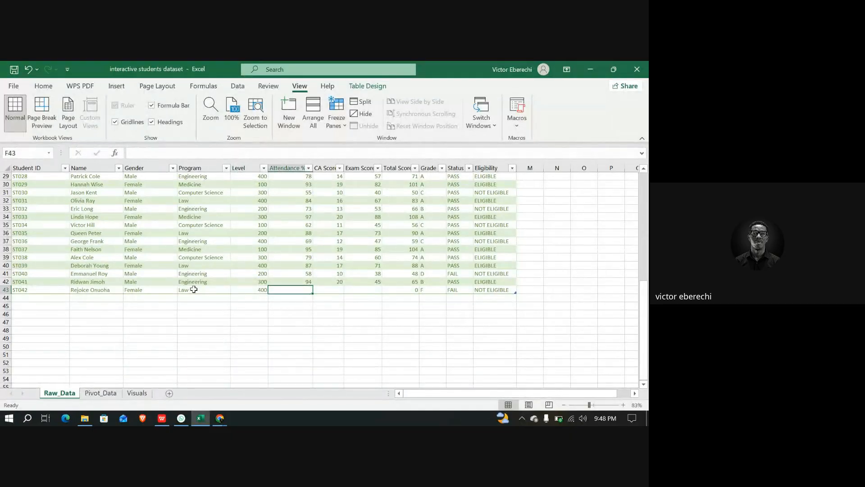
pyautogui.write('80')
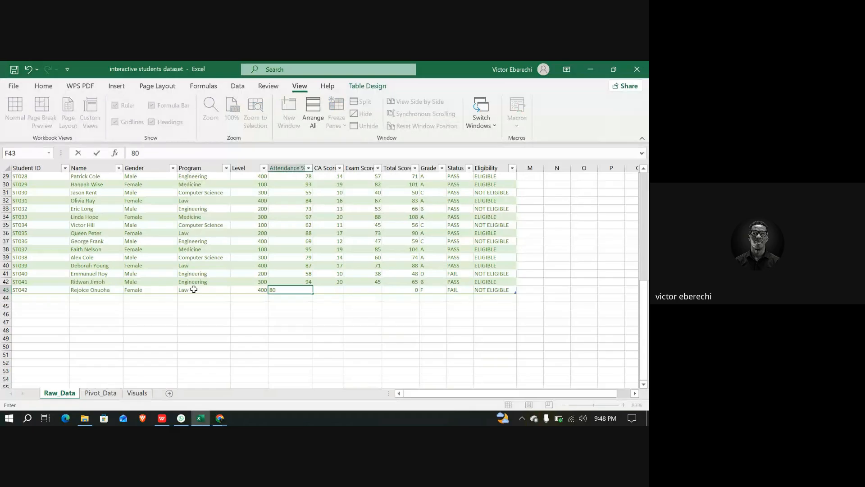
pyautogui.press('Tab')
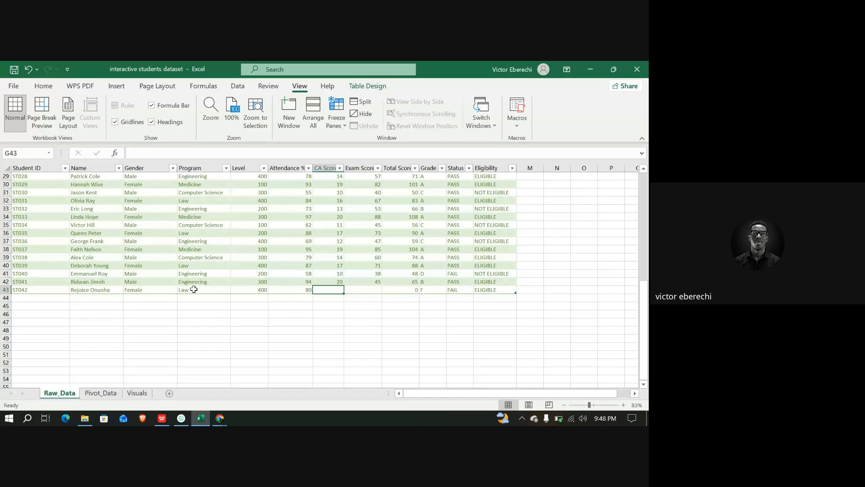
pyautogui.write('10')
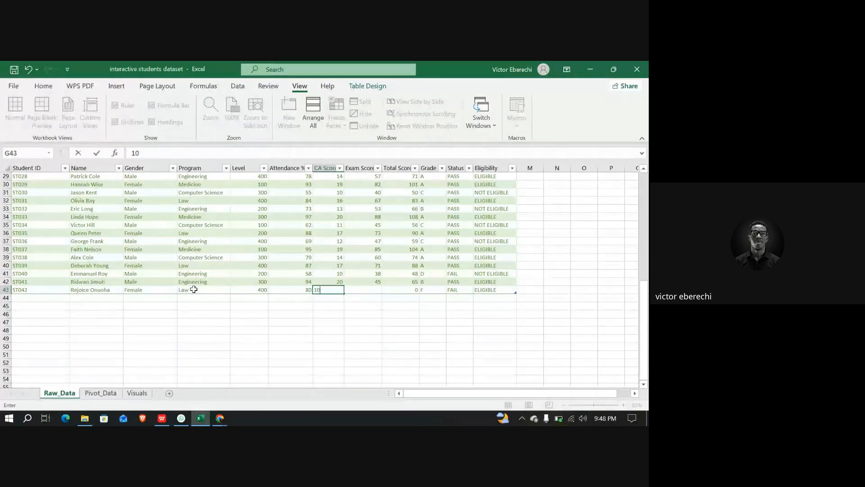
pyautogui.press('Tab')
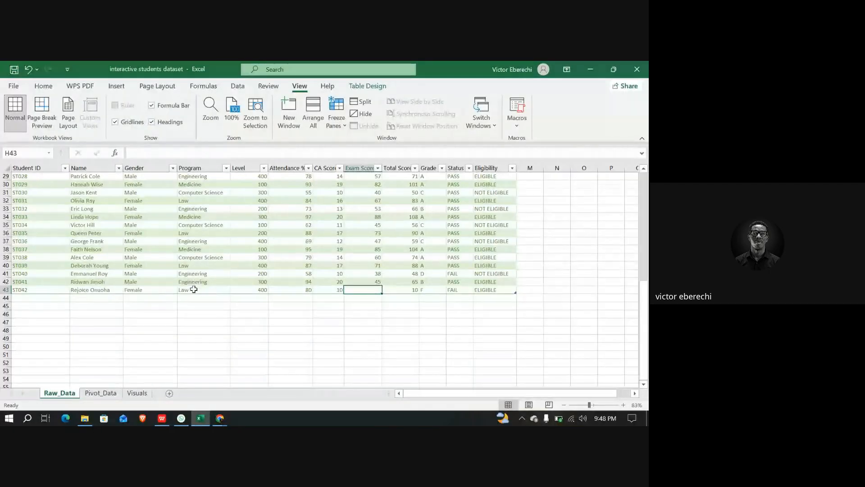
pyautogui.write('10')
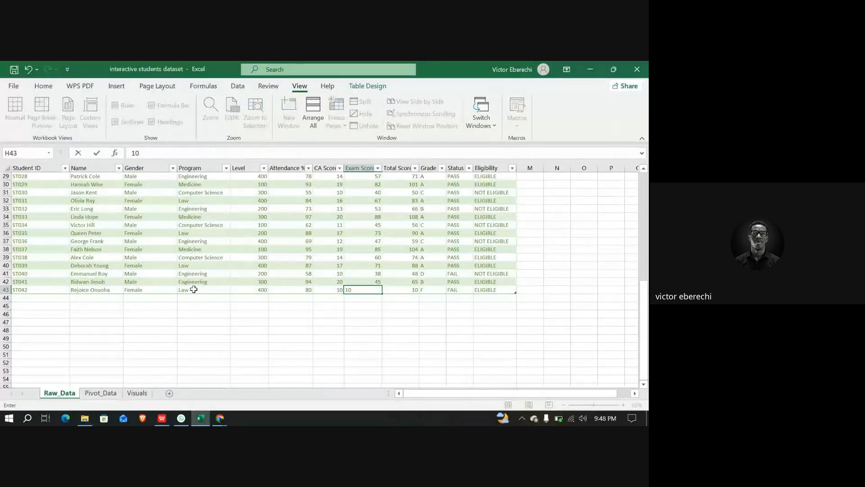
pyautogui.press('Tab')
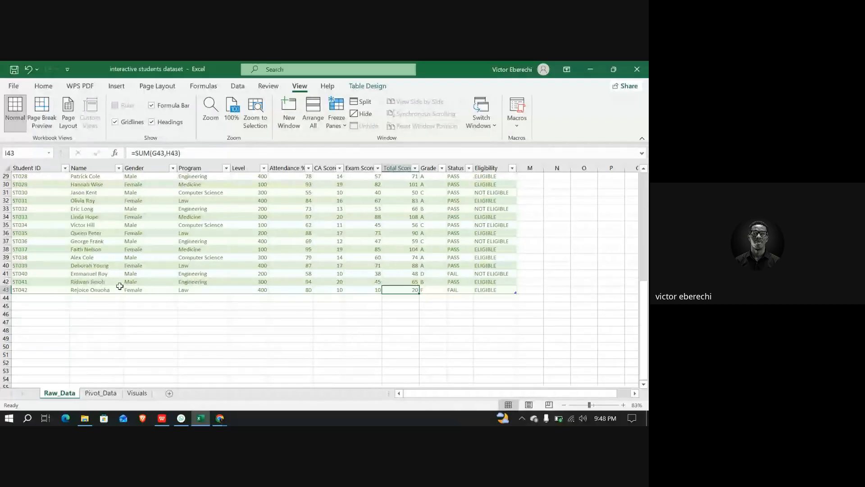
# Filter the dashboard's Gender slicer to Female, then reselect Male to show both genders
pyautogui.click(100, 393)
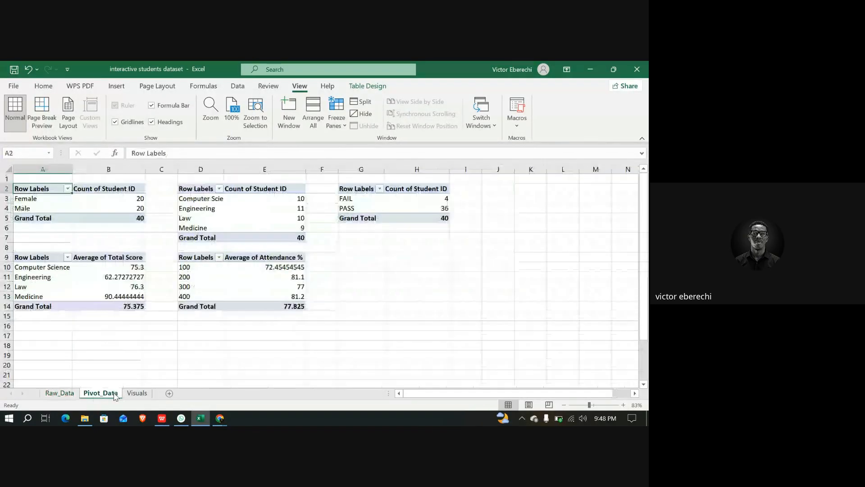
pyautogui.click(136, 393)
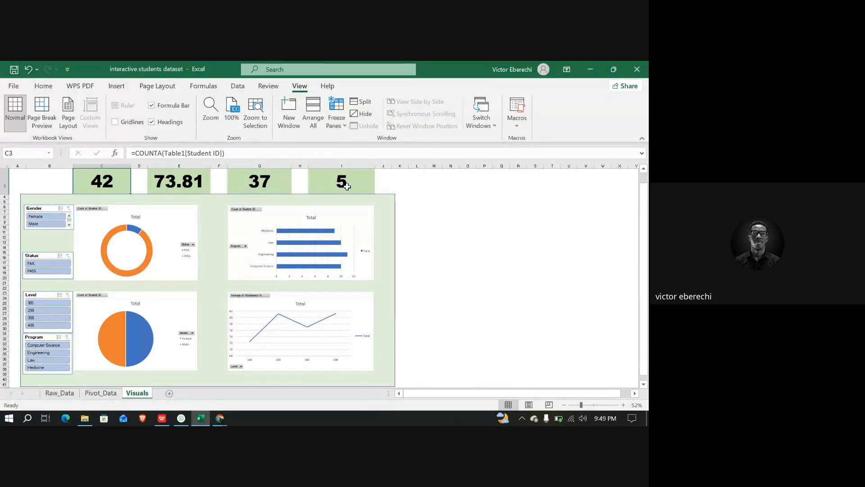
pyautogui.click(50, 218)
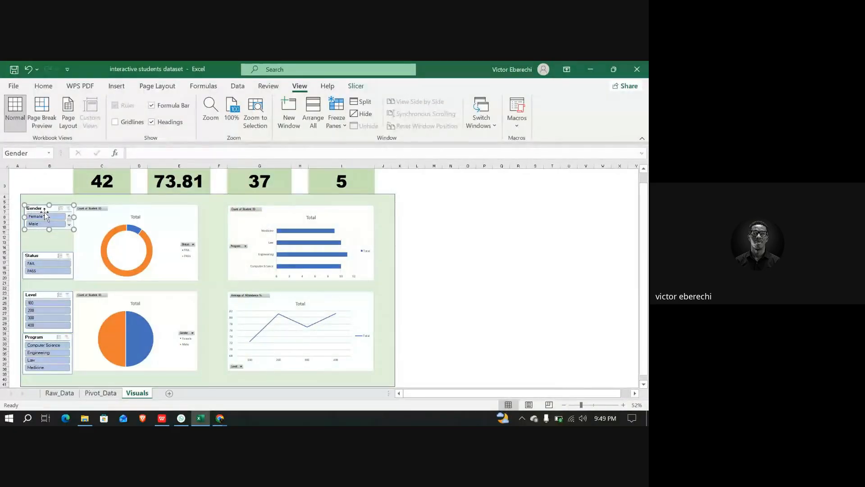
pyautogui.click(51, 218)
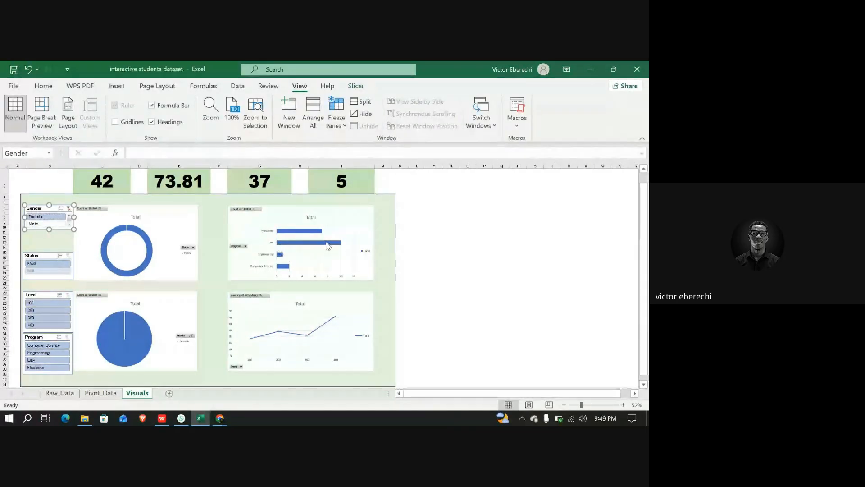
pyautogui.moveTo(340, 247)
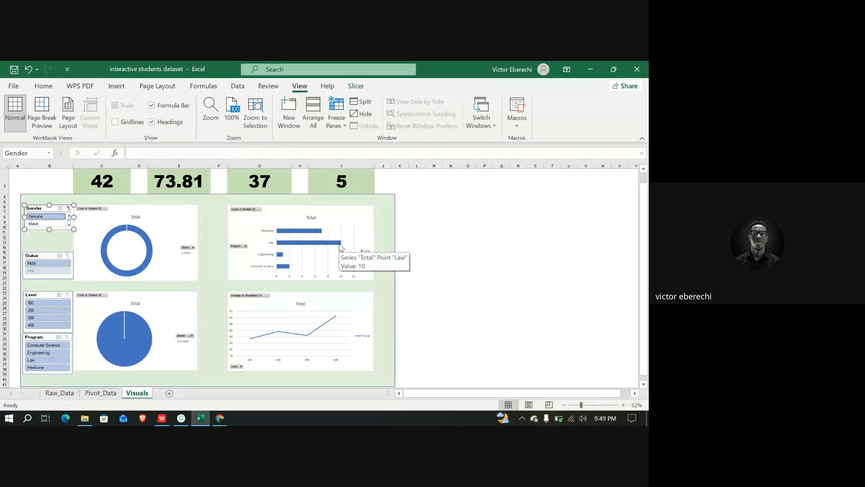
pyautogui.keyDown('ctrl'); pyautogui.click(36, 224); pyautogui.keyUp('ctrl')
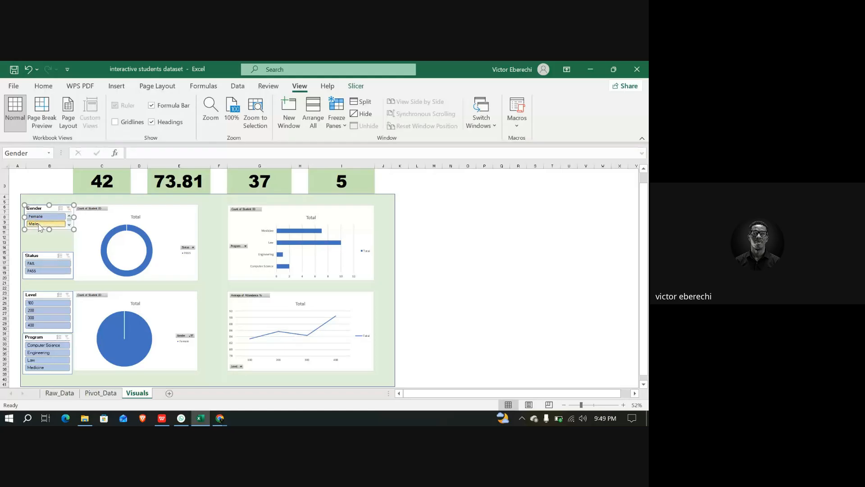
# Examine the raw data, dashboard and pivot table field list to check whether the new records are included
pyautogui.click(70, 395)
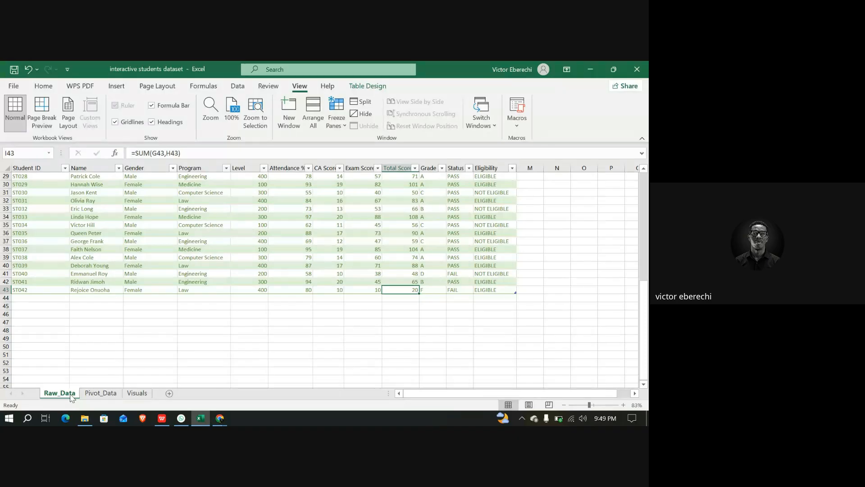
pyautogui.click(136, 393)
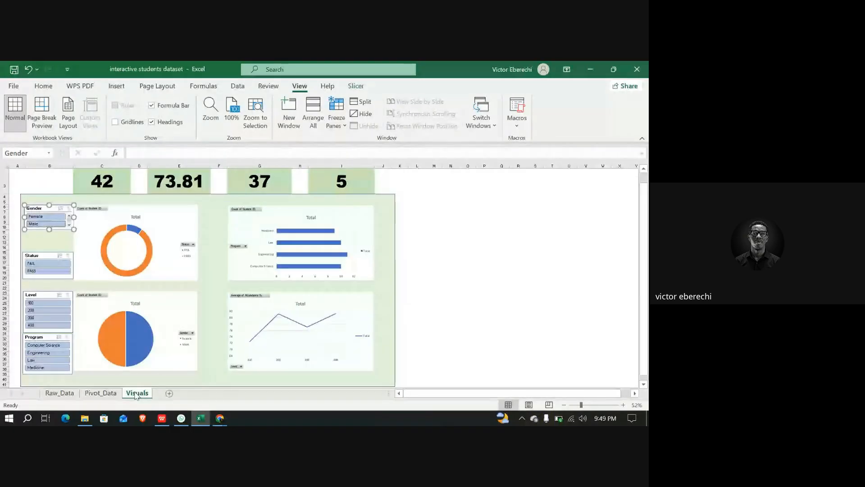
pyautogui.click(100, 393)
pyautogui.click(161, 335)
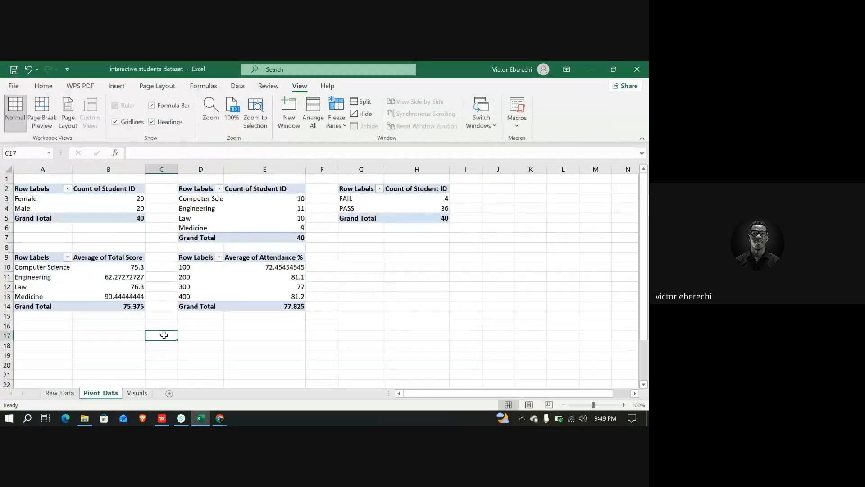
pyautogui.click(41, 188)
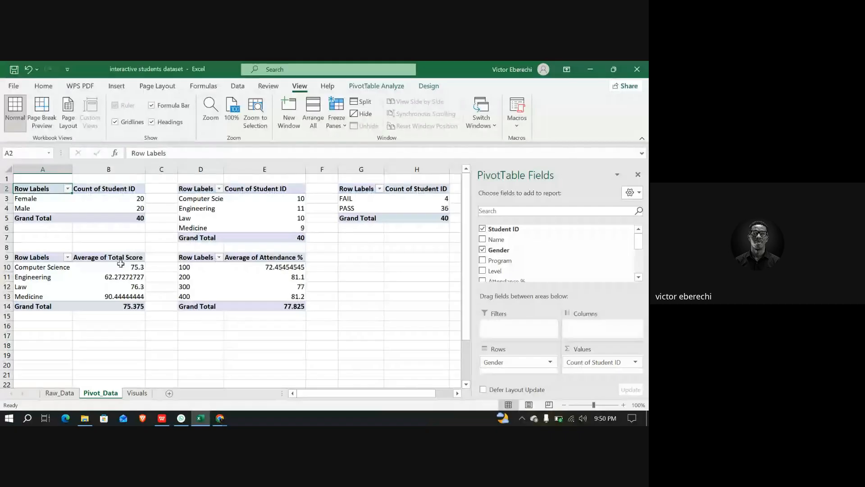
# Return to the raw data sheet and switch to the Google Meet call in the browser
pyautogui.click(53, 395)
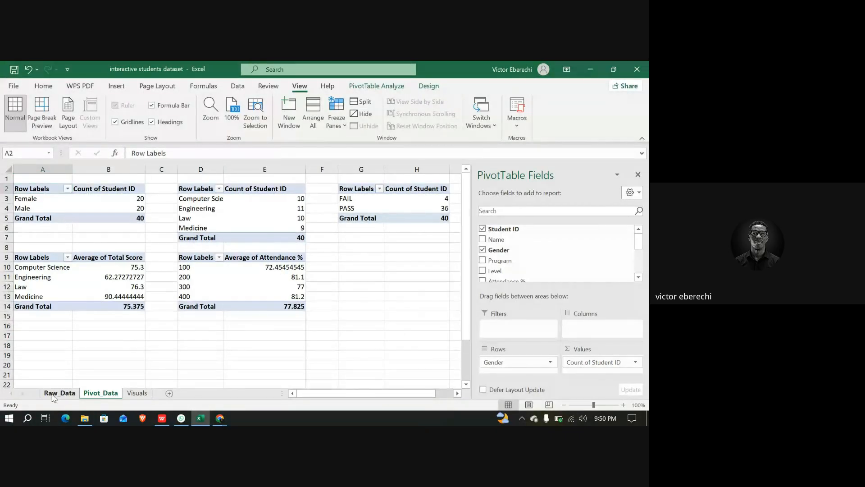
pyautogui.click(224, 422)
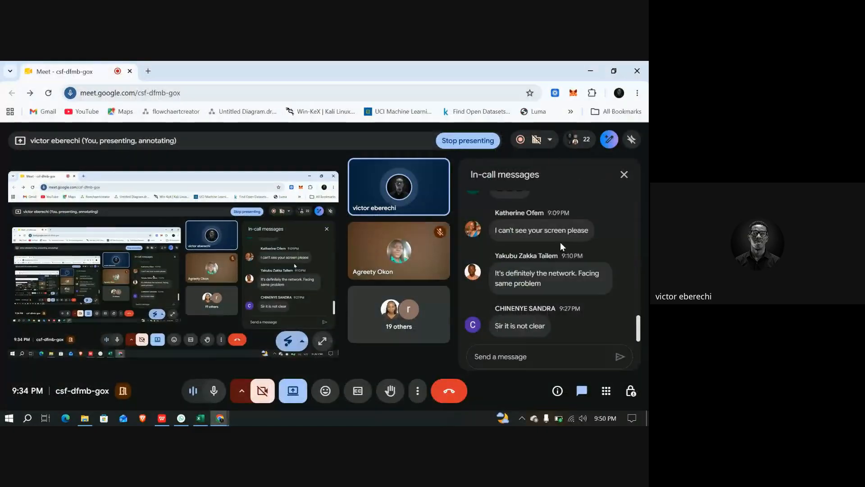
# Close the meeting's in-call messages panel and switch back to the Visuals dashboard sheet in Excel
pyautogui.click(626, 178)
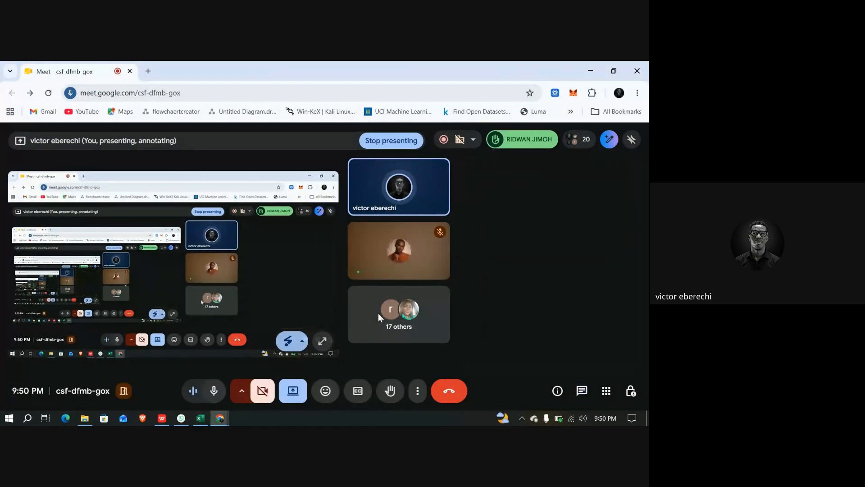
pyautogui.click(196, 424)
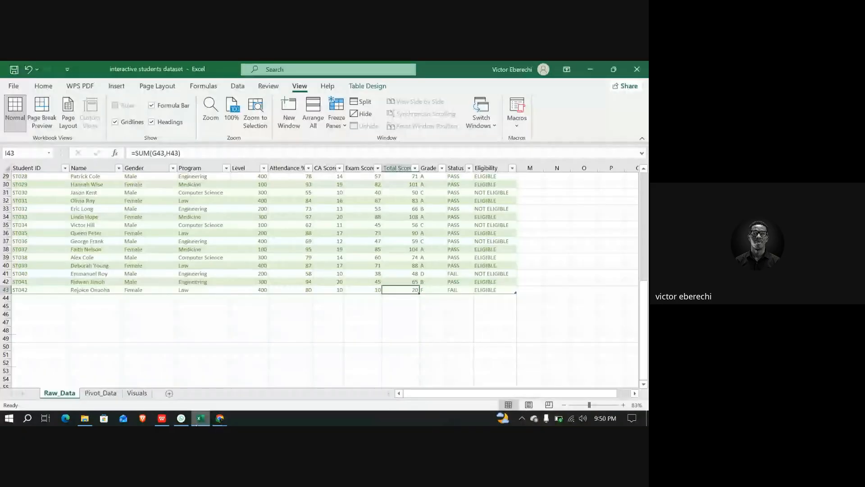
pyautogui.click(137, 393)
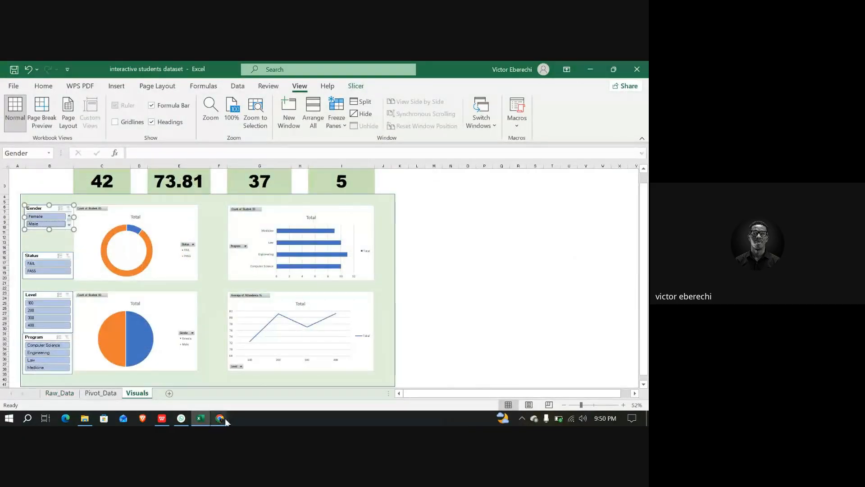
# Switch to the Google Meet call and change the presentation to share only the interactive students dataset Excel window
pyautogui.moveTo(222, 418)
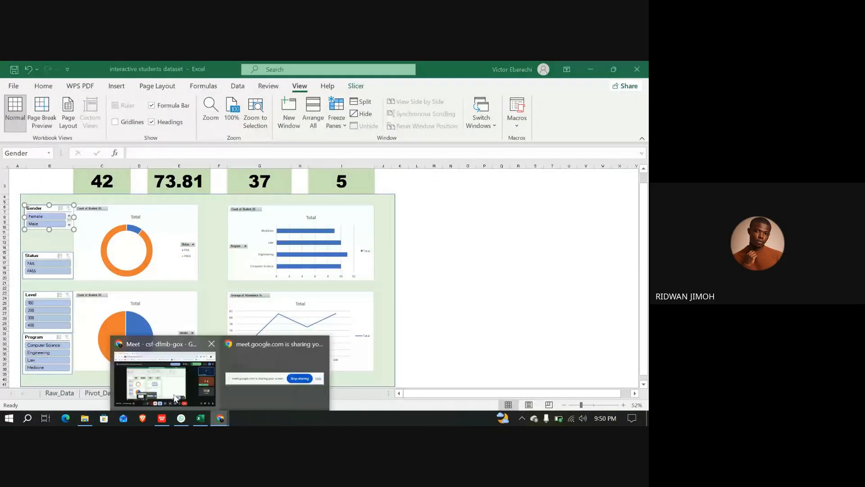
pyautogui.click(176, 398)
pyautogui.click(293, 391)
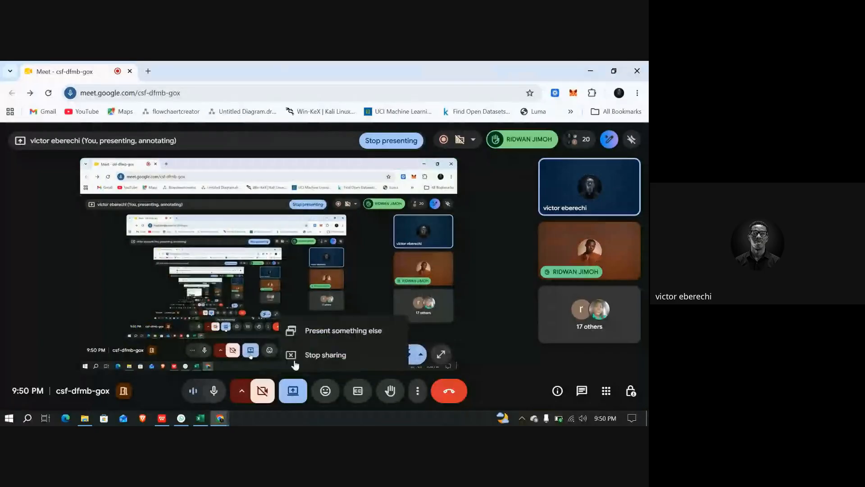
pyautogui.click(322, 332)
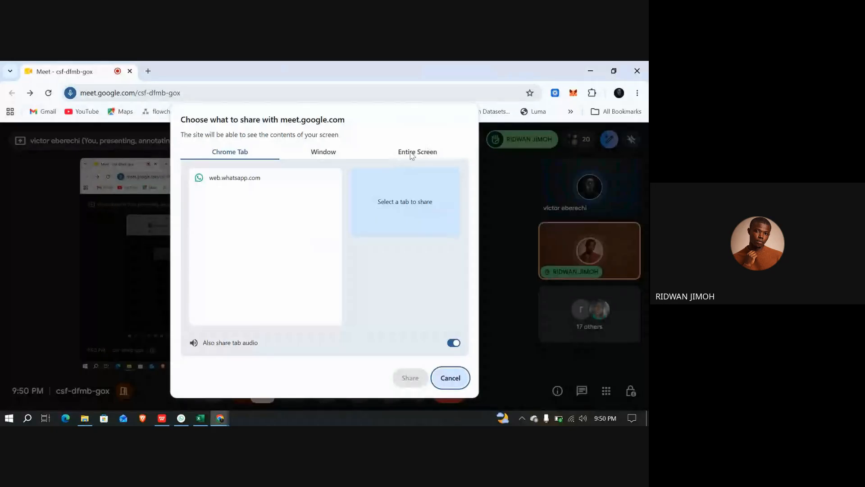
pyautogui.click(393, 152)
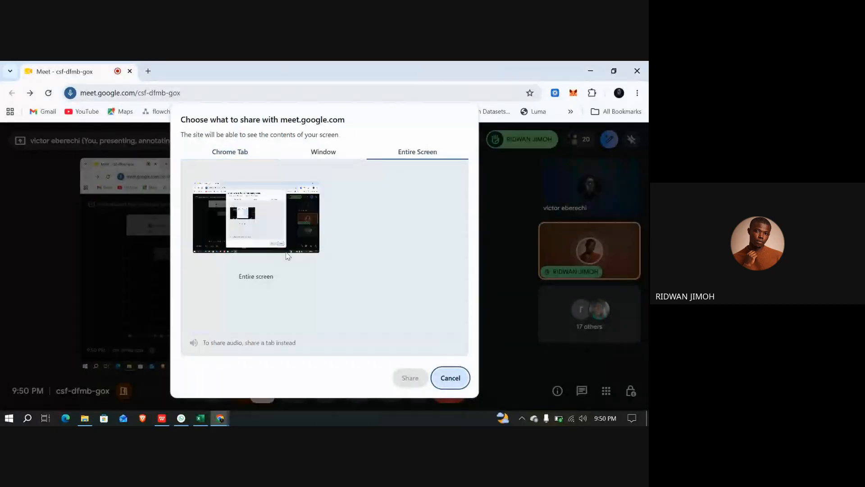
pyautogui.click(323, 151)
pyautogui.click(324, 208)
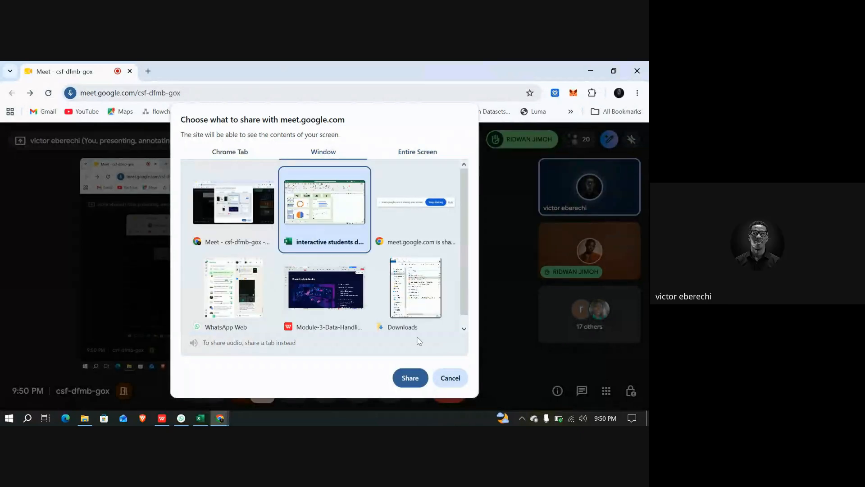
pyautogui.click(411, 378)
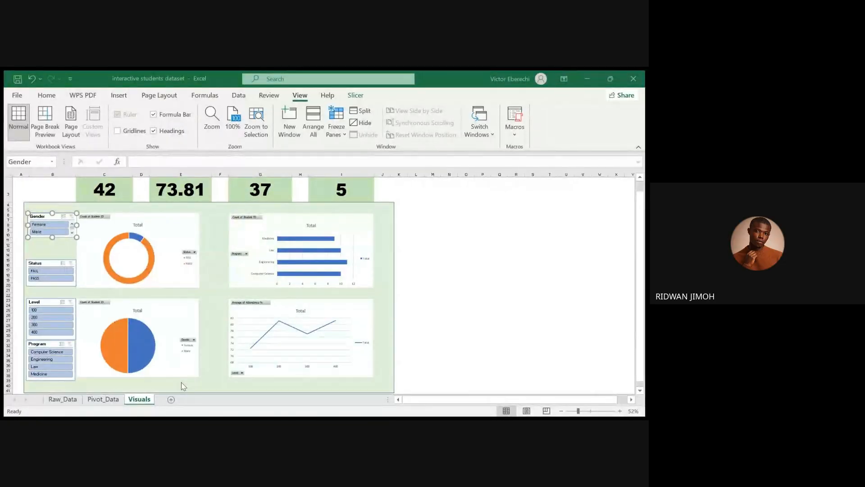
# Review the dashboard's headline figures, then scroll through the student records on the raw data sheet
pyautogui.click(203, 422)
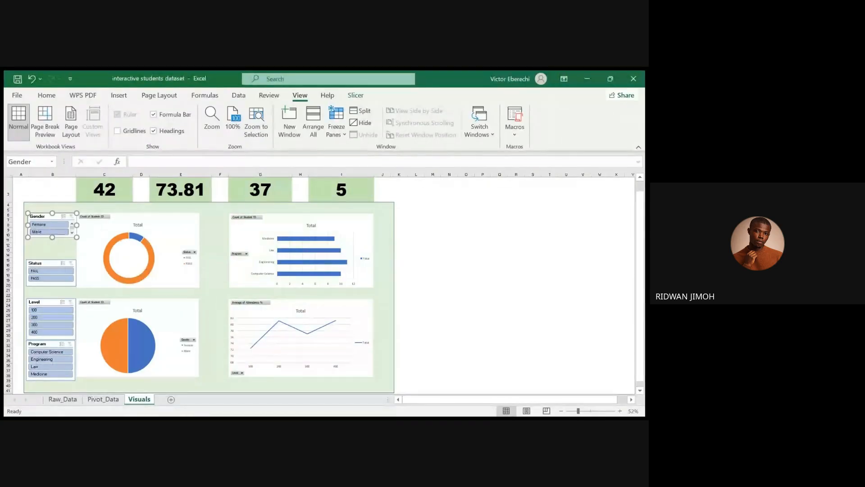
pyautogui.scroll(2, 193, 366)
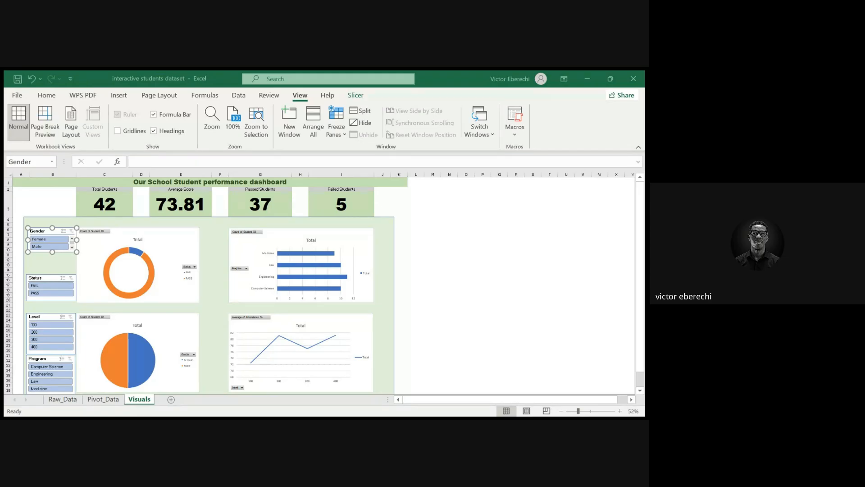
pyautogui.click(62, 399)
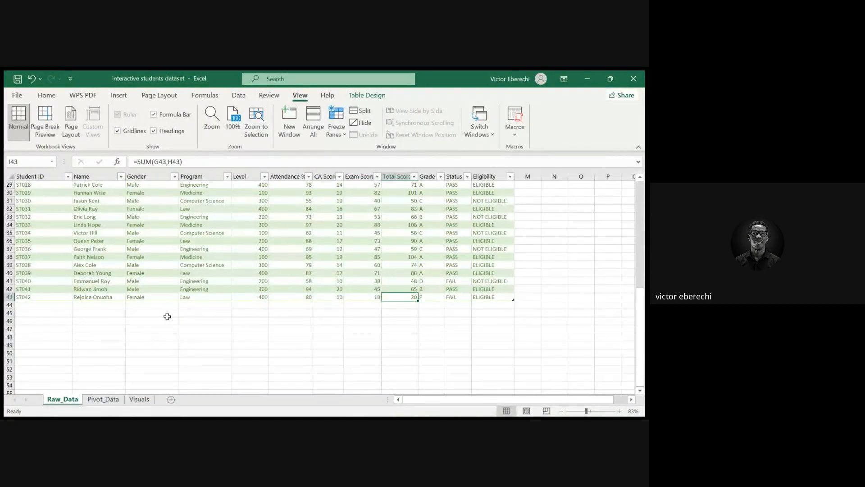
pyautogui.scroll(10, 167, 316)
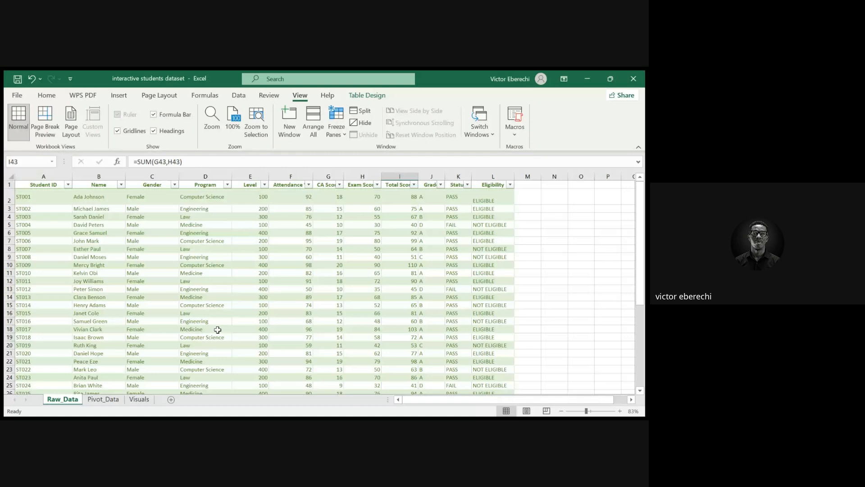
pyautogui.scroll(-7, 218, 330)
pyautogui.scroll(5, 217, 330)
pyautogui.scroll(2, 217, 330)
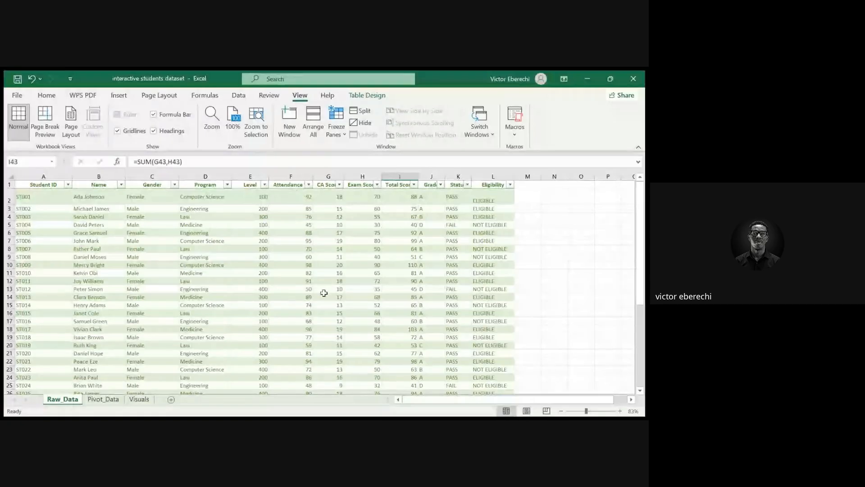
pyautogui.scroll(-7, 324, 293)
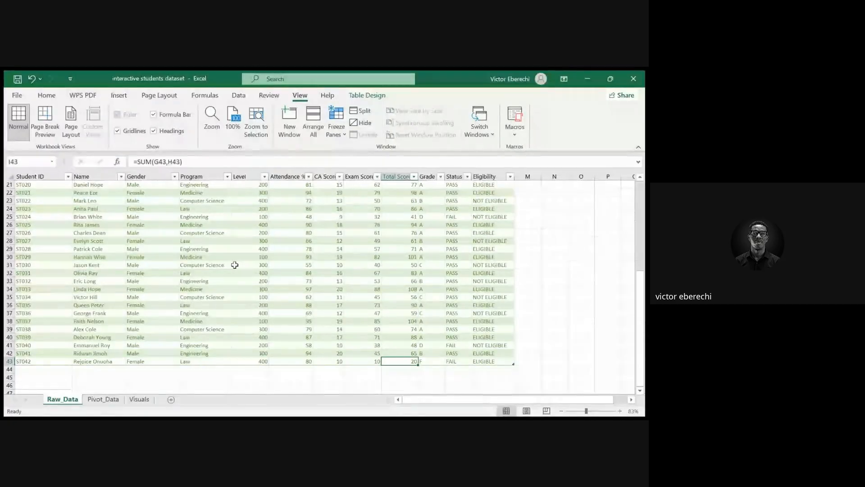
pyautogui.scroll(7, 256, 275)
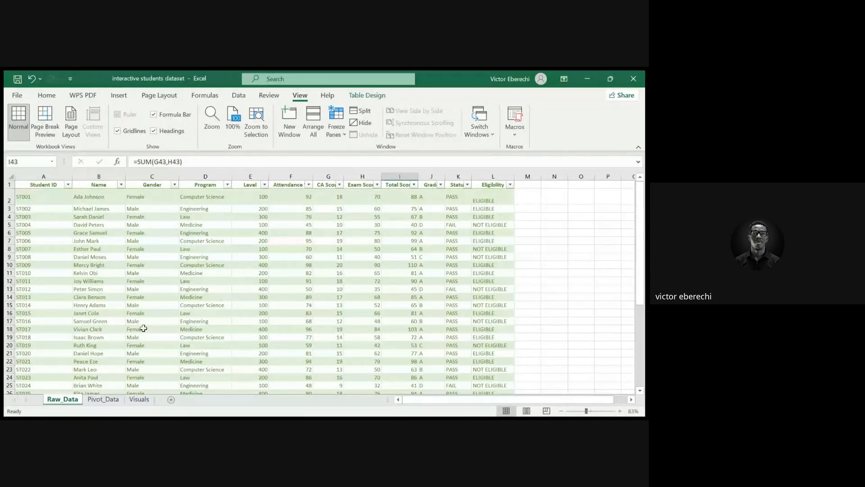
# Select the entire student data table on the Raw_Data sheet
pyautogui.click(103, 399)
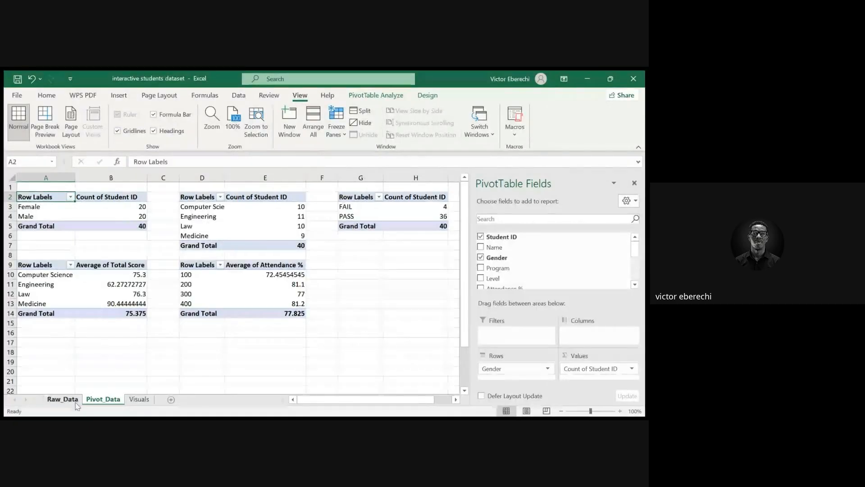
pyautogui.click(62, 399)
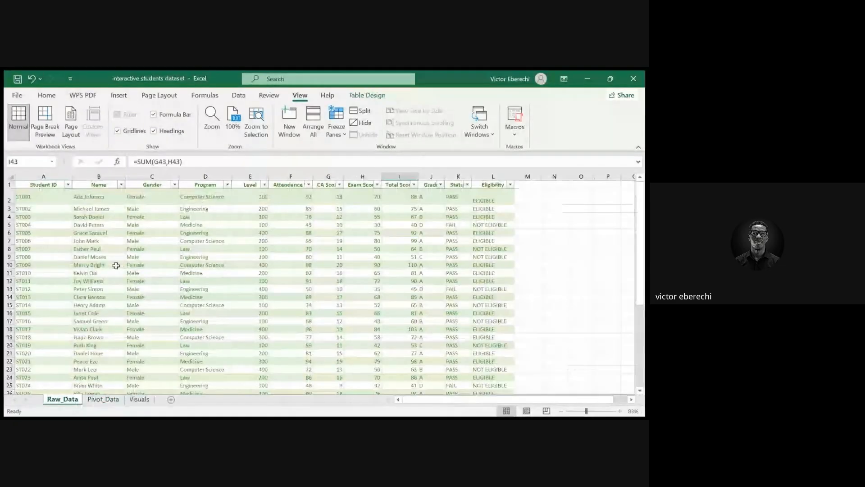
pyautogui.click(30, 185)
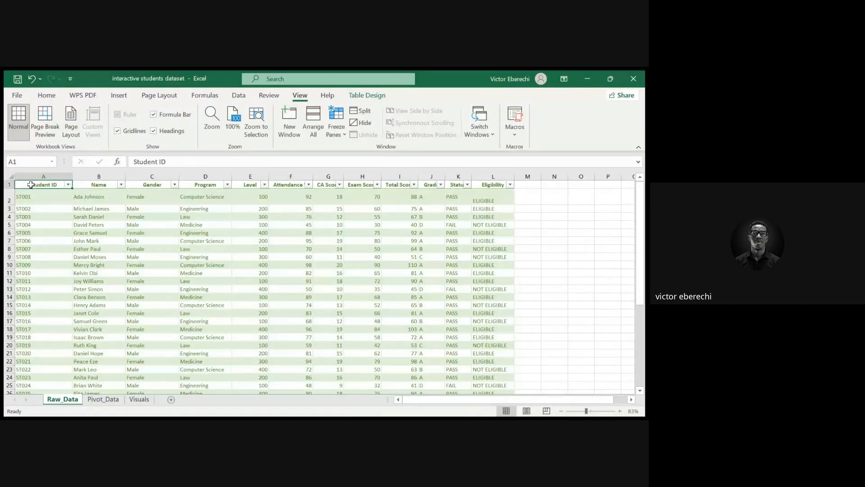
pyautogui.hotkey('ctrl', 'a')
pyautogui.scroll(-6, 96, 223)
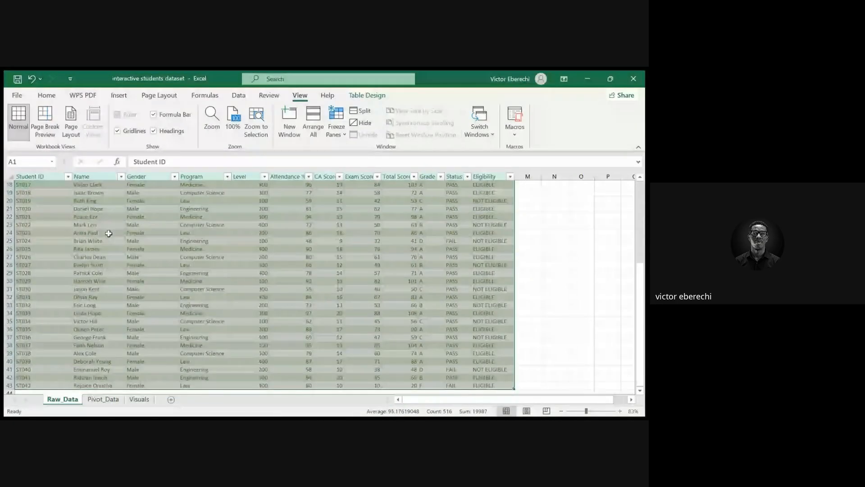
pyautogui.scroll(6, 109, 233)
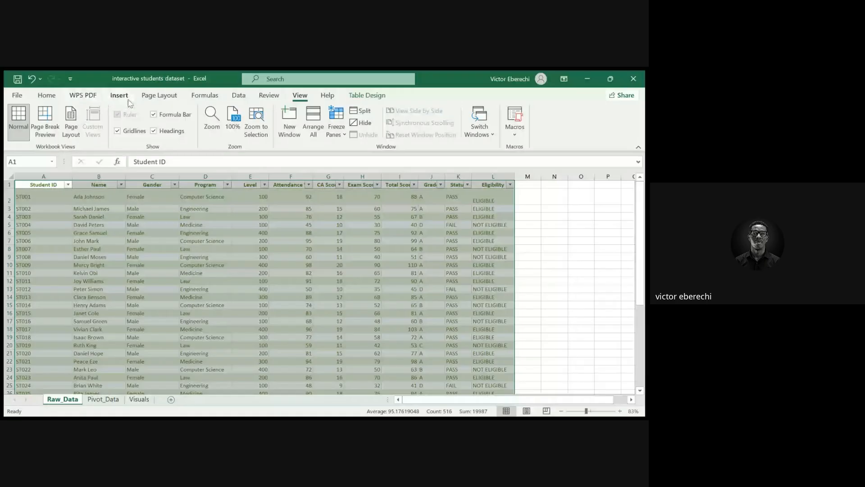
# Open the Create PivotTable dialog for the student table
pyautogui.click(119, 96)
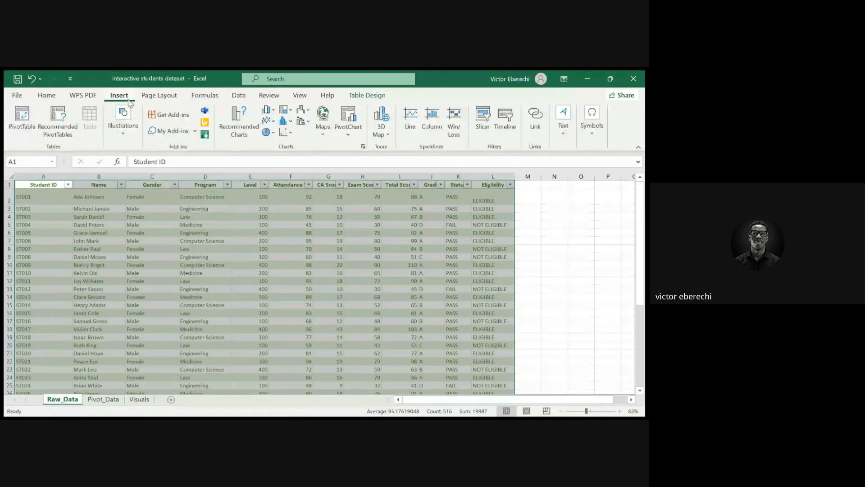
pyautogui.click(27, 131)
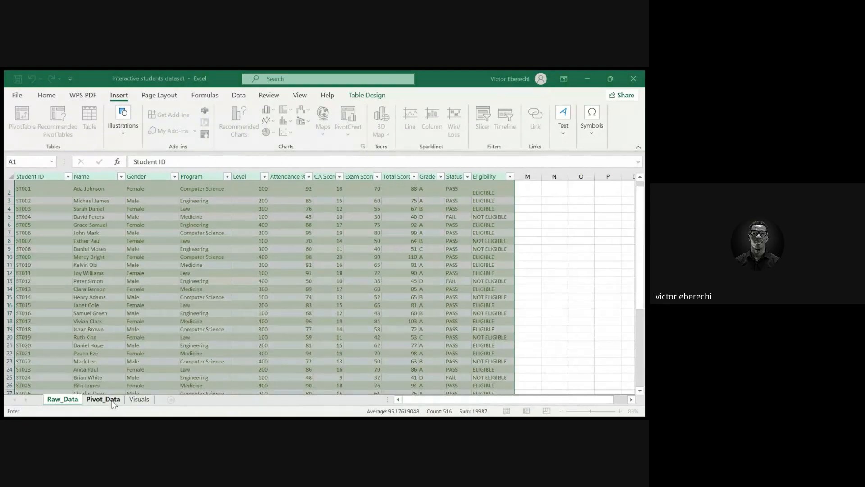
pyautogui.click(107, 400)
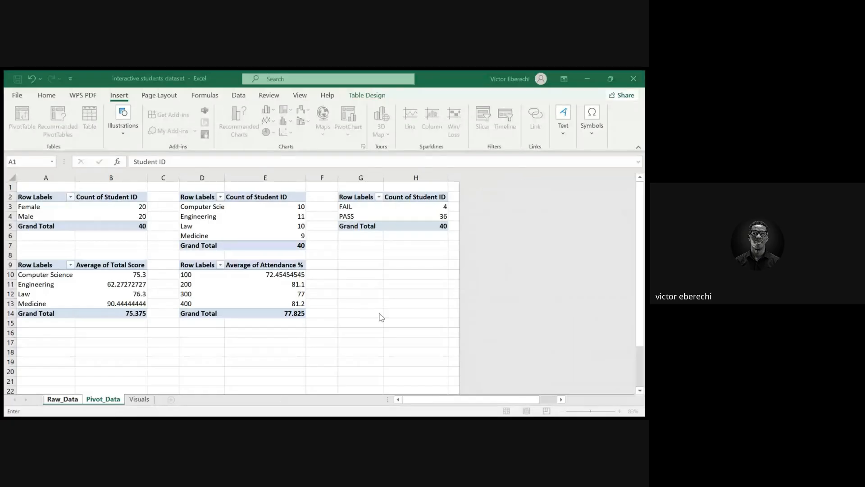
pyautogui.hotkey('ctrl', 'pageup')
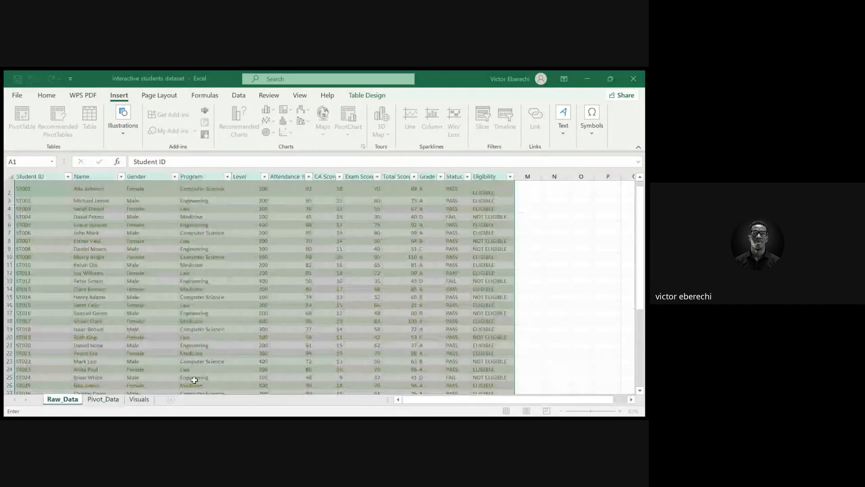
pyautogui.click(103, 399)
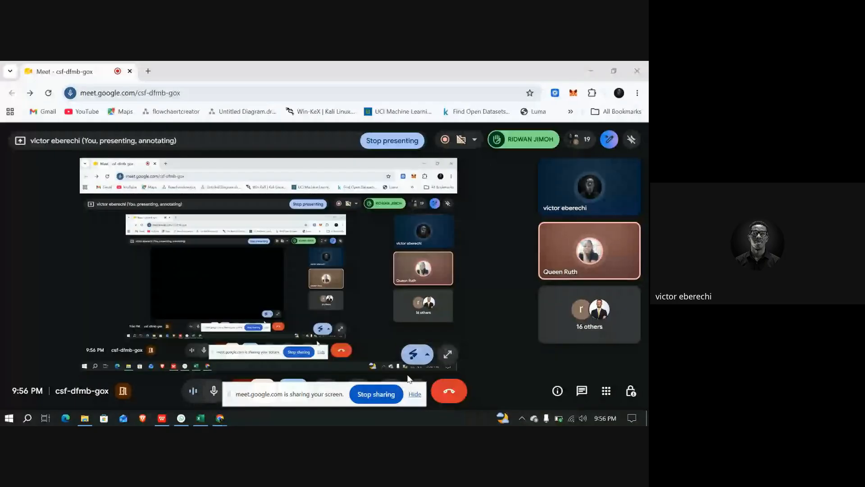
pyautogui.click(205, 421)
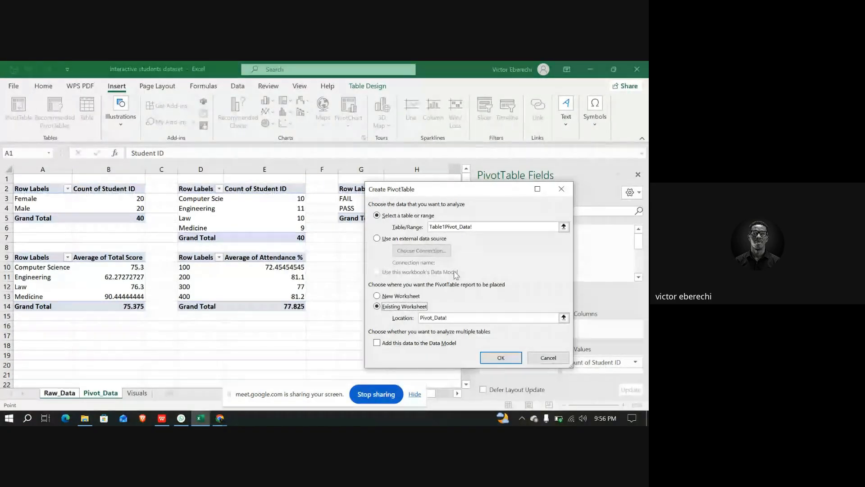
# Set the PivotTable source to Table1! and choose placement on an existing worksheet
pyautogui.moveTo(418, 192); pyautogui.dragTo(348, 158)
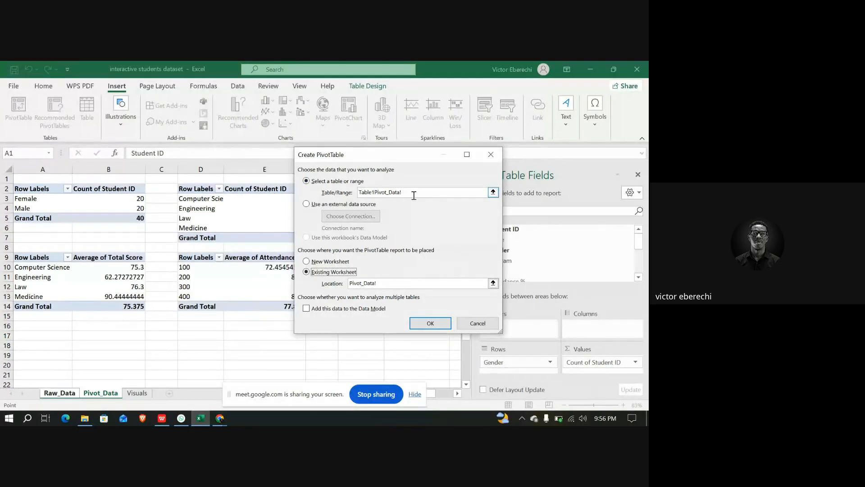
pyautogui.moveTo(414, 196); pyautogui.dragTo(352, 197)
pyautogui.press('BackSpace')
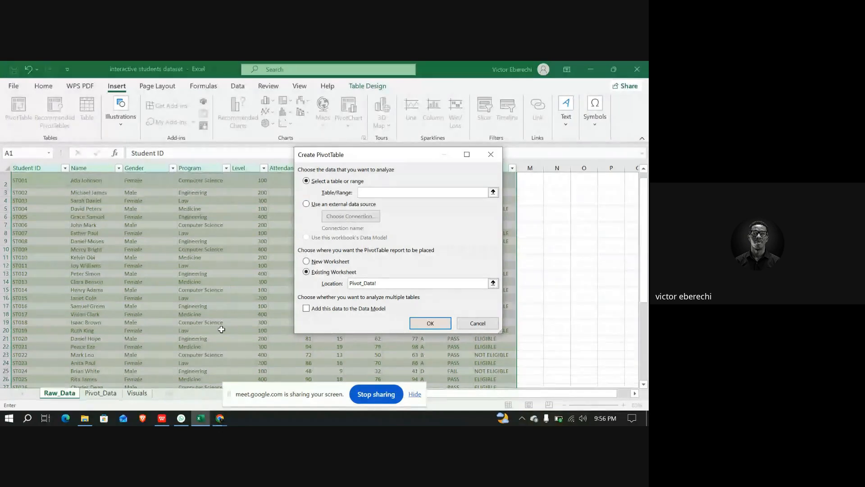
pyautogui.write('Table1!')
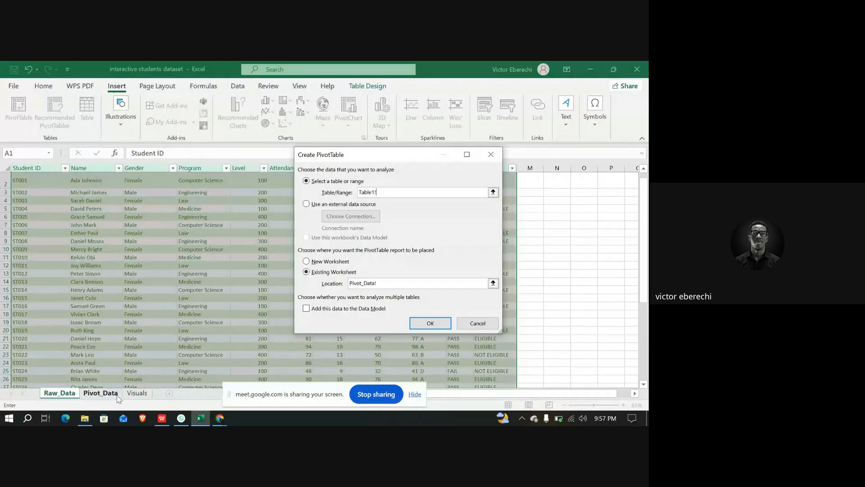
pyautogui.click(307, 262)
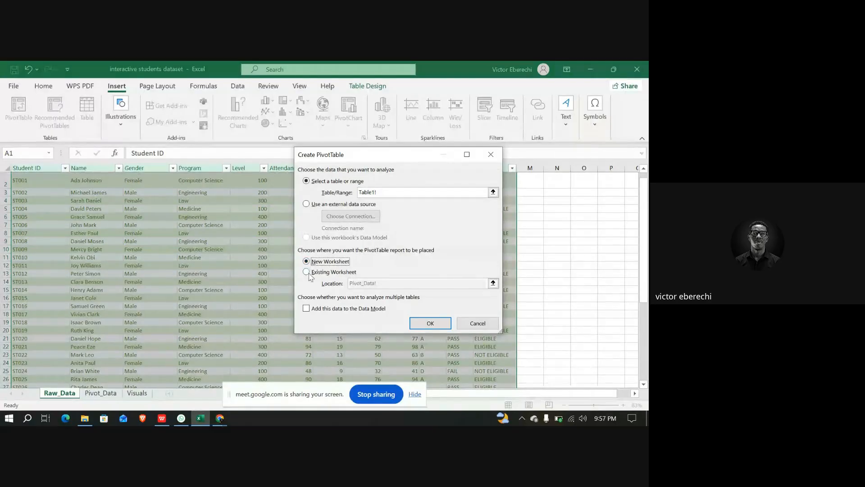
pyautogui.click(307, 272)
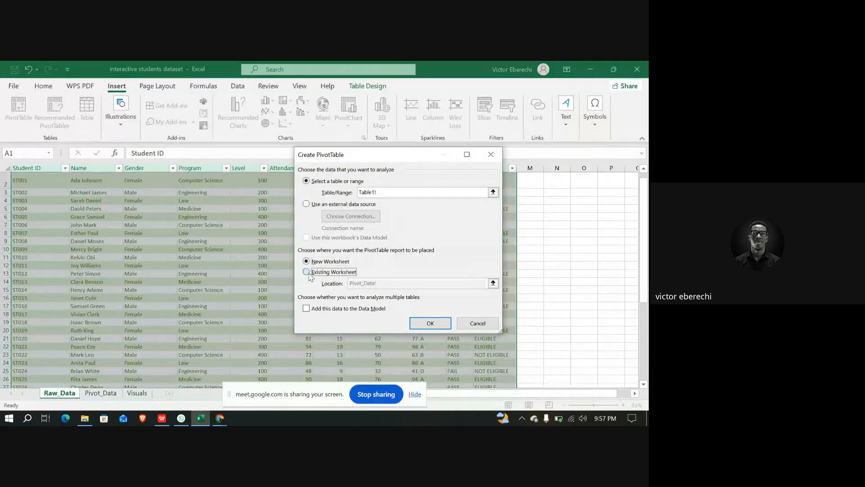
# Try to place the pivot table at cell A17 of the Pivot_Data sheet, then close the dialog
pyautogui.click(109, 395)
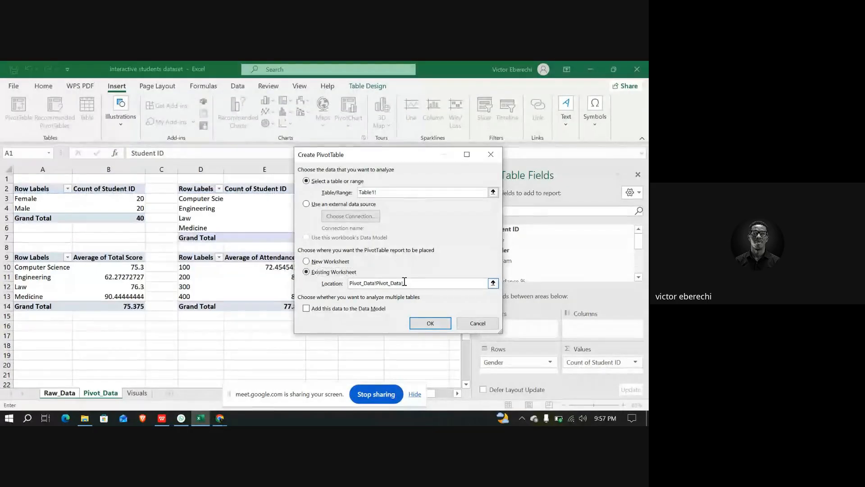
pyautogui.moveTo(403, 283); pyautogui.dragTo(376, 284)
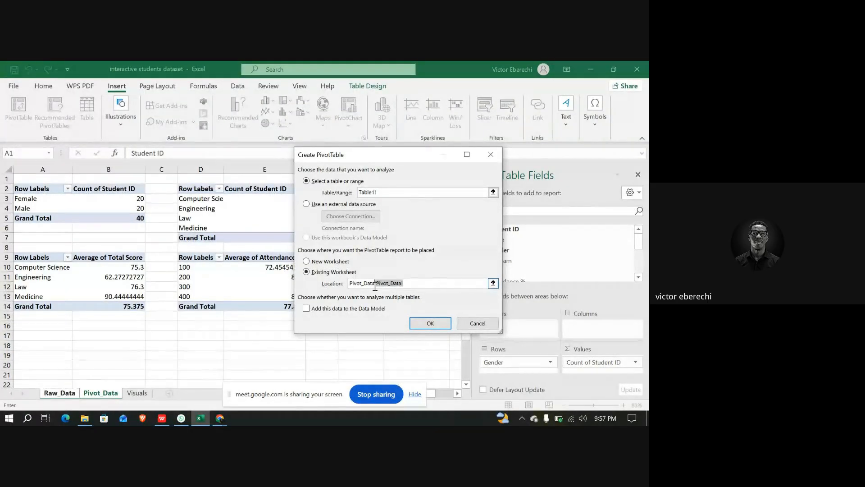
pyautogui.hotkey('shift', 'Right')
pyautogui.press('BackSpace')
pyautogui.press('BackSpace')
pyautogui.press('BackSpace')
pyautogui.press('BackSpace')
pyautogui.press('BackSpace')
pyautogui.press('BackSpace')
pyautogui.press('BackSpace')
pyautogui.press('BackSpace')
pyautogui.press('BackSpace')
pyautogui.press('BackSpace')
pyautogui.press('BackSpace')
pyautogui.press('BackSpace')
pyautogui.press('BackSpace')
pyautogui.press('BackSpace')
pyautogui.press('BackSpace')
pyautogui.click(34, 338)
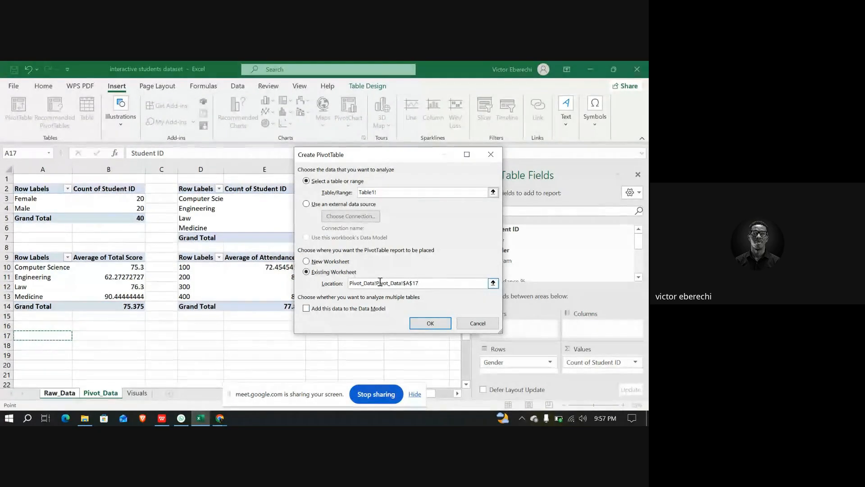
pyautogui.click(378, 283)
pyautogui.moveTo(378, 283); pyautogui.dragTo(349, 283)
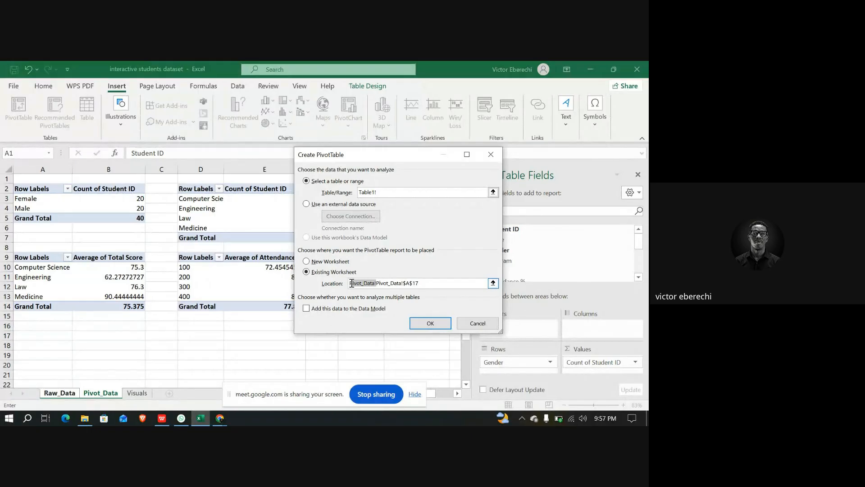
pyautogui.press('BackSpace')
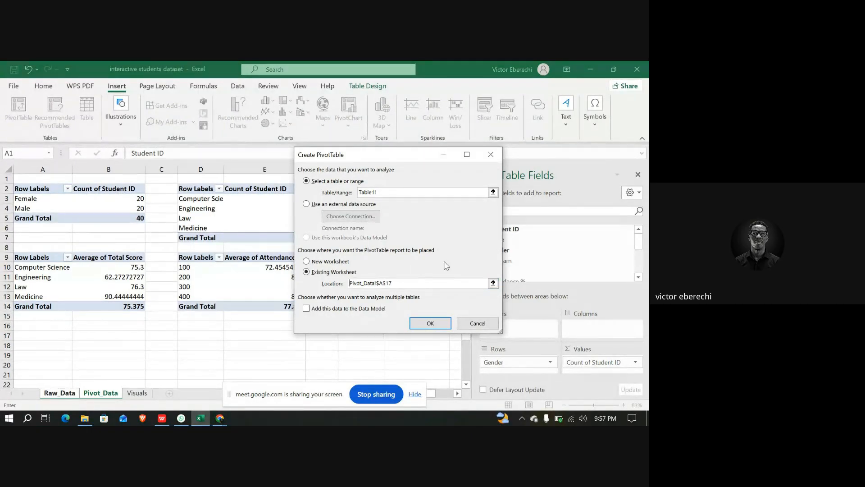
pyautogui.click(432, 323)
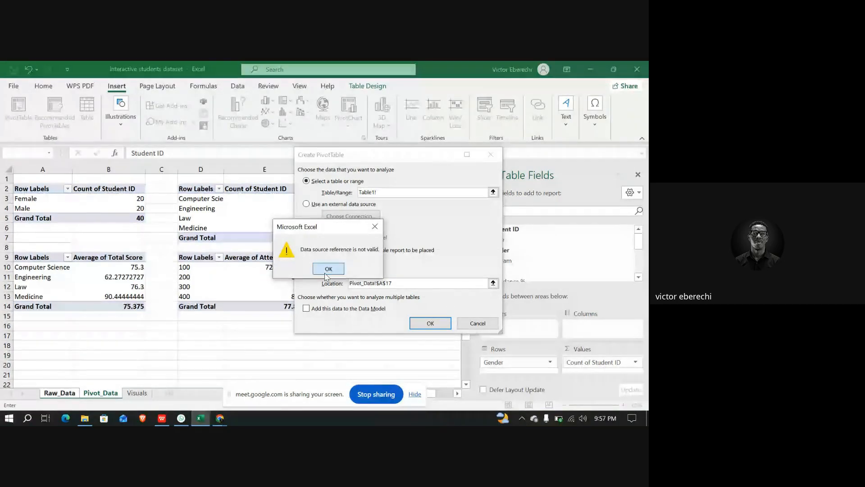
pyautogui.click(329, 268)
pyautogui.click(491, 155)
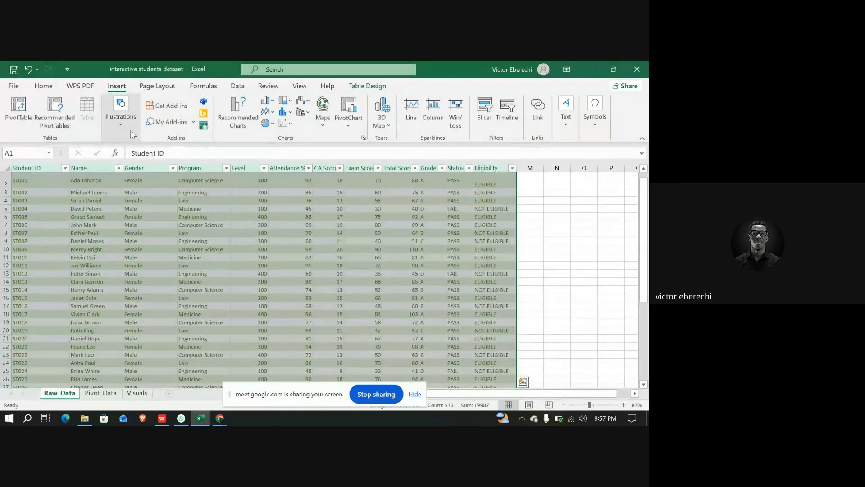
# Insert a PivotTable from Table1 into the existing Pivot_Data sheet at cell A17
pyautogui.click(18, 110)
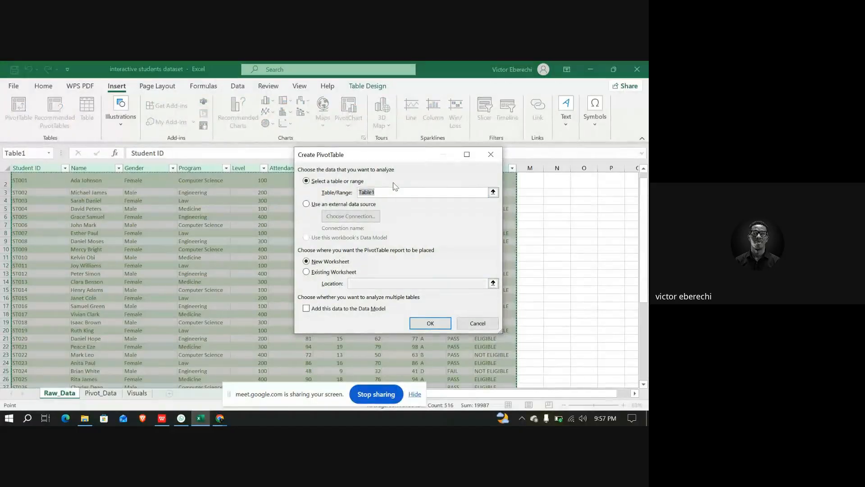
pyautogui.click(306, 273)
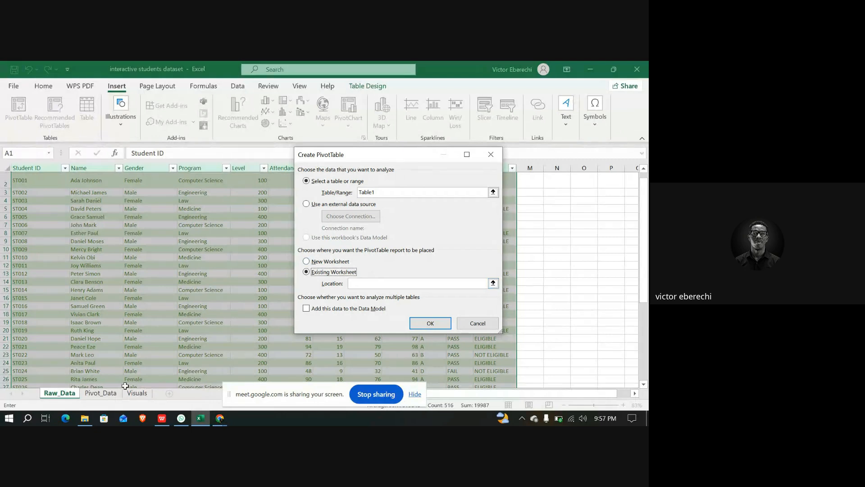
pyautogui.click(107, 393)
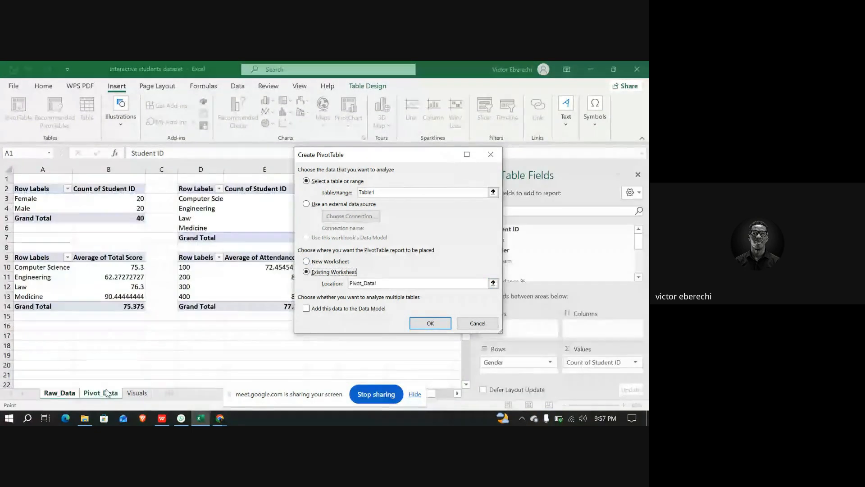
pyautogui.click(46, 338)
pyautogui.click(431, 324)
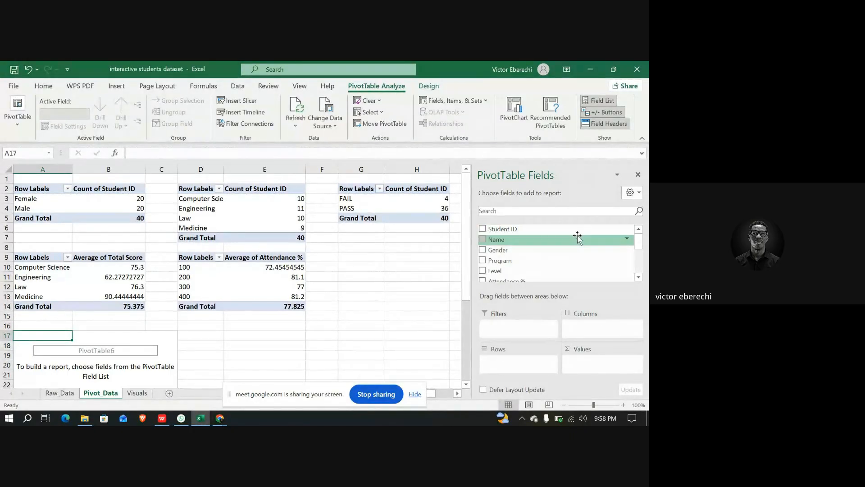
# Add the Eligibility field to the new pivot table's rows
pyautogui.scroll(-3, 548, 262)
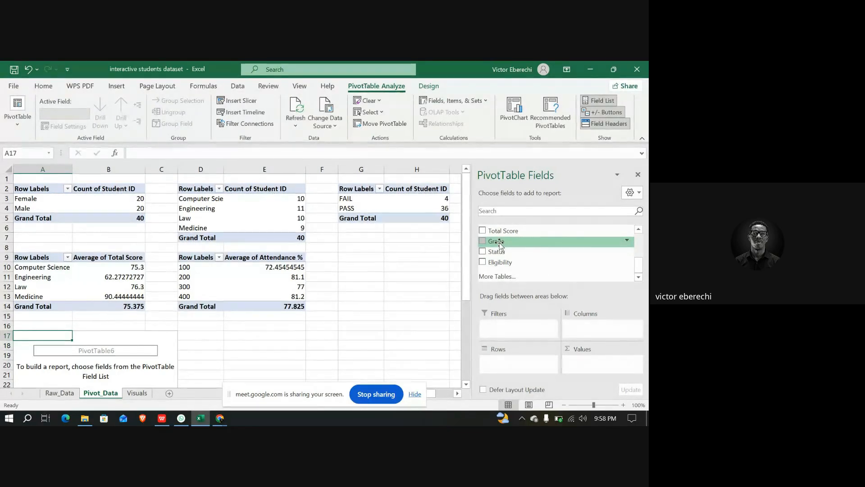
pyautogui.scroll(3, 500, 245)
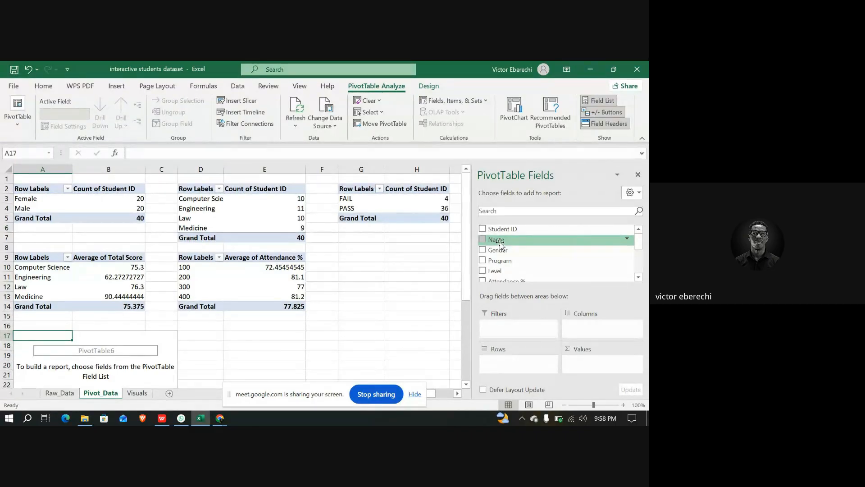
pyautogui.scroll(-3, 500, 245)
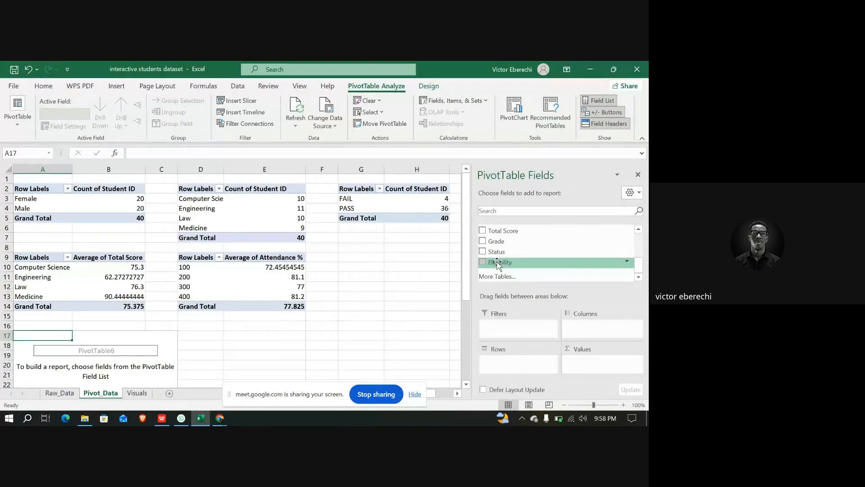
pyautogui.moveTo(498, 265); pyautogui.dragTo(514, 361)
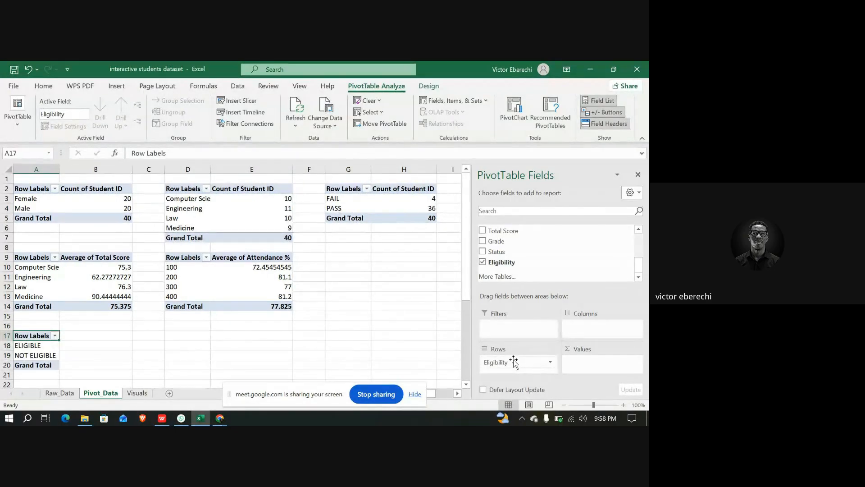
# Add Student ID to the pivot table's values as a count
pyautogui.scroll(3, 503, 245)
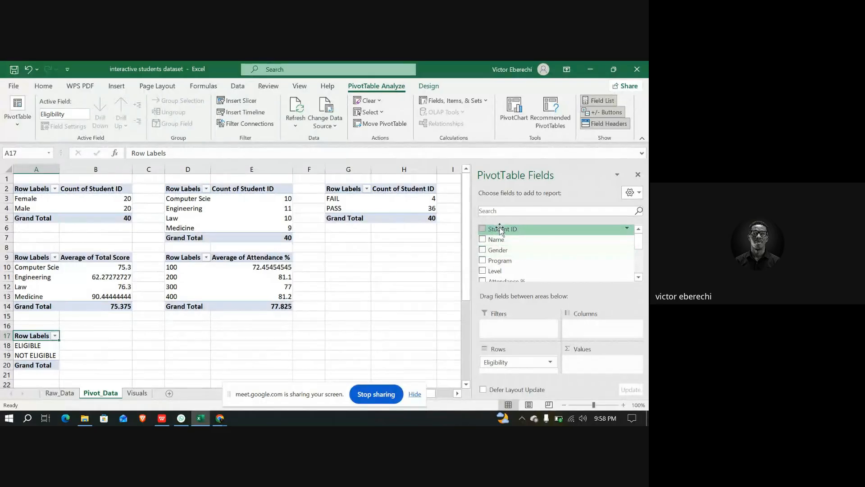
pyautogui.moveTo(499, 231); pyautogui.dragTo(607, 366)
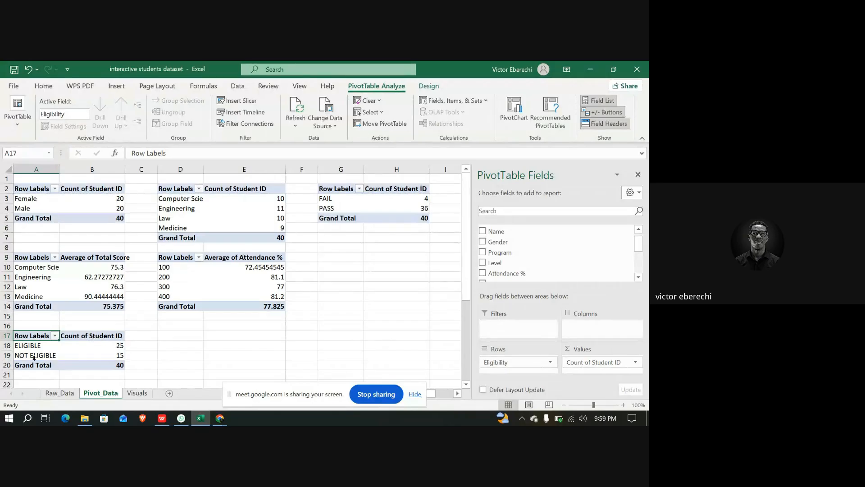
pyautogui.moveTo(124, 357)
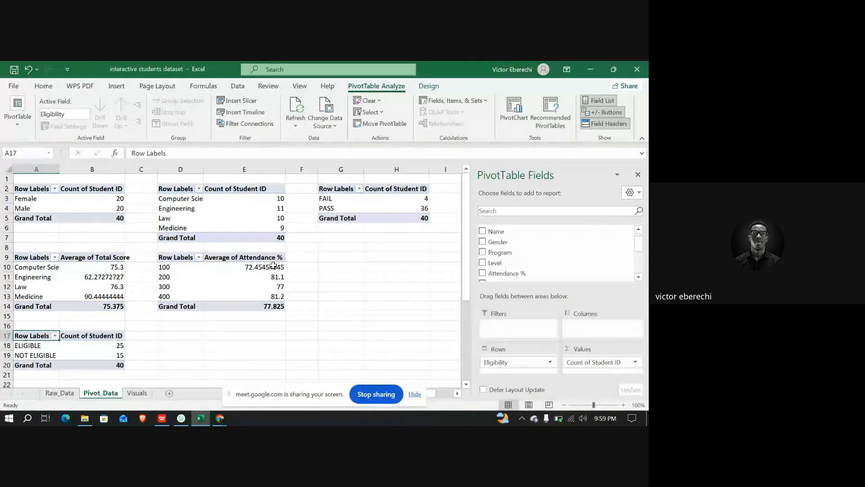
# Insert a 3-D pie PivotChart from the eligibility pivot table and move it aside on the sheet
pyautogui.moveTo(273, 265)
pyautogui.click(115, 86)
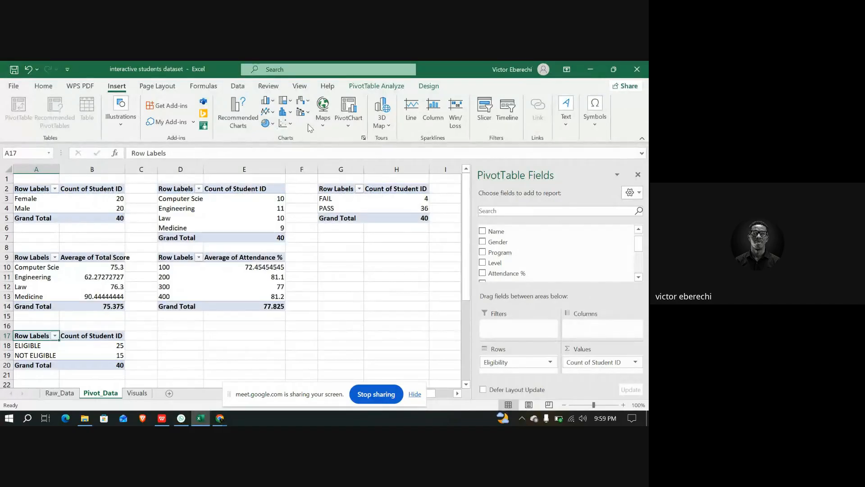
pyautogui.click(273, 124)
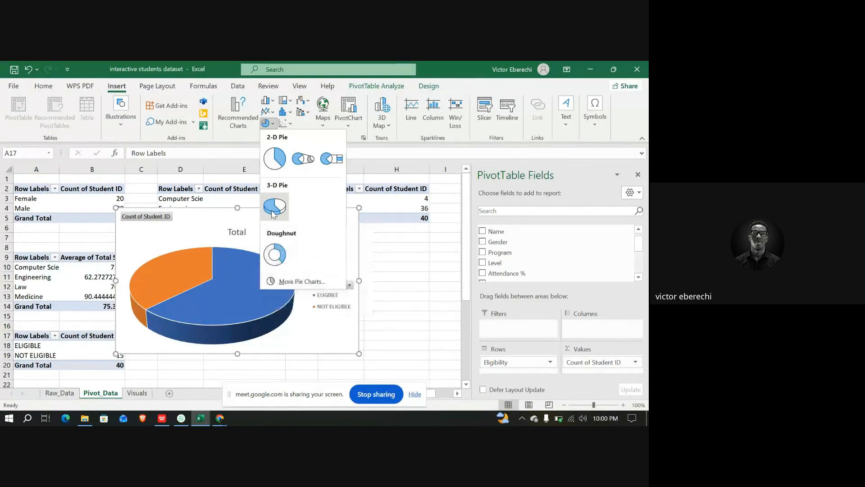
pyautogui.click(273, 210)
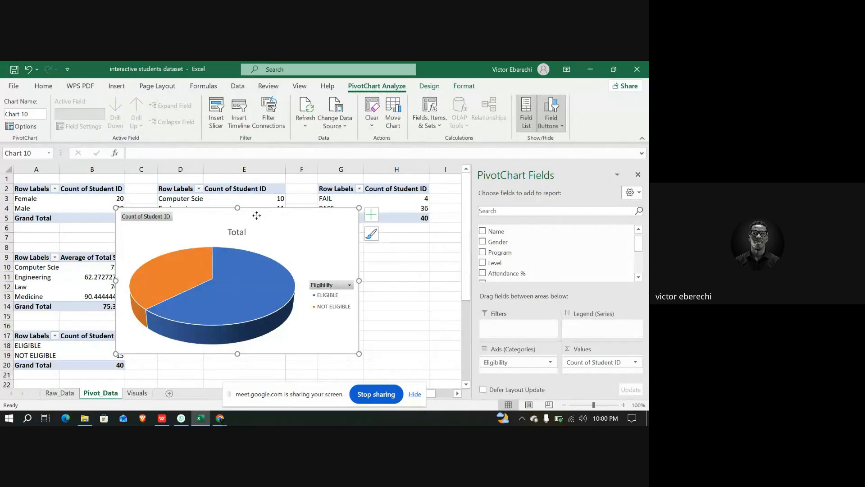
pyautogui.moveTo(260, 215); pyautogui.dragTo(309, 238)
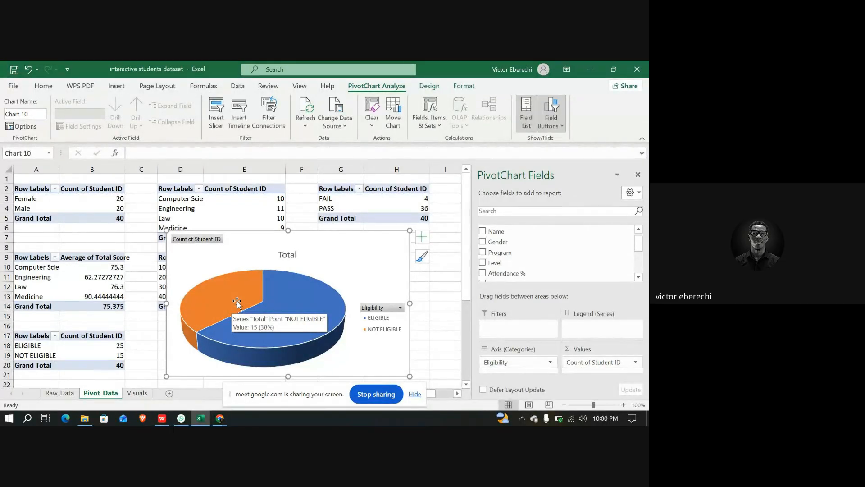
# Cut the eligibility pie chart from Pivot_Data and paste it below the dashboard on the Visuals sheet
pyautogui.click(137, 393)
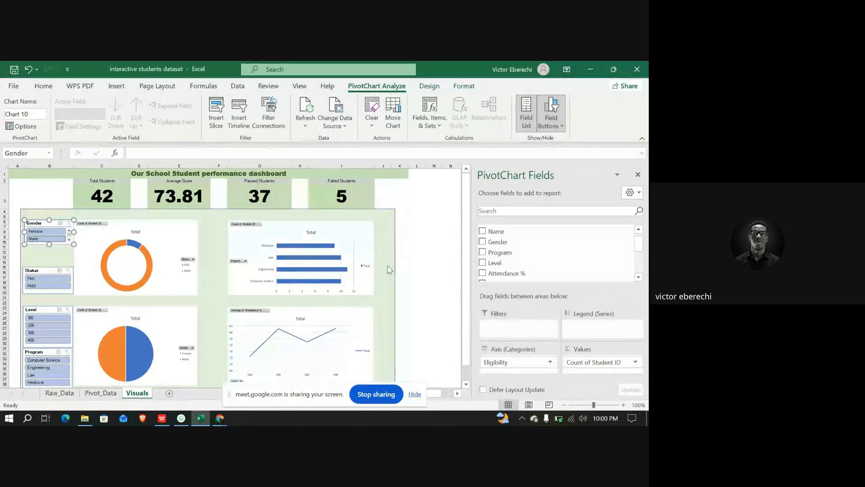
pyautogui.scroll(-2, 206, 336)
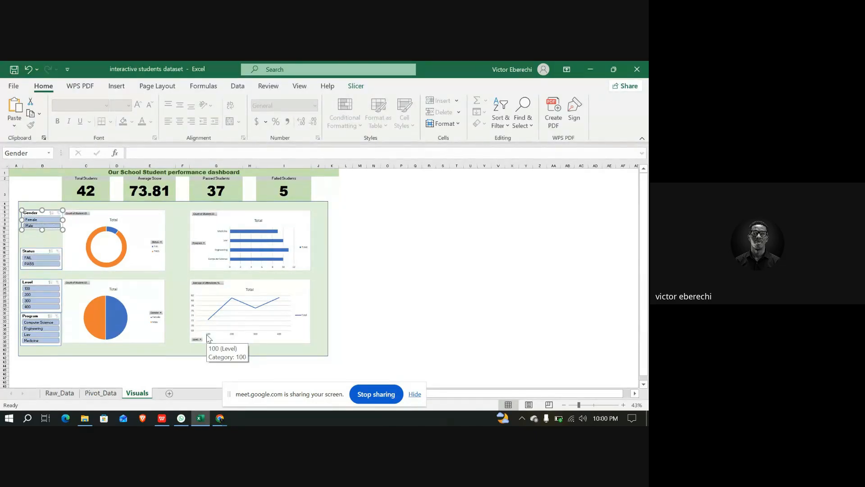
pyautogui.click(99, 393)
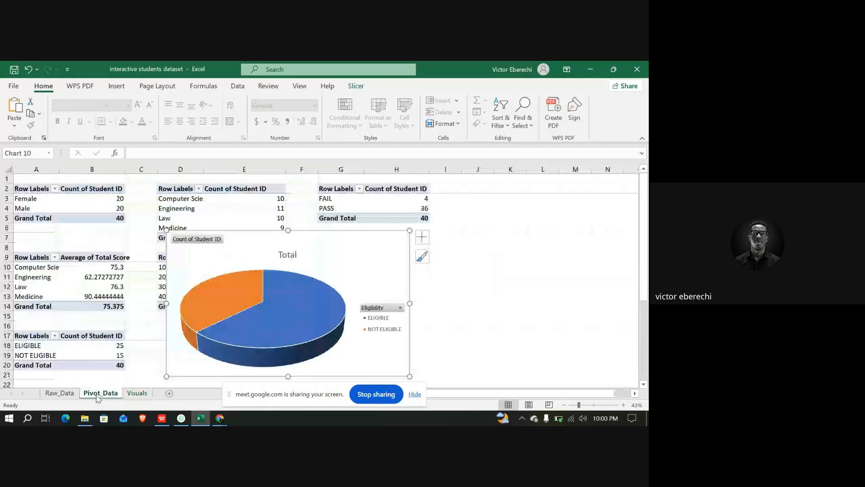
pyautogui.rightClick(361, 261)
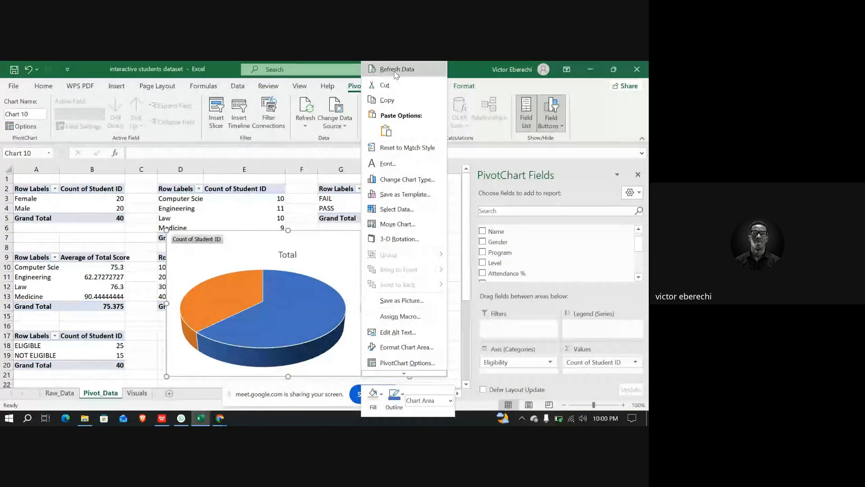
pyautogui.click(394, 86)
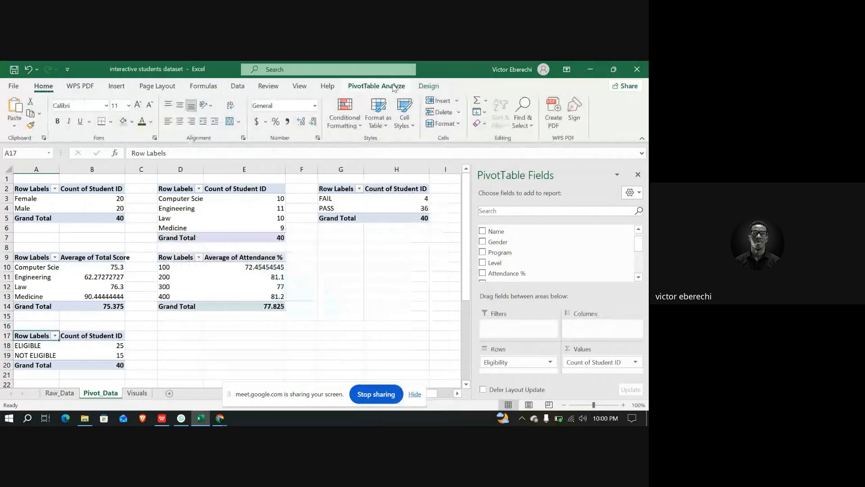
pyautogui.click(143, 394)
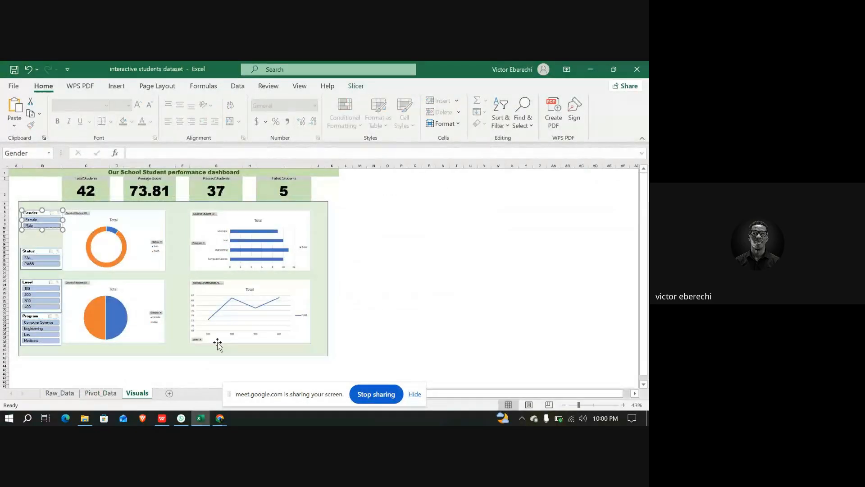
pyautogui.scroll(-2, 217, 343)
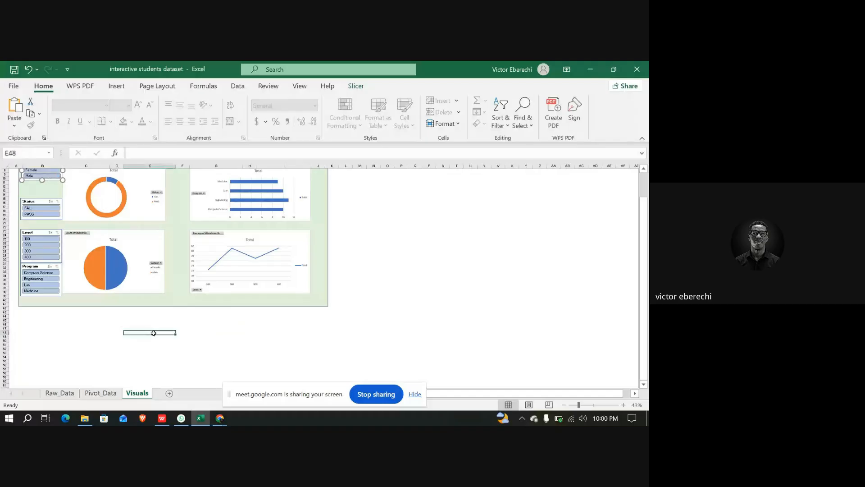
pyautogui.rightClick(154, 333)
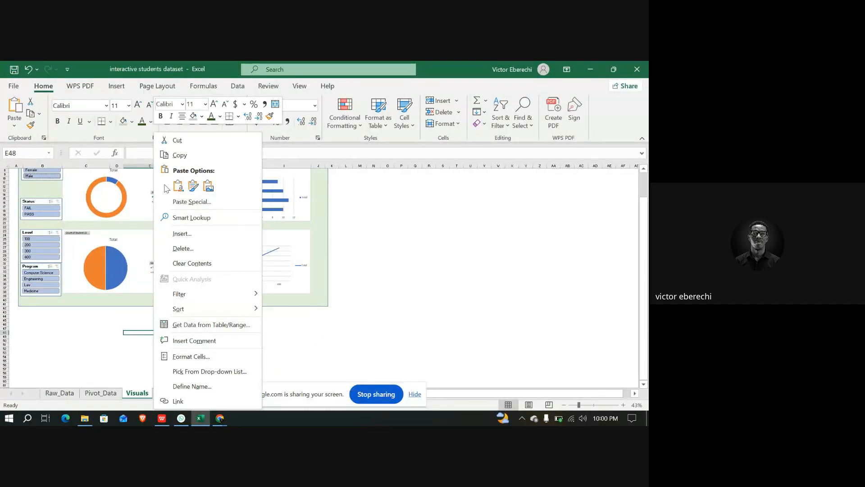
pyautogui.click(116, 336)
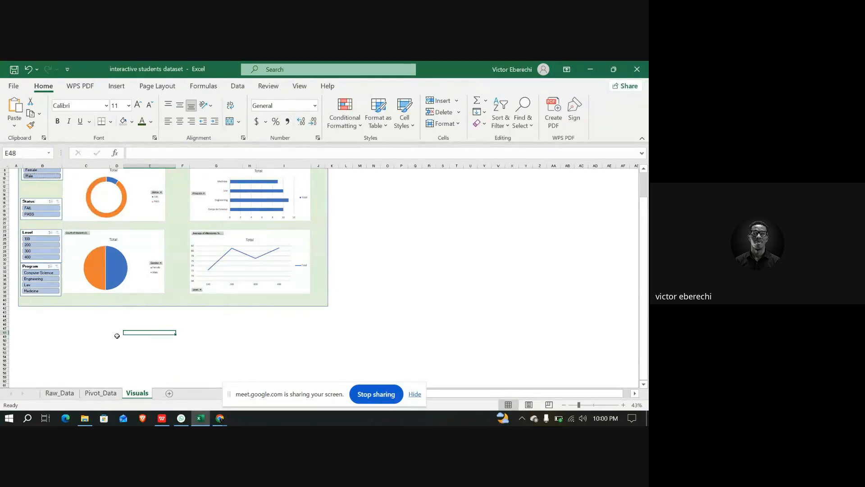
pyautogui.hotkey('ctrl', 'v')
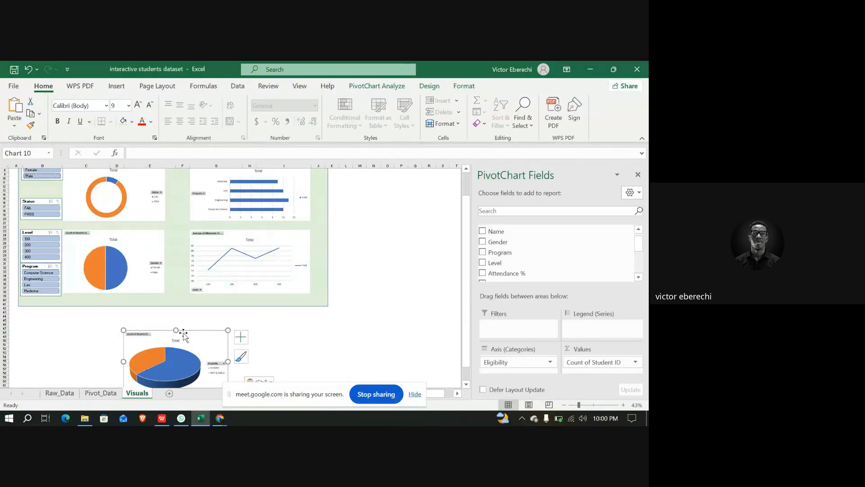
# Move the pasted pie chart up to just below the dashboard's lower-left charts
pyautogui.scroll(-2, 183, 334)
pyautogui.moveTo(177, 330); pyautogui.dragTo(172, 290)
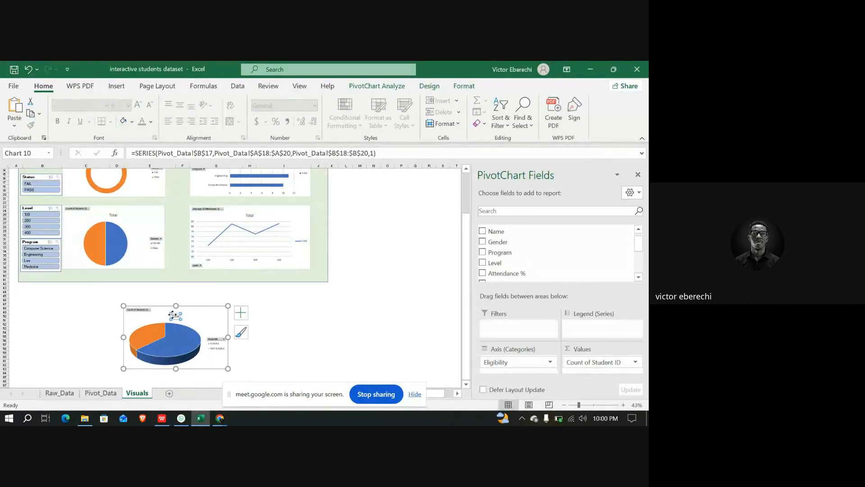
pyautogui.click(175, 317)
pyautogui.moveTo(157, 317); pyautogui.dragTo(76, 295)
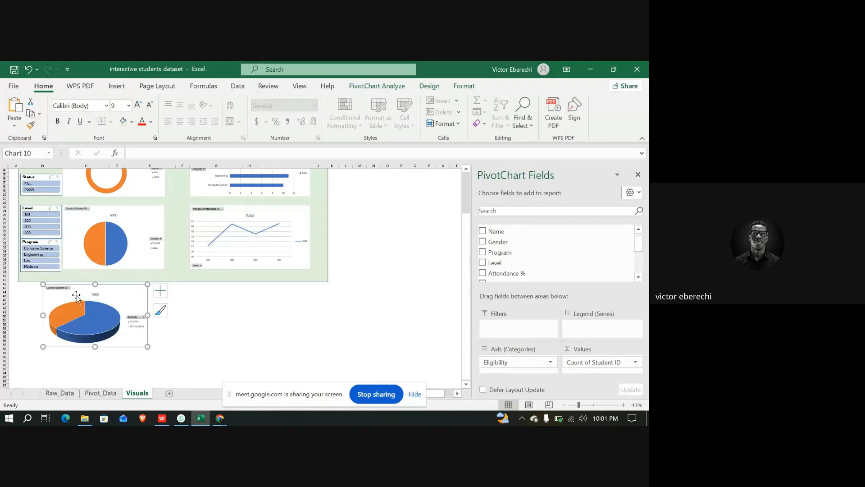
# Extend the dashboard's green background rectangle downward and place the pie chart inside it under the other pie chart
pyautogui.click(215, 281)
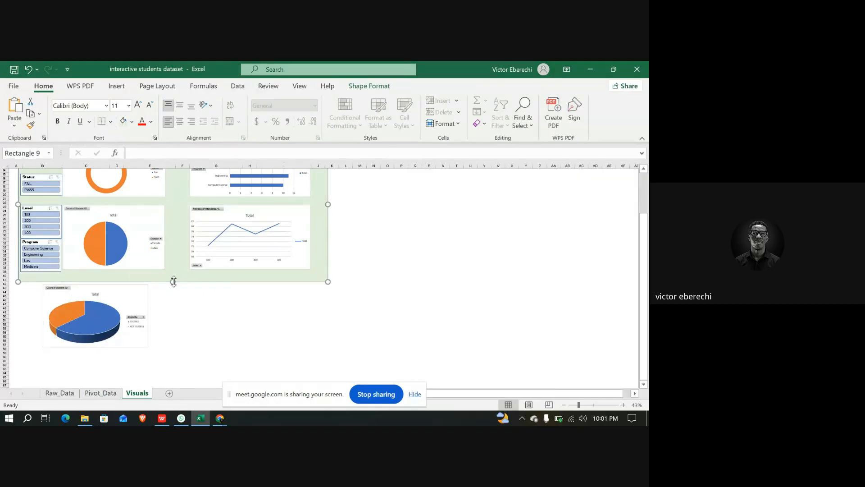
pyautogui.moveTo(173, 282); pyautogui.dragTo(176, 361)
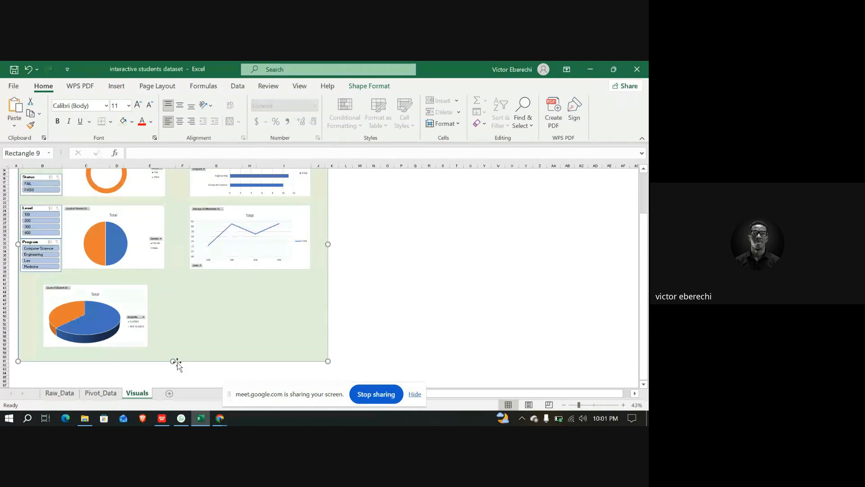
pyautogui.moveTo(116, 292); pyautogui.dragTo(135, 278)
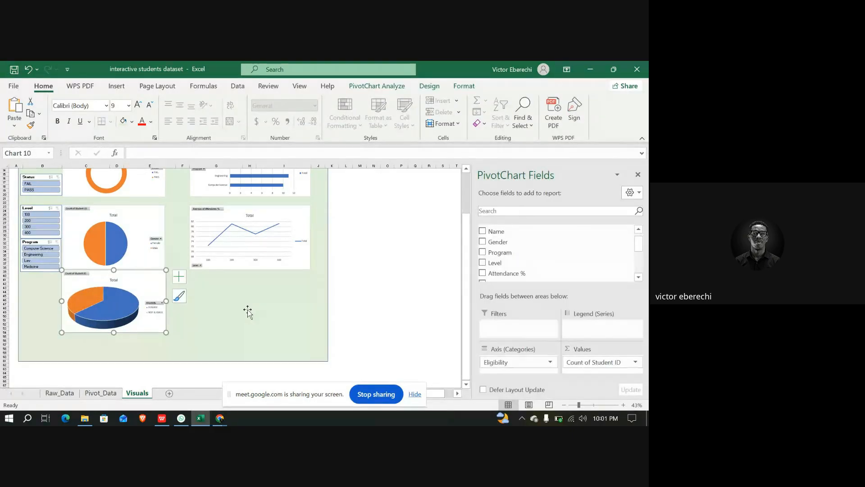
# Zoom in and scroll across the dashboard's title and summary cards
pyautogui.scroll(5, 248, 309)
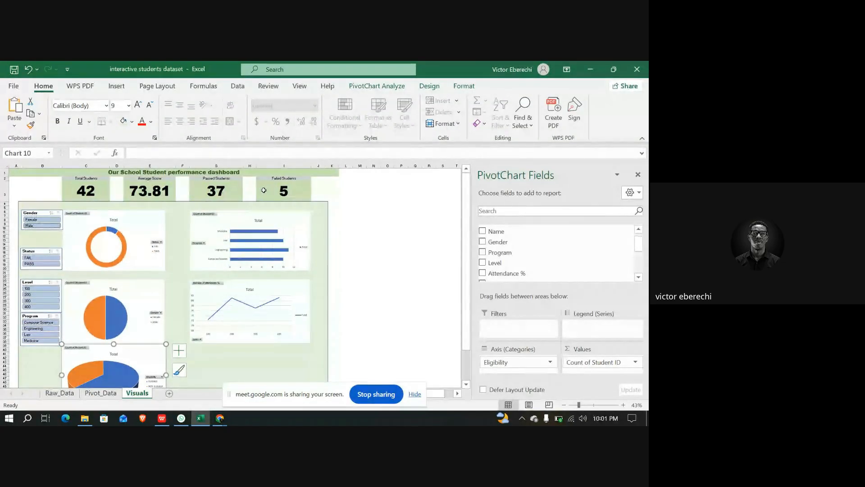
pyautogui.scroll(4, 101, 193)
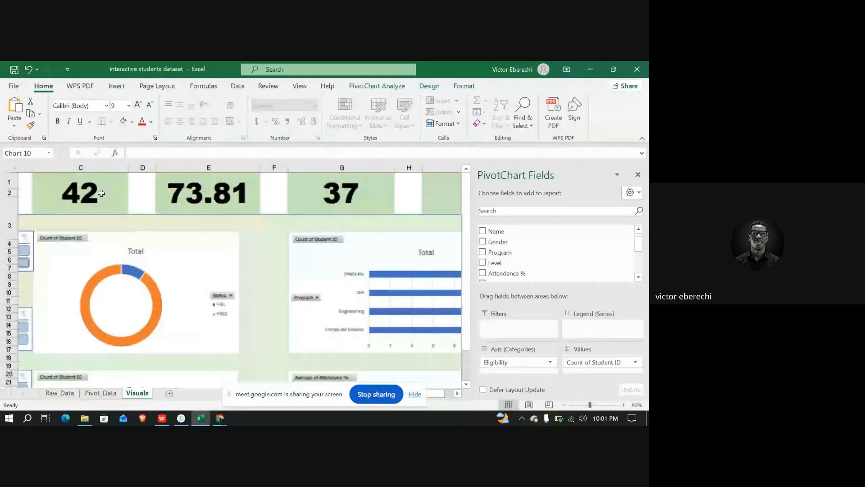
pyautogui.scroll(1, 102, 193)
pyautogui.hscroll(-2, 85, 237)
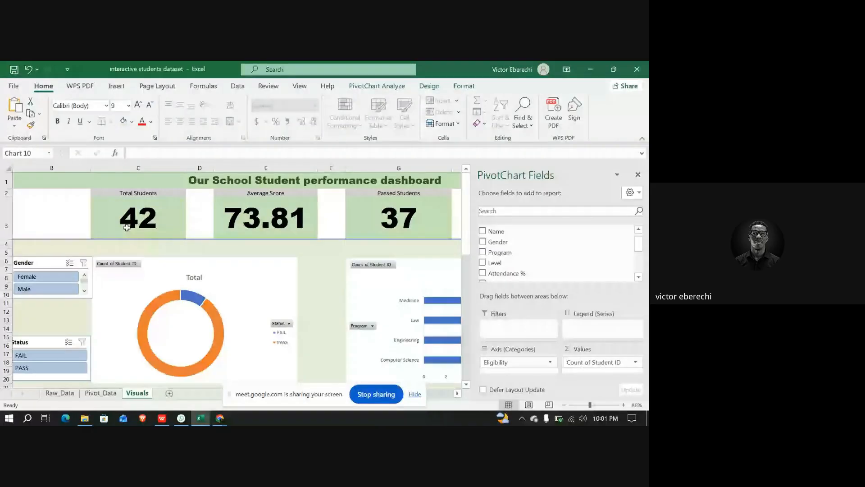
pyautogui.hscroll(2, 131, 223)
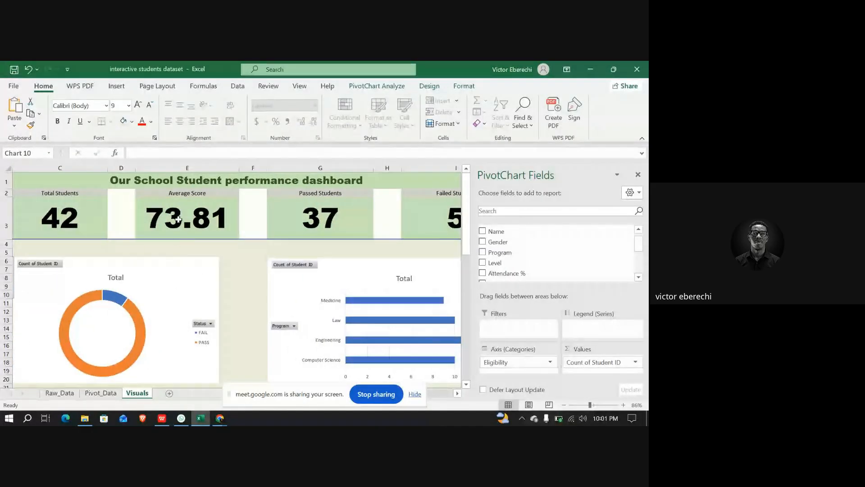
pyautogui.hscroll(2, 215, 217)
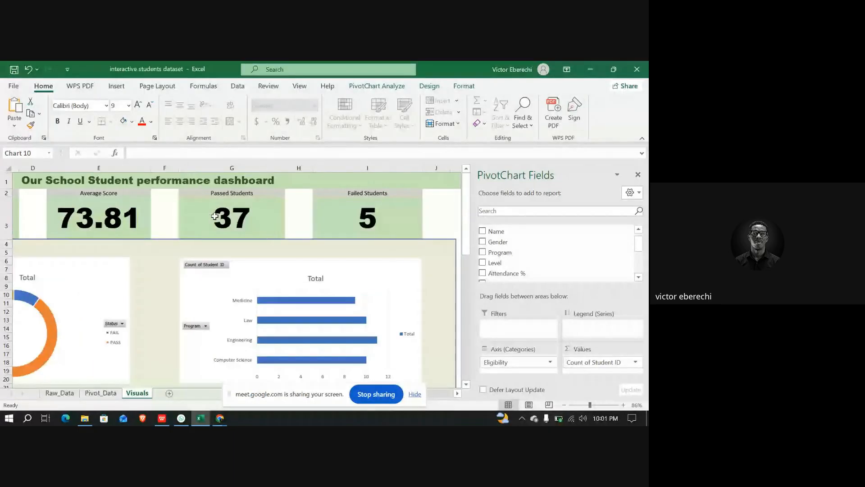
pyautogui.hscroll(1, 215, 216)
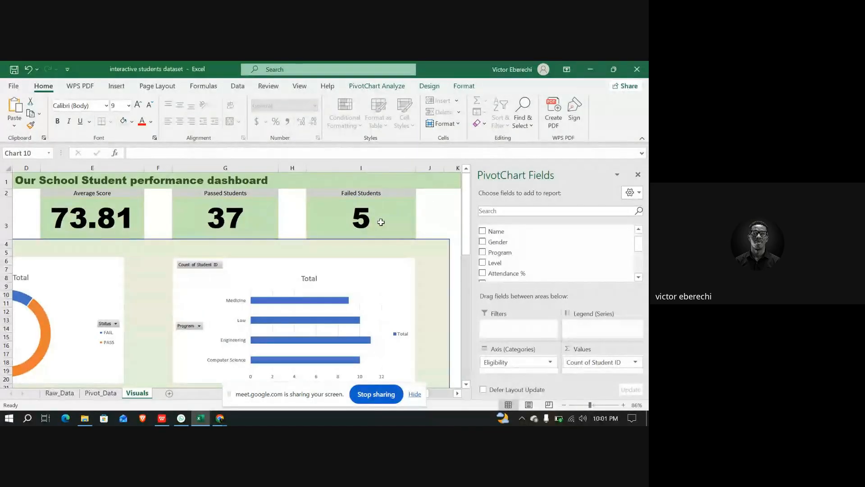
pyautogui.hscroll(2, 380, 221)
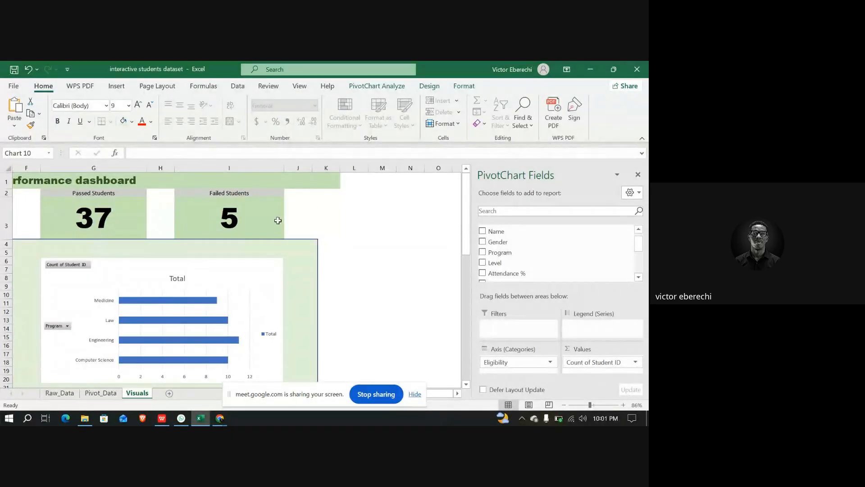
# In K3 enter a COUNTIF formula counting ELIGIBLE entries in Table1's Eligibility column
pyautogui.click(311, 219)
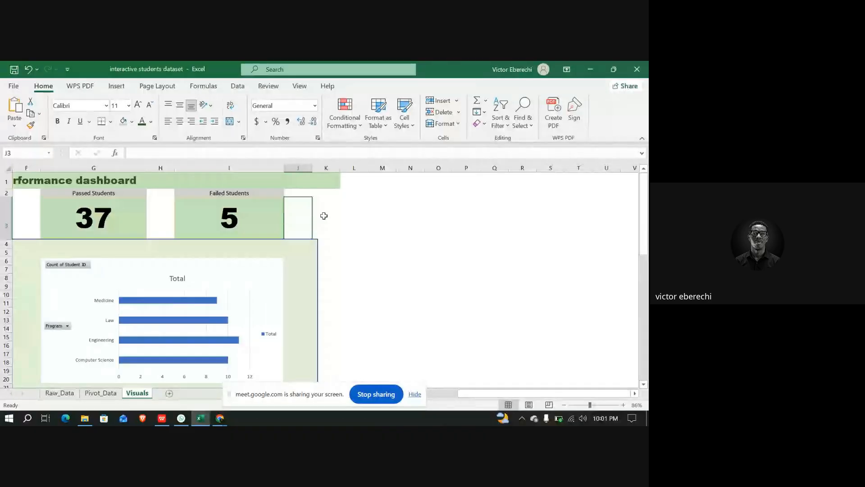
pyautogui.click(323, 216)
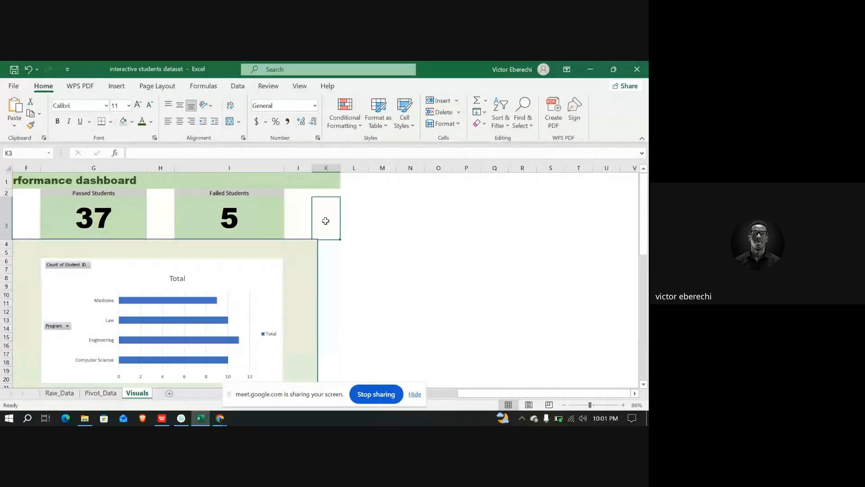
pyautogui.click(135, 153)
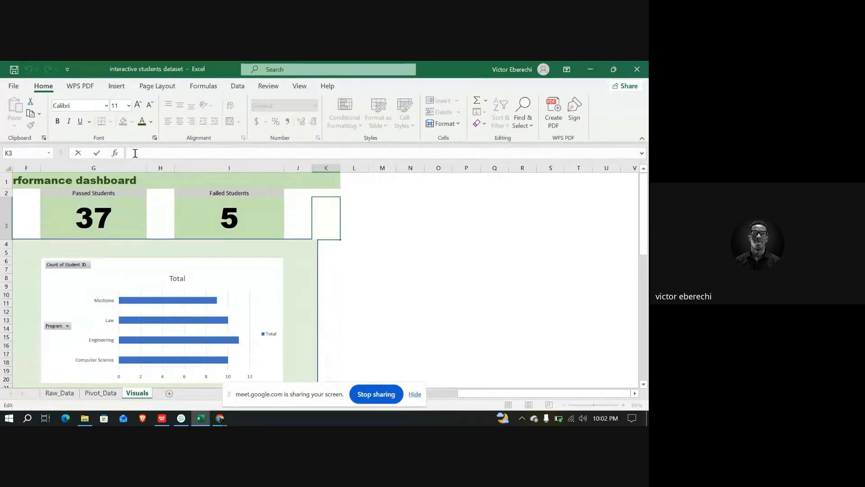
pyautogui.write('=')
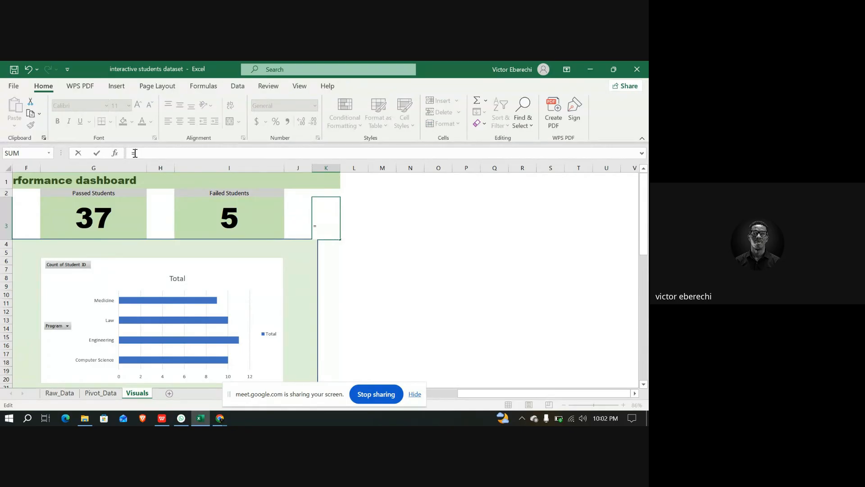
pyautogui.write('COUNT')
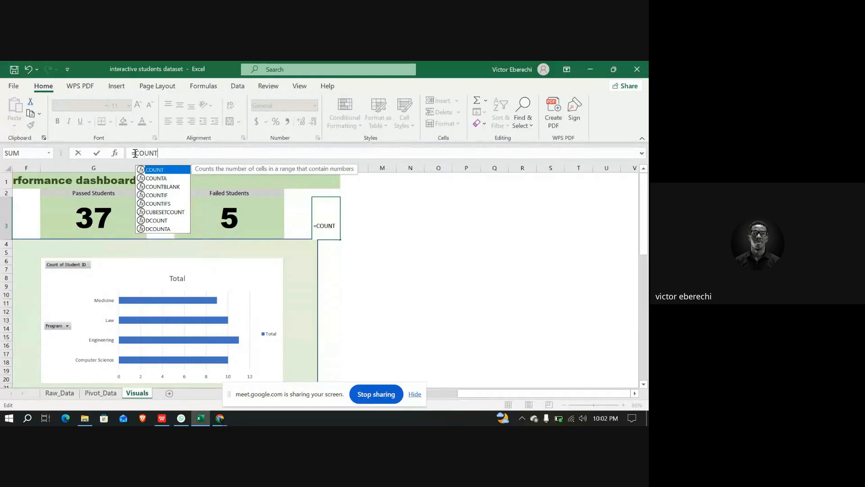
pyautogui.click(160, 196)
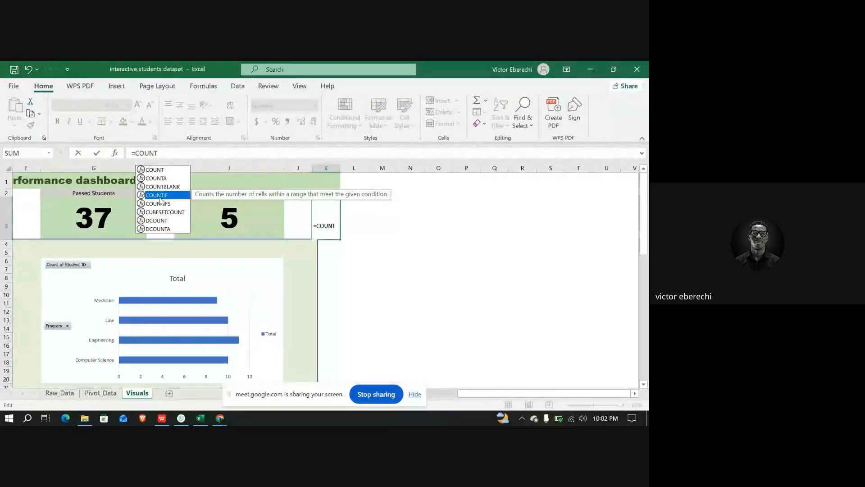
pyautogui.doubleClick(160, 196)
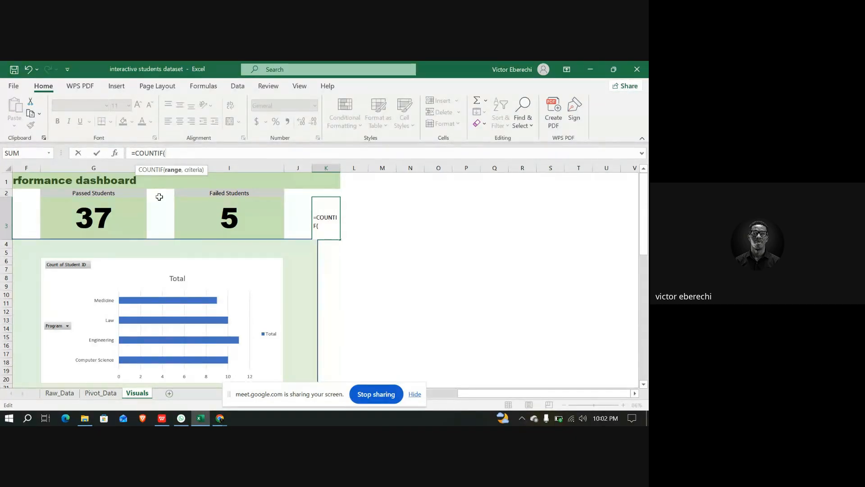
pyautogui.write('TA')
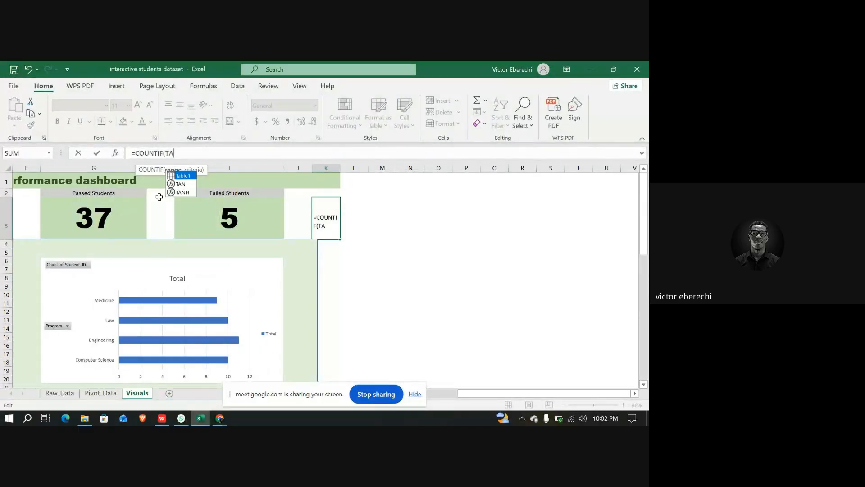
pyautogui.press('Tab')
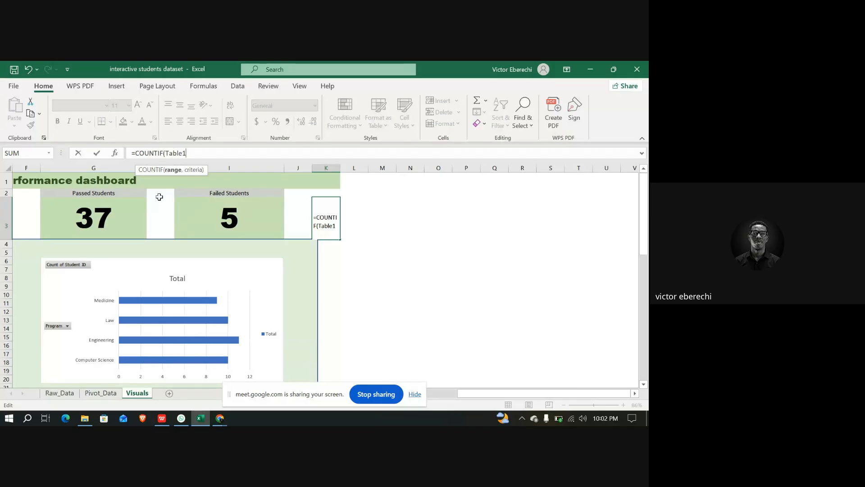
pyautogui.write('[')
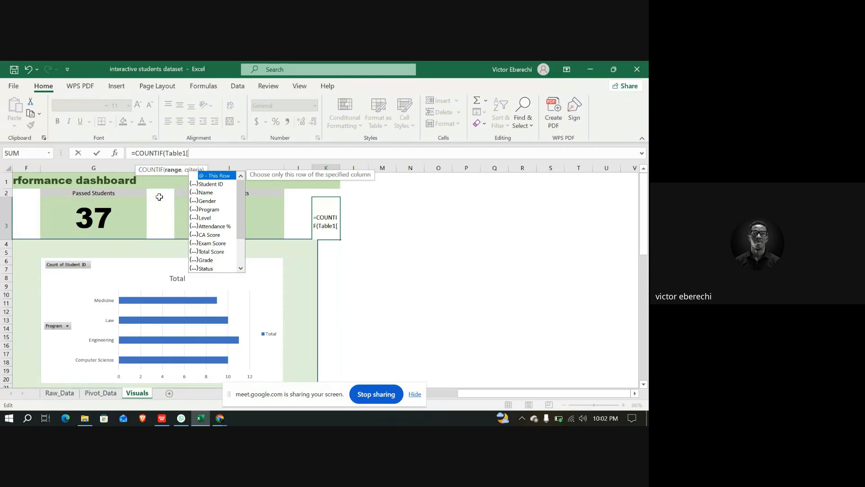
pyautogui.press('Down')
pyautogui.press('Down')
pyautogui.press('Down')
pyautogui.press('Down')
pyautogui.press('Down')
pyautogui.press('Down')
pyautogui.press('Down')
pyautogui.press('Down')
pyautogui.press('Down')
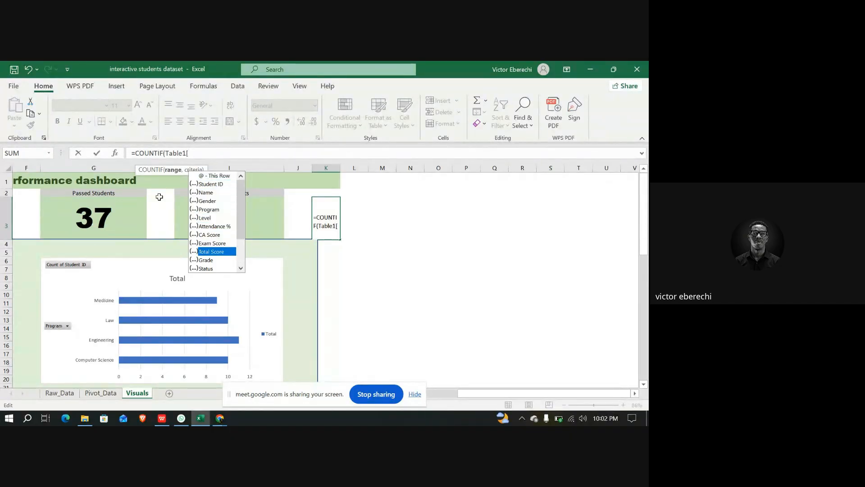
pyautogui.press('Down')
pyautogui.press('Down')
pyautogui.press('Down')
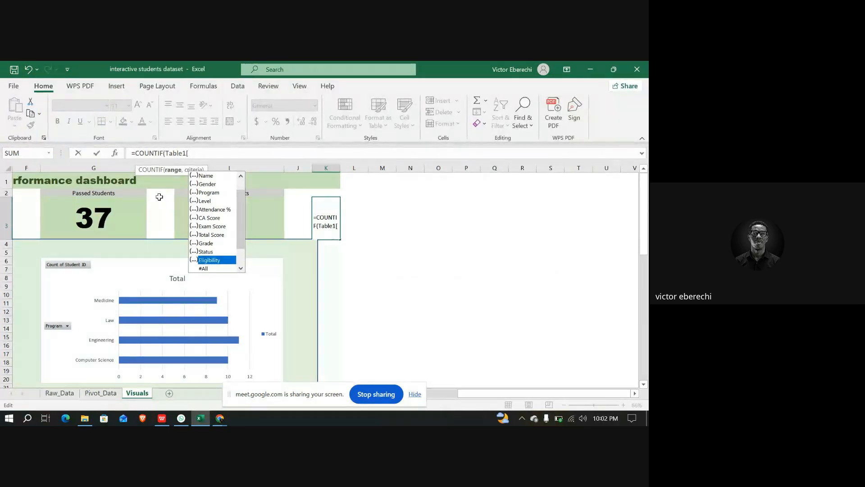
pyautogui.press('Tab')
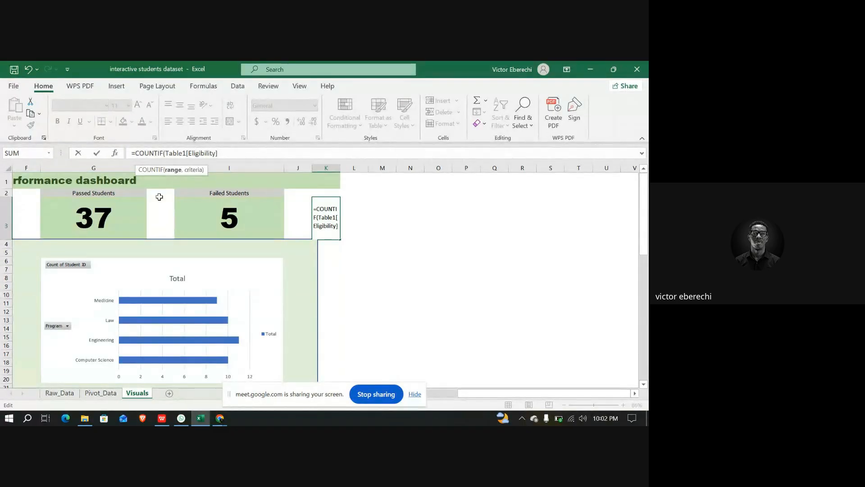
pyautogui.write(', "')
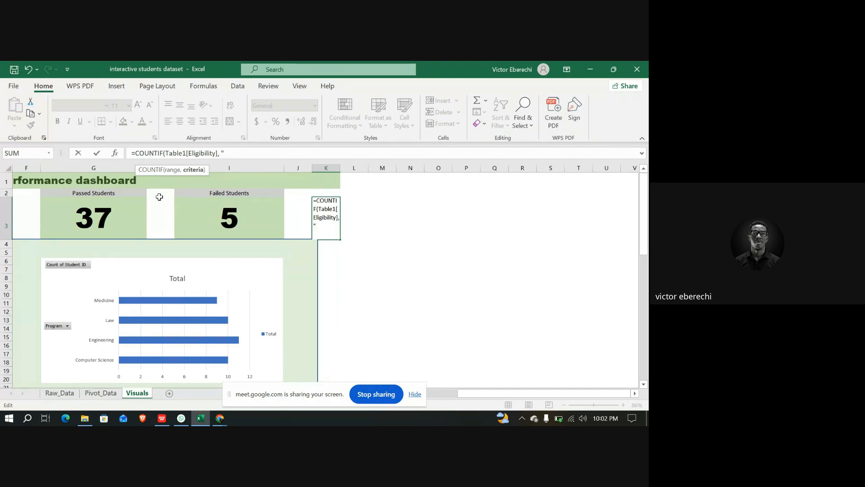
pyautogui.write('ELIGIBLE")')
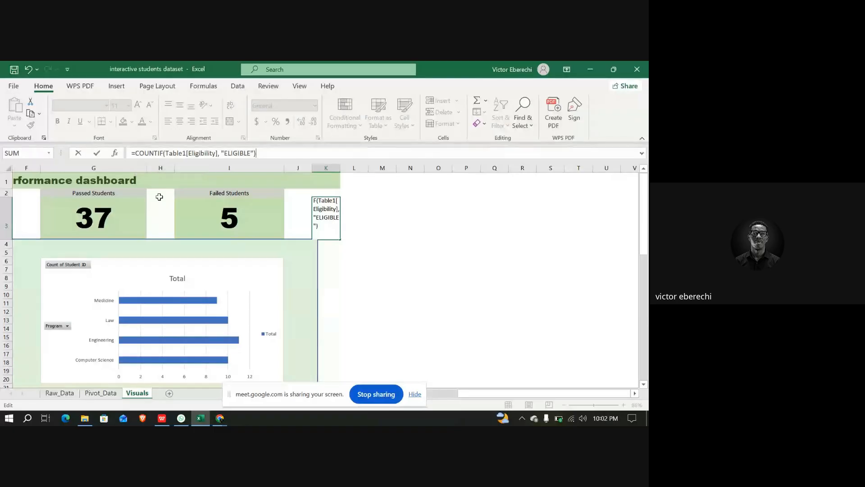
pyautogui.press('Return')
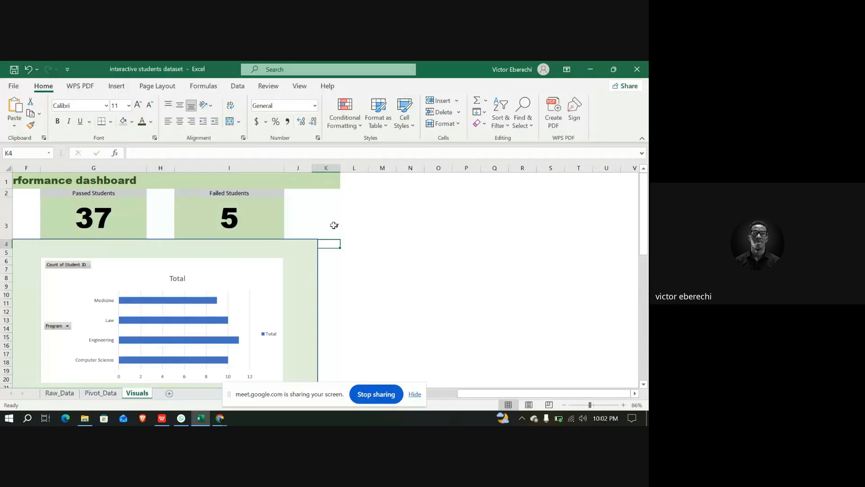
# Check the raw data's Eligibility column and the new formula, then label K2 as ELIGIBLE STUDENTS
pyautogui.click(60, 393)
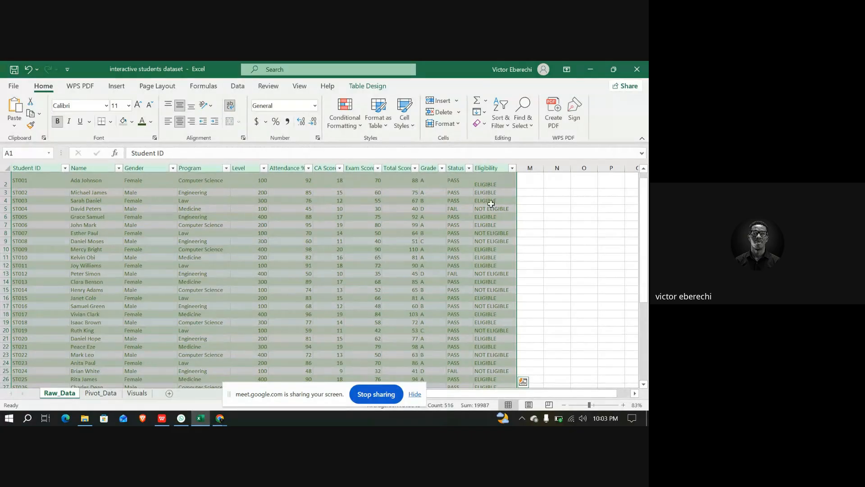
pyautogui.click(140, 398)
pyautogui.click(332, 227)
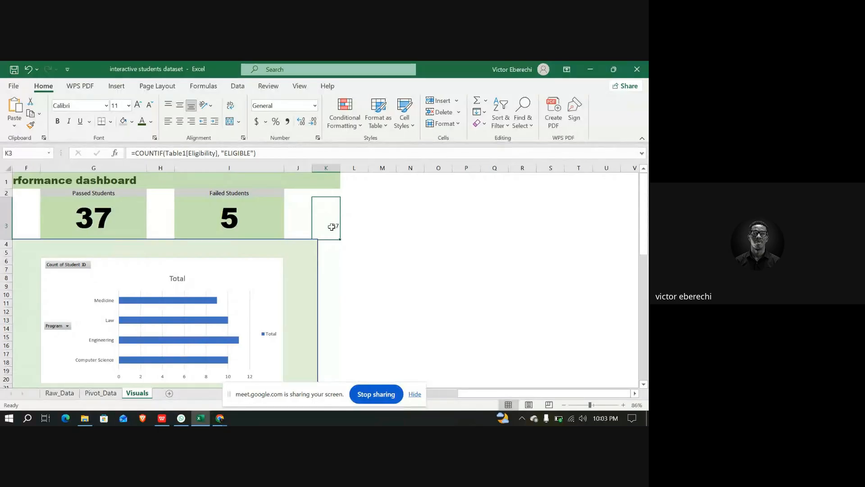
pyautogui.click(271, 153)
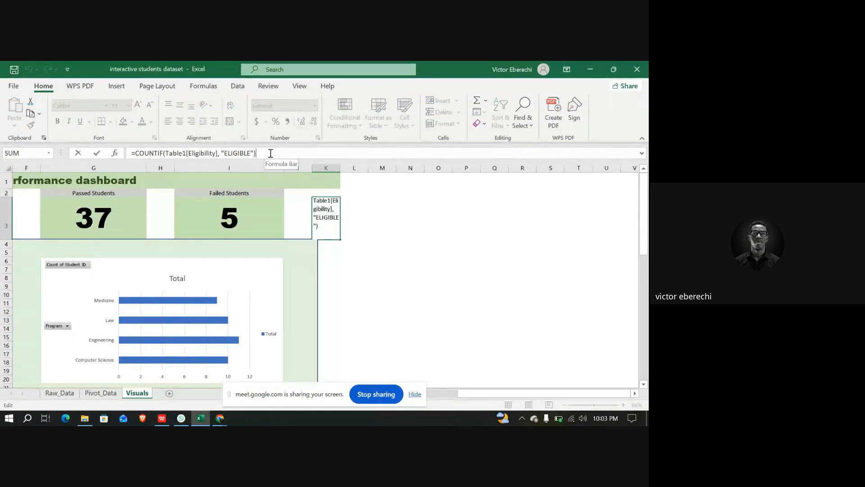
pyautogui.click(348, 202)
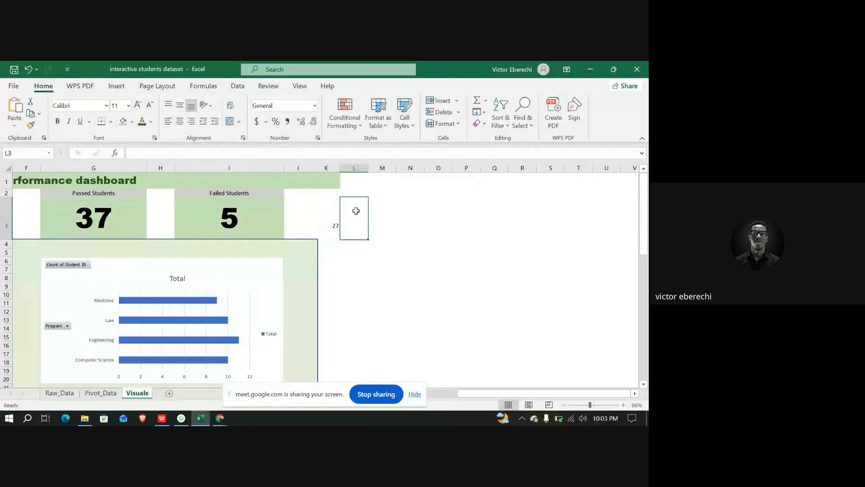
pyautogui.click(328, 192)
pyautogui.click(250, 154)
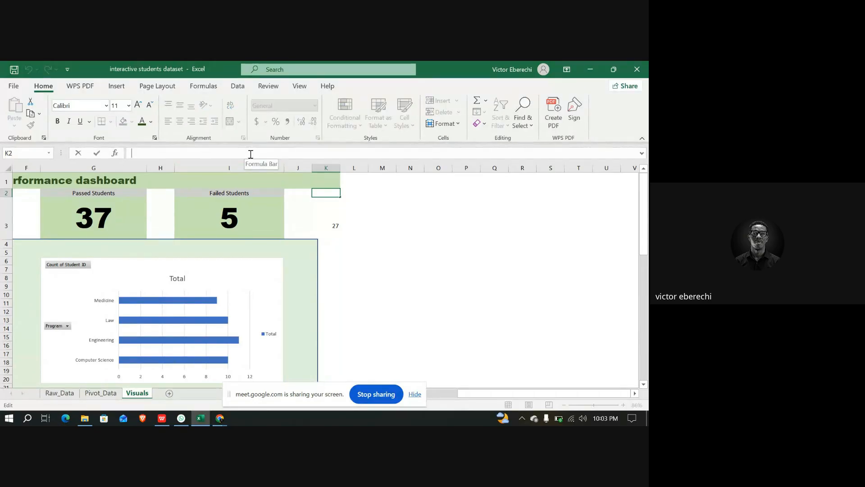
pyautogui.write('ELIGIBLE STUDENTS')
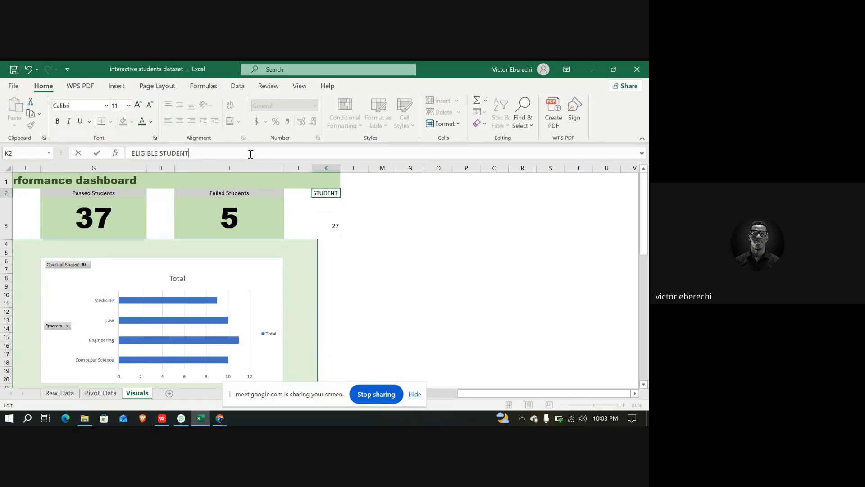
pyautogui.click(364, 203)
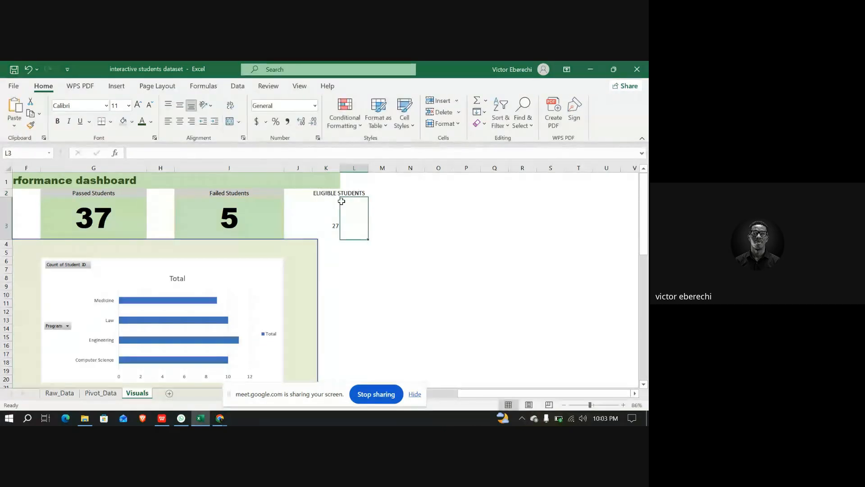
# Format the eligible students count in K3 as 48 pt Arial Black with a light green fill
pyautogui.click(327, 195)
pyautogui.click(330, 225)
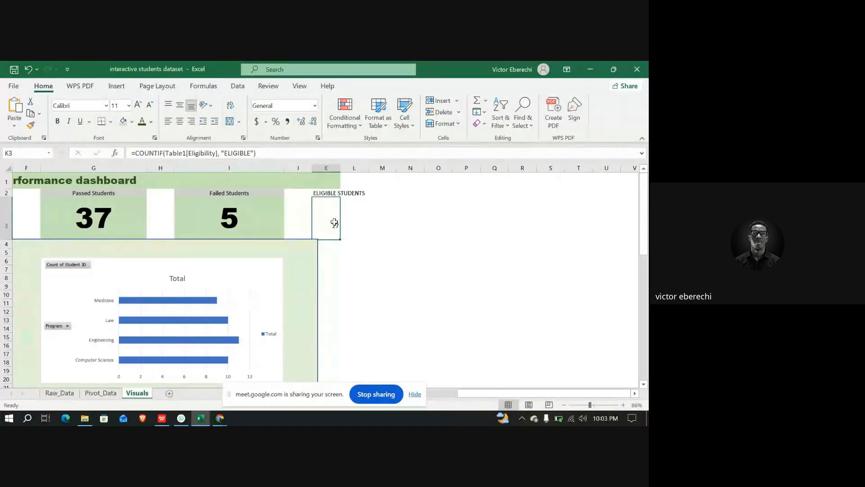
pyautogui.click(128, 105)
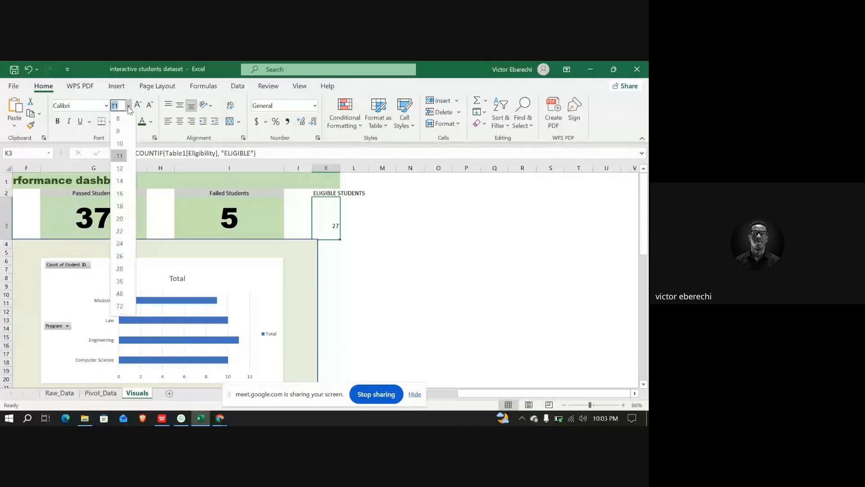
pyautogui.click(121, 293)
pyautogui.click(105, 106)
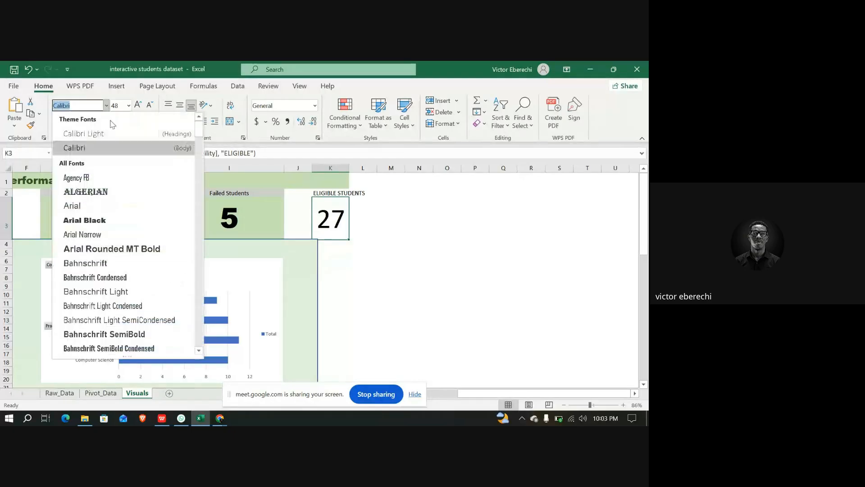
pyautogui.click(106, 221)
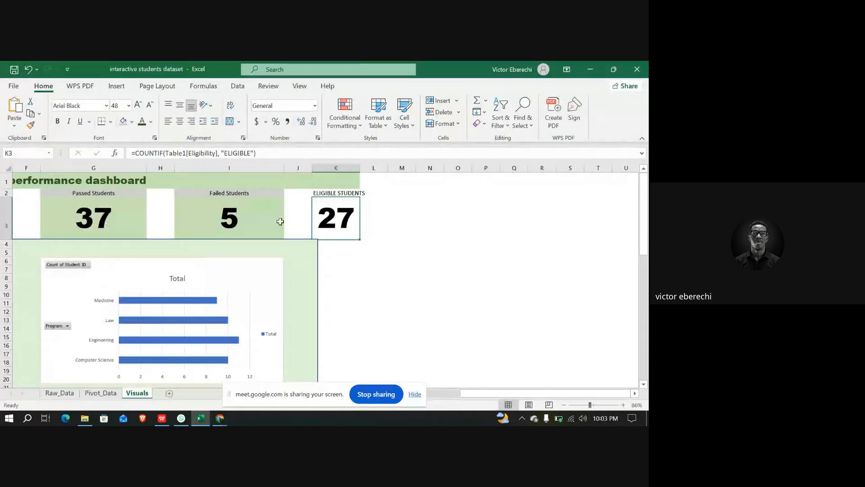
pyautogui.click(132, 121)
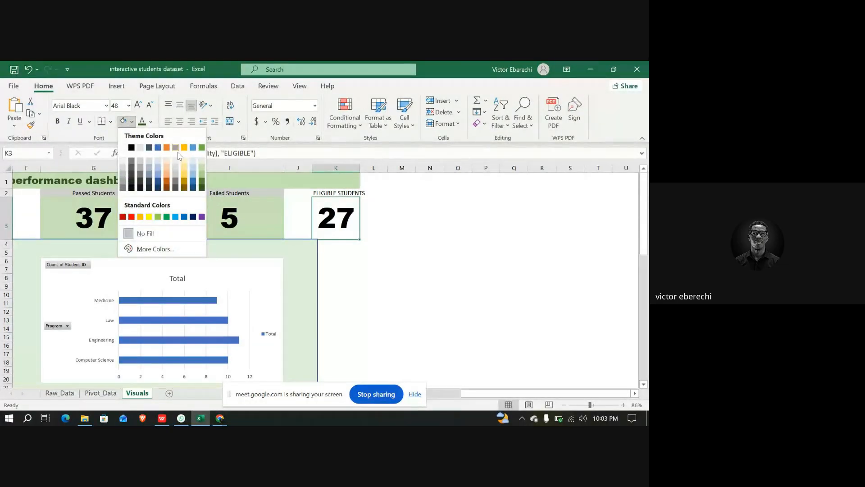
pyautogui.click(201, 168)
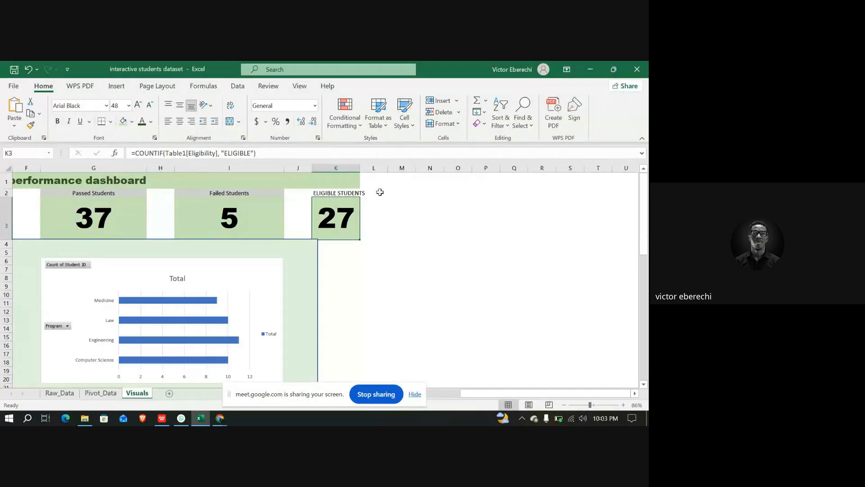
# Widen column K so the eligible students card matches the other summary cards
pyautogui.moveTo(360, 168); pyautogui.dragTo(380, 168)
pyautogui.click(383, 271)
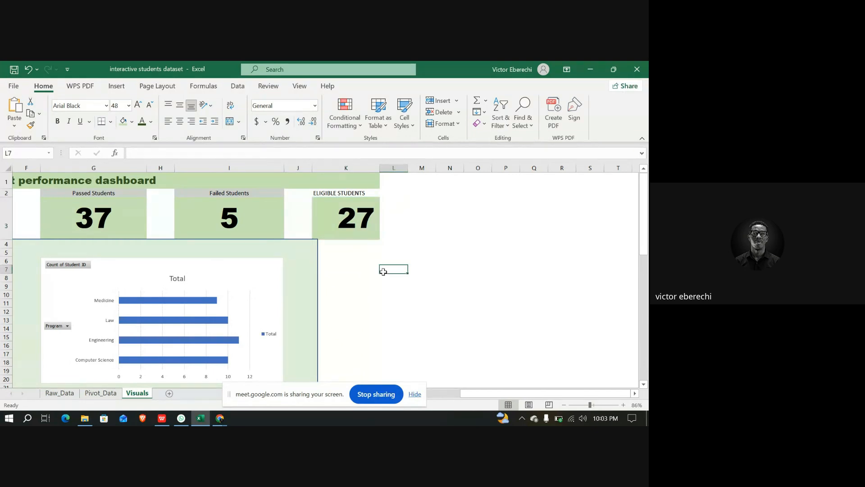
pyautogui.scroll(-4, 383, 272)
pyautogui.scroll(-1, 289, 288)
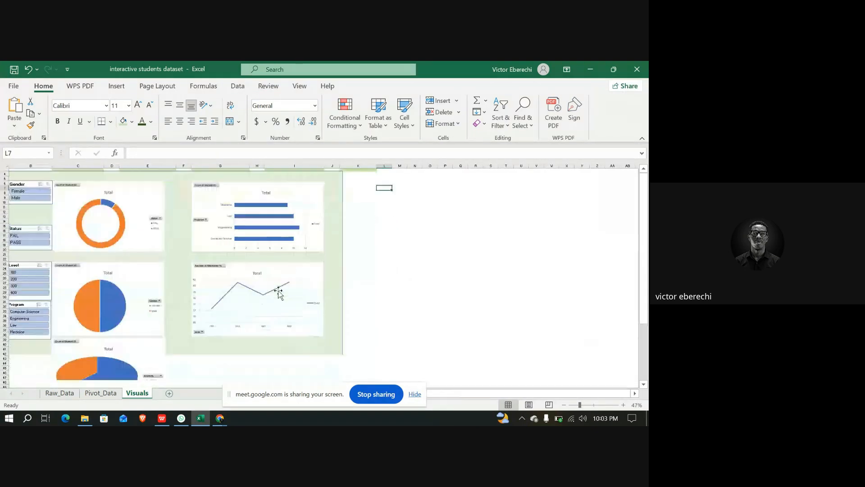
pyautogui.scroll(-4, 279, 292)
pyautogui.scroll(-1, 279, 291)
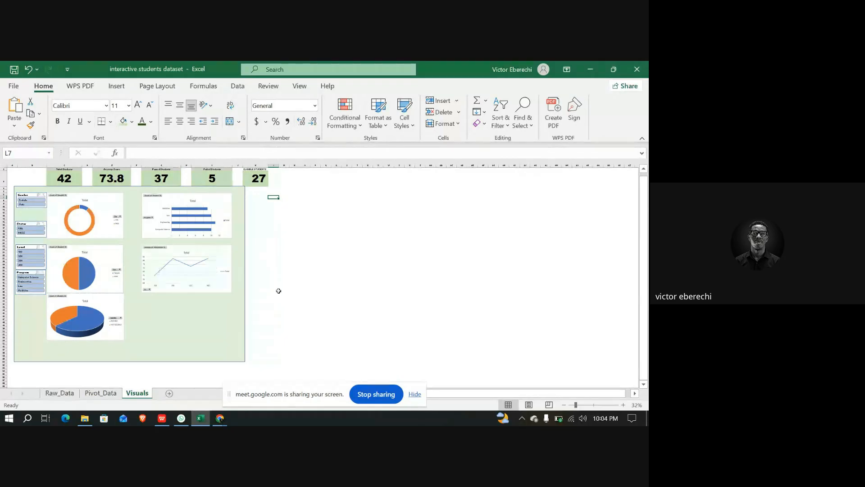
pyautogui.click(219, 418)
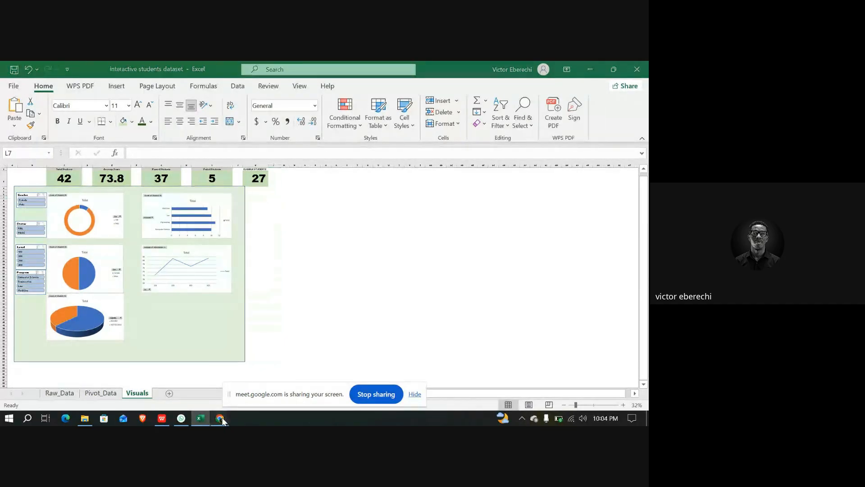
pyautogui.click(167, 375)
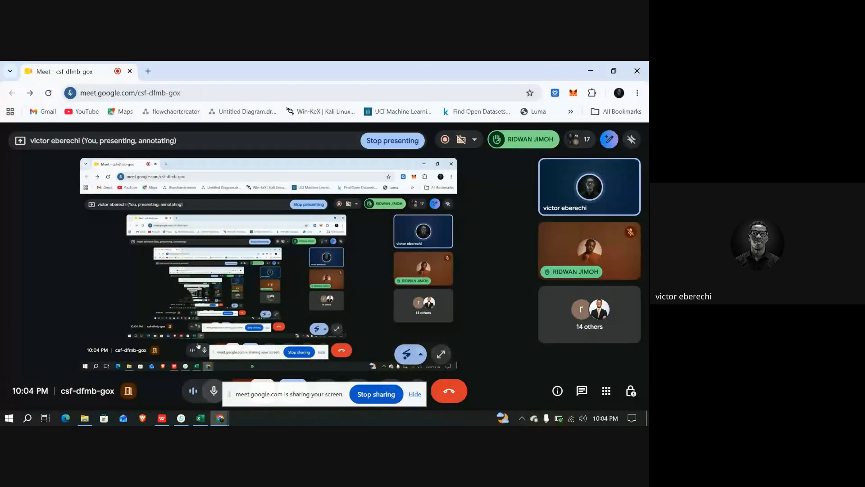
pyautogui.click(415, 397)
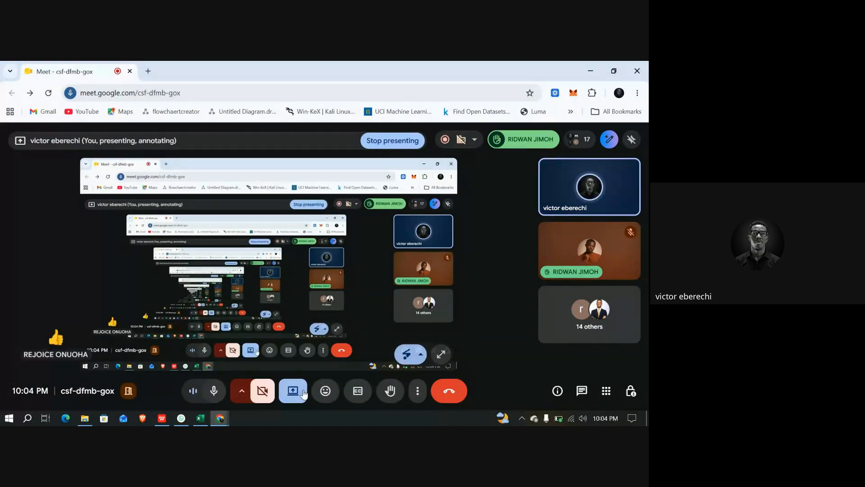
# Switch the meeting's screen share to the interactive students dataset Excel window
pyautogui.click(303, 393)
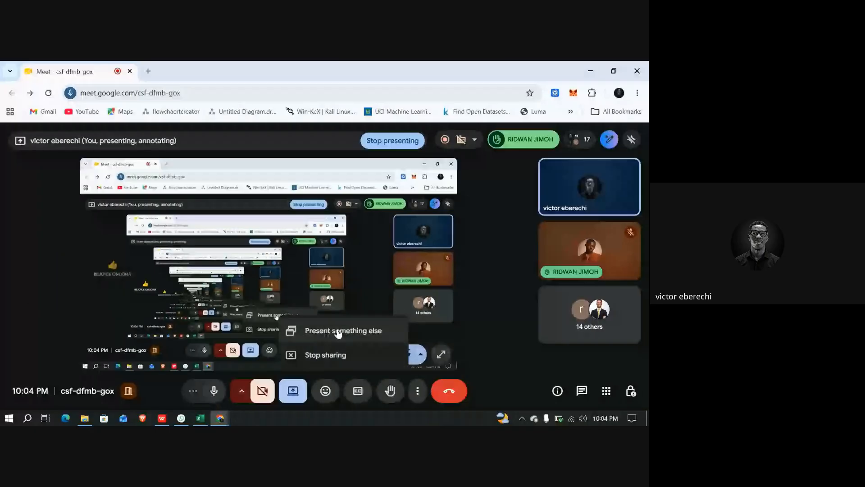
pyautogui.click(339, 332)
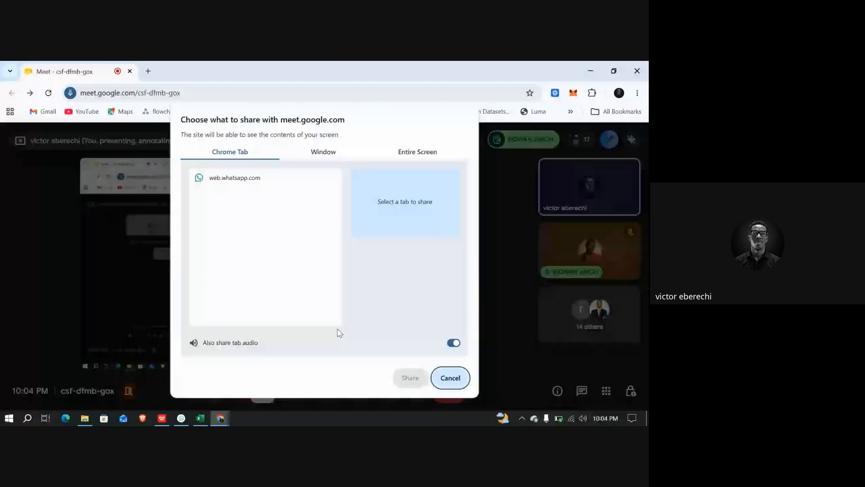
pyautogui.click(327, 154)
pyautogui.click(324, 208)
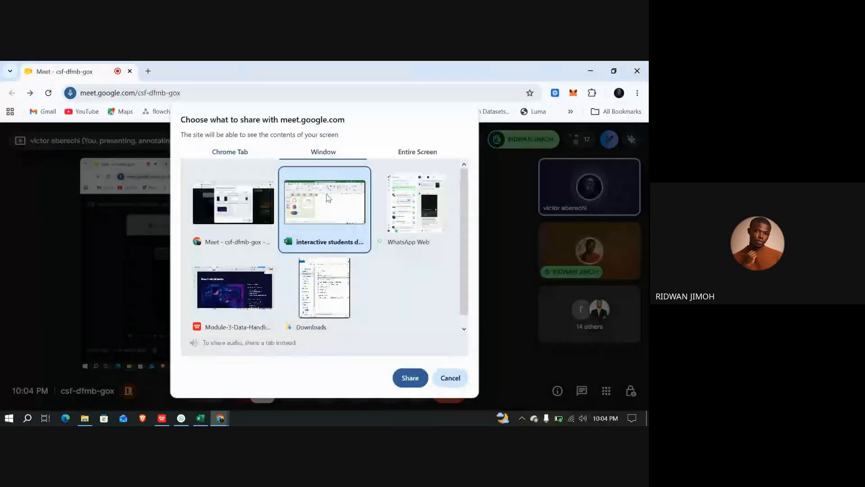
pyautogui.click(408, 378)
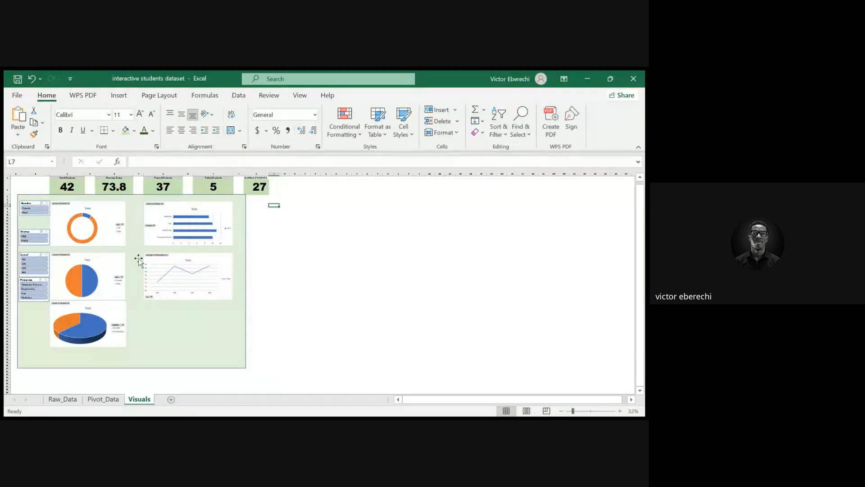
# Test the dashboard by selecting items in the Status, Level and Program slicers on the Visuals sheet
pyautogui.click(38, 241)
pyautogui.click(37, 268)
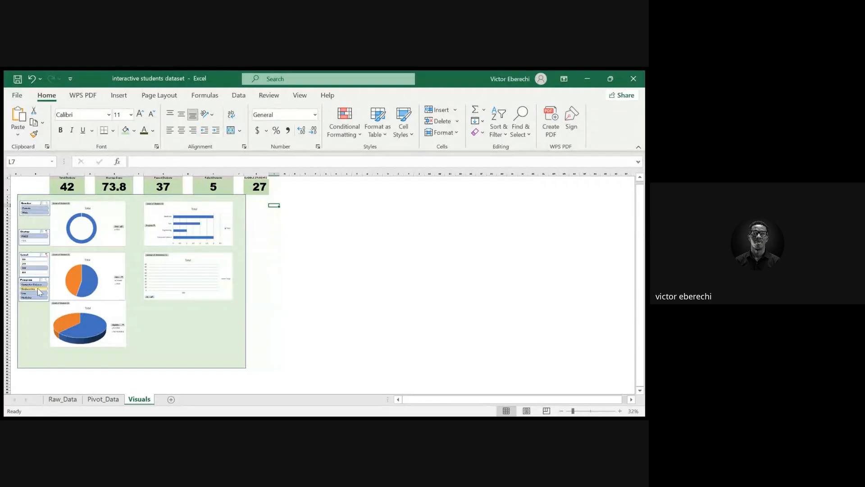
pyautogui.click(38, 289)
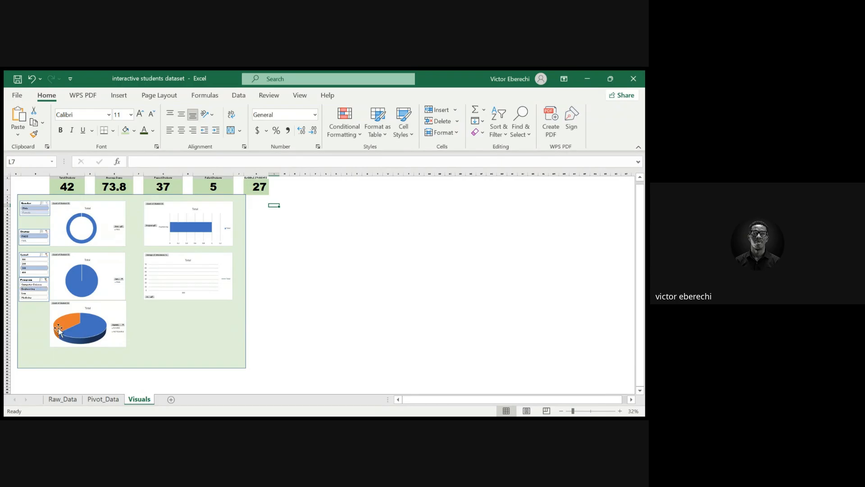
# On Pivot_Data, insert Gender, Program, Level, Status and Eligibility slicers for the first pivot table
pyautogui.click(103, 399)
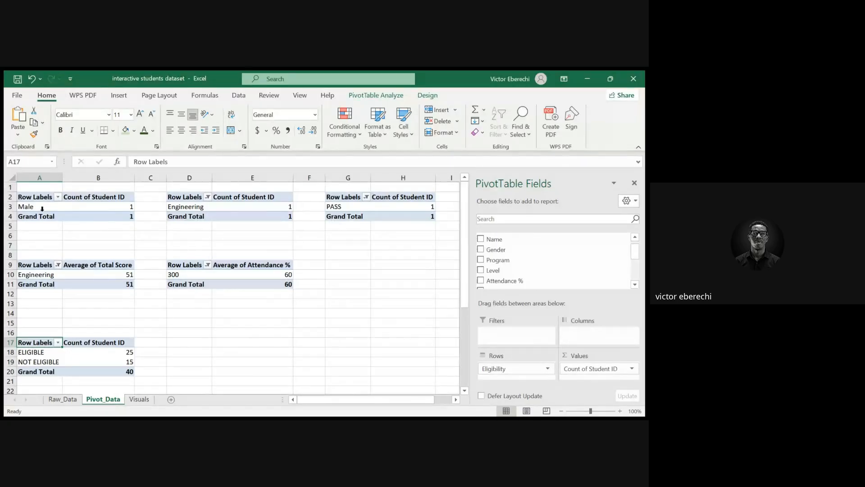
pyautogui.click(34, 197)
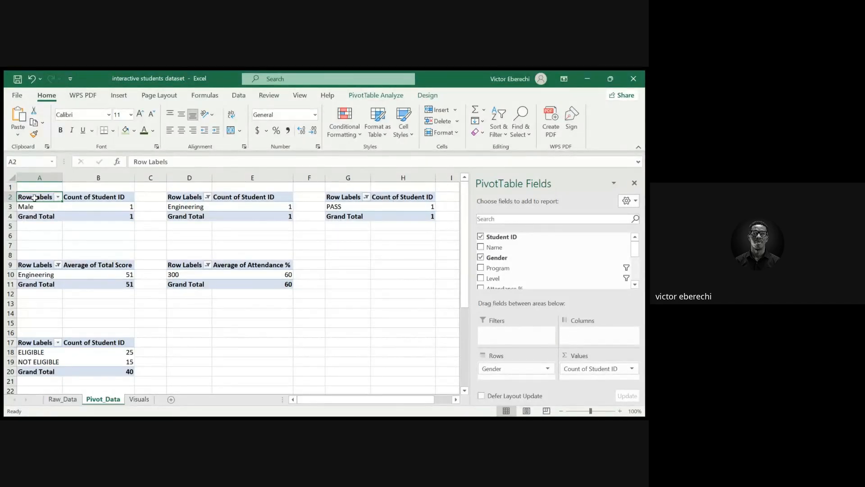
pyautogui.click(374, 100)
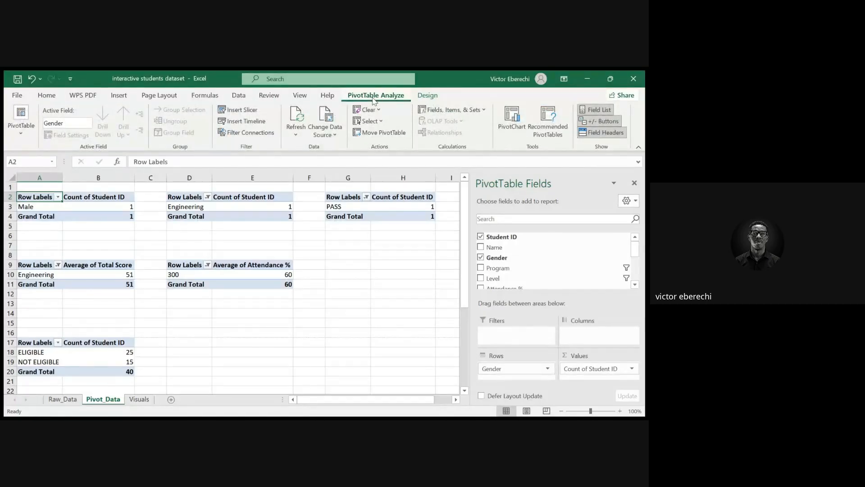
pyautogui.click(255, 112)
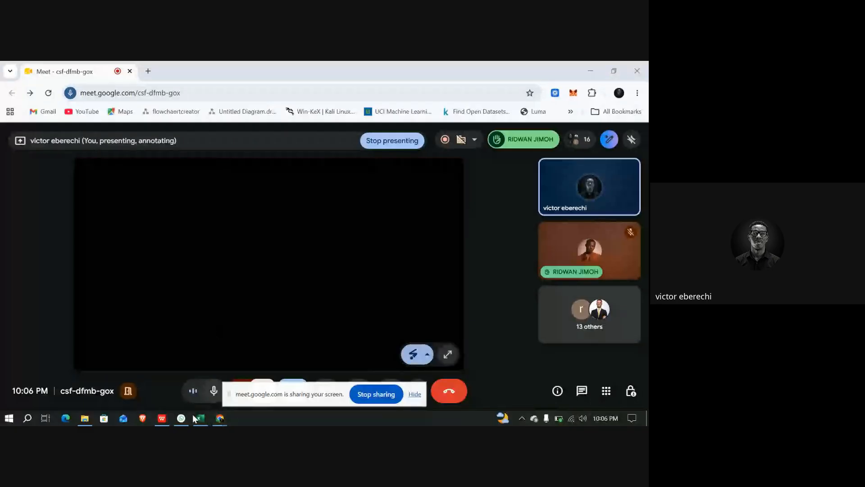
pyautogui.click(201, 419)
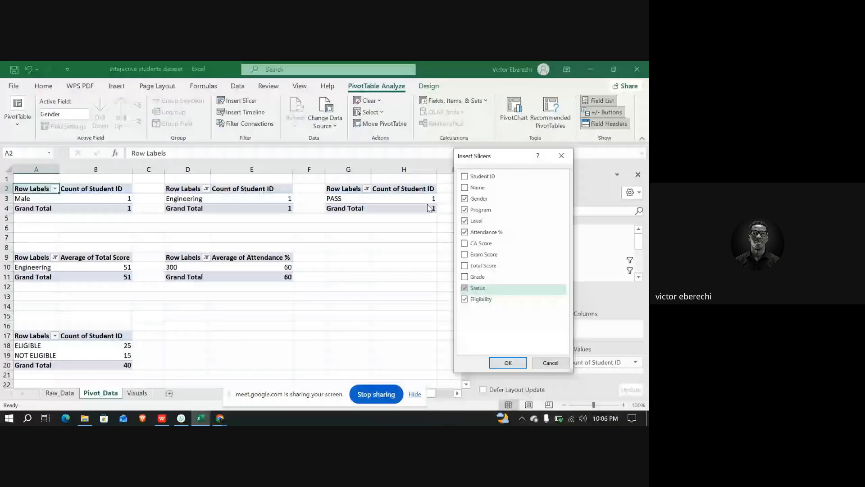
pyautogui.click(561, 156)
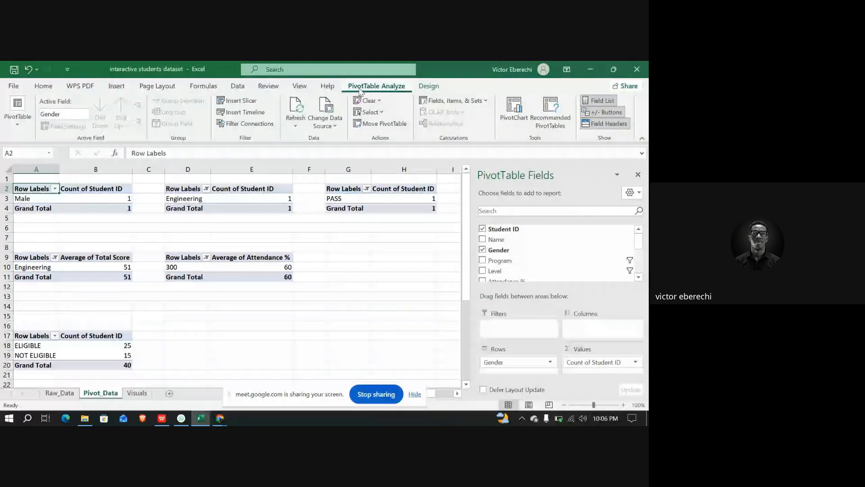
pyautogui.click(249, 101)
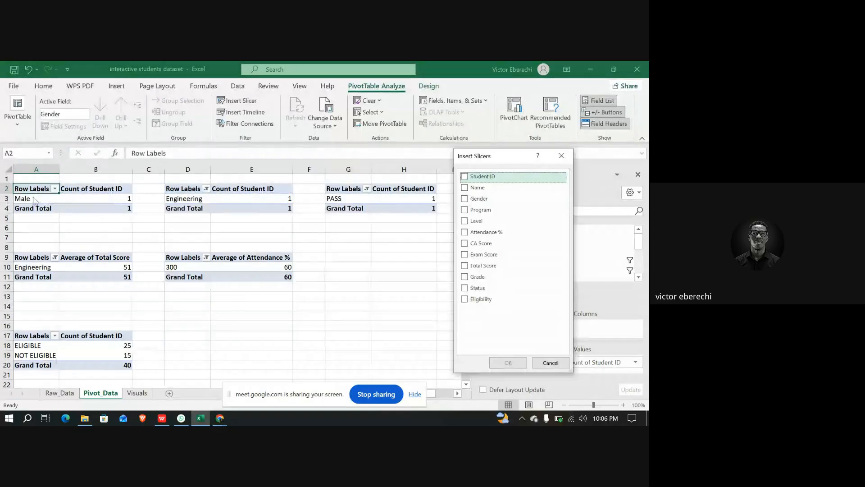
pyautogui.click(478, 199)
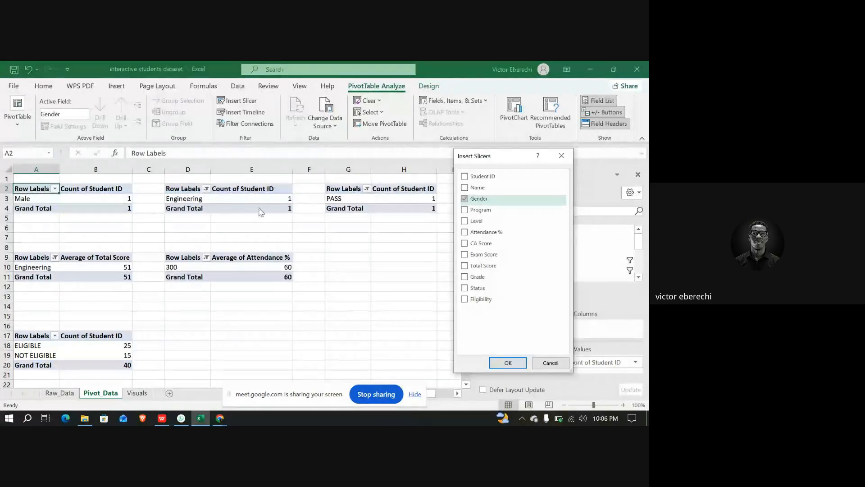
pyautogui.click(480, 210)
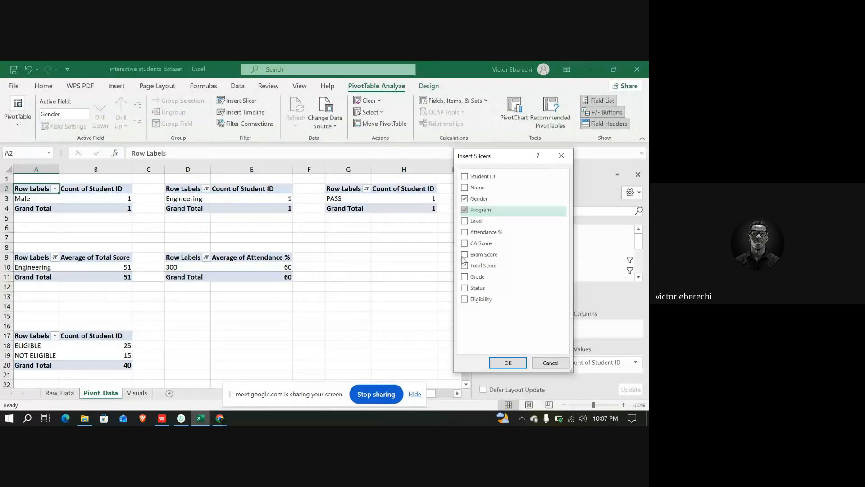
pyautogui.click(466, 288)
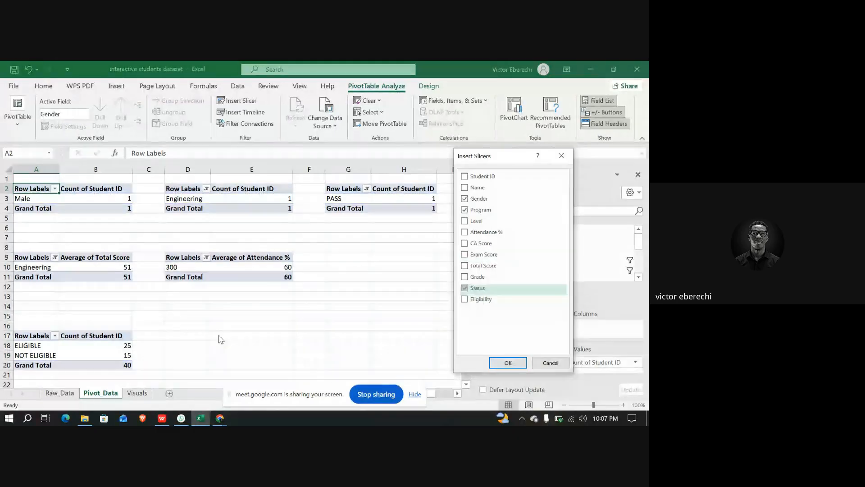
pyautogui.click(466, 299)
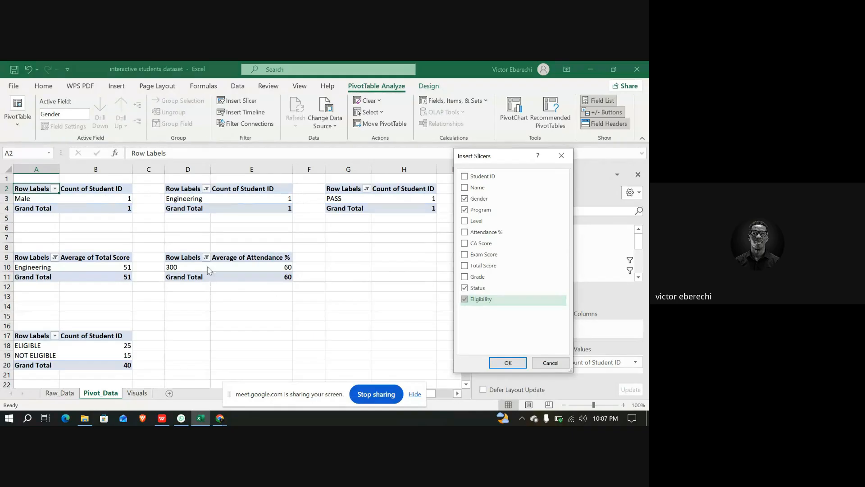
pyautogui.click(468, 222)
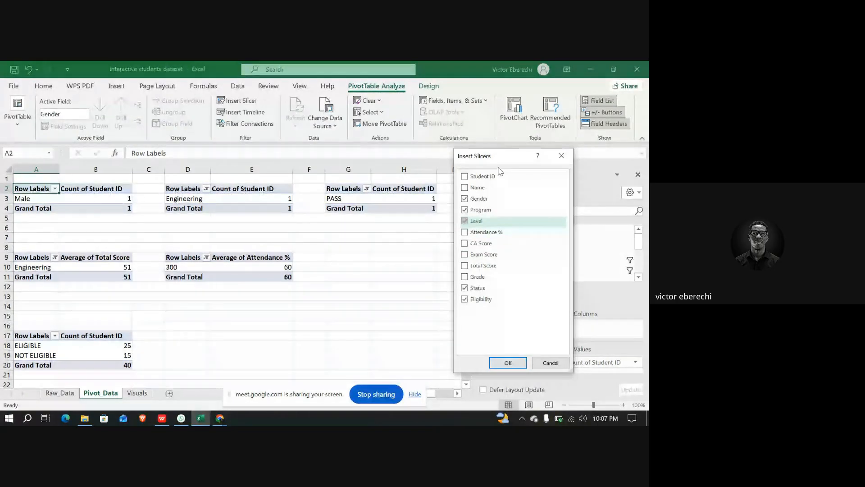
pyautogui.click(508, 363)
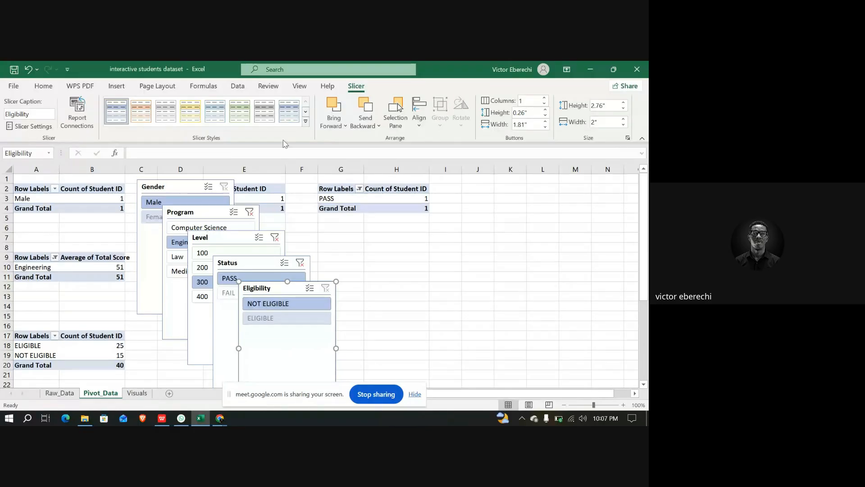
# Insert an Attendance % slicer for the pivot table and move it beside the PASS pivot table
pyautogui.click(32, 189)
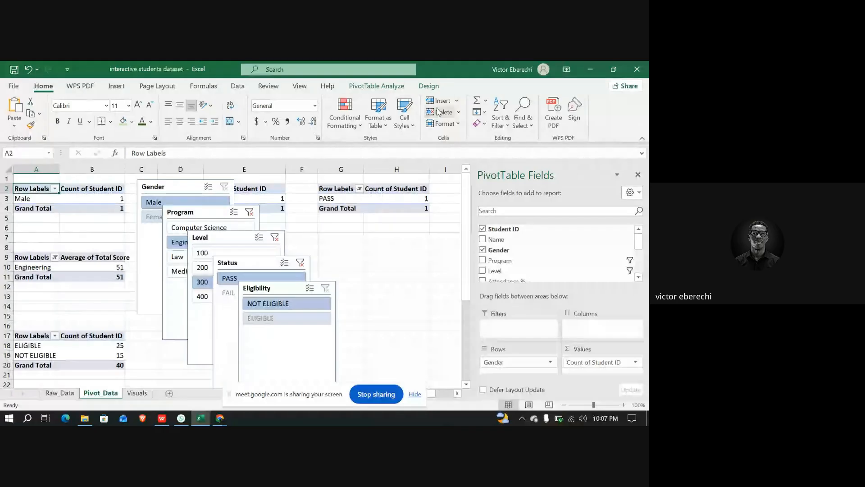
pyautogui.click(376, 86)
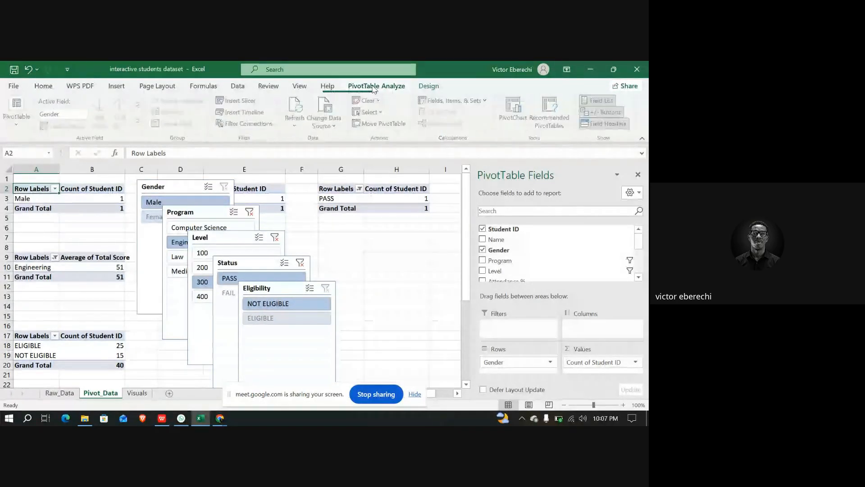
pyautogui.click(236, 102)
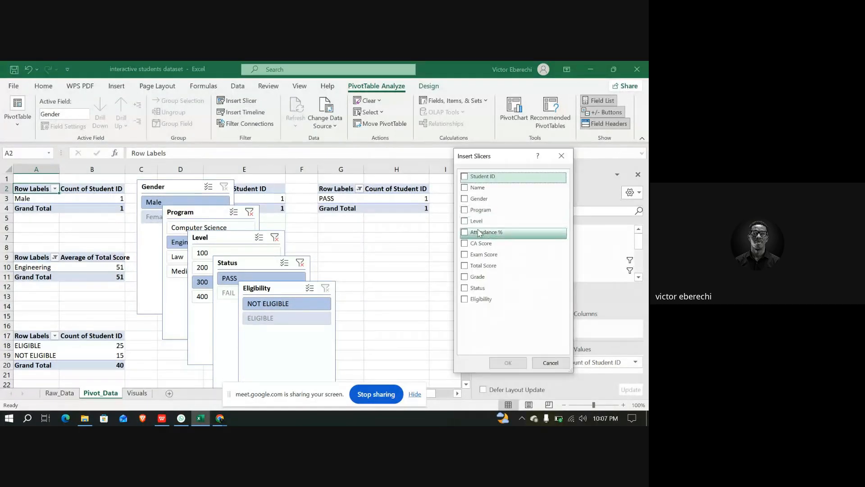
pyautogui.click(480, 233)
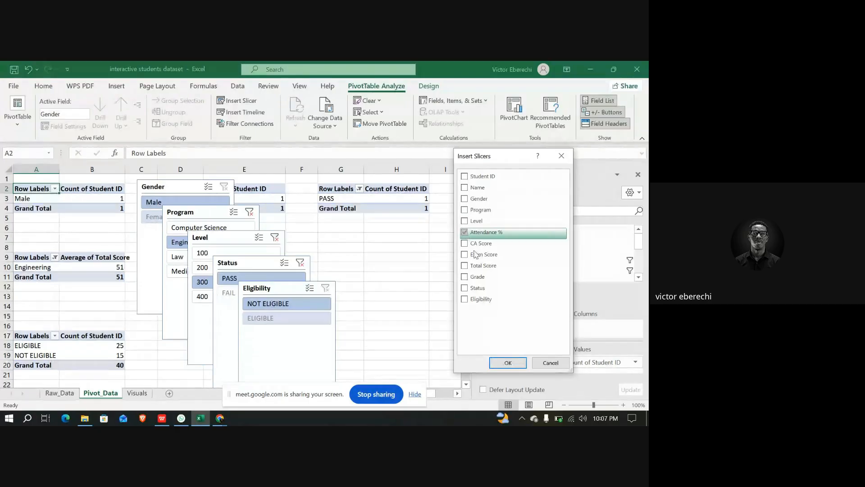
pyautogui.click(507, 361)
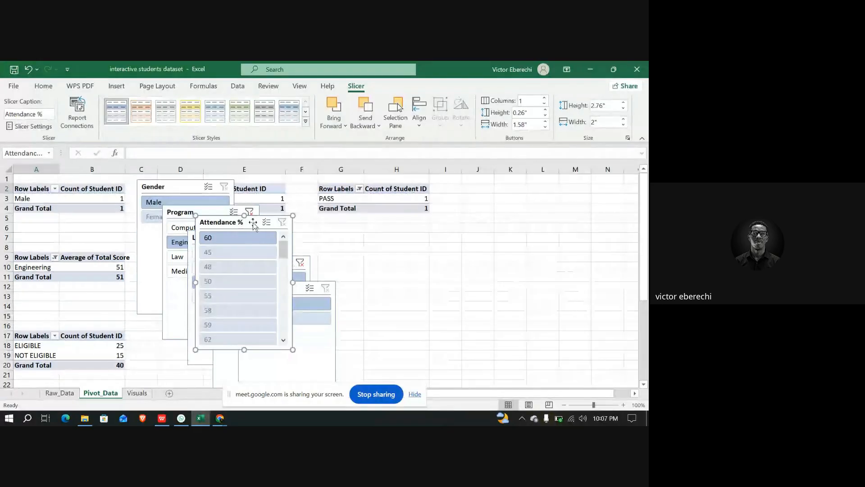
pyautogui.moveTo(253, 224); pyautogui.dragTo(428, 222)
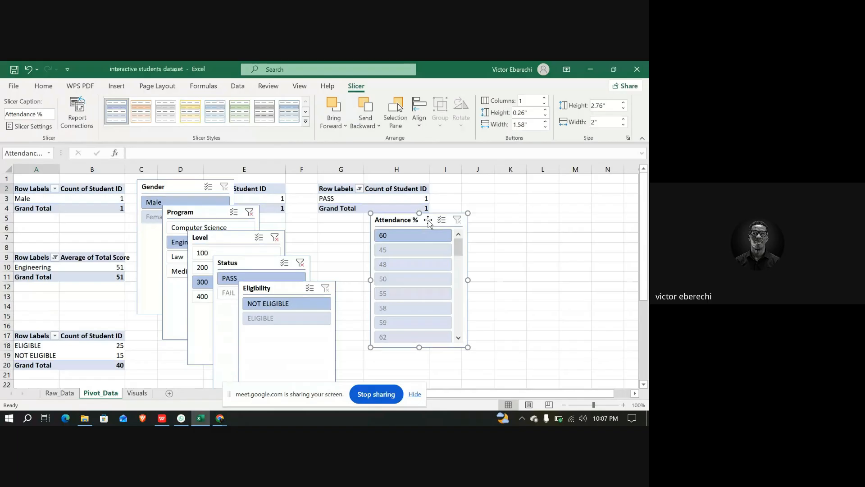
# Check the dashboard on the Visuals sheet and return to Pivot_Data
pyautogui.click(39, 186)
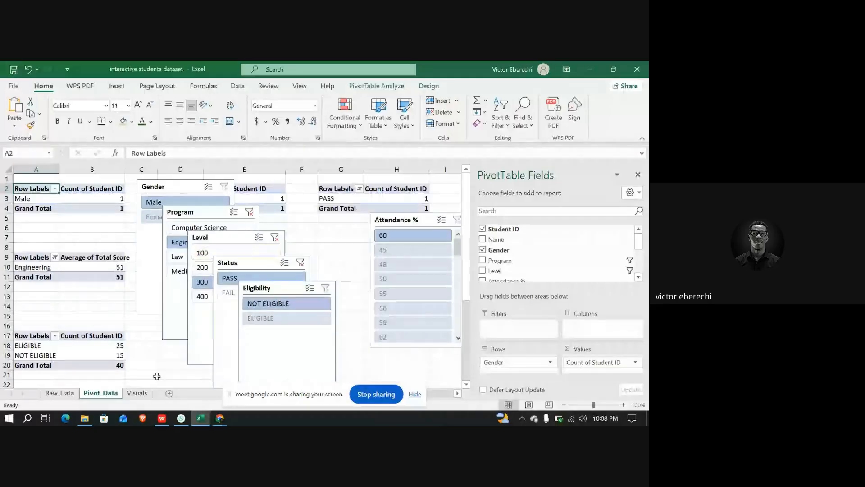
pyautogui.click(137, 393)
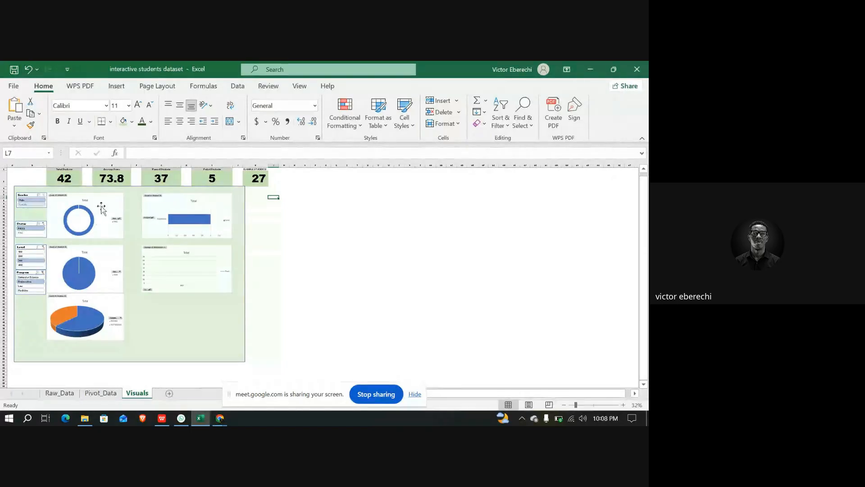
pyautogui.click(102, 395)
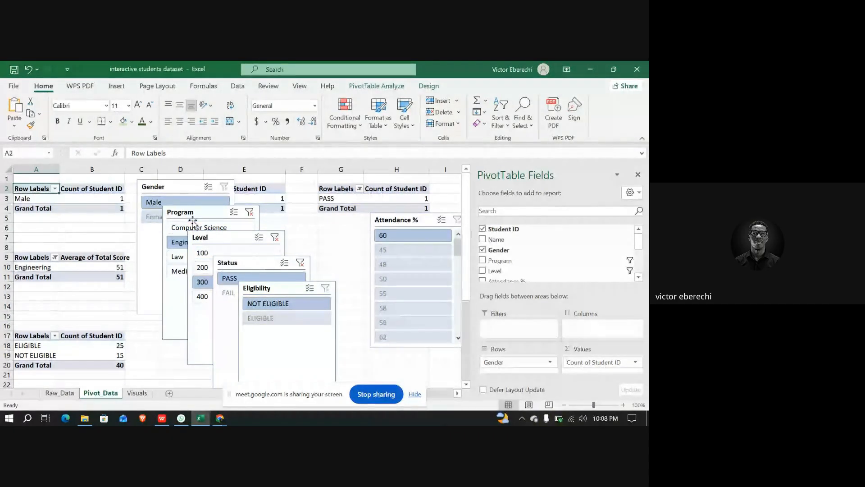
# Connect the Gender slicer to PivotTable6 as well through its report connections
pyautogui.click(169, 187)
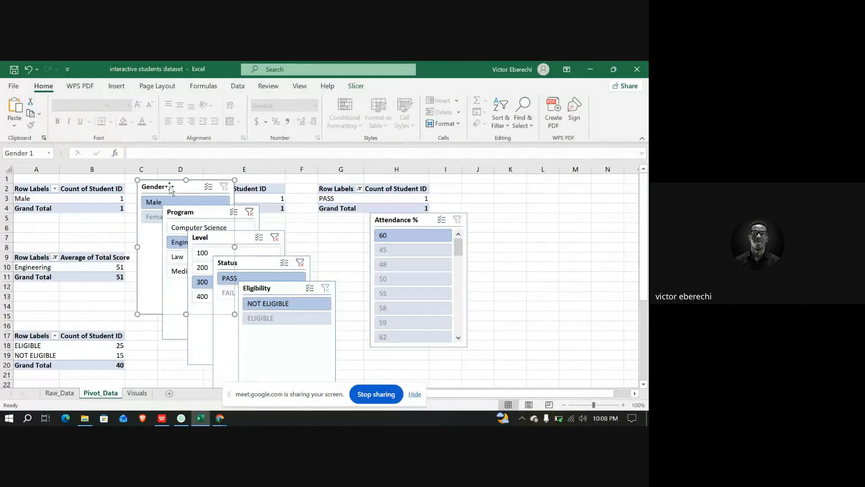
pyautogui.rightClick(179, 189)
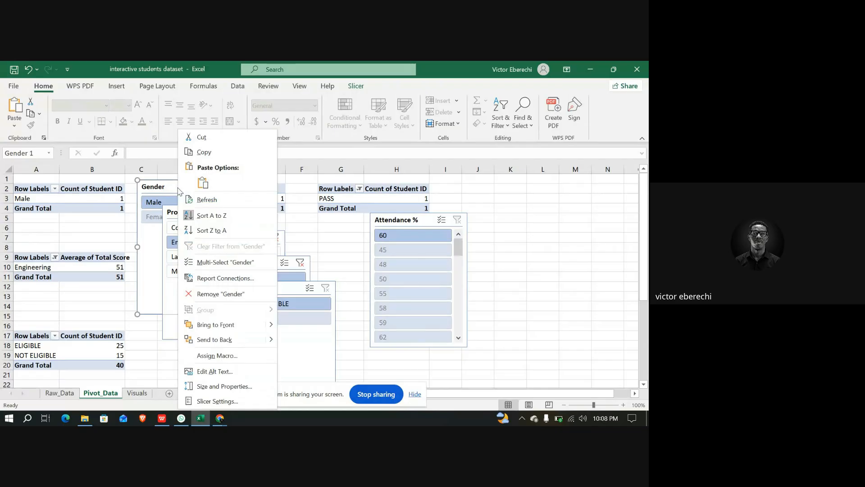
pyautogui.click(223, 285)
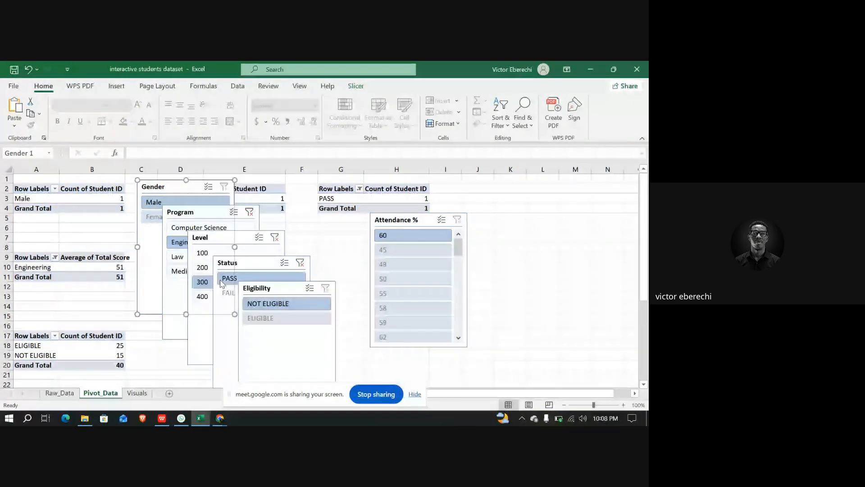
pyautogui.scroll(-2, 149, 292)
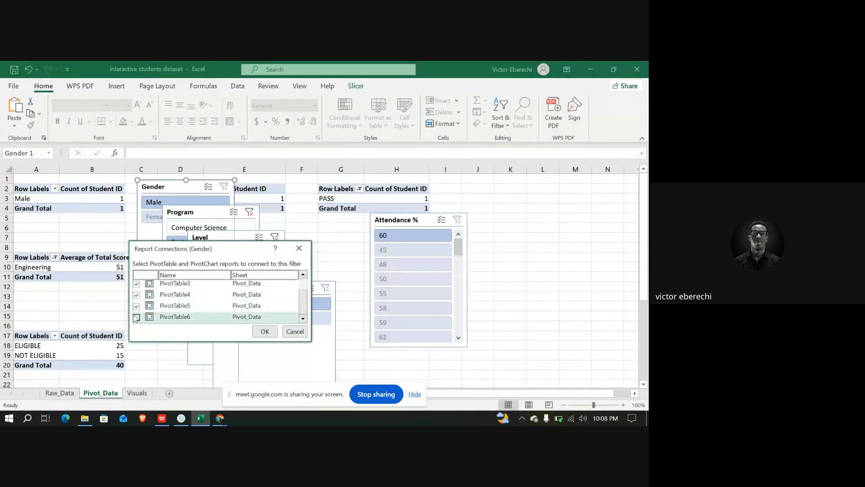
pyautogui.click(136, 317)
pyautogui.click(265, 332)
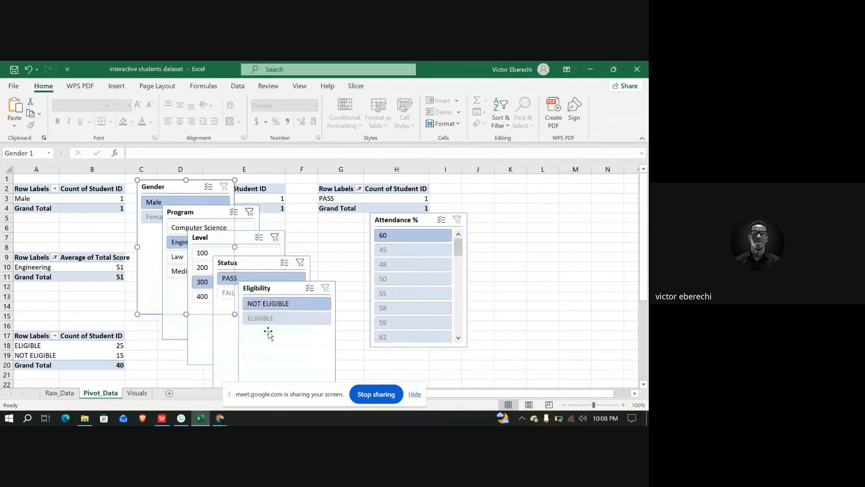
# Connect the Attendance % slicer to PivotTable1 through PivotTable6 through its report connections
pyautogui.click(431, 221)
pyautogui.rightClick(431, 222)
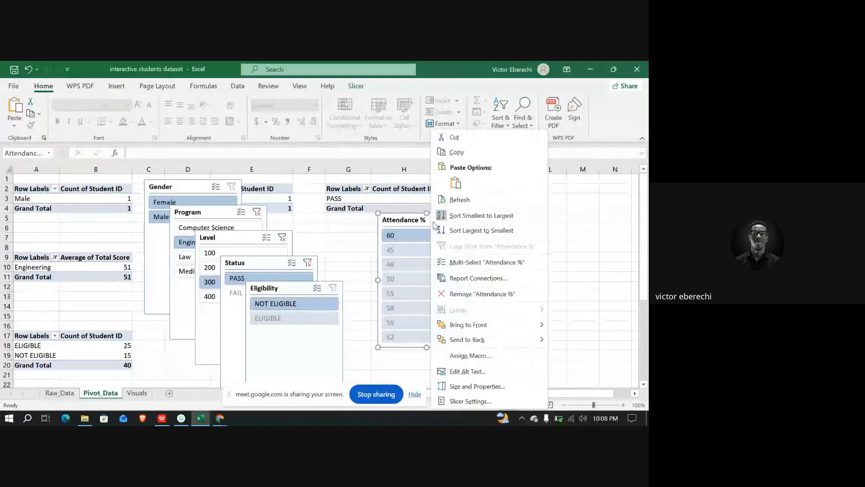
pyautogui.click(465, 279)
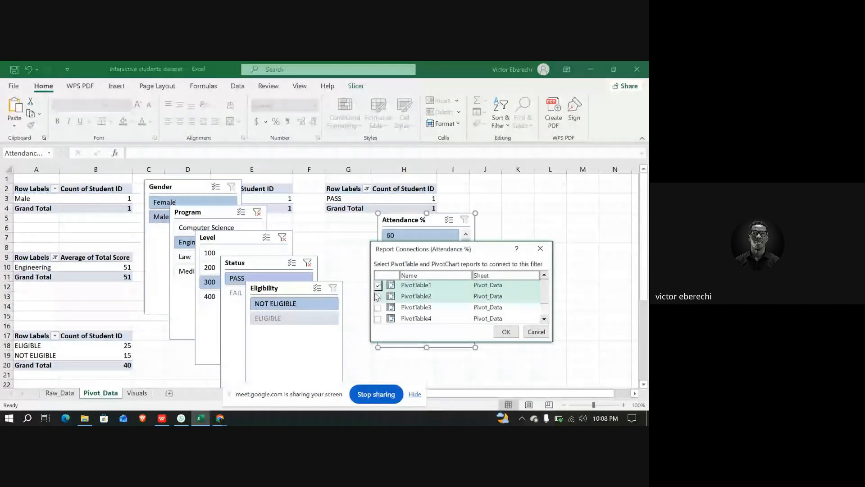
pyautogui.click(378, 296)
pyautogui.click(378, 307)
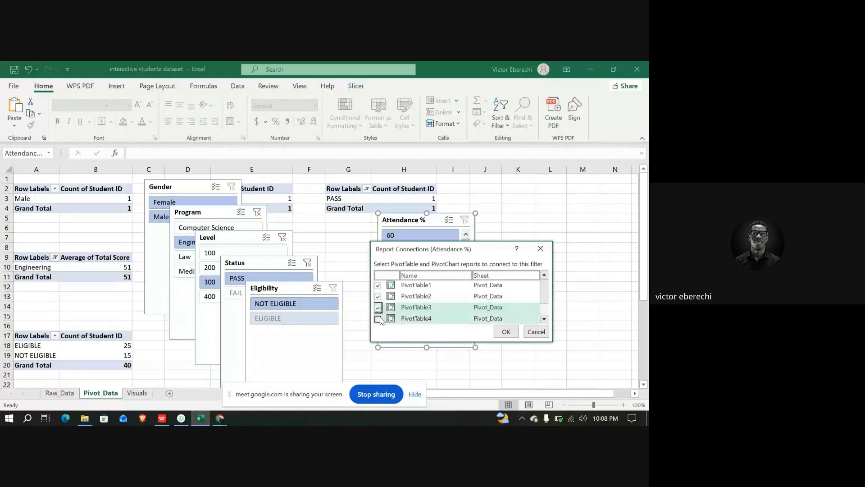
pyautogui.click(378, 319)
pyautogui.scroll(-1, 381, 319)
pyautogui.click(379, 307)
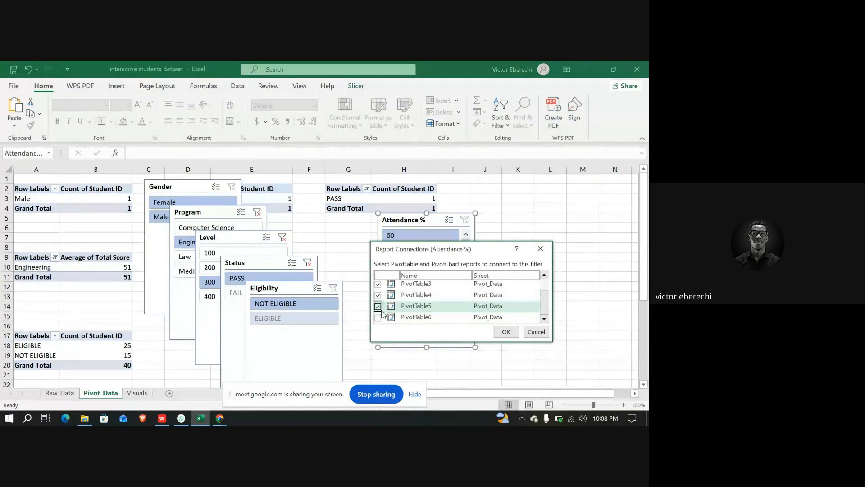
pyautogui.click(379, 318)
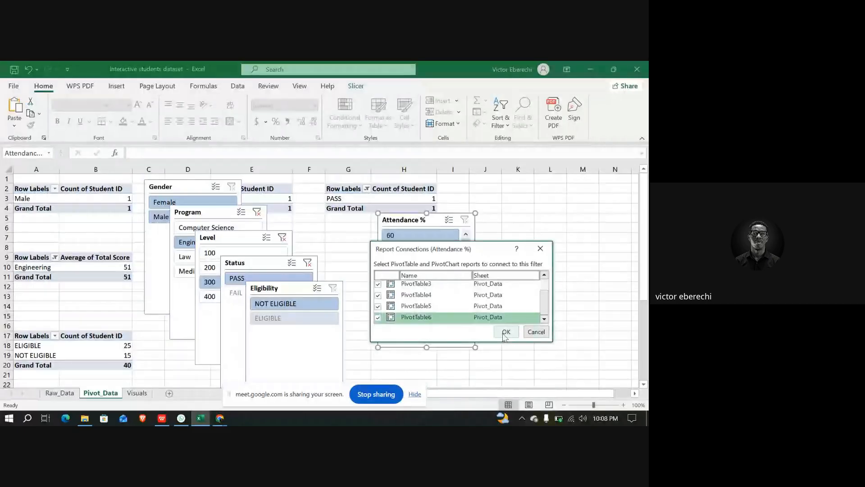
pyautogui.click(506, 331)
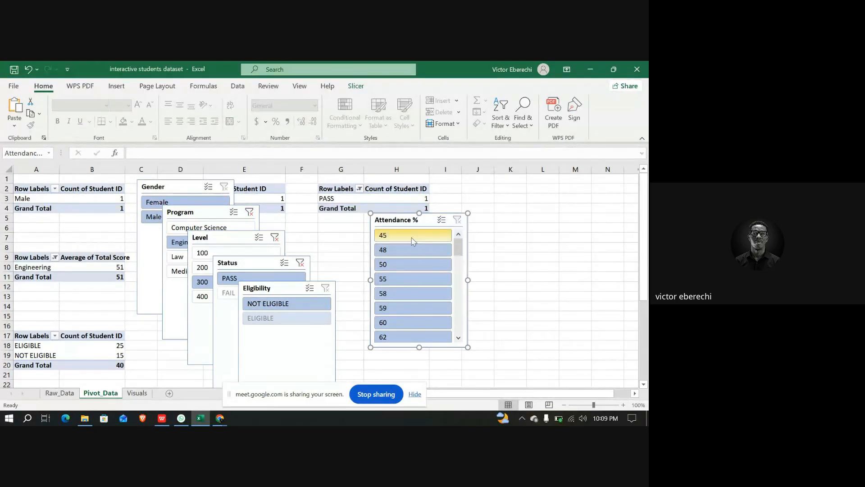
# On the Visuals dashboard, select both Female and Male in the Gender slicer
pyautogui.click(137, 393)
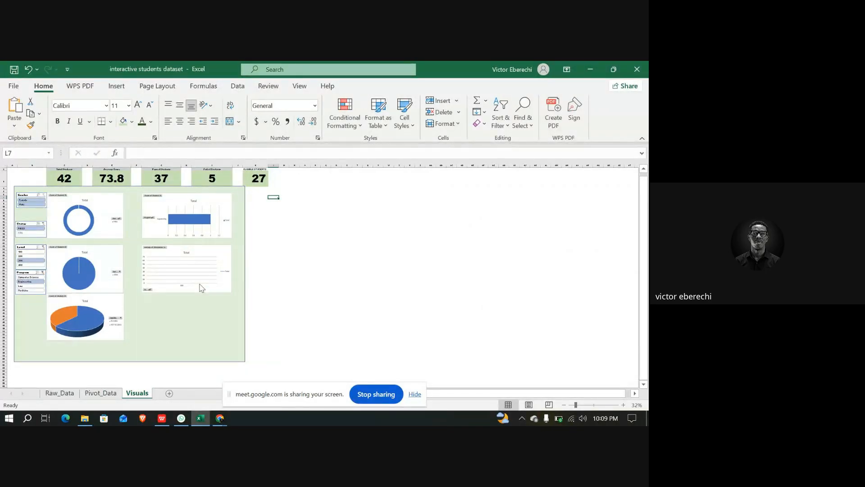
pyautogui.keyDown('ctrl'); pyautogui.scroll(3, 144, 265); pyautogui.keyUp('ctrl')
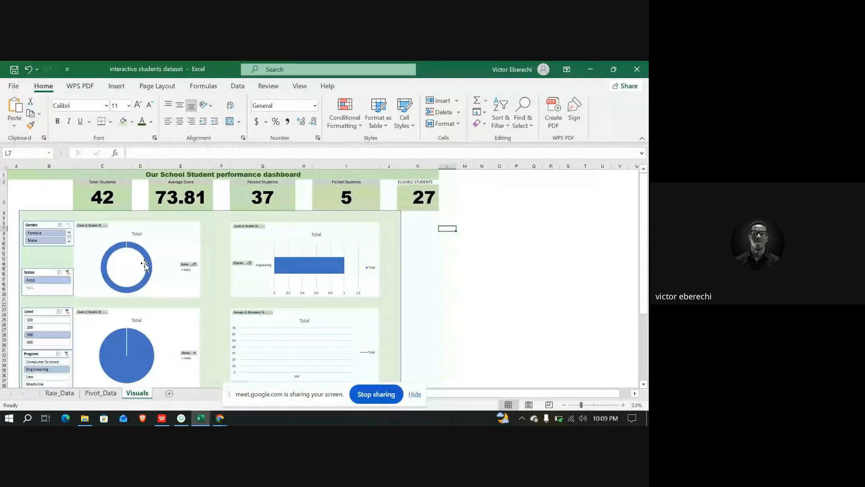
pyautogui.moveTo(145, 265)
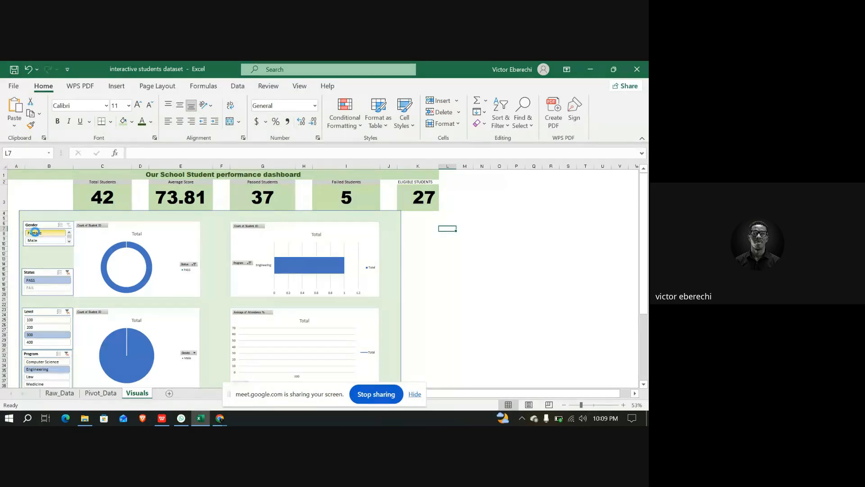
pyautogui.click(36, 233)
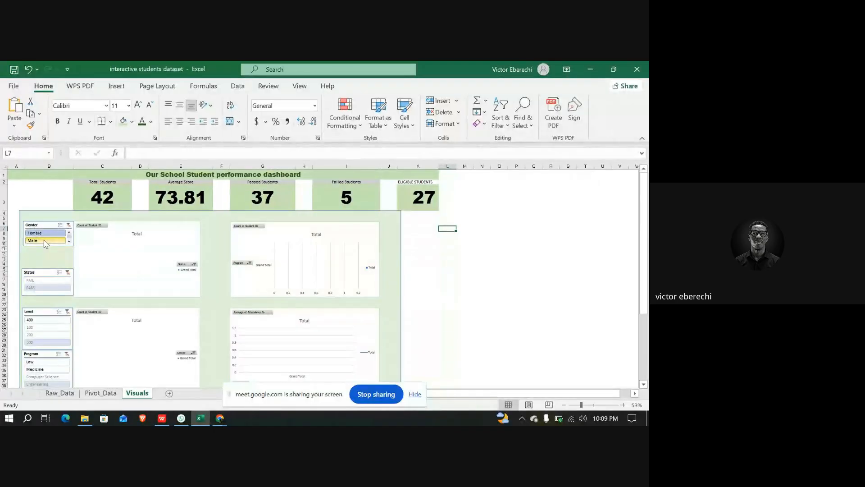
pyautogui.click(45, 242)
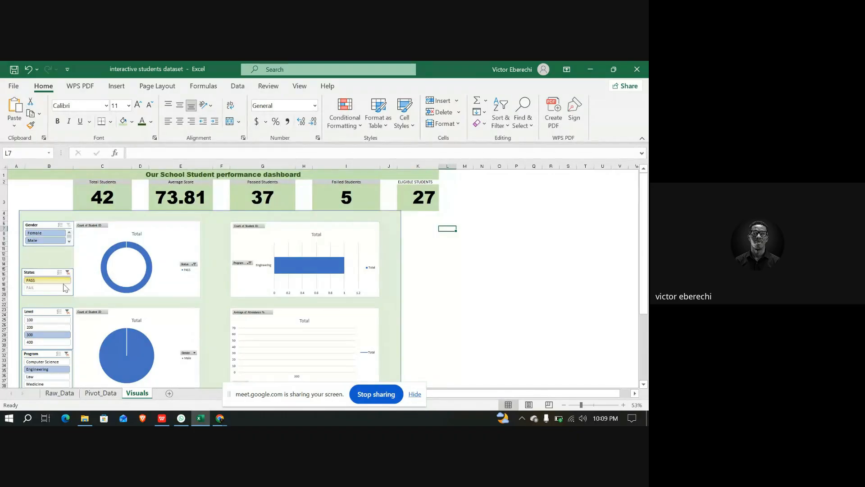
# Select all items in the dashboard's Status, Level and Program slicers to test the charts
pyautogui.keyDown('ctrl'); pyautogui.click(47, 289); pyautogui.keyUp('ctrl')
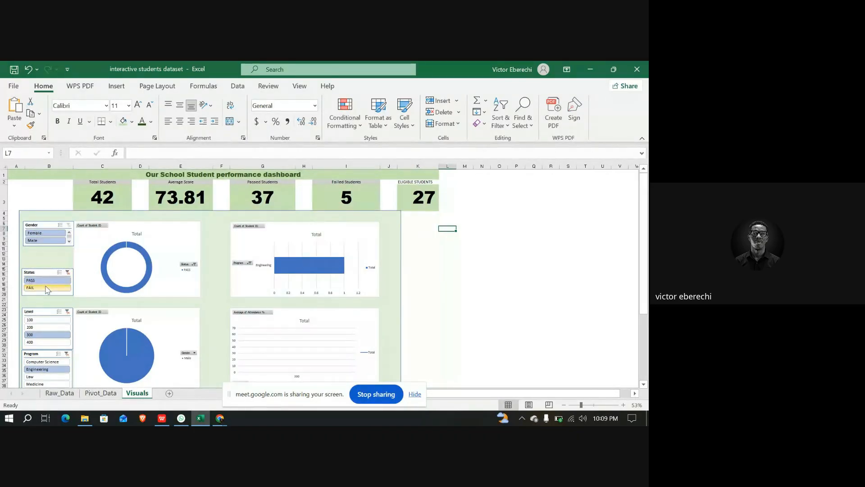
pyautogui.keyDown('ctrl'); pyautogui.click(49, 321); pyautogui.keyUp('ctrl')
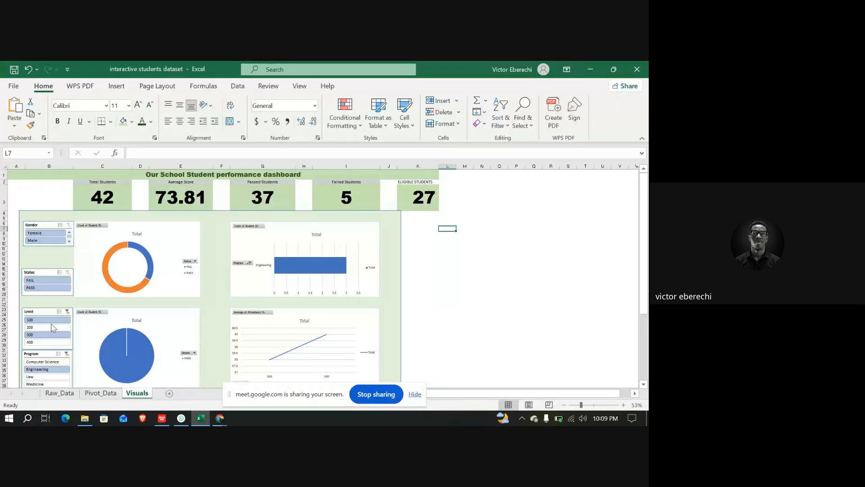
pyautogui.keyDown('ctrl'); pyautogui.click(50, 343); pyautogui.keyUp('ctrl')
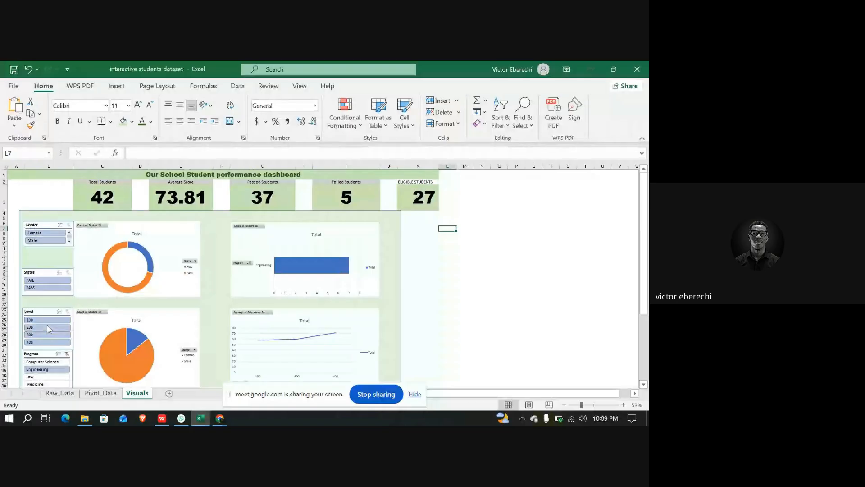
pyautogui.keyDown('ctrl'); pyautogui.click(50, 328); pyautogui.keyUp('ctrl')
pyautogui.scroll(-1, 47, 331)
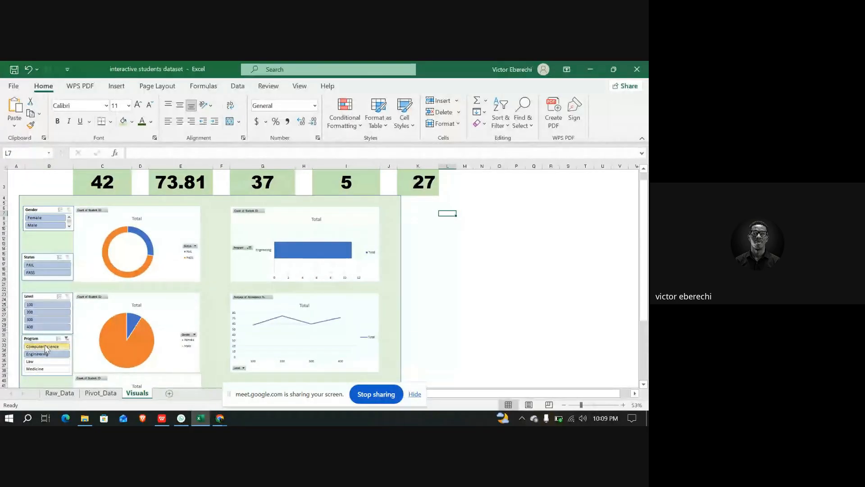
pyautogui.keyDown('ctrl'); pyautogui.click(45, 347); pyautogui.keyUp('ctrl')
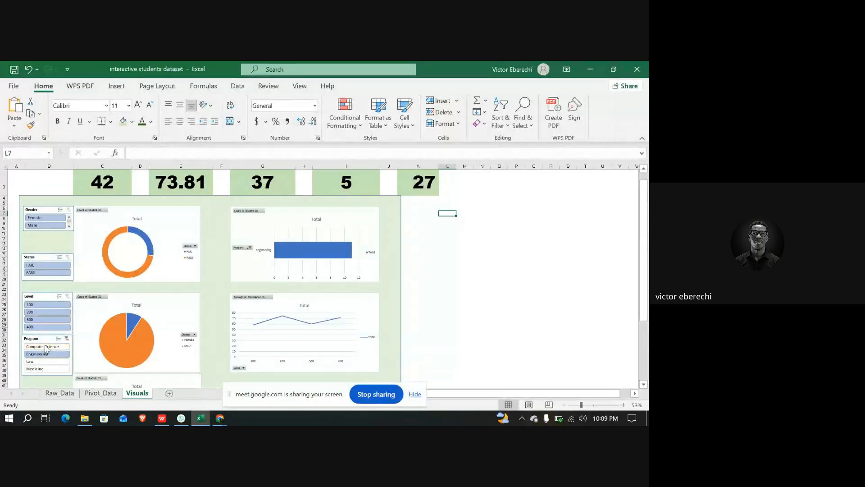
pyautogui.keyDown('shift'); pyautogui.click(54, 368); pyautogui.keyUp('shift')
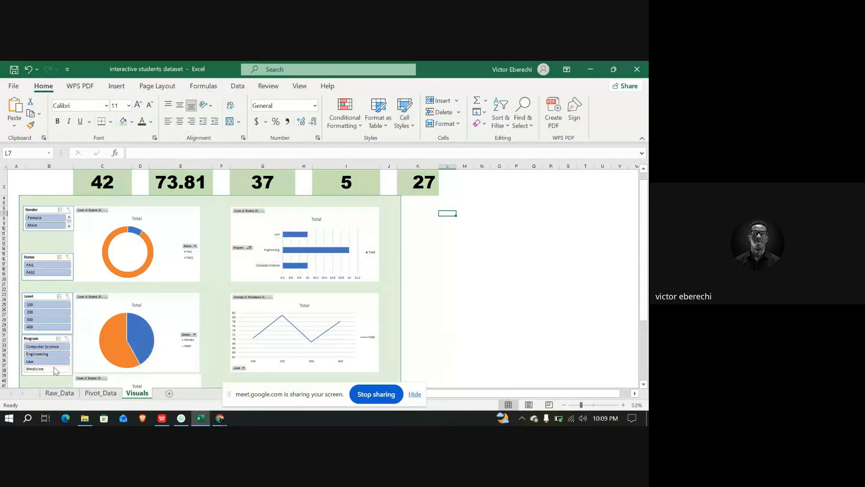
pyautogui.scroll(-5, 291, 321)
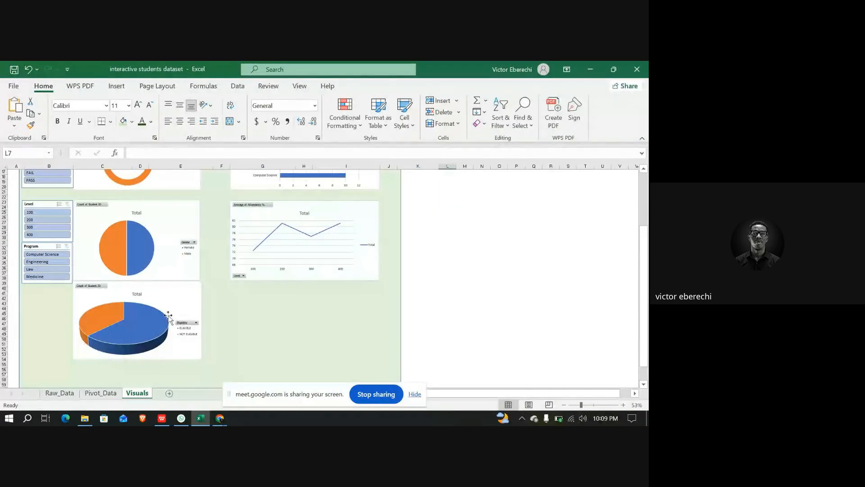
pyautogui.scroll(7, 162, 316)
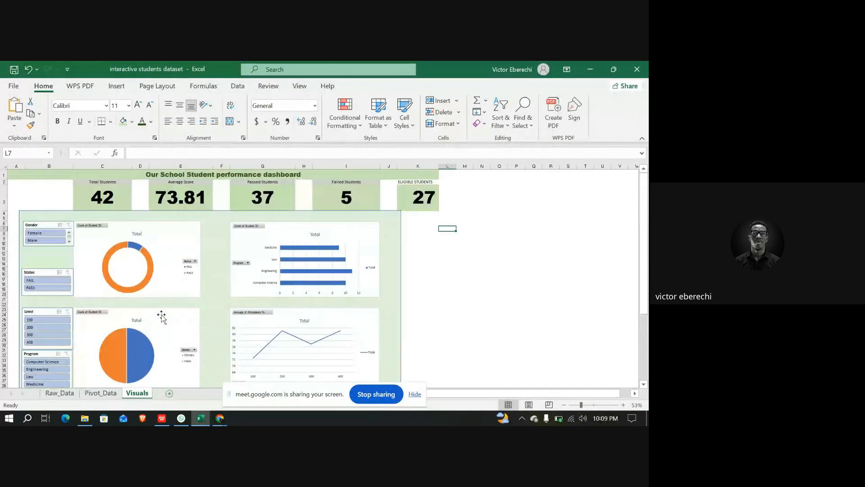
pyautogui.scroll(-2, 161, 316)
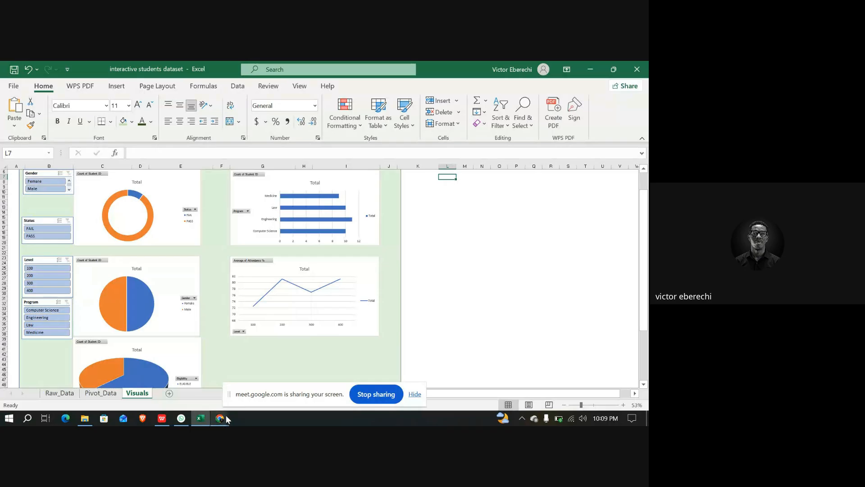
pyautogui.moveTo(227, 419)
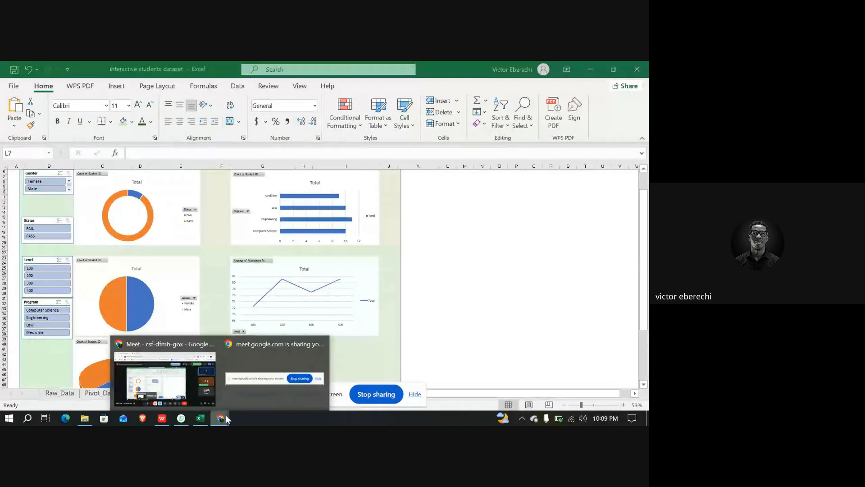
pyautogui.click(182, 393)
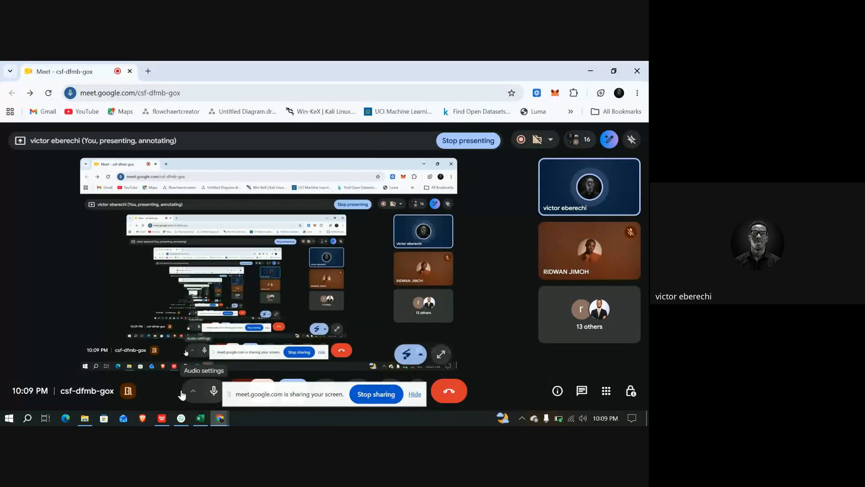
pyautogui.click(201, 419)
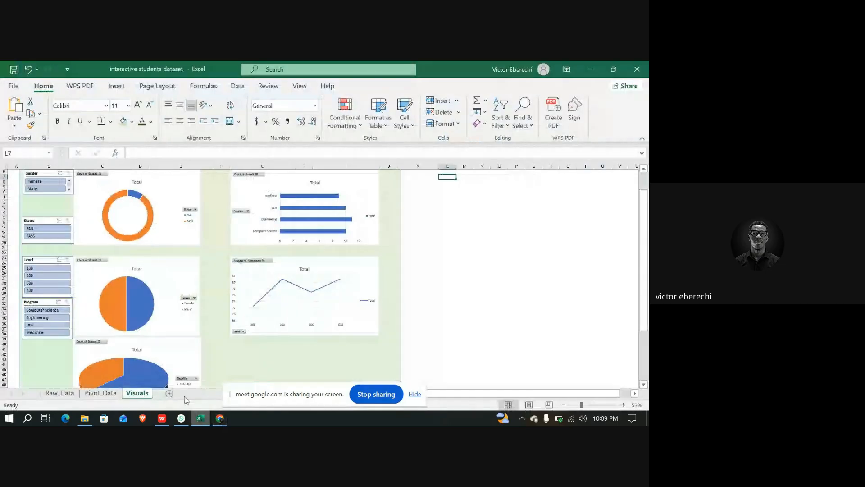
# Switch to Google Meet and present something else, sharing the interactive students dataset Excel window
pyautogui.moveTo(220, 420)
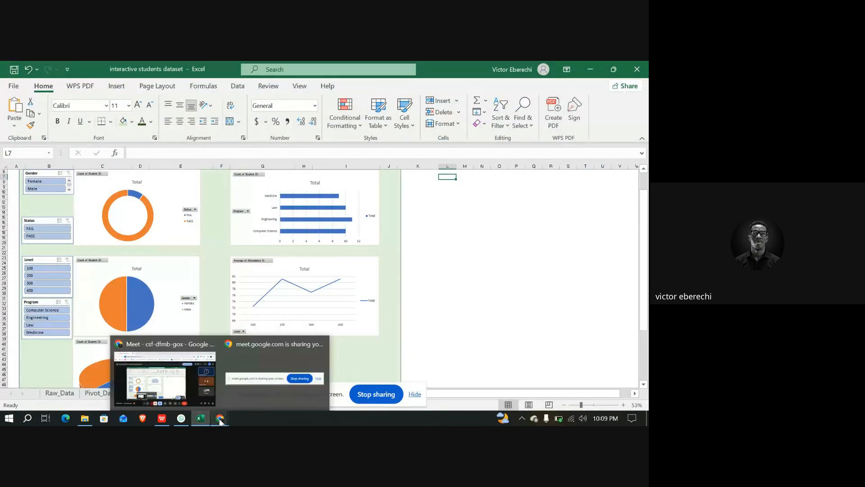
pyautogui.click(183, 379)
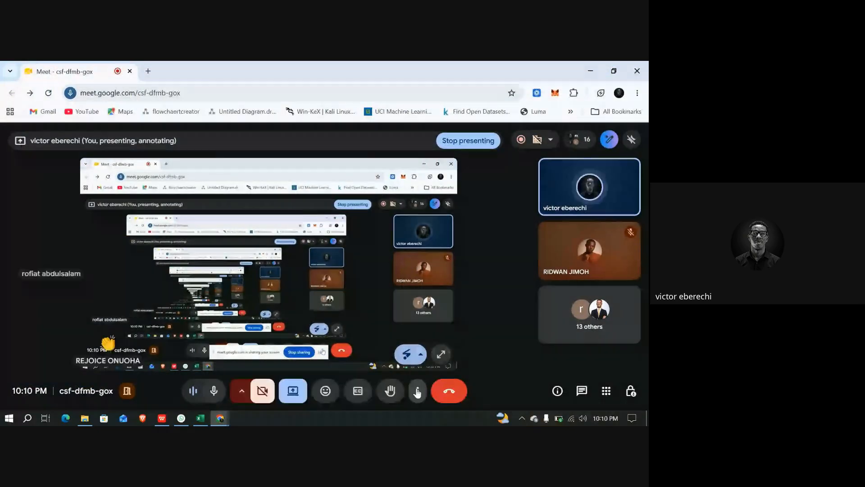
pyautogui.click(294, 392)
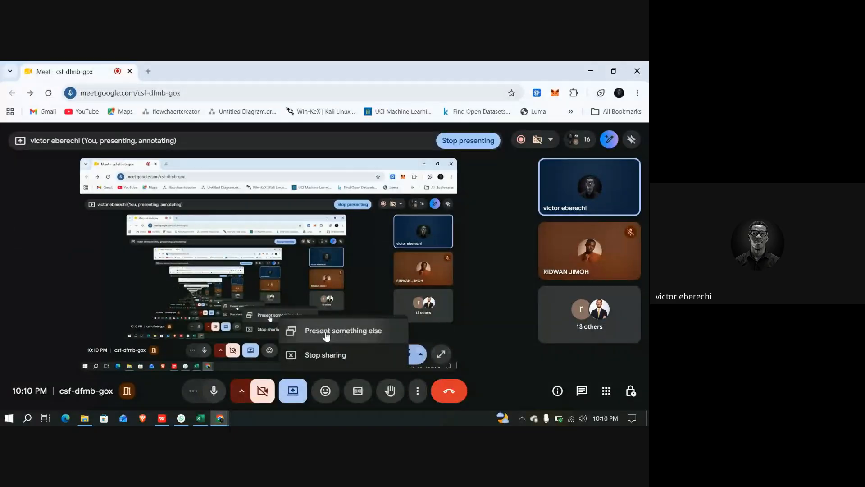
pyautogui.click(327, 336)
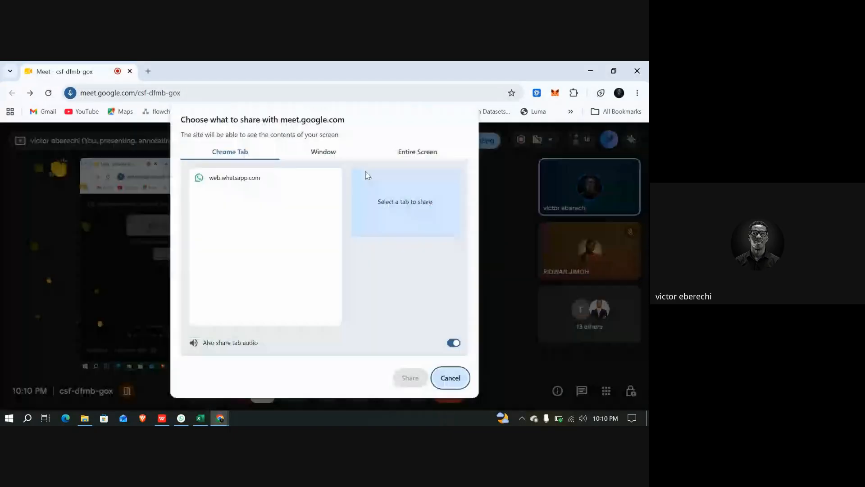
pyautogui.click(420, 151)
pyautogui.click(337, 152)
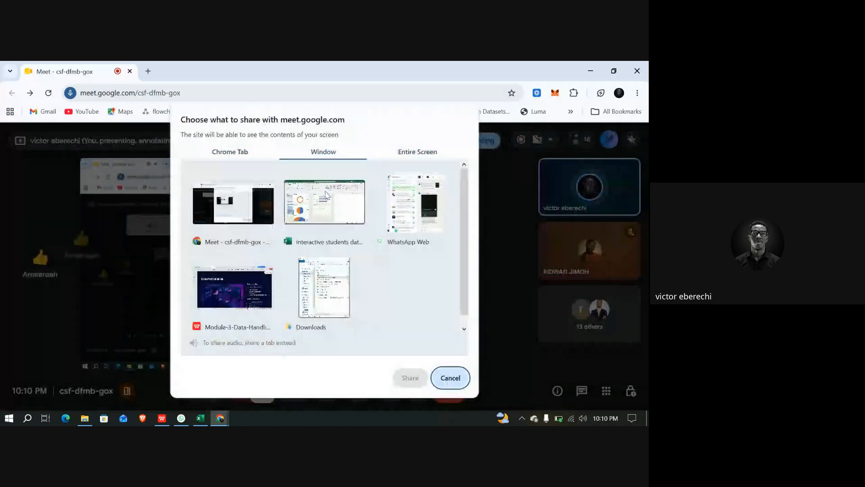
pyautogui.click(325, 199)
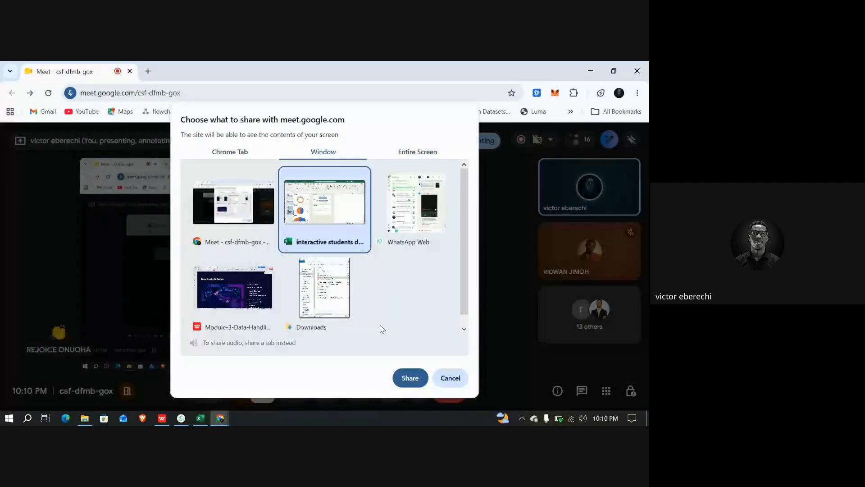
pyautogui.click(408, 377)
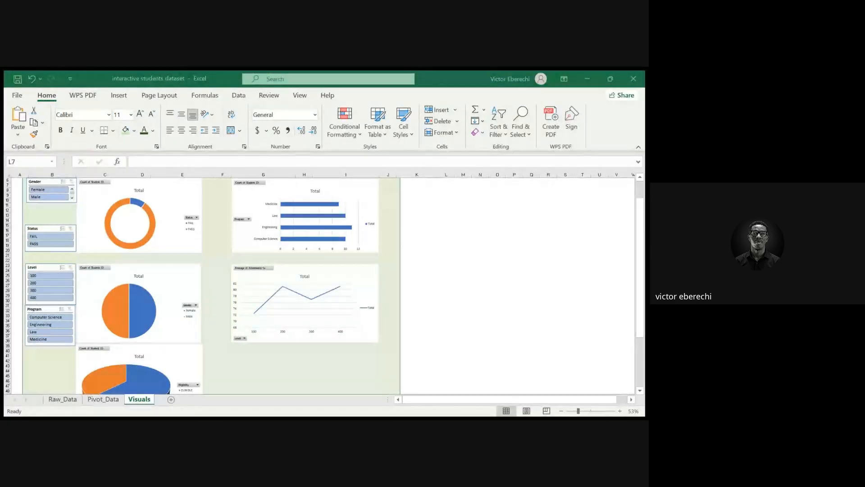
# Switch to the Raw_Data sheet
pyautogui.click(63, 399)
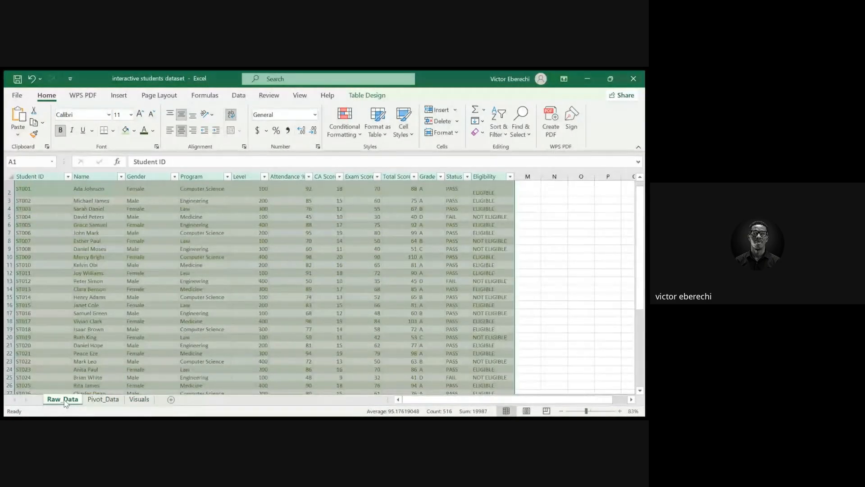